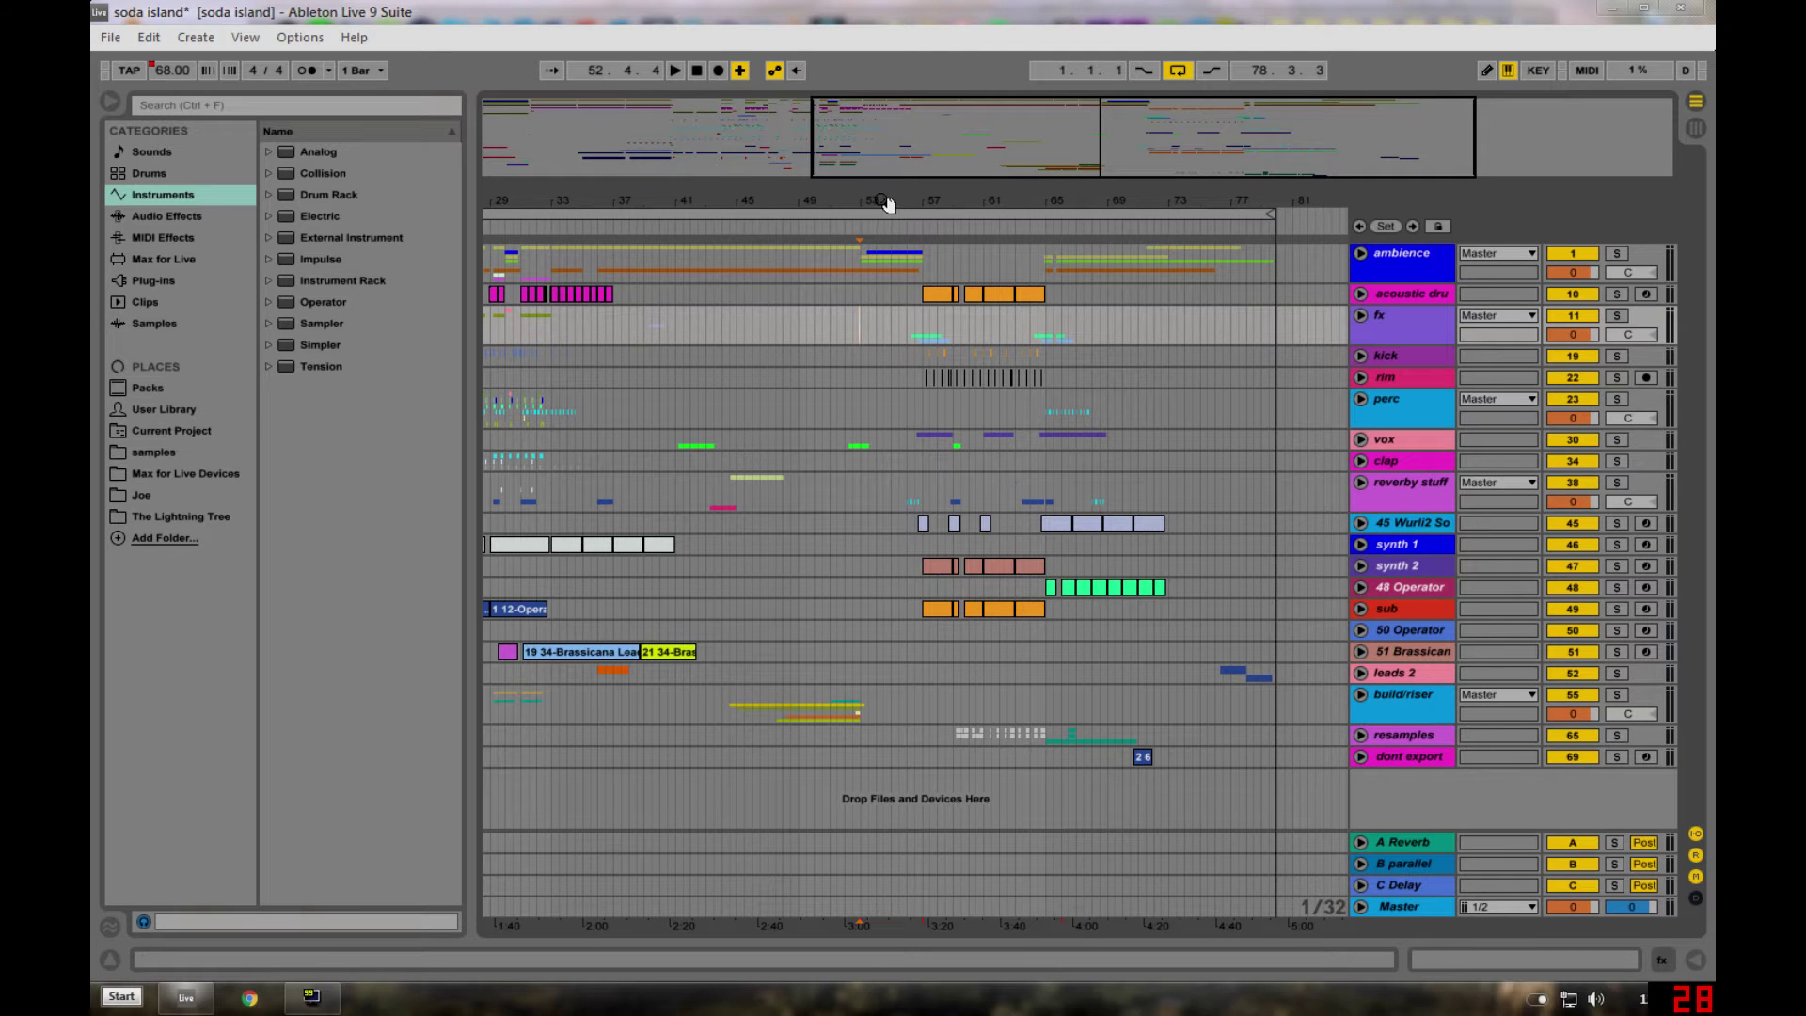
- Play the arrangement from bar 53 and stop at bar 57
mouse_move(903, 203)
mouse_down()
mouse_move(926, 226)
mouse_move(870, 193)
mouse_up()
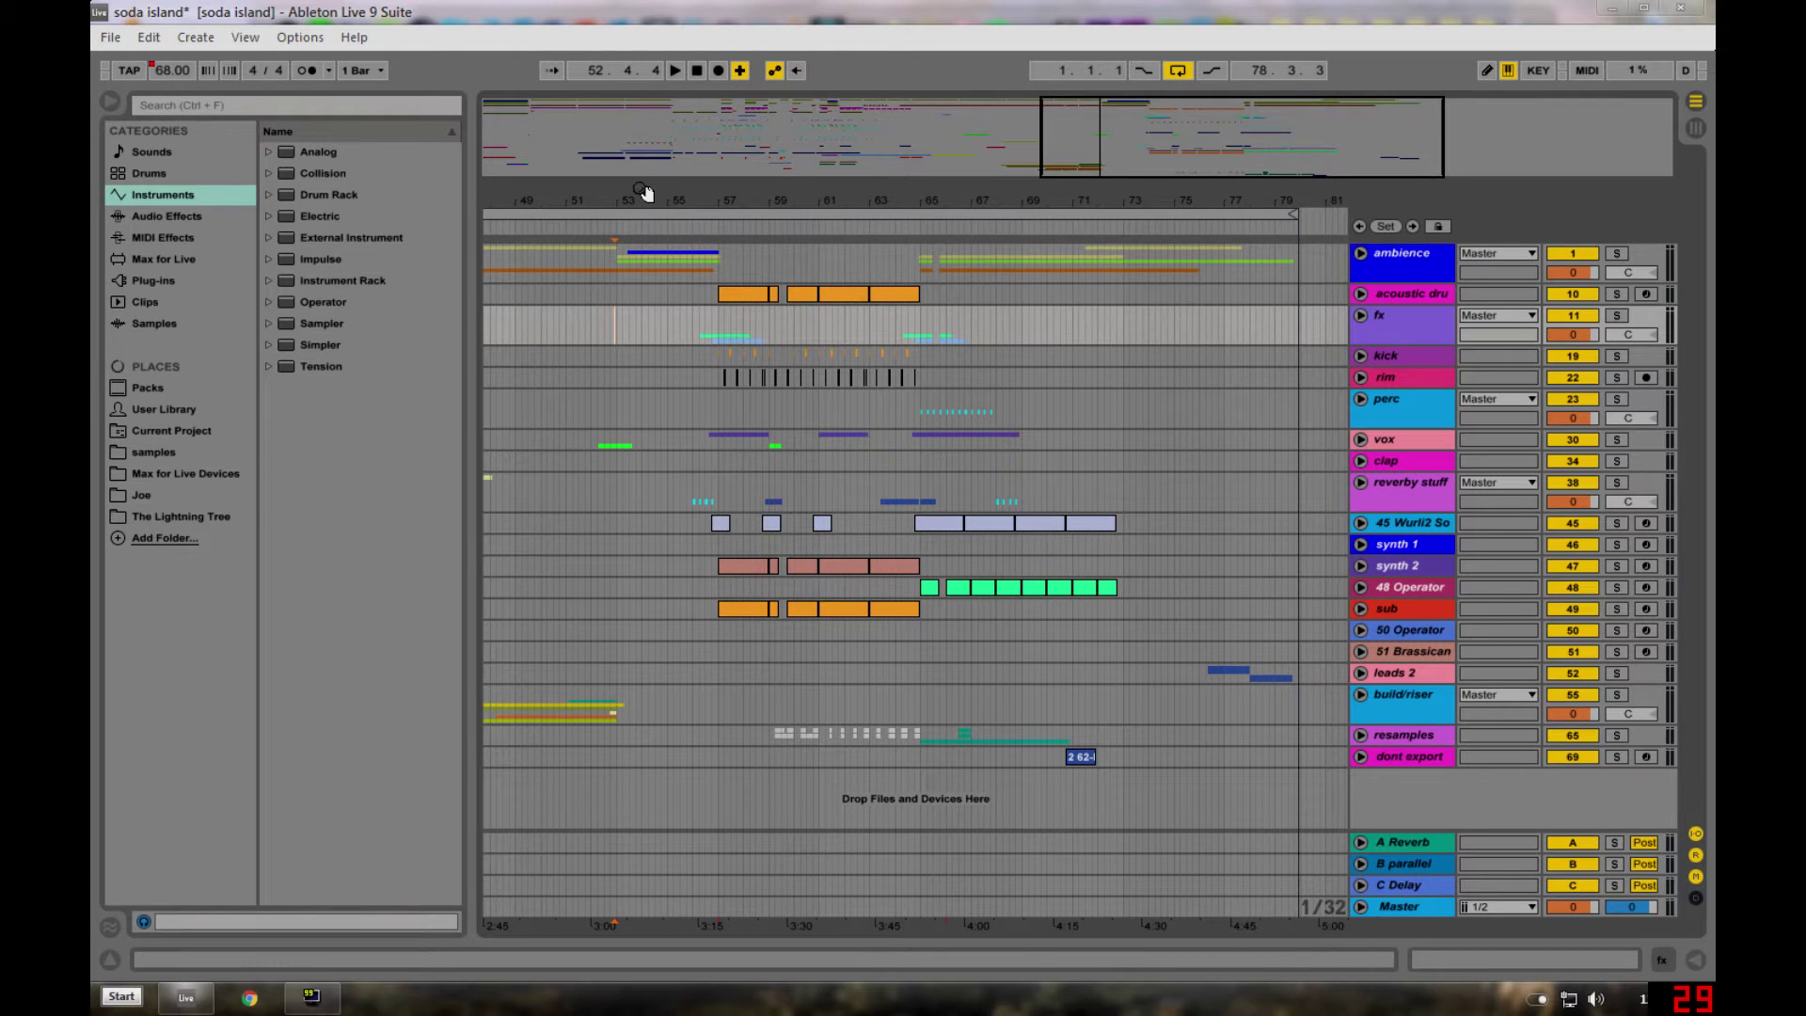
drag(623, 191, 725, 243)
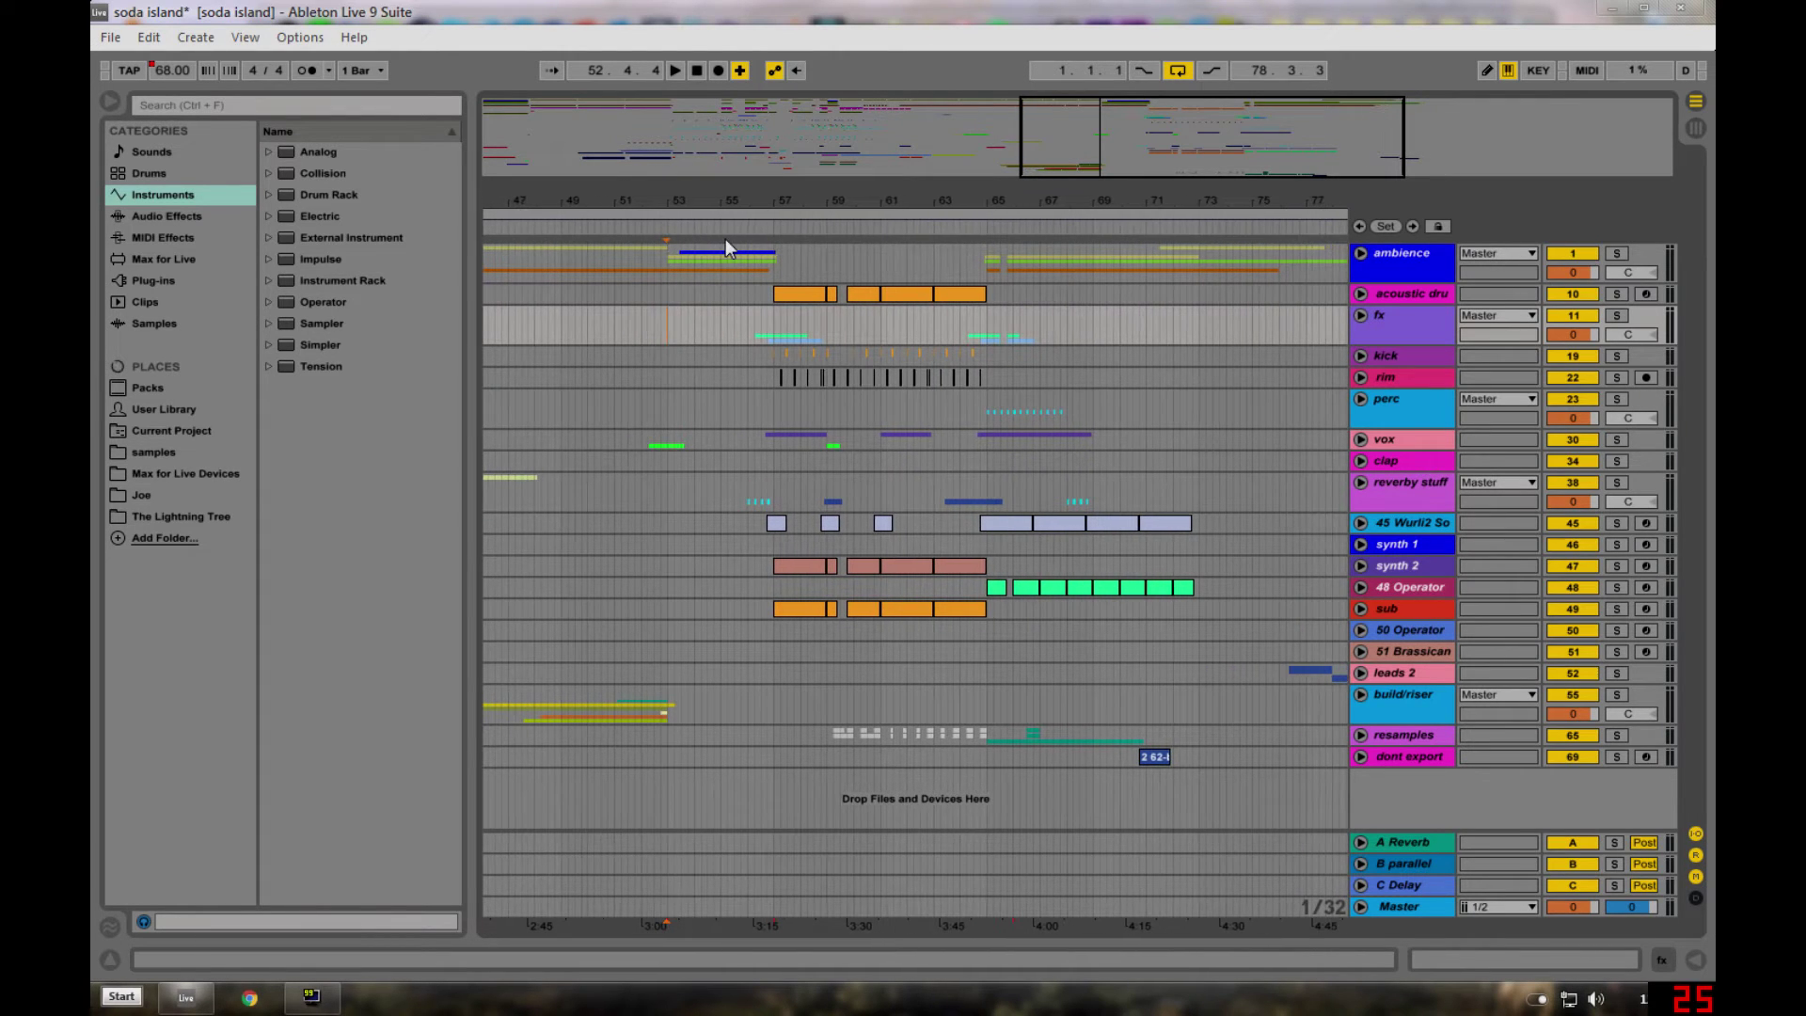
click(671, 336)
click(671, 329)
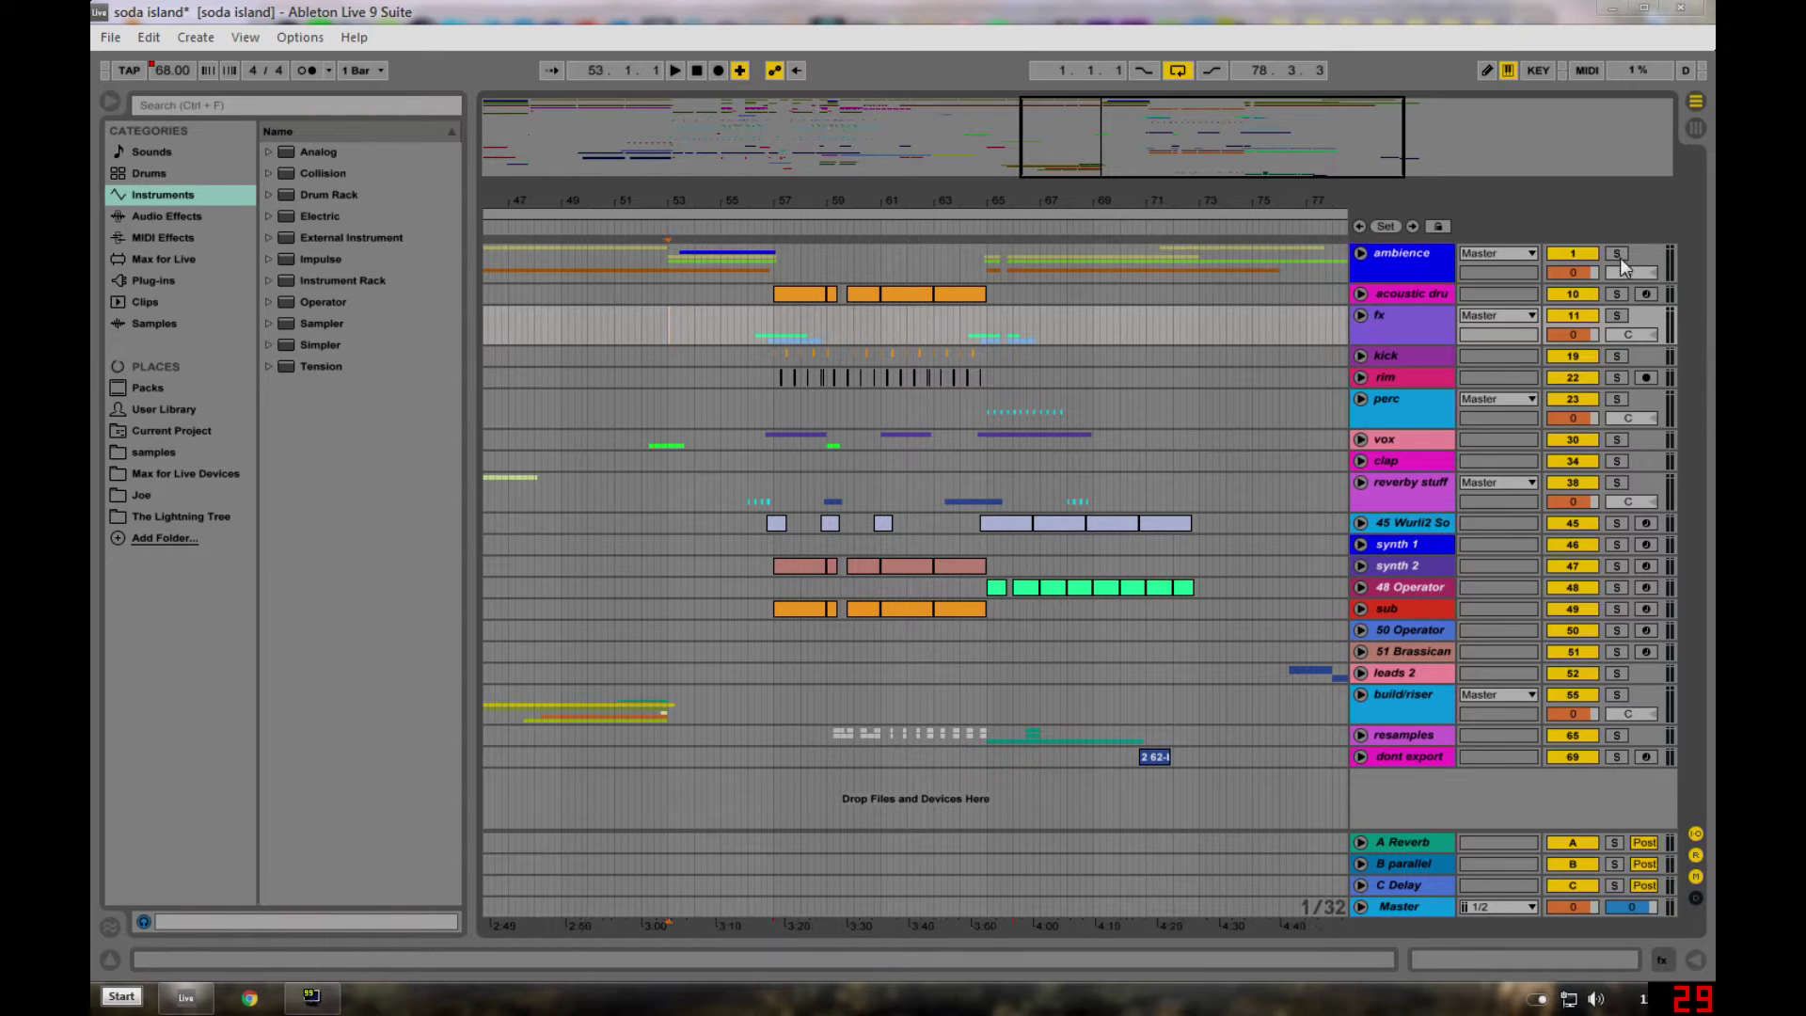
drag(533, 201, 693, 201)
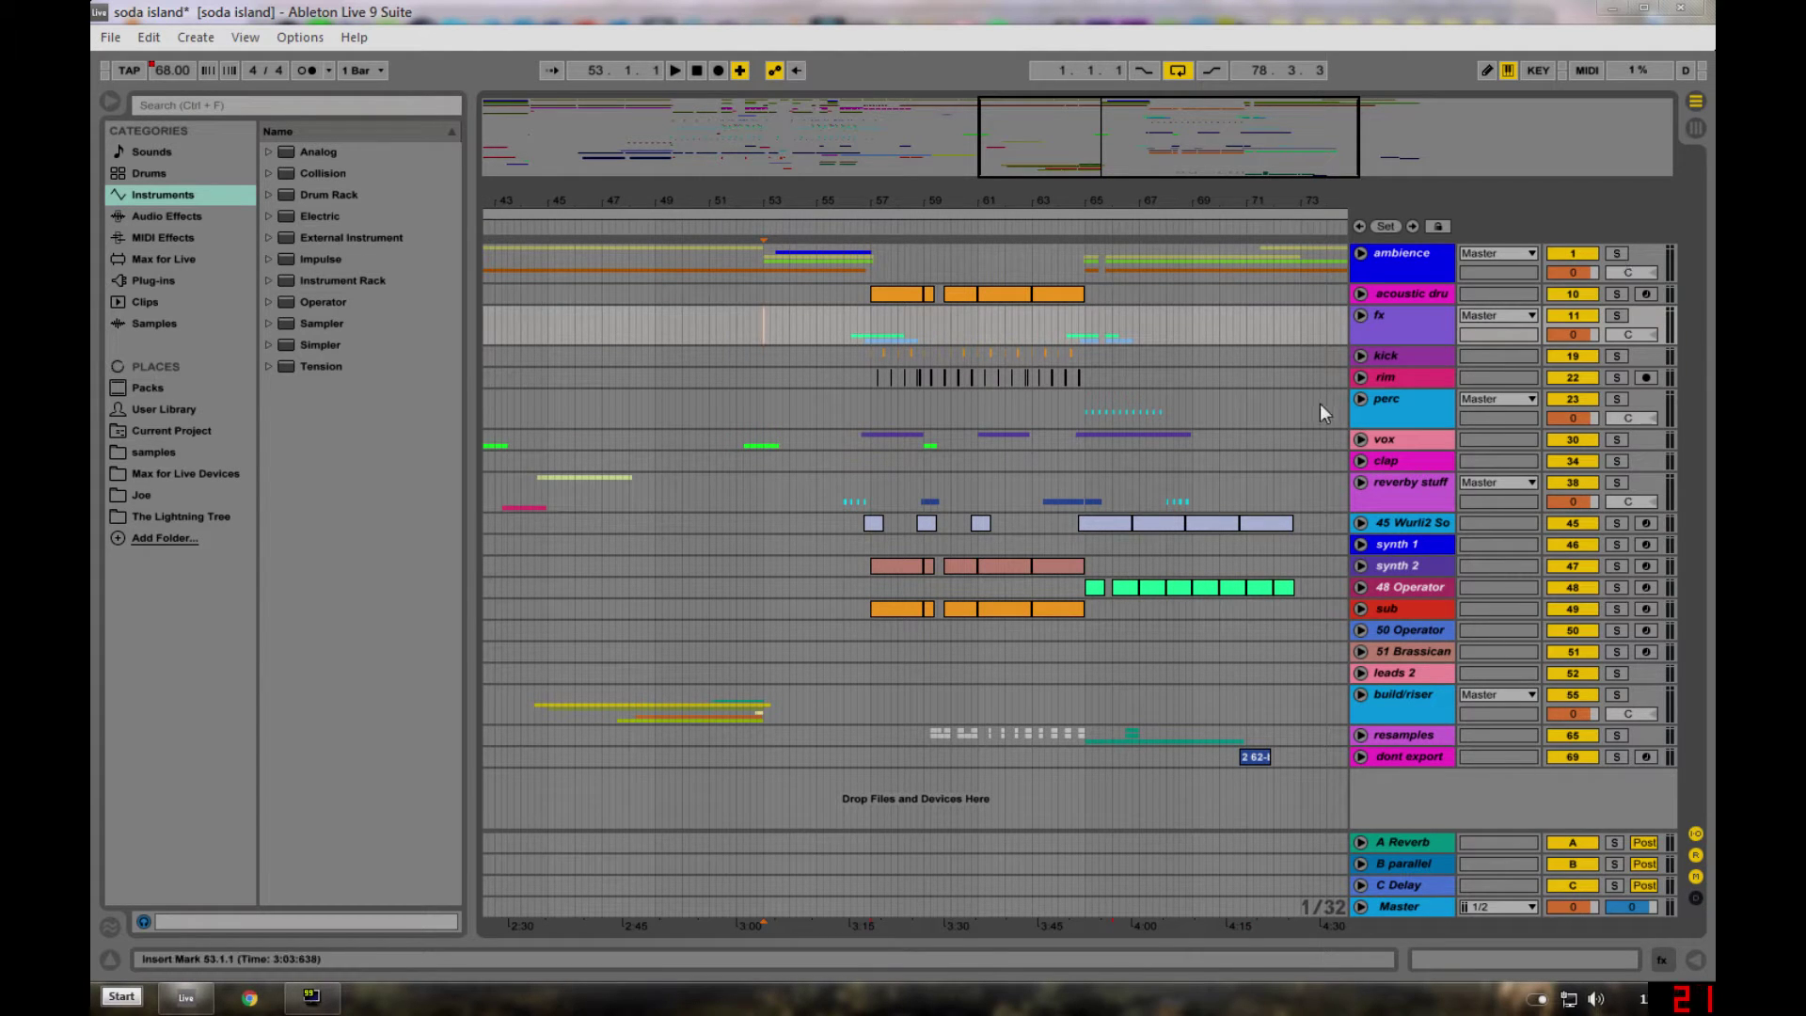
key(space)
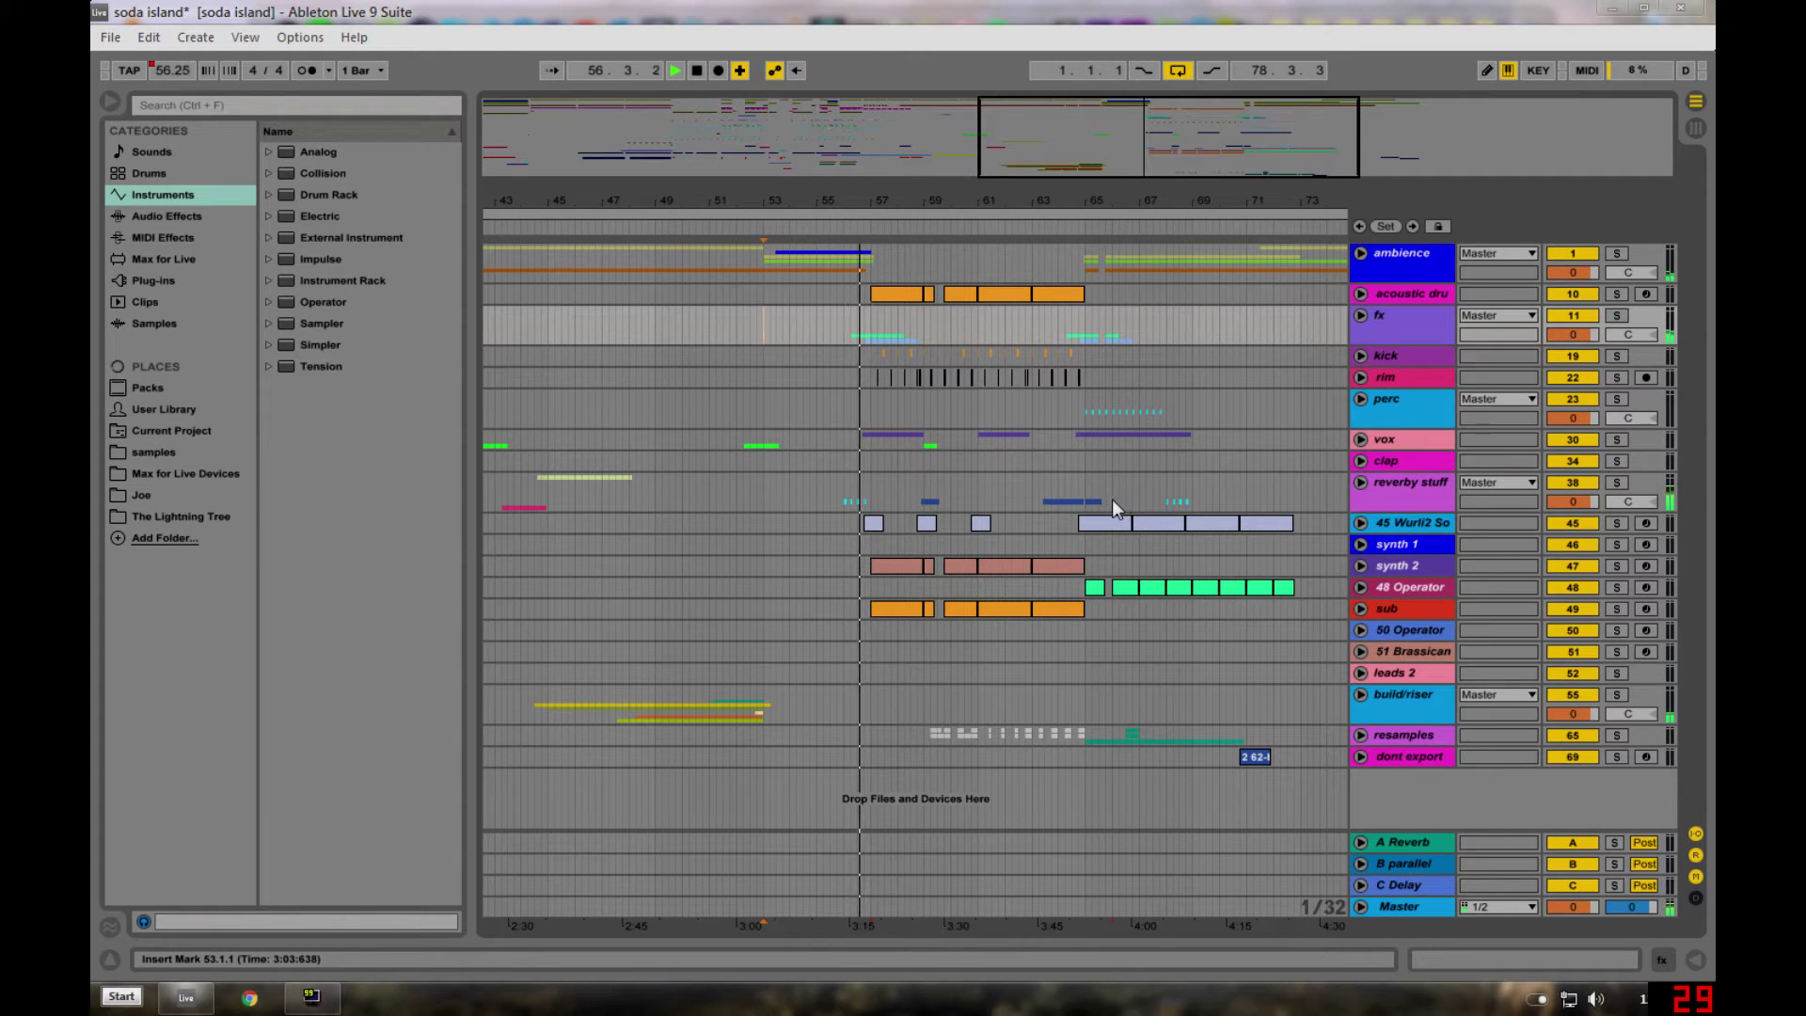
key(space)
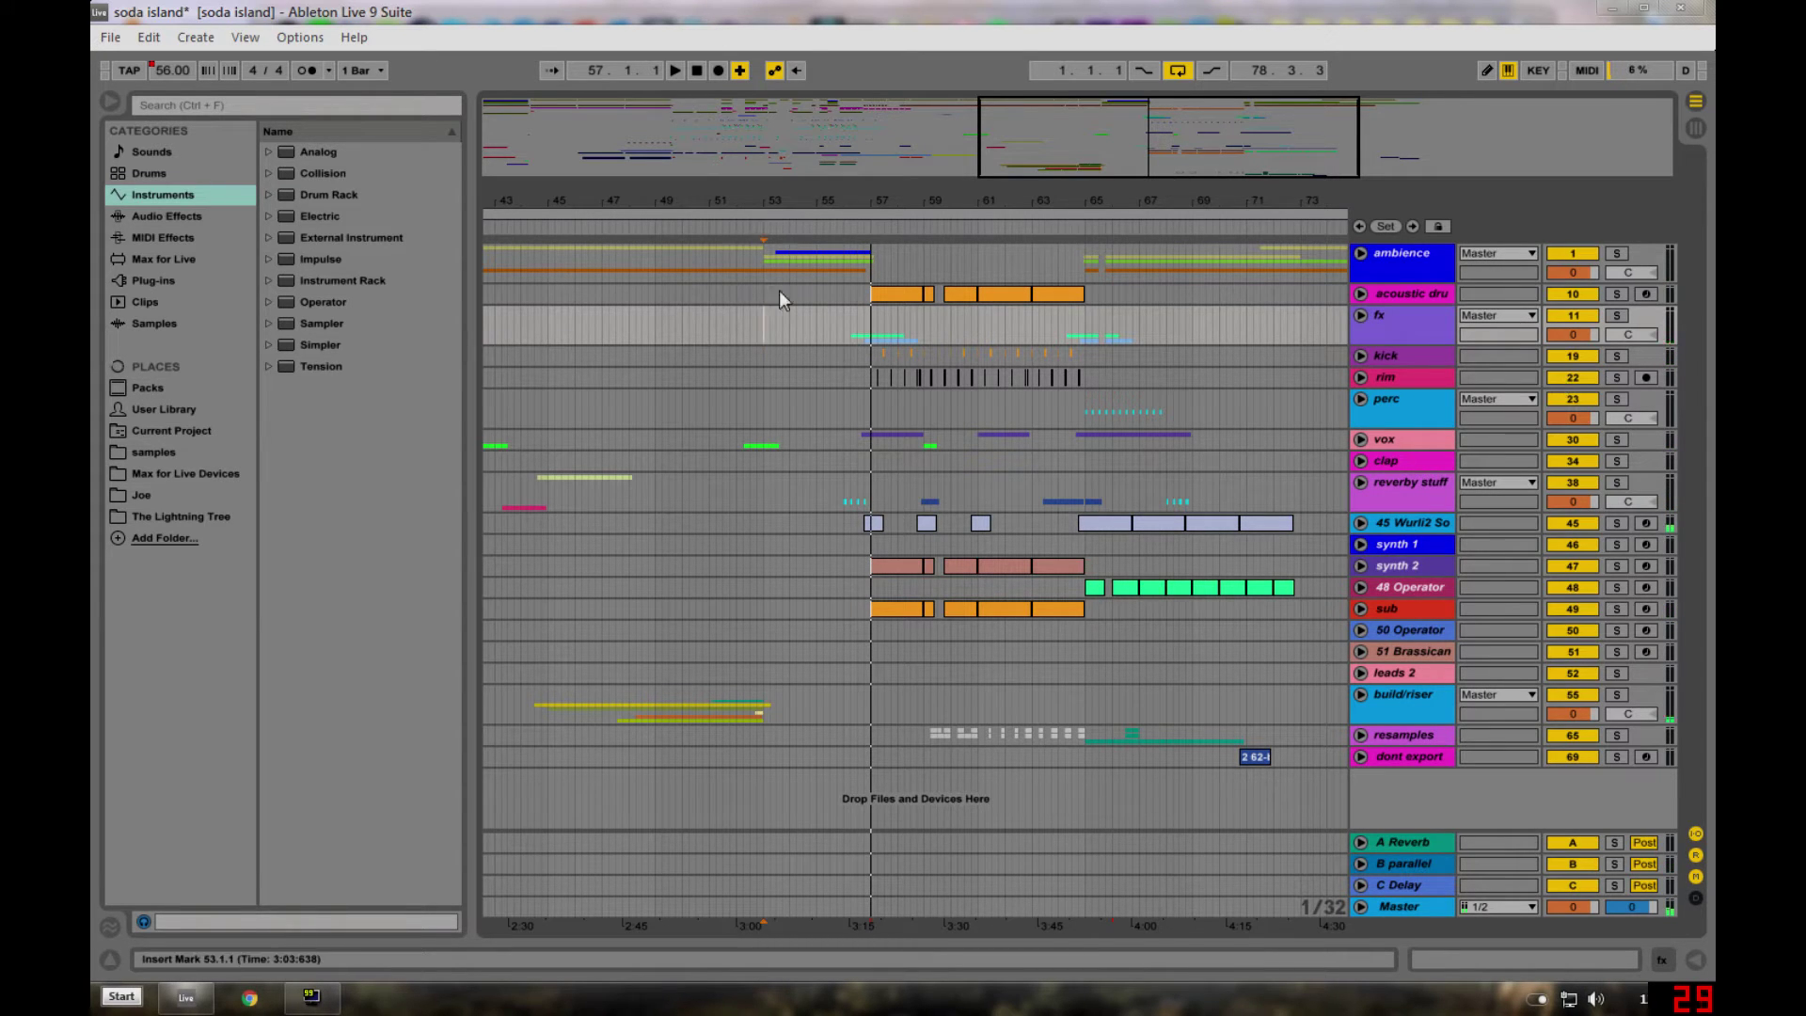
- Unfold the ambience group around bars 51 to 58 and examine the man-made concepts stem 12 clip and the unfolded amb 5 gentle-waves clip
click(1360, 254)
drag(771, 191, 796, 402)
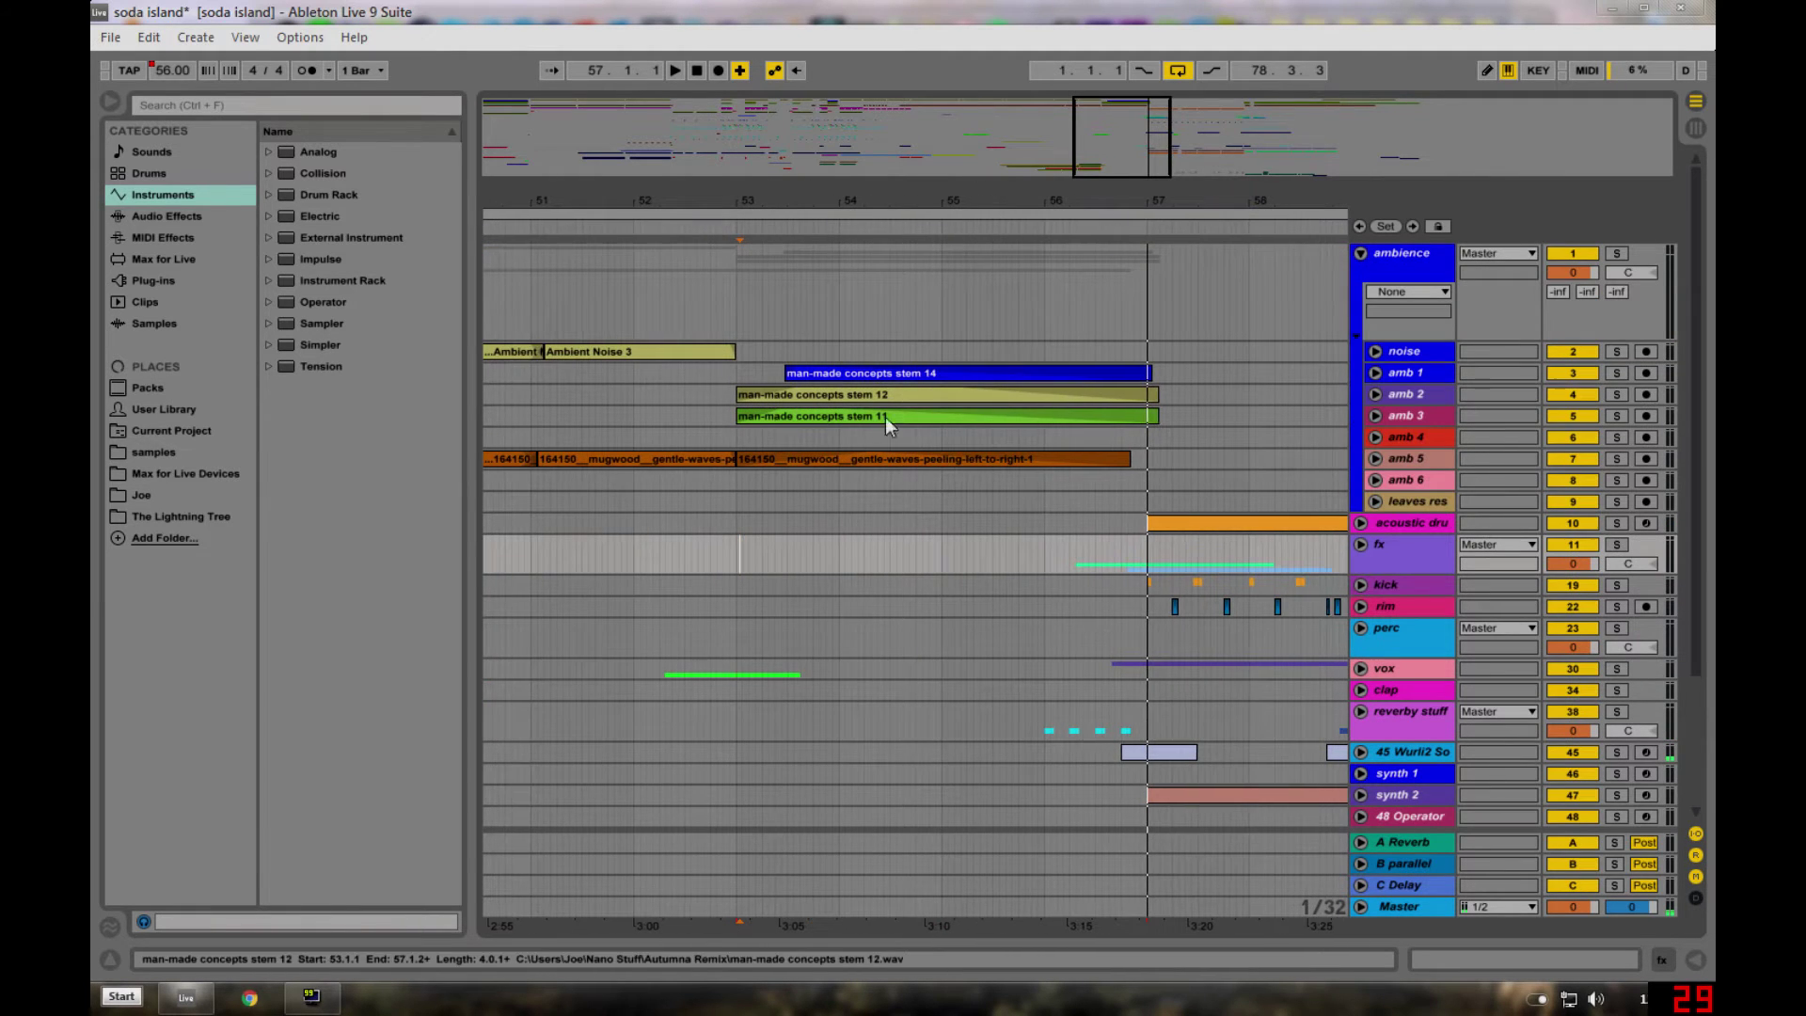
click(833, 393)
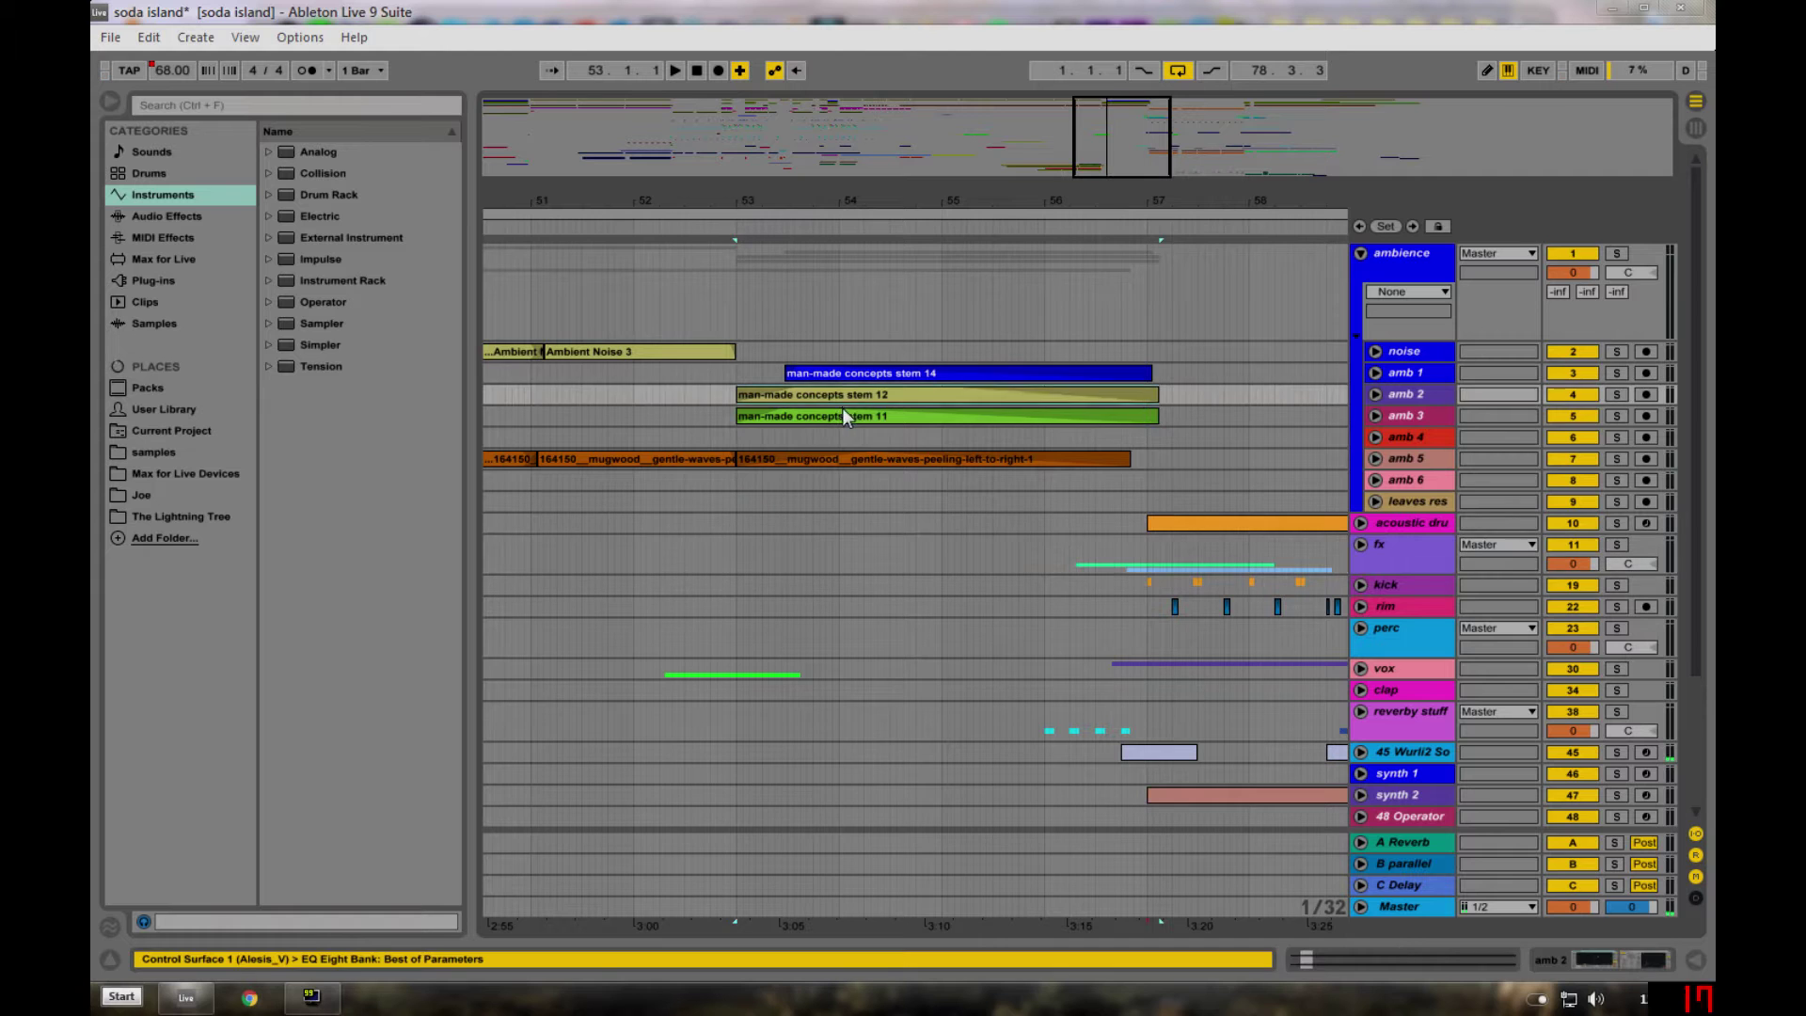
click(890, 458)
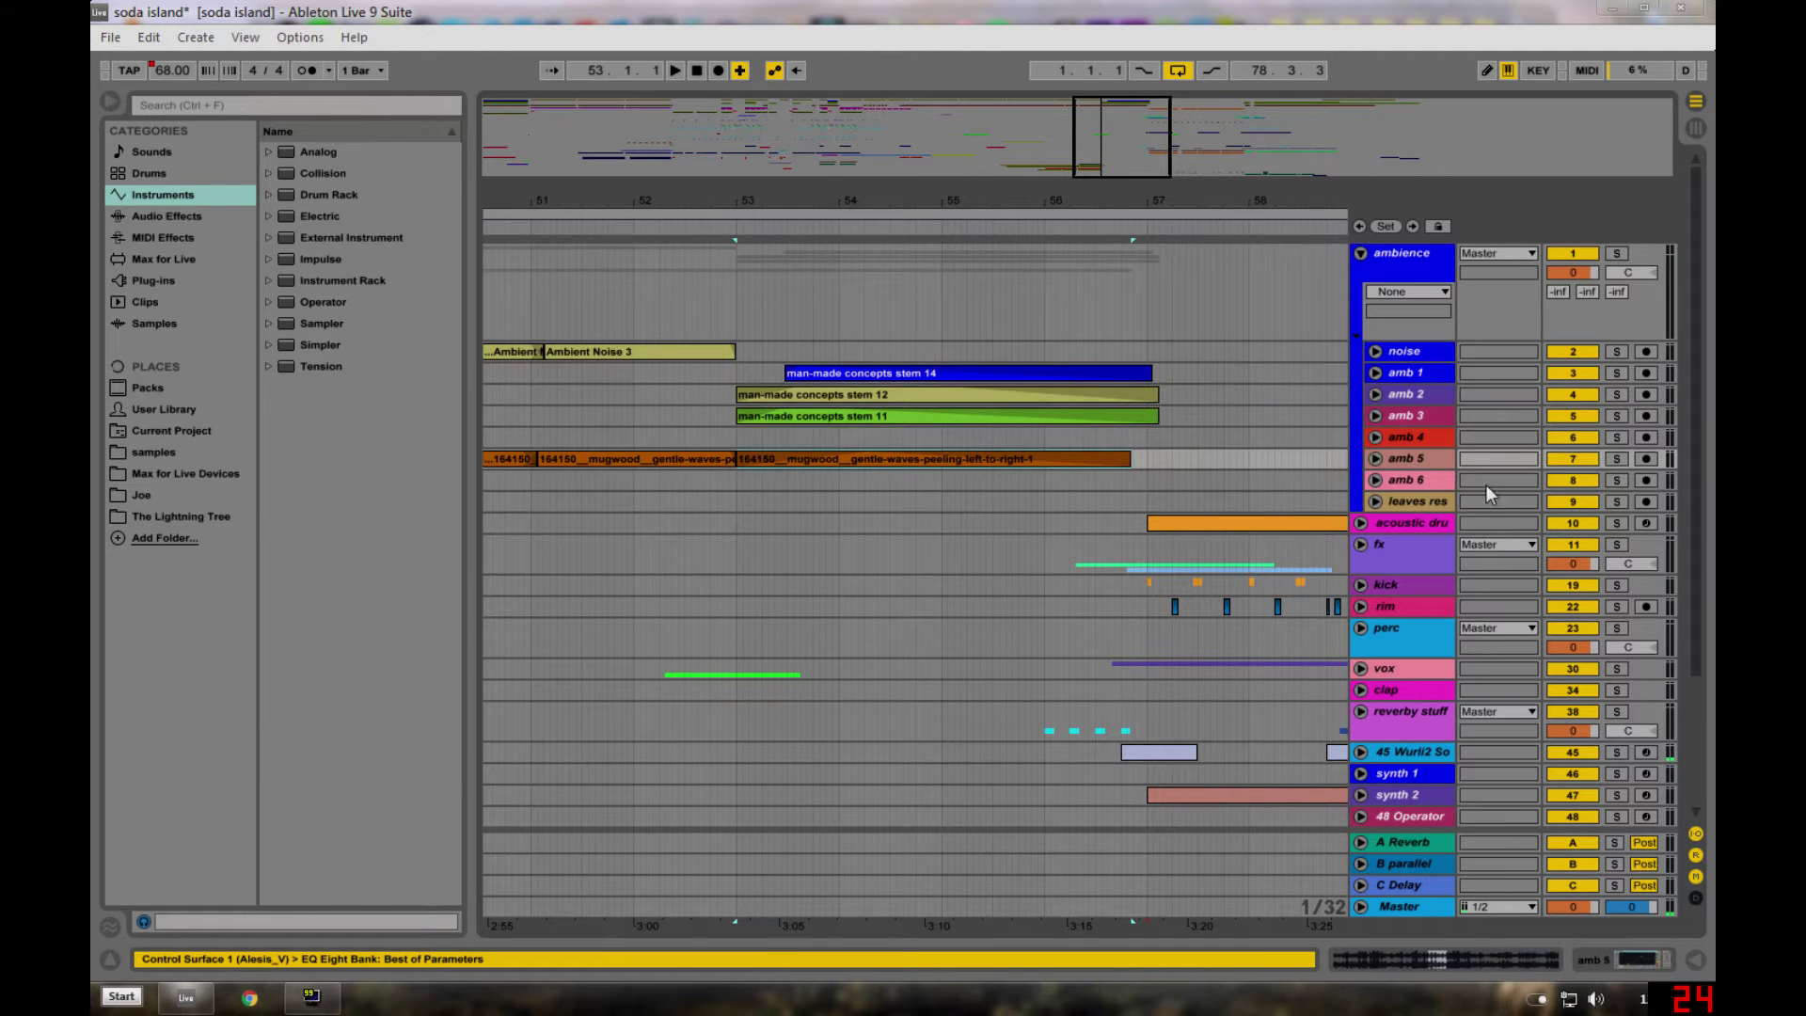
click(1374, 458)
scroll(1081, 465, down, 5)
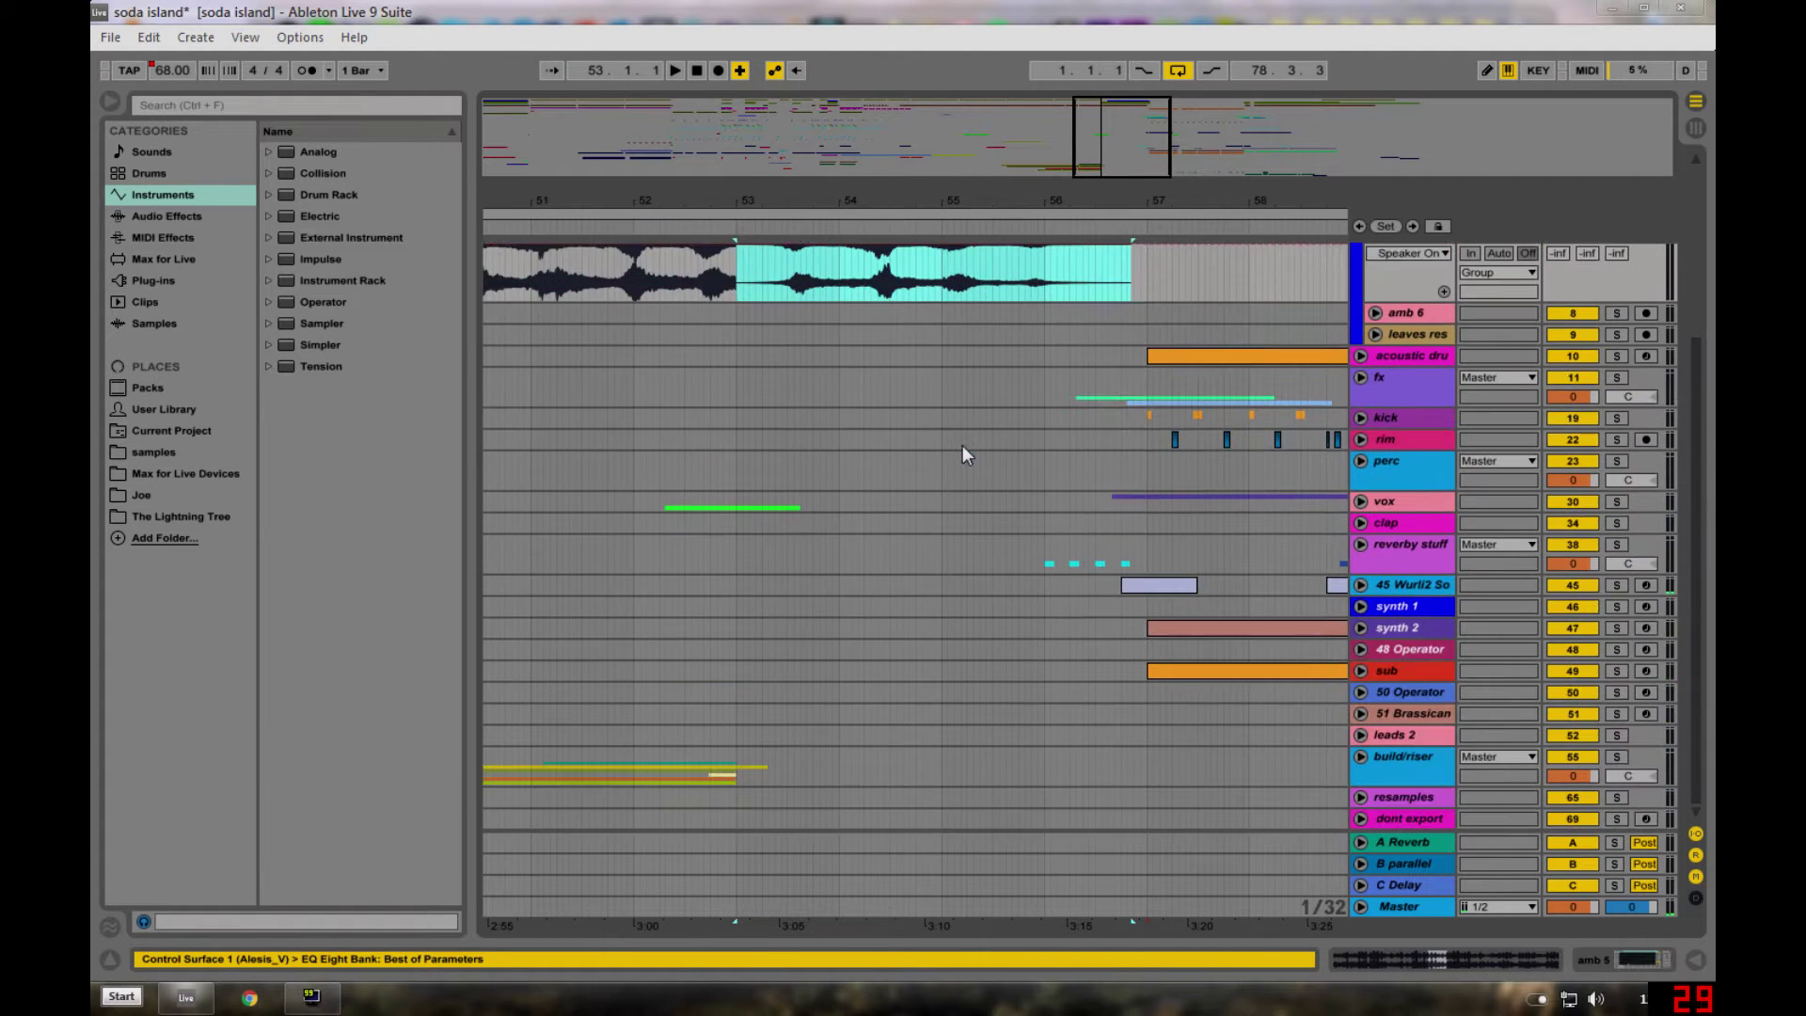
- Unfold the vox group and audition the "creepy hypnotic thing" clip with vox 2 soloed, removing the solo at the end
click(1361, 502)
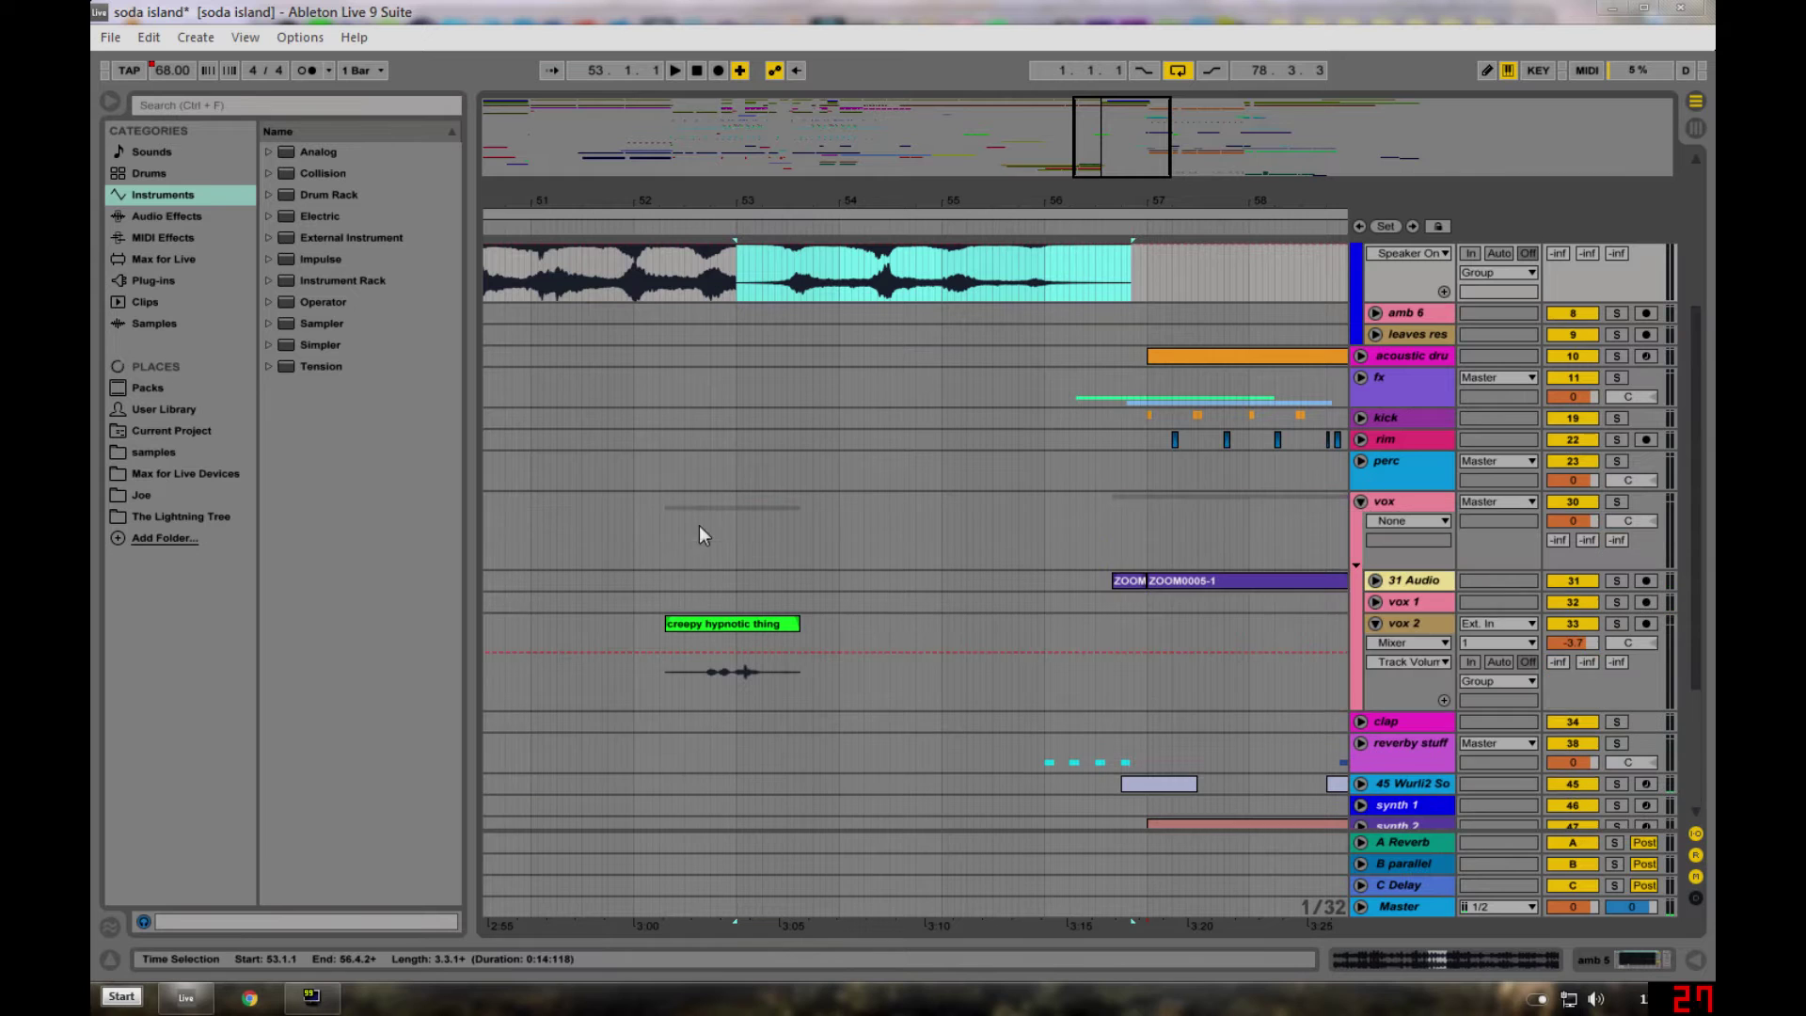
click(742, 623)
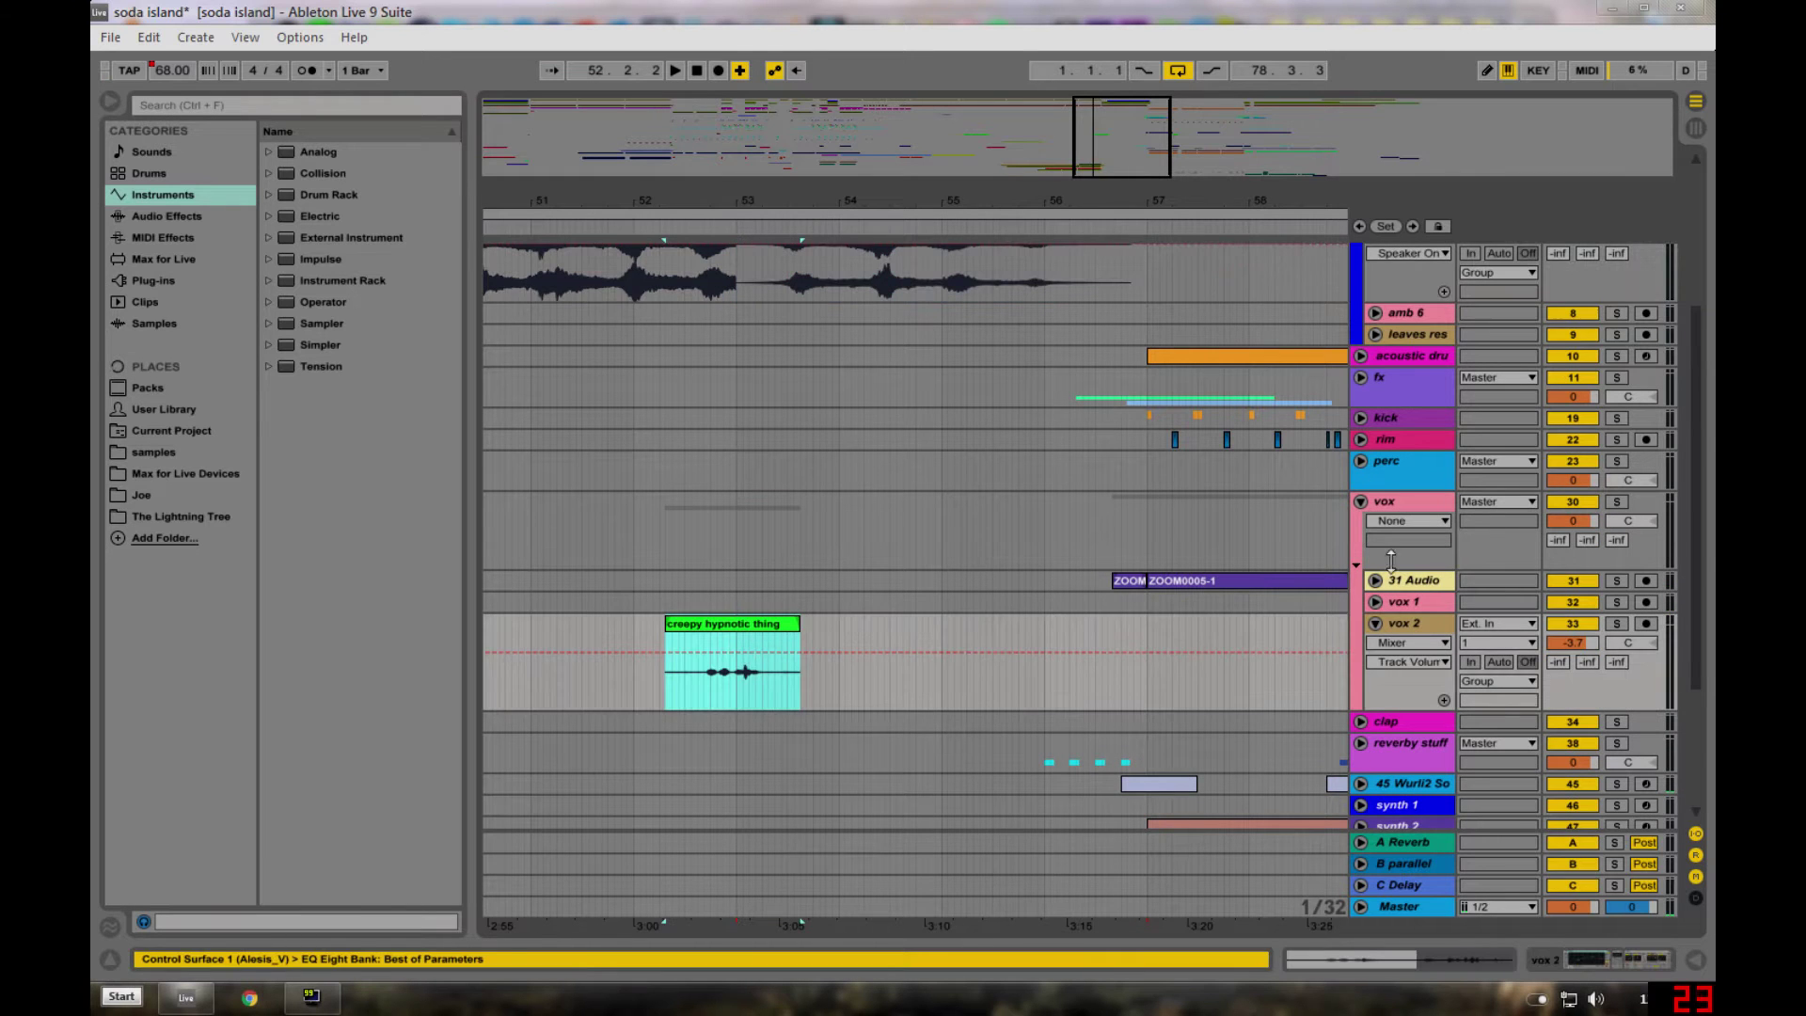
click(1616, 623)
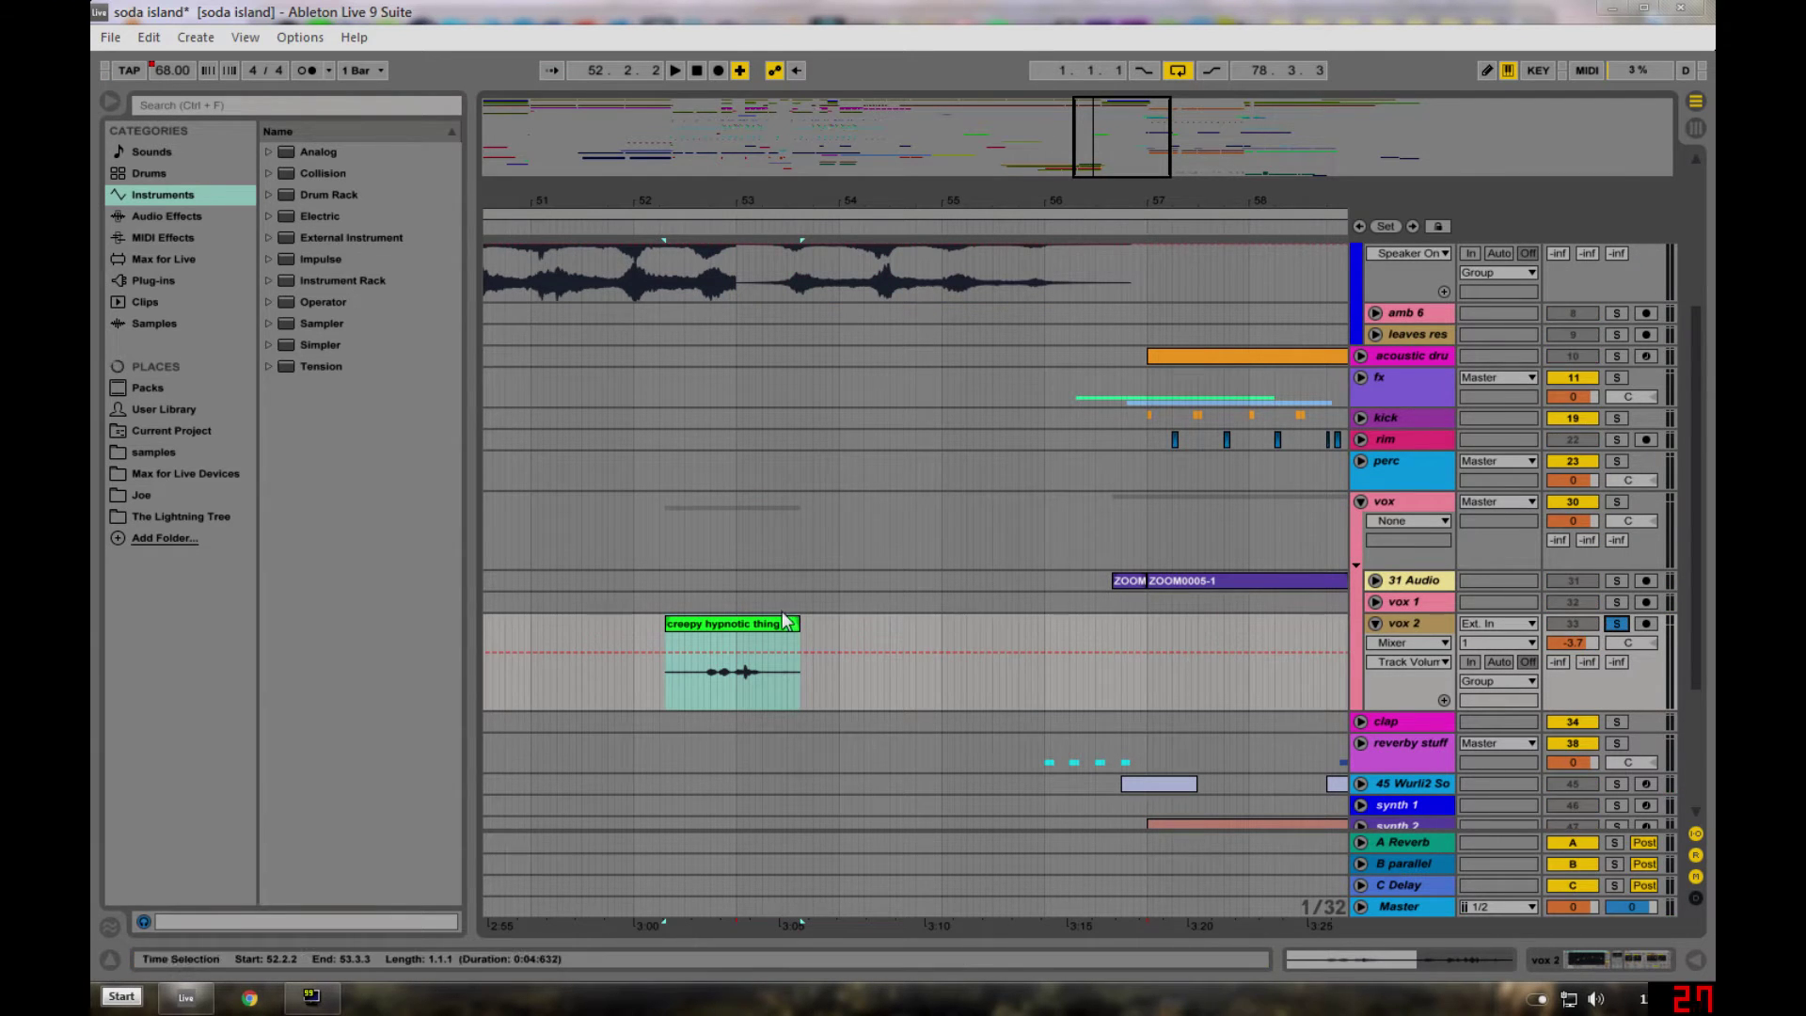
click(720, 628)
key(space)
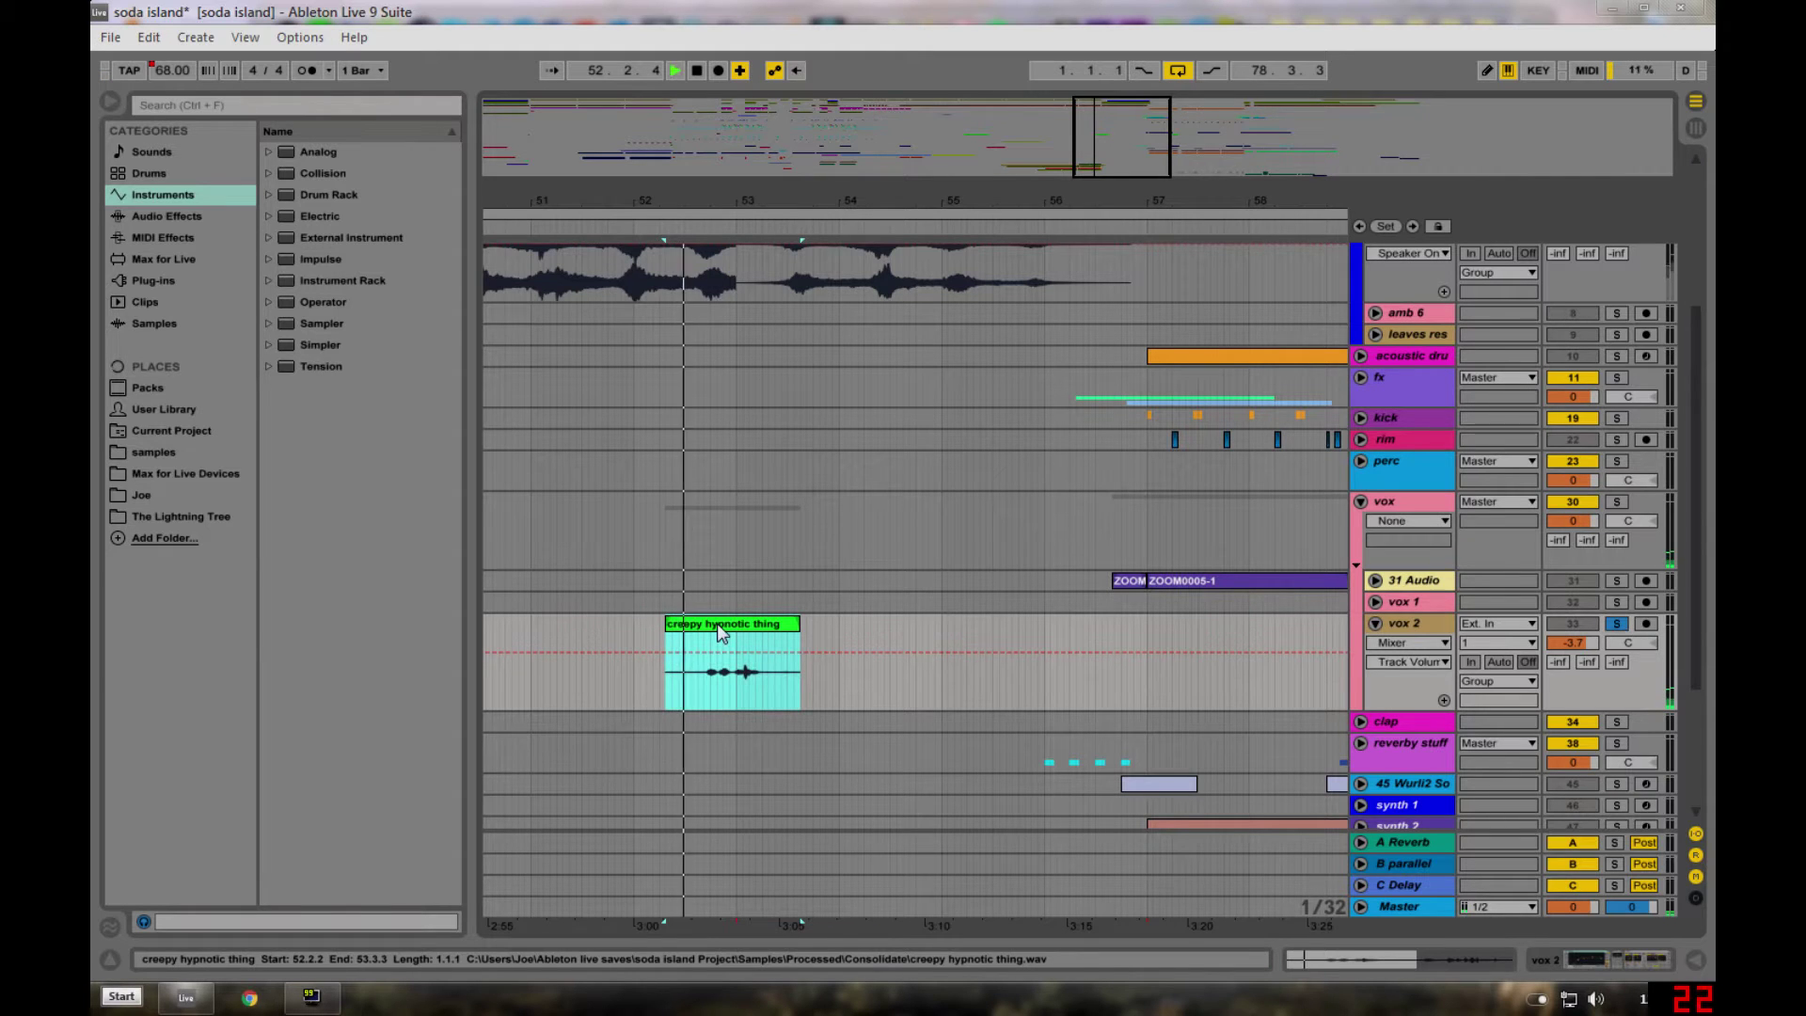
key(space)
click(1617, 623)
- Unfold the build/riser group and audition the end of the vox riser clip soloed, starting just before bar 53, and remove the solo
scroll(1002, 576, down, 5)
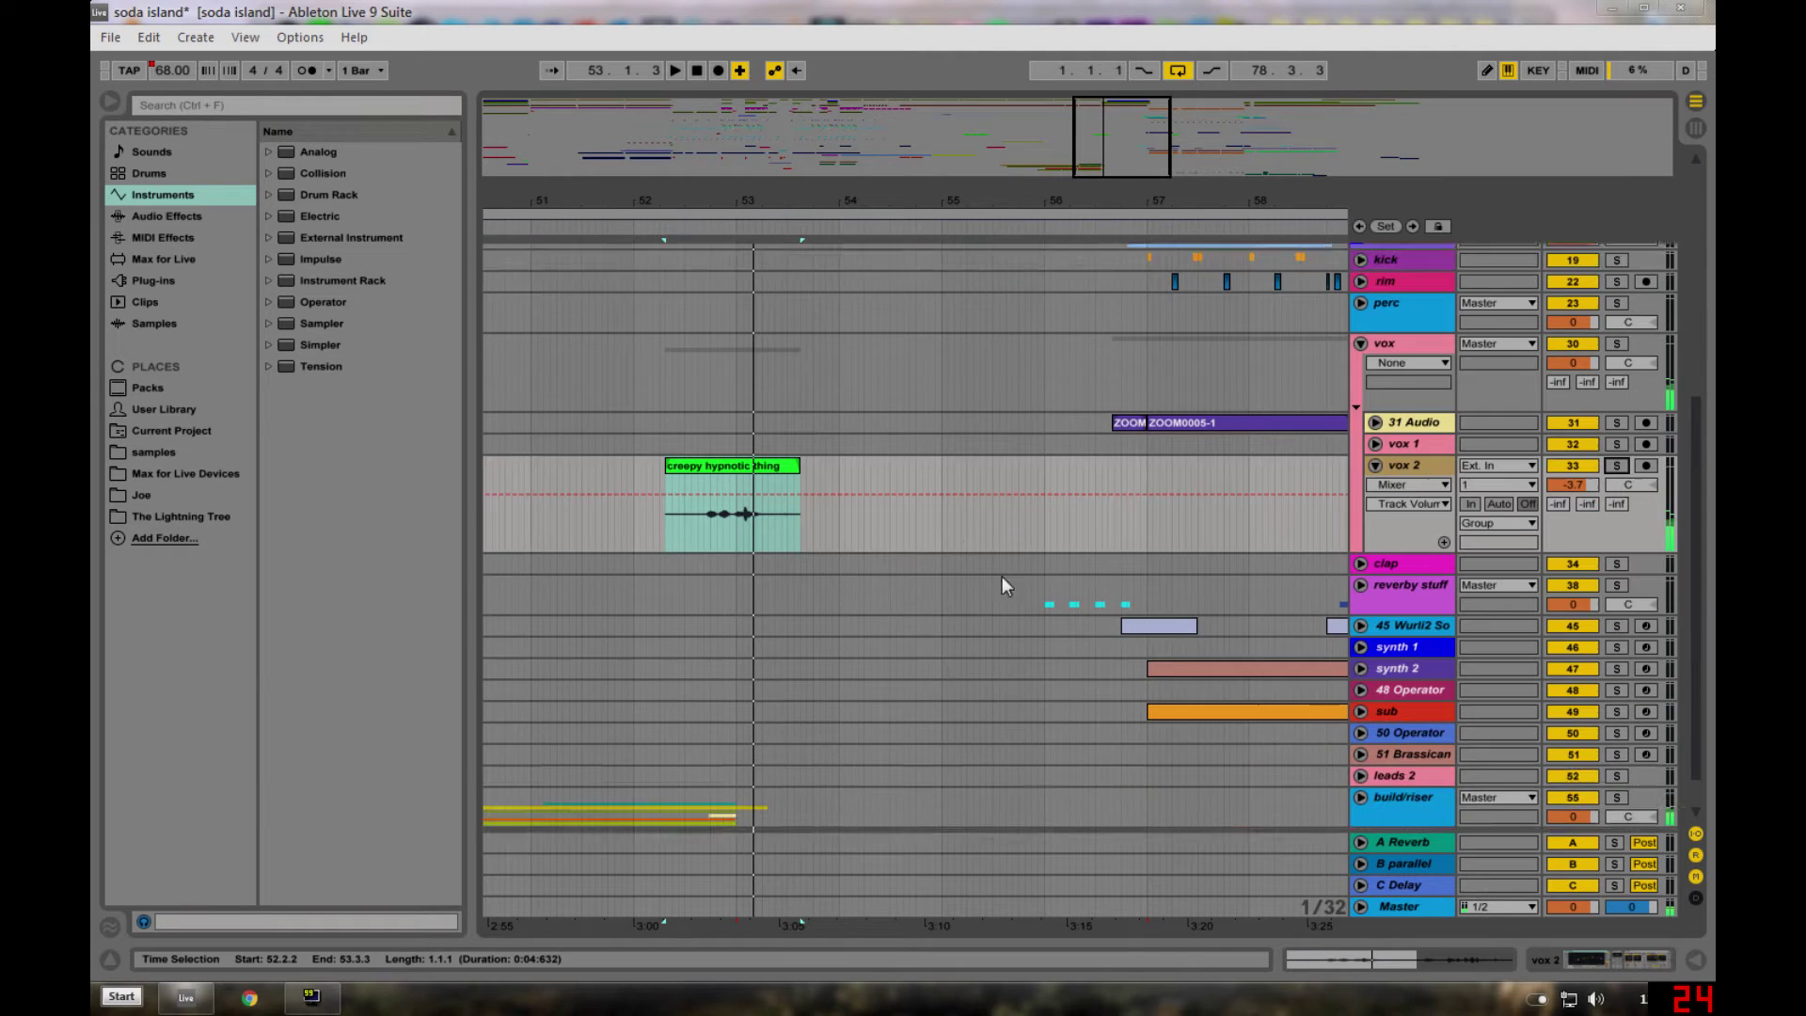
click(1361, 760)
scroll(734, 504, down, 8)
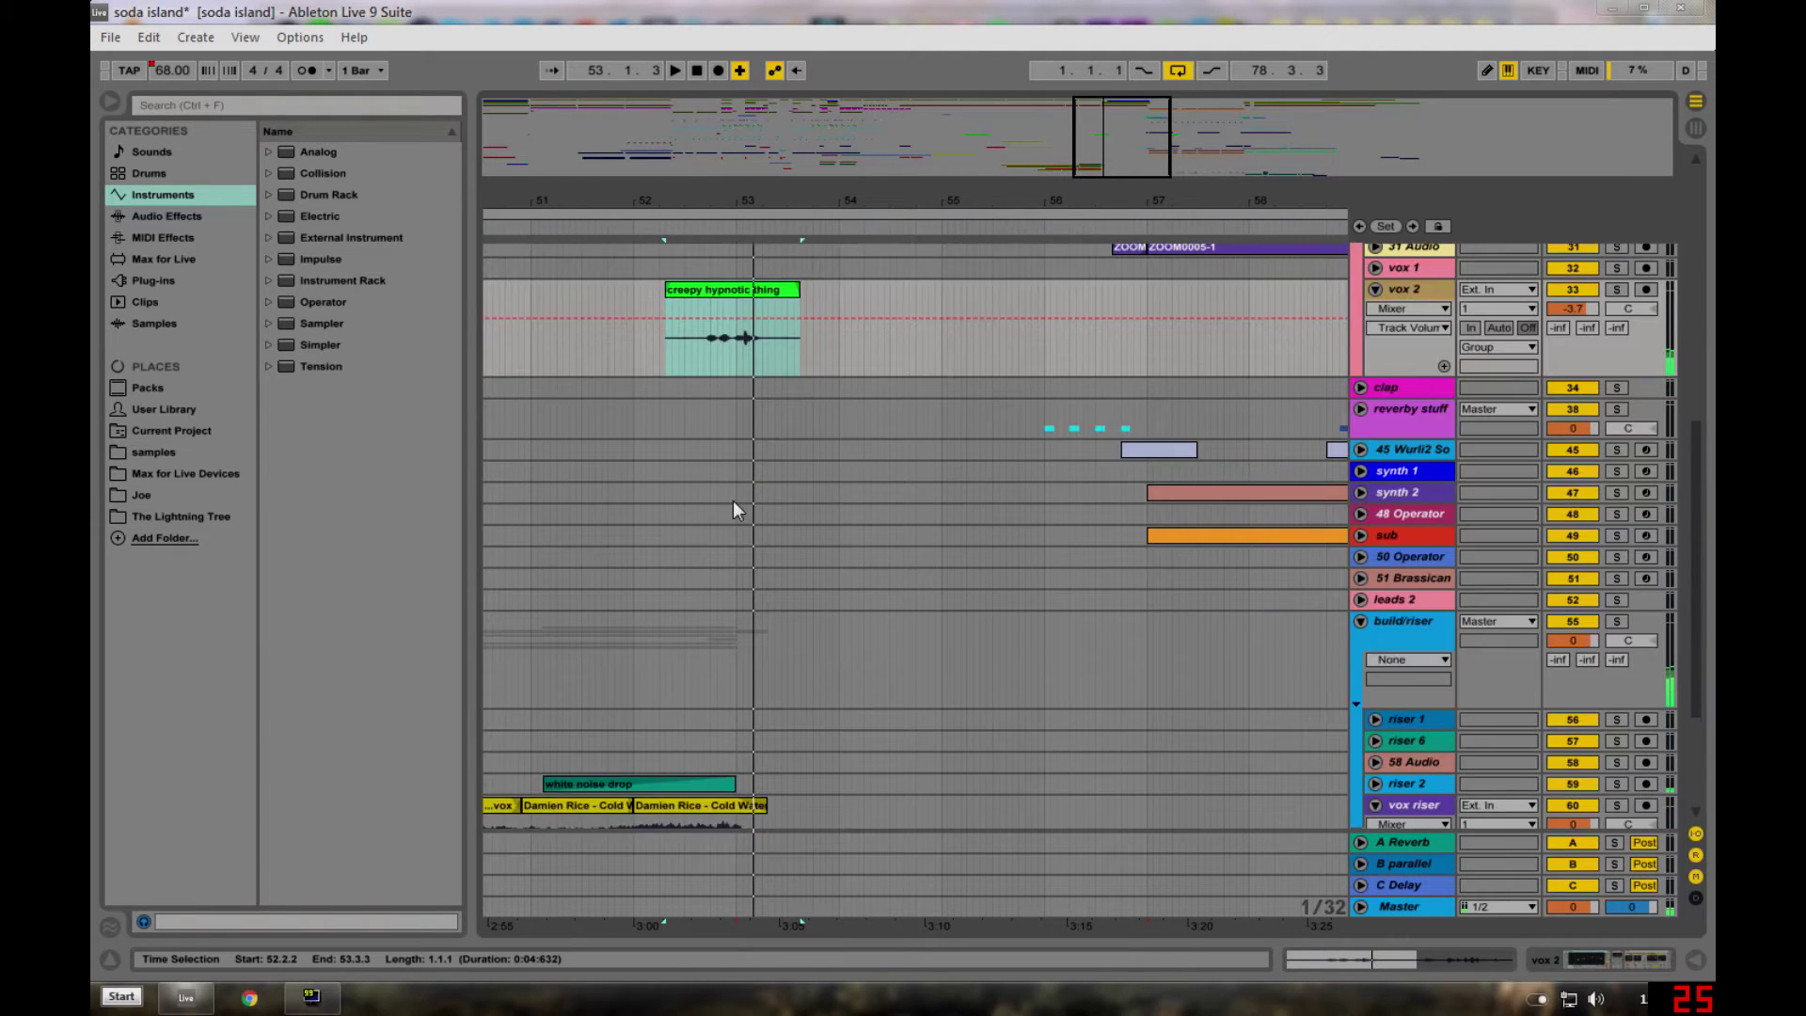
click(709, 623)
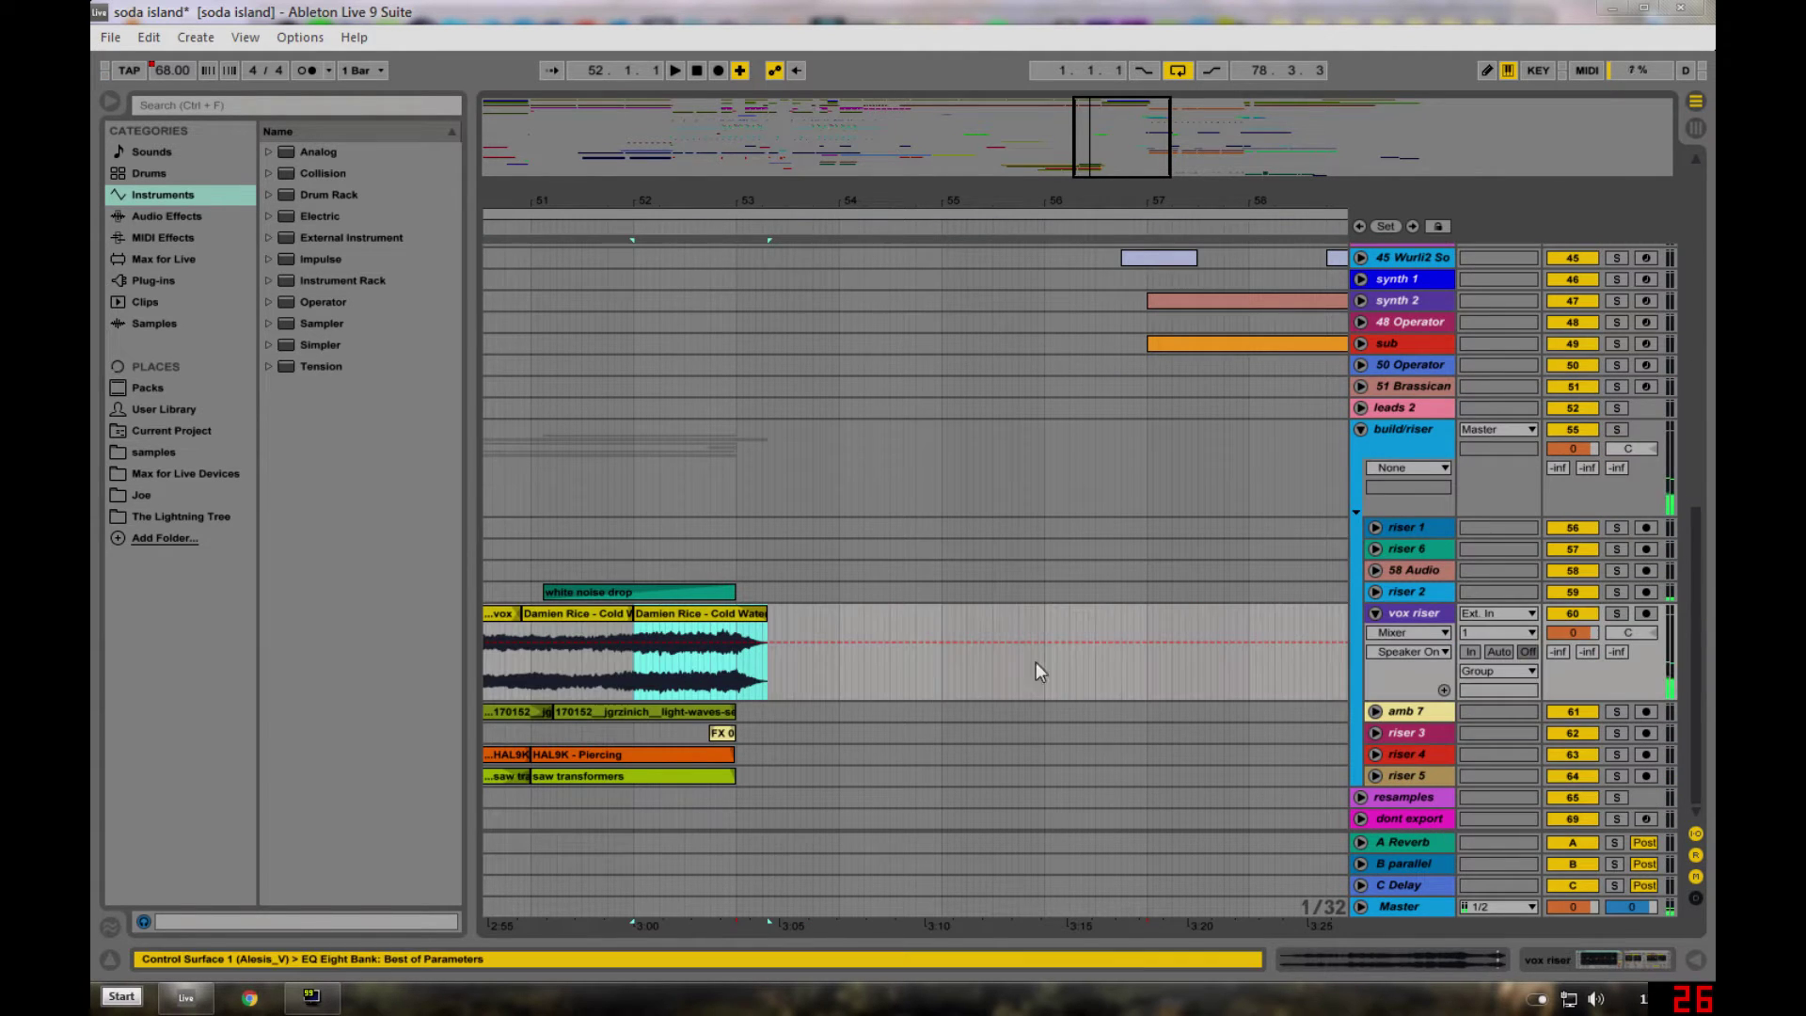
click(730, 701)
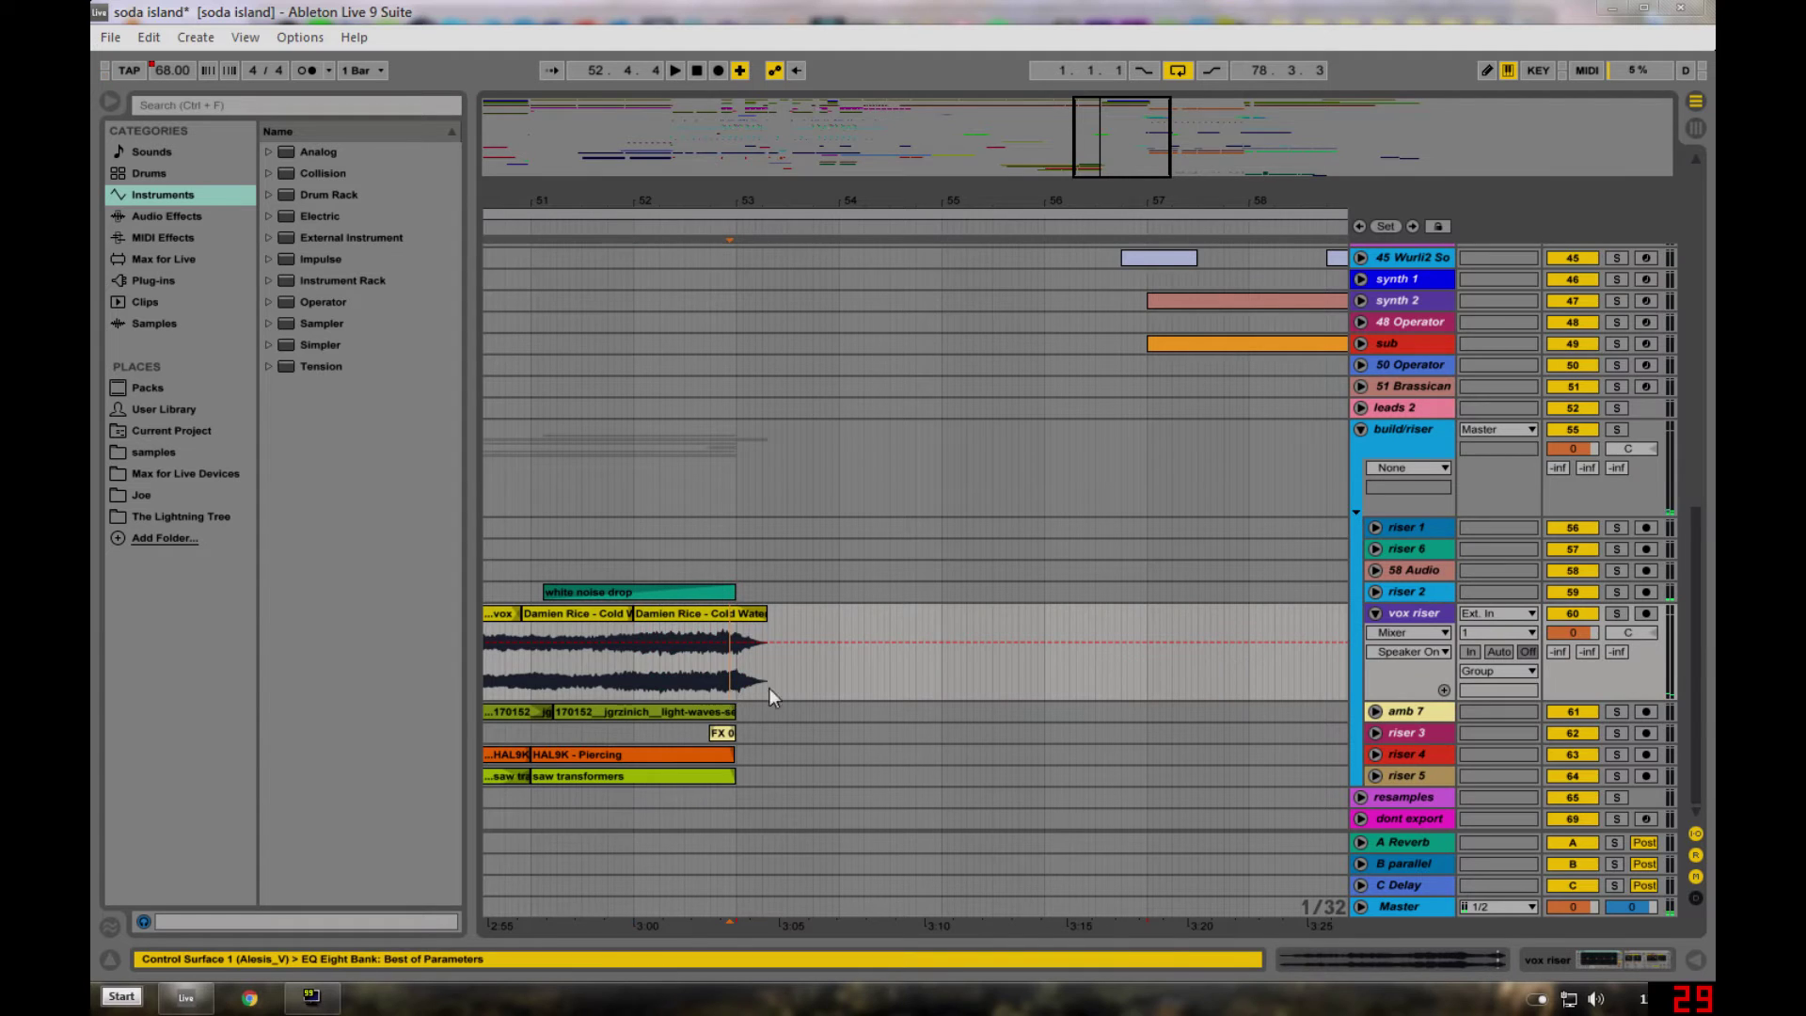
click(1617, 613)
key(space)
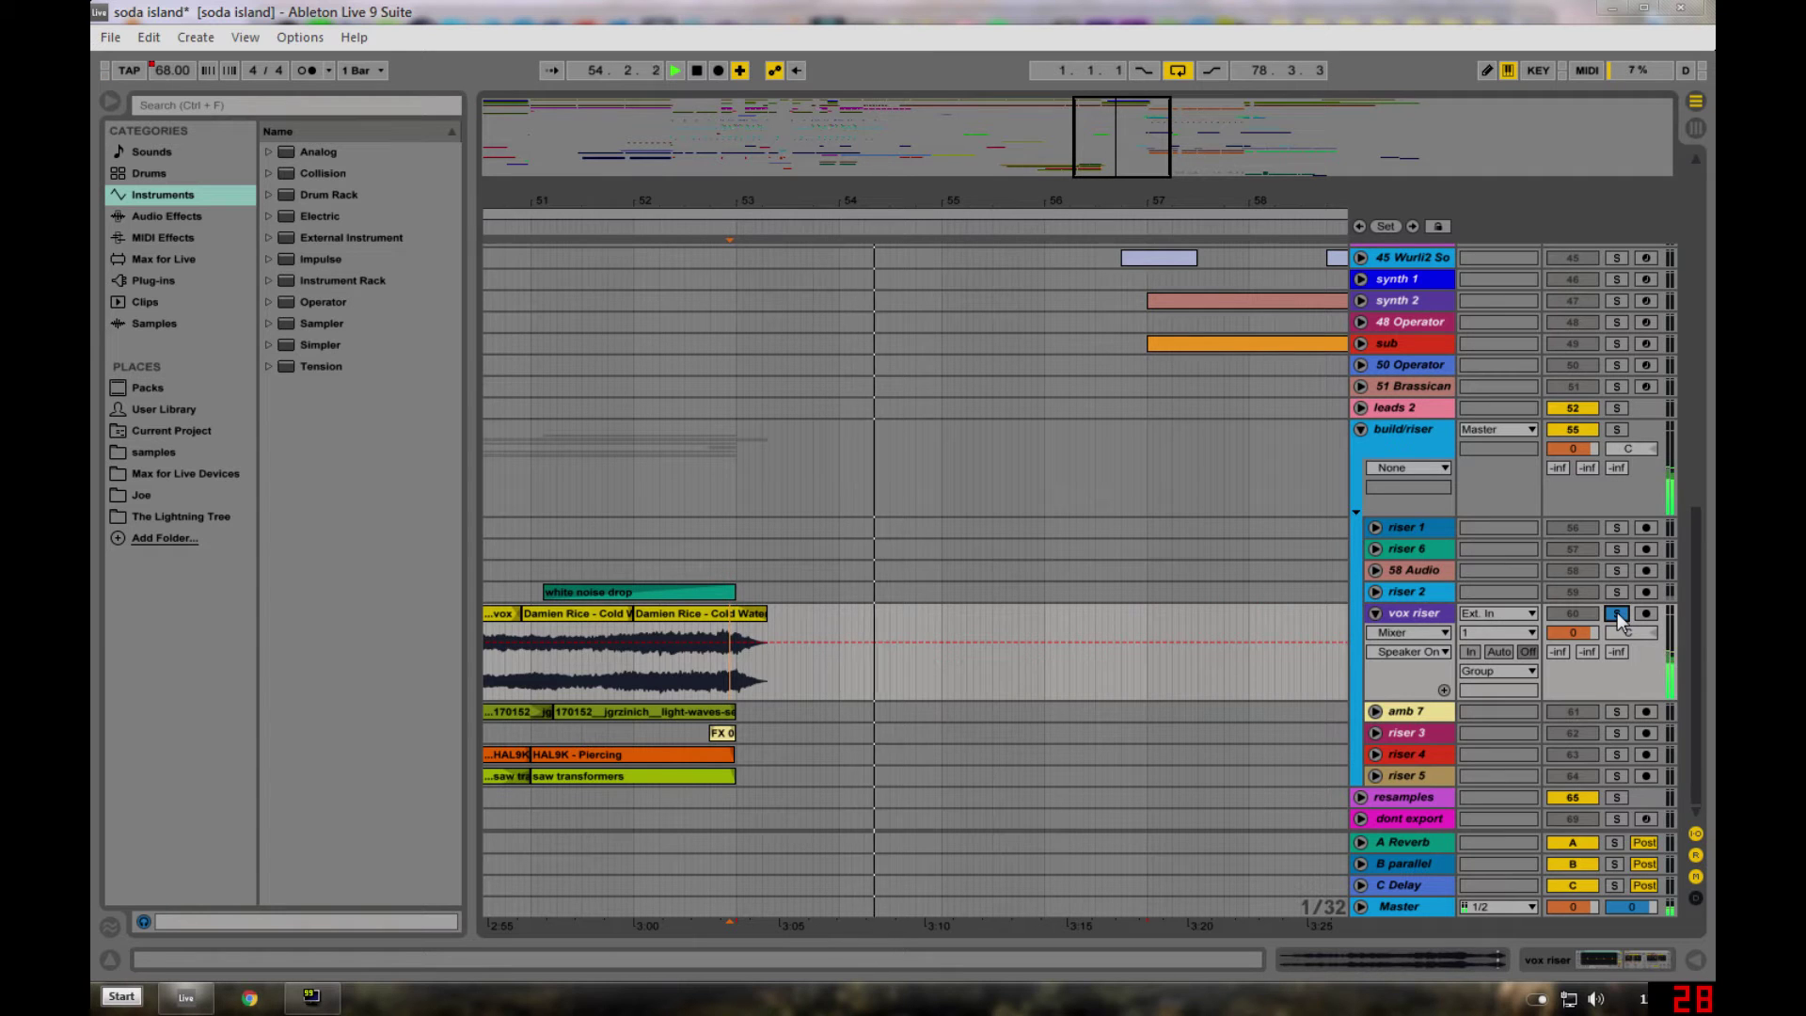
click(1616, 613)
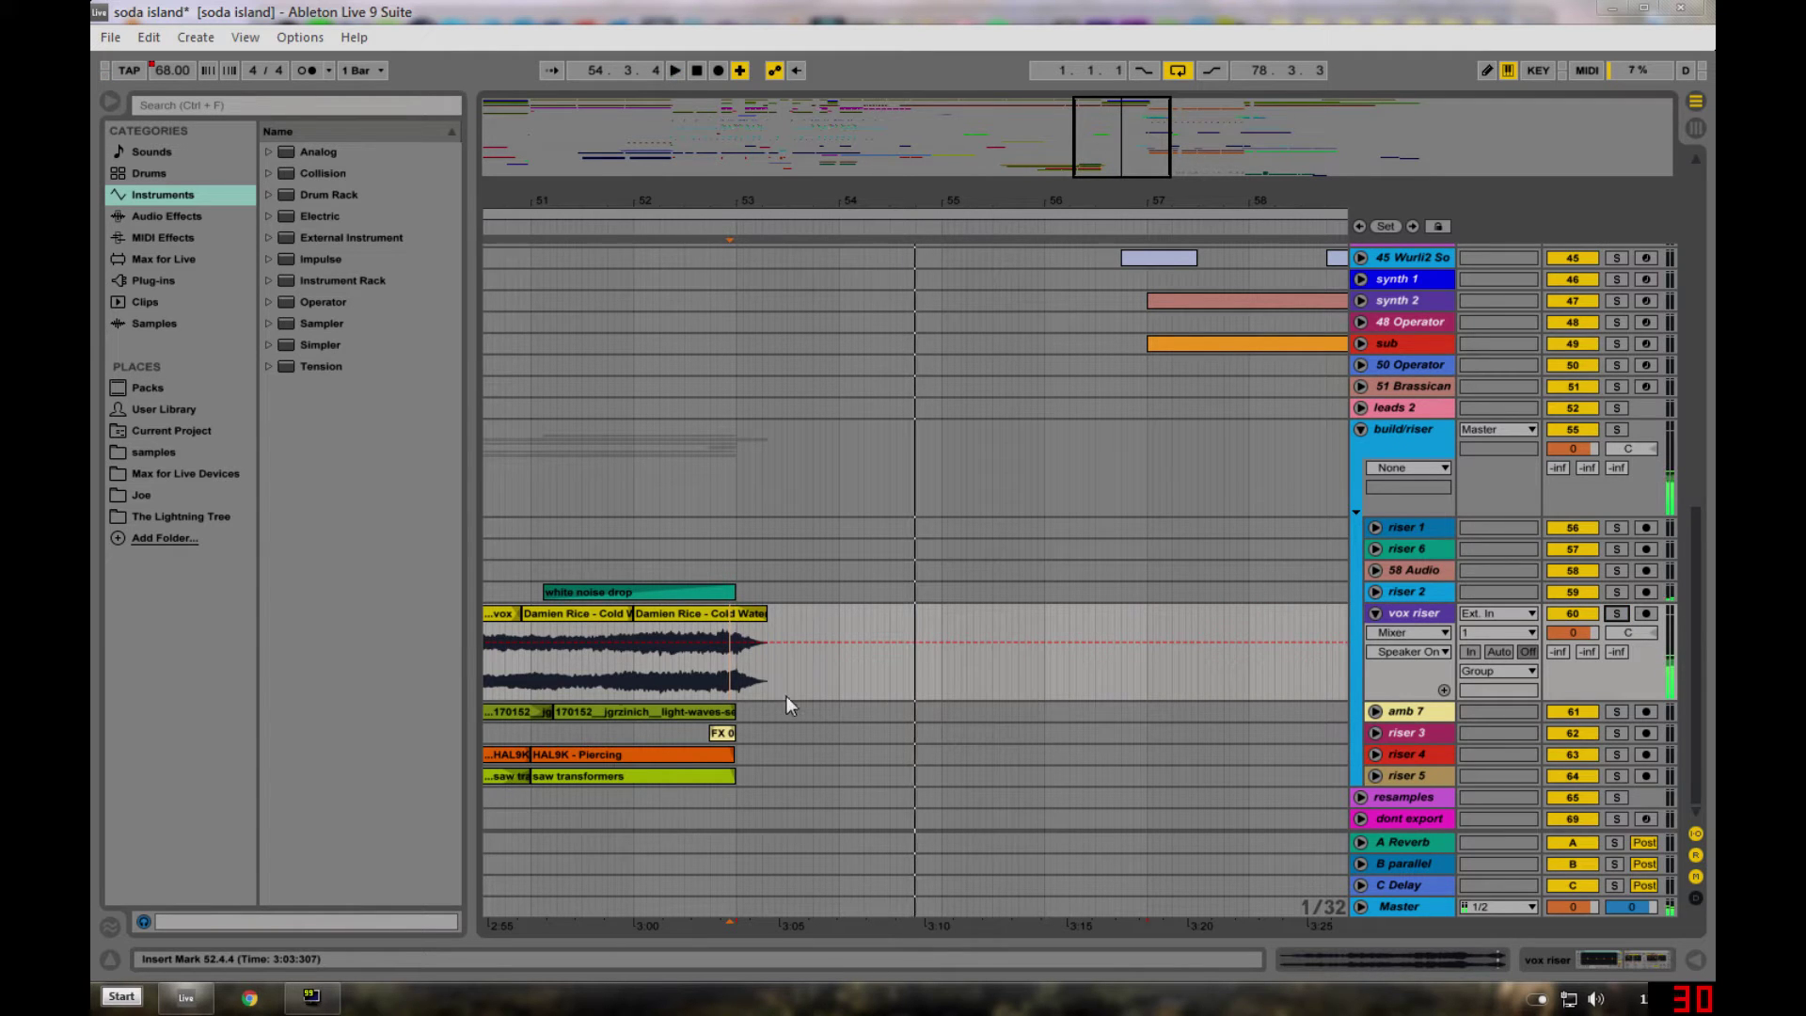
- Show the Master track's Song Tempo automation, examine its points at bars 56 and 57, and place the insert marker at bar 56
scroll(799, 686, up, 8)
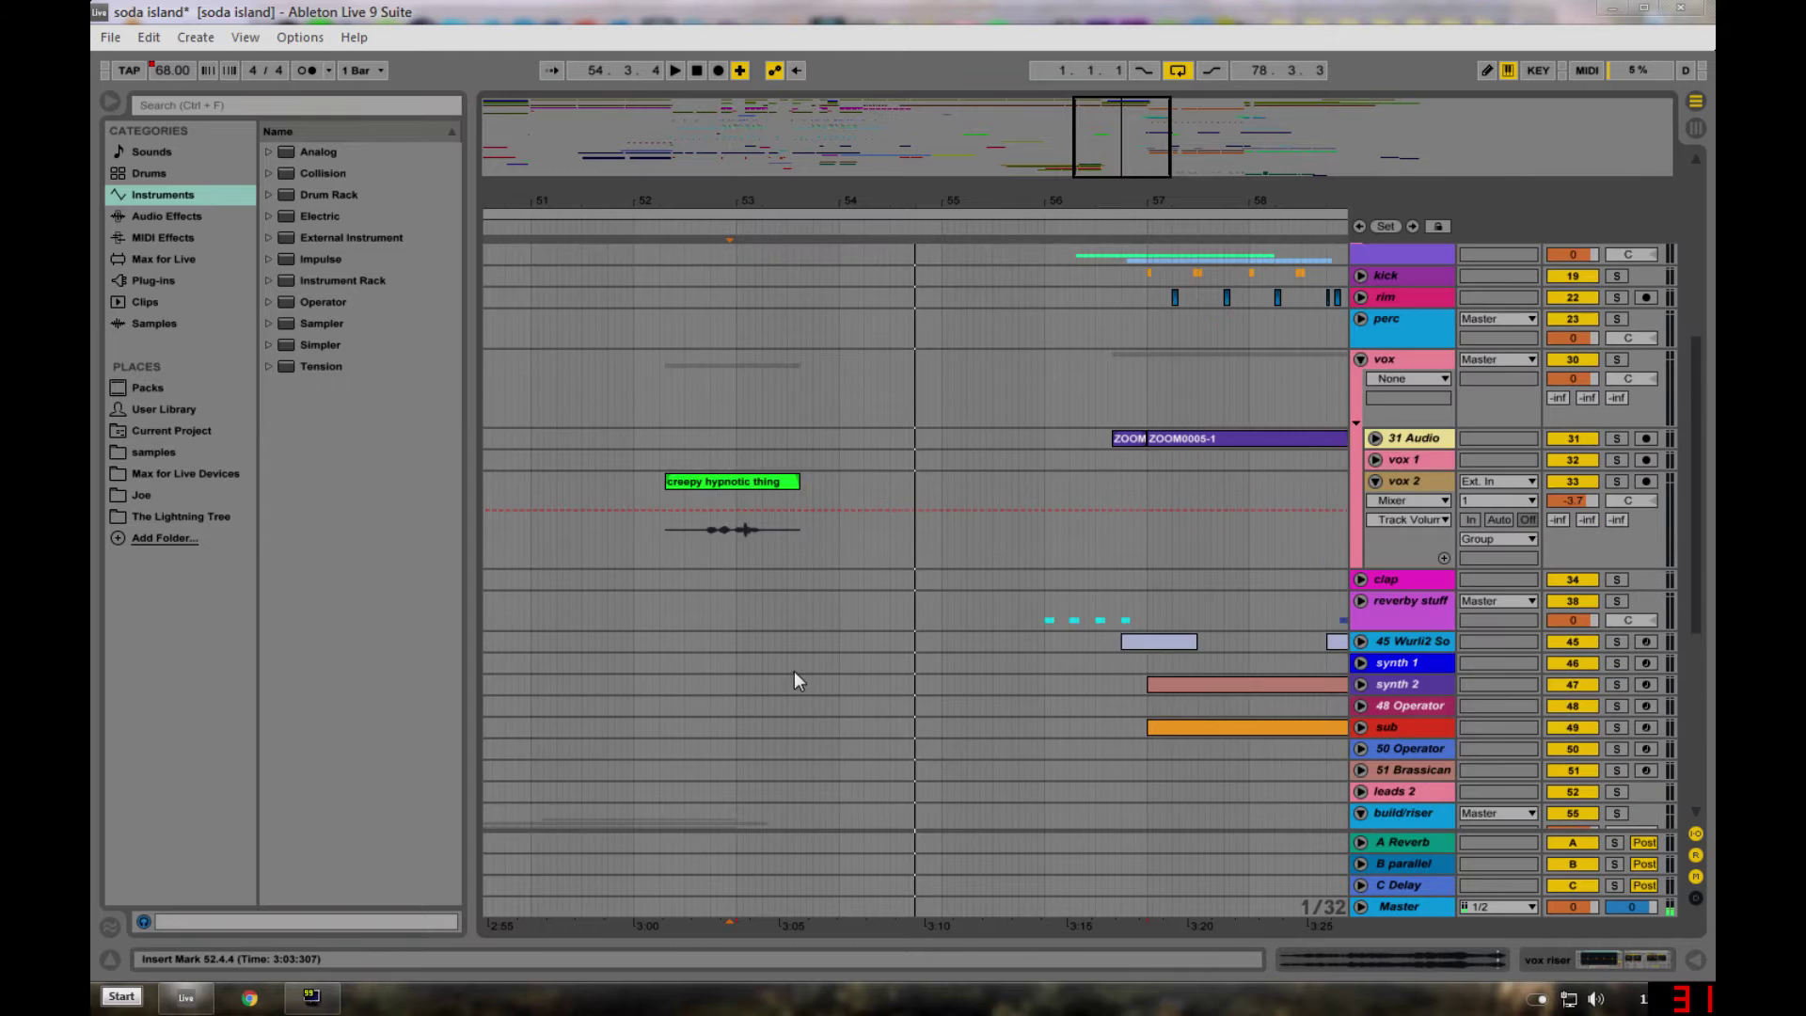
scroll(794, 681, down, 8)
click(1361, 907)
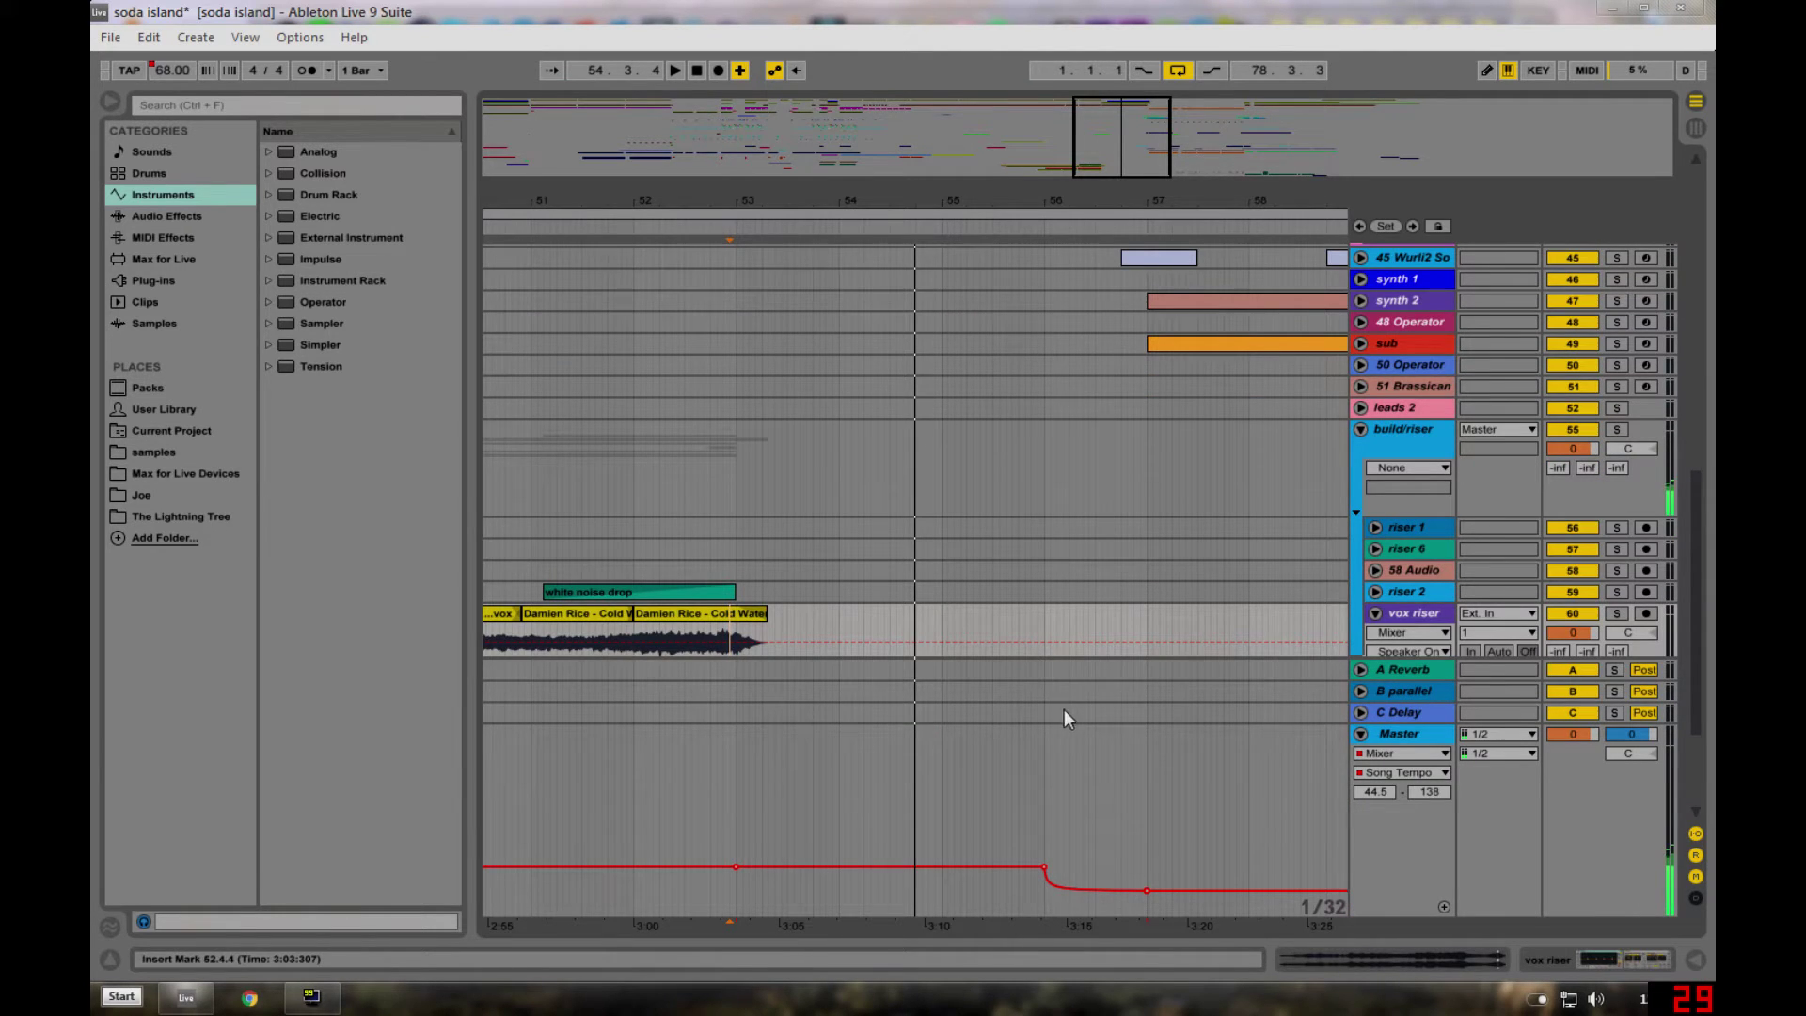
mouse_move(1043, 867)
mouse_move(1143, 889)
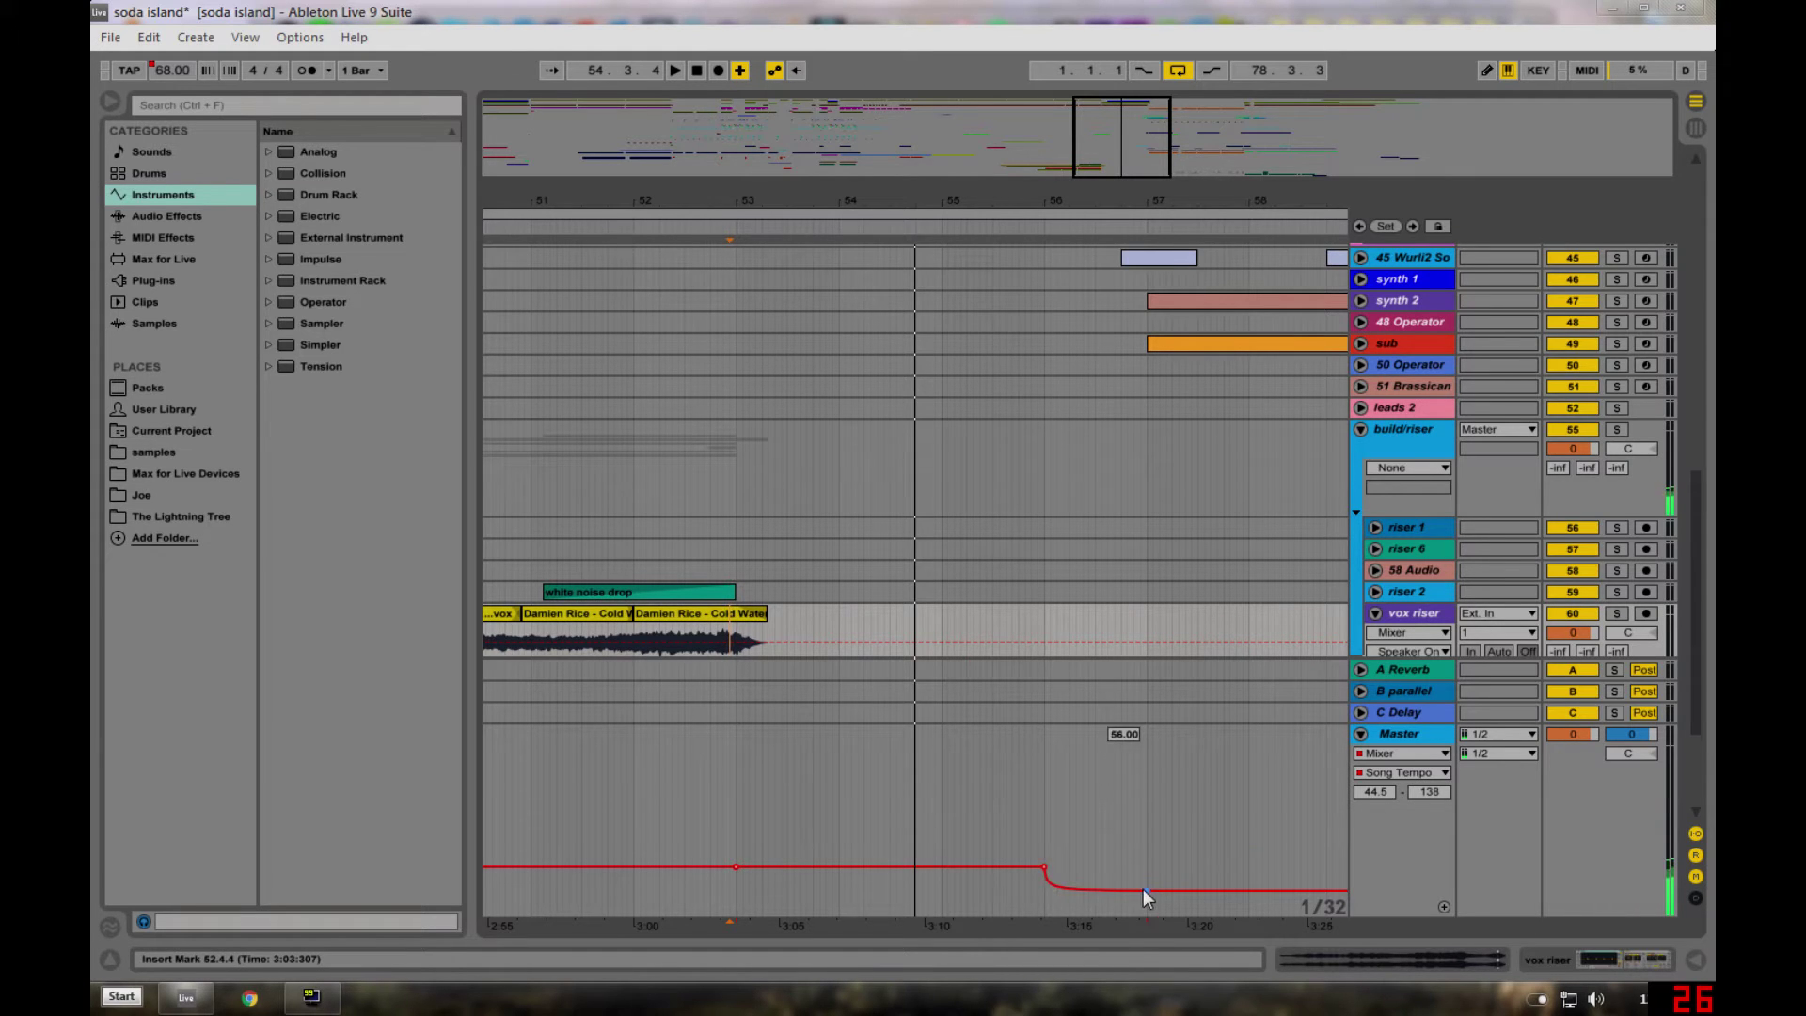
click(1042, 818)
- Unfold the reverby stuff group and its rev 2 track to show the four short clips in bar 56
scroll(1044, 521, up, 5)
scroll(1048, 520, up, 1)
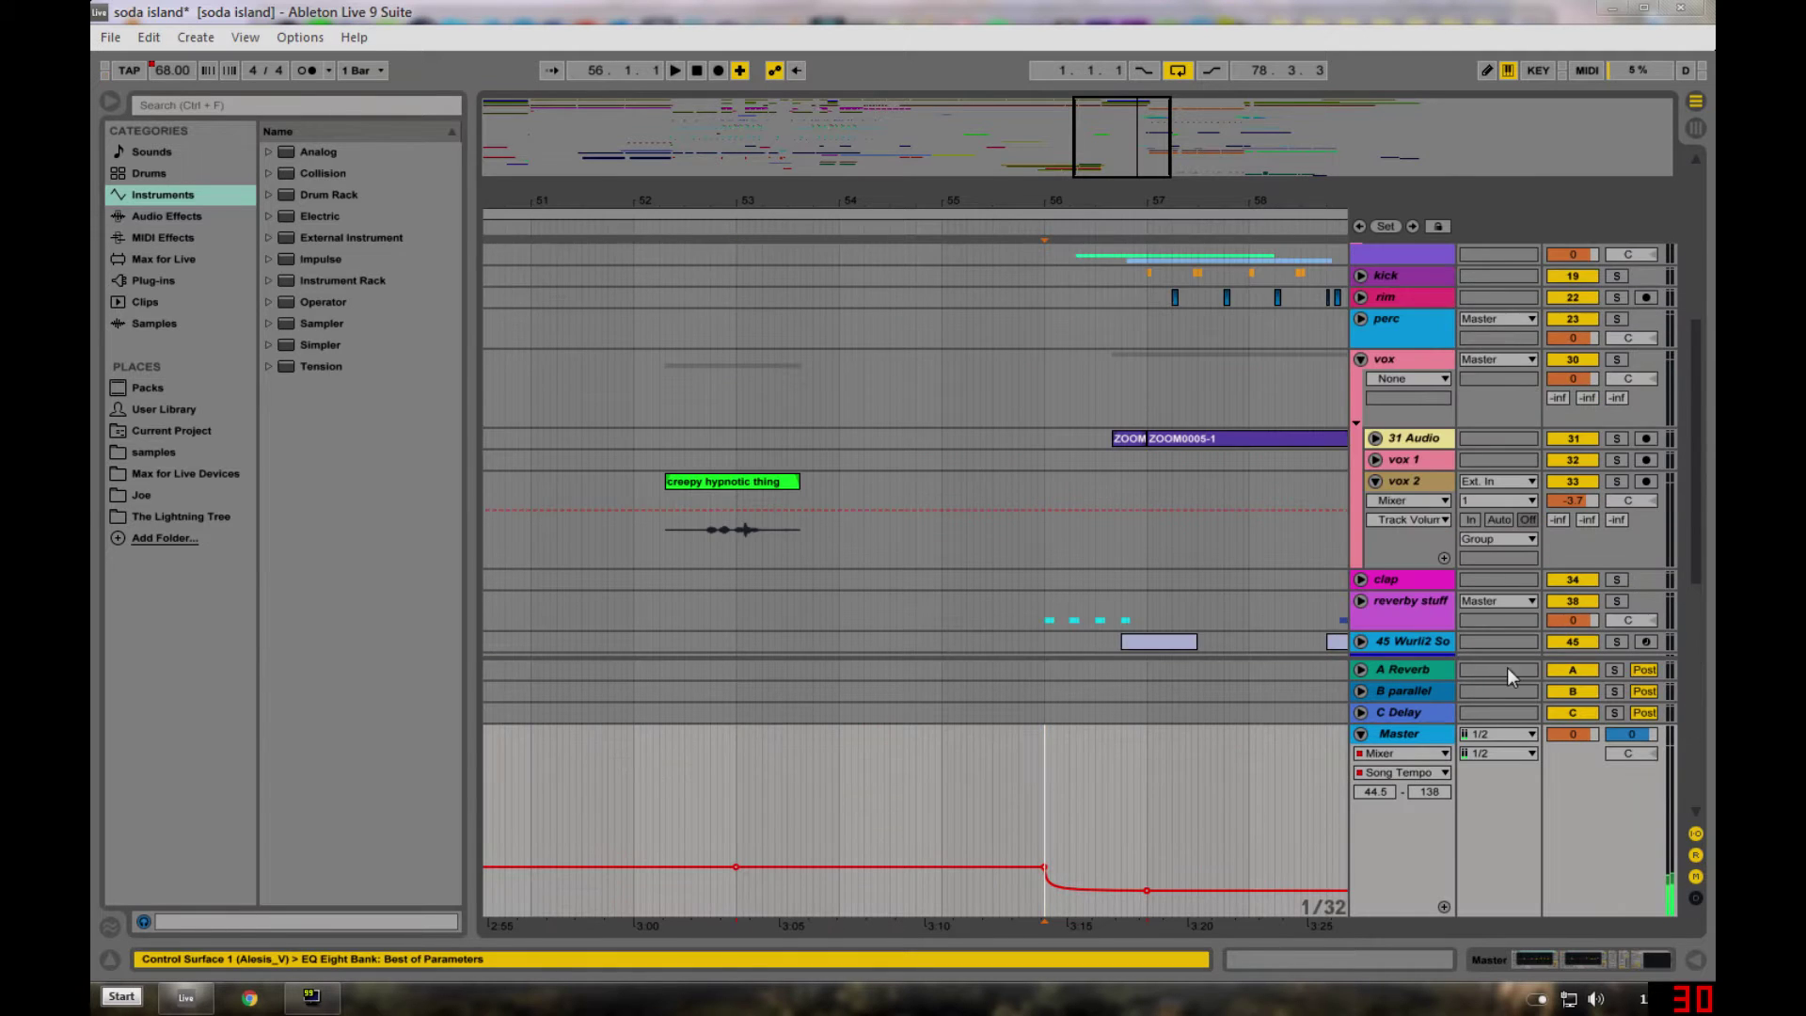
scroll(1383, 526, down, 3)
click(1361, 466)
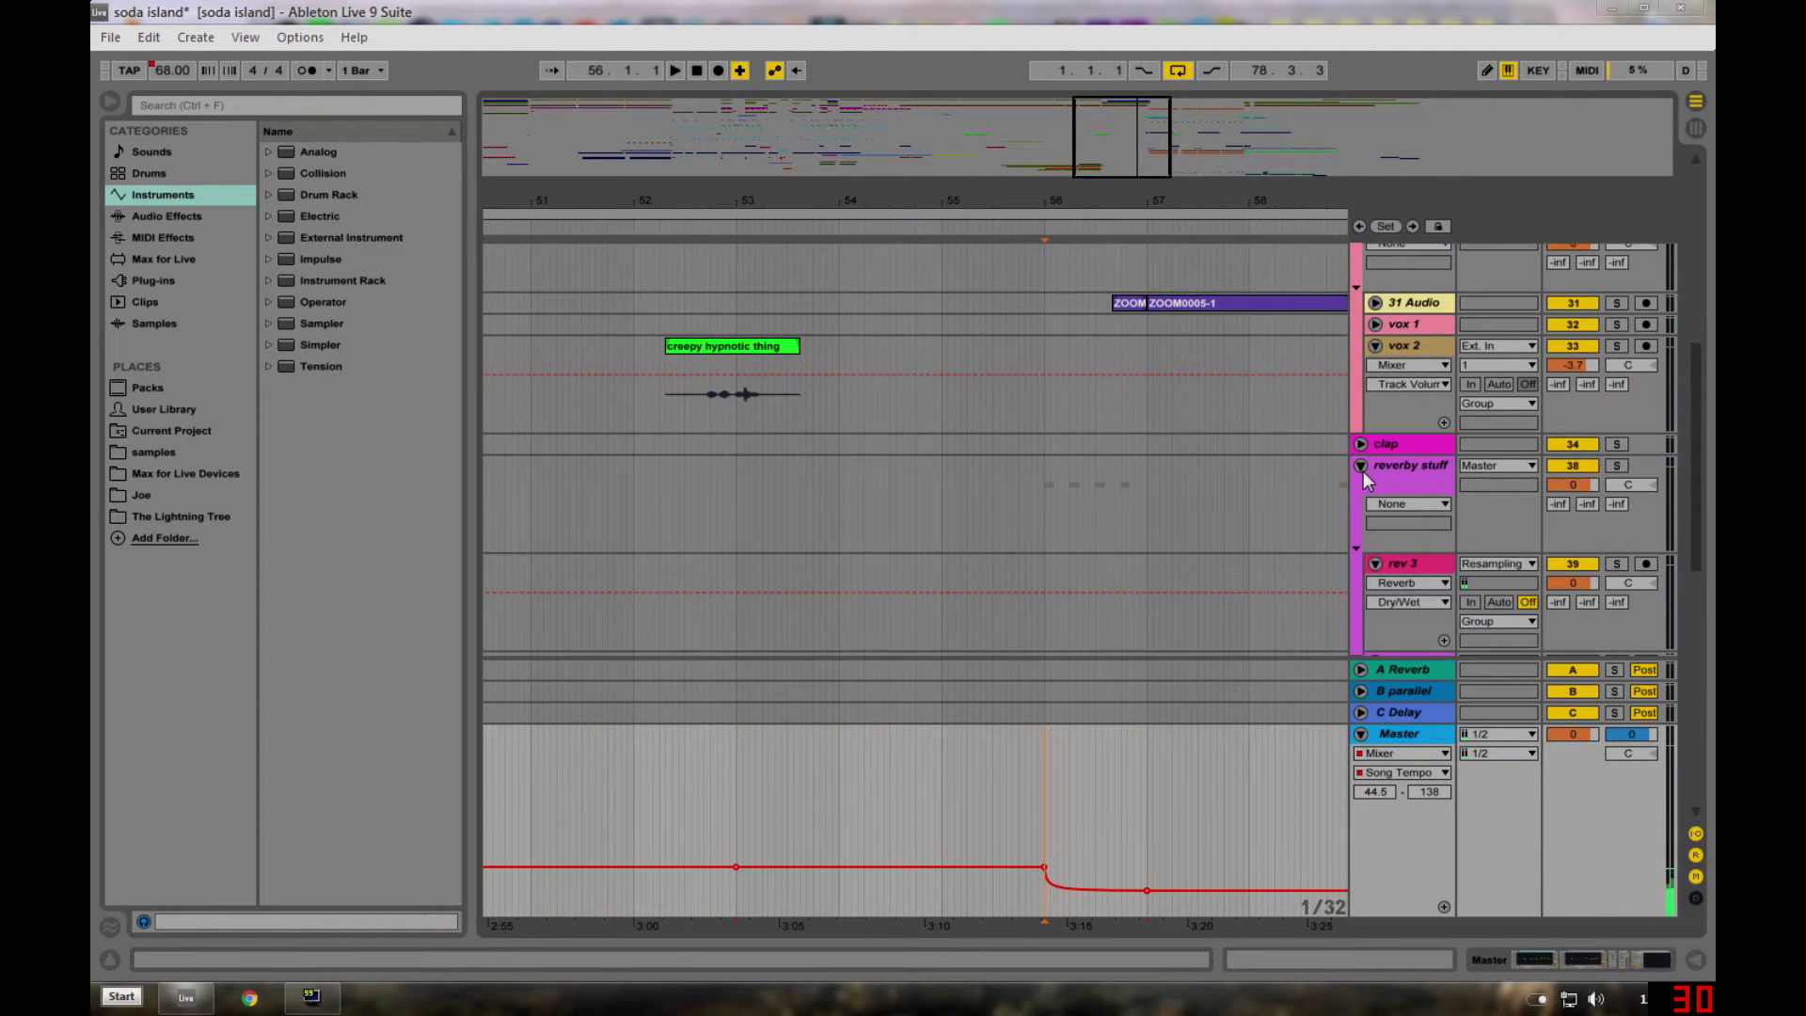
scroll(1143, 508, down, 8)
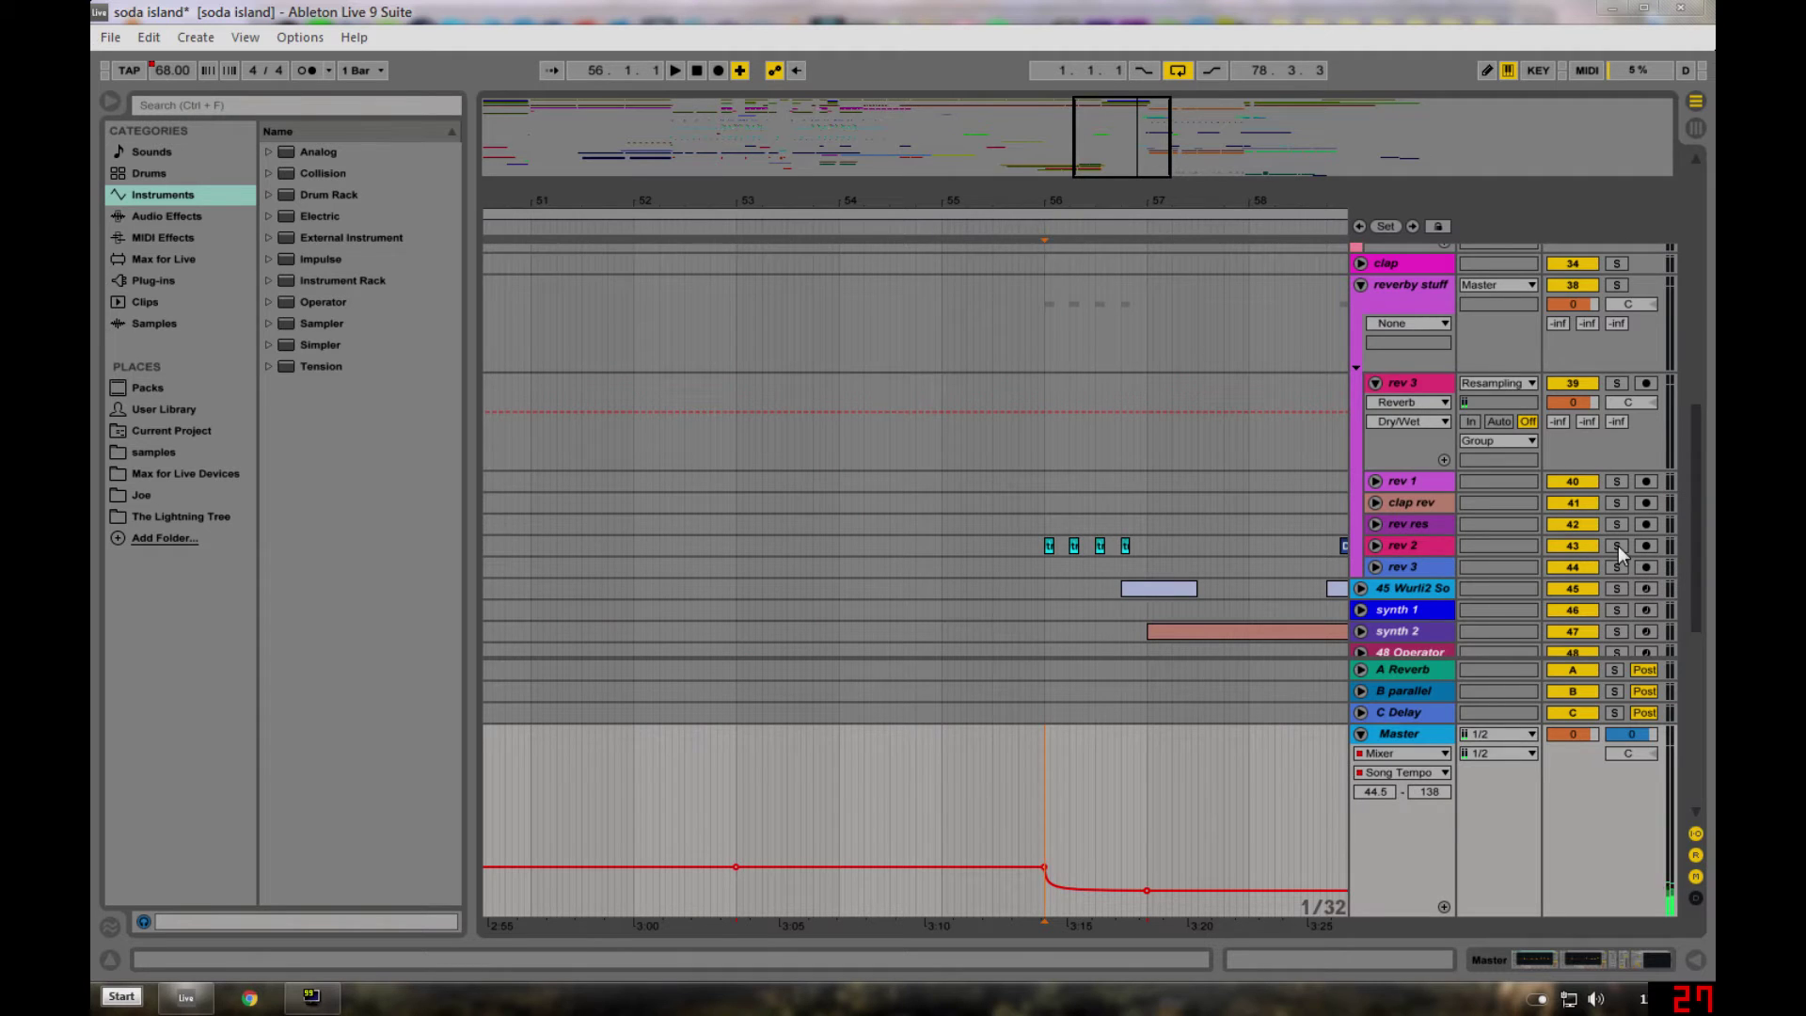
click(1375, 545)
scroll(1114, 523, down, 4)
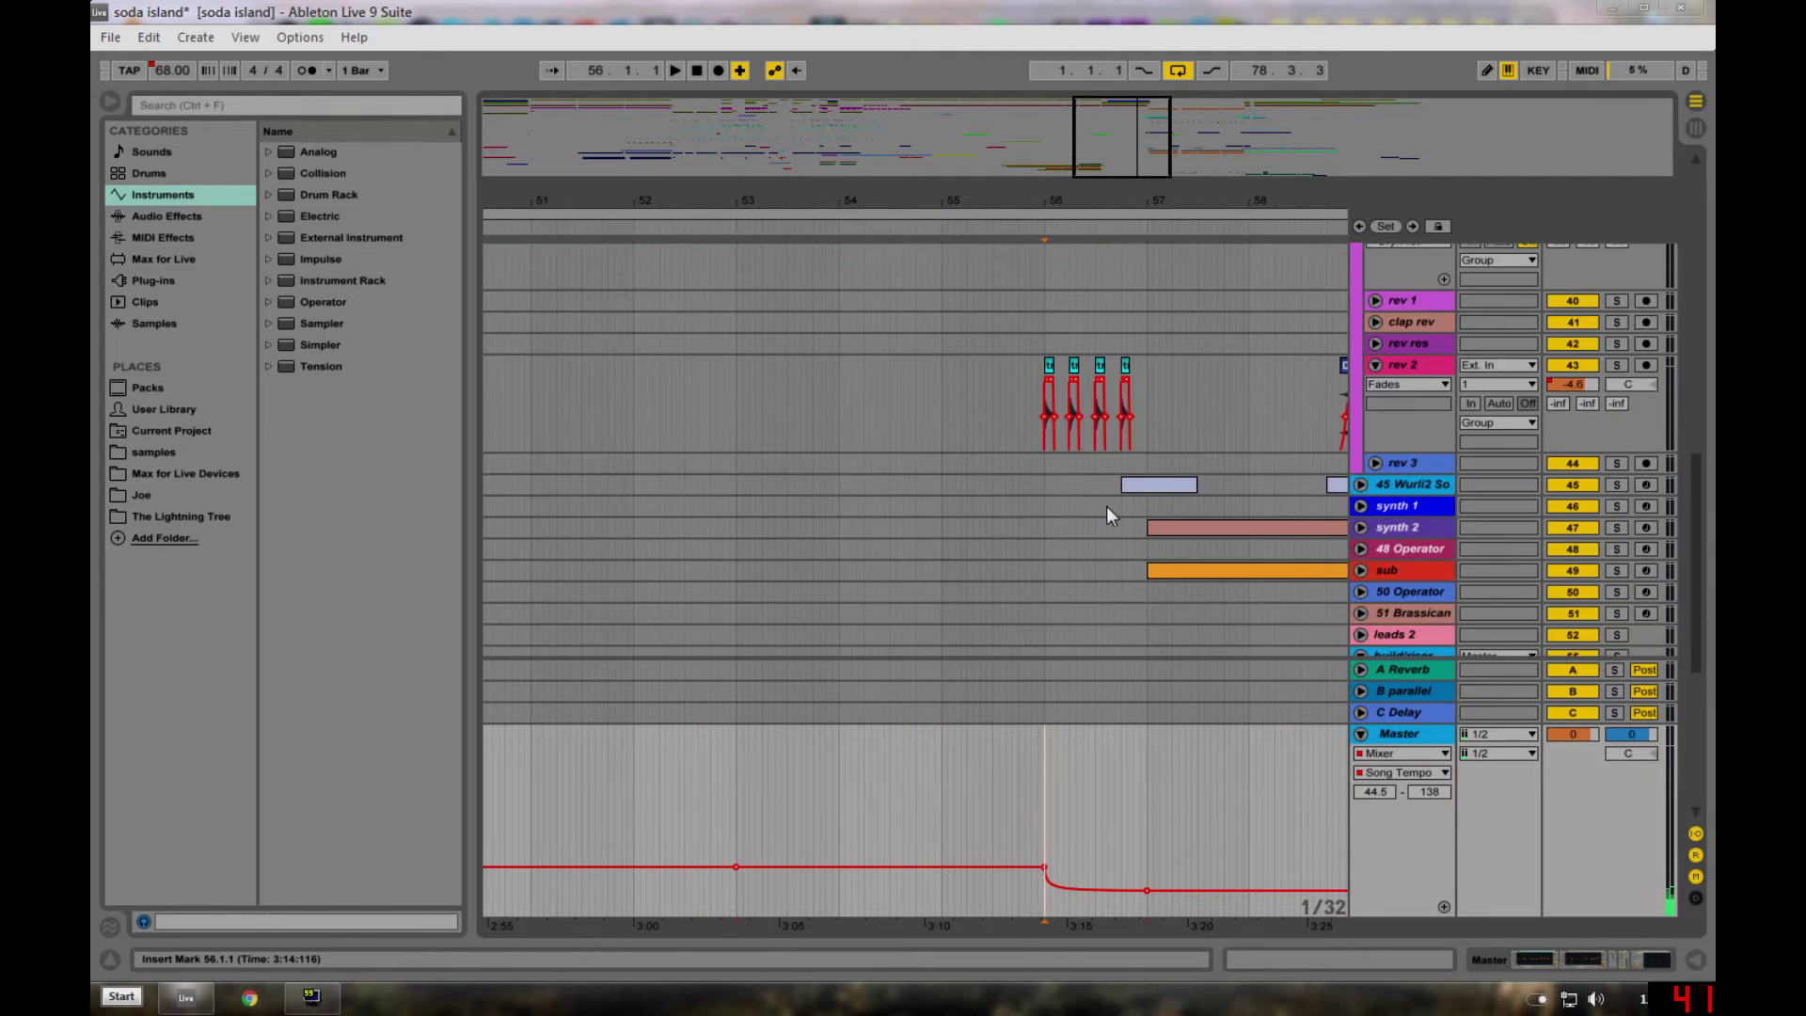
- Play from bar 56 with rev 2 soloed, stop before bar 57 and remove the solo
scroll(1074, 454, up, 3)
key(space)
click(1616, 477)
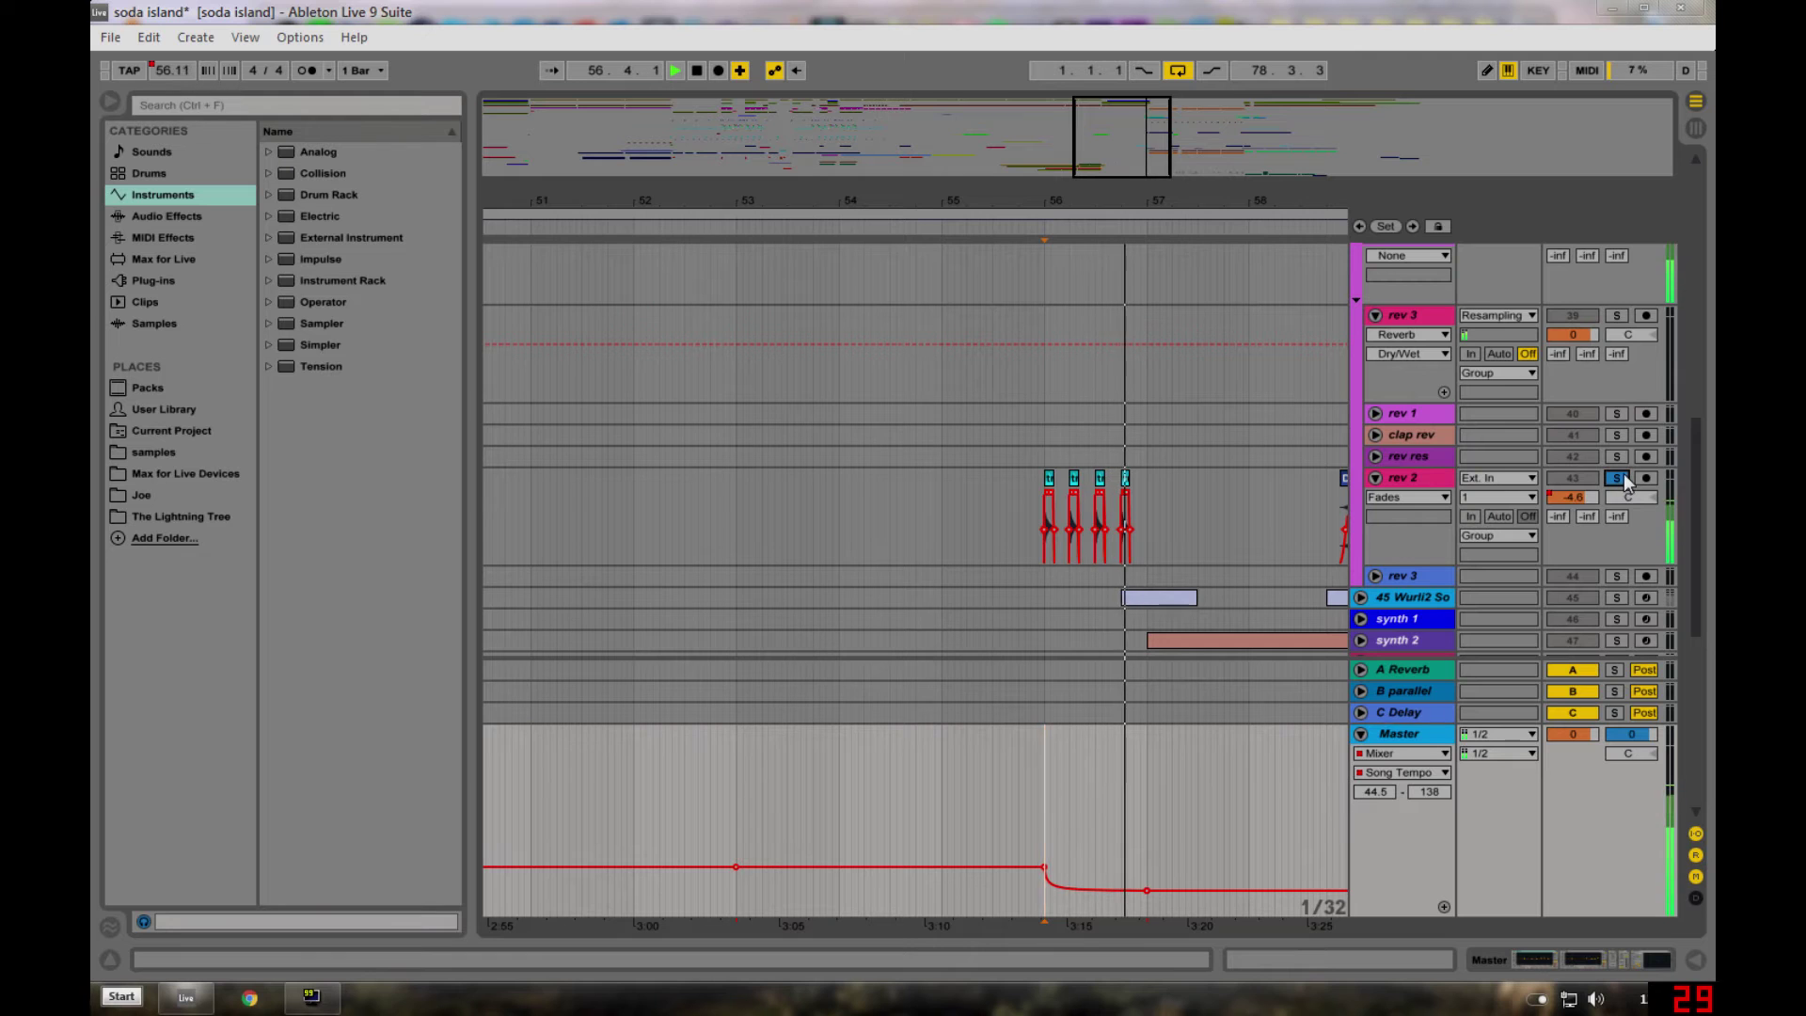
key(space)
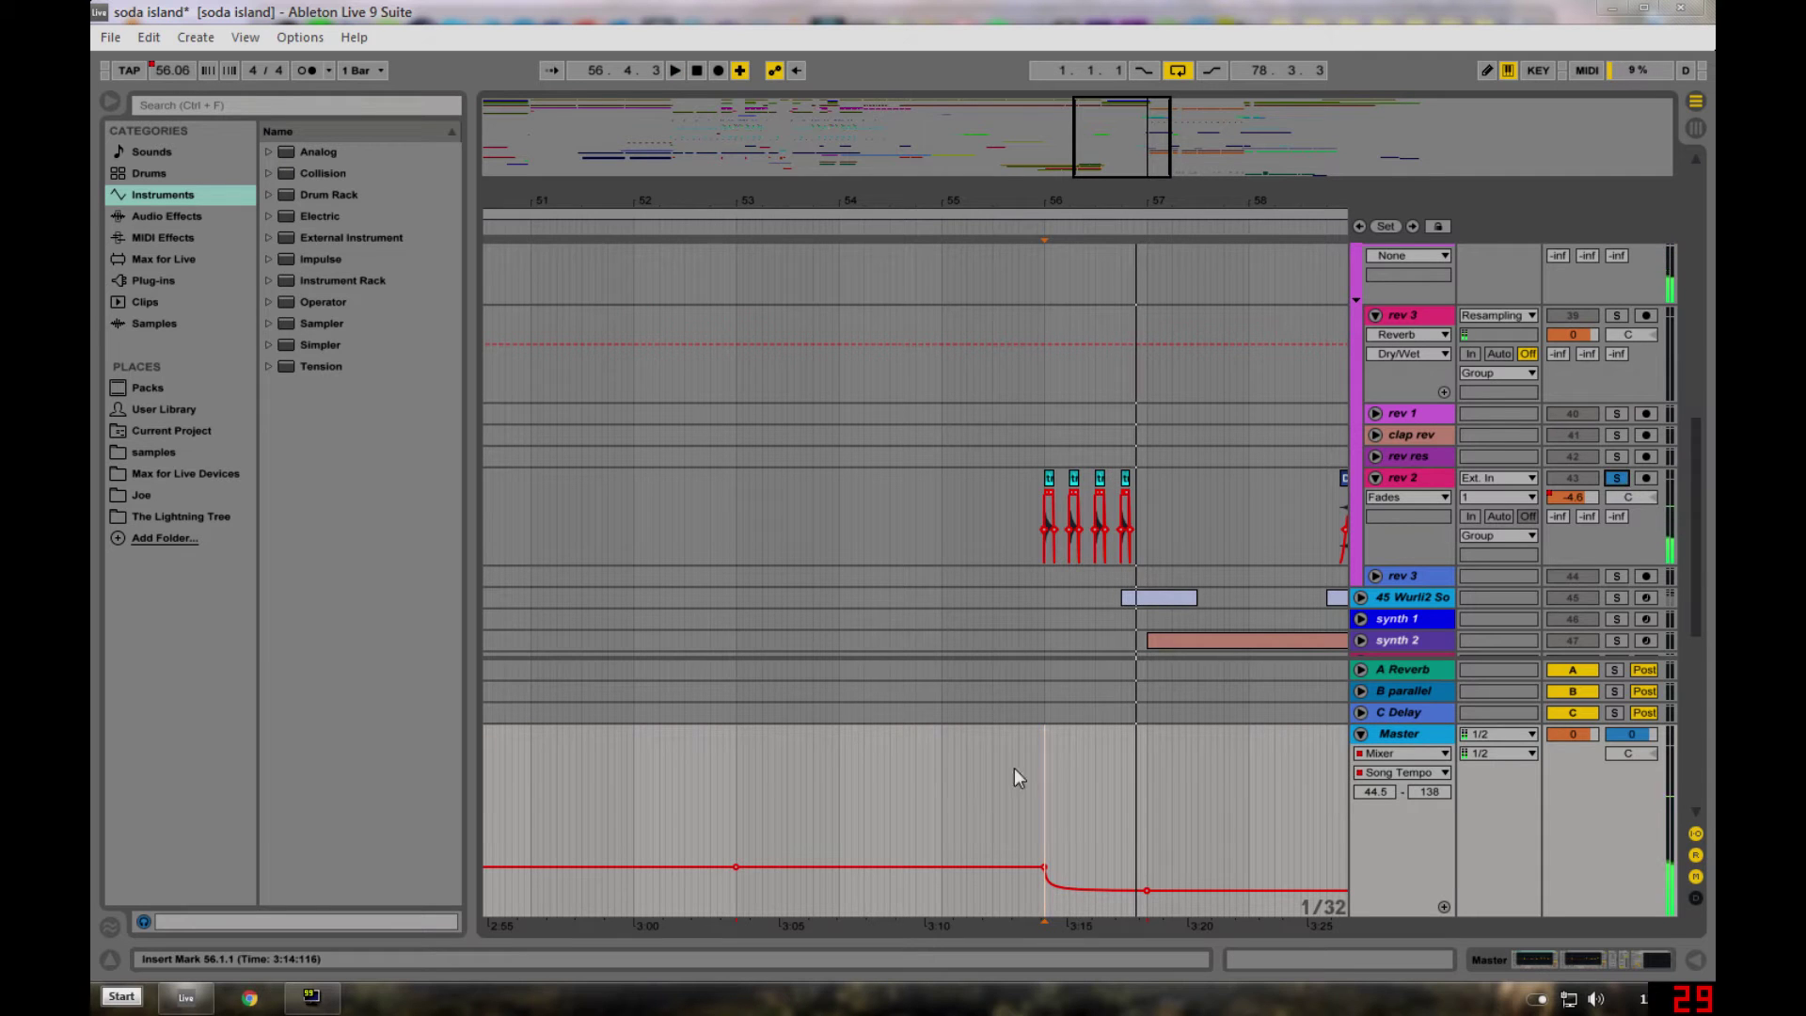
click(1617, 478)
- Examine the Reverb and Compressor settings in rev 2's device chain and hide the chain again
scroll(993, 568, down, 1)
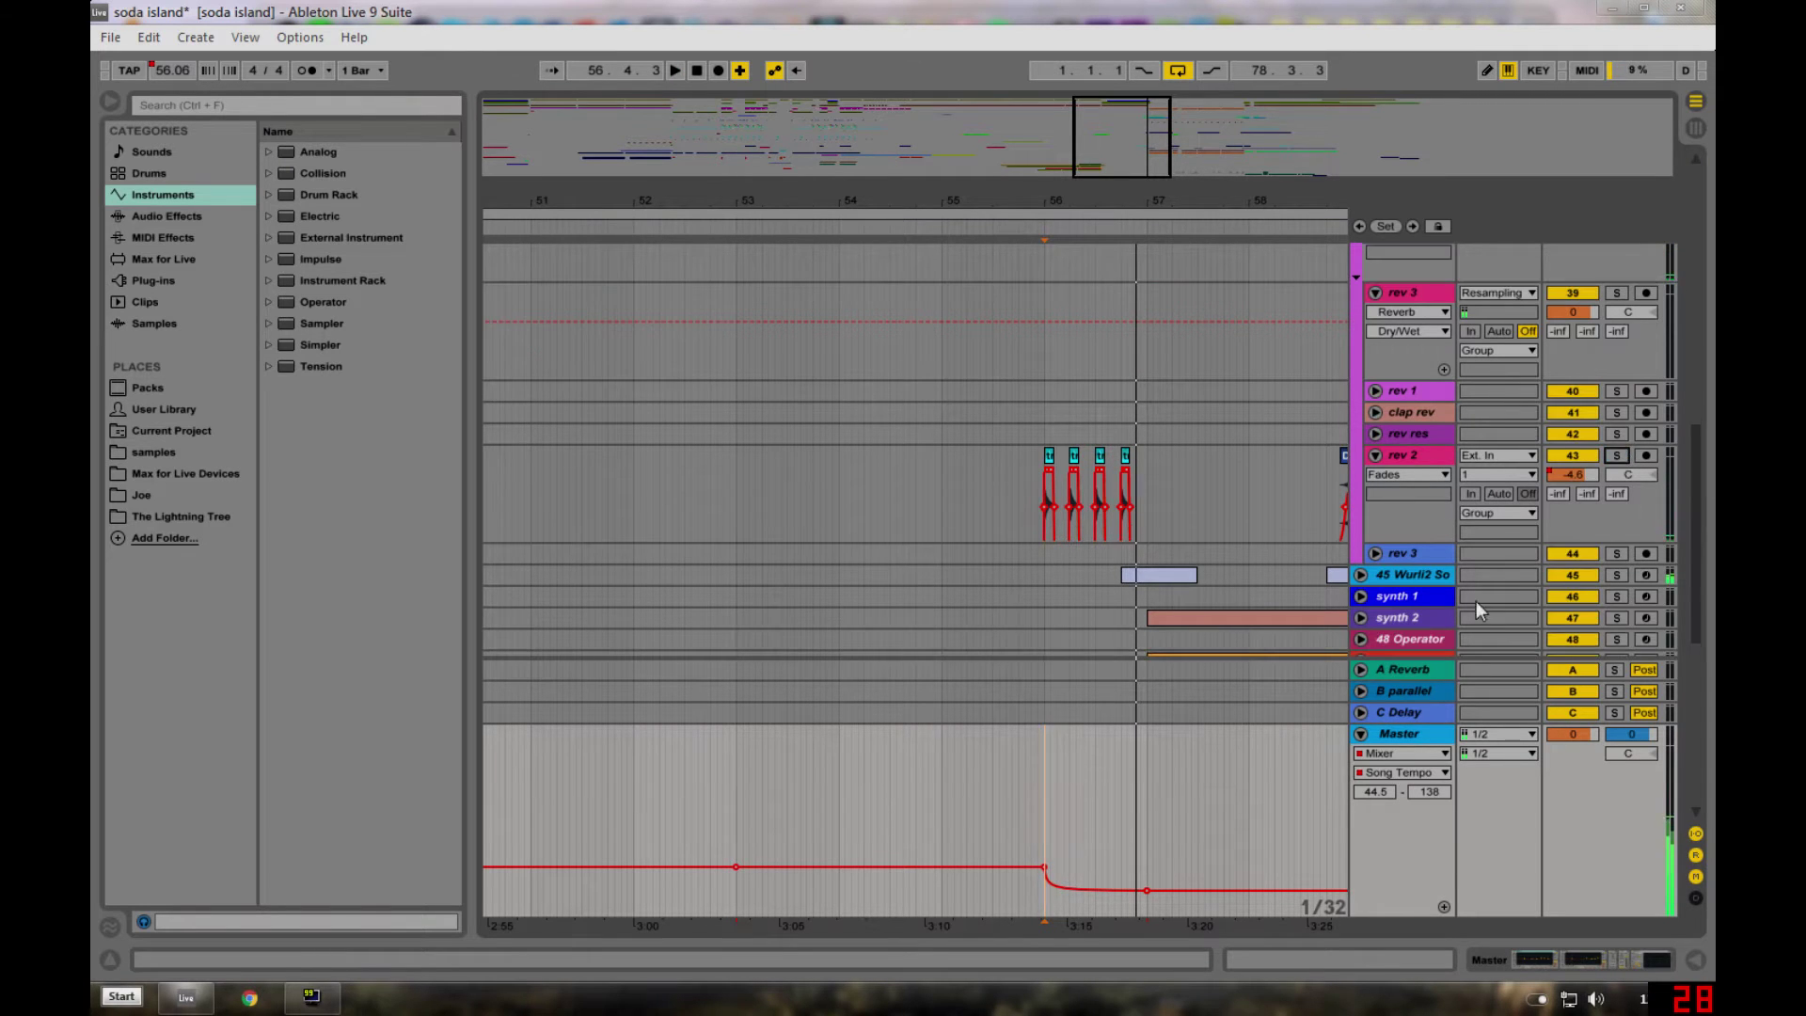
click(1418, 573)
click(1406, 455)
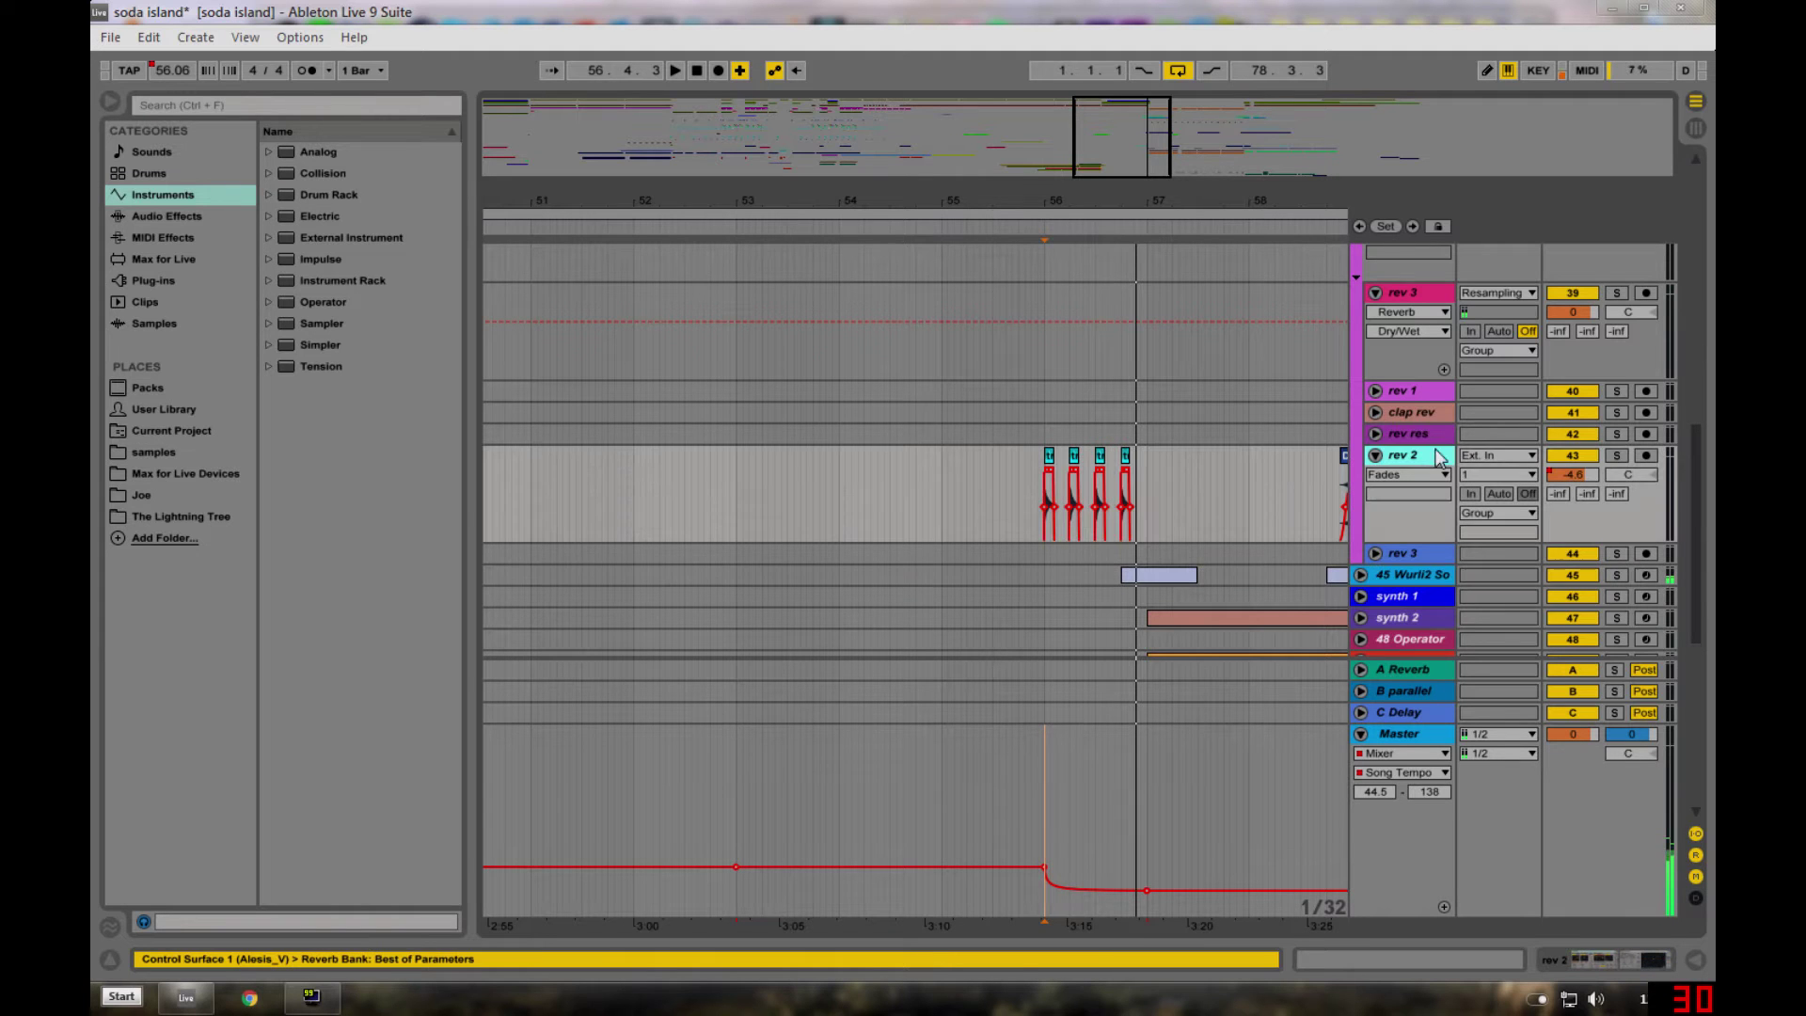
click(1599, 959)
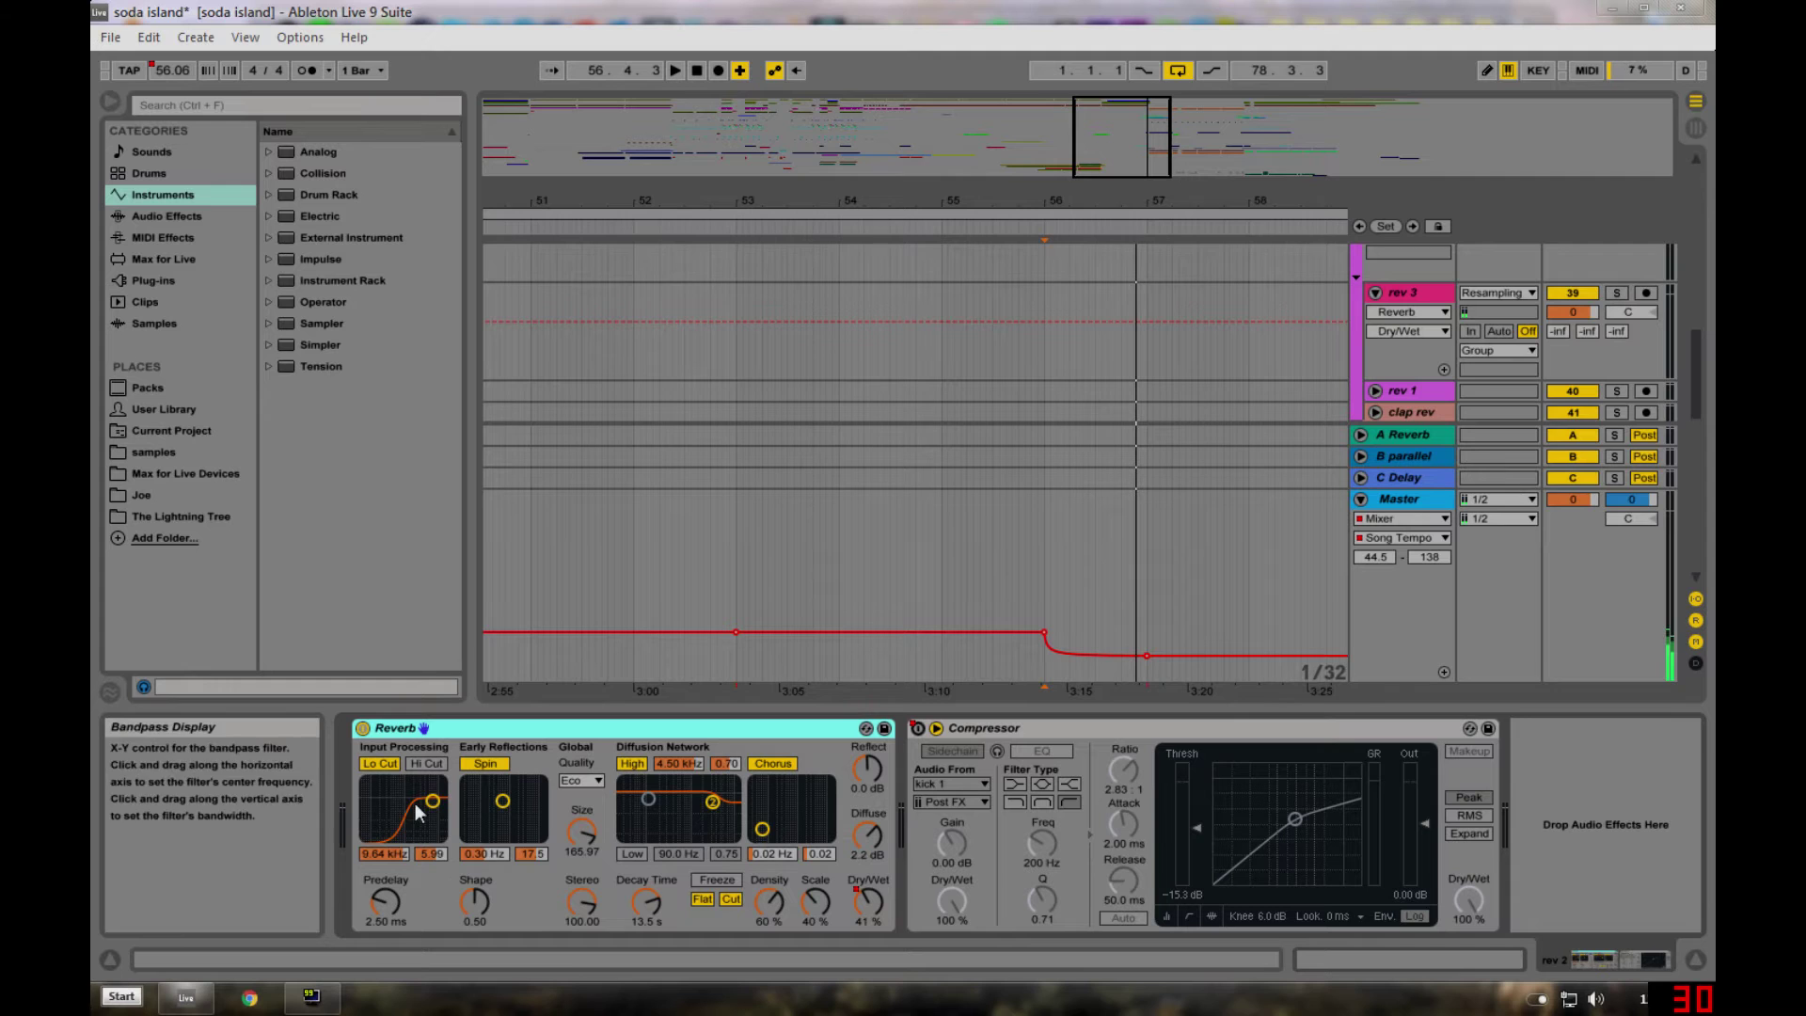
click(1693, 961)
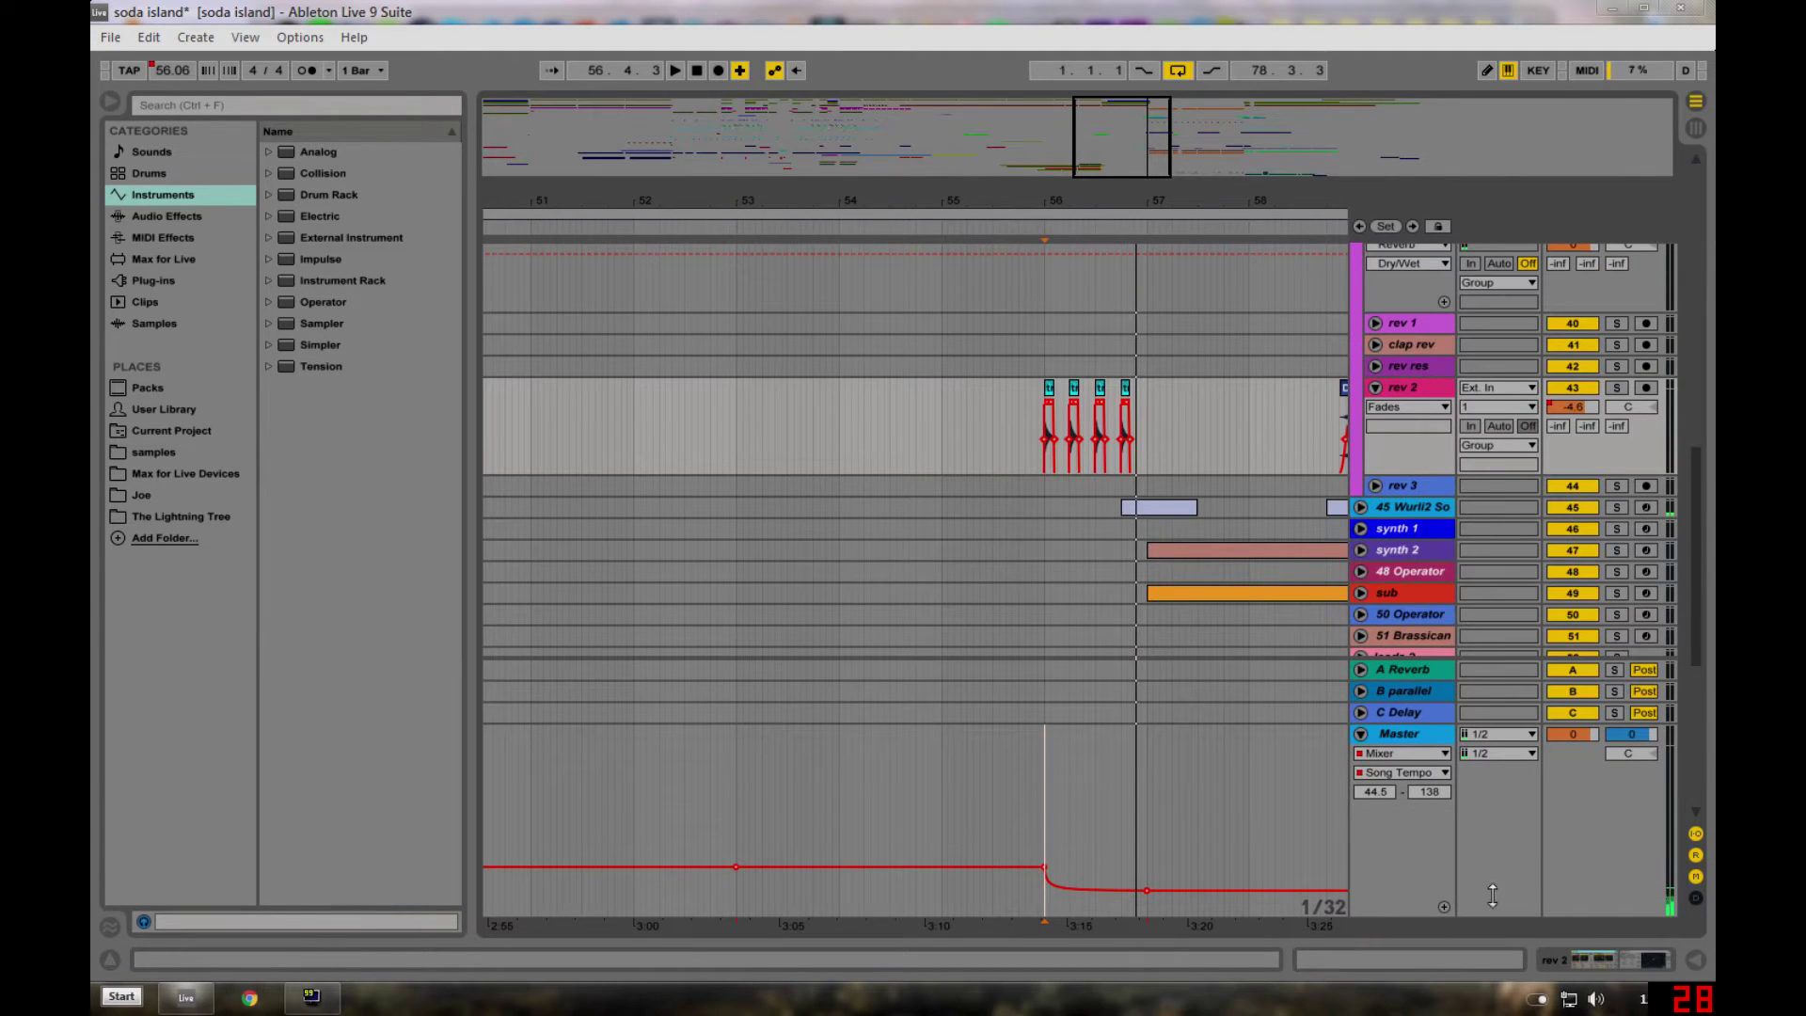
click(1361, 734)
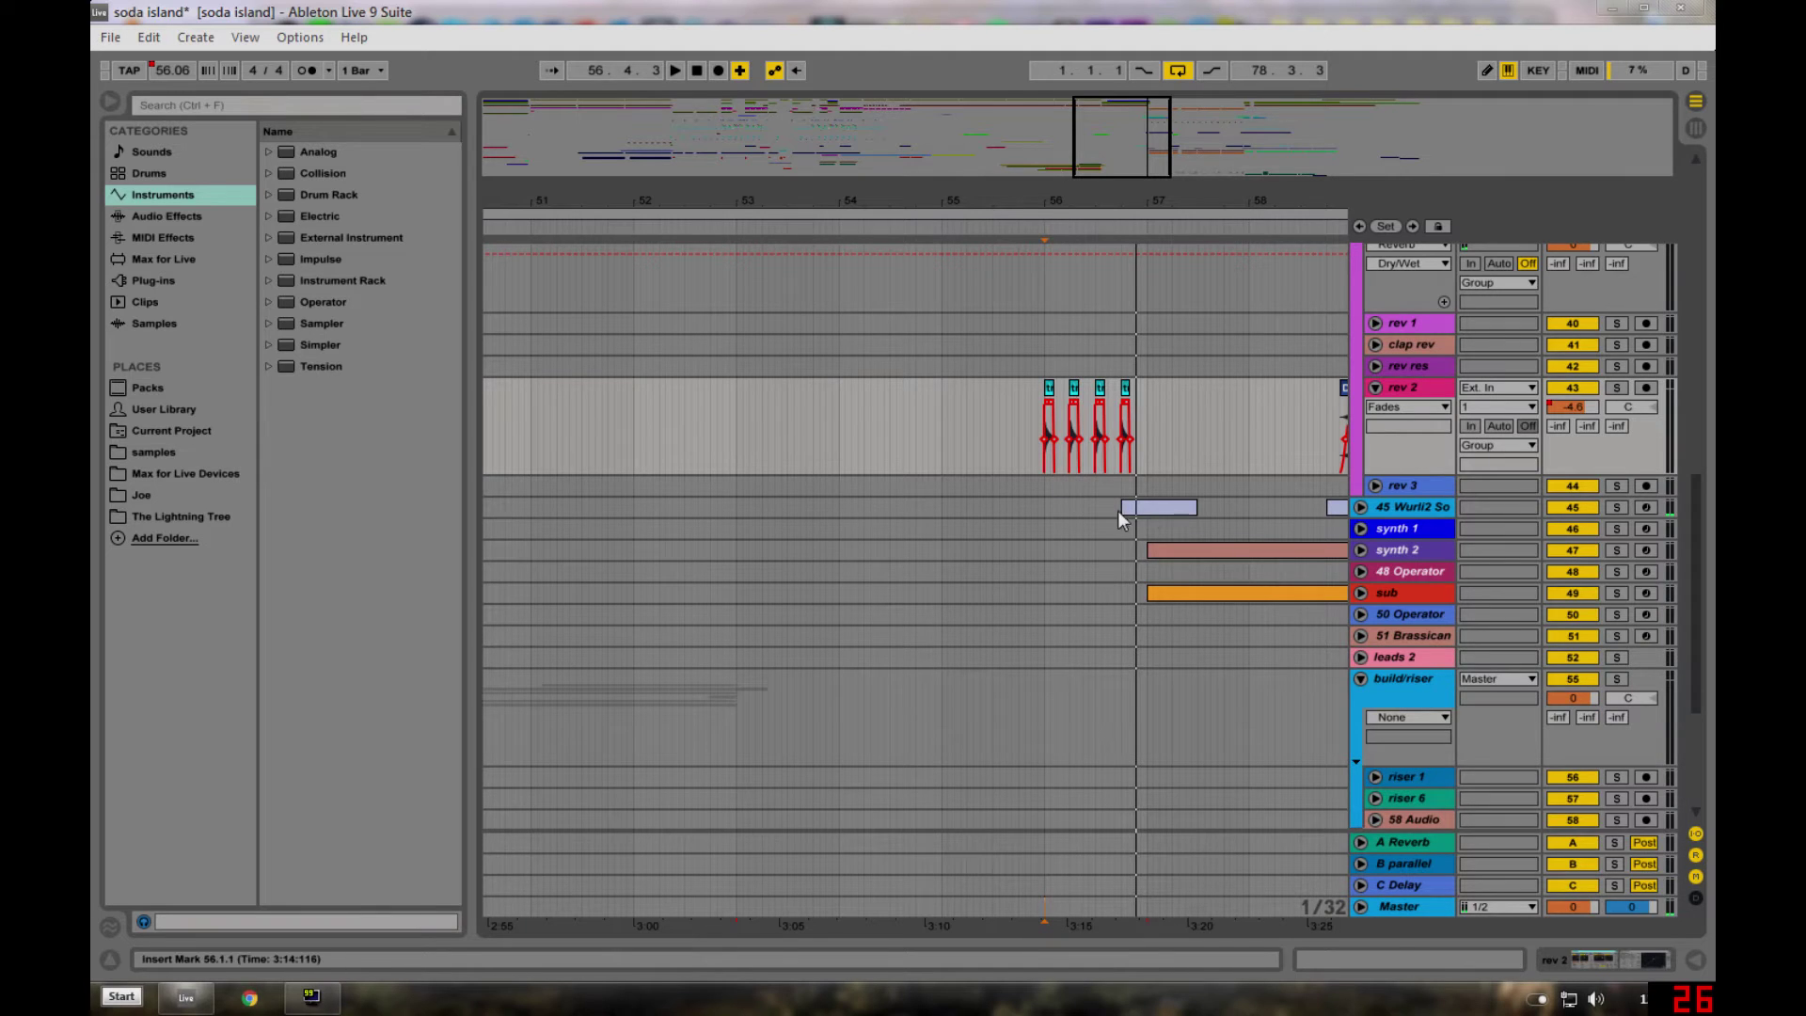
click(1361, 907)
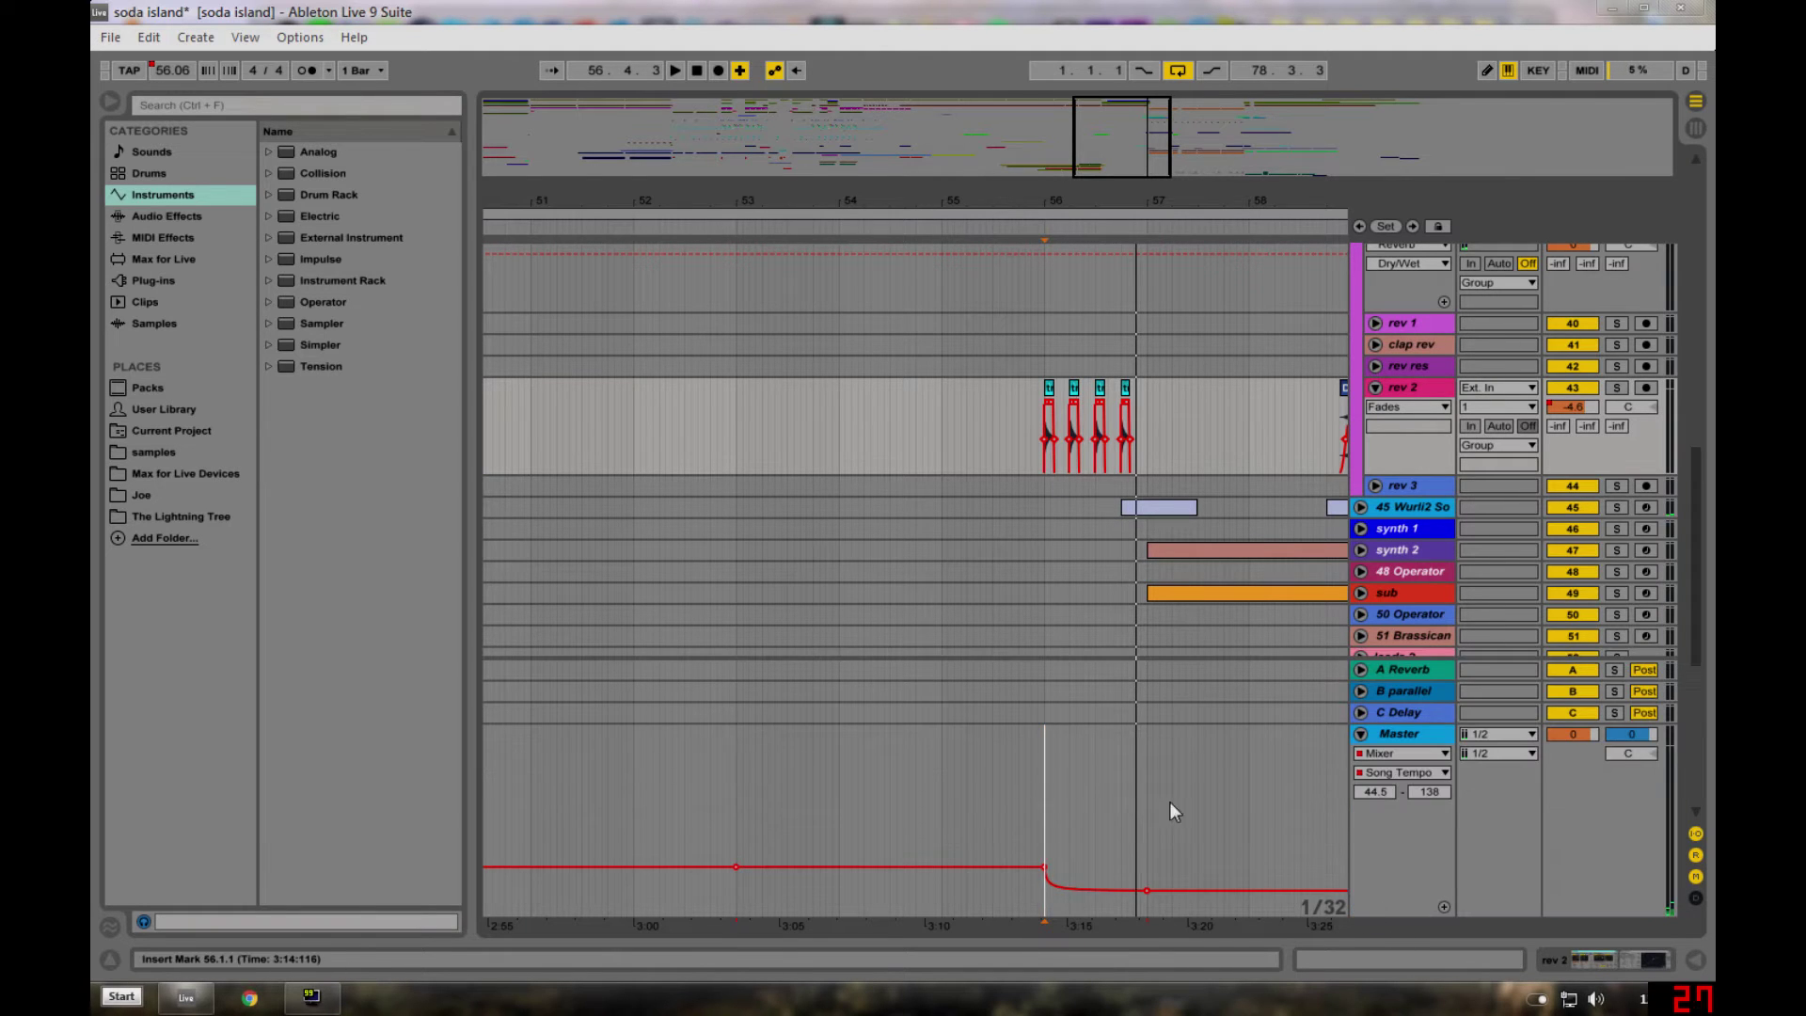
- Place the insert marker at the tempo point by bar 57 and show the song tempo's automation from its tempo field
click(1144, 882)
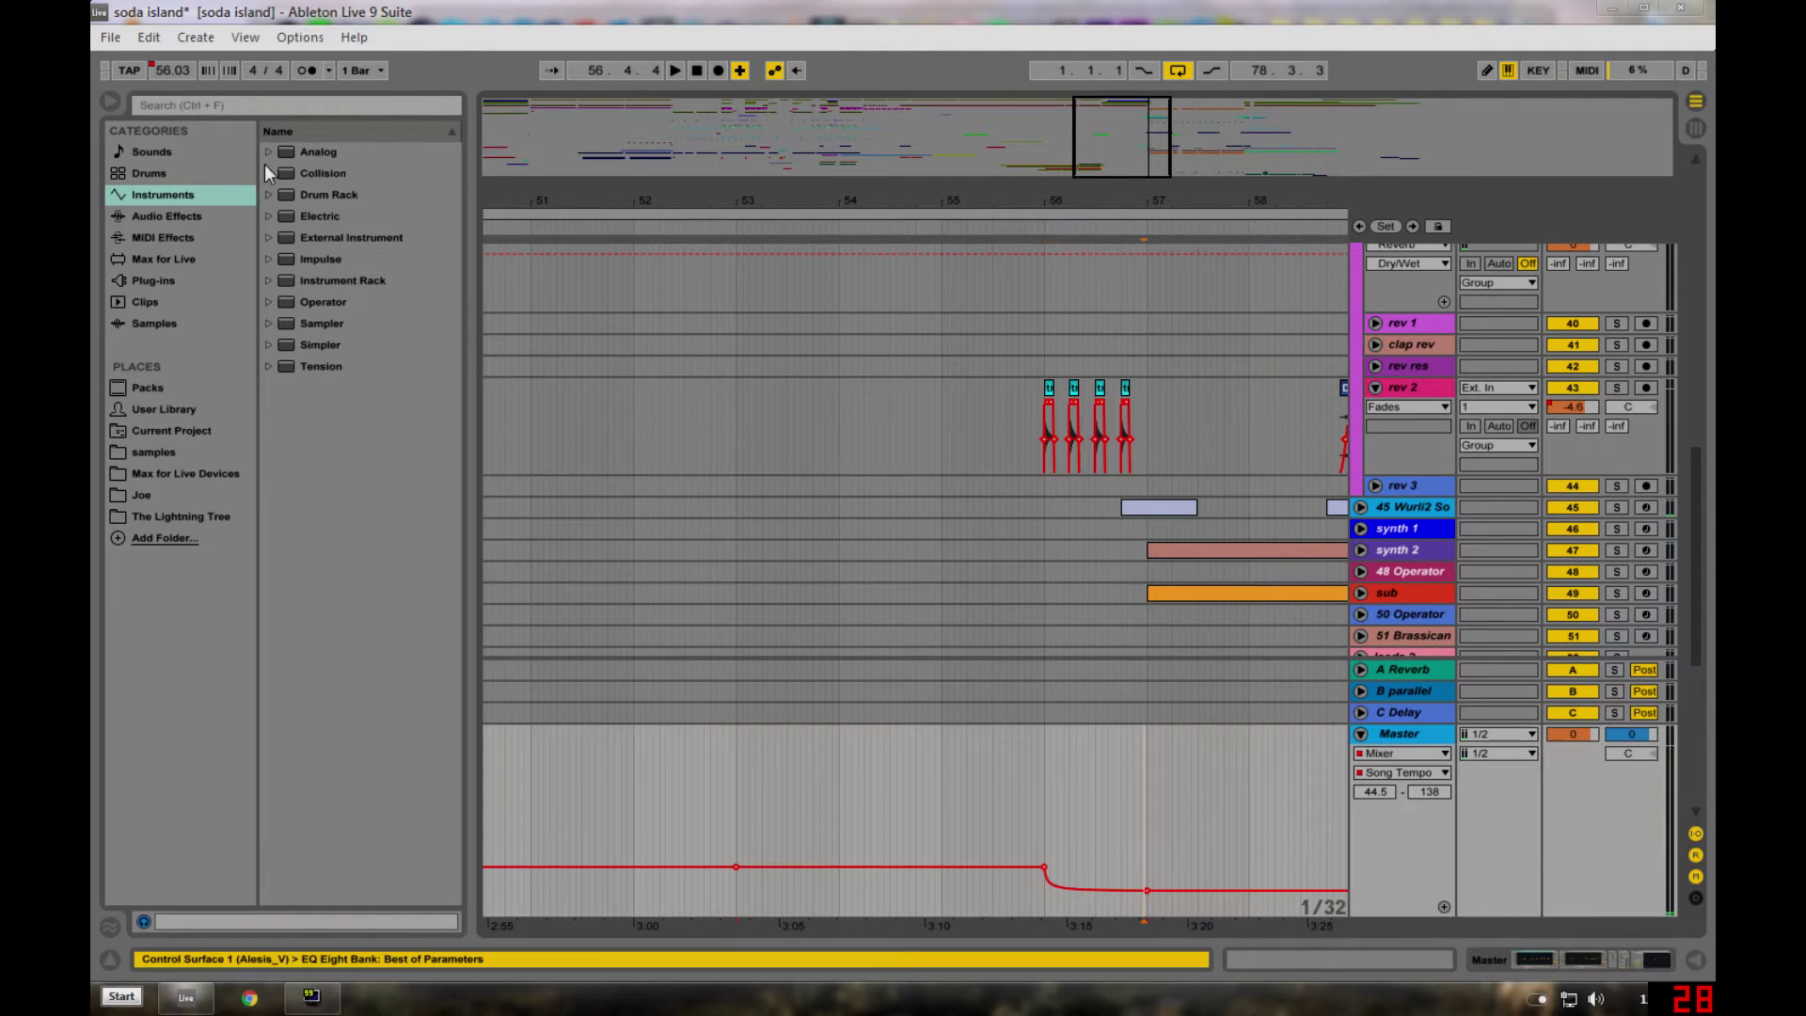
right_click(148, 70)
click(168, 72)
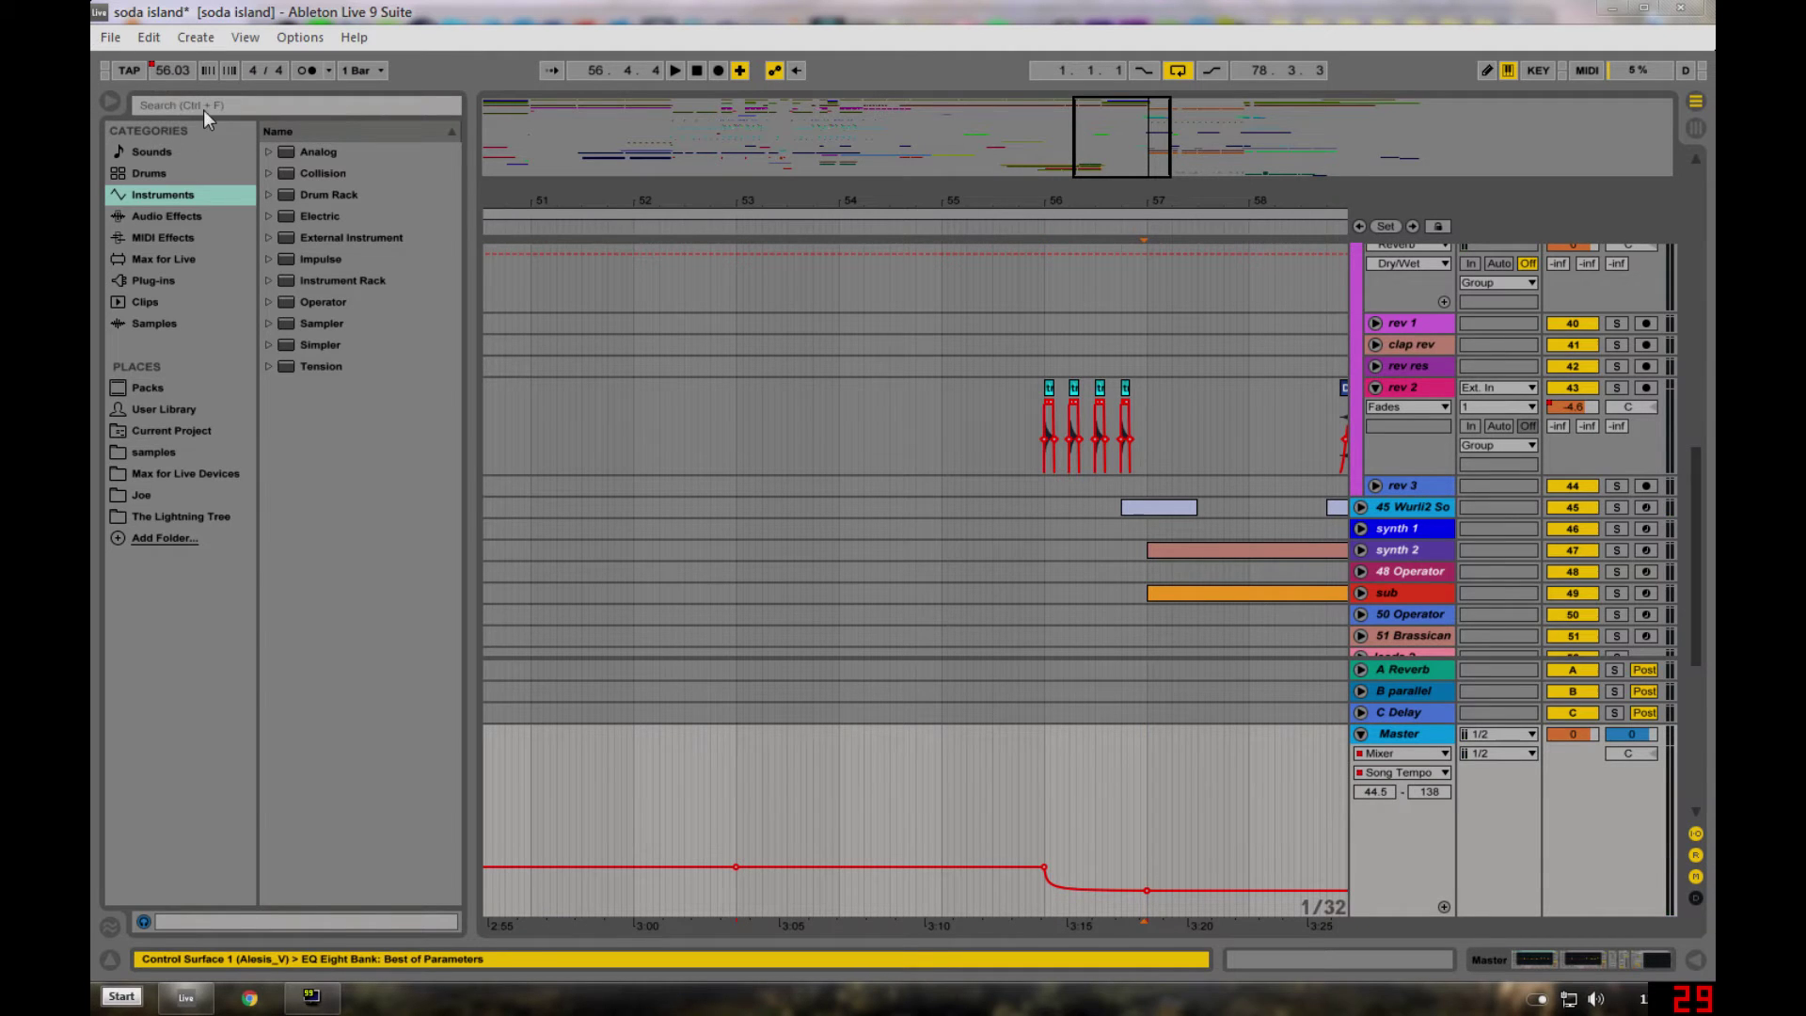
right_click(164, 68)
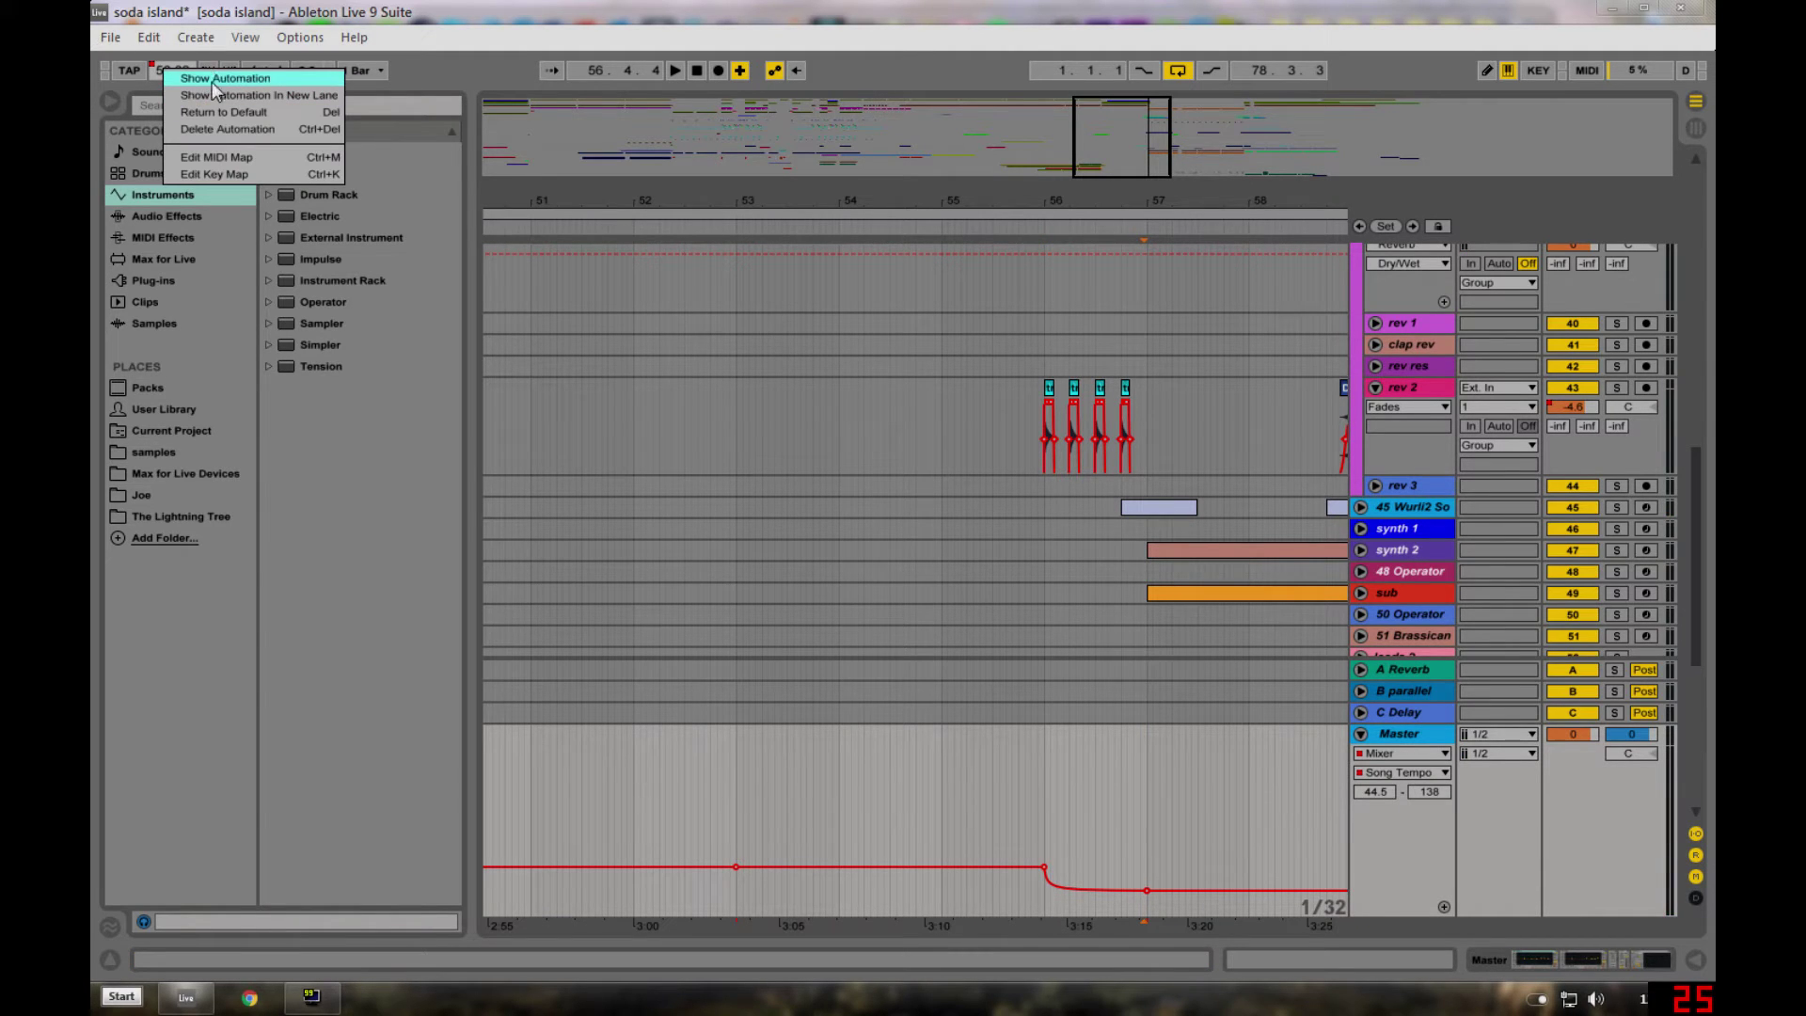
click(166, 66)
right_click(167, 68)
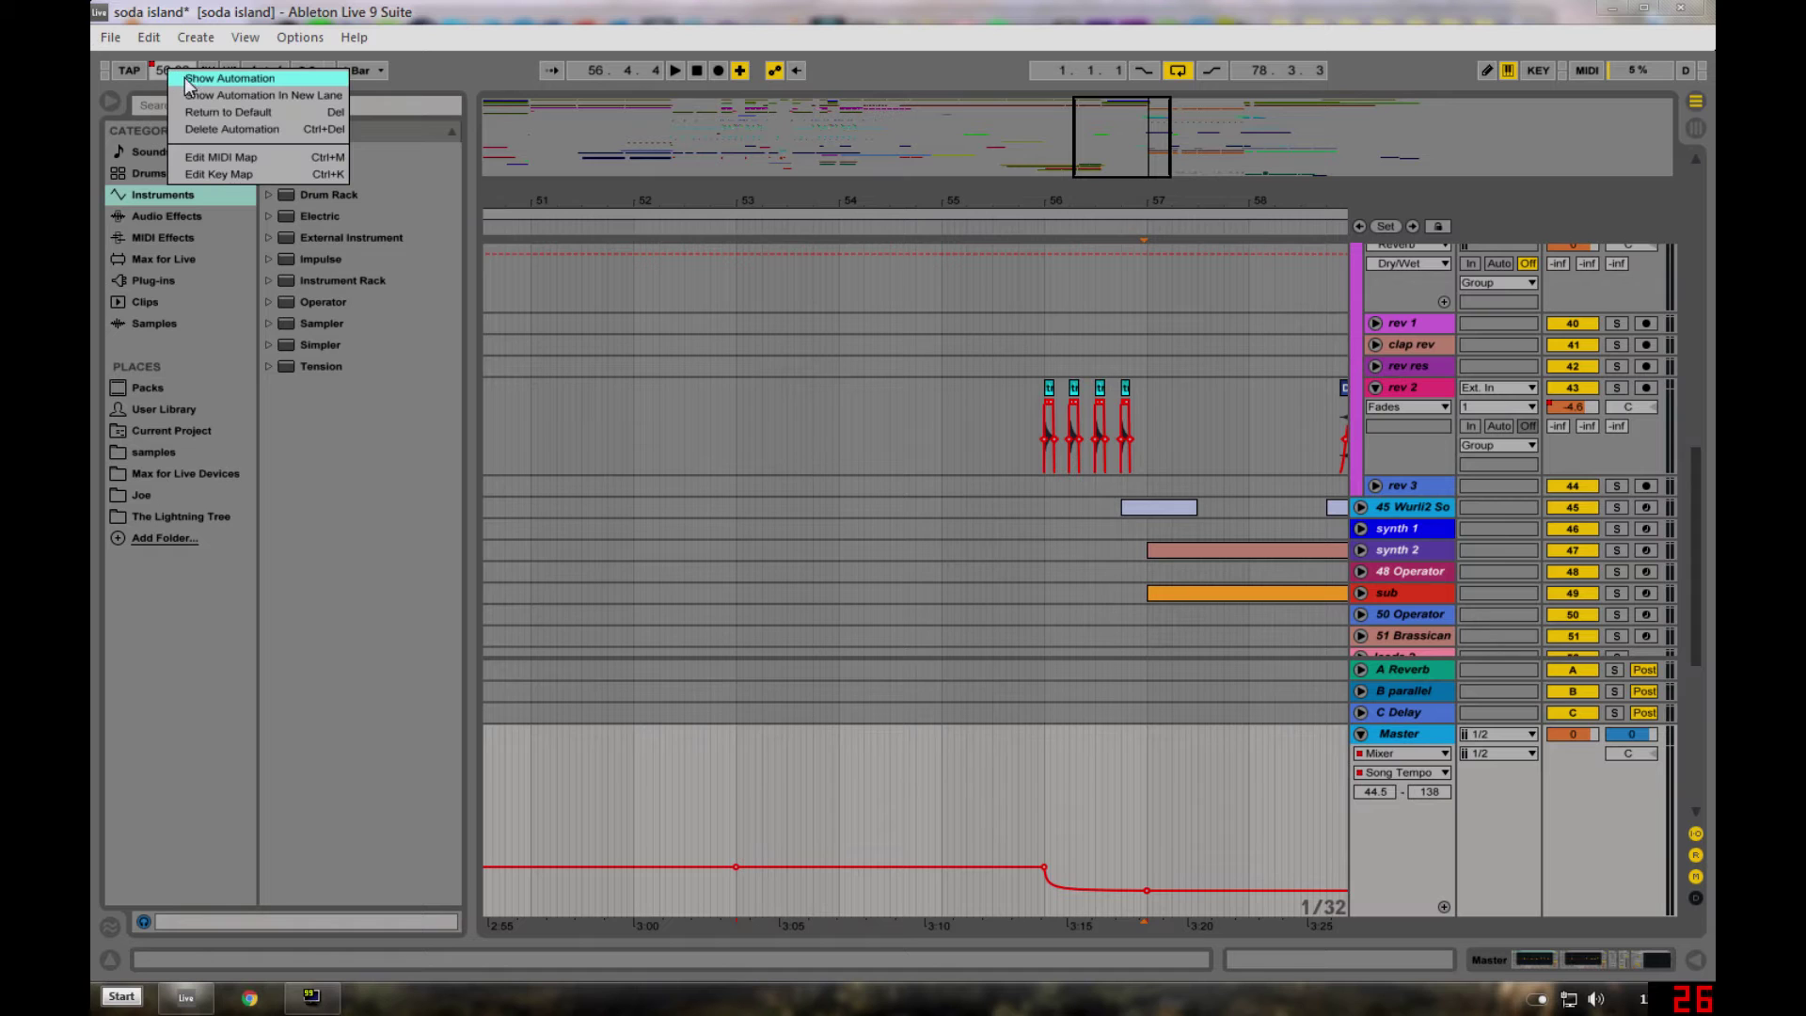
click(1055, 777)
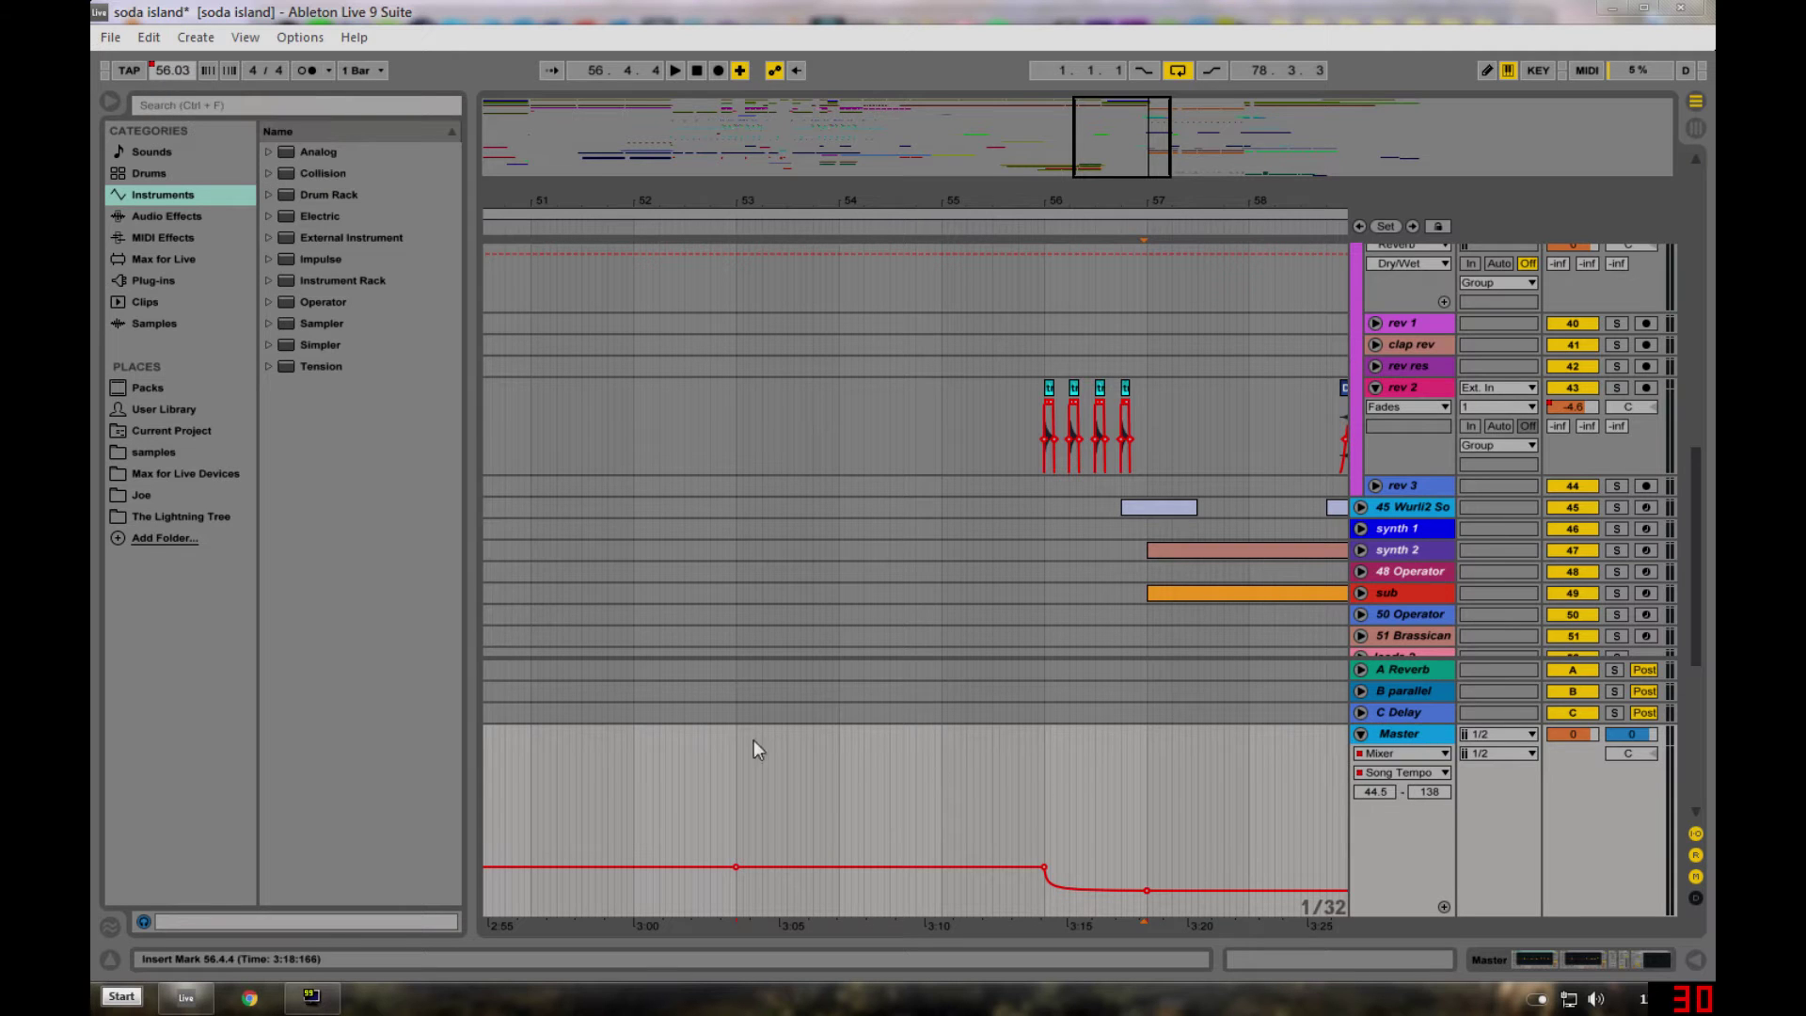
- Examine the Master track's Mixer and Song Tempo automation choices and its point at bar 53, and fold the Master track
click(1403, 732)
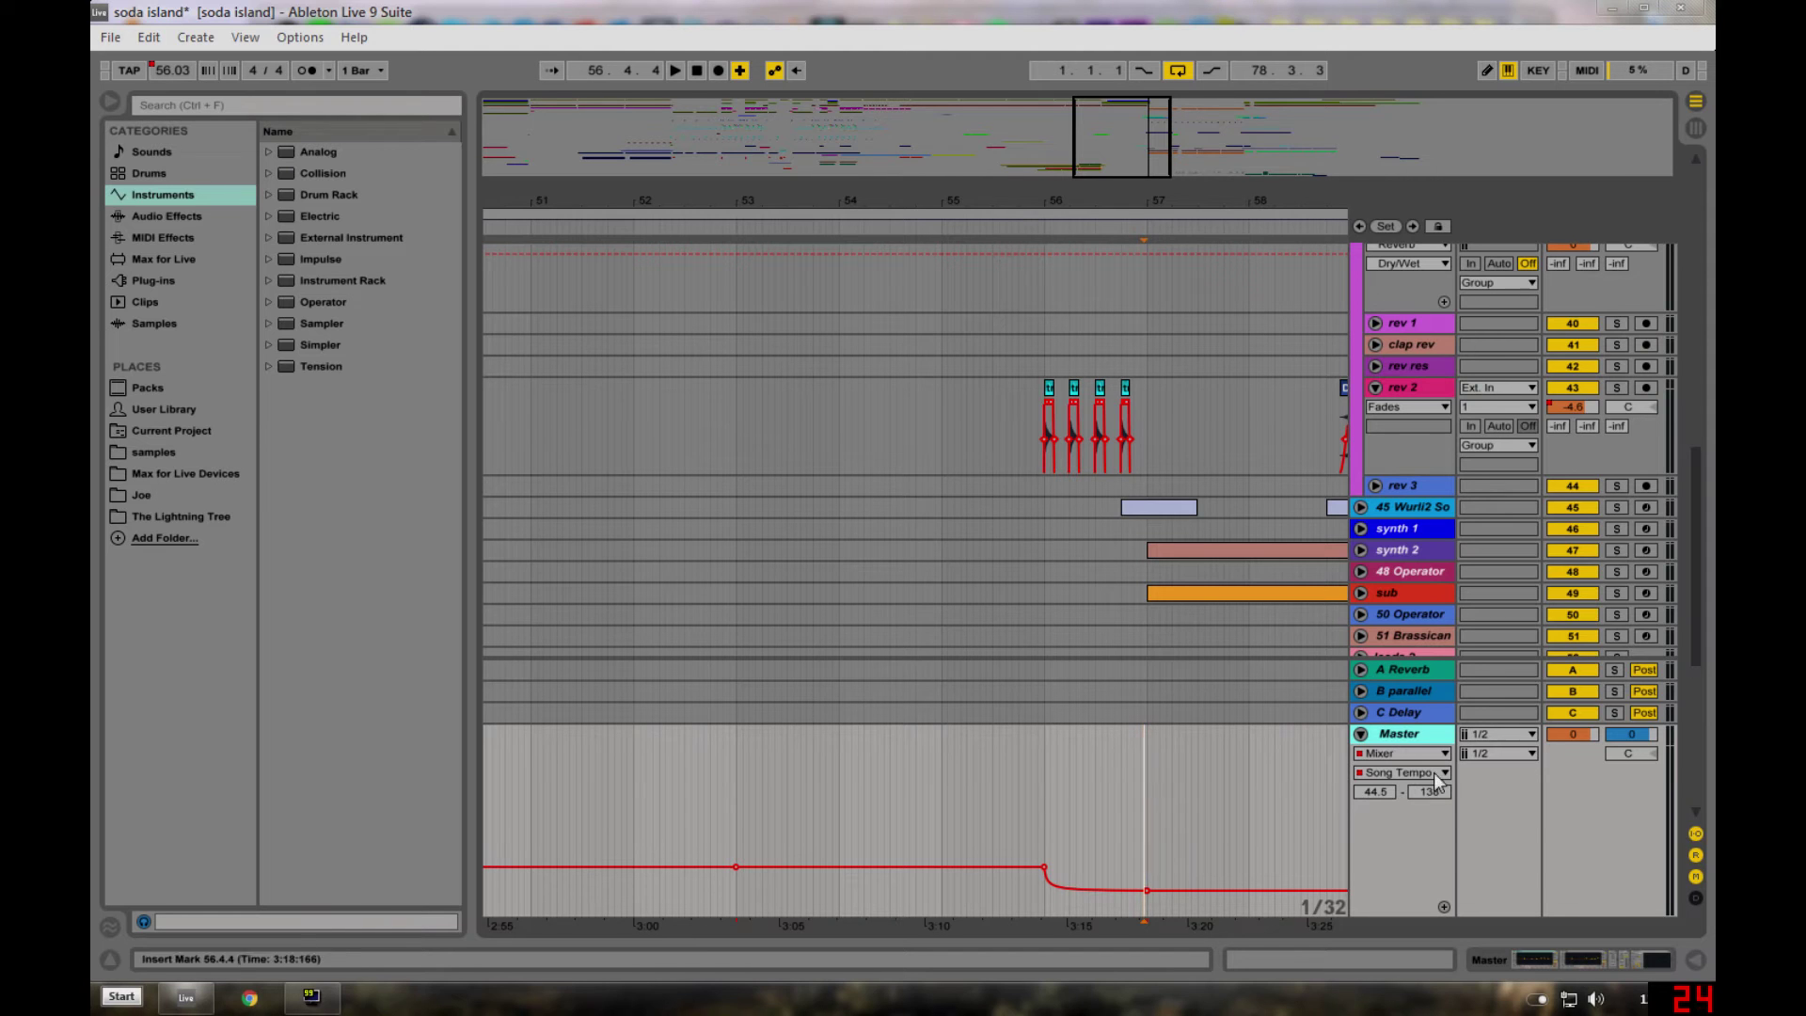
click(1397, 757)
click(1422, 773)
click(736, 866)
drag(1163, 199, 1082, 357)
click(1361, 735)
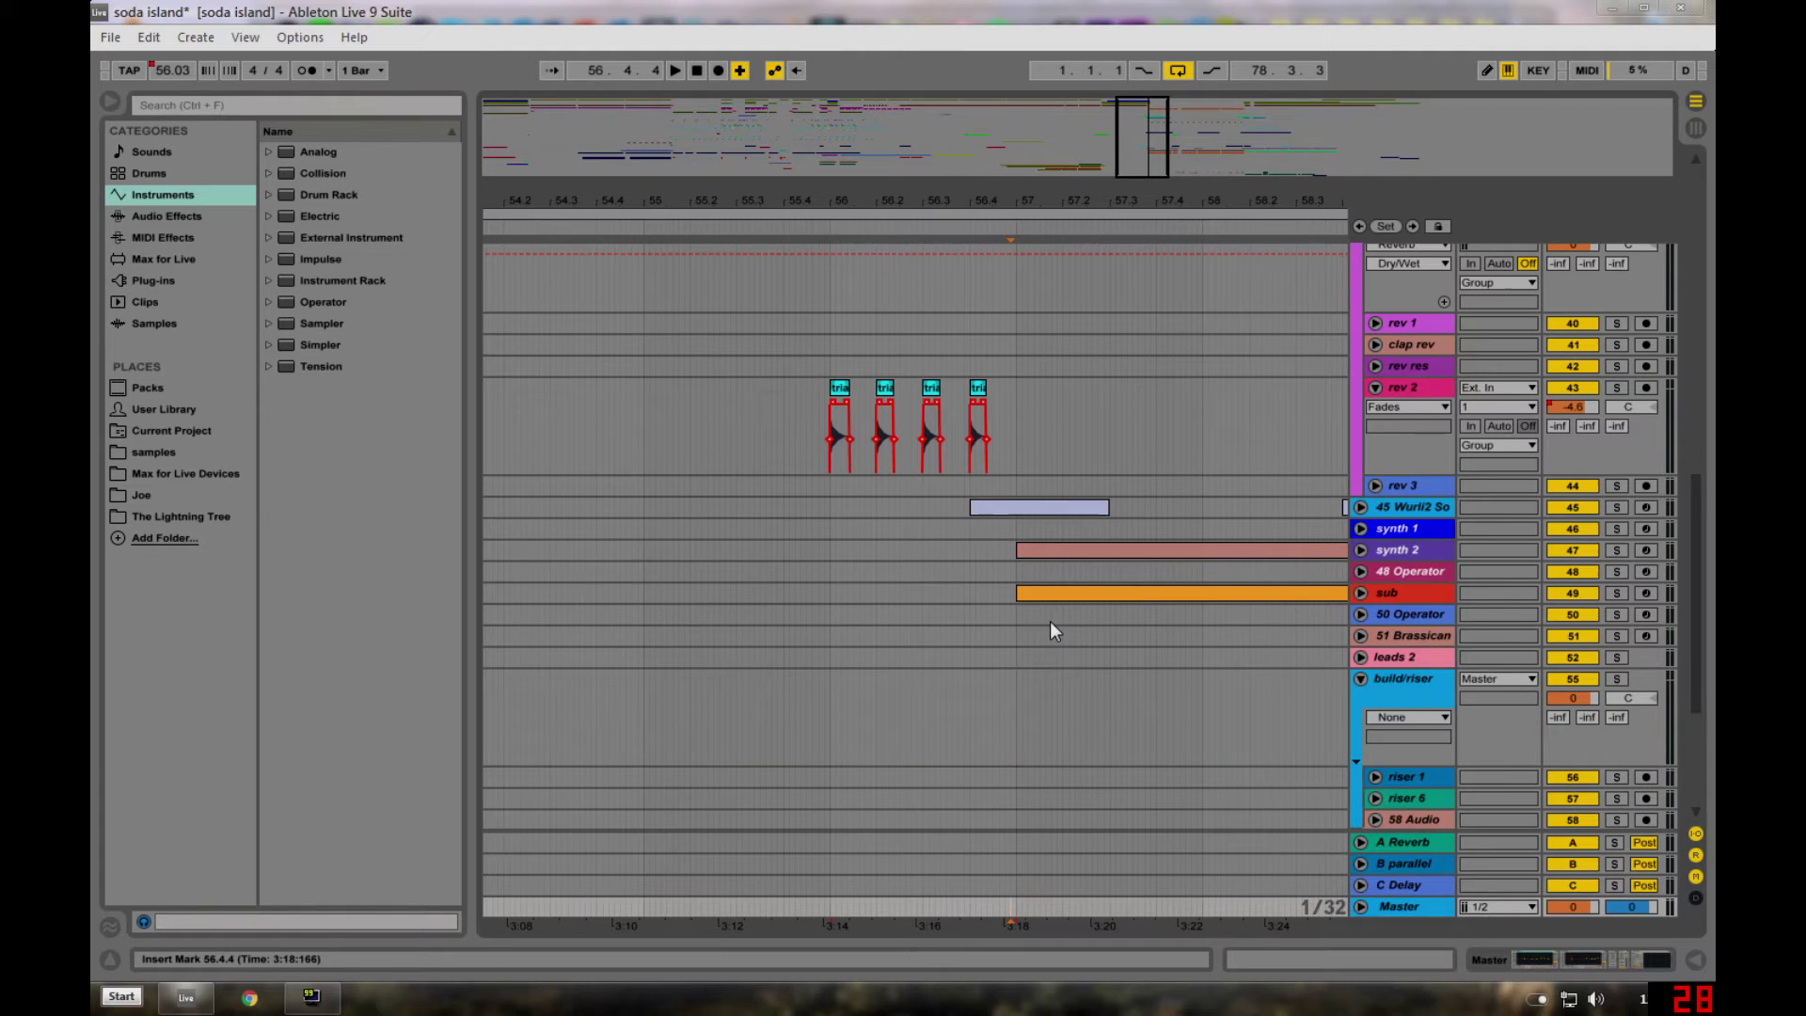
- Unfold the 45 Wurli2 Soft Piano track, solo it, and play its clip leading into bar 57 before stopping
scroll(1025, 541, up, 3)
click(1411, 665)
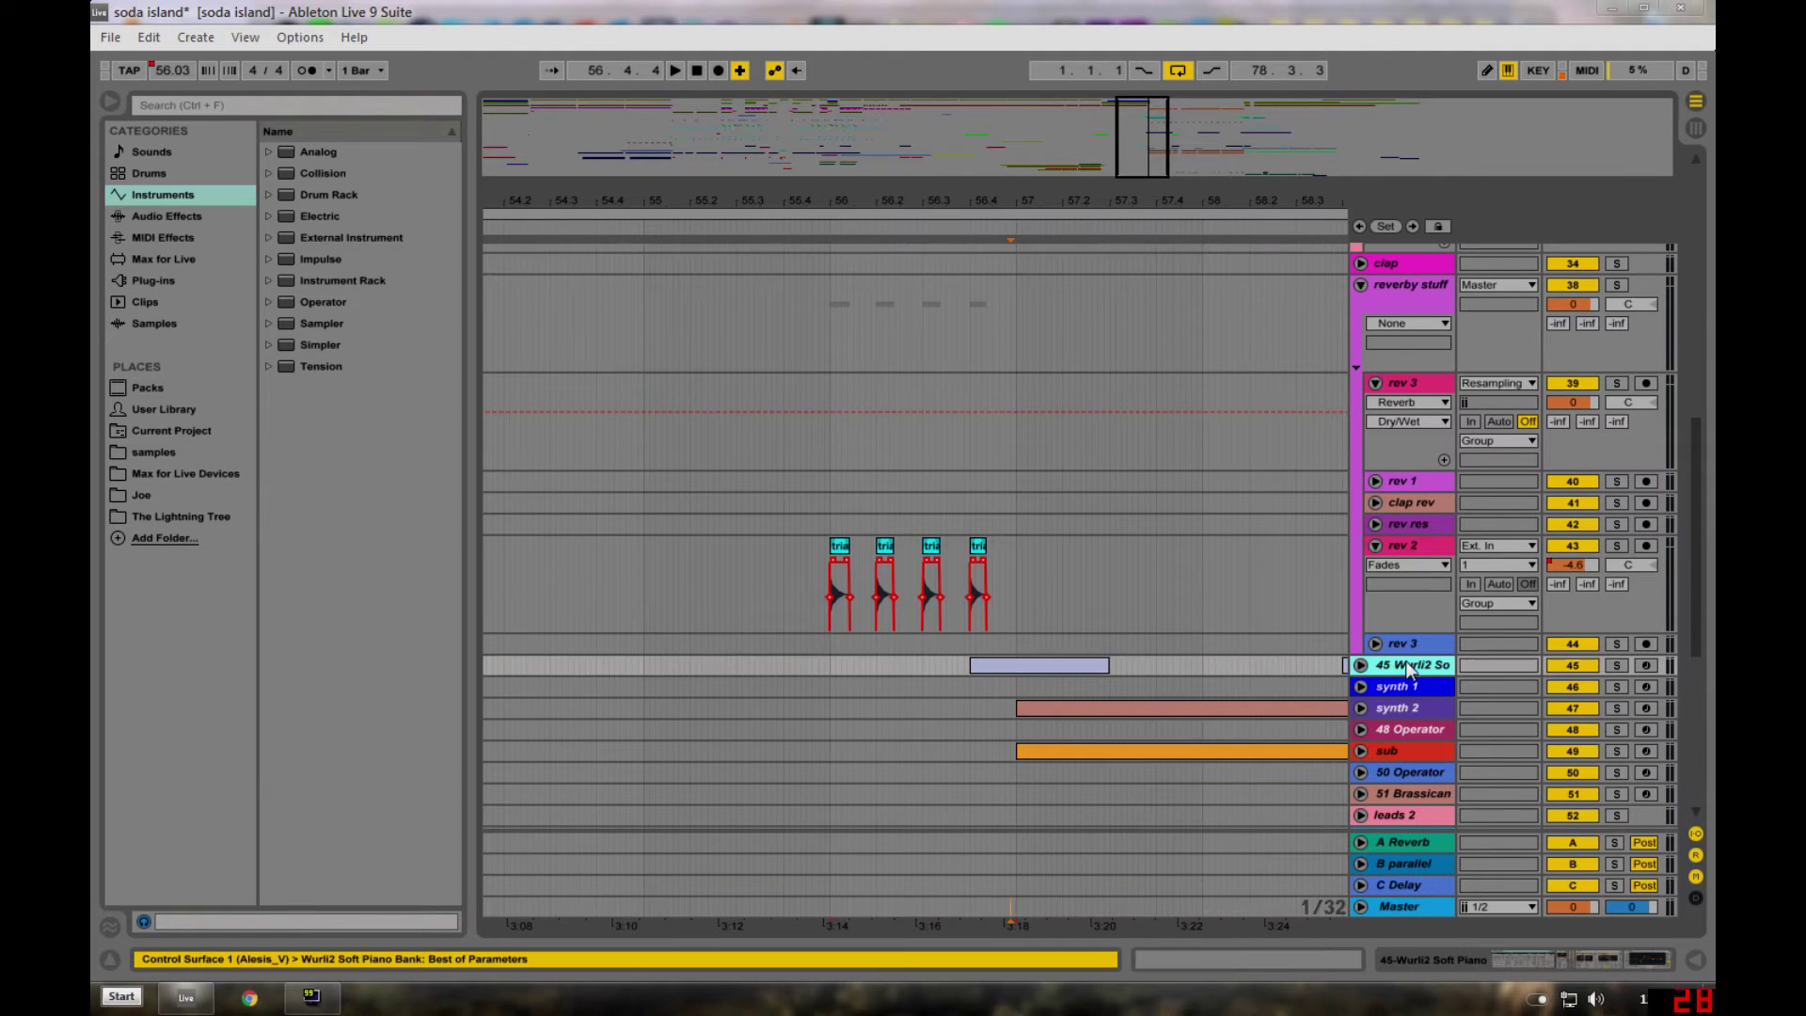
click(1361, 665)
scroll(1064, 576, down, 2)
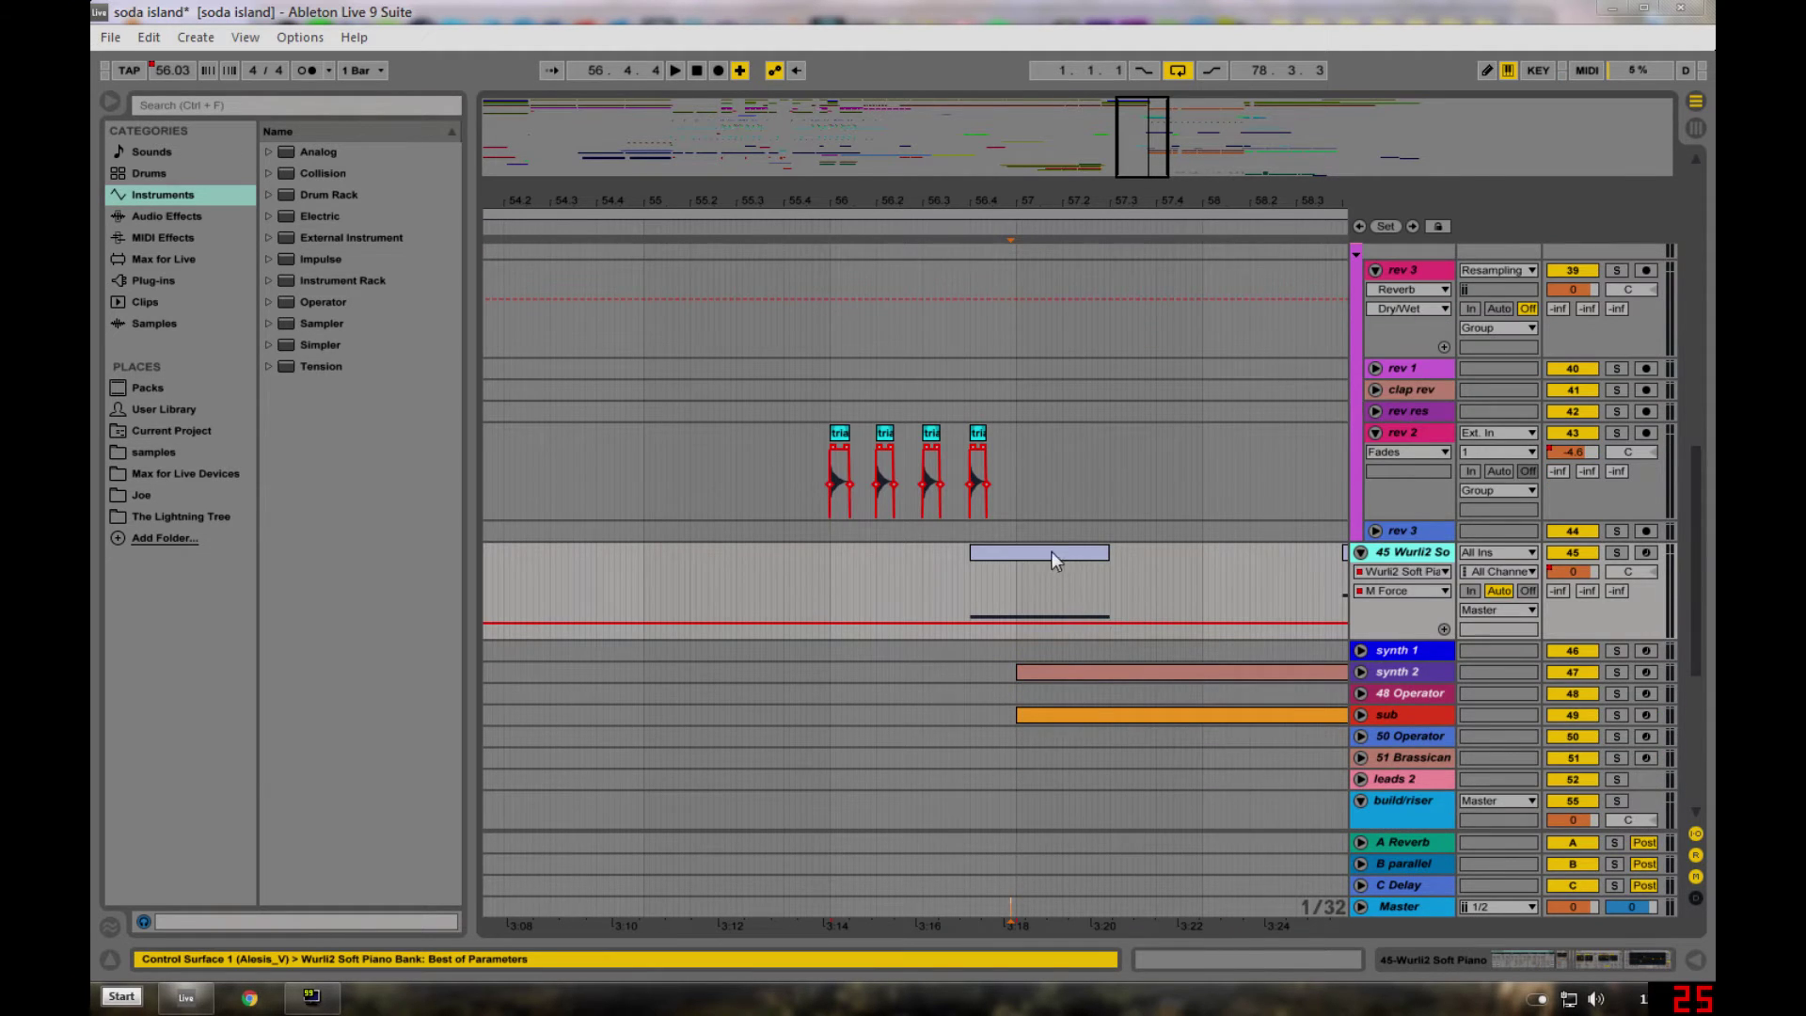
click(1054, 553)
click(1616, 553)
key(space)
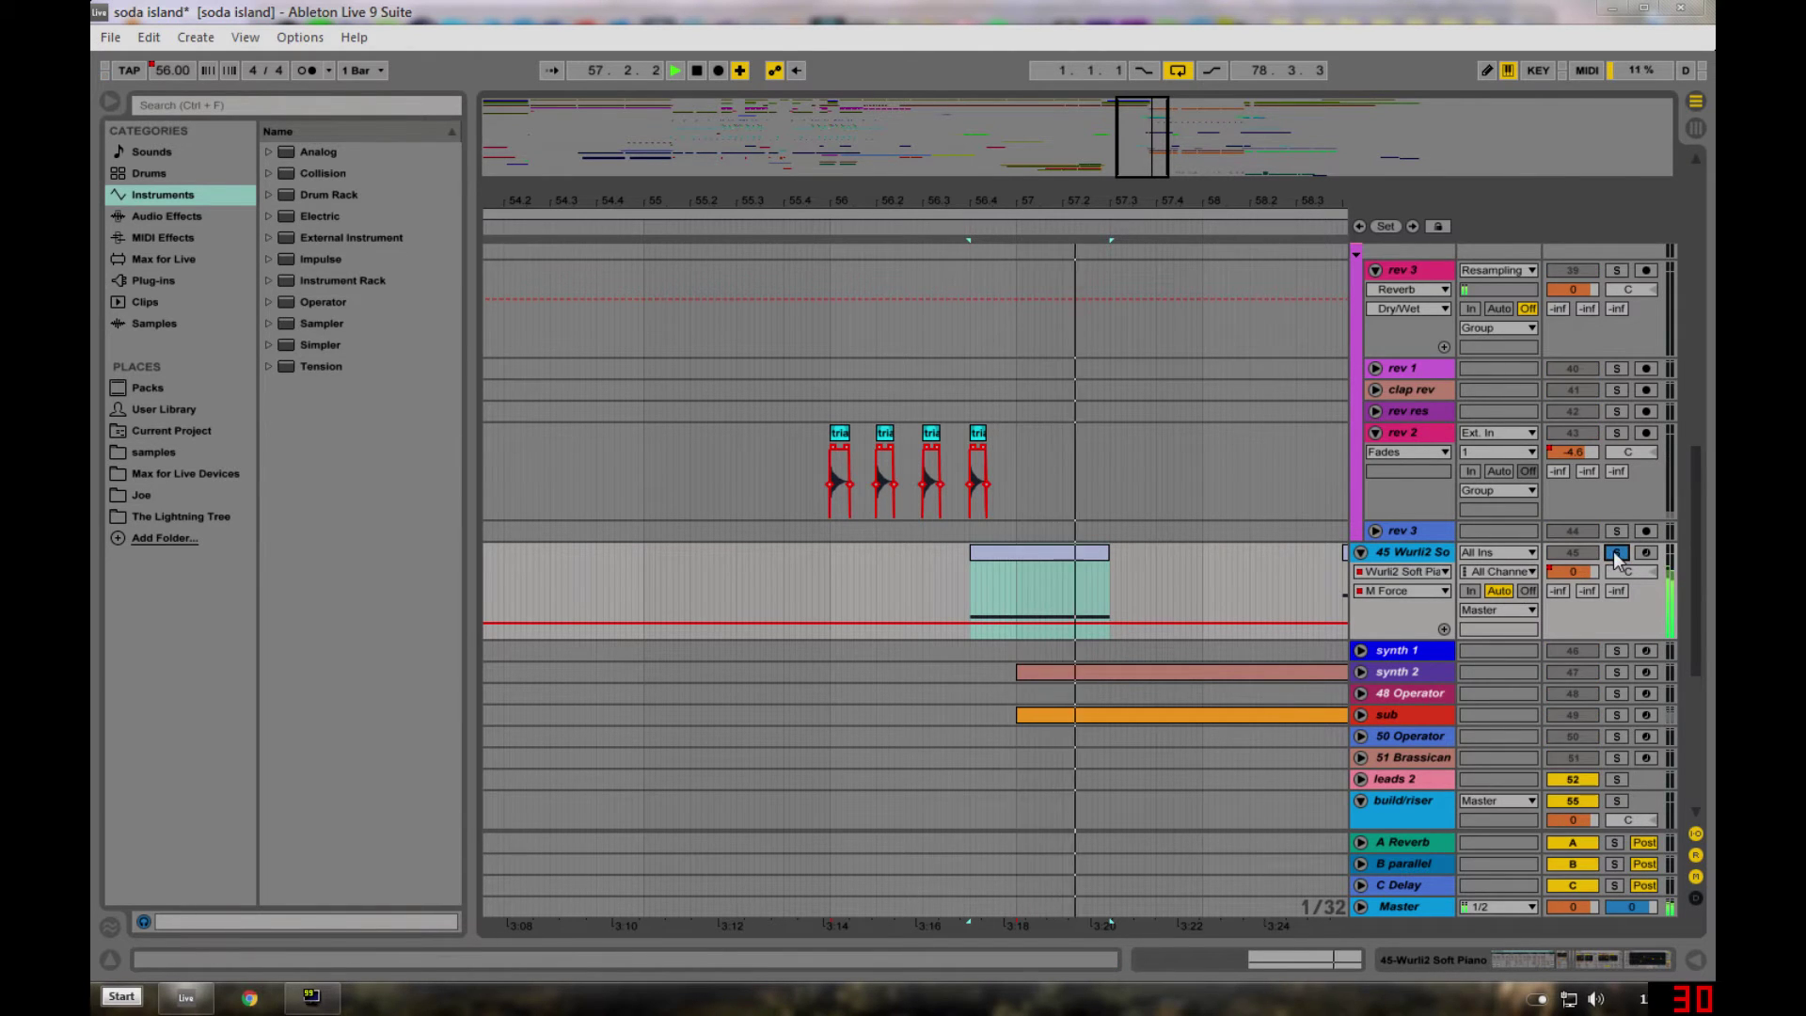
key(space)
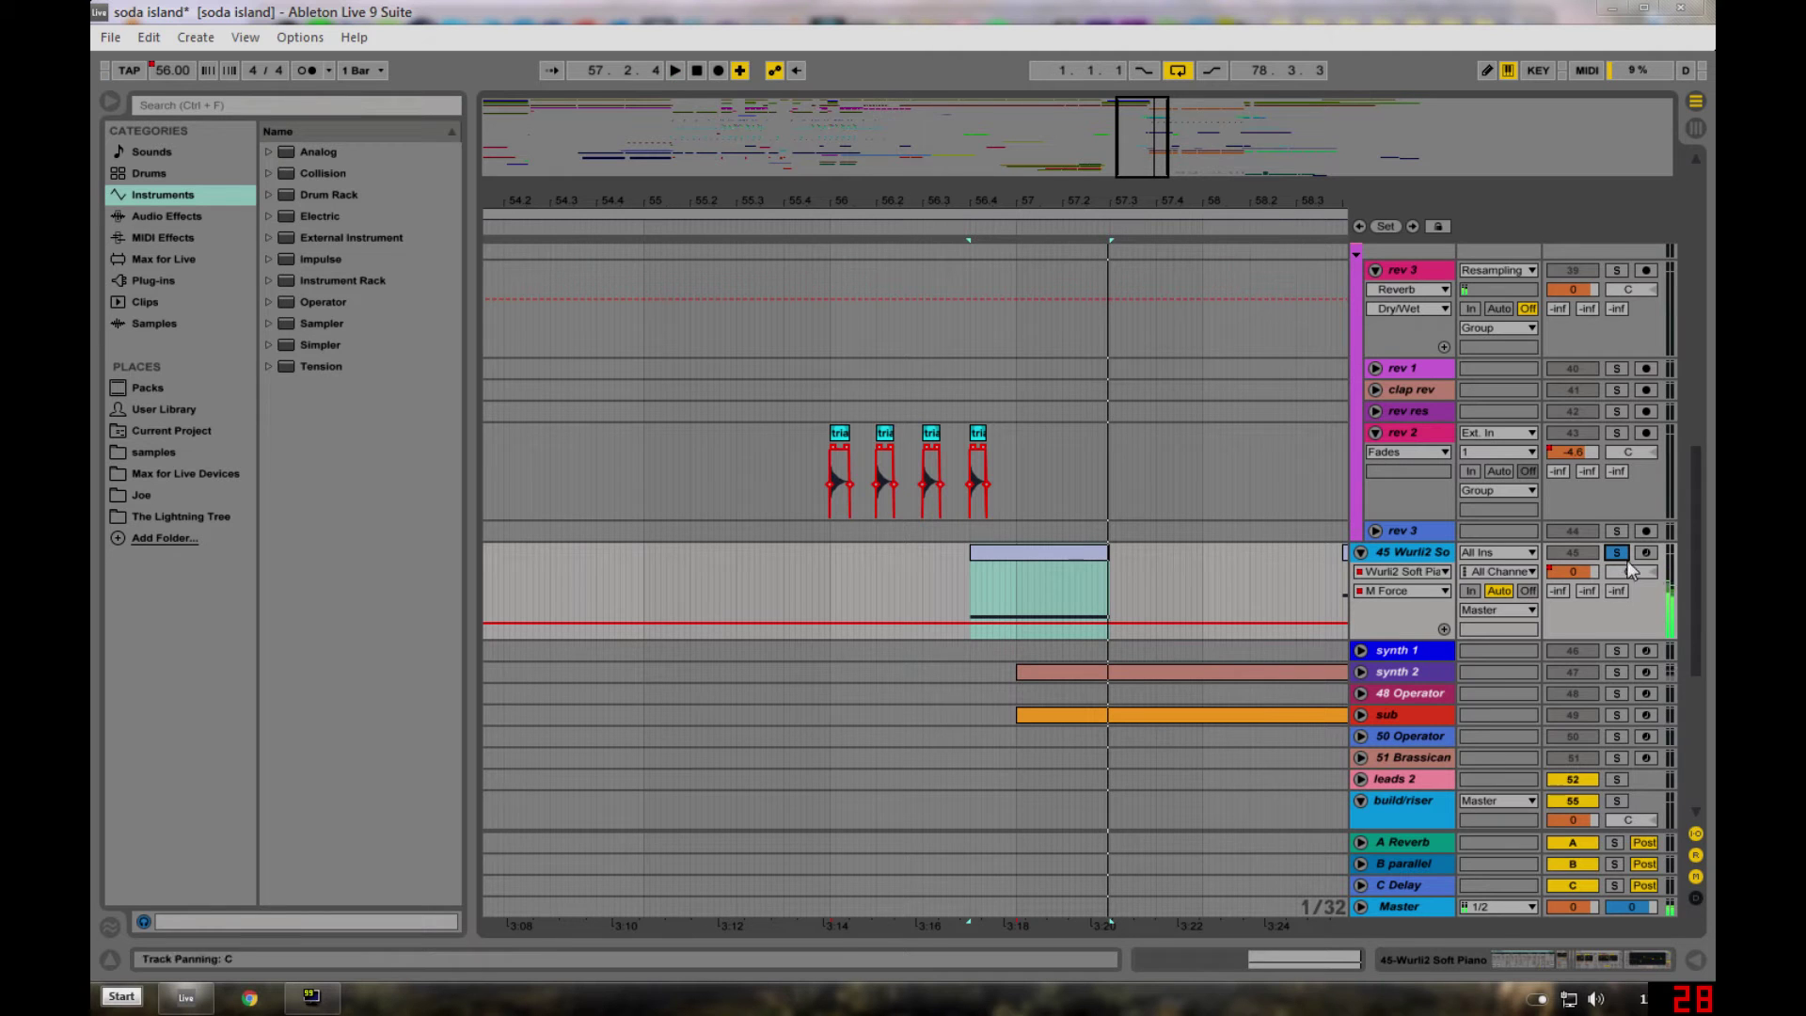
- Show the Wurli2 track's device chain and locate Wurli2 Soft Piano.adv among Electric's Piano & Keys presets in the browser
click(945, 573)
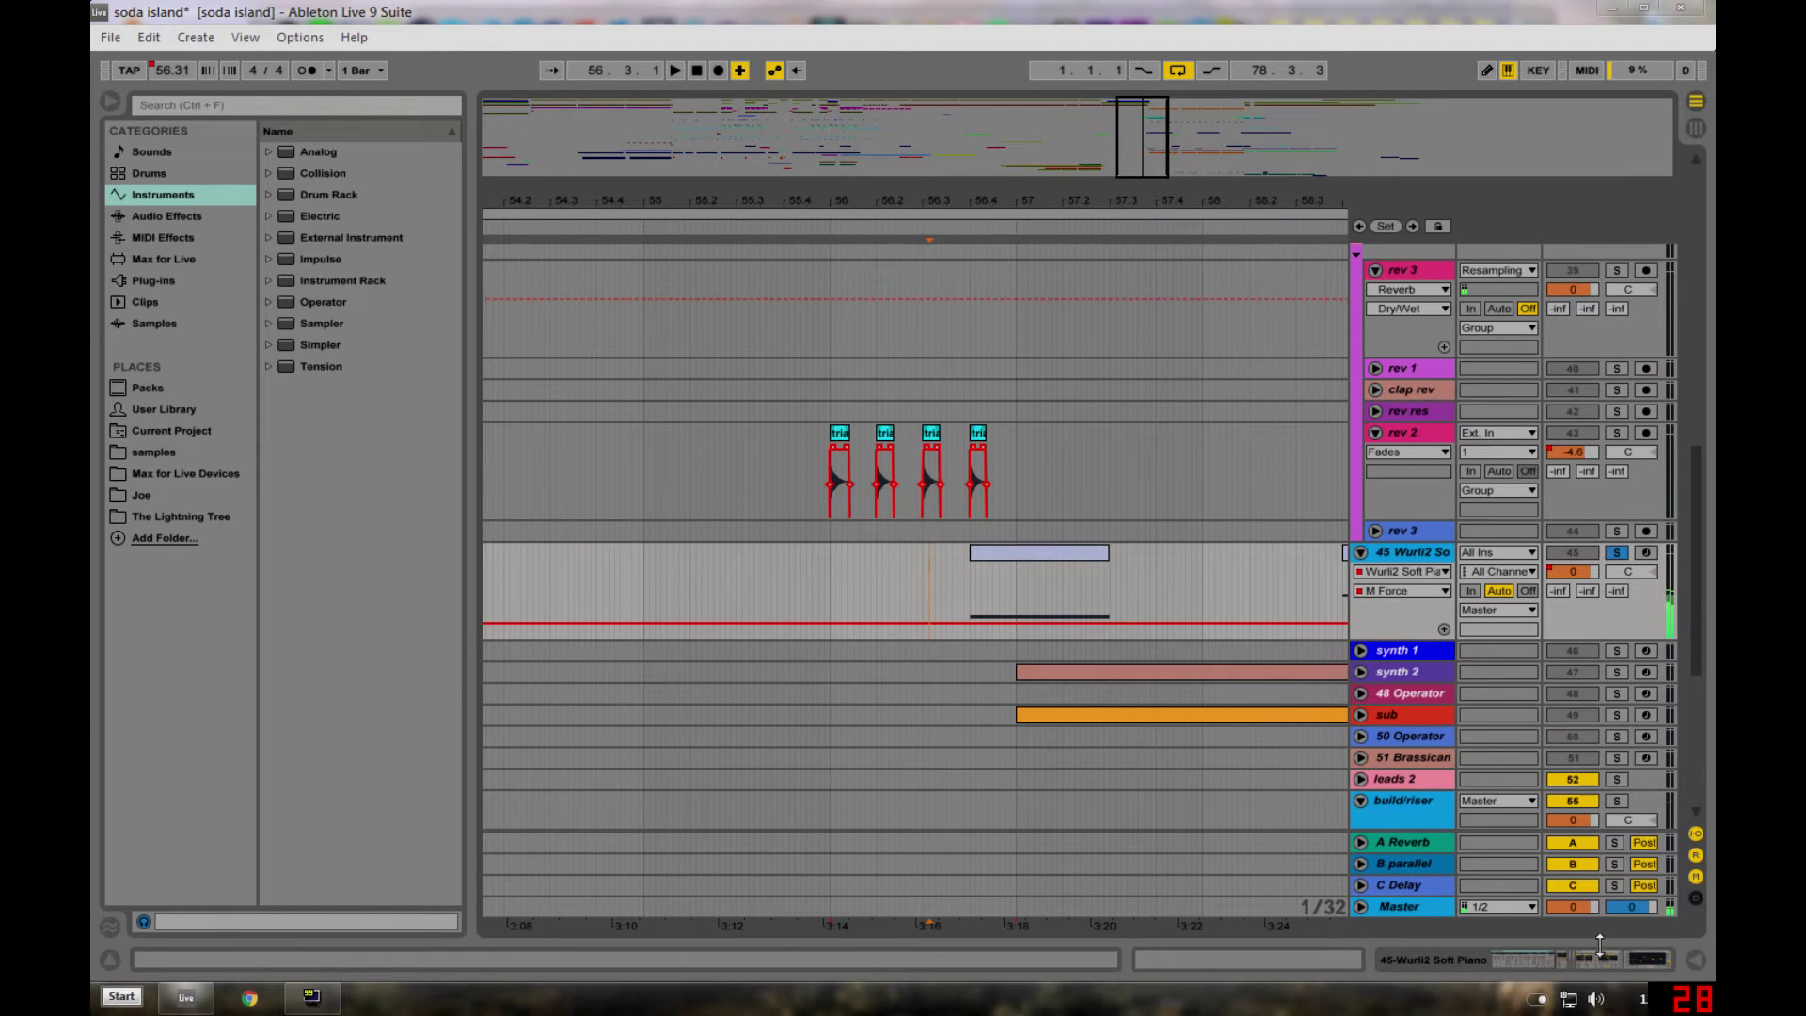
click(1622, 963)
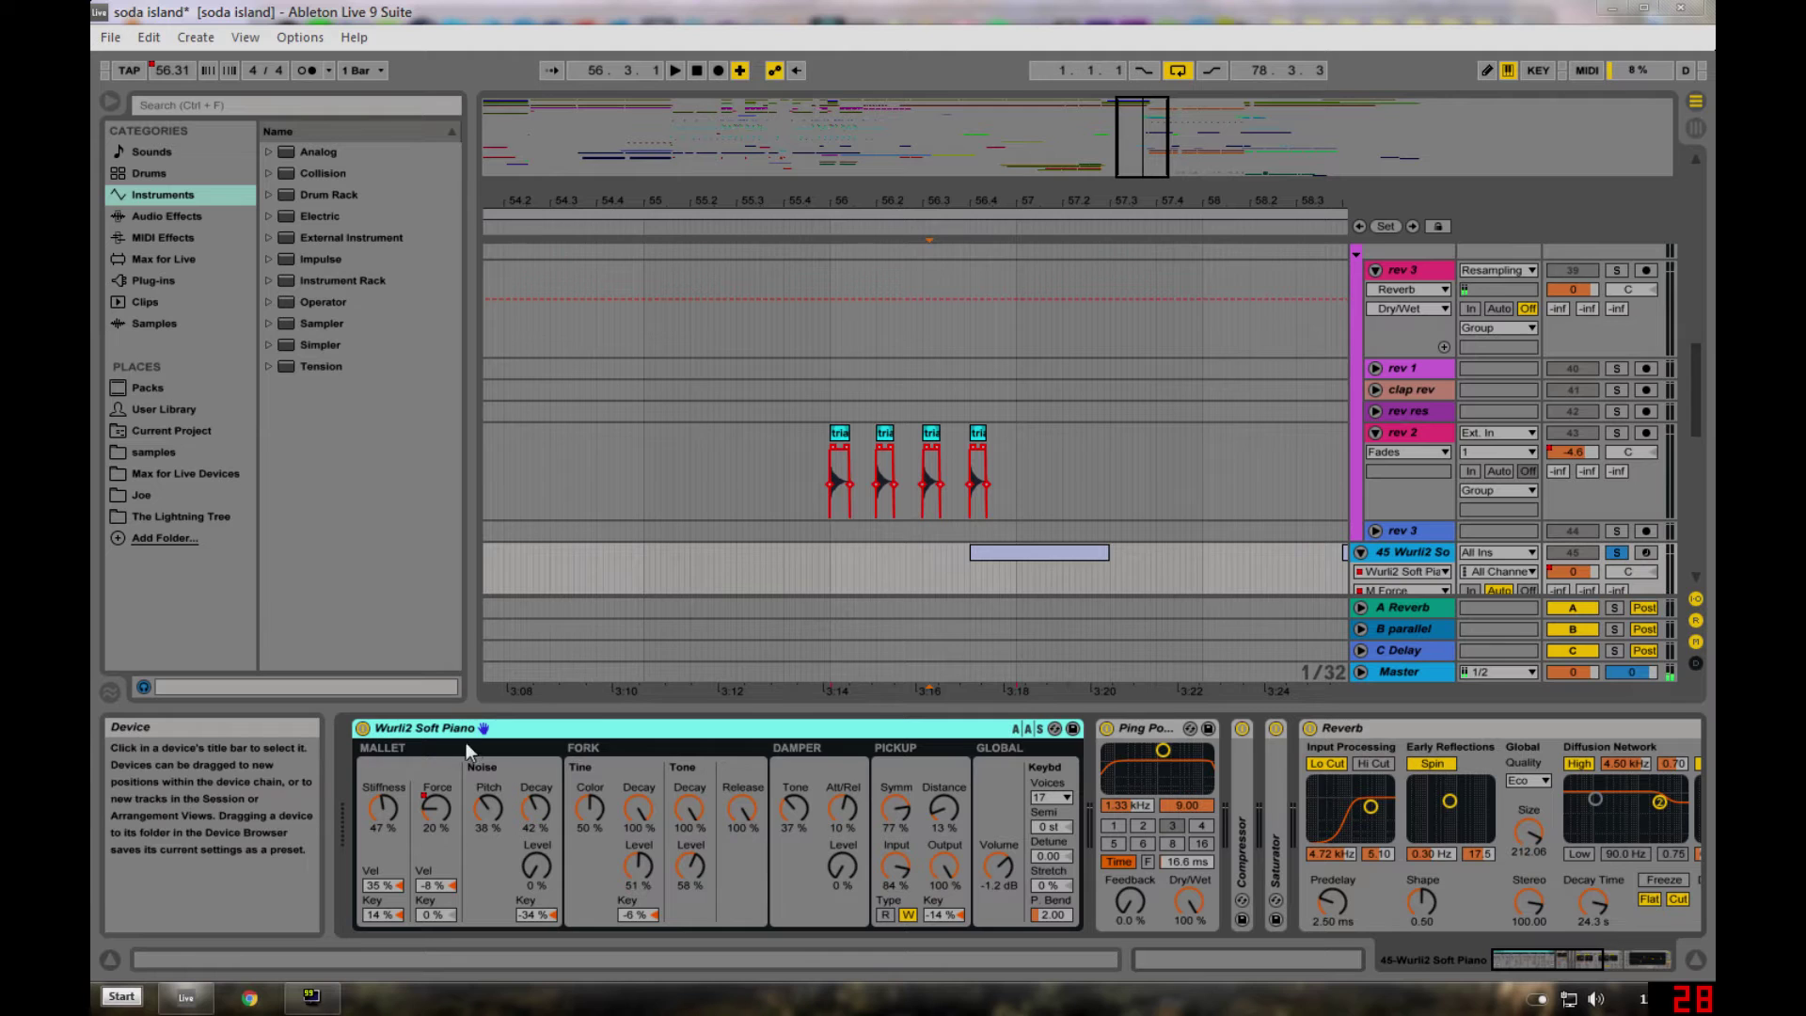
click(294, 217)
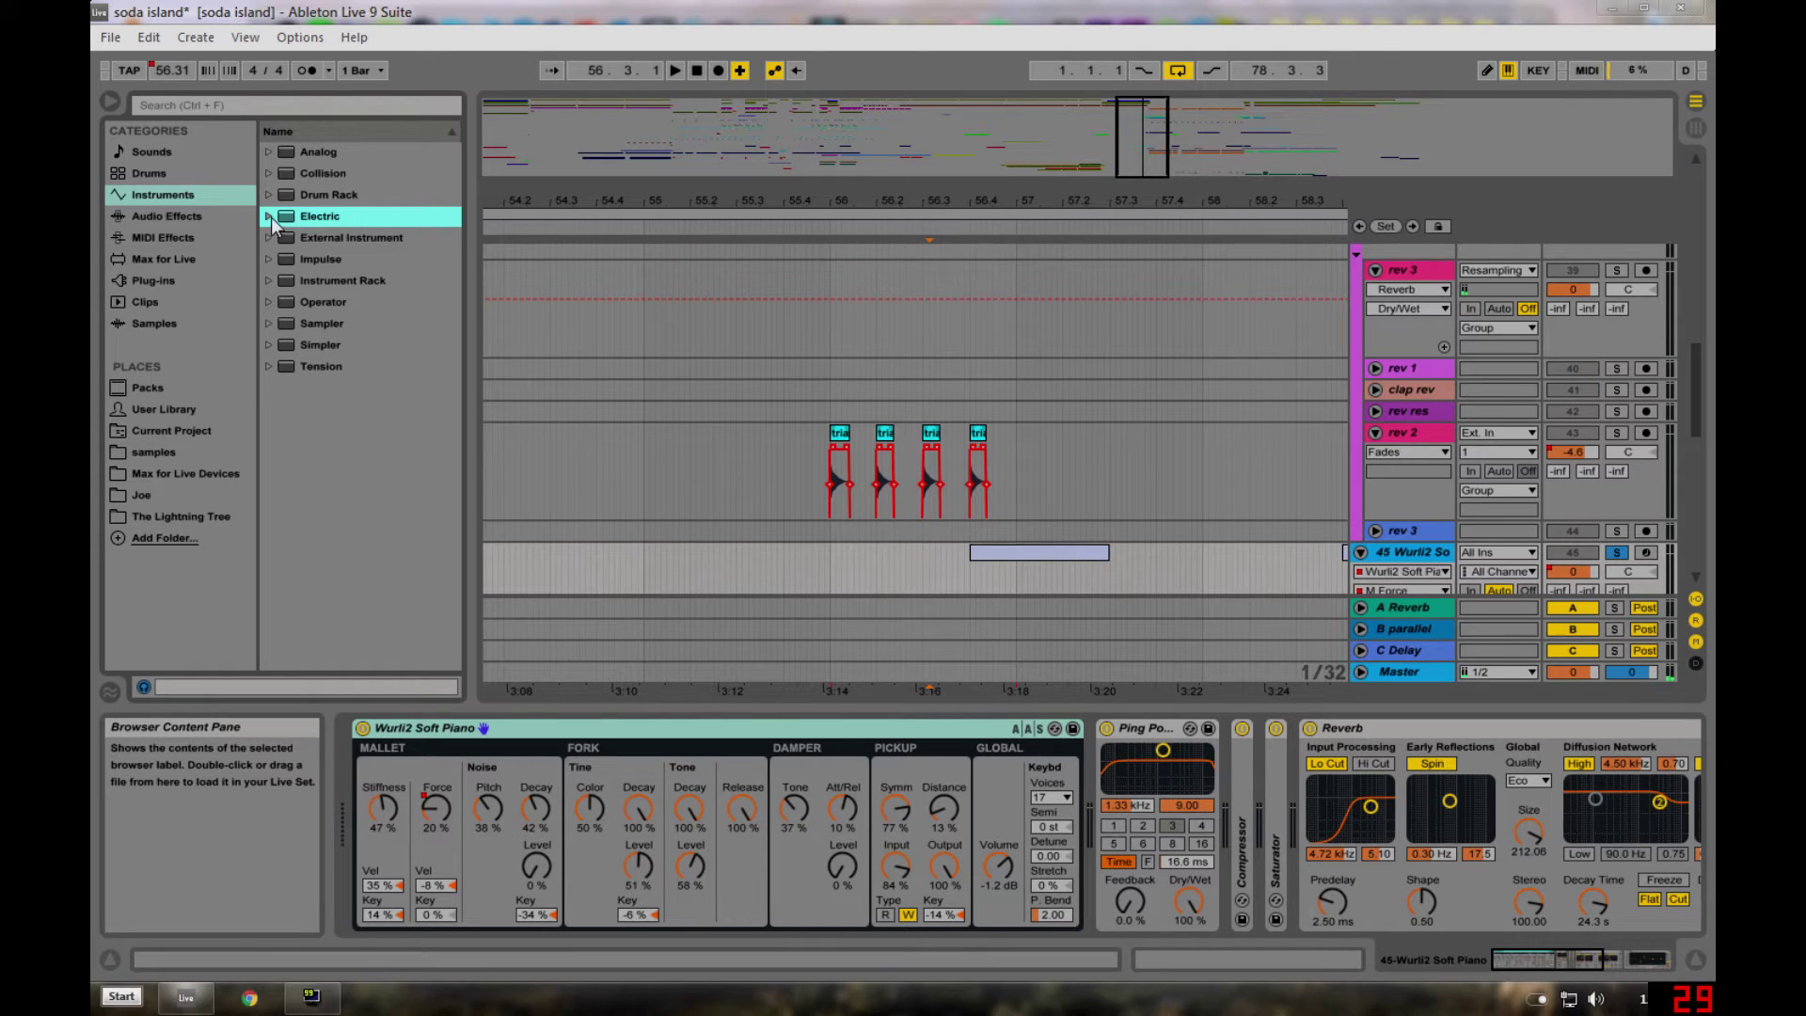
click(270, 216)
click(282, 281)
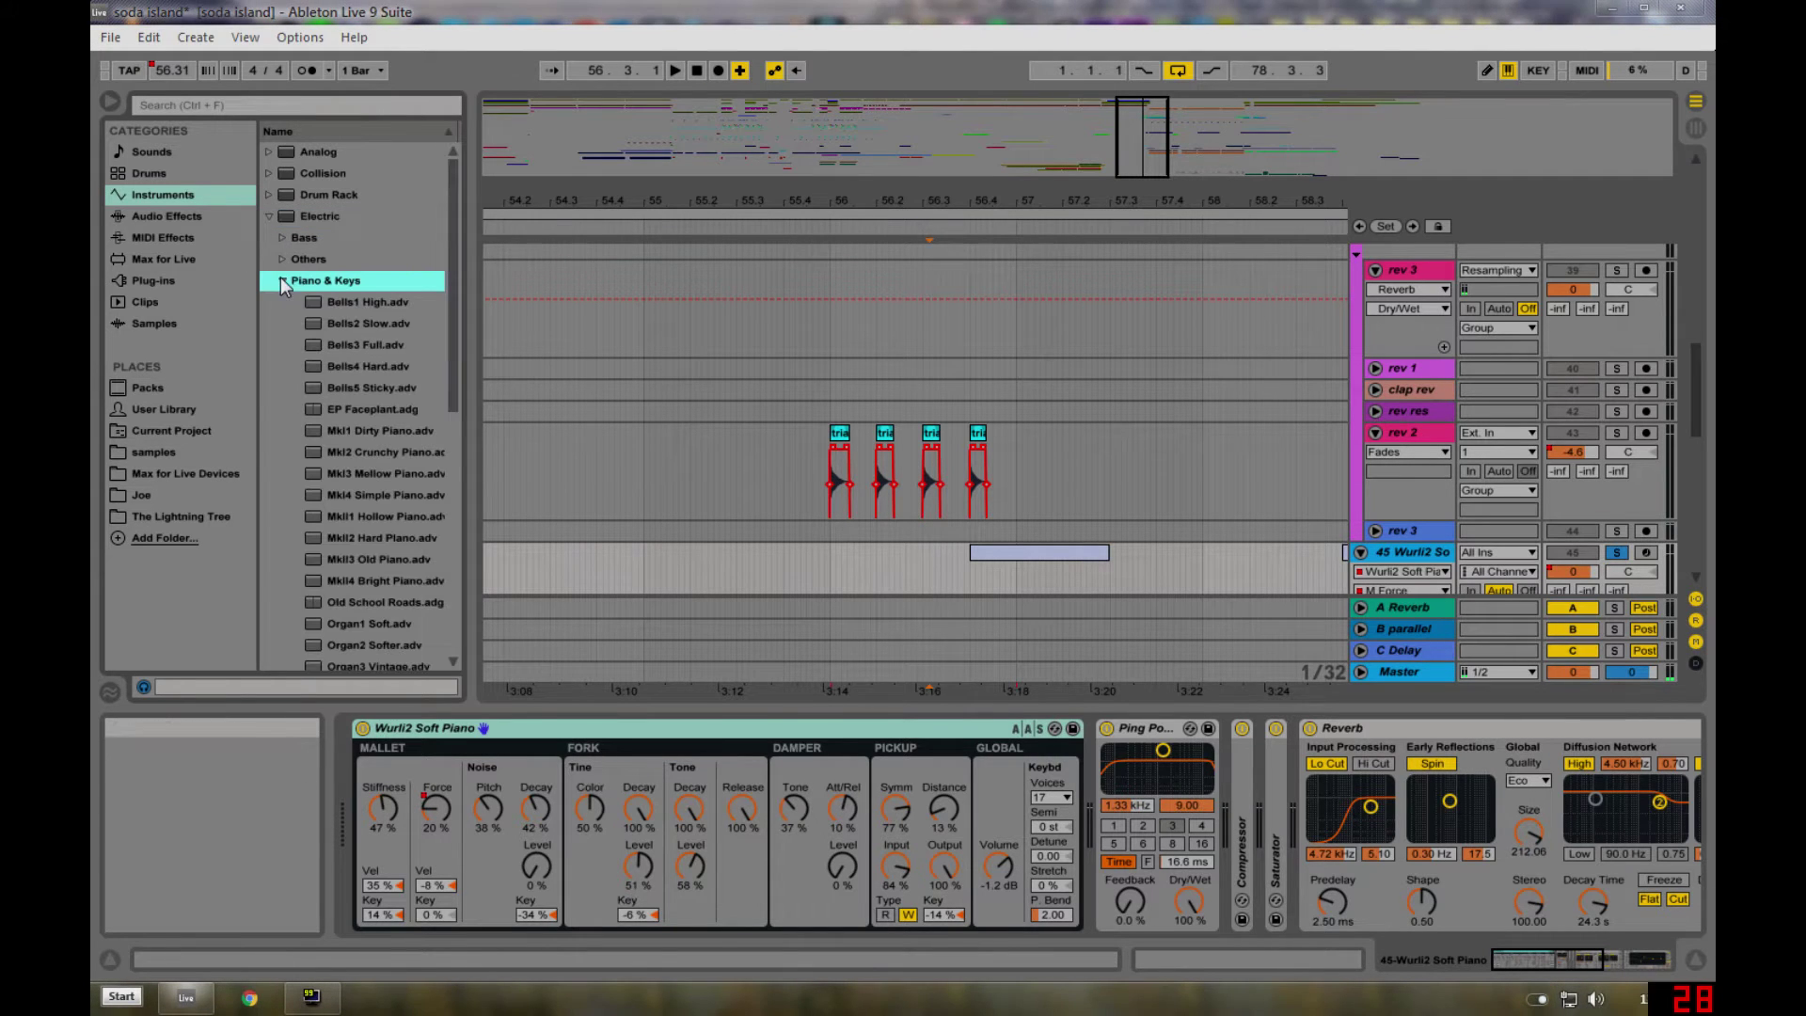
scroll(359, 527, down, 4)
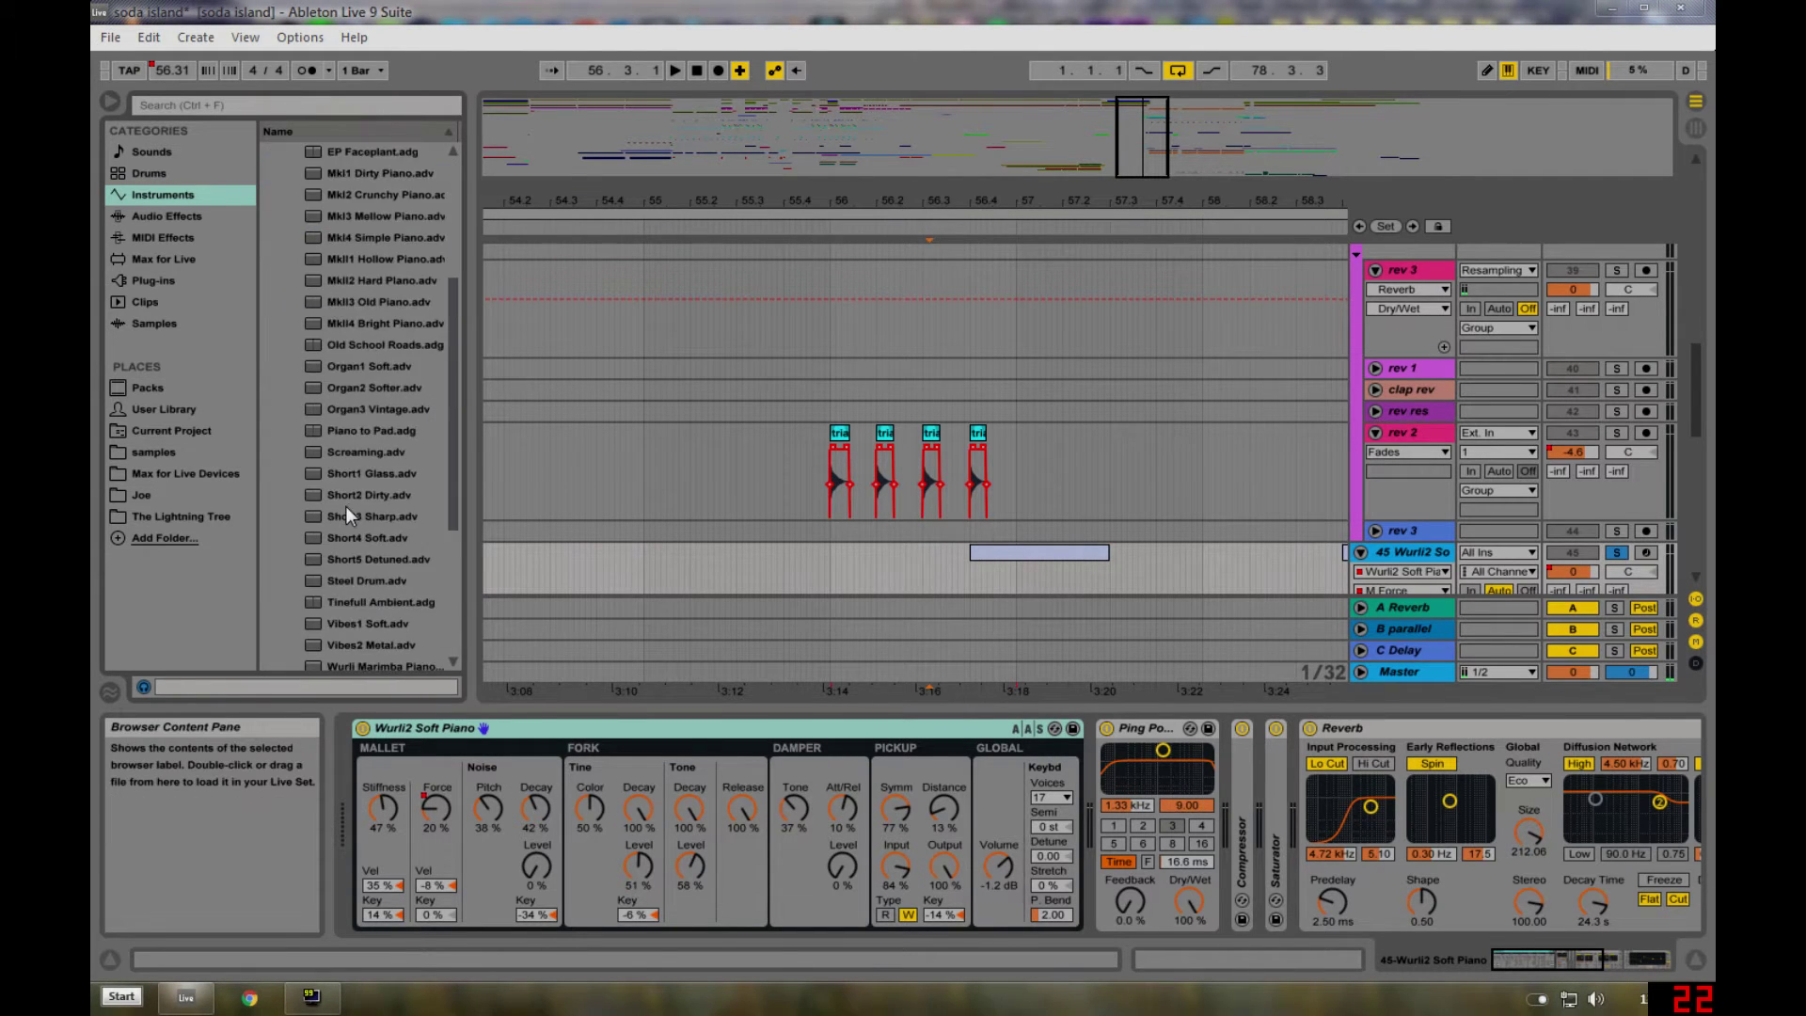
scroll(348, 508, down, 3)
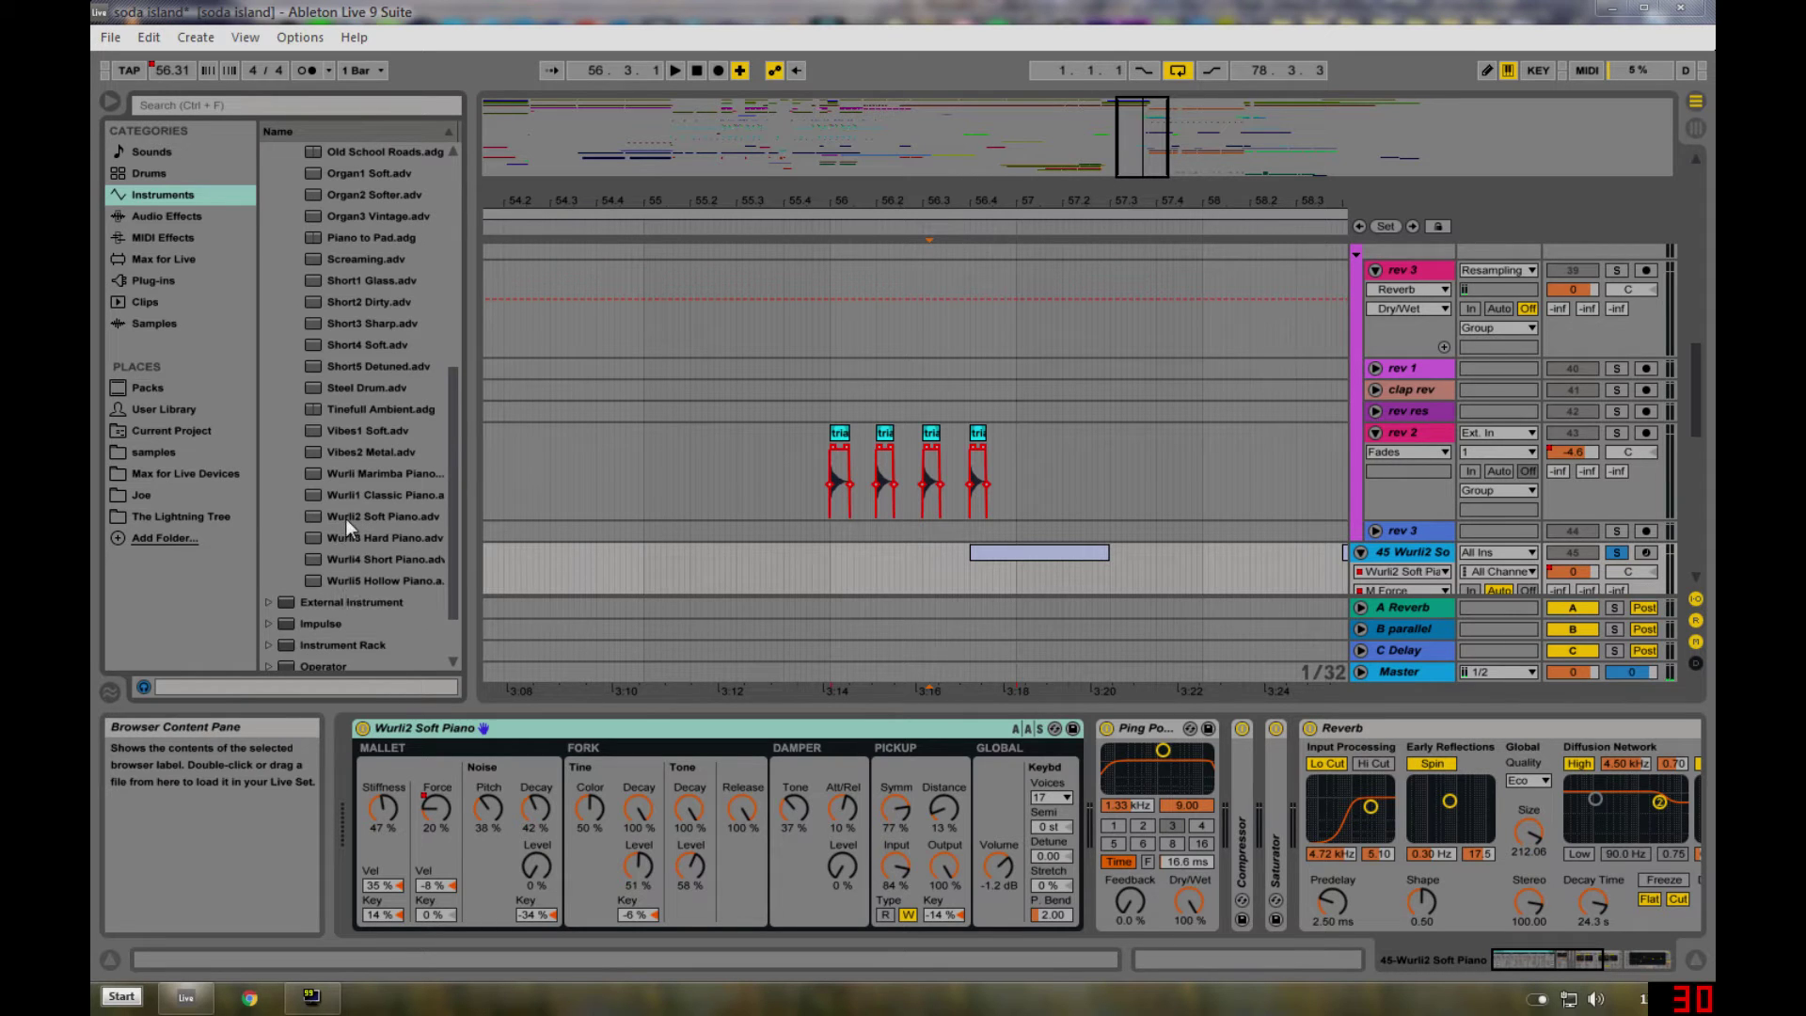
click(346, 519)
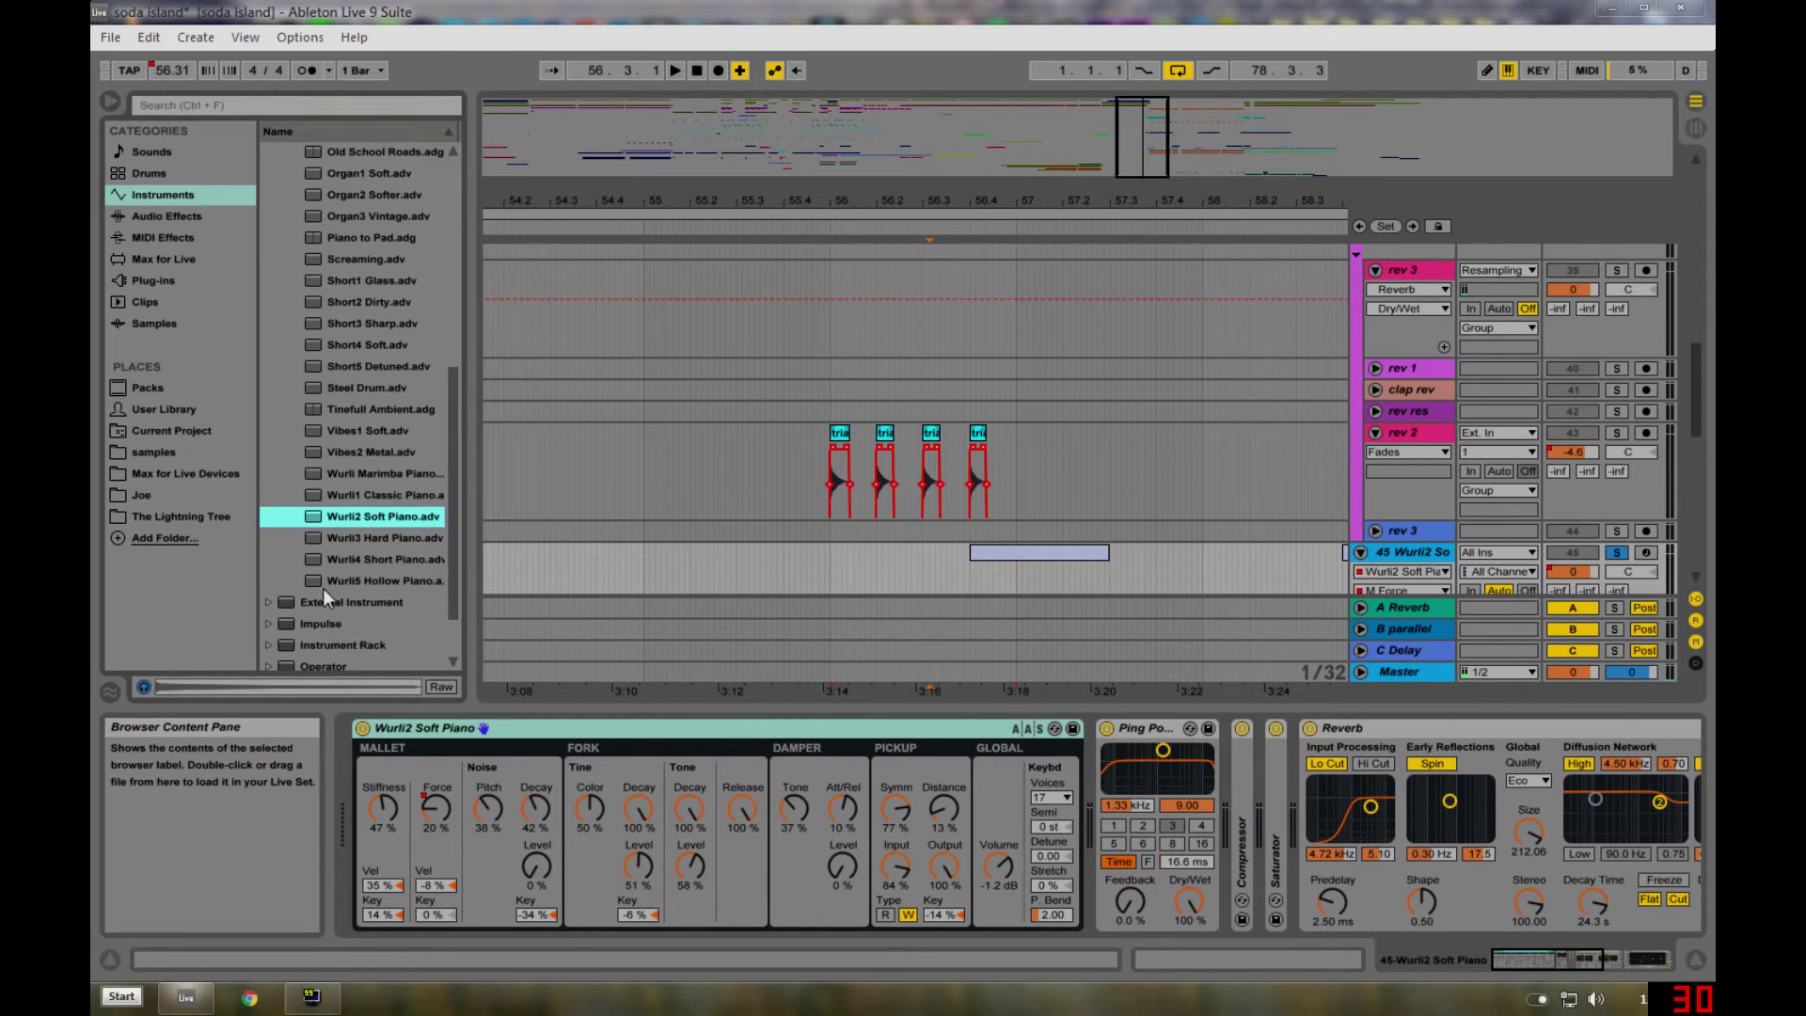
- Examine the Ping Pong Delay, unfold the Saturator, and examine the Reverb and EQ Eight in the Wurli2 device chain
scroll(822, 448, down, 4)
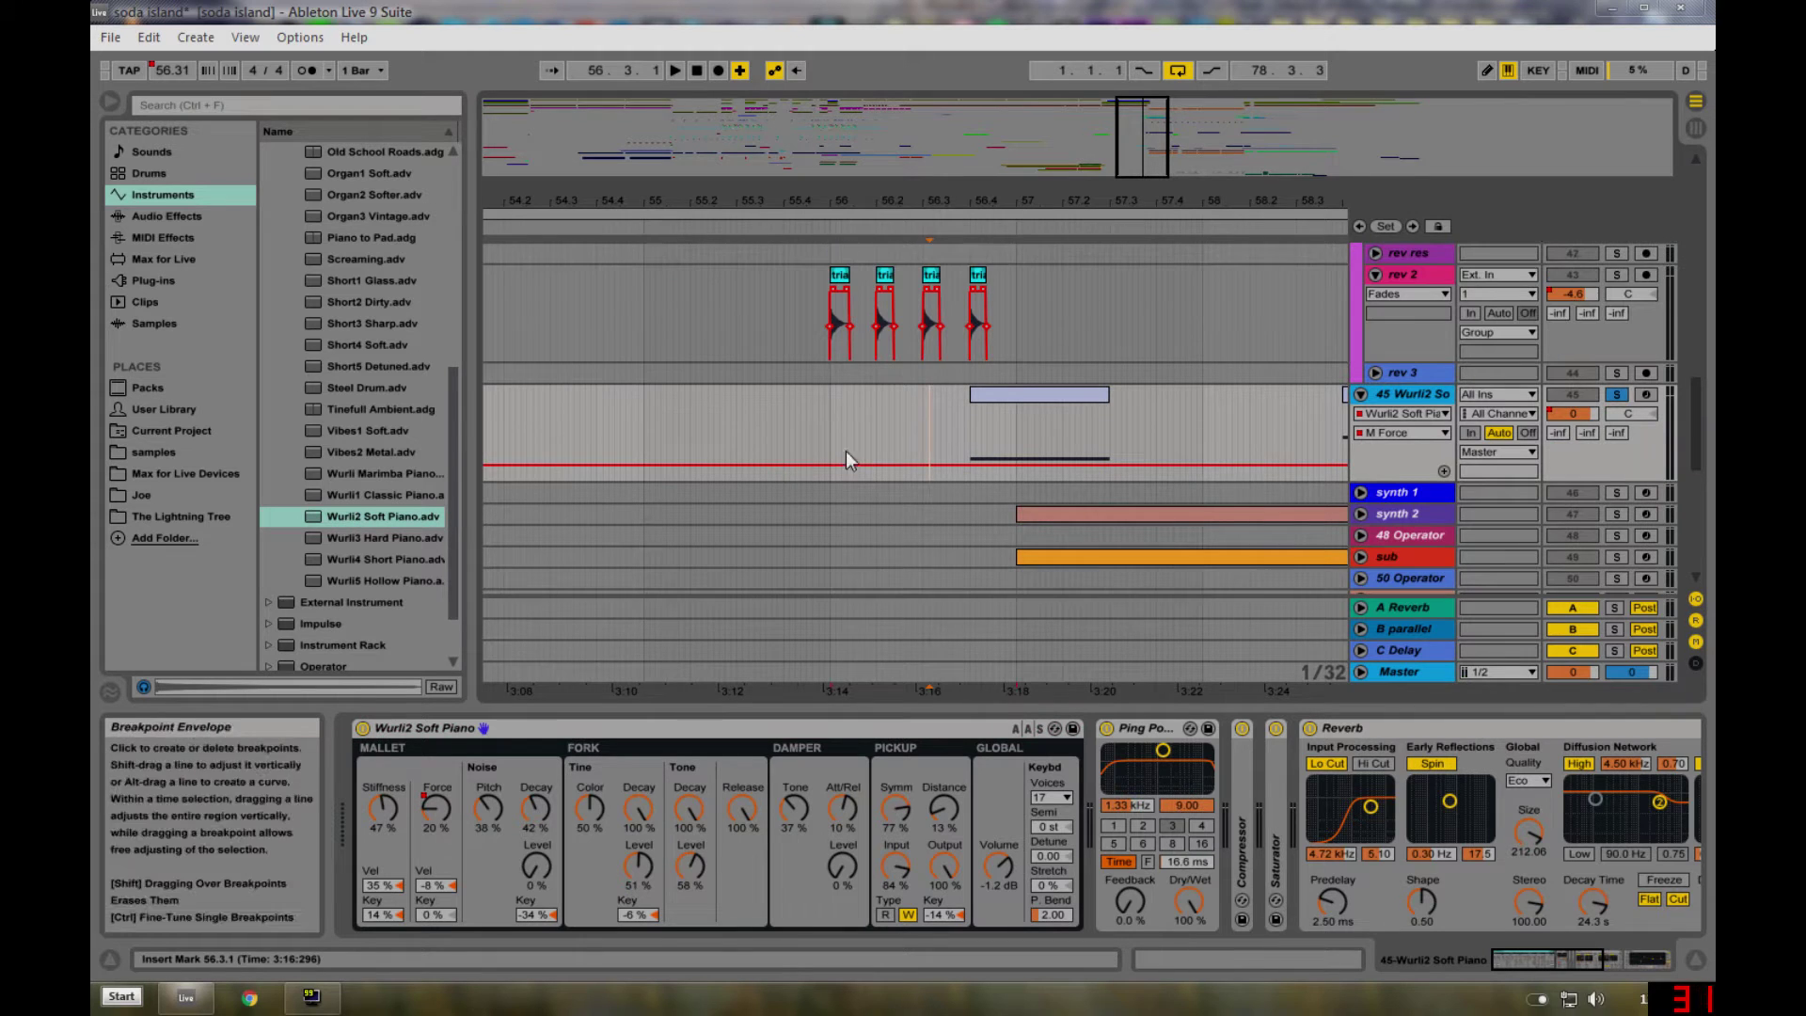
mouse_move(964, 193)
mouse_down()
mouse_move(962, 145)
mouse_move(964, 194)
mouse_up()
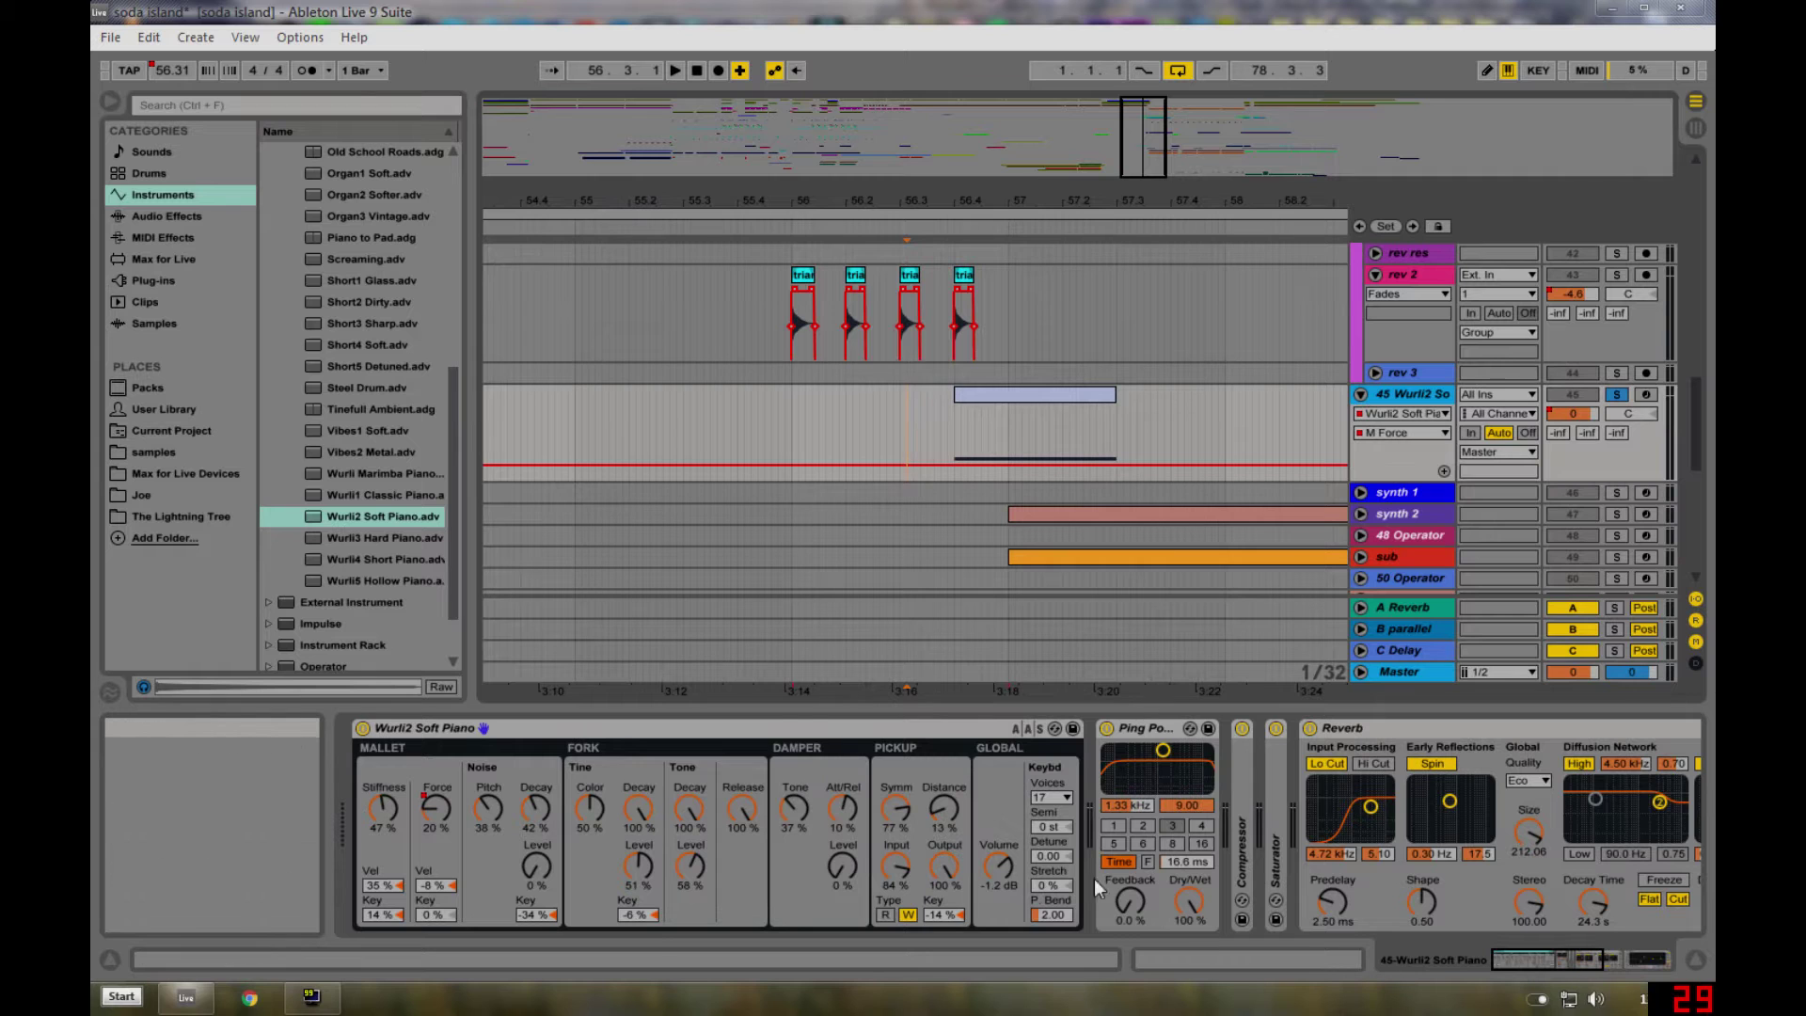
click(1138, 730)
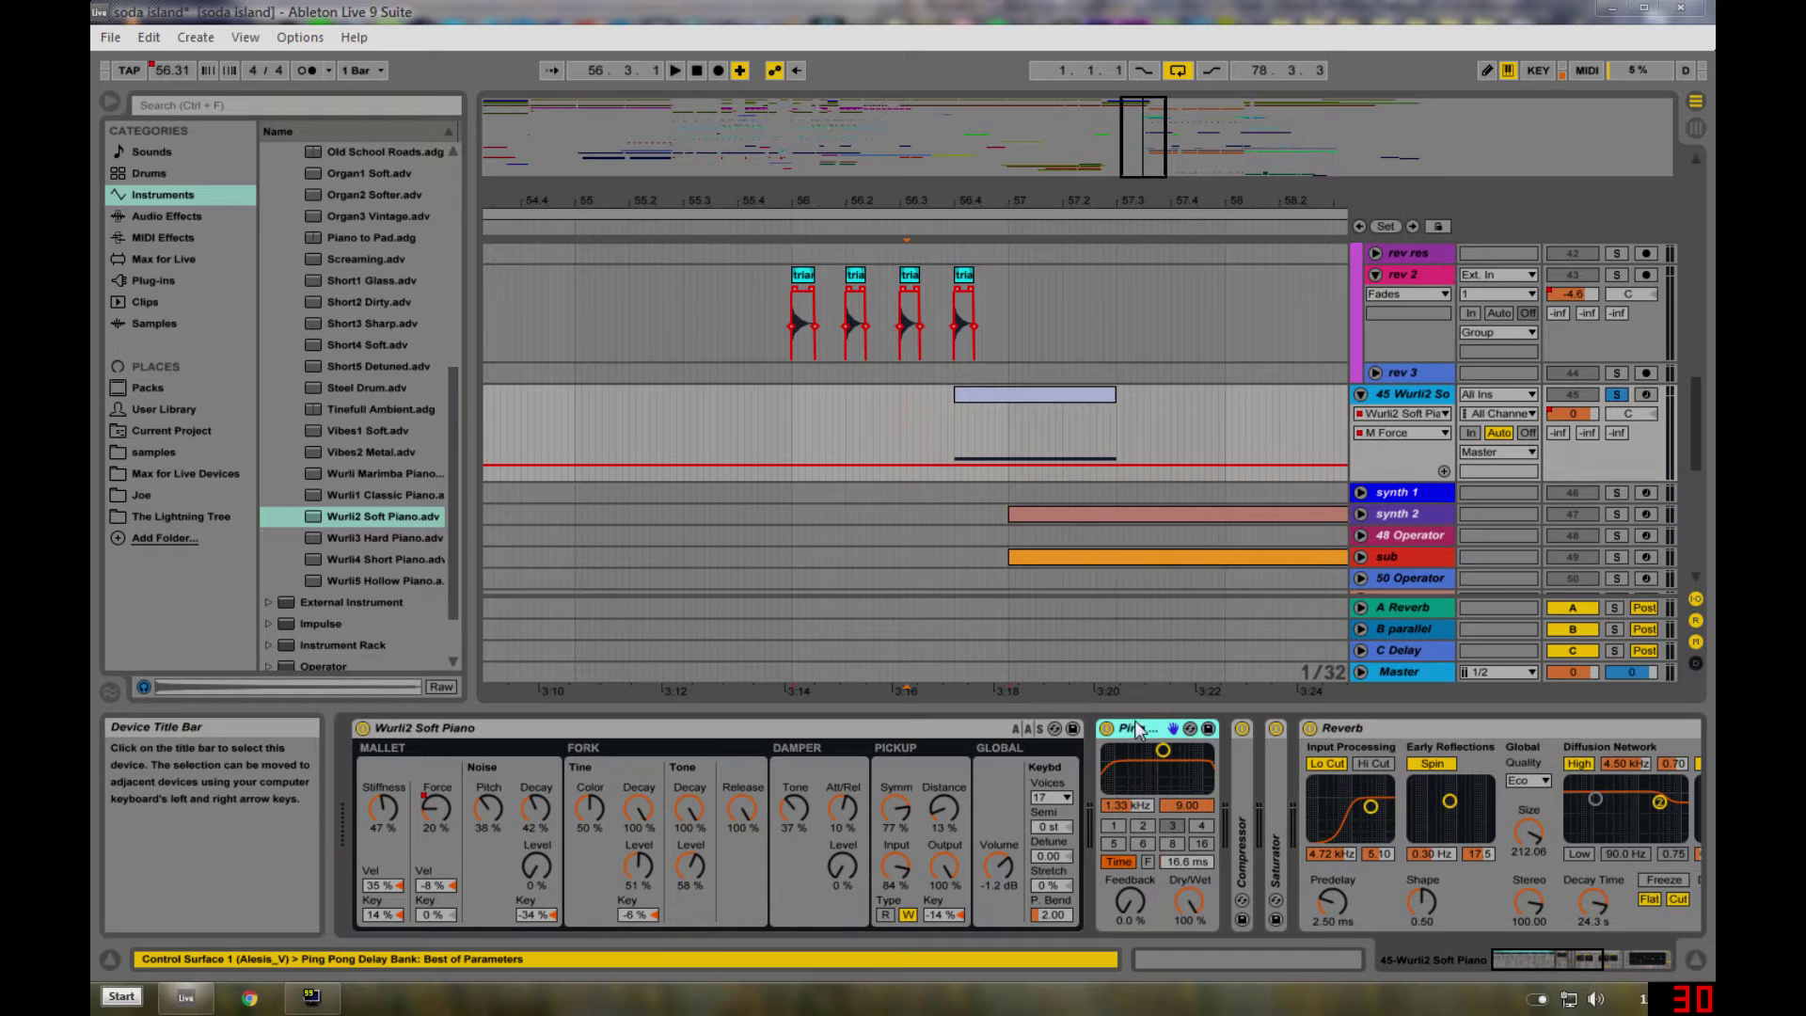
double_click(1277, 820)
click(1546, 954)
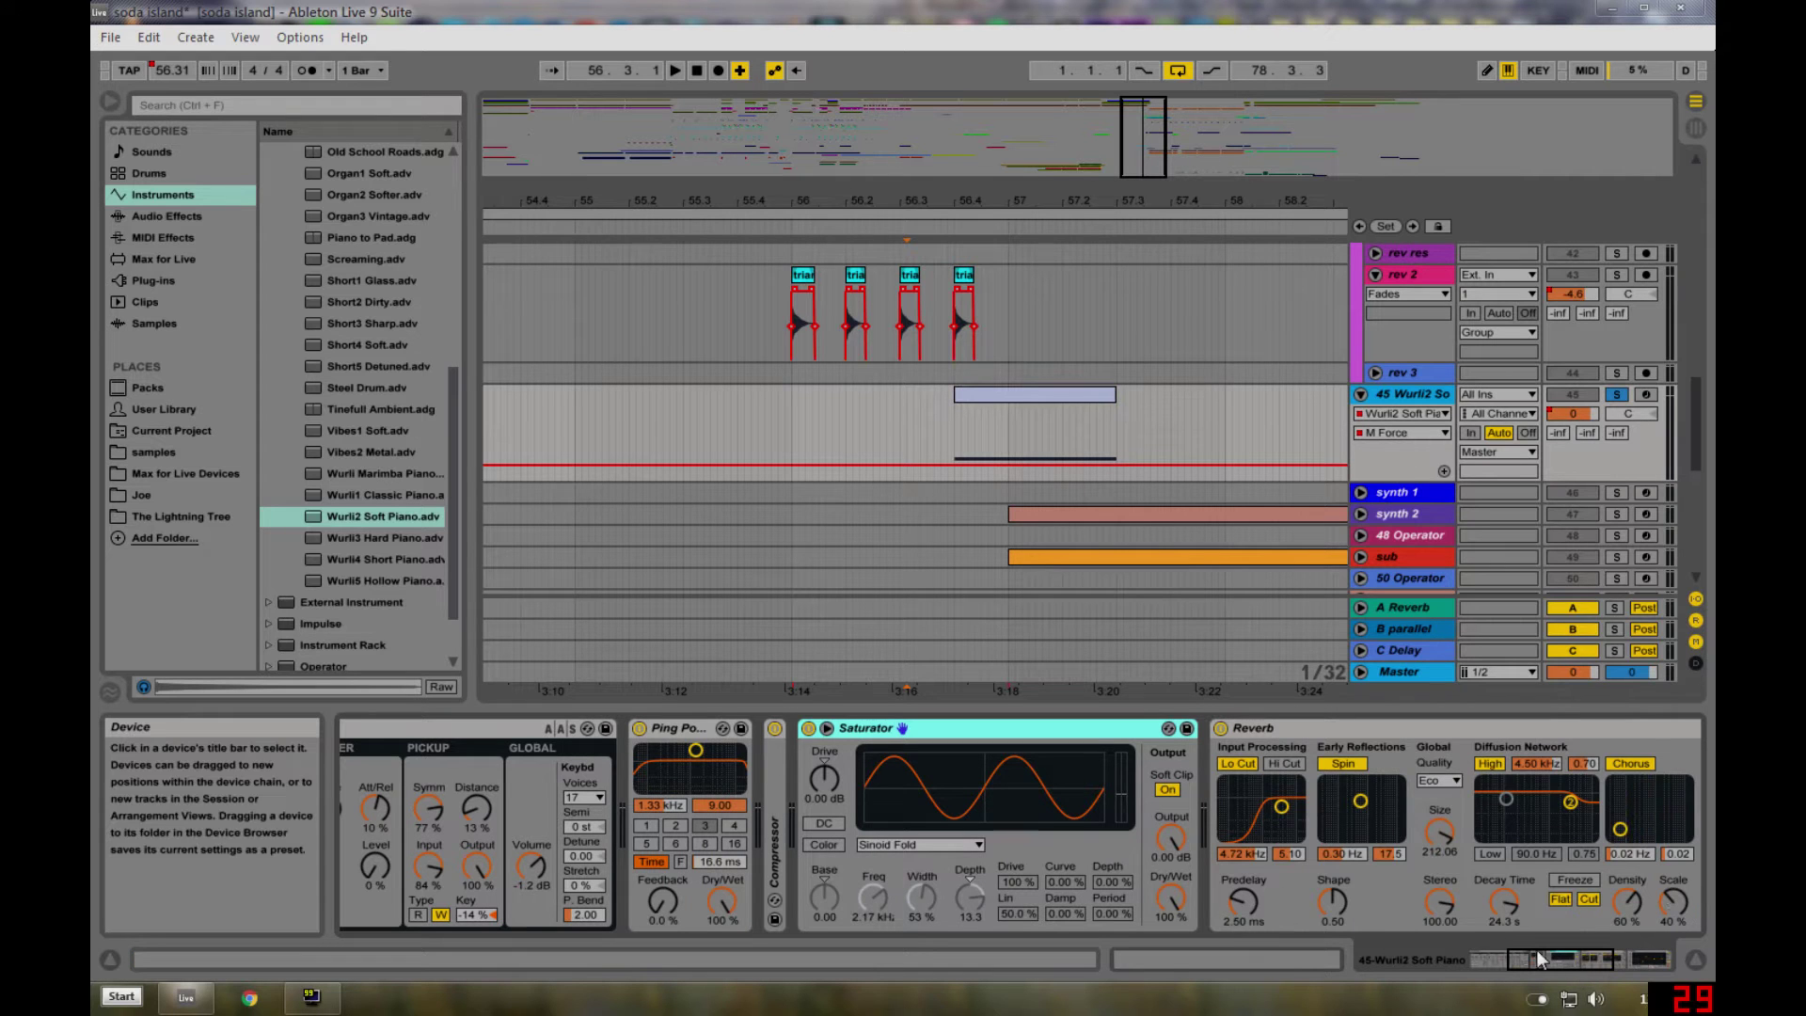
drag(1571, 957, 1607, 941)
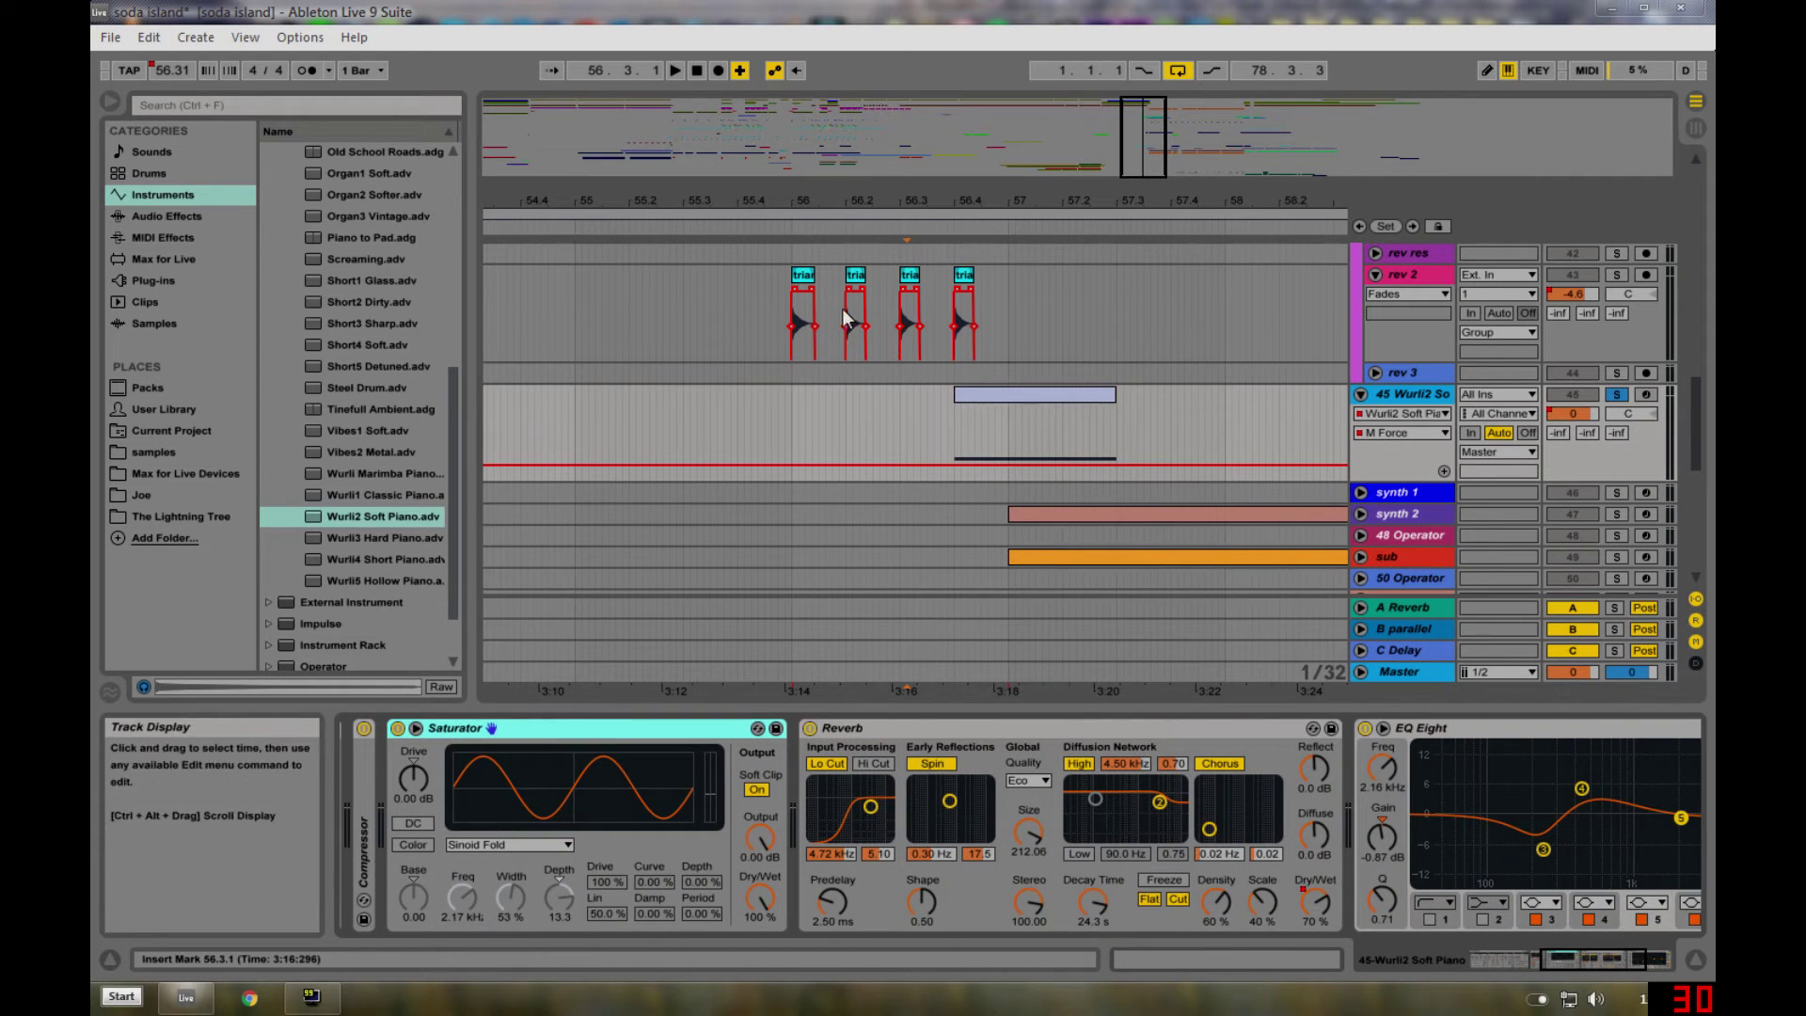
- Play the soloed Wurli2 clip again while examining the Reverb and EQ Eight response, and stop playback
click(1002, 399)
key(space)
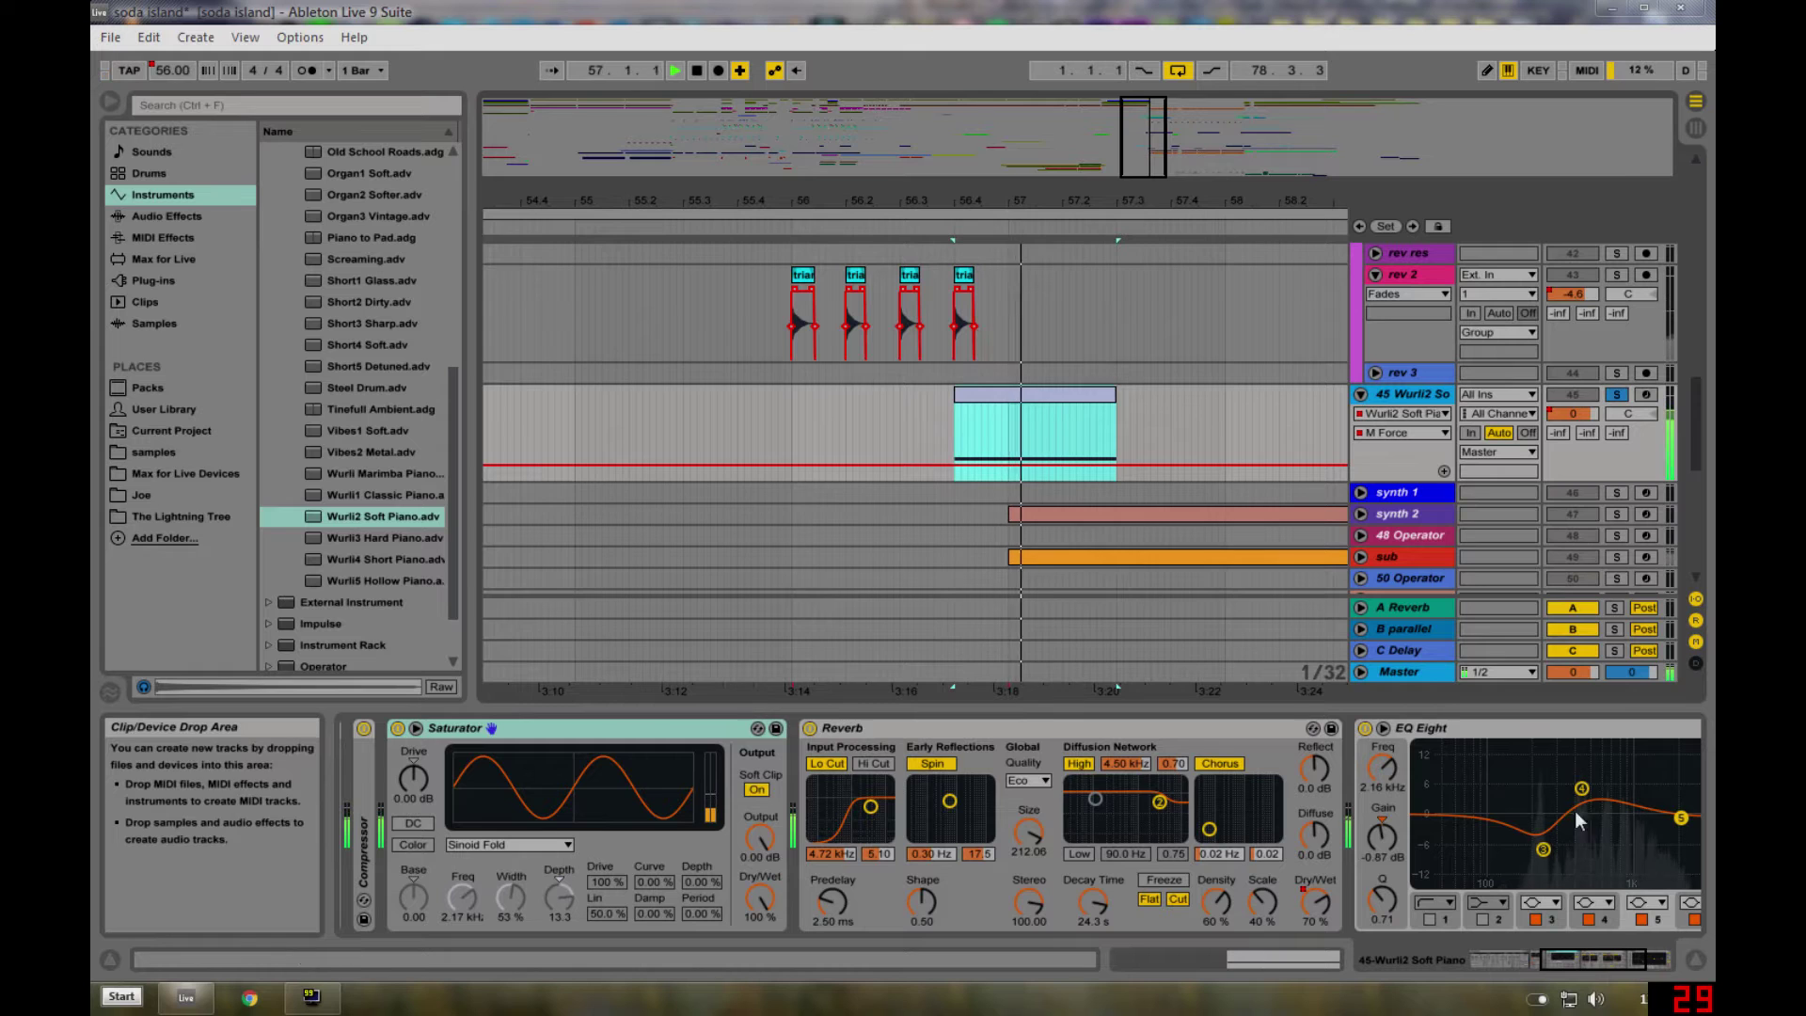
drag(1597, 963, 1619, 963)
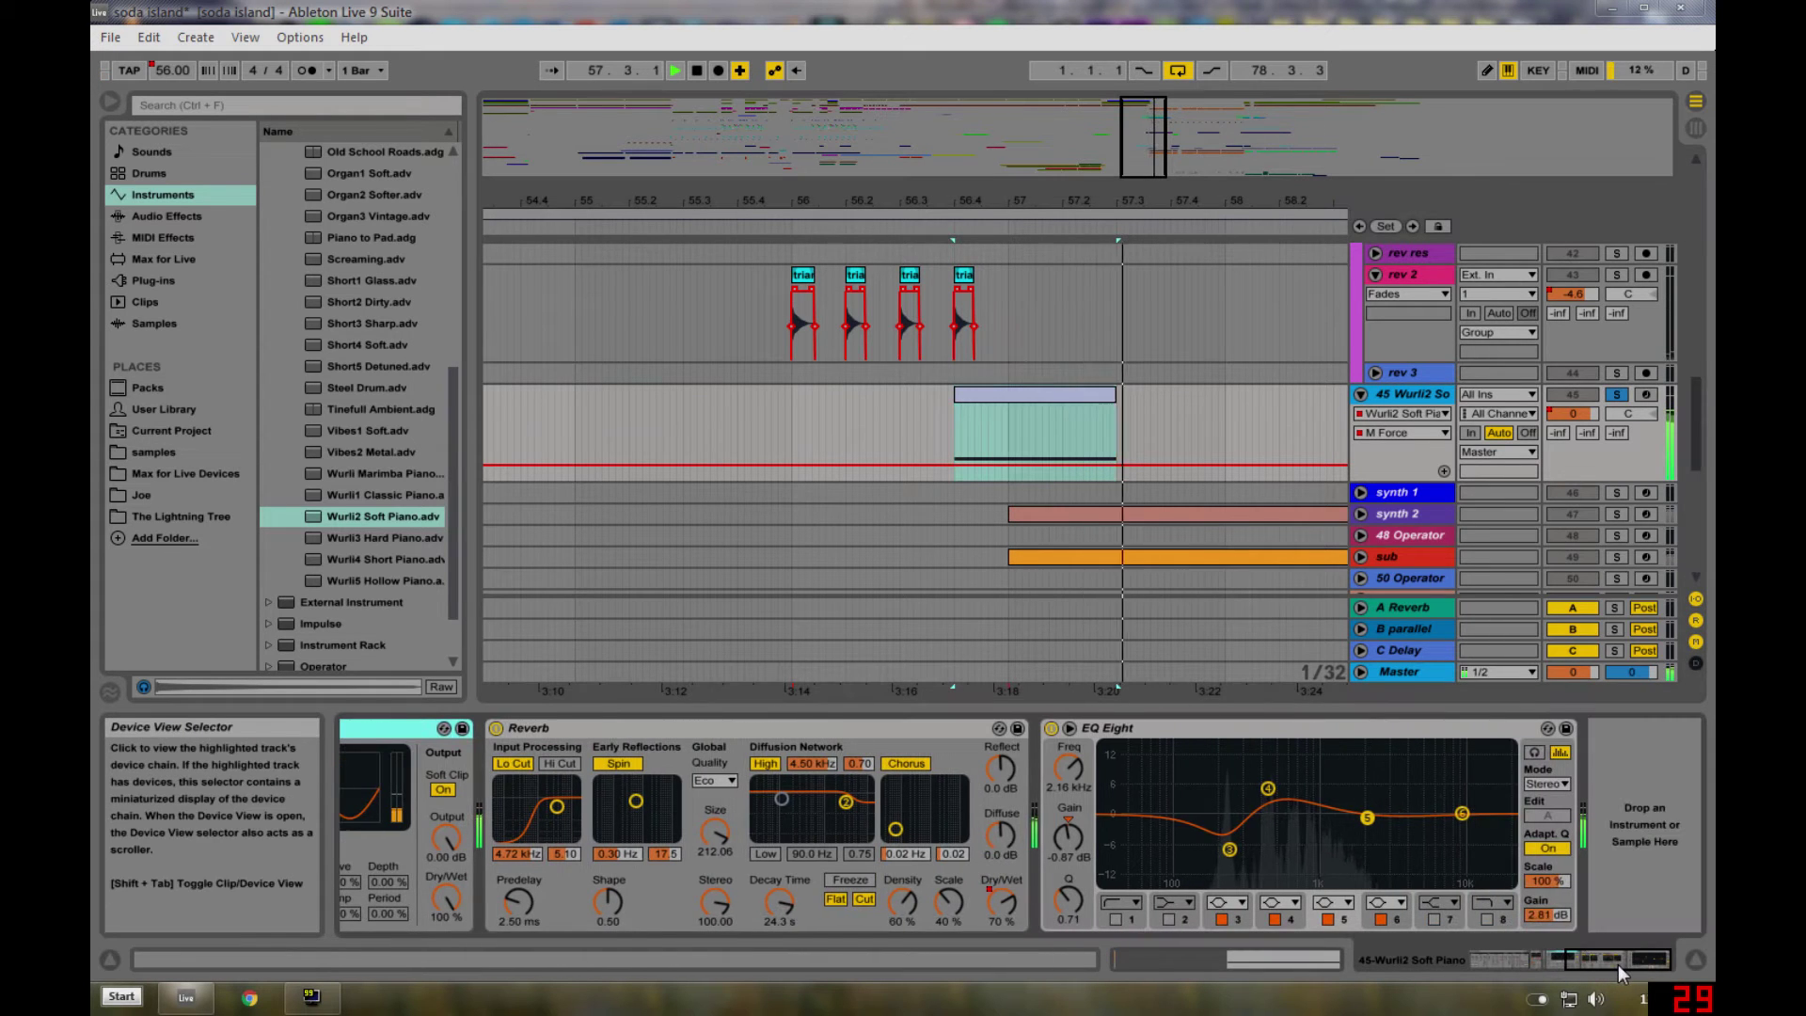
key(space)
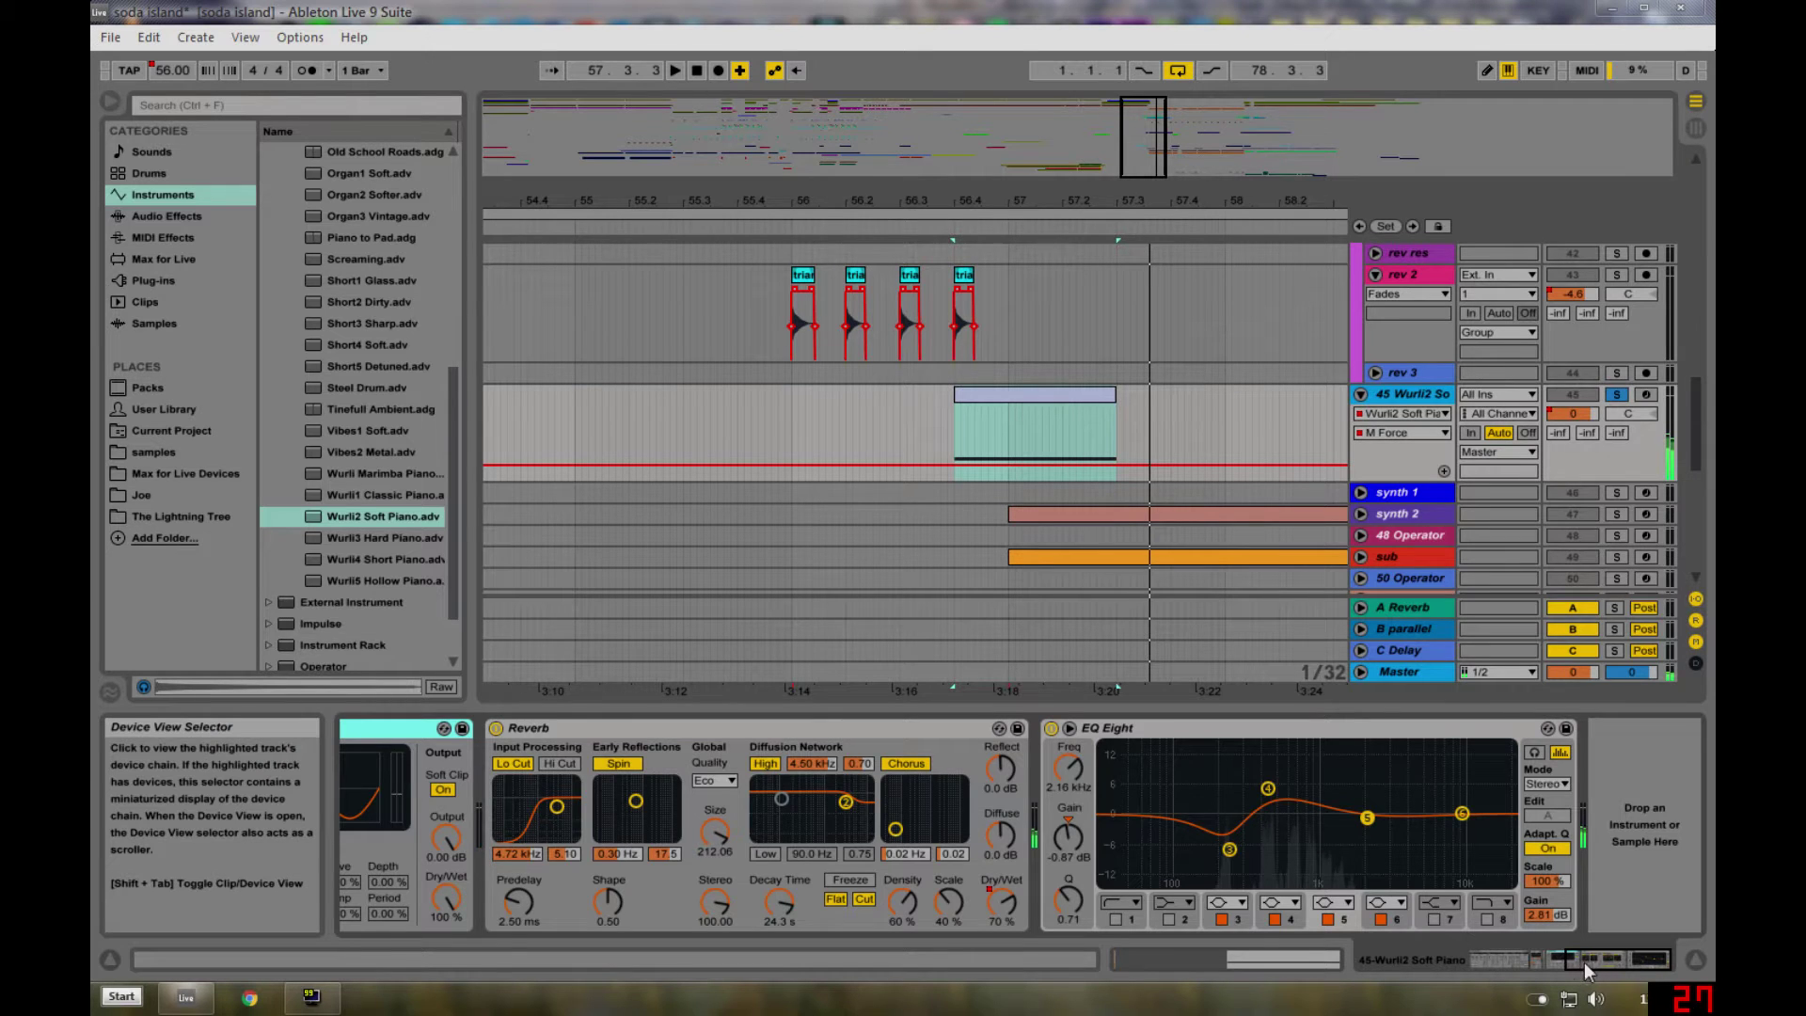
drag(1584, 962, 1565, 957)
- Hide the device chain, show bars 53 to 63 of the arrangement, and fold the Wurli2 track
scroll(997, 522, up, 3)
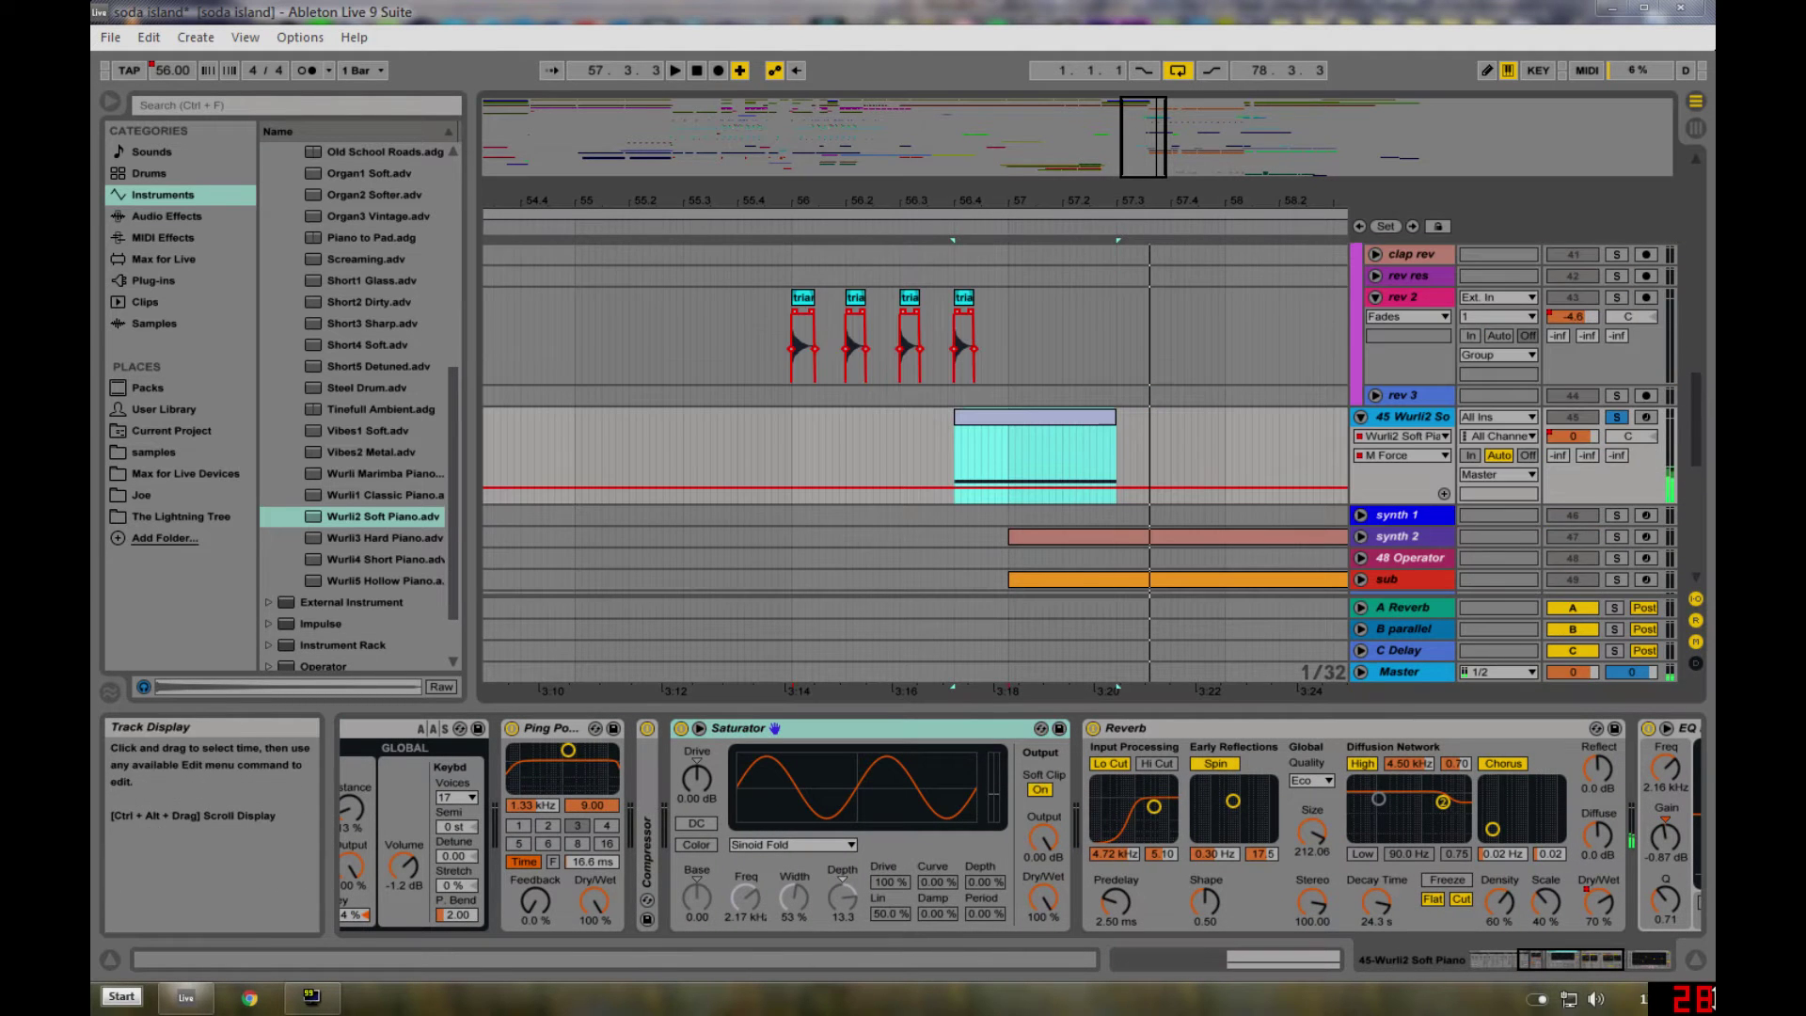
key(ctrl+alt+l)
drag(1136, 202, 901, 410)
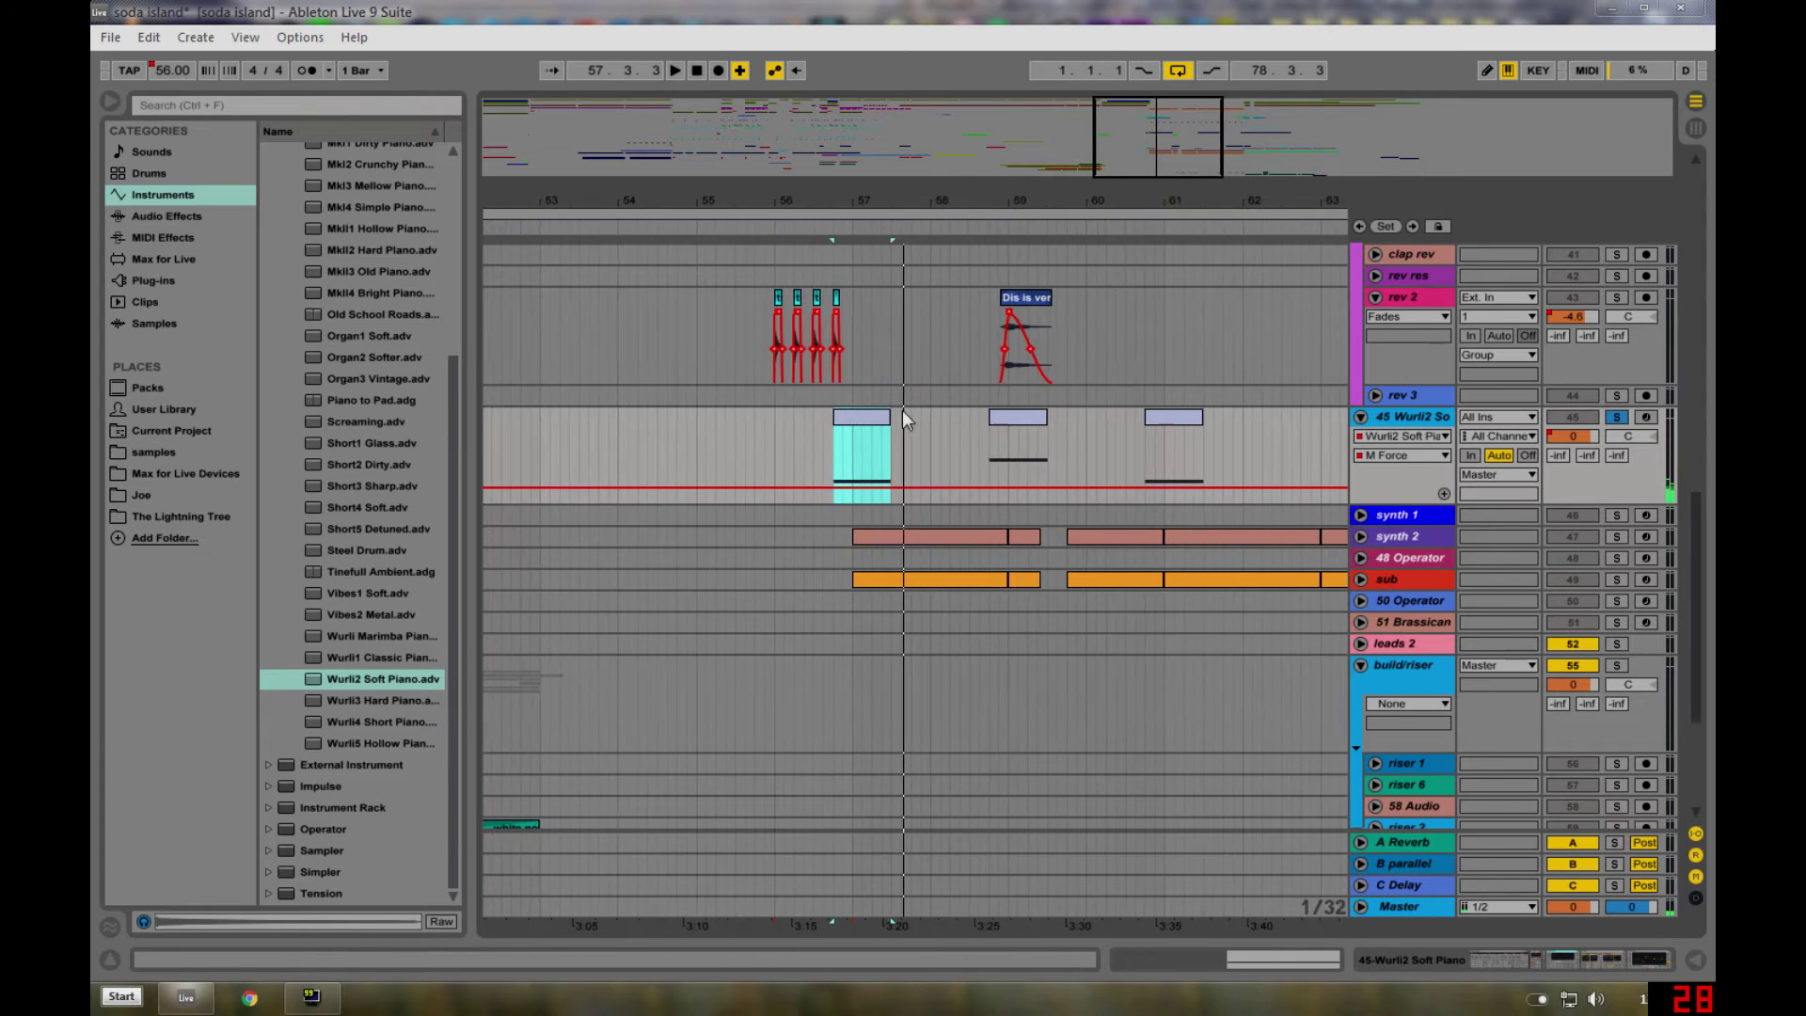
scroll(923, 530, up, 8)
scroll(1400, 752, down, 1)
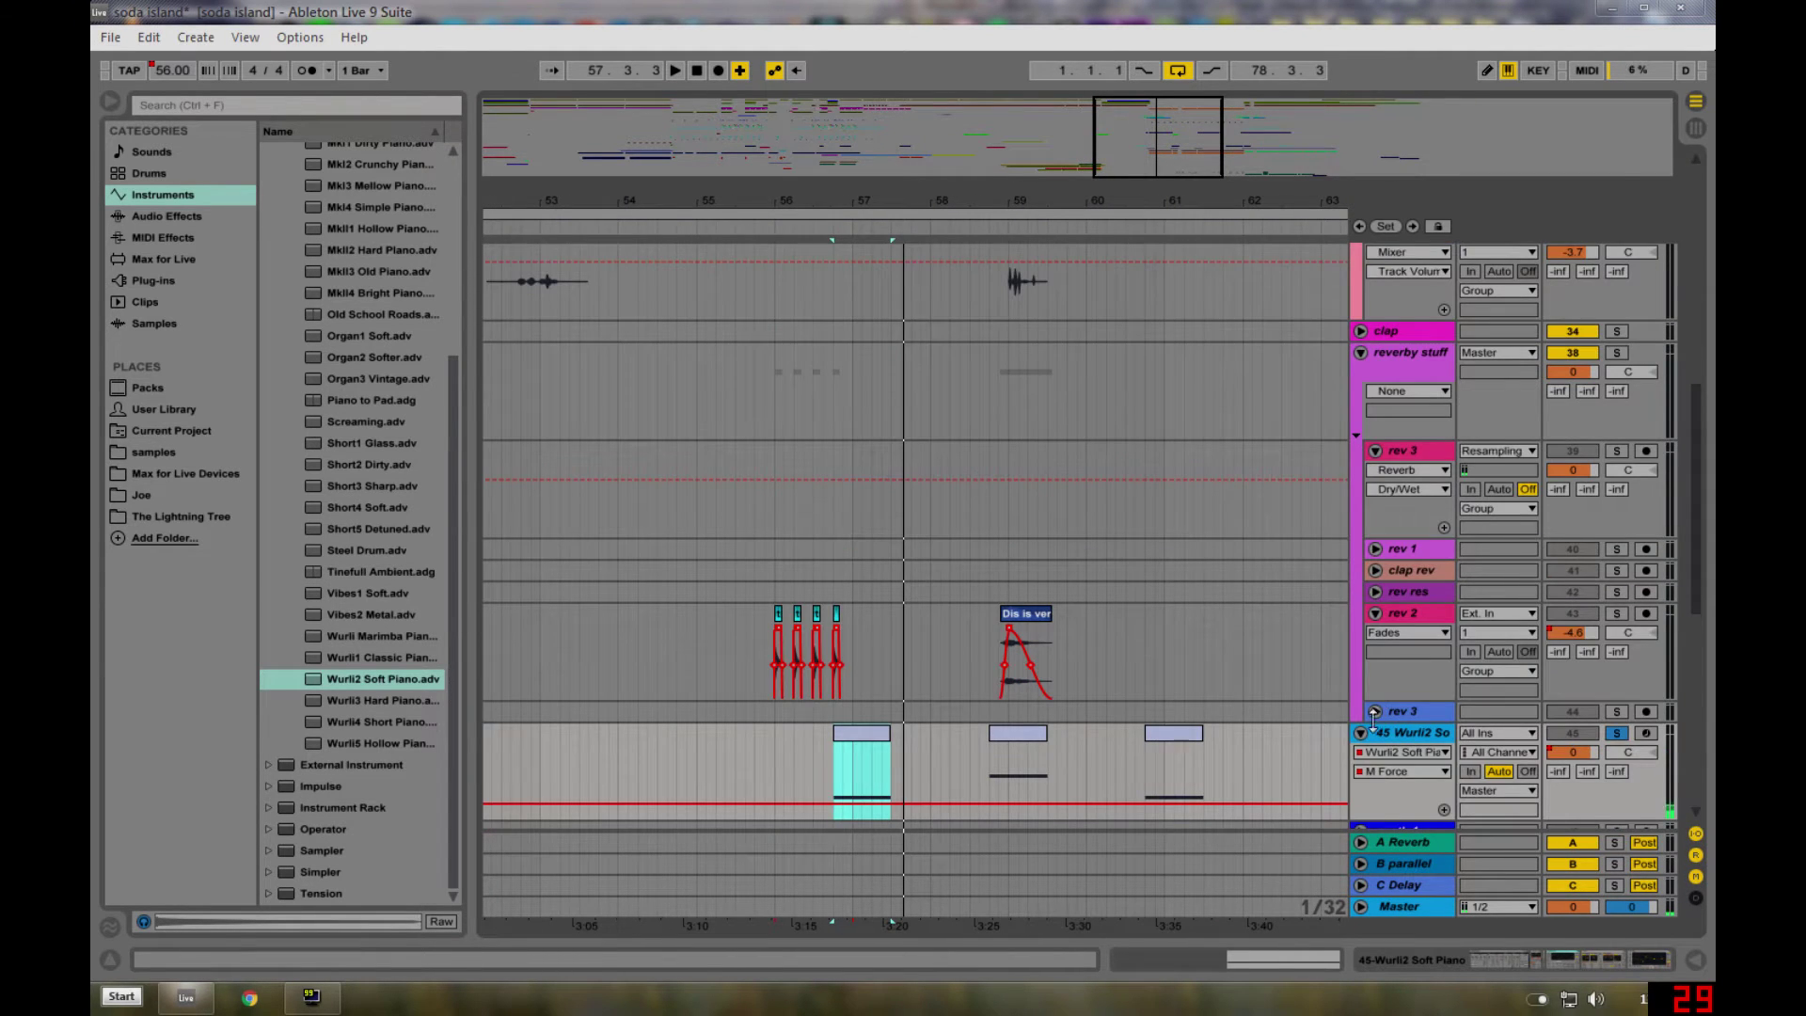
click(1360, 733)
- Unfold the synth 2 track and select its first clip, starting at bar 57
scroll(984, 628, down, 7)
click(1394, 617)
click(1360, 617)
scroll(980, 615, down, 4)
click(893, 542)
key(ctrl+l)
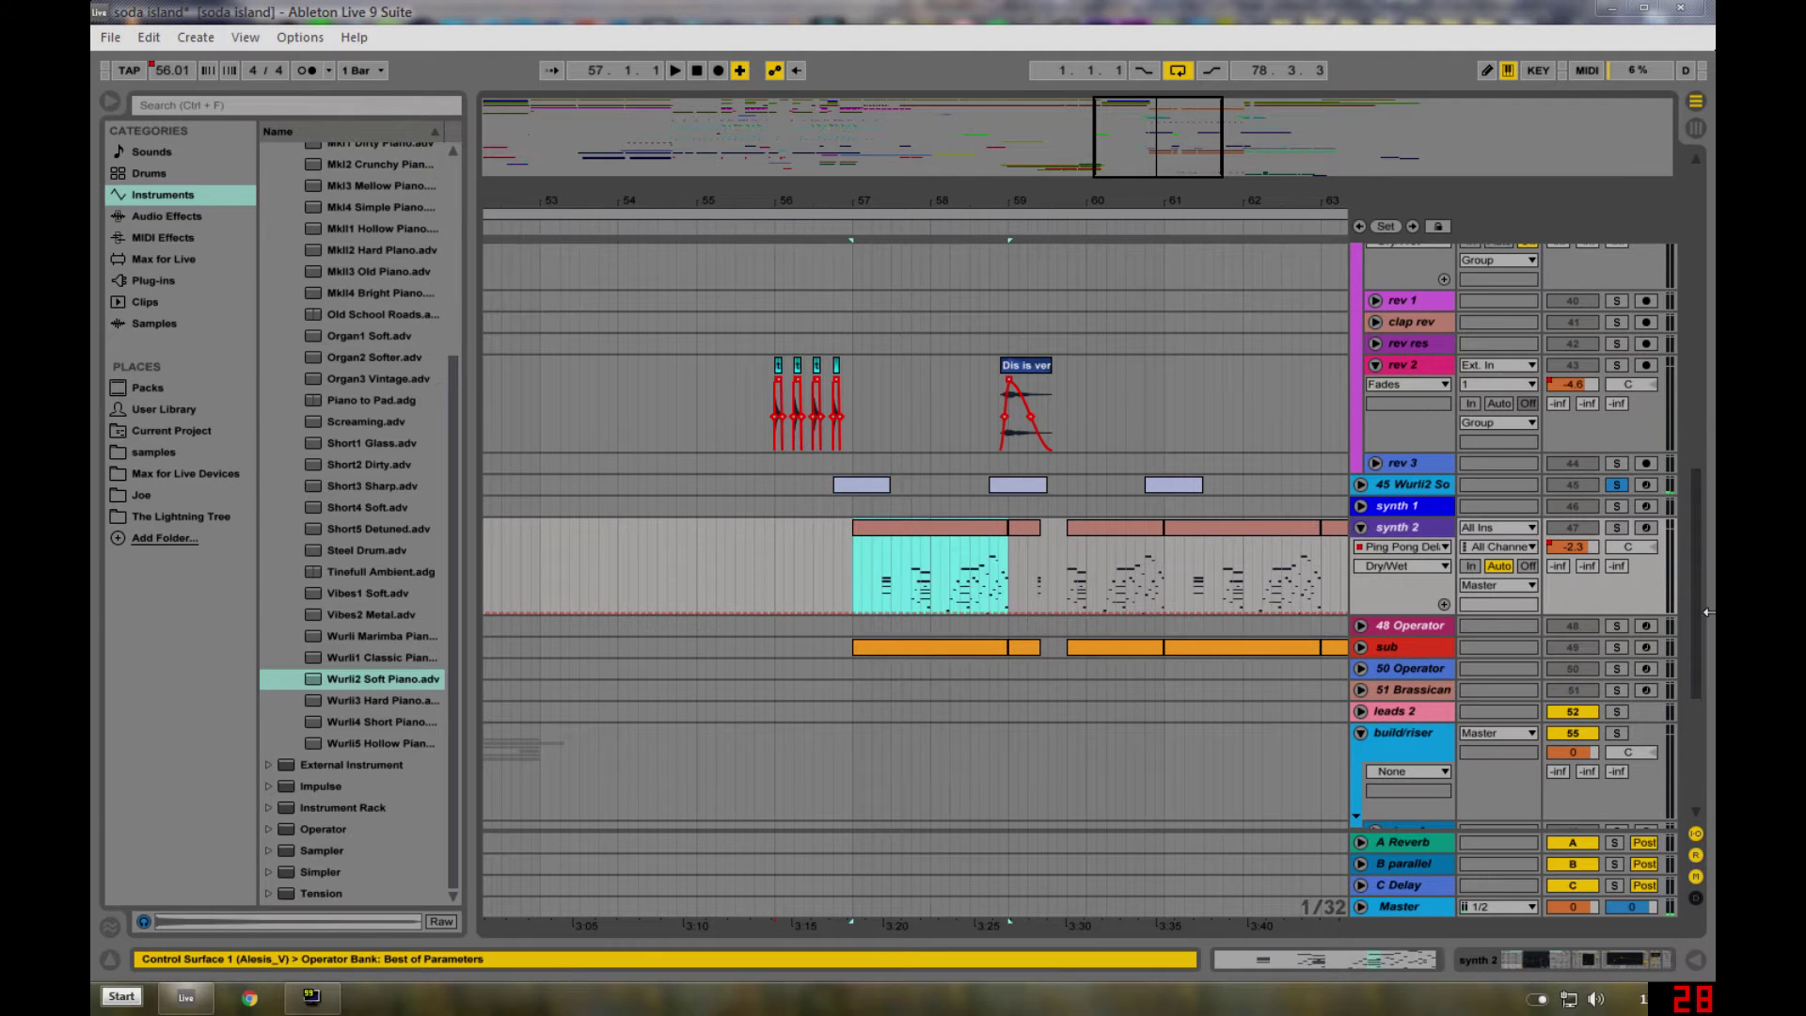
- Solo synth 2 and play it from 57.2.1
click(1615, 528)
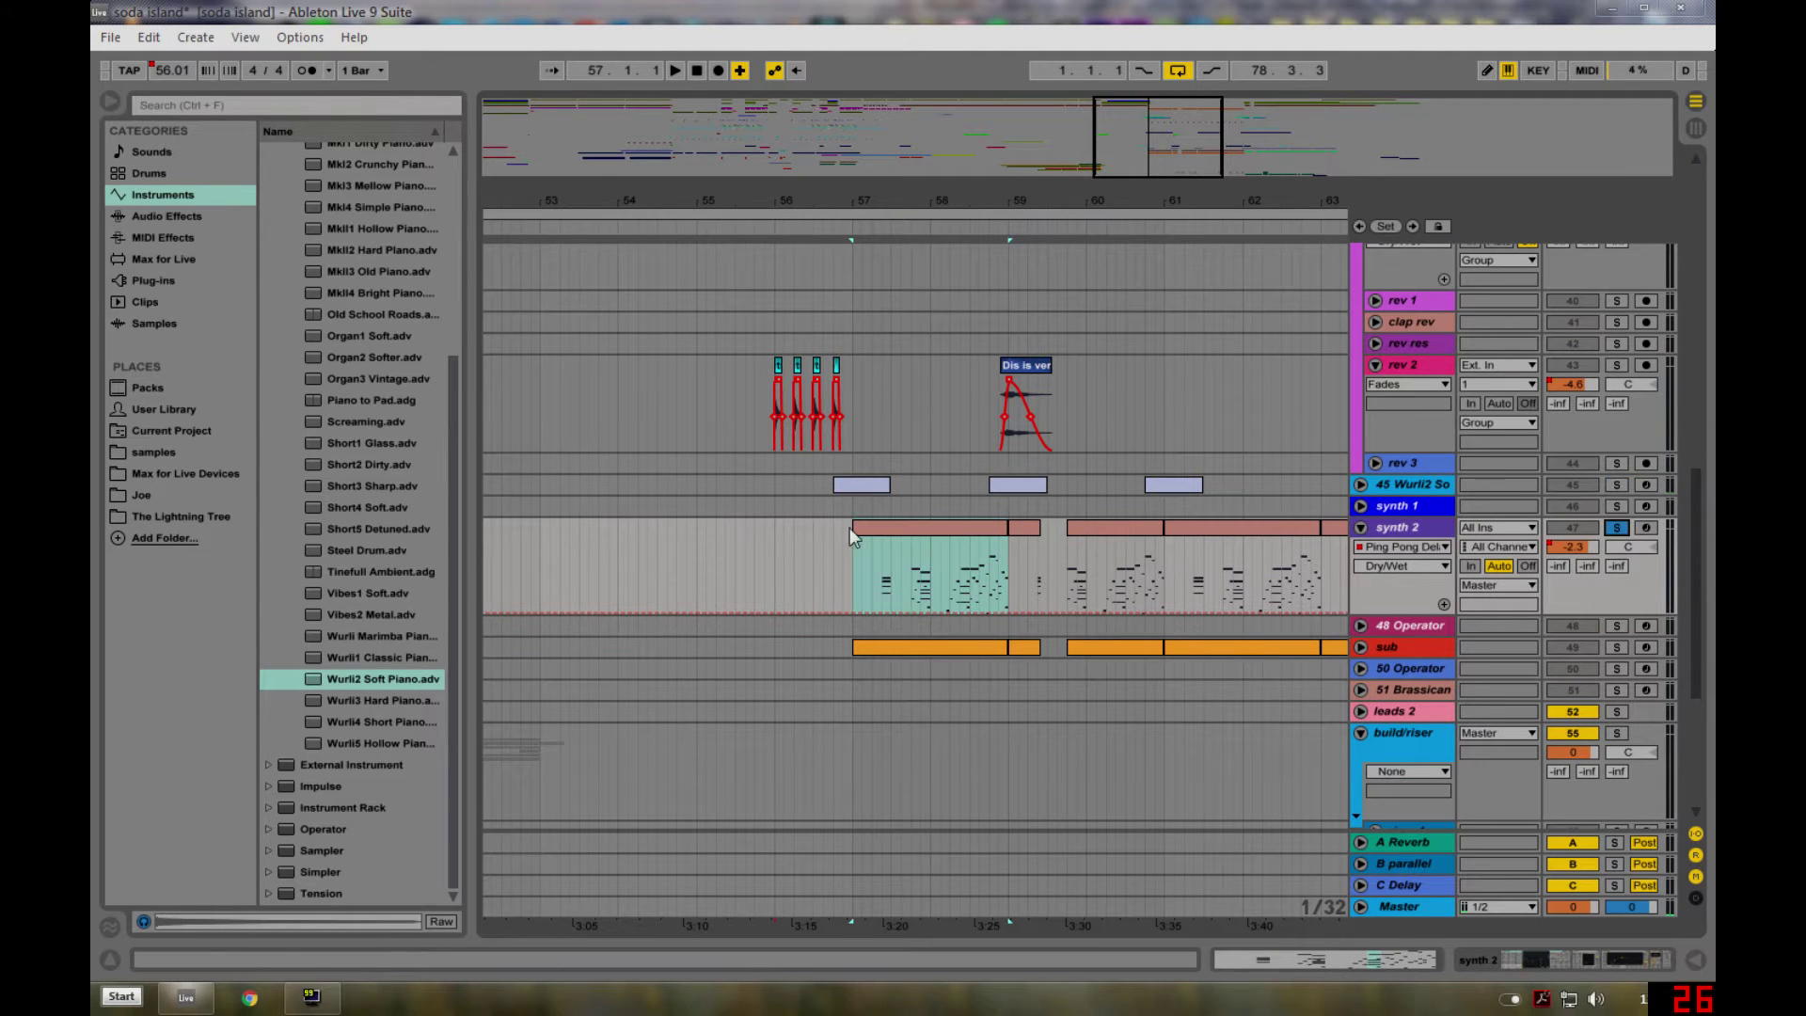
click(872, 591)
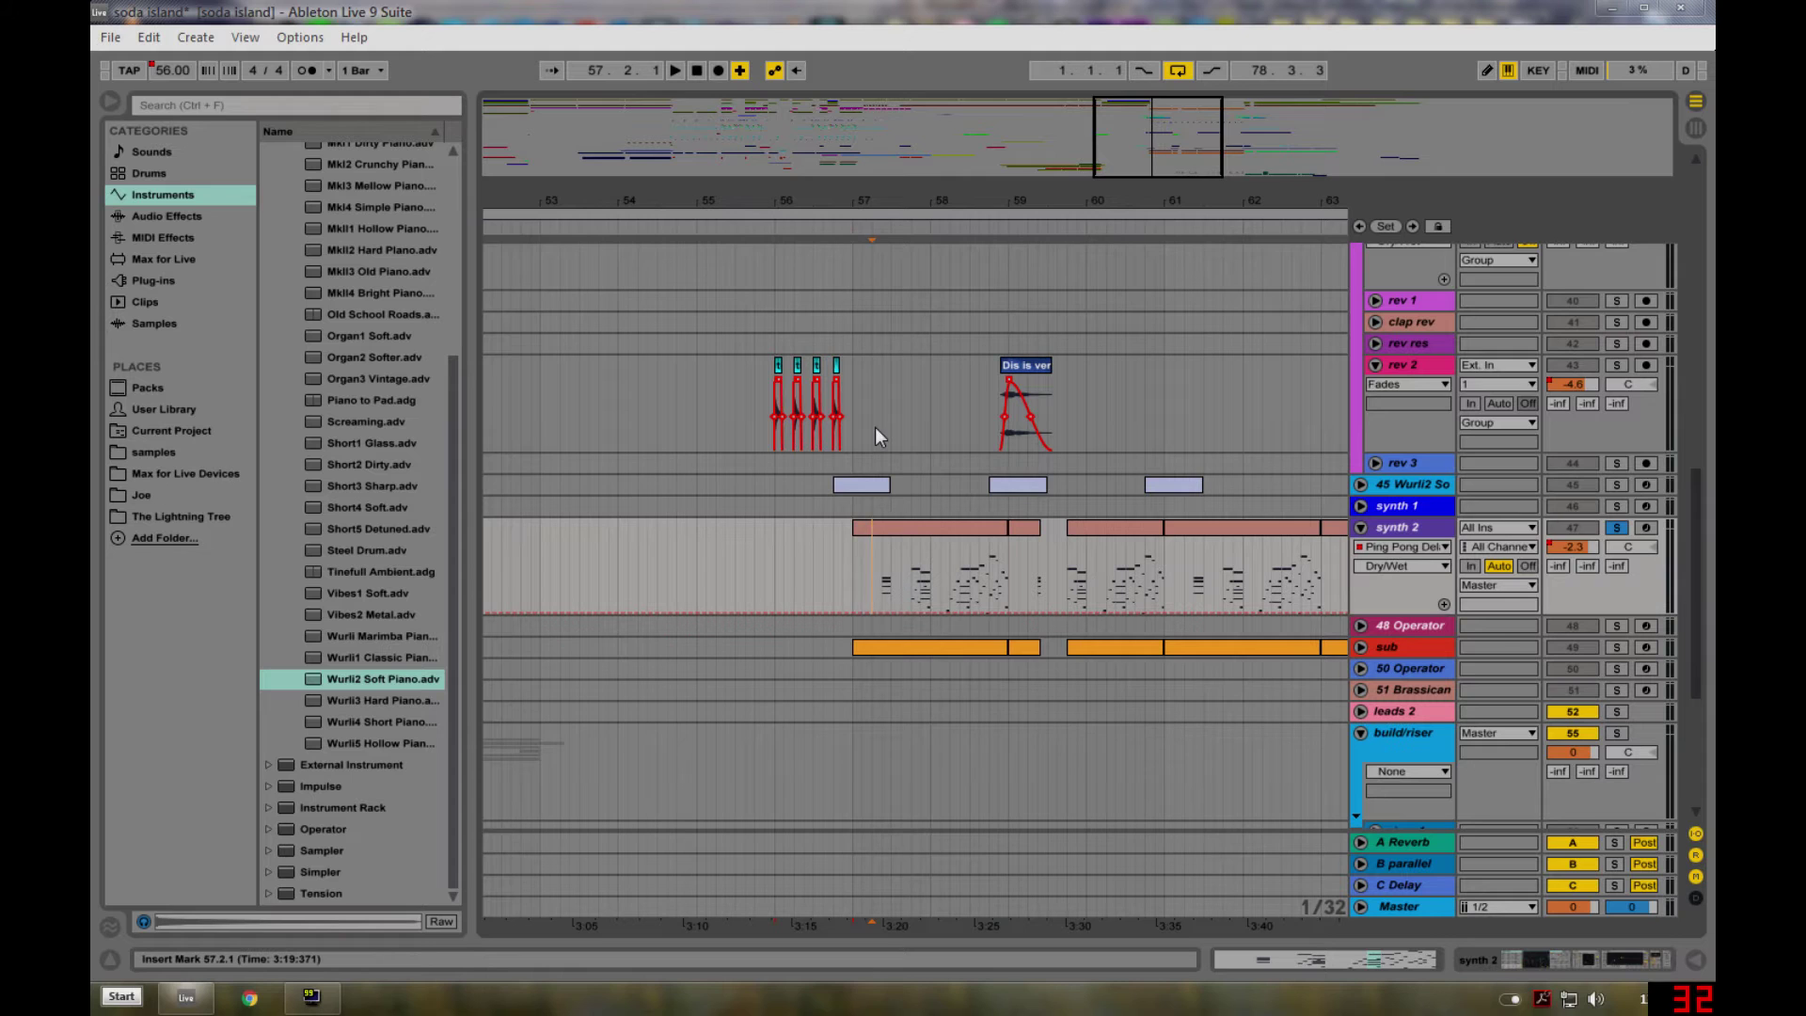
key(space)
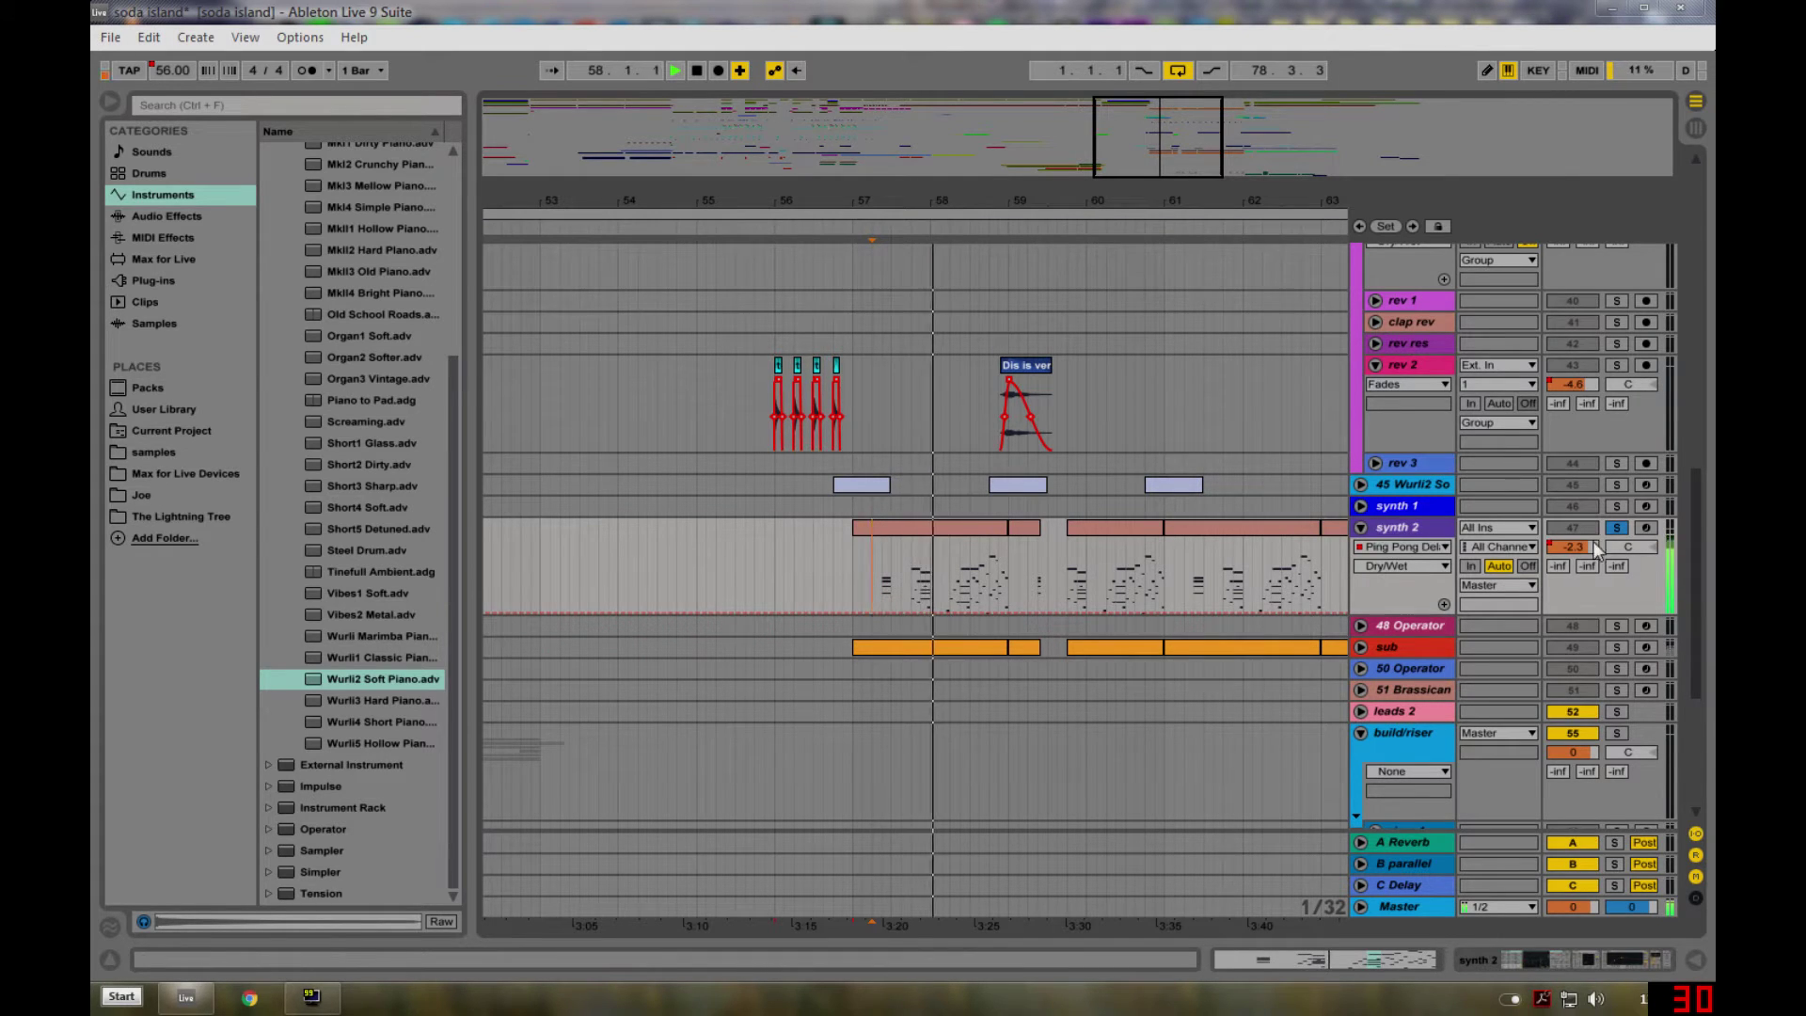
- Show the notes of synth 2's bar 57 clip in an enlarged note editor, stop playback, and place the marker at 1.2.2
click(951, 534)
double_click(952, 534)
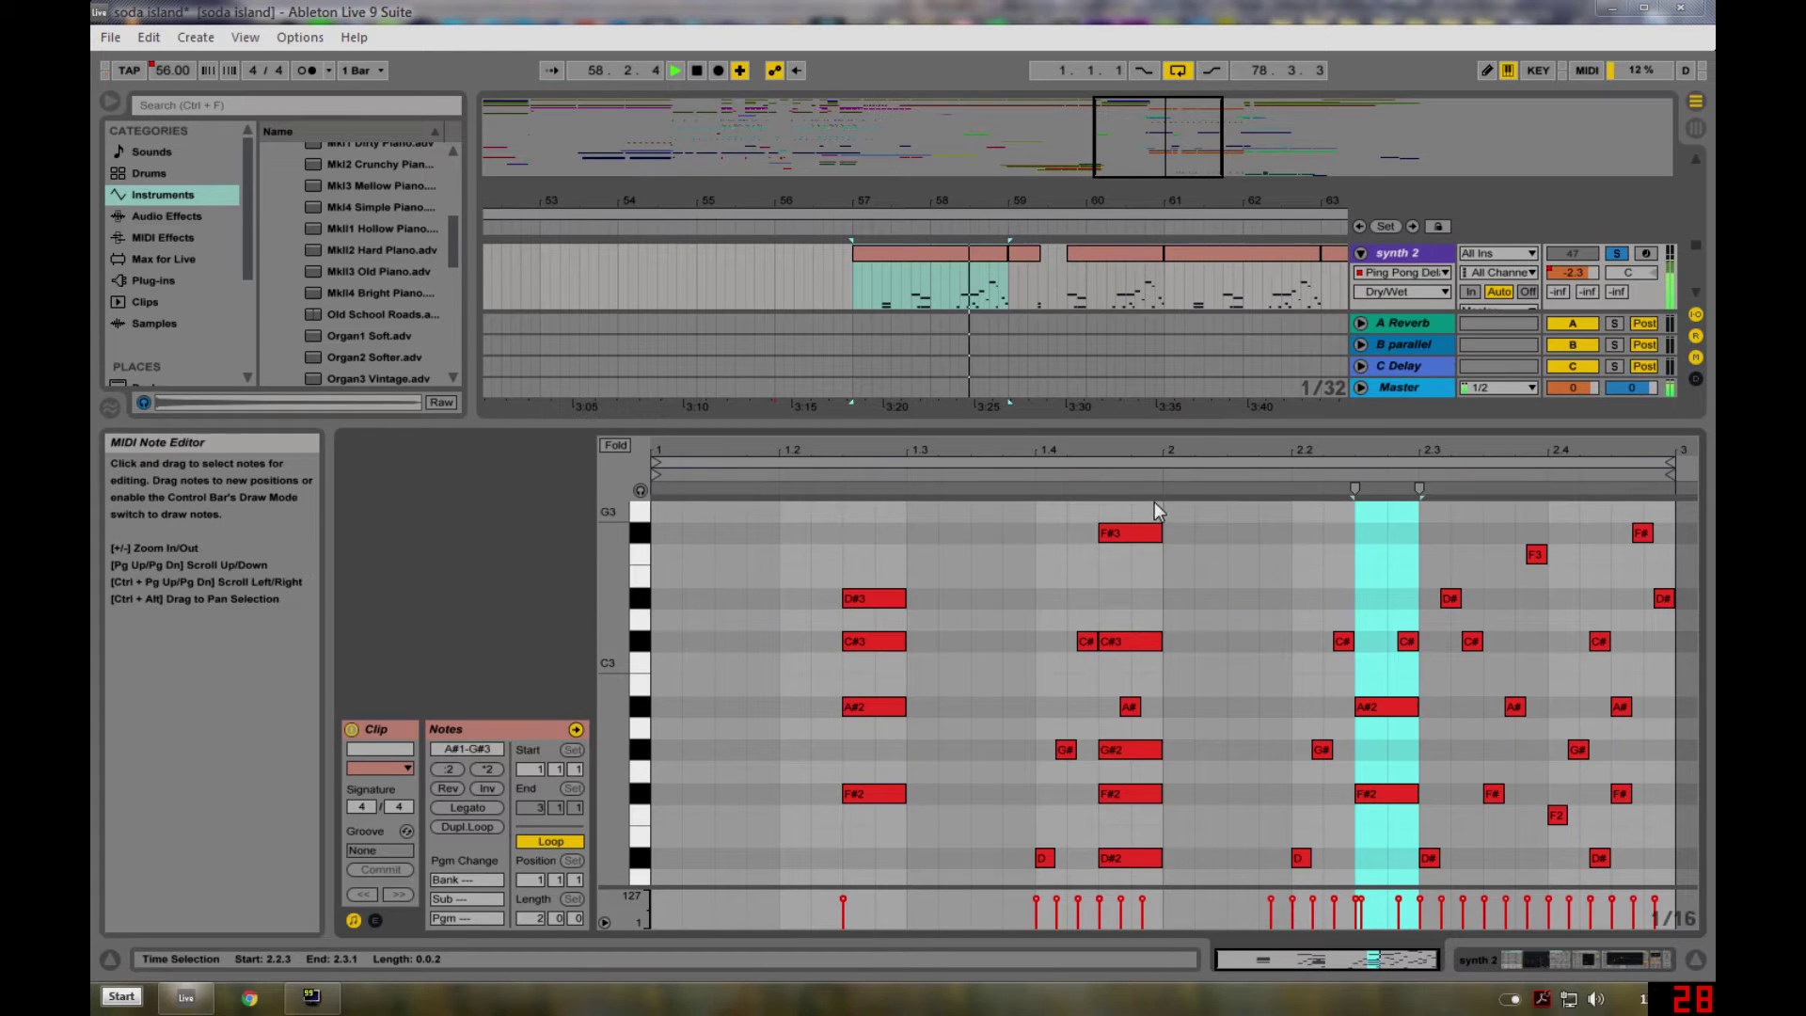
drag(1166, 379, 1173, 260)
key(space)
click(808, 550)
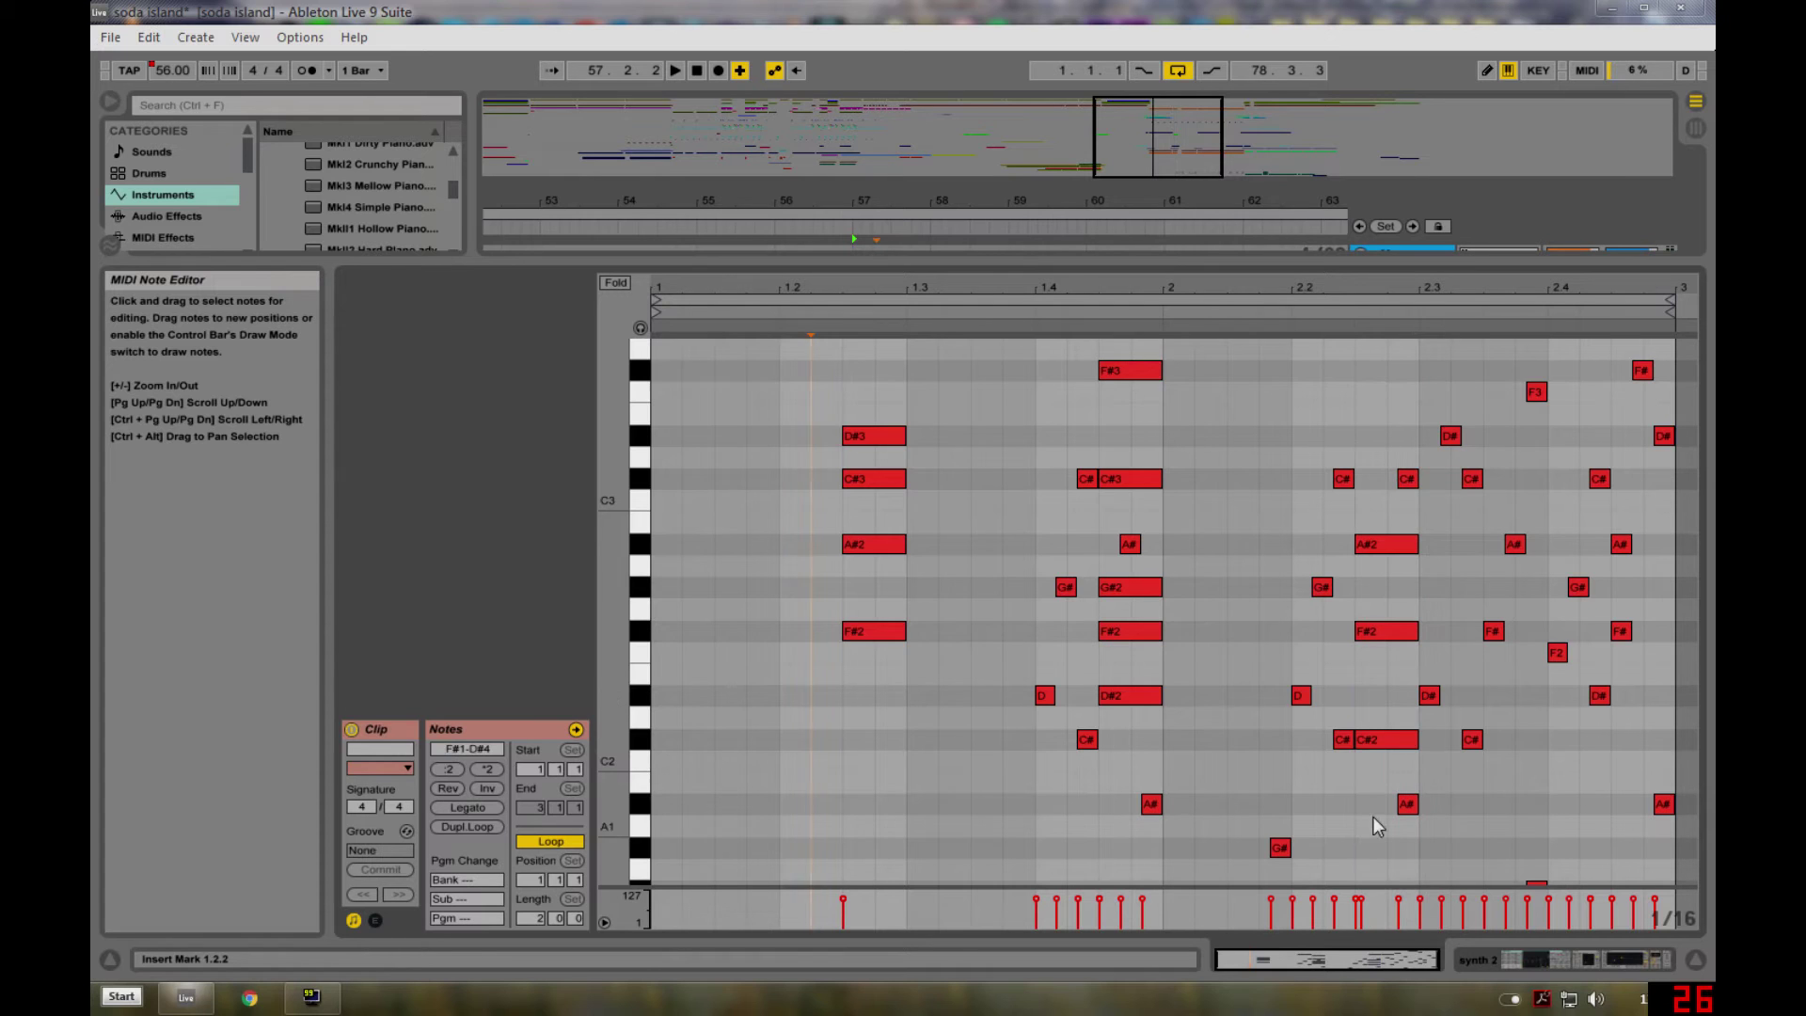
- Select the A#2, C#3 and D#3 notes of the opening chord in synth 2's clip, and close the note editor
scroll(1370, 730, down, 2)
scroll(969, 760, up, 2)
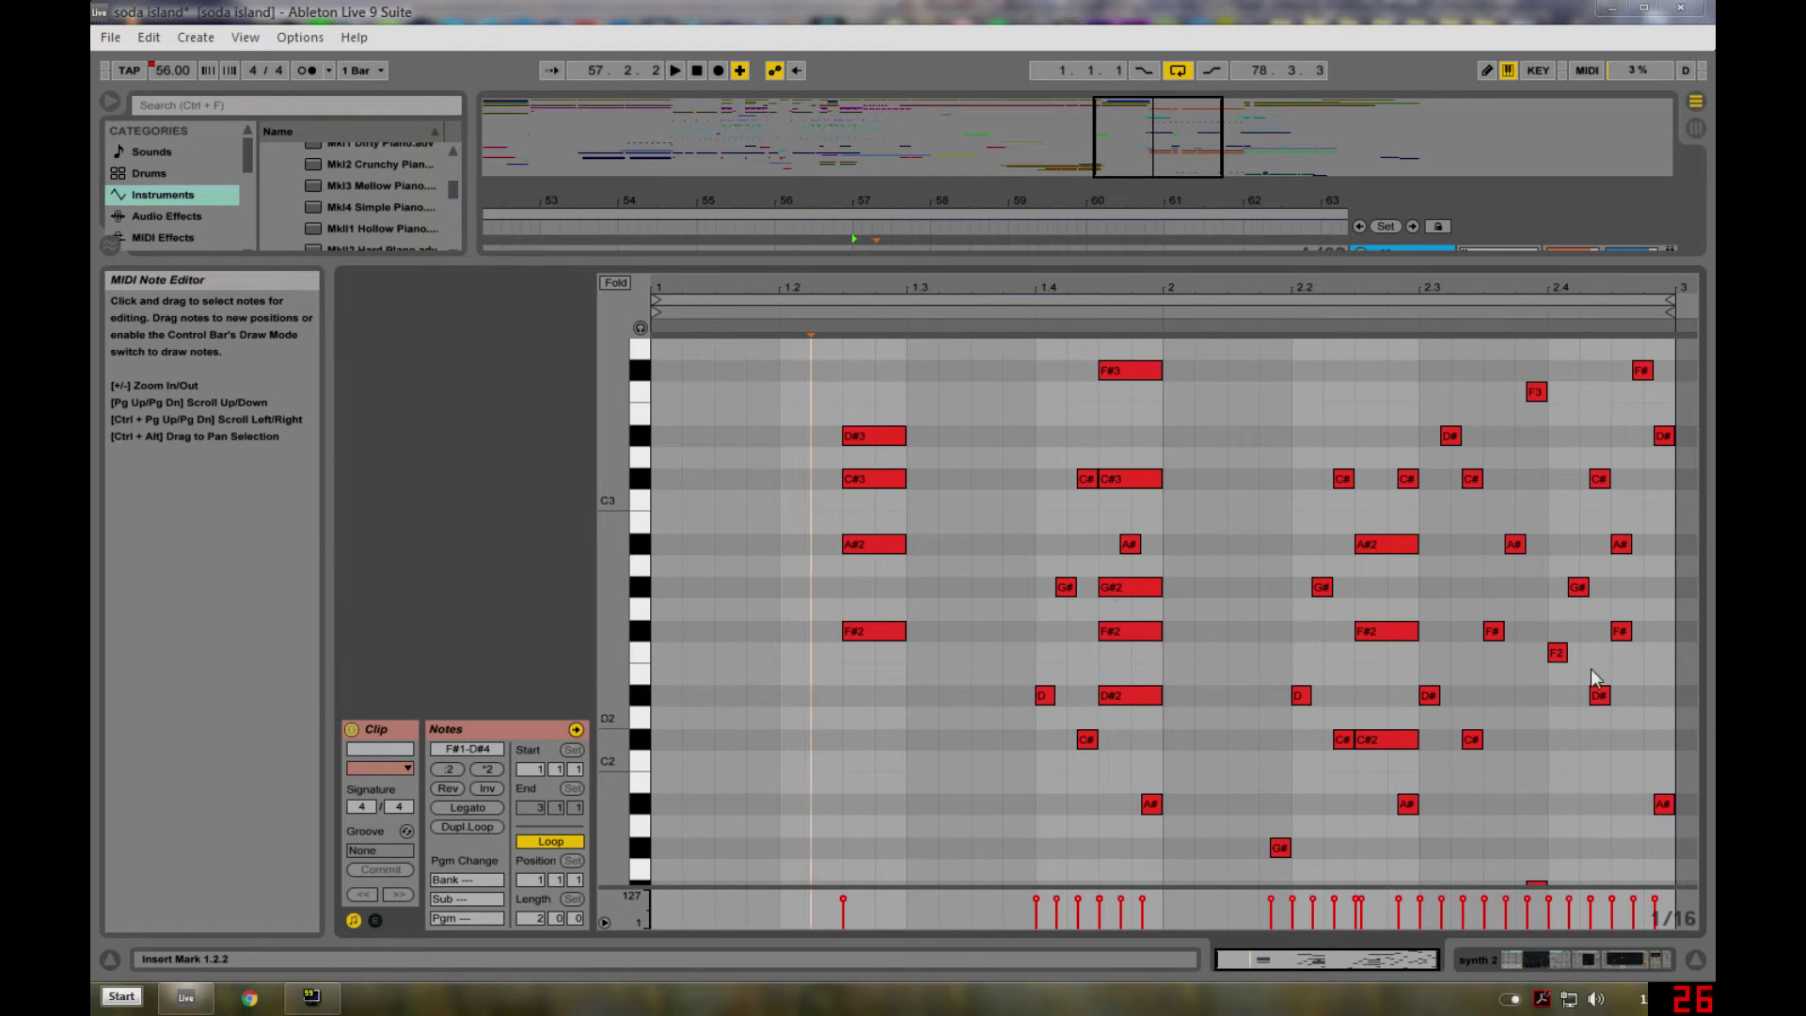
scroll(934, 675, up, 1)
click(863, 674)
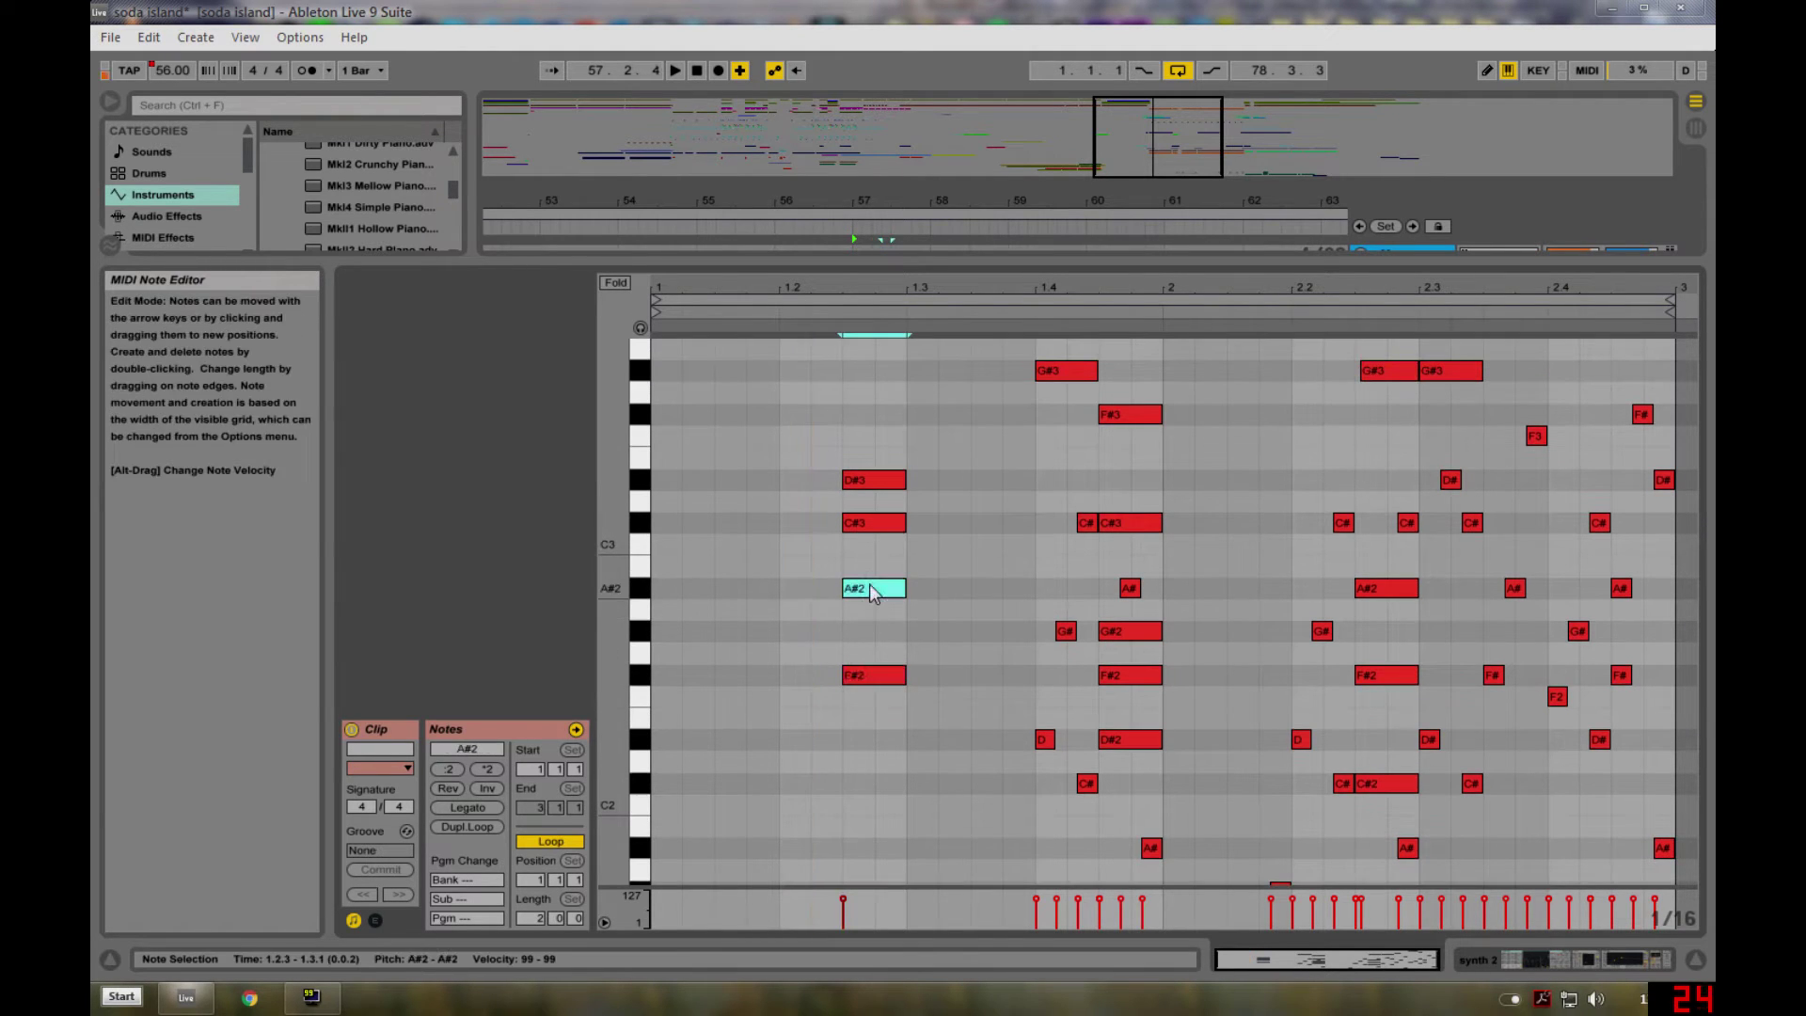
drag(815, 432, 917, 611)
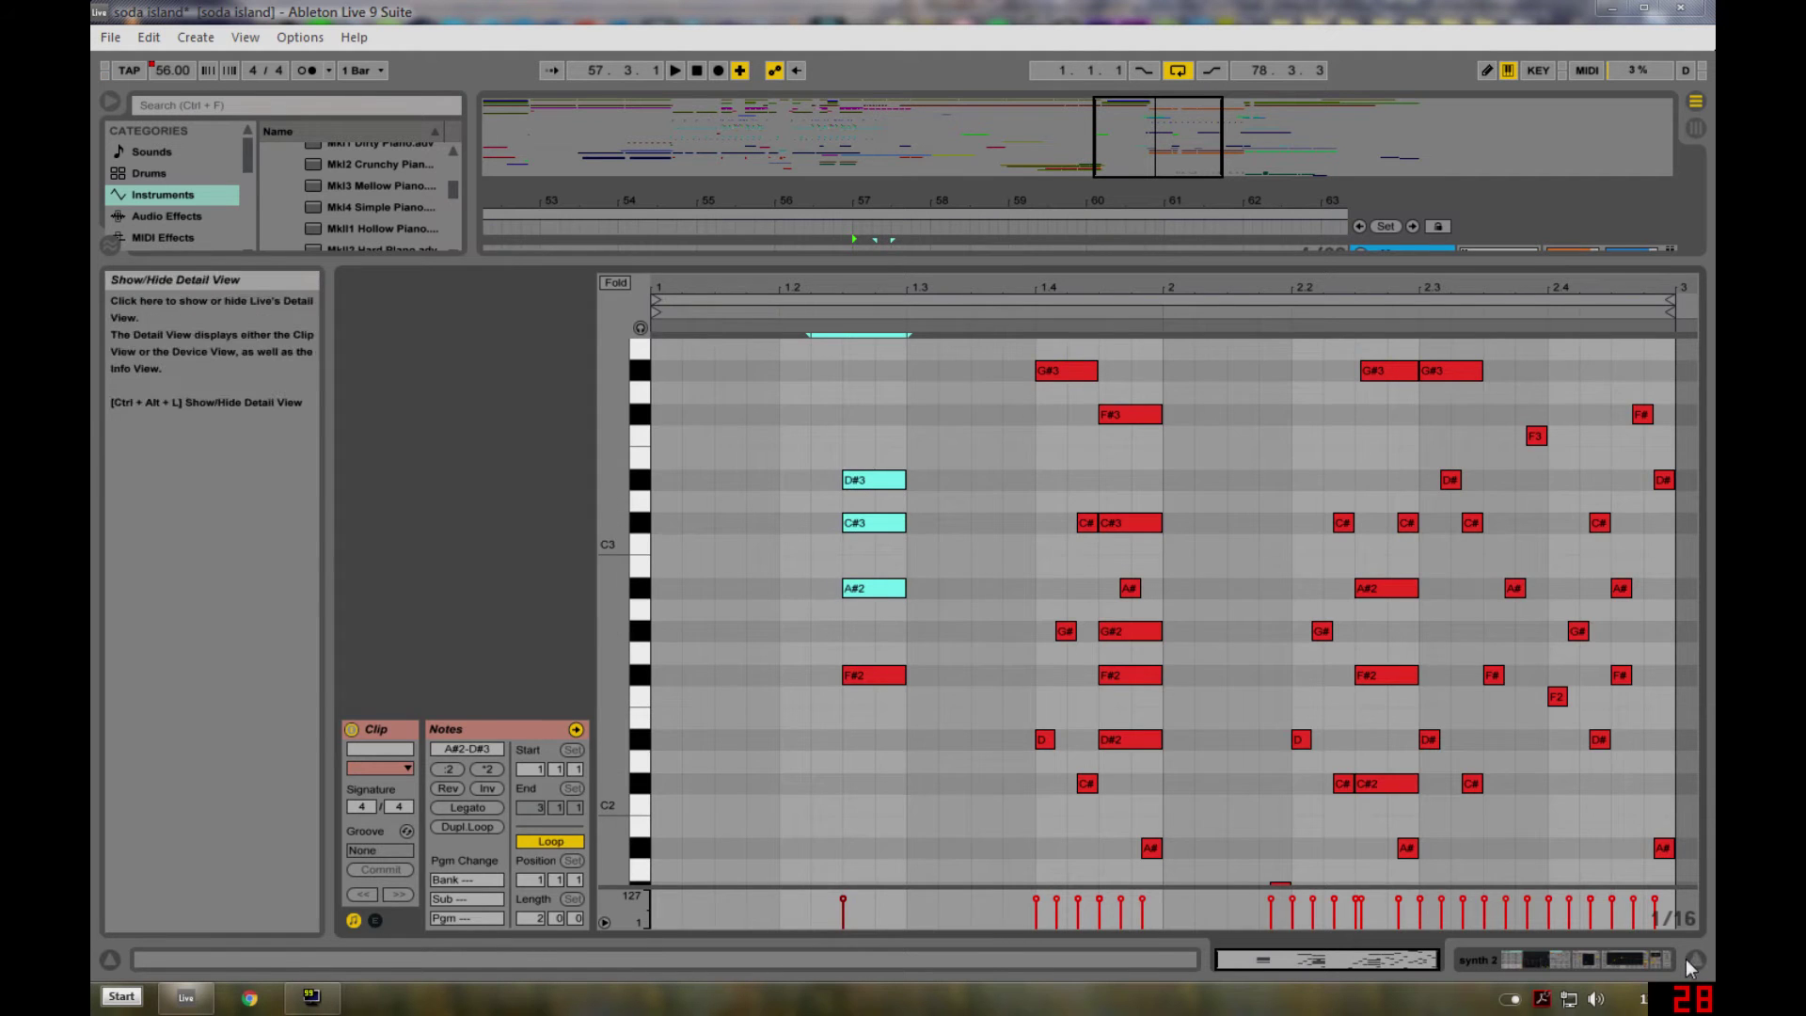
click(1694, 959)
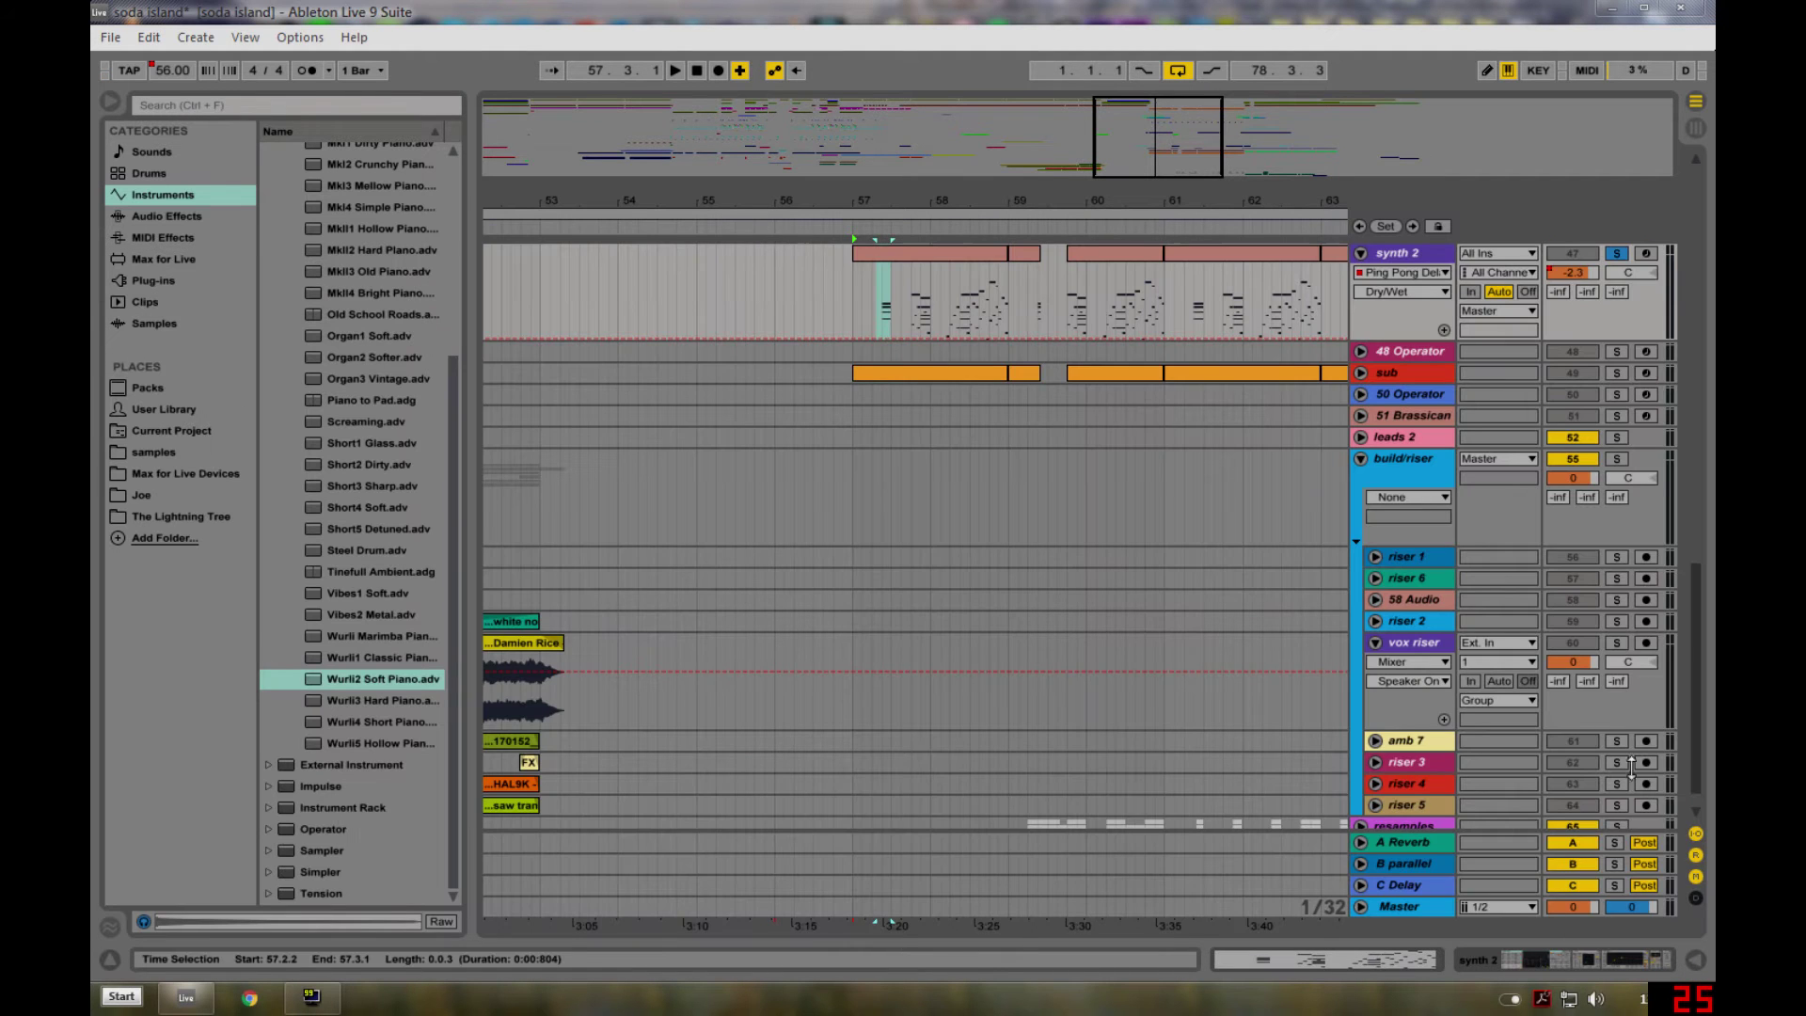
- Unfold and solo the sub track, select its clip starting at bar 57, and play it
click(1425, 372)
key(Right)
click(1617, 374)
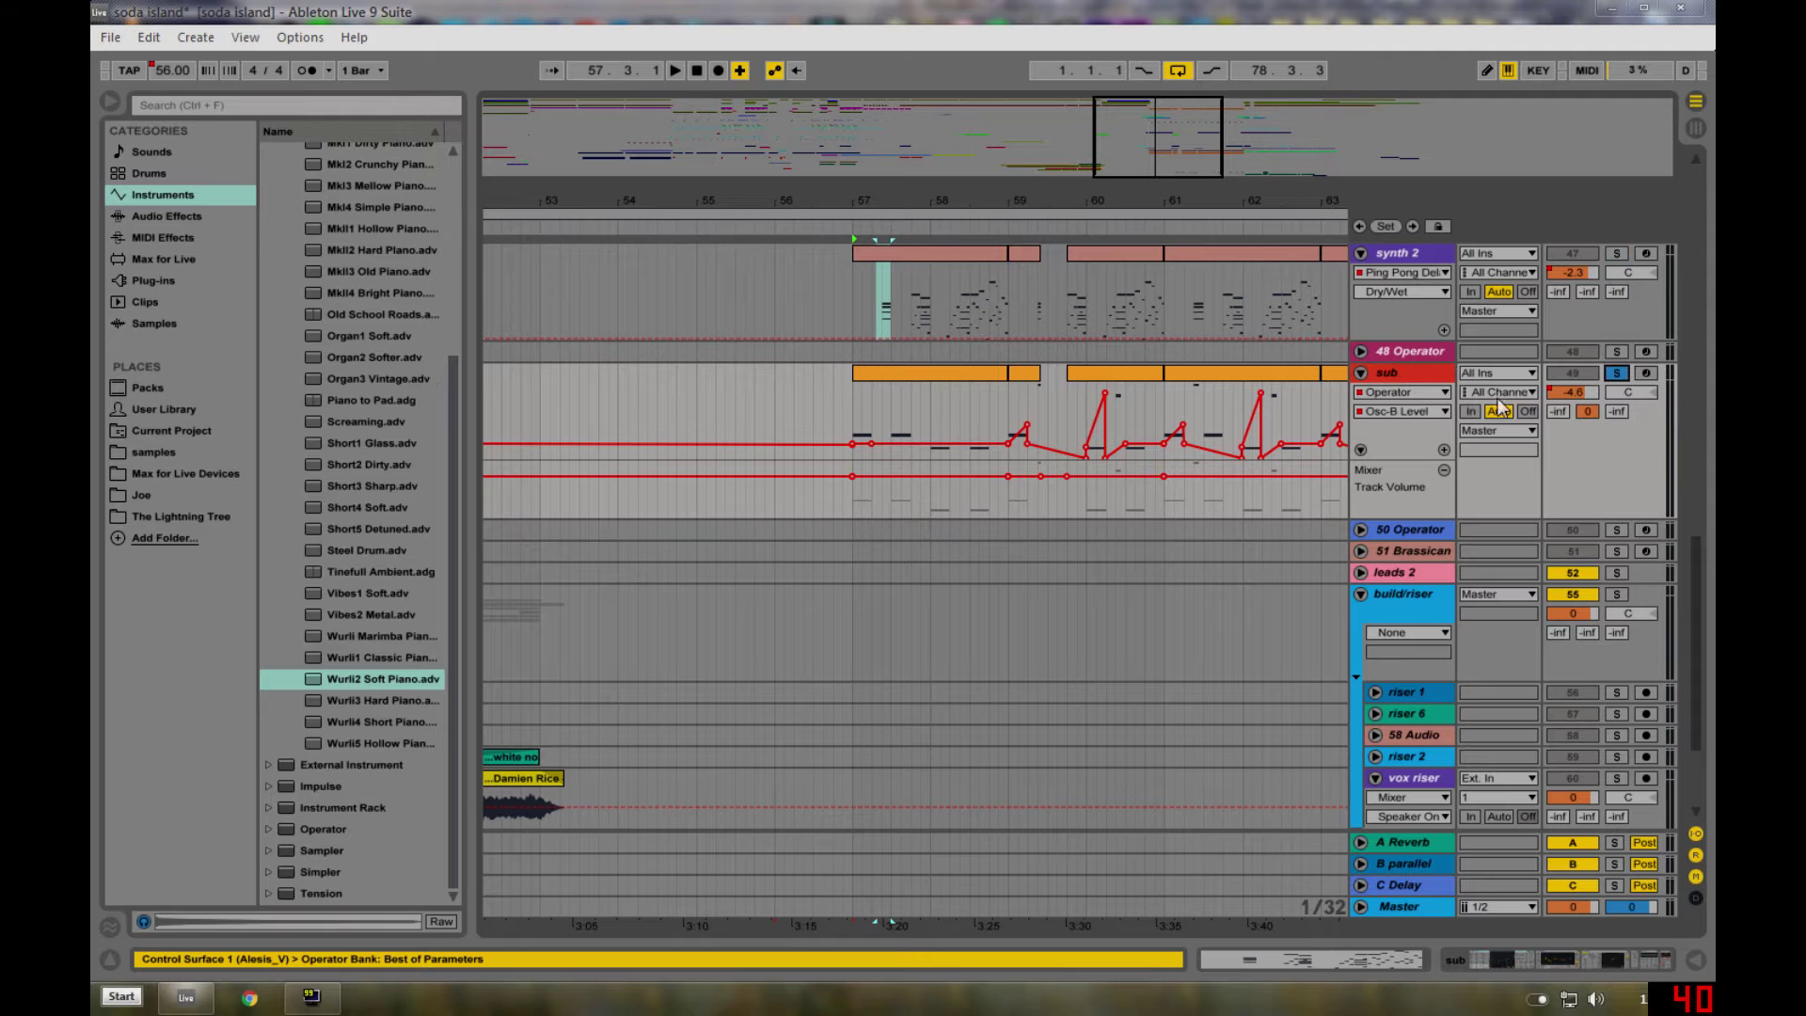
click(911, 376)
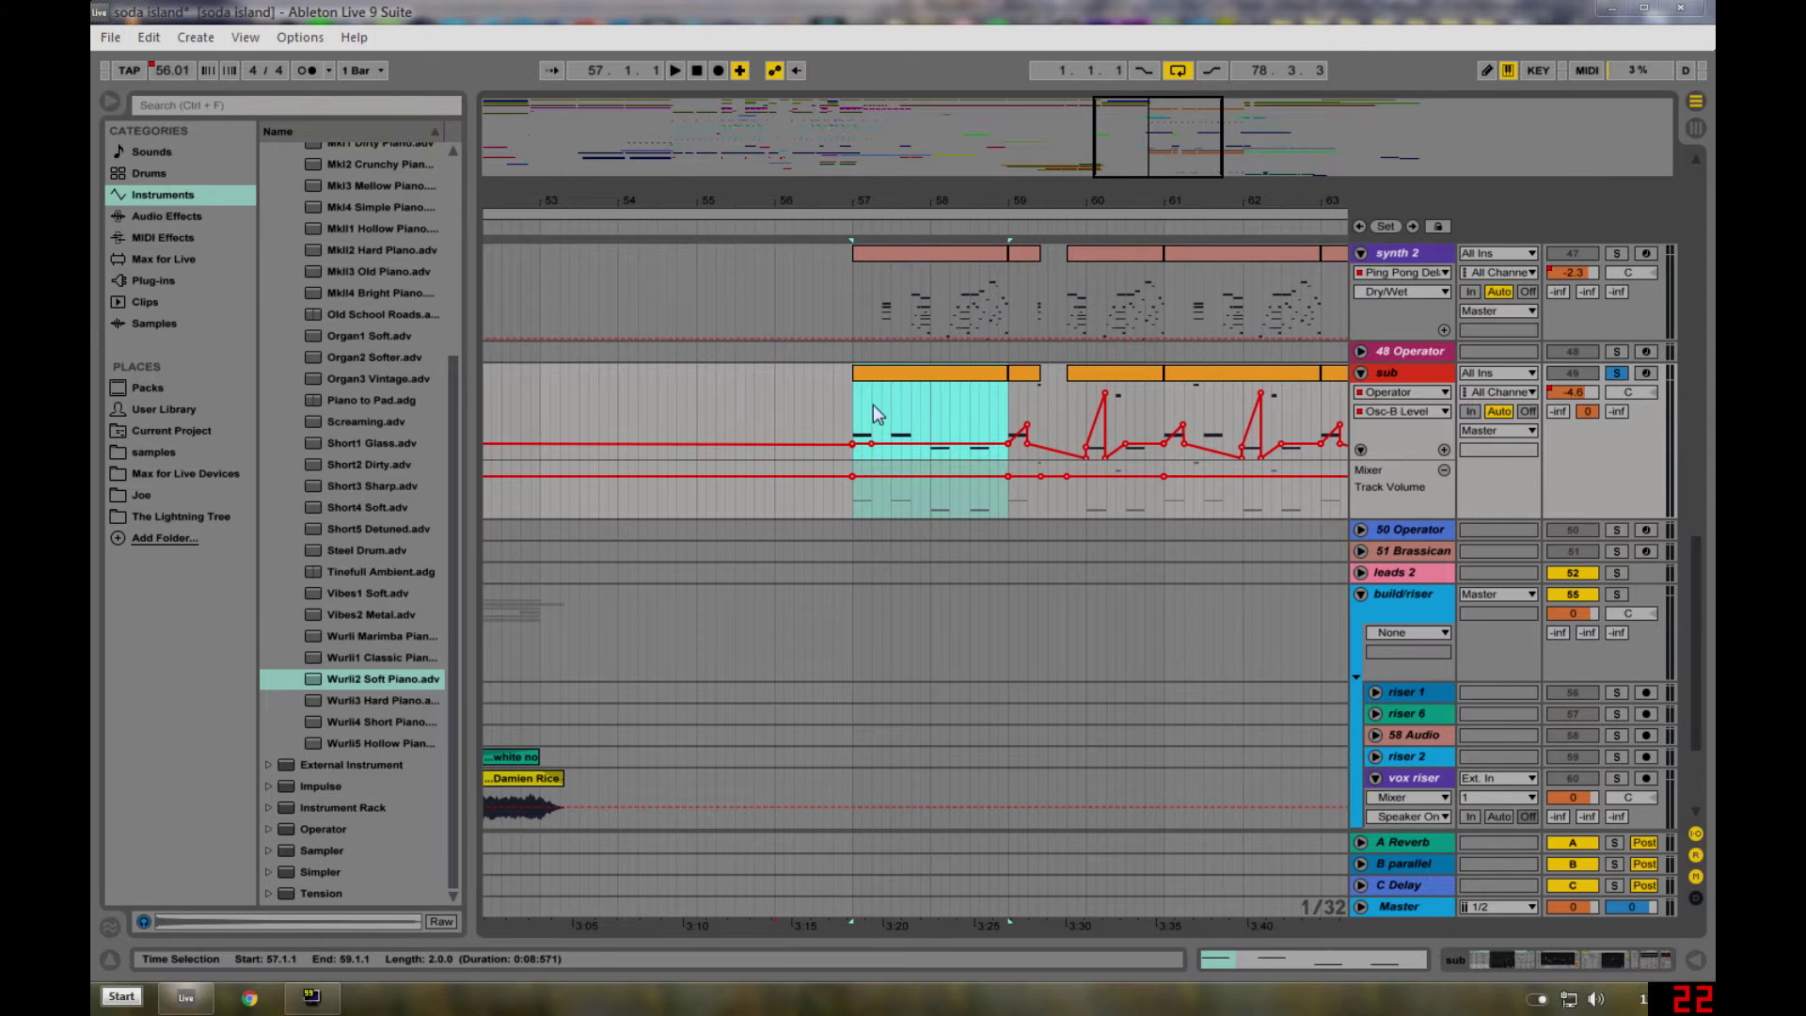
key(space)
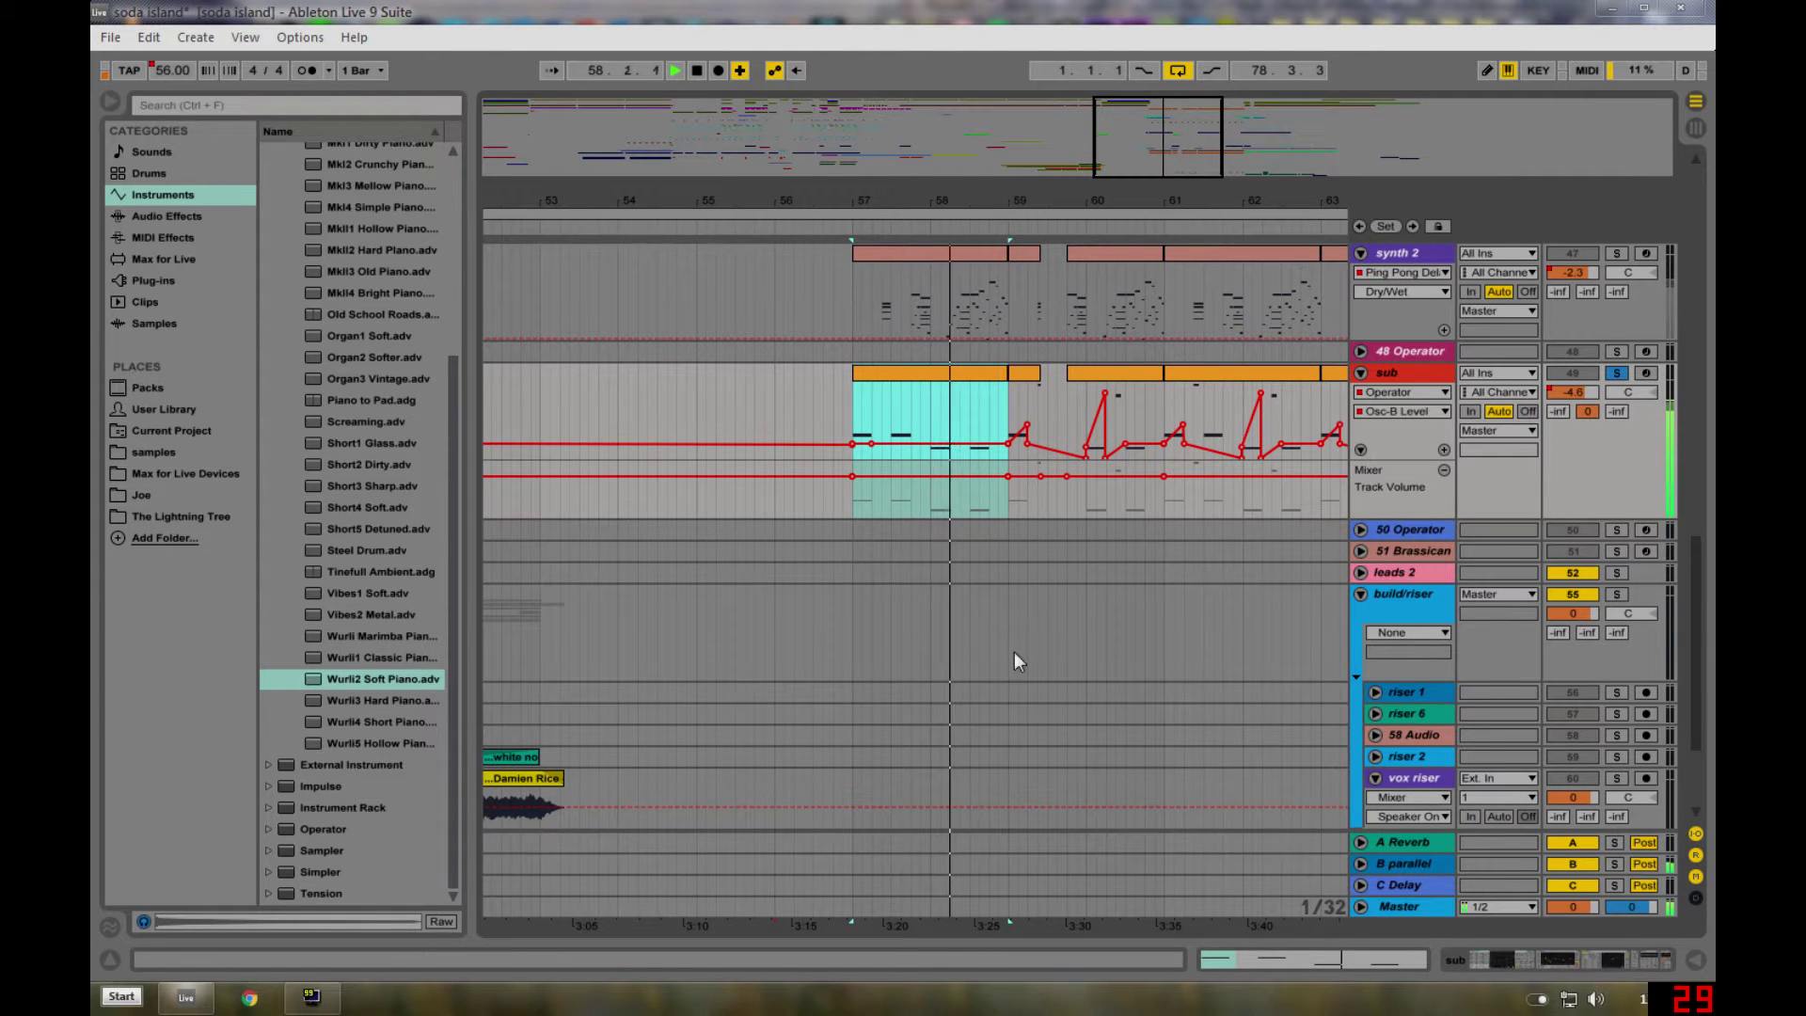
- Show the end of the sub track's device chain and select the Auto Pan device
click(1588, 963)
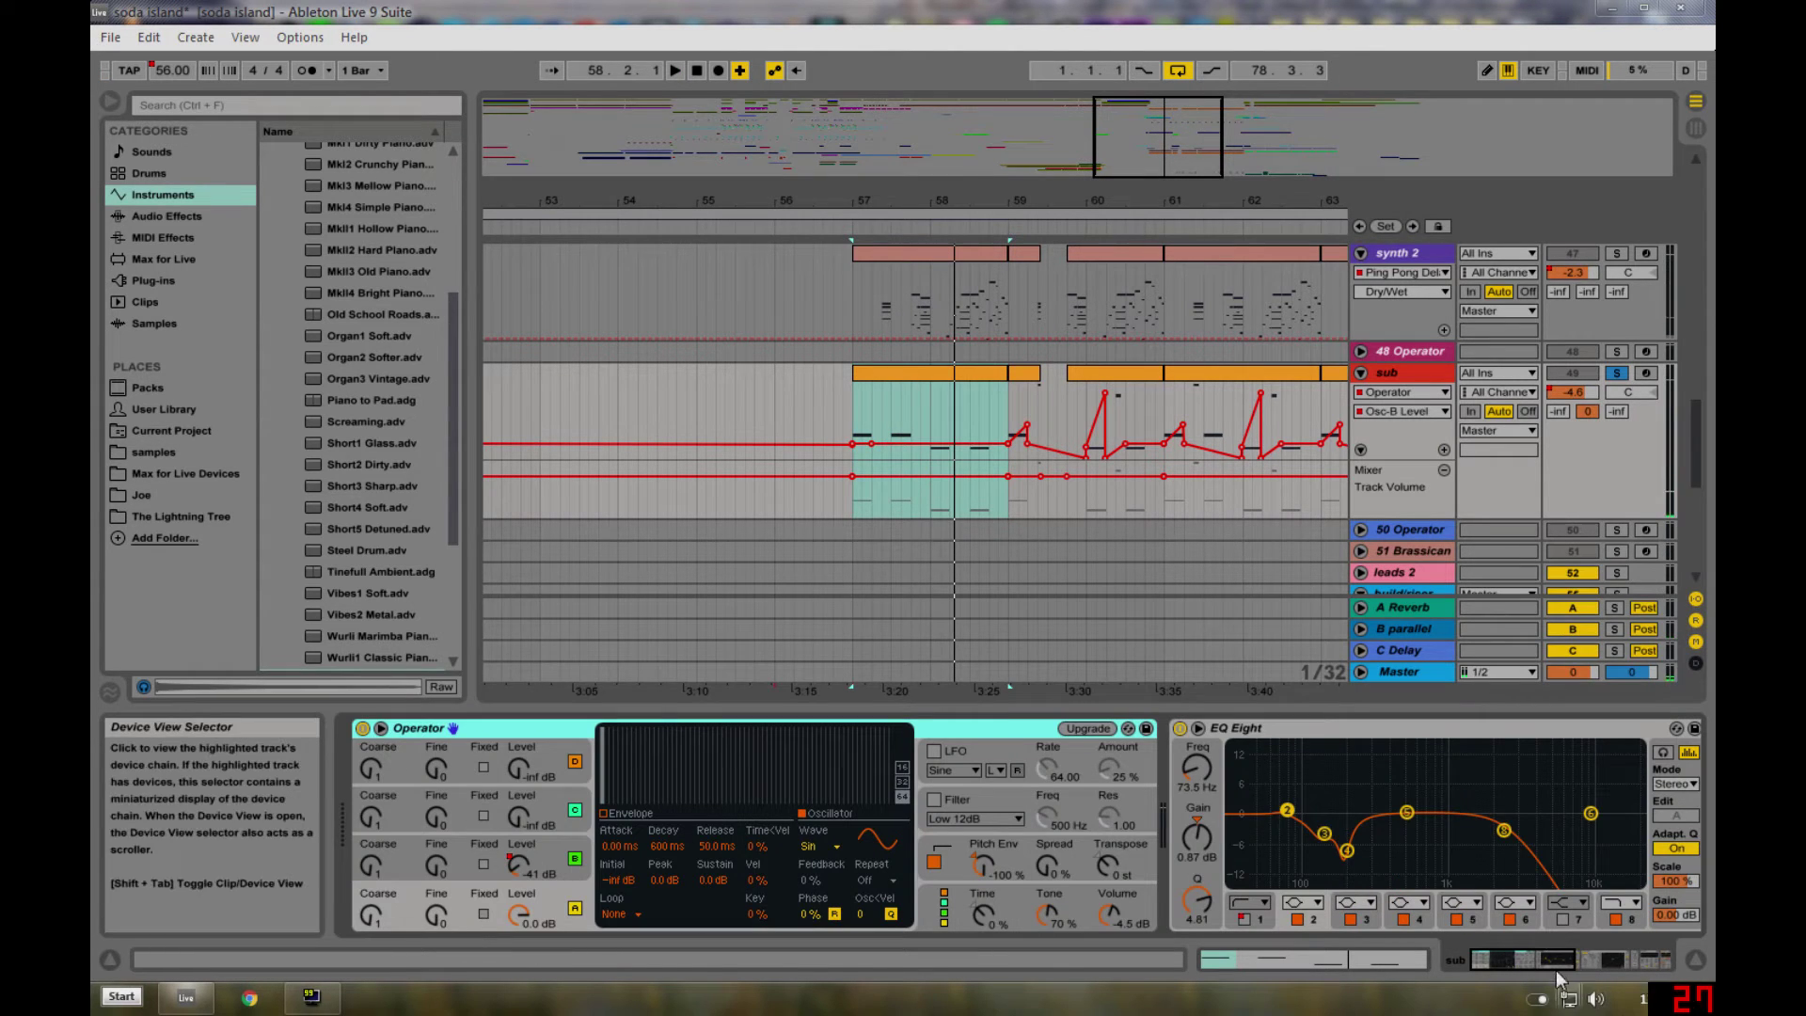
drag(1587, 964, 1669, 959)
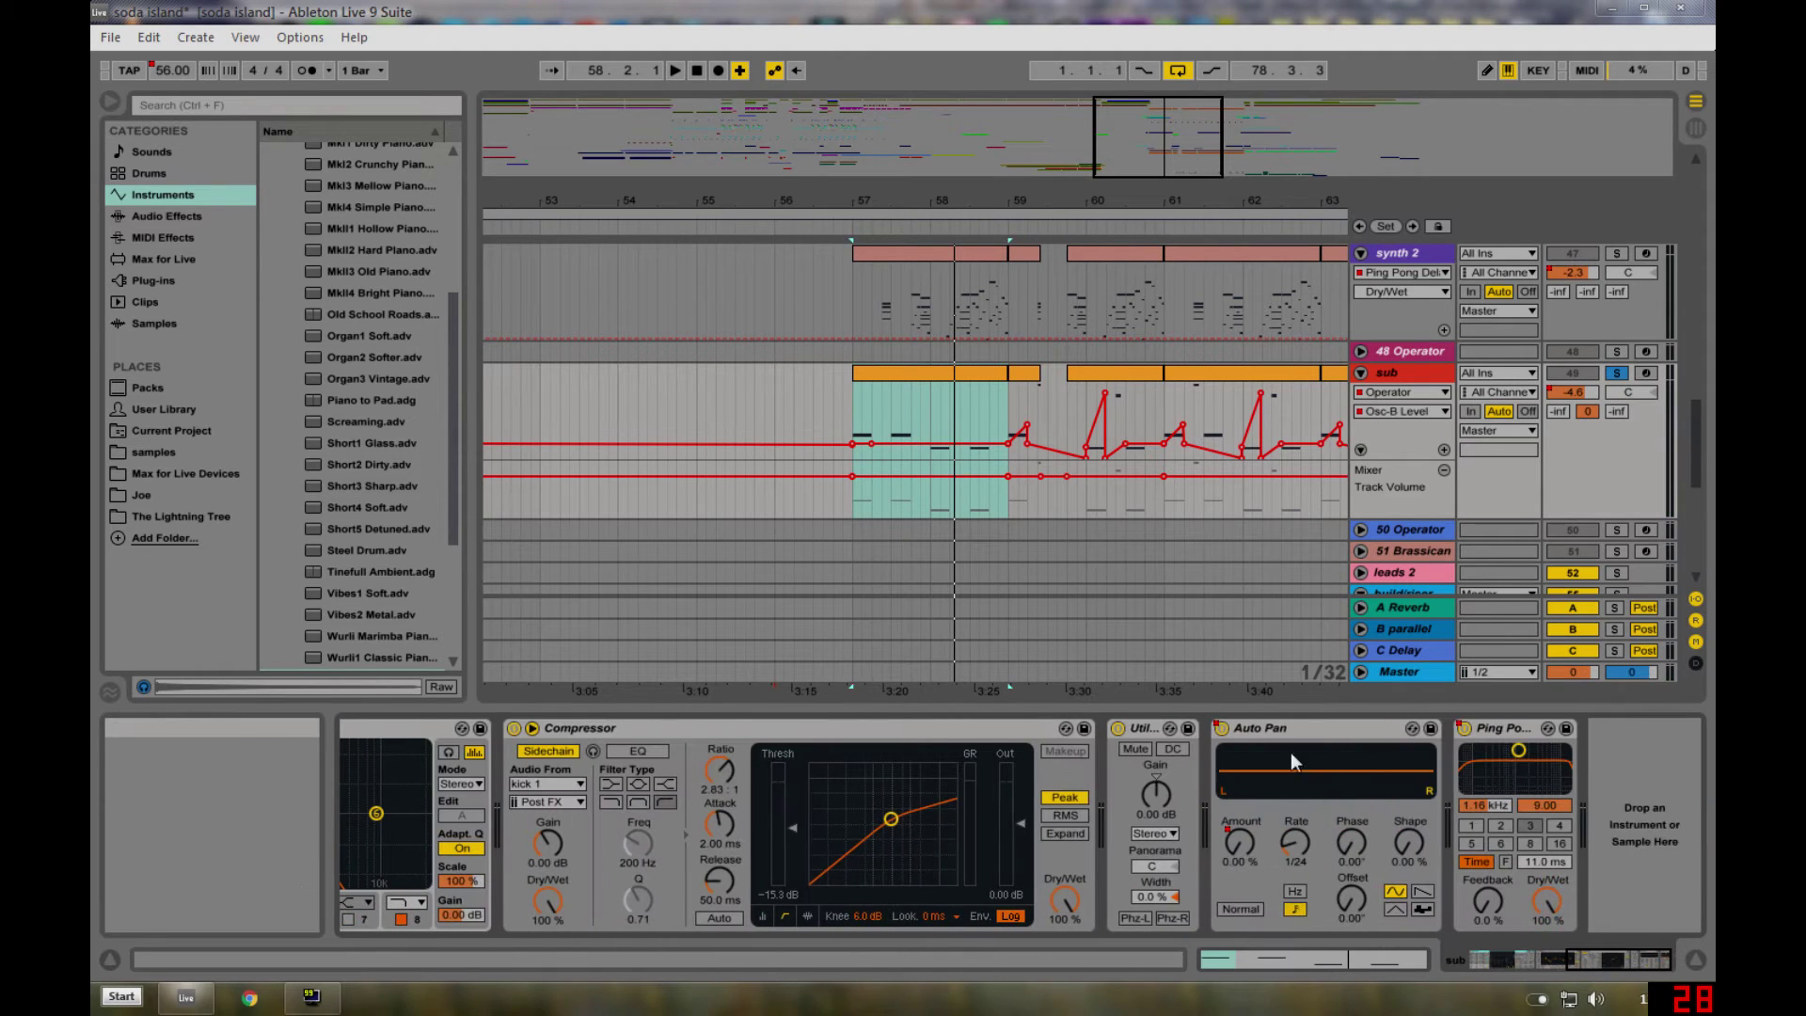
click(1329, 743)
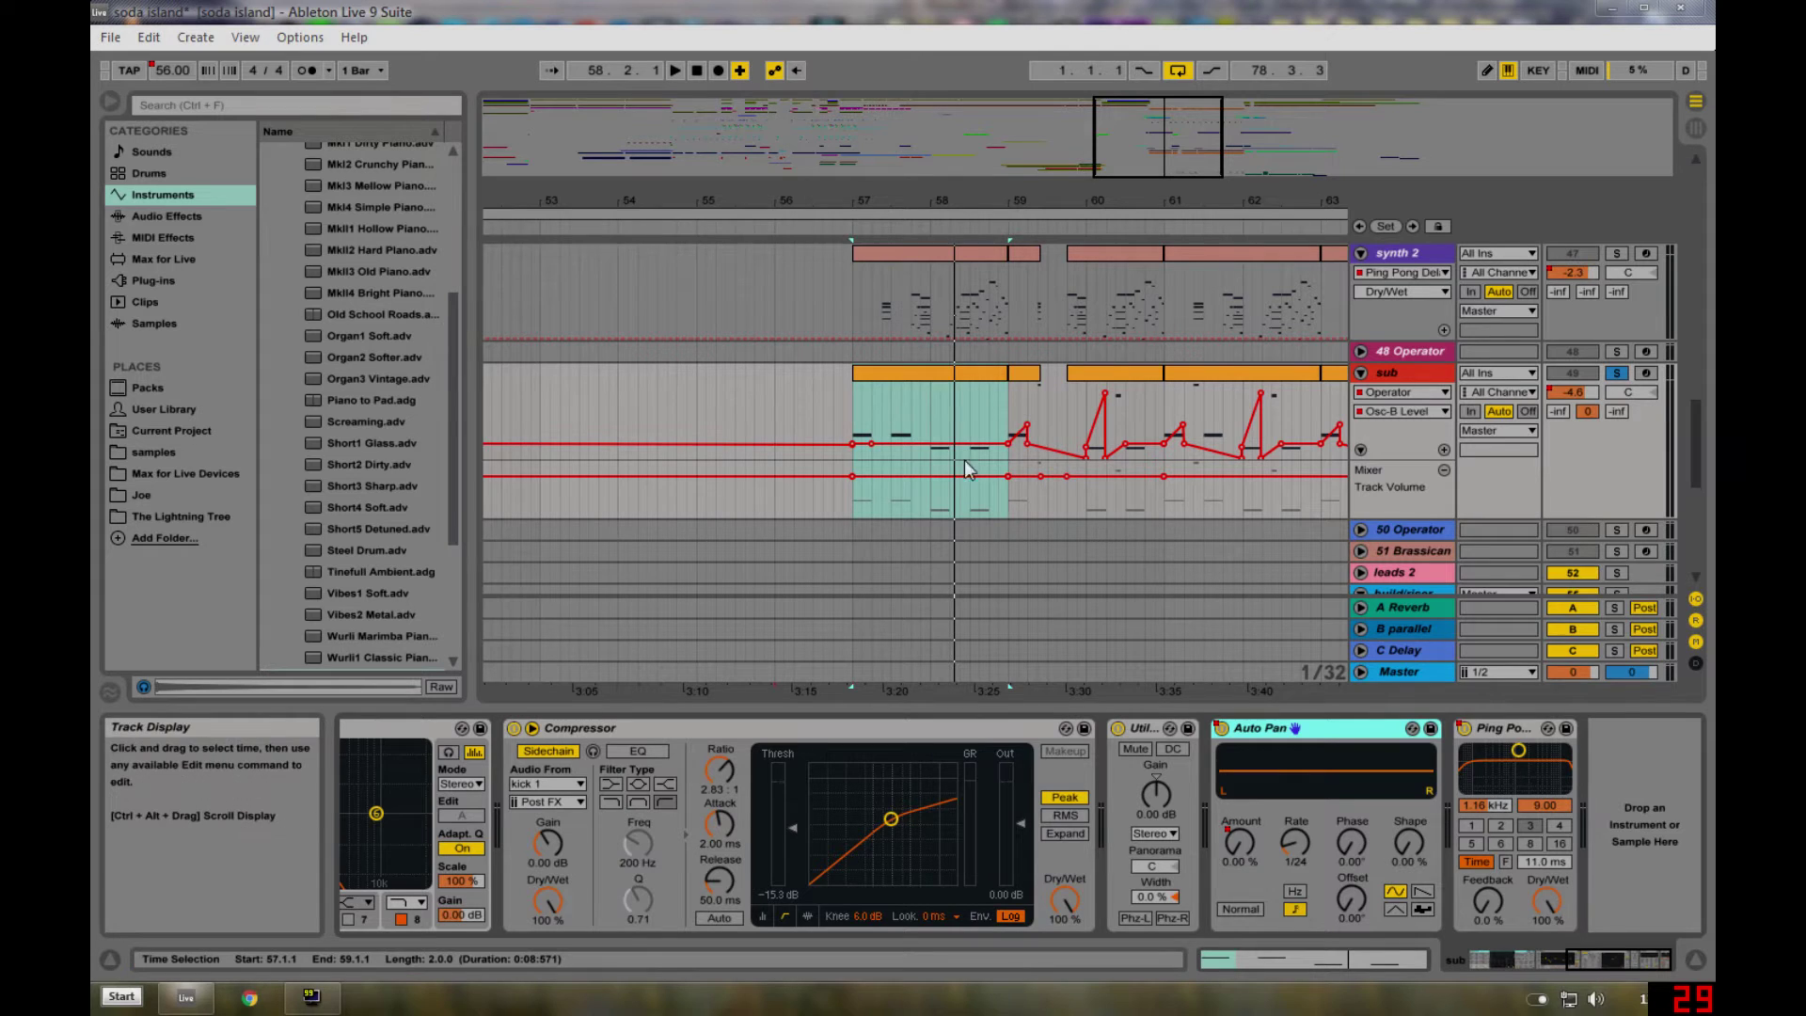
- Play the soloed sub from 57.4.3 to audition its Auto Pan effect, and stop playback
key(space)
click(921, 408)
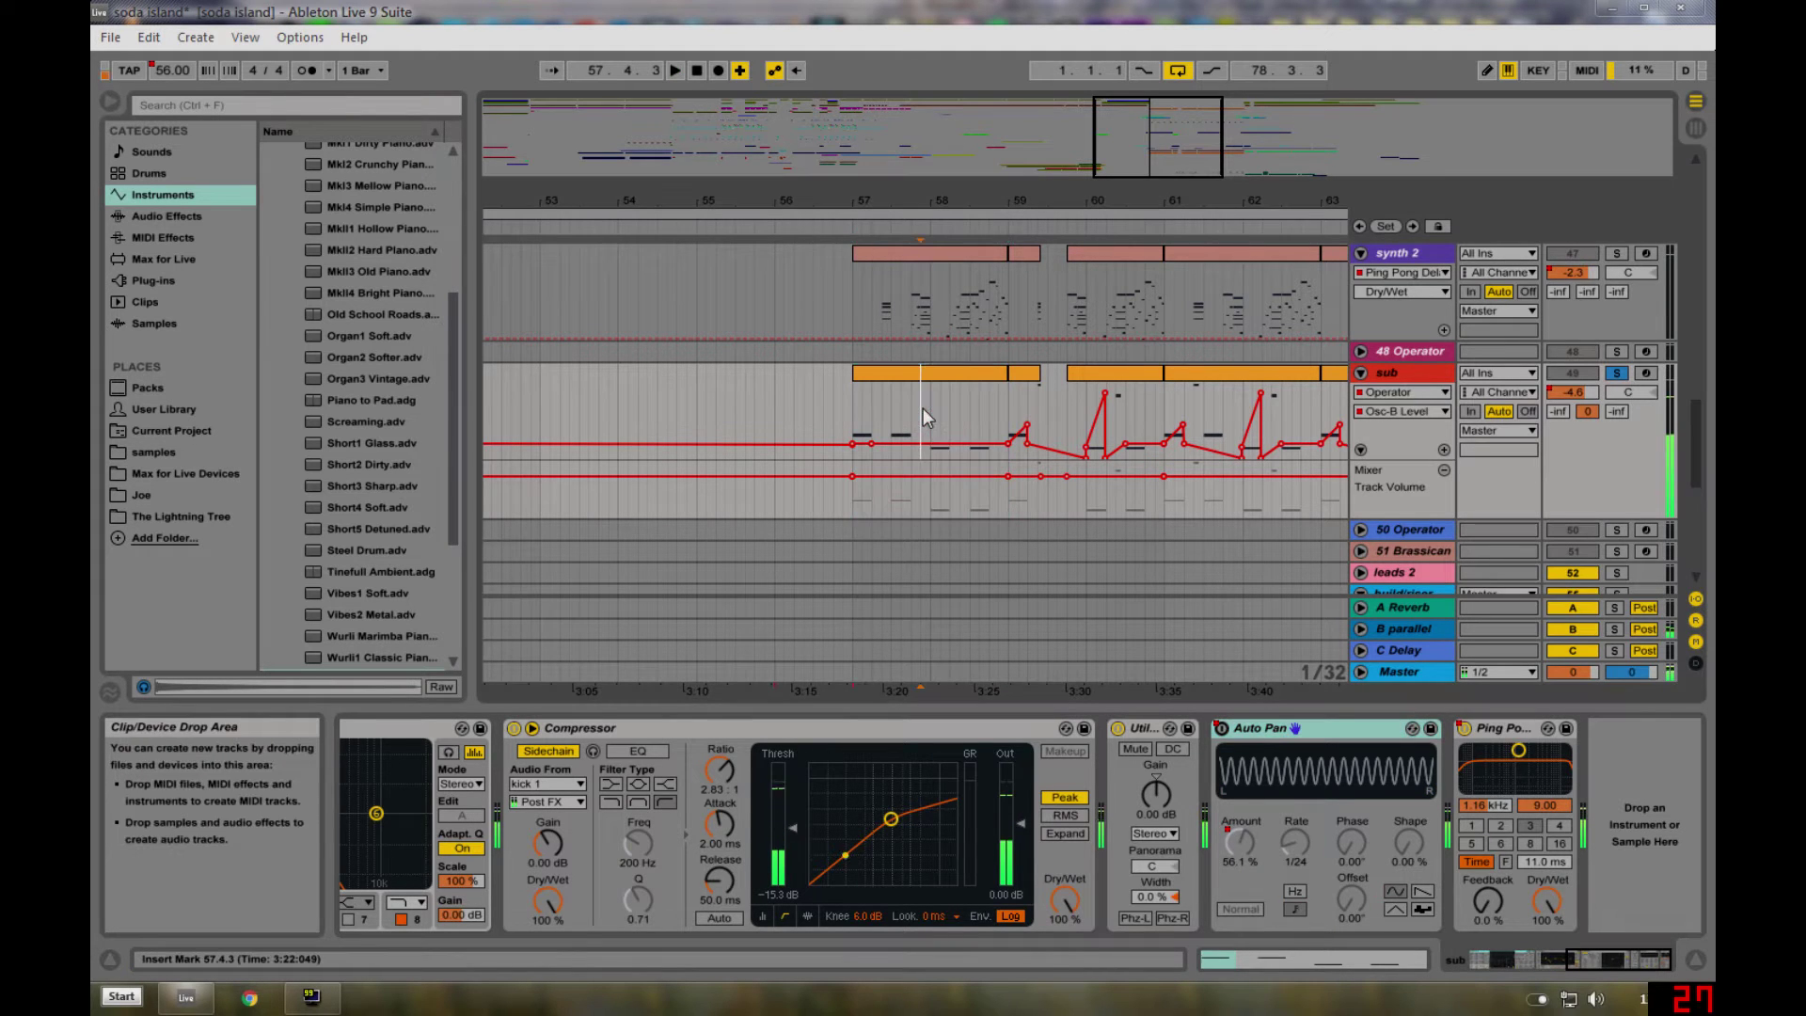
drag(1241, 840, 1255, 839)
key(space)
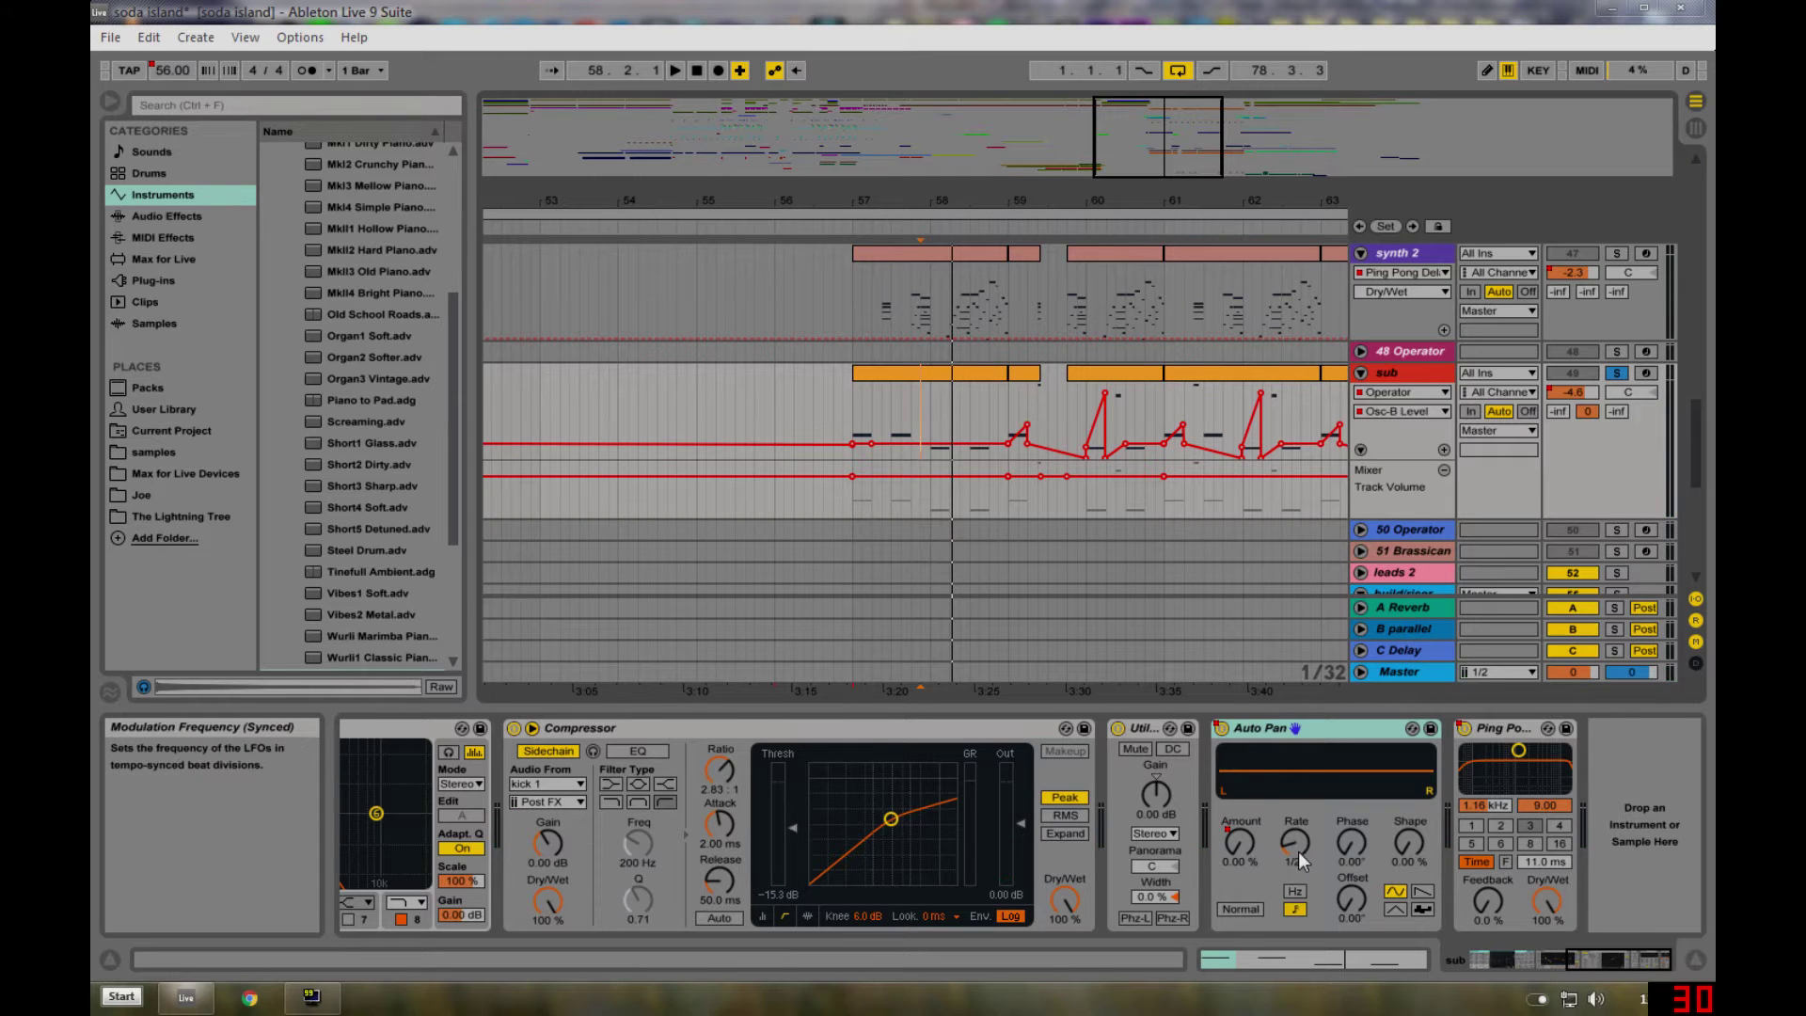
- Show the sub's Auto Pan rate and amount automation in turn, and place the marker at 56.4.4
click(1299, 858)
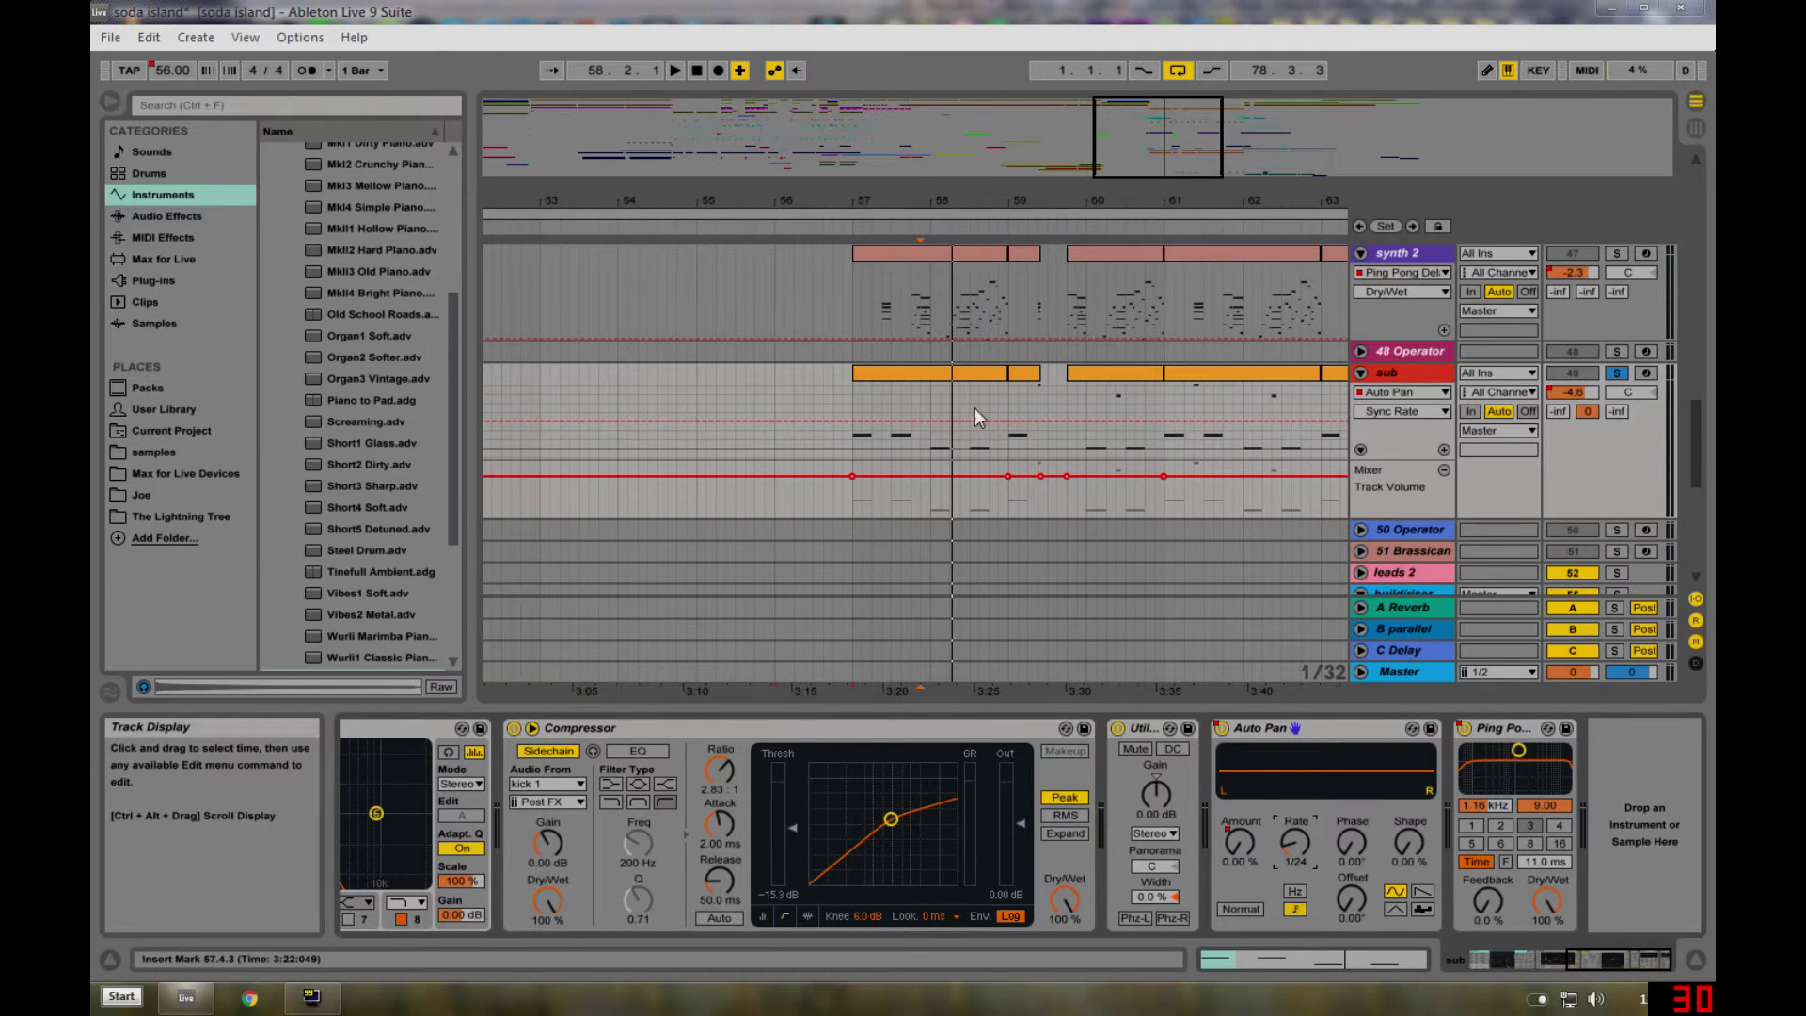
drag(1063, 206, 975, 210)
click(1244, 835)
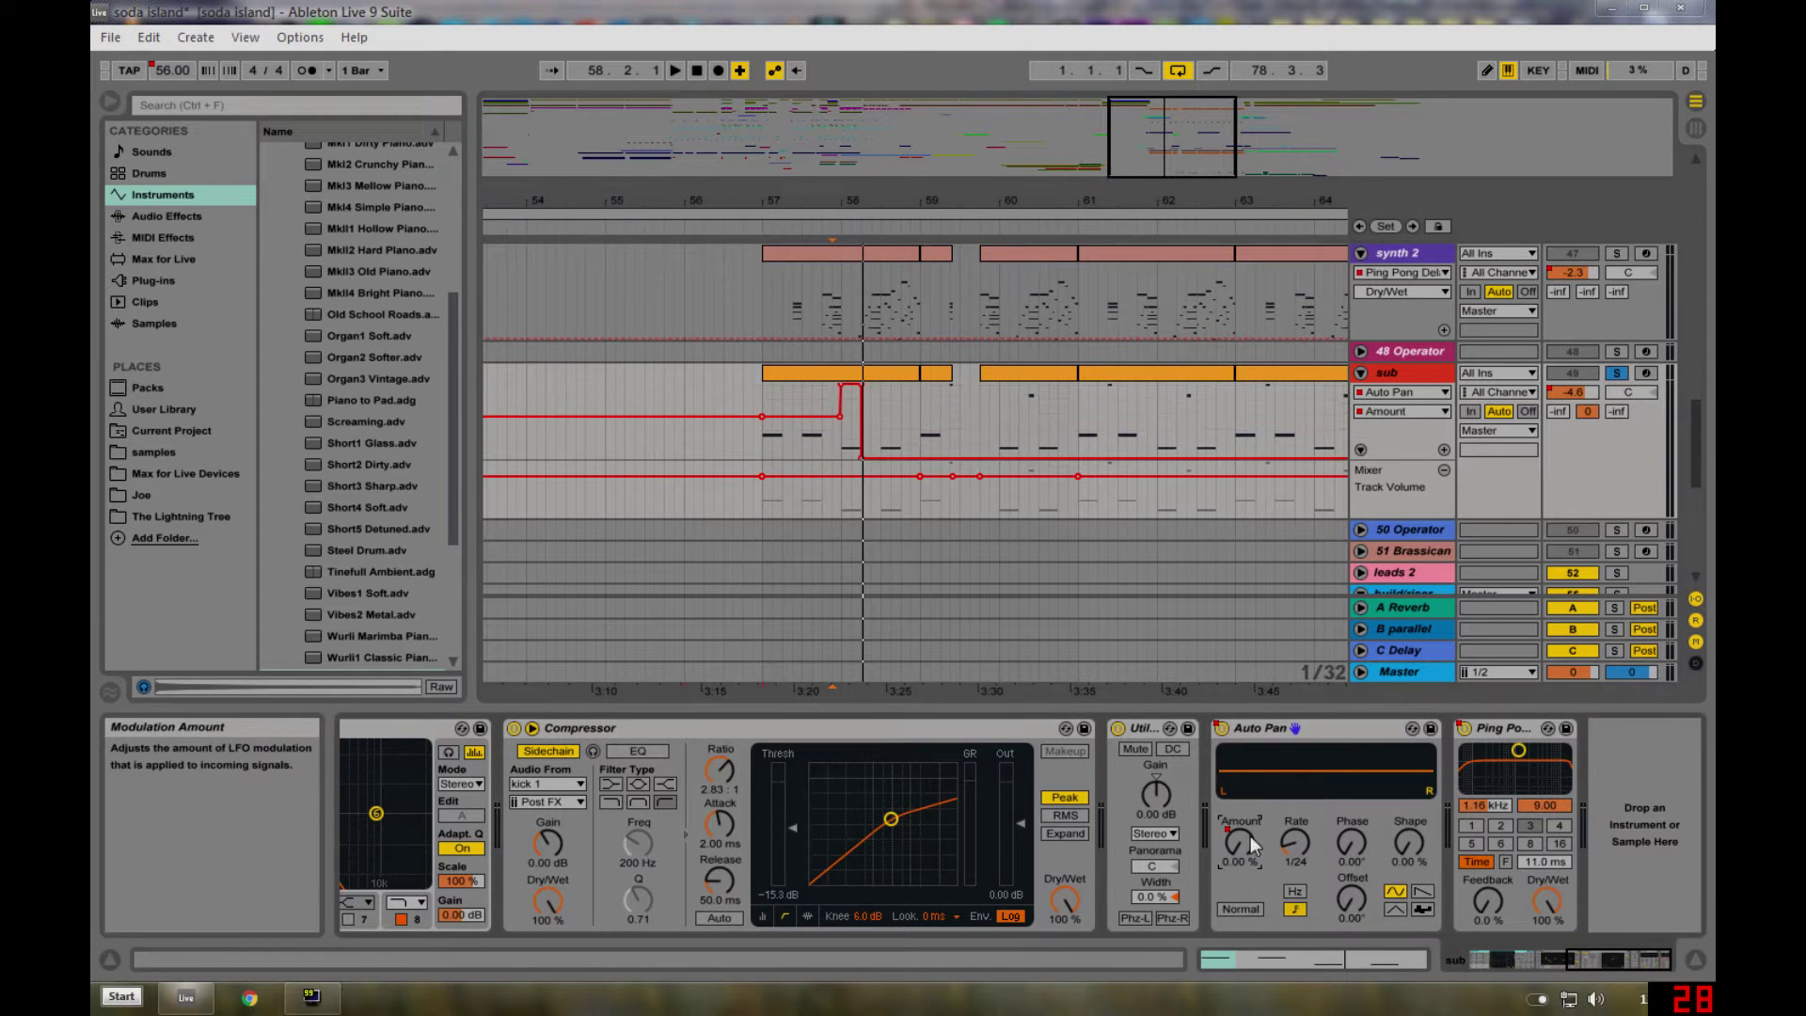
mouse_move(1111, 201)
mouse_down()
mouse_move(649, 202)
mouse_move(1129, 201)
mouse_up()
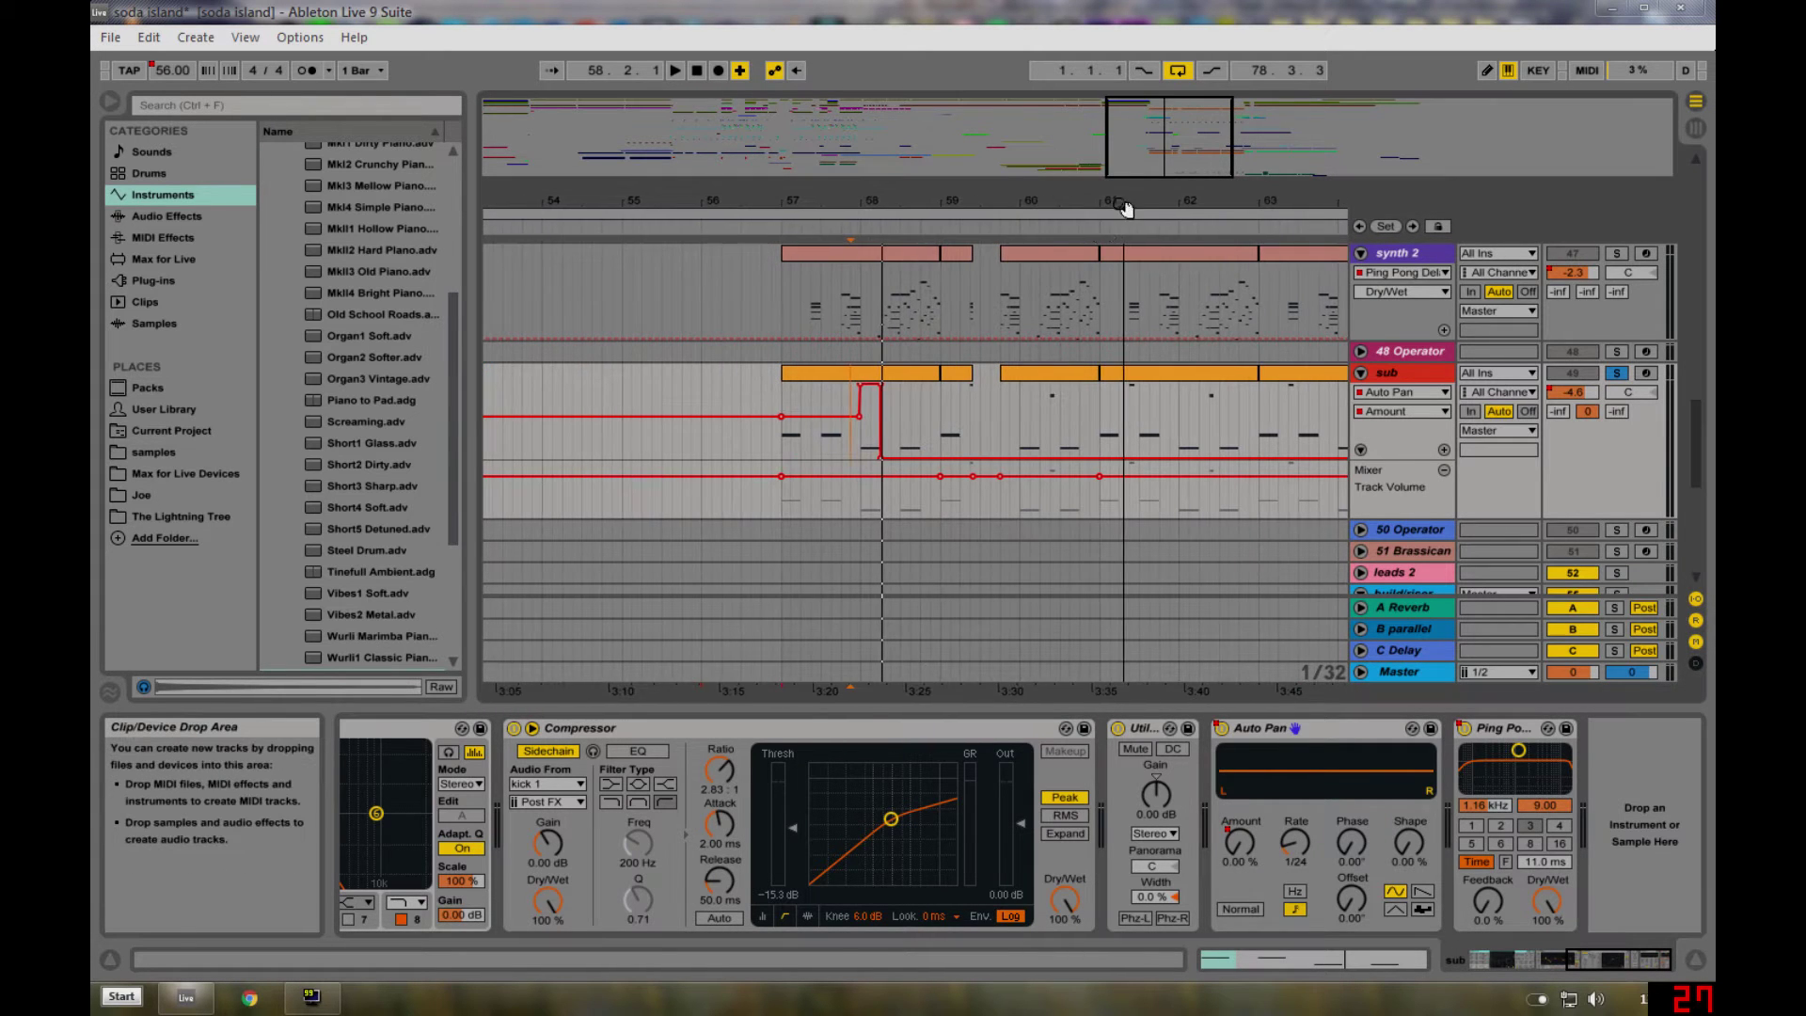
click(777, 393)
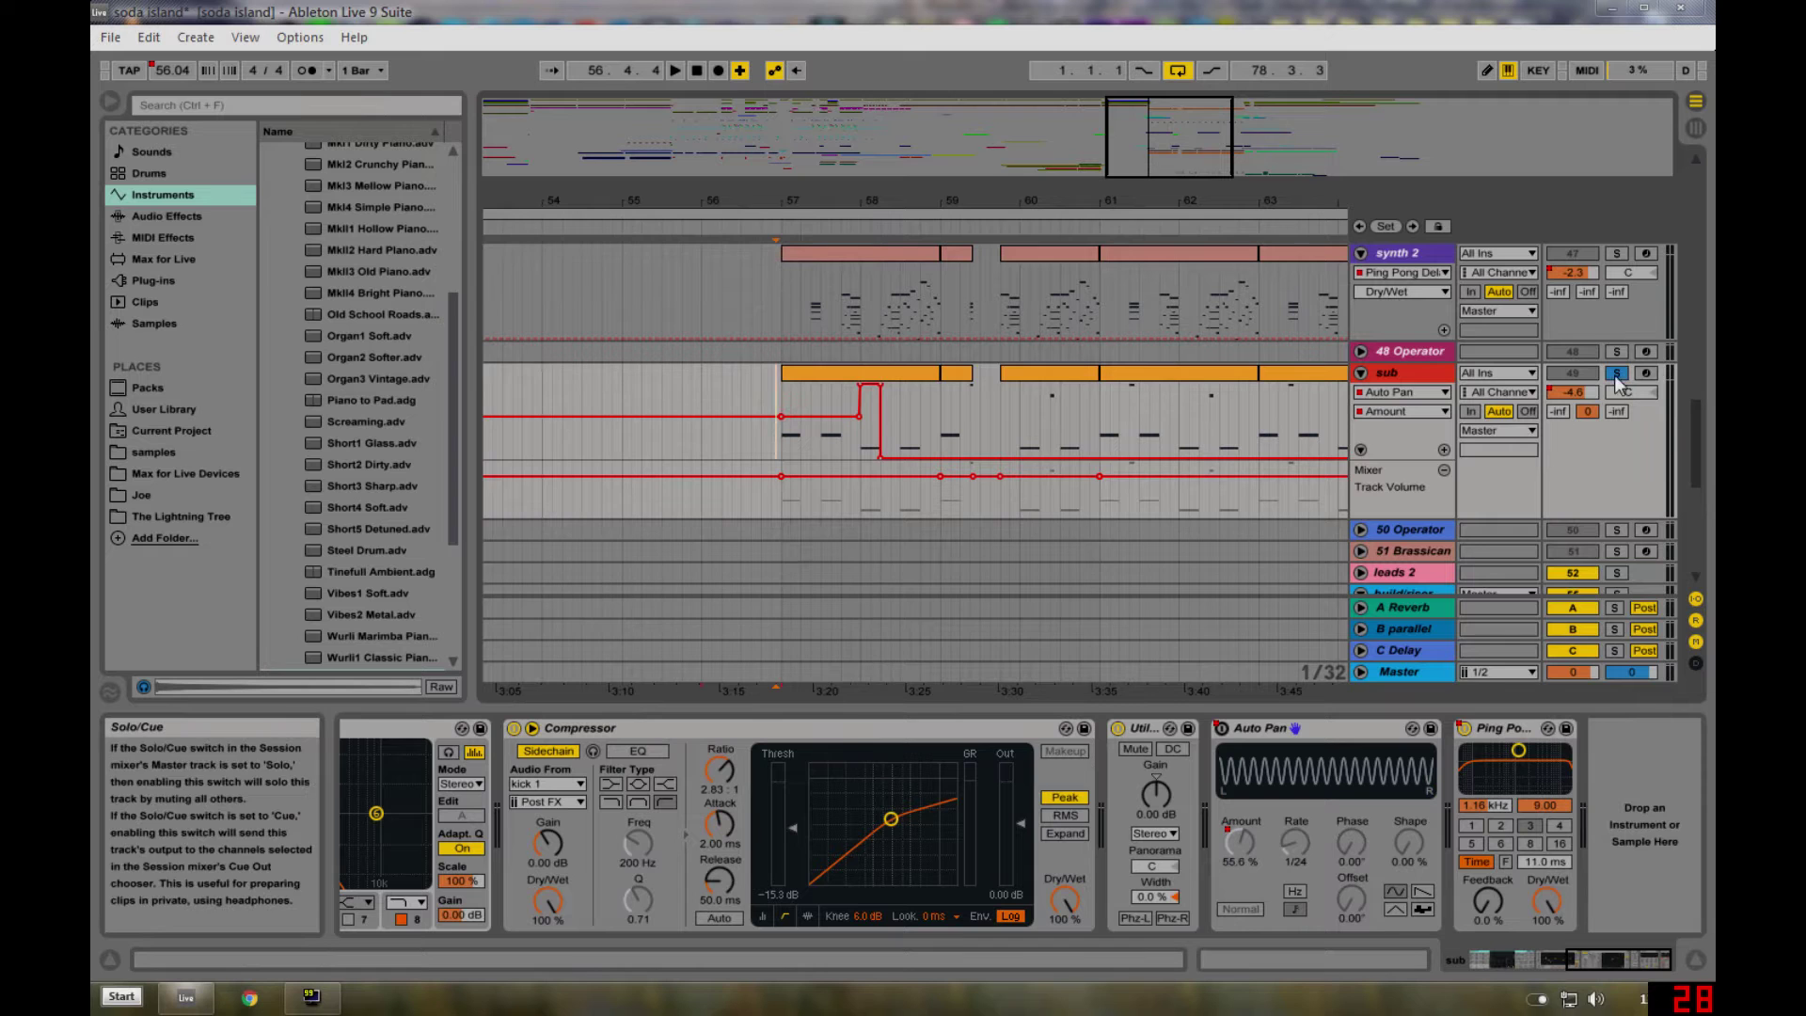
- Hide the device chain, show the arrangement closely around bar 57, and unsolo the sub track
key(ctrl+alt+l)
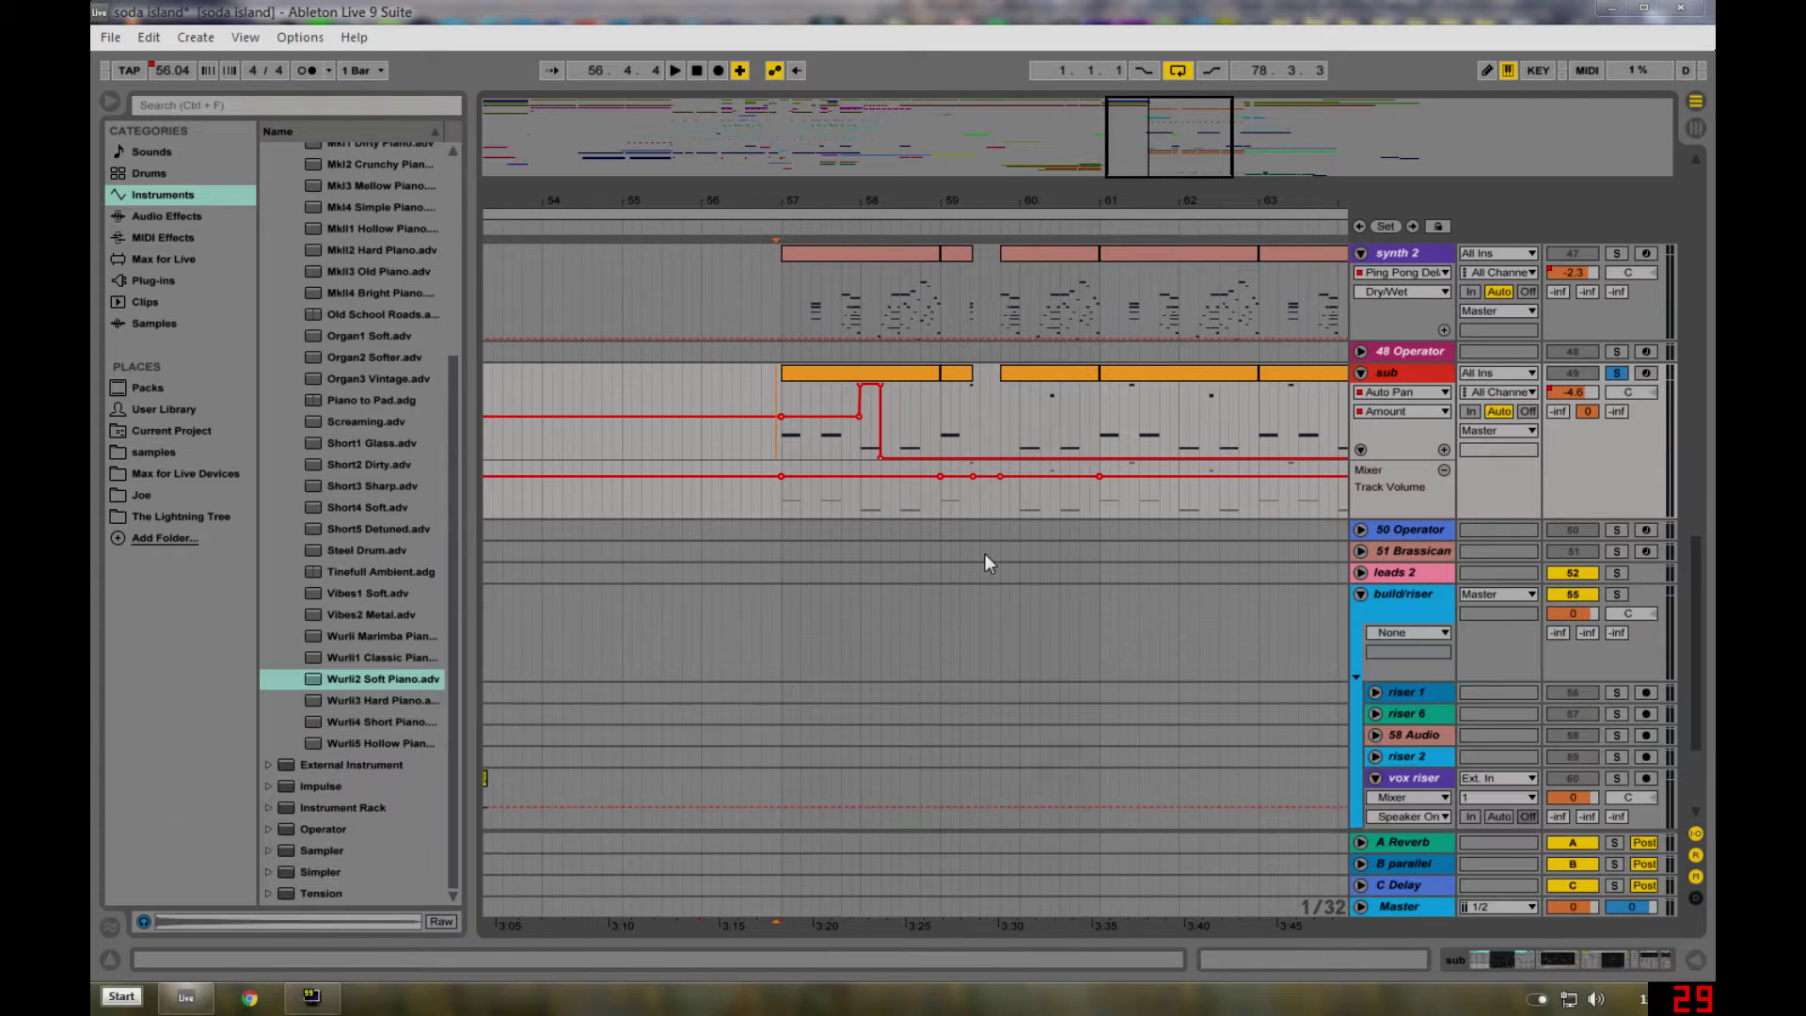
scroll(978, 545, down, 2)
scroll(960, 524, up, 2)
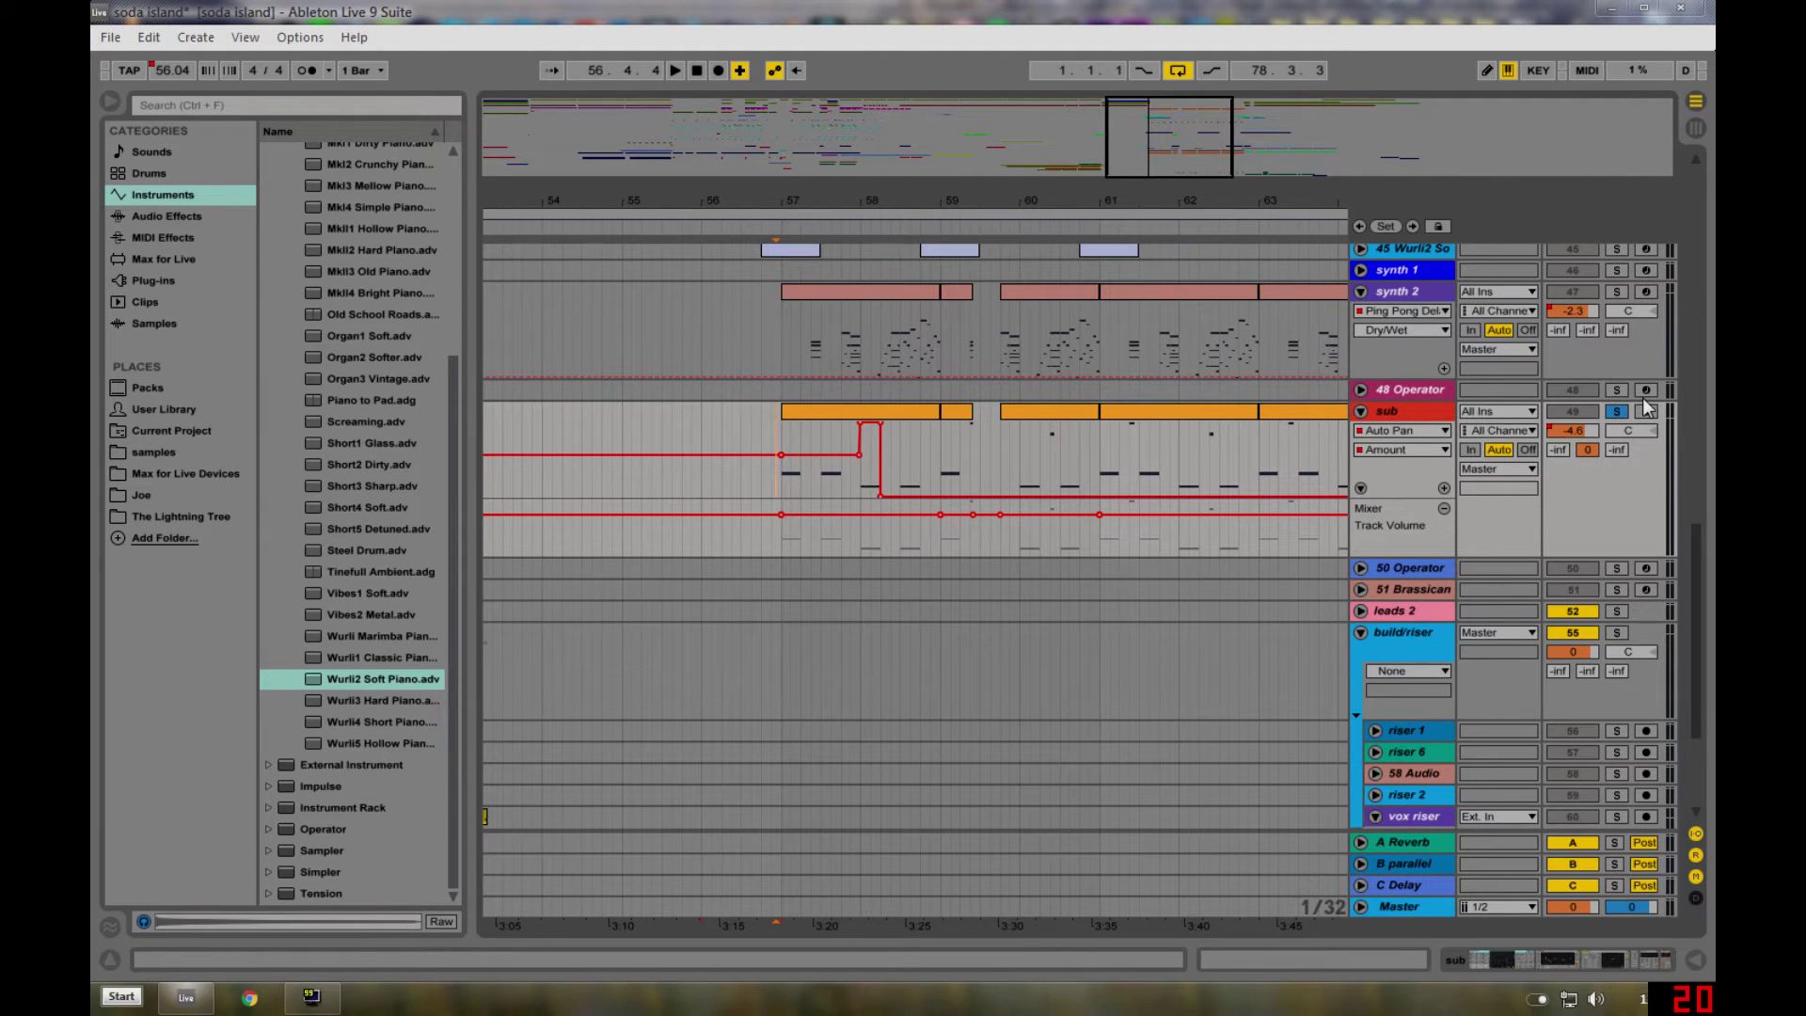
drag(802, 202, 801, 146)
drag(1041, 142, 1041, 176)
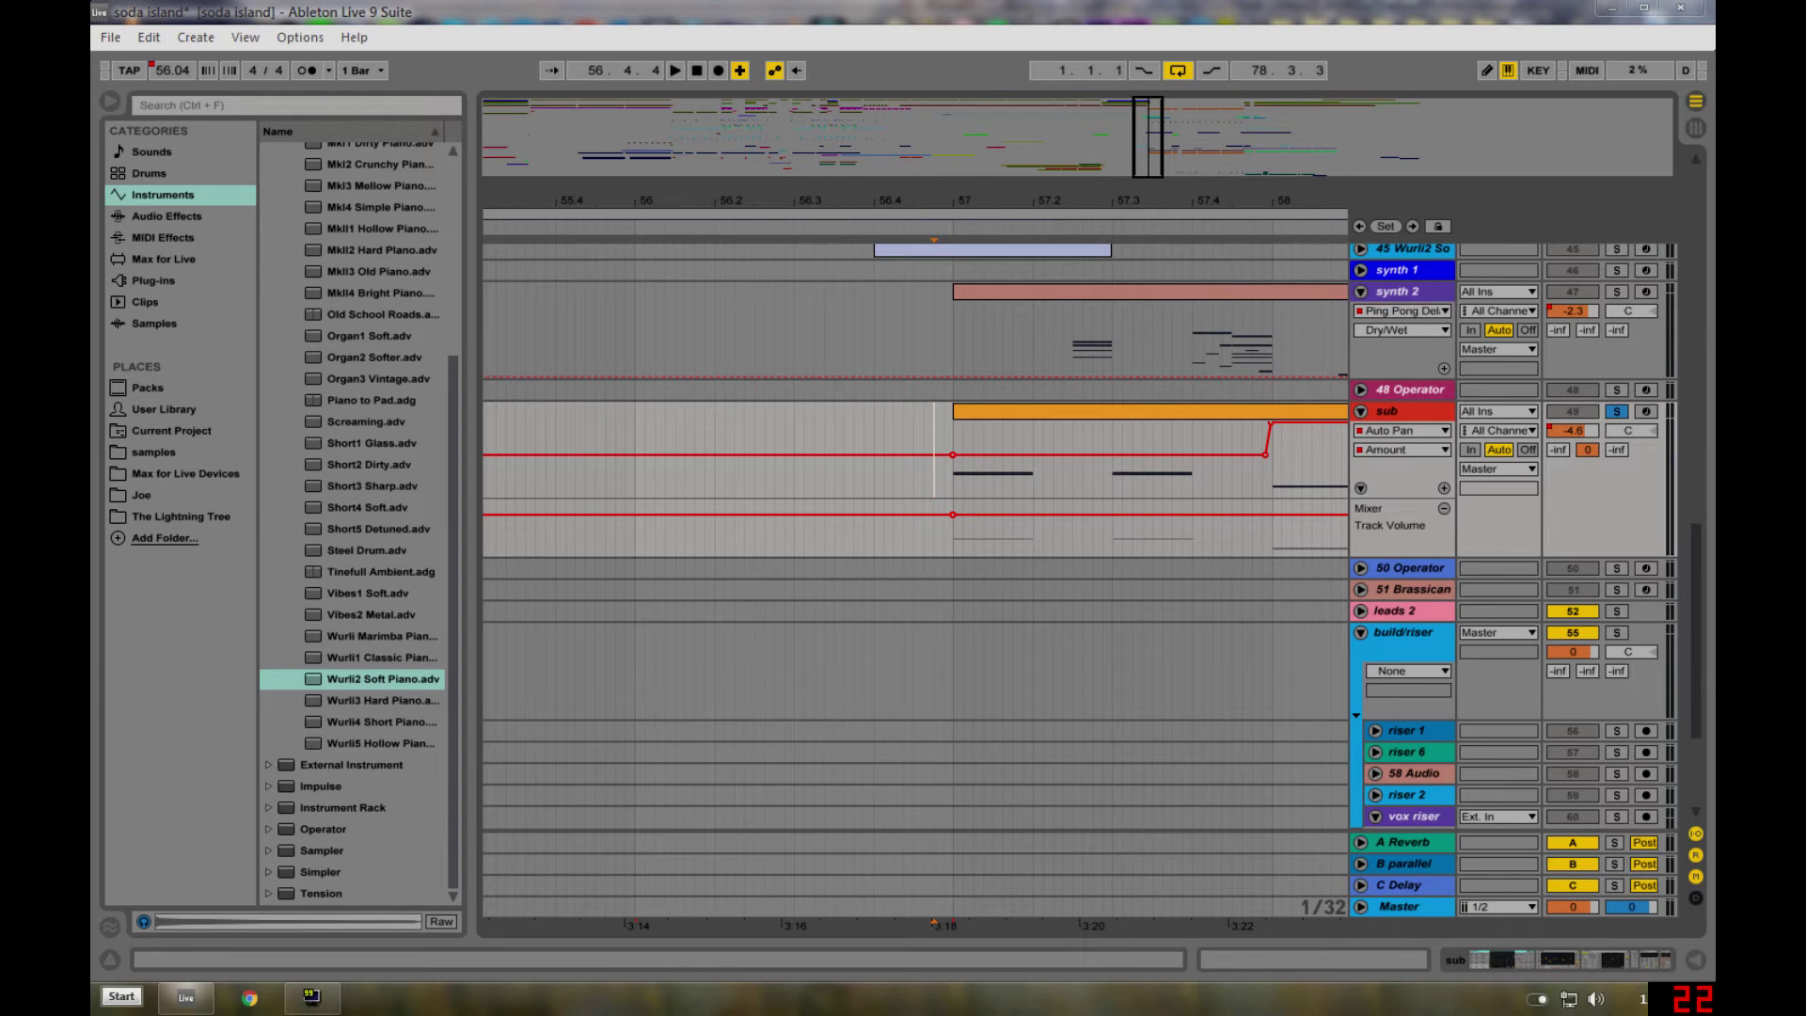
click(1620, 421)
- Unfold the 31 Audio track in the vox group and select its ZOOM0005-1 clip starting at bar 57
scroll(1200, 487, down, 3)
scroll(1140, 440, up, 6)
scroll(1133, 436, up, 10)
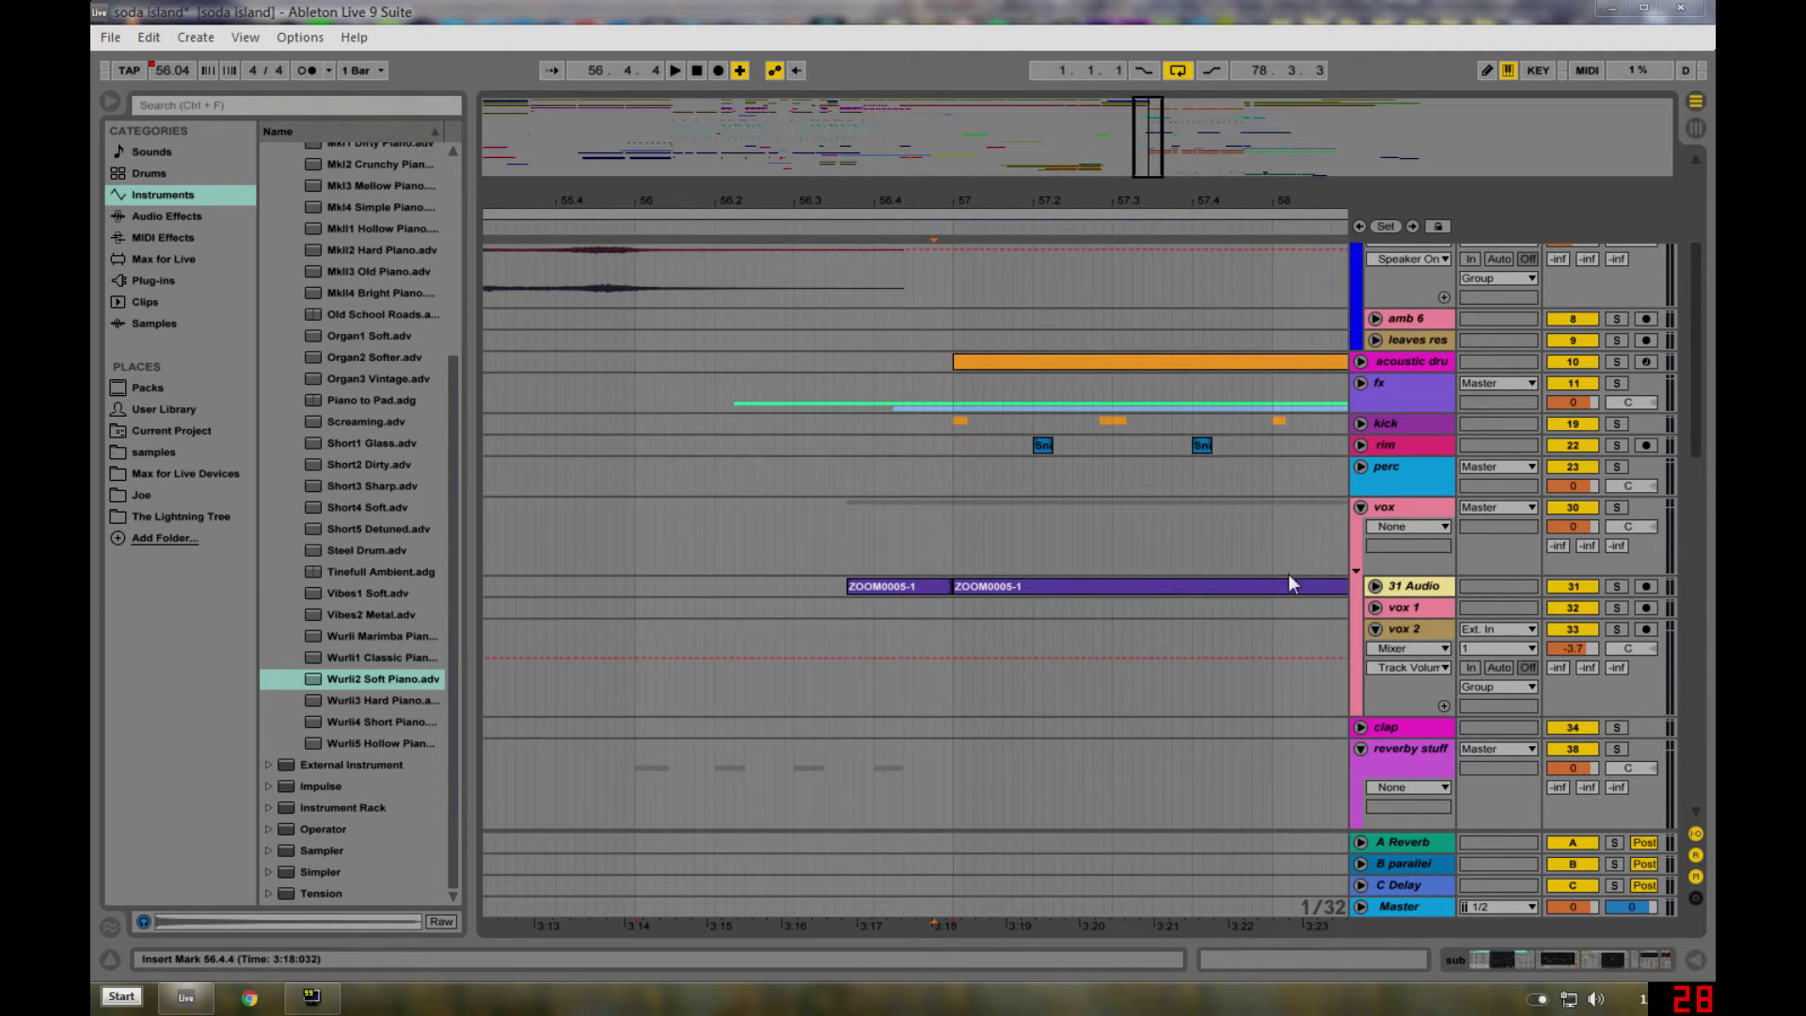
click(1374, 586)
click(1091, 586)
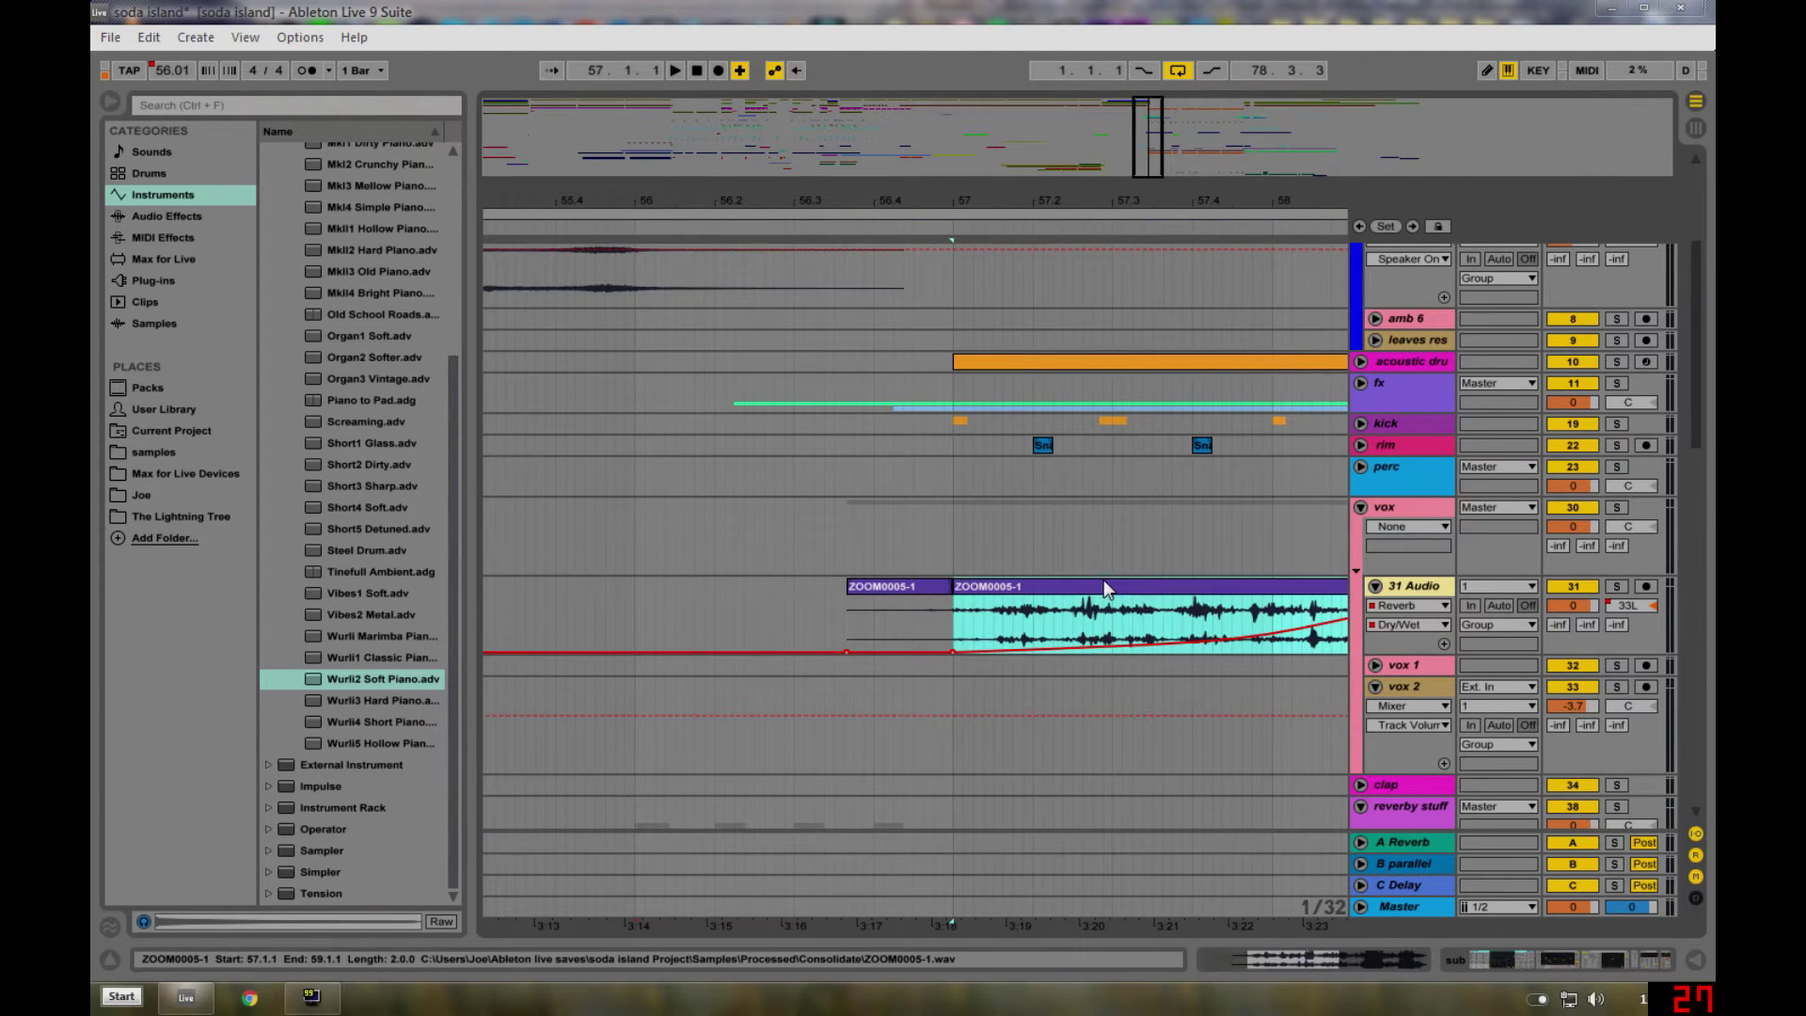
- Solo 31 Audio and play the selected clip from bar 57 with its full length in view
click(1617, 589)
key(space)
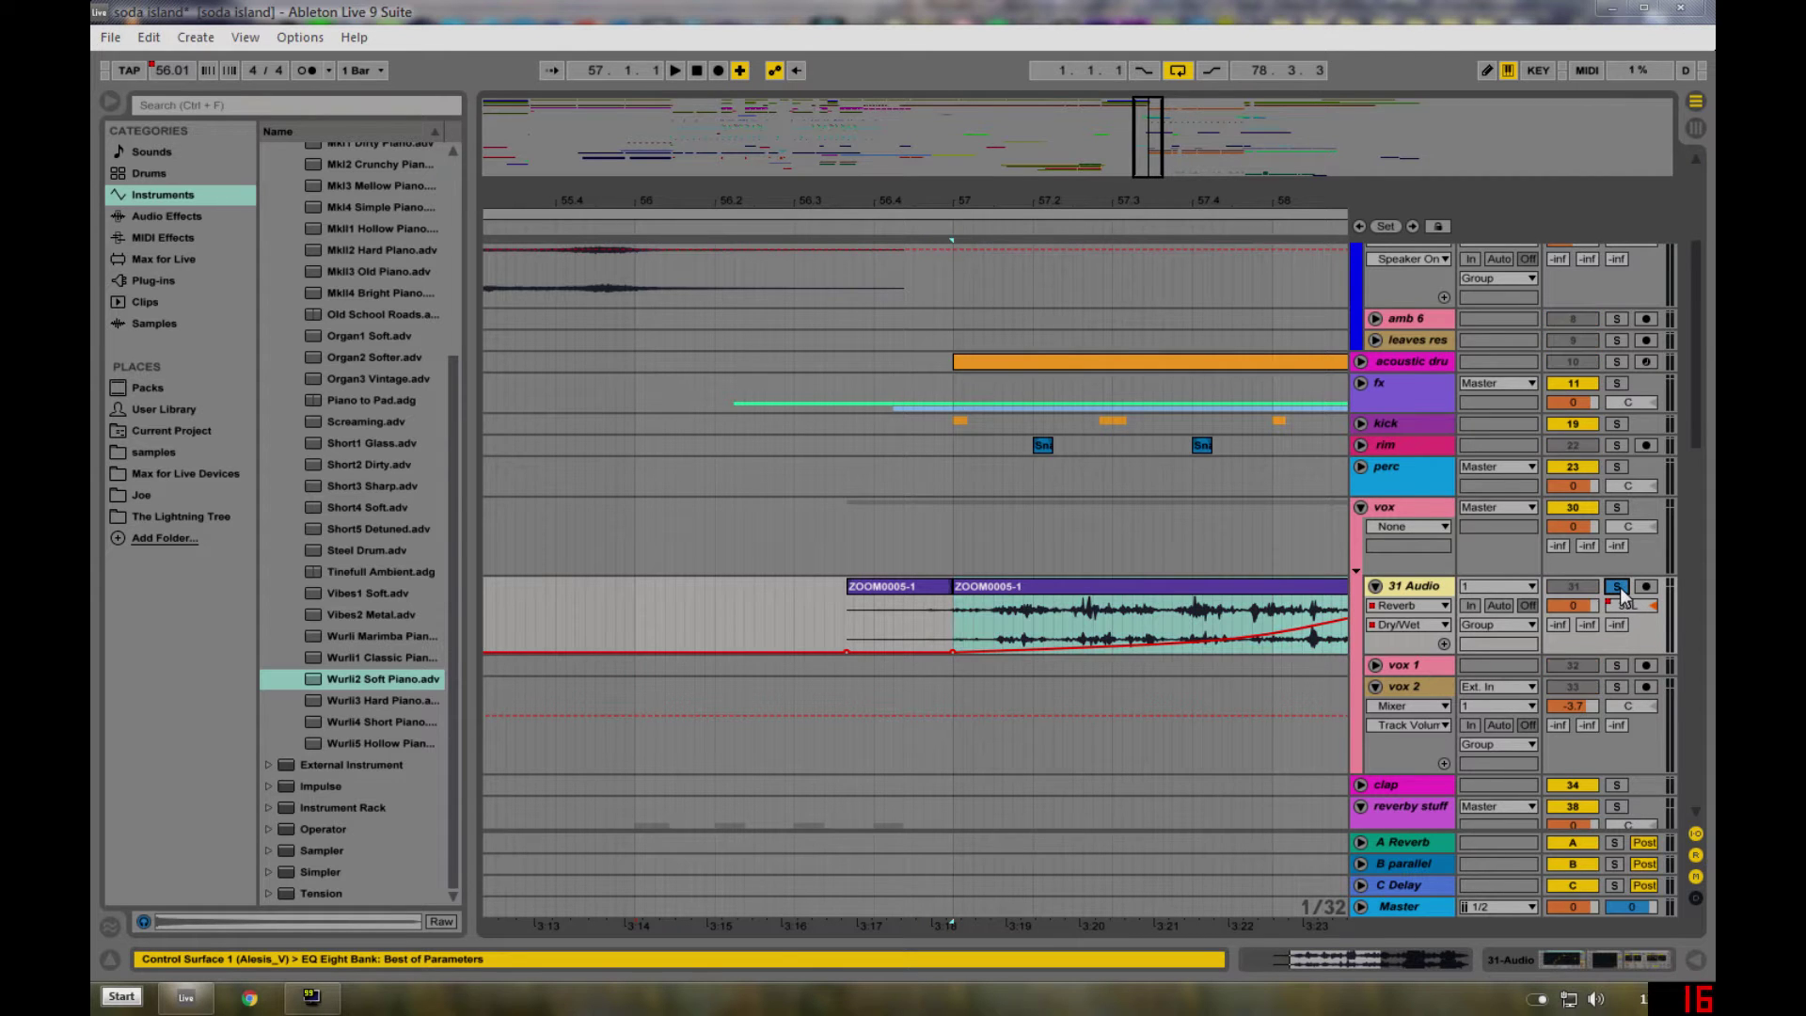
drag(1222, 216, 1037, 202)
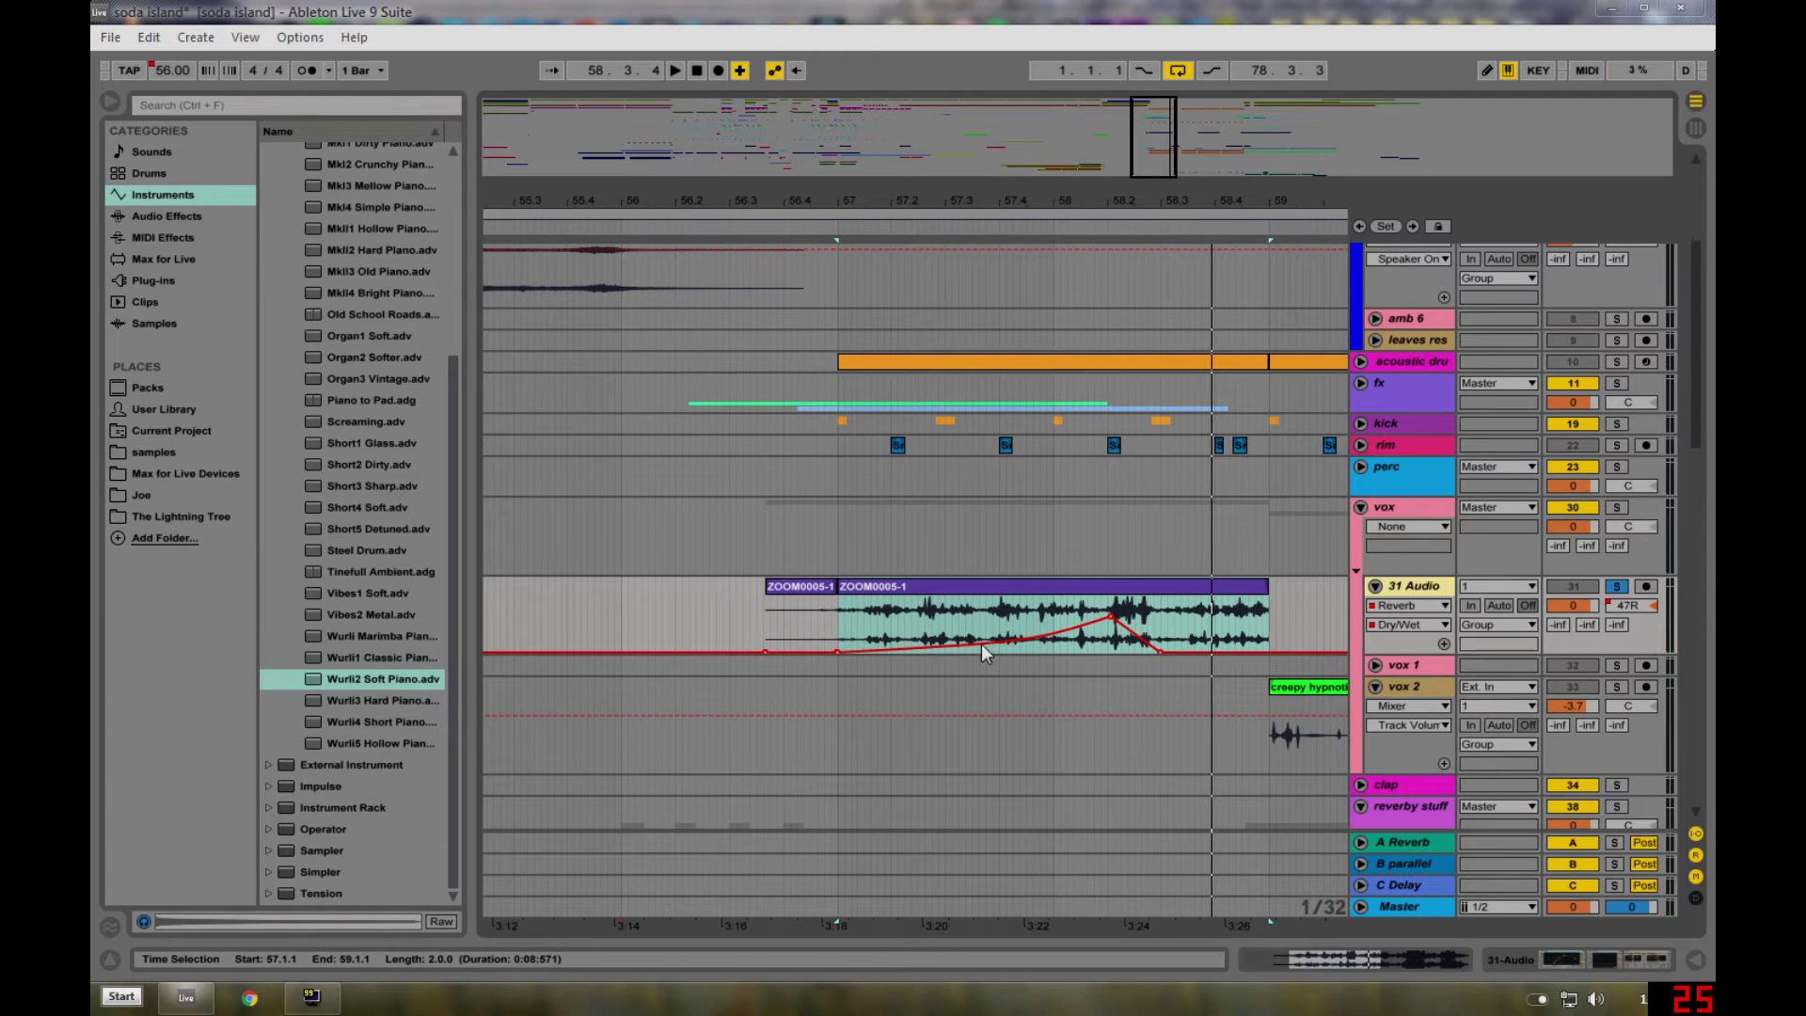
- Examine the reverb Dry/Wet automation curve across the ZOOM0005-1 clip, and place the marker at 57.4.2
click(850, 545)
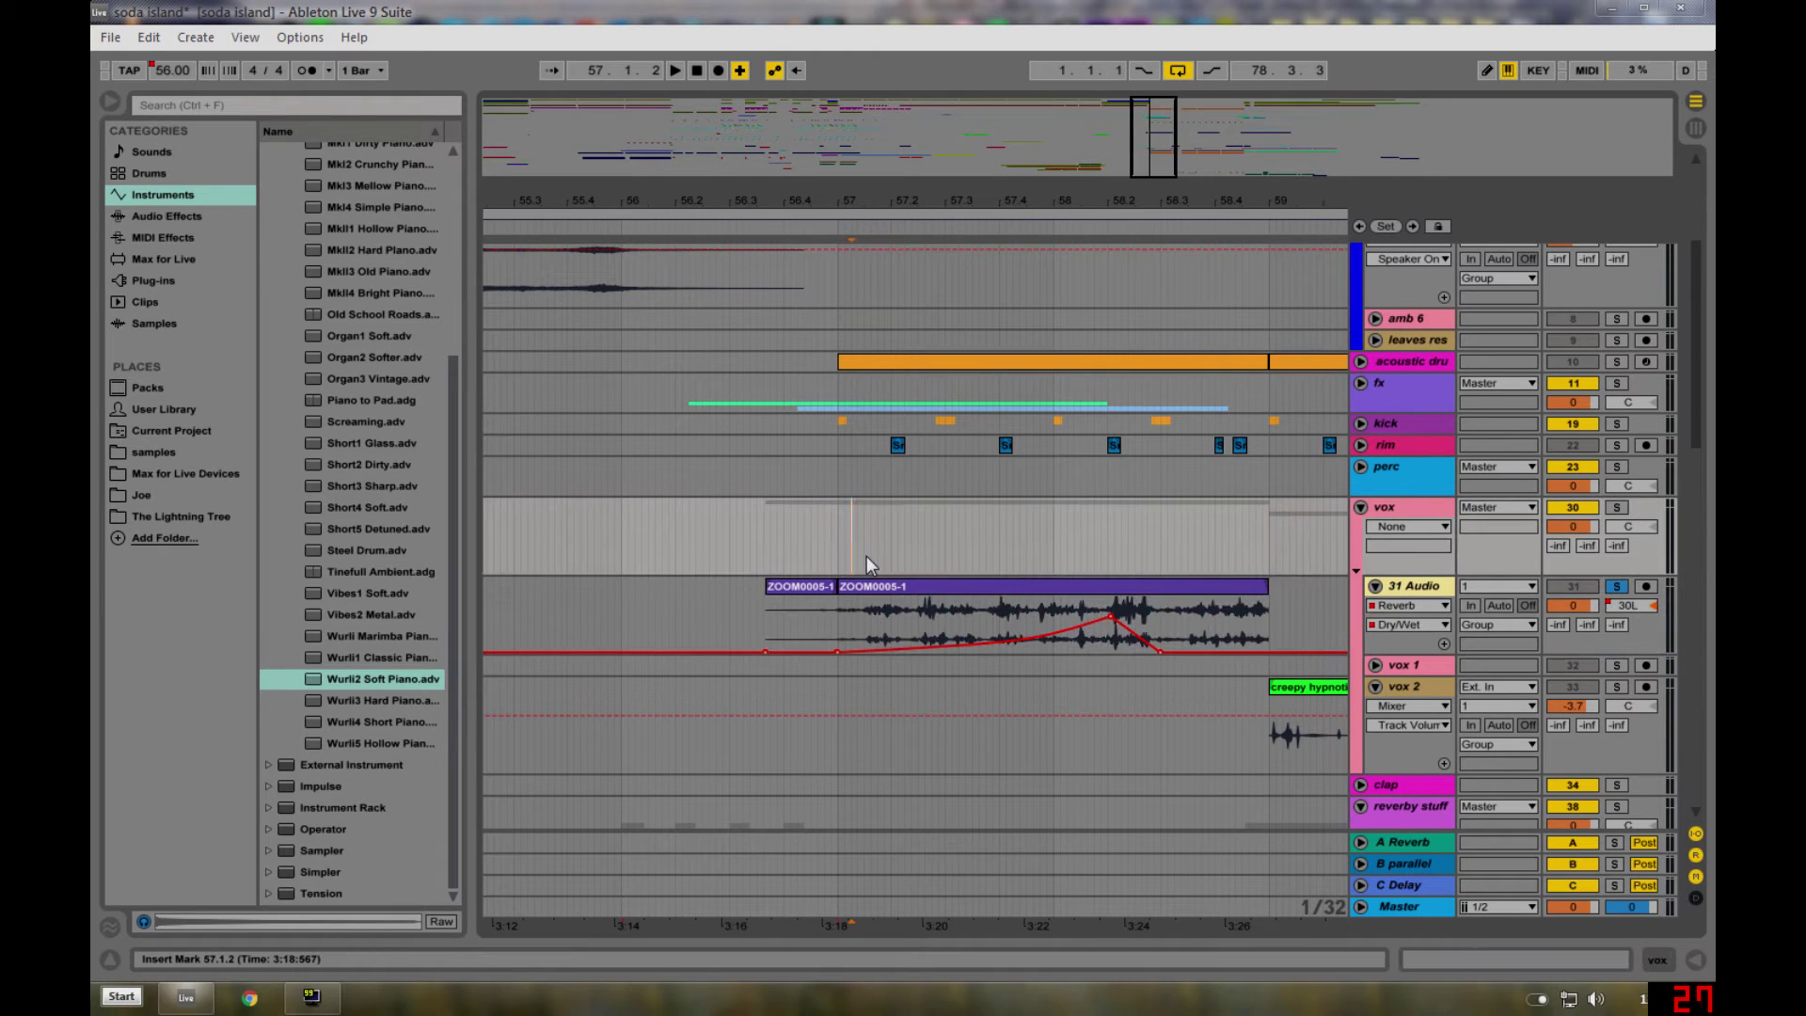
click(765, 649)
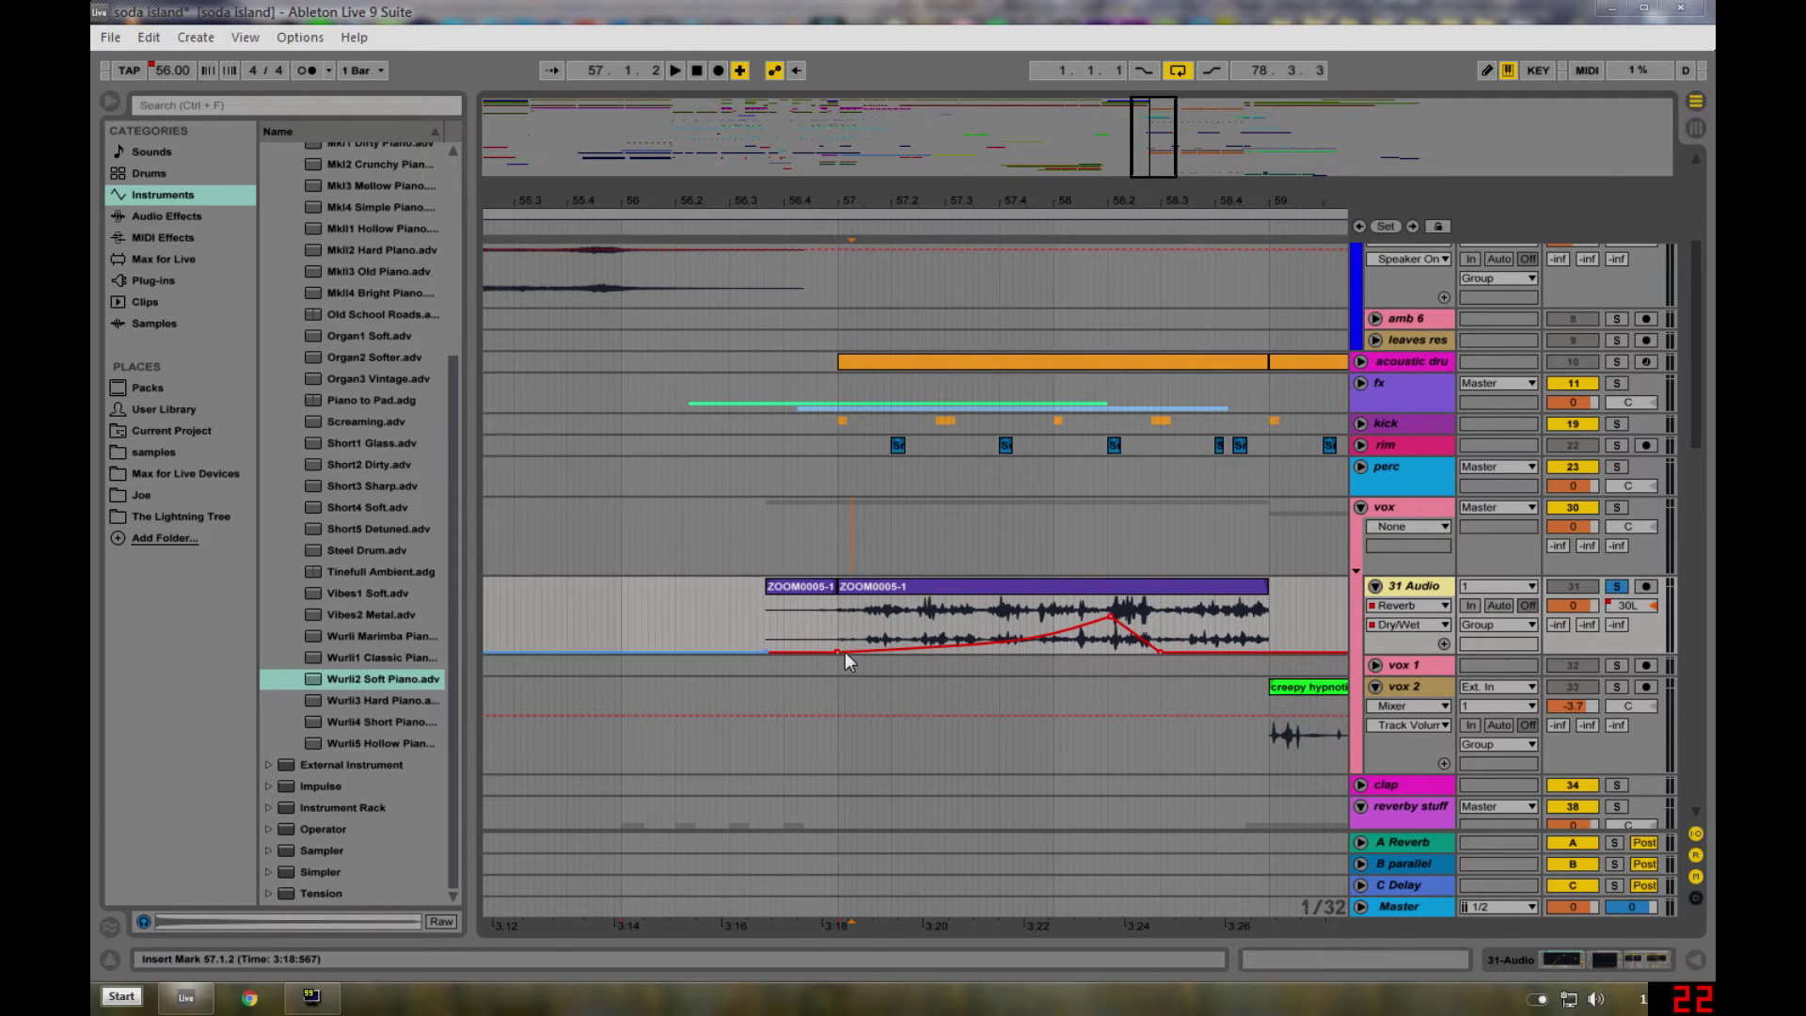
click(1012, 606)
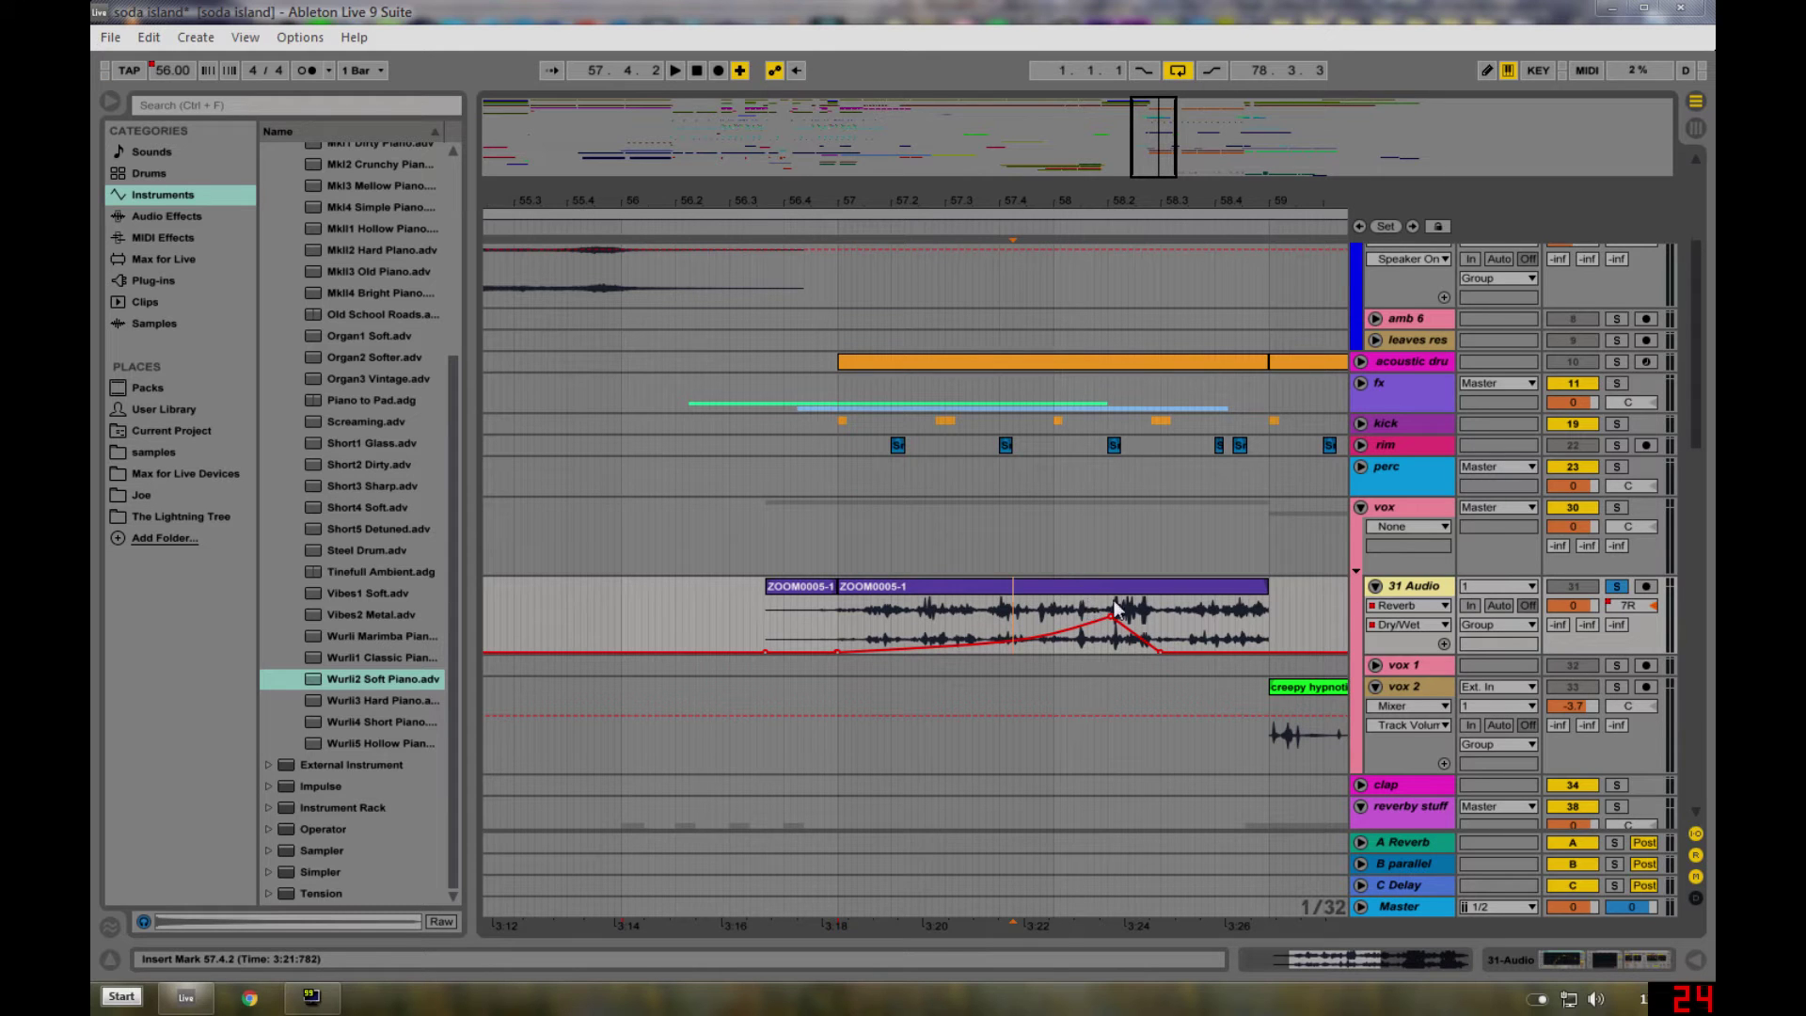
- Unfold the rim track, select its clip at 57.2.1, and fold the track again
click(1360, 446)
click(896, 445)
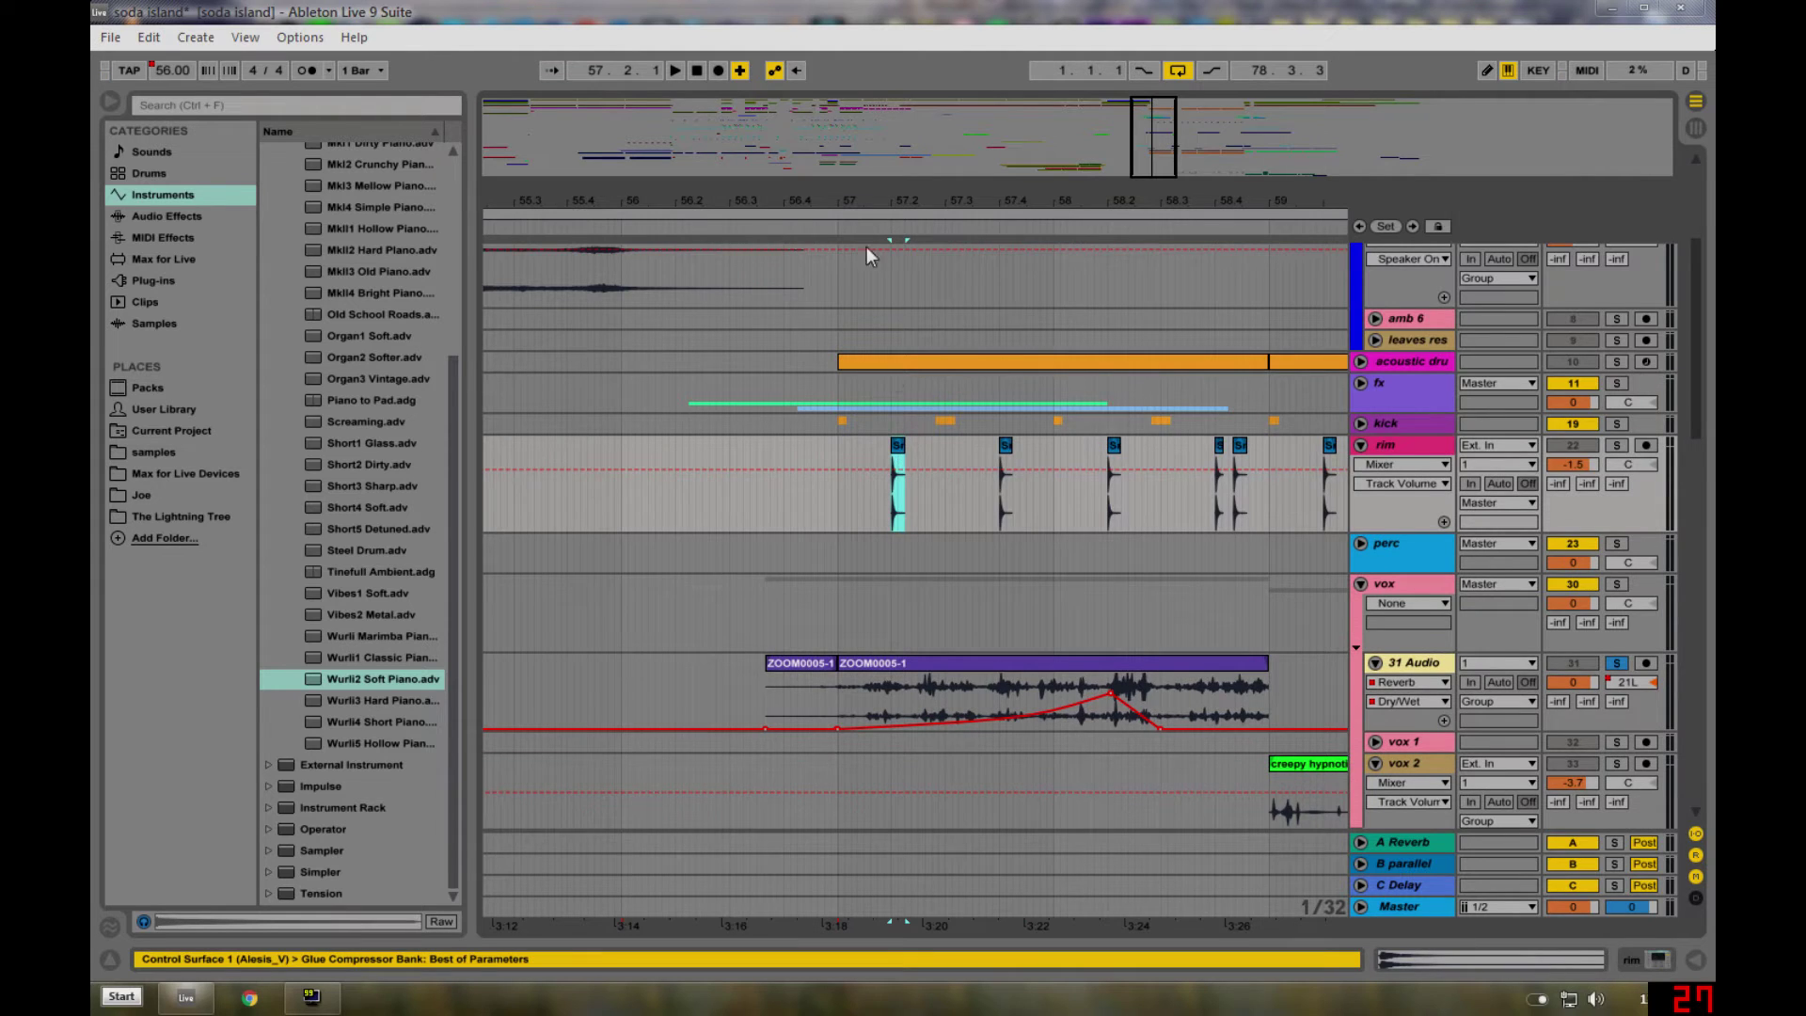
key(plus)
scroll(1157, 611, up, 2)
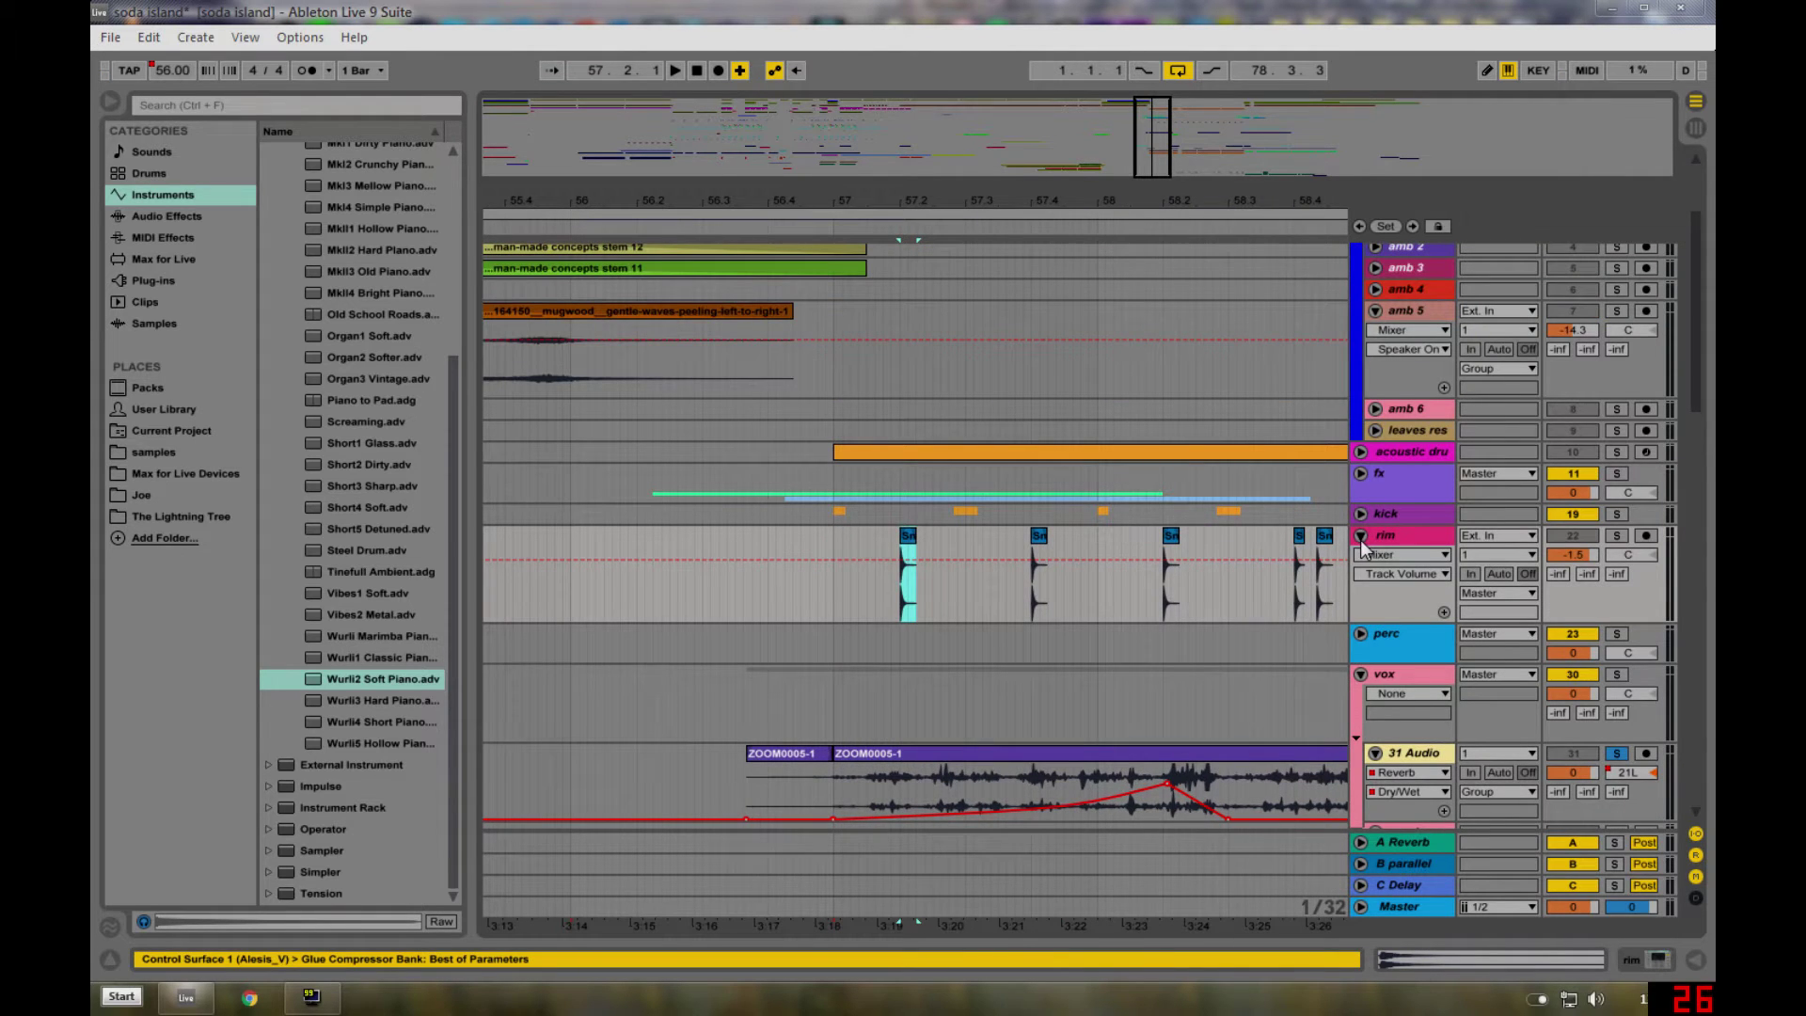
click(1360, 535)
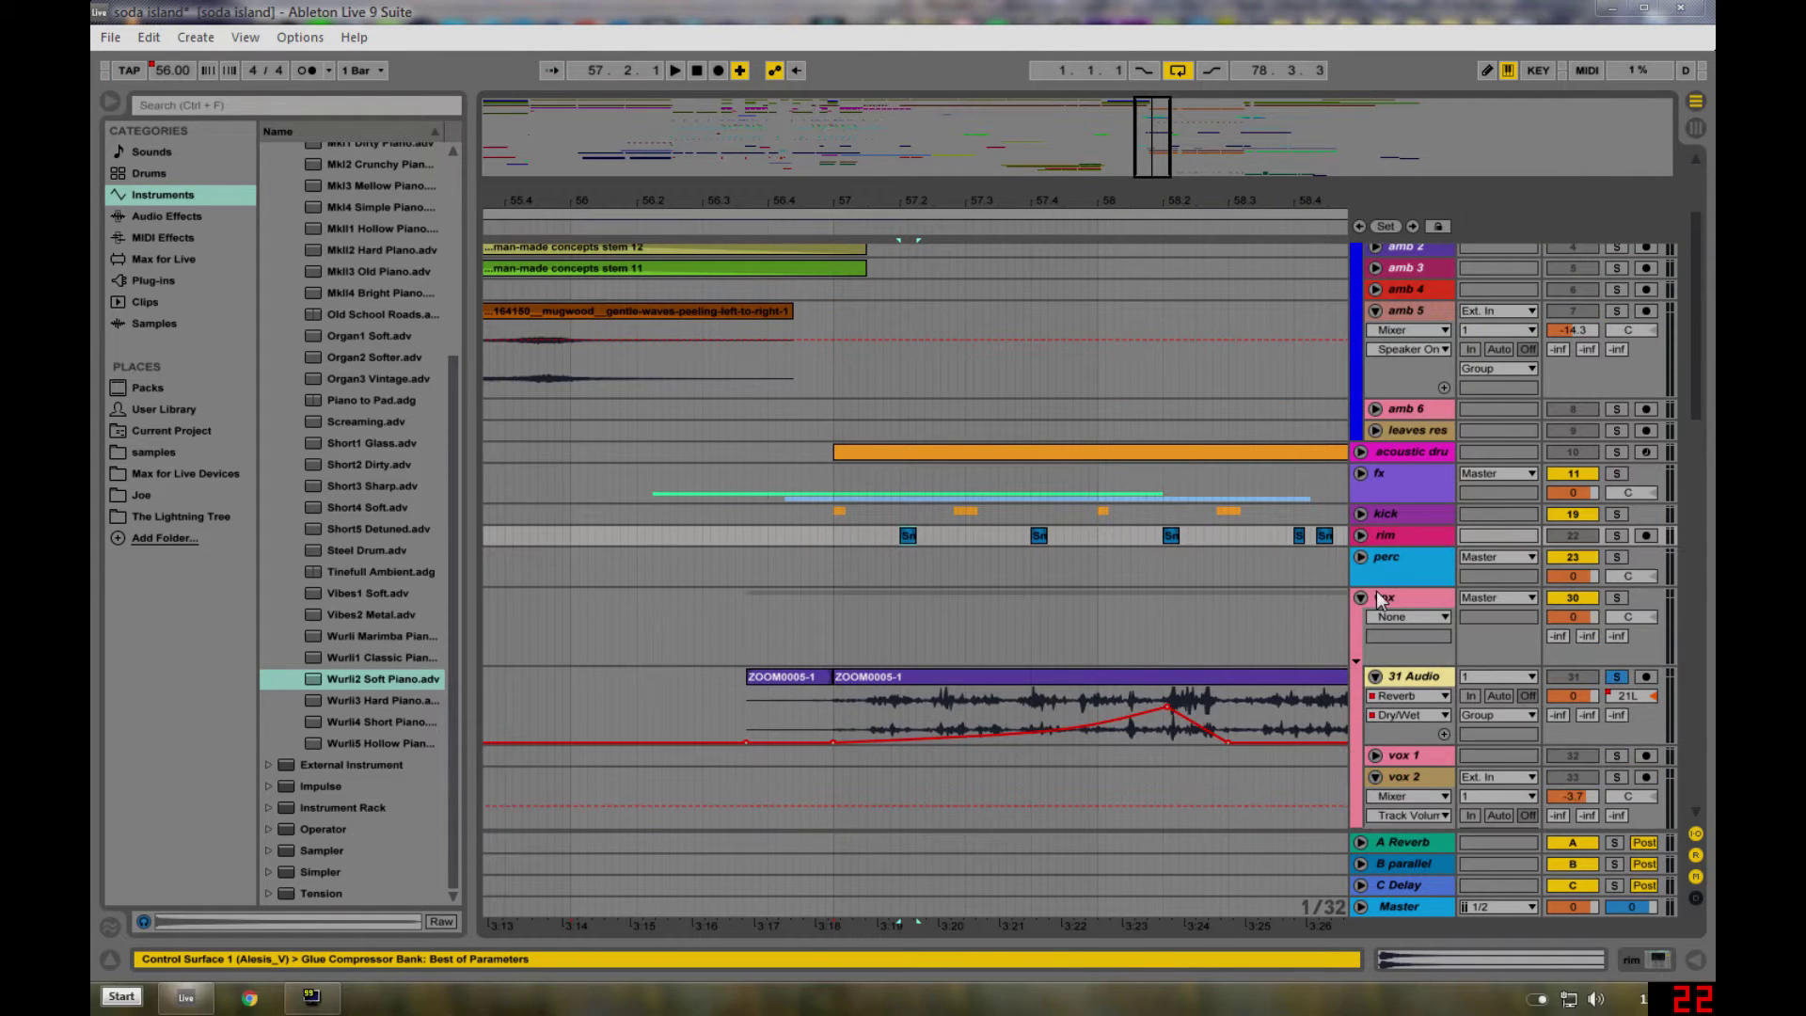
- Unfold the kick group and the rim track to show their clips together
click(1360, 514)
scroll(1360, 536, down, 3)
click(1360, 522)
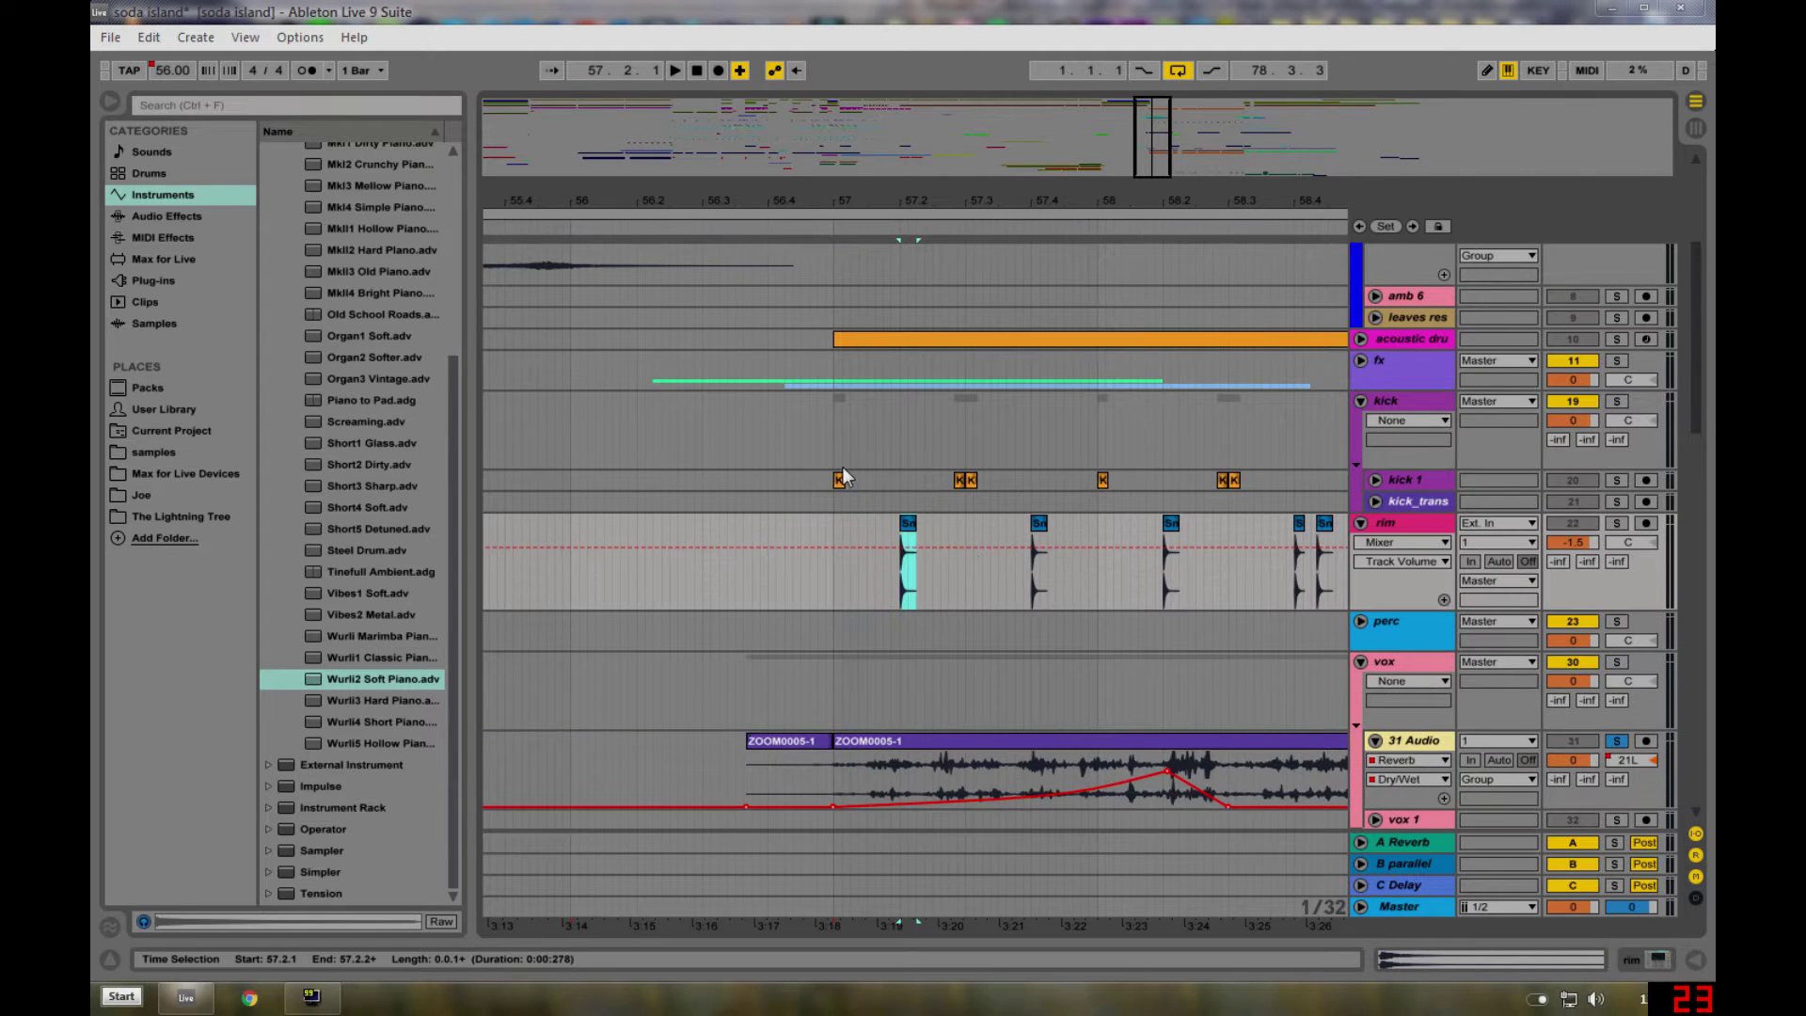
- Place the marker at 57.1.1, and play the kick 1 and rim tracks soloed together
scroll(816, 494, up, 2)
click(1386, 409)
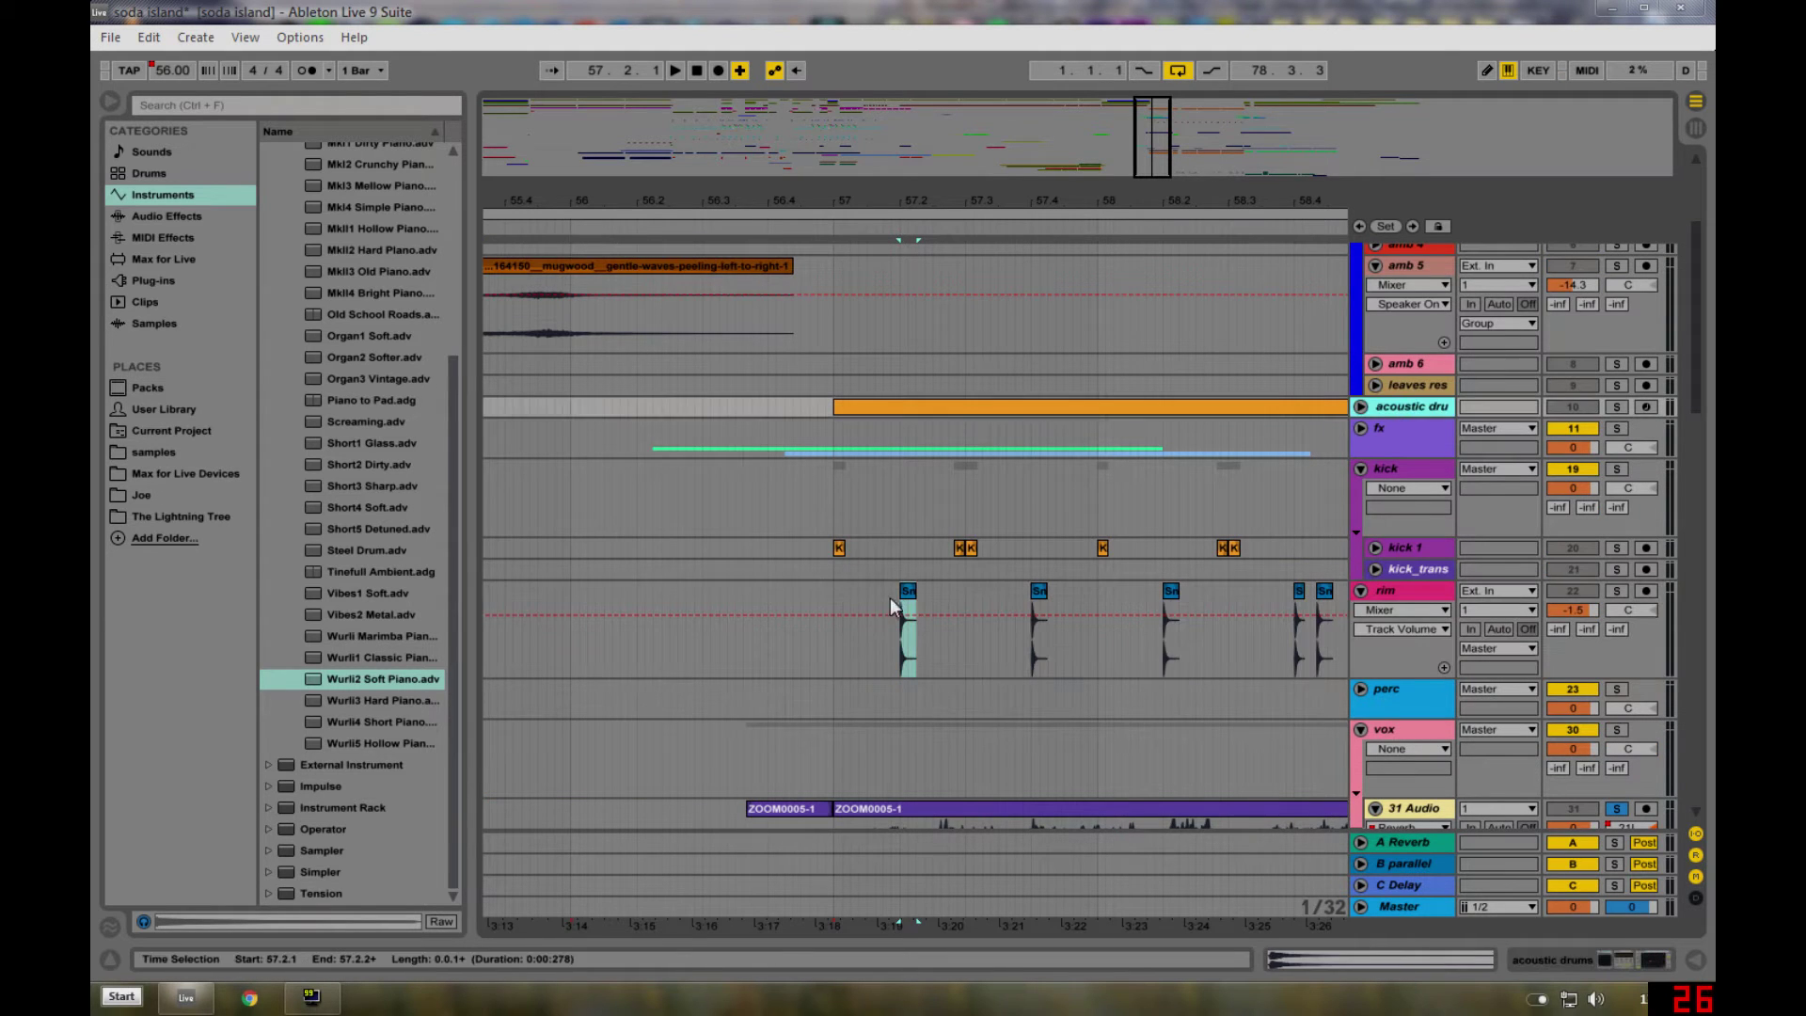
click(837, 563)
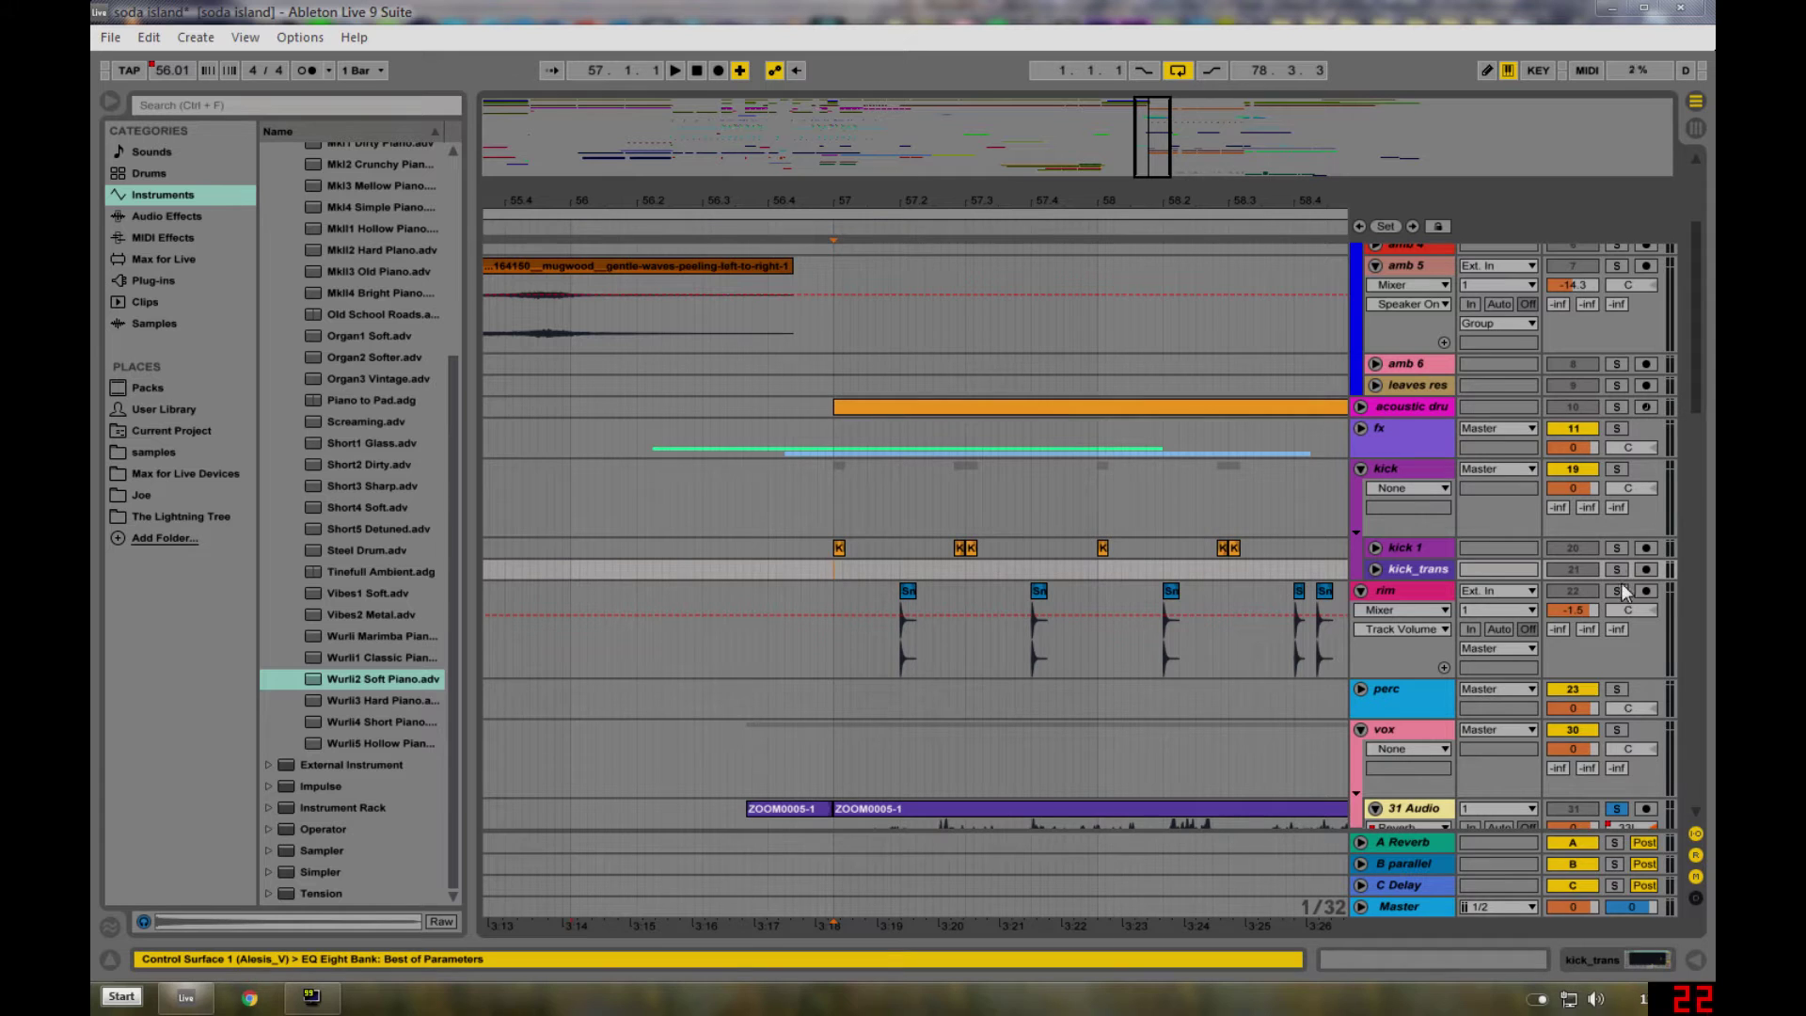
click(1617, 590)
key(space)
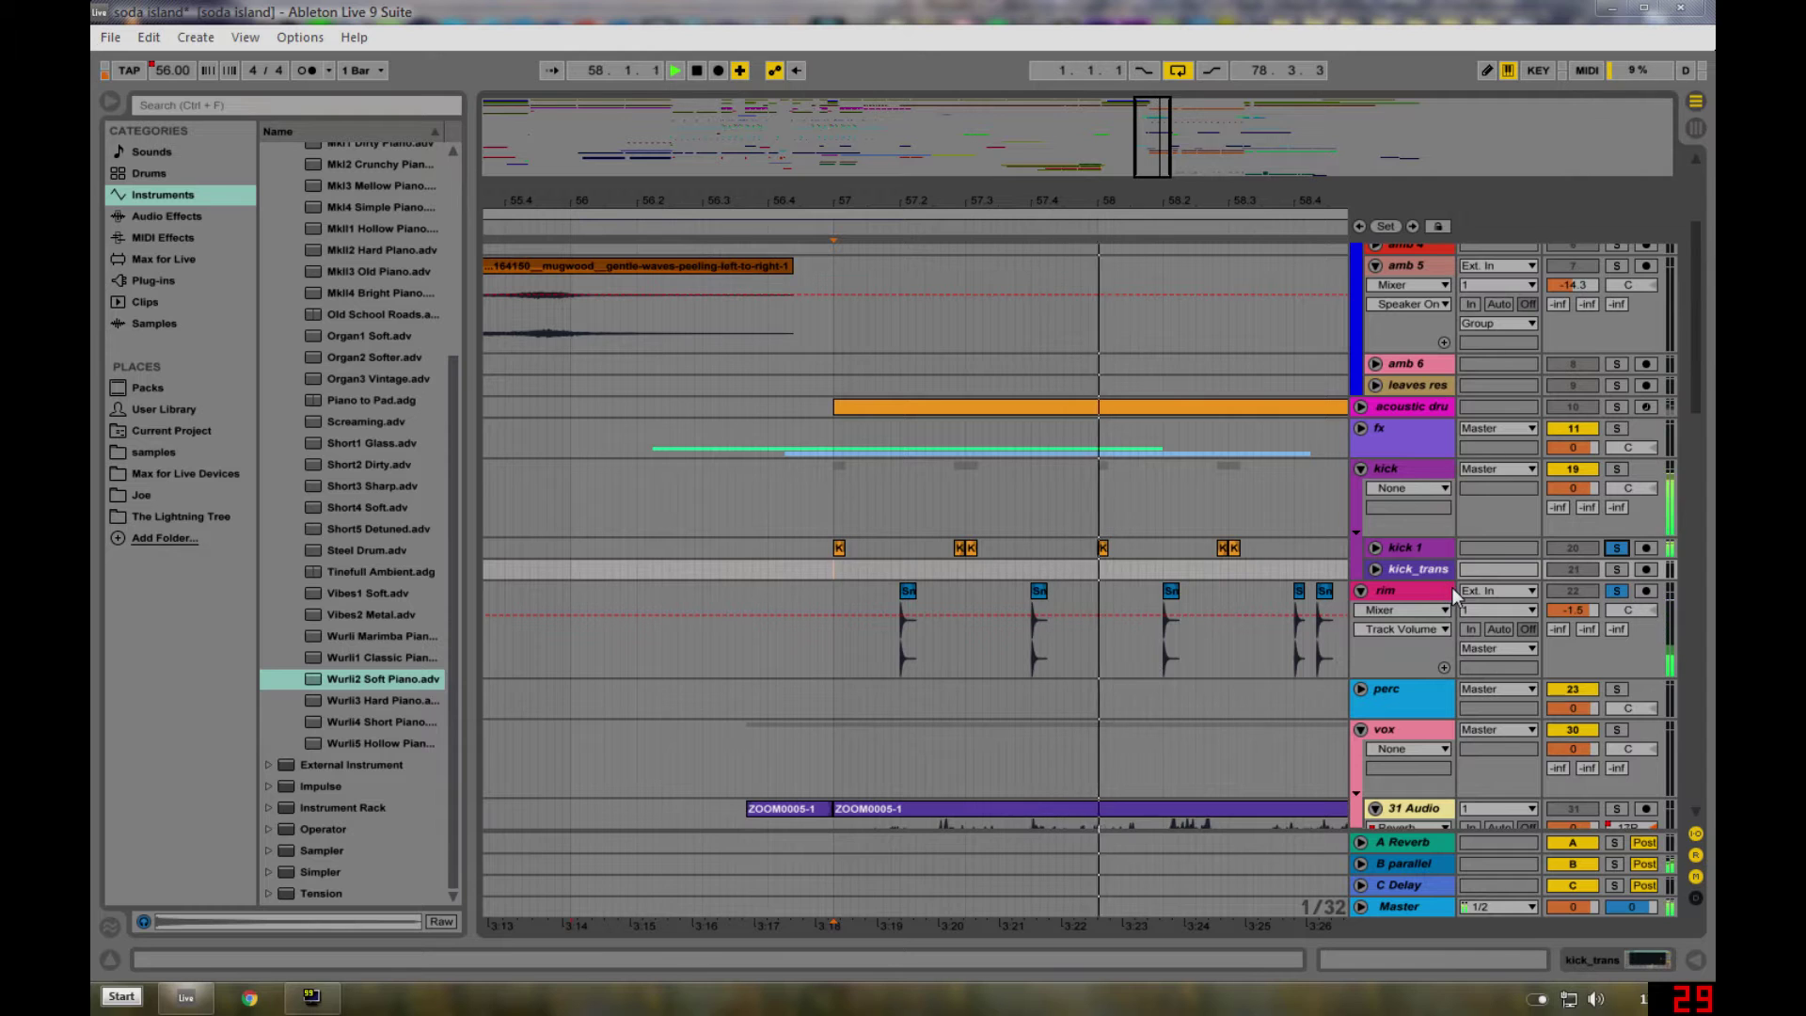
- Stop playback, select the kick 1 track, and show its device chain
key(space)
click(1411, 546)
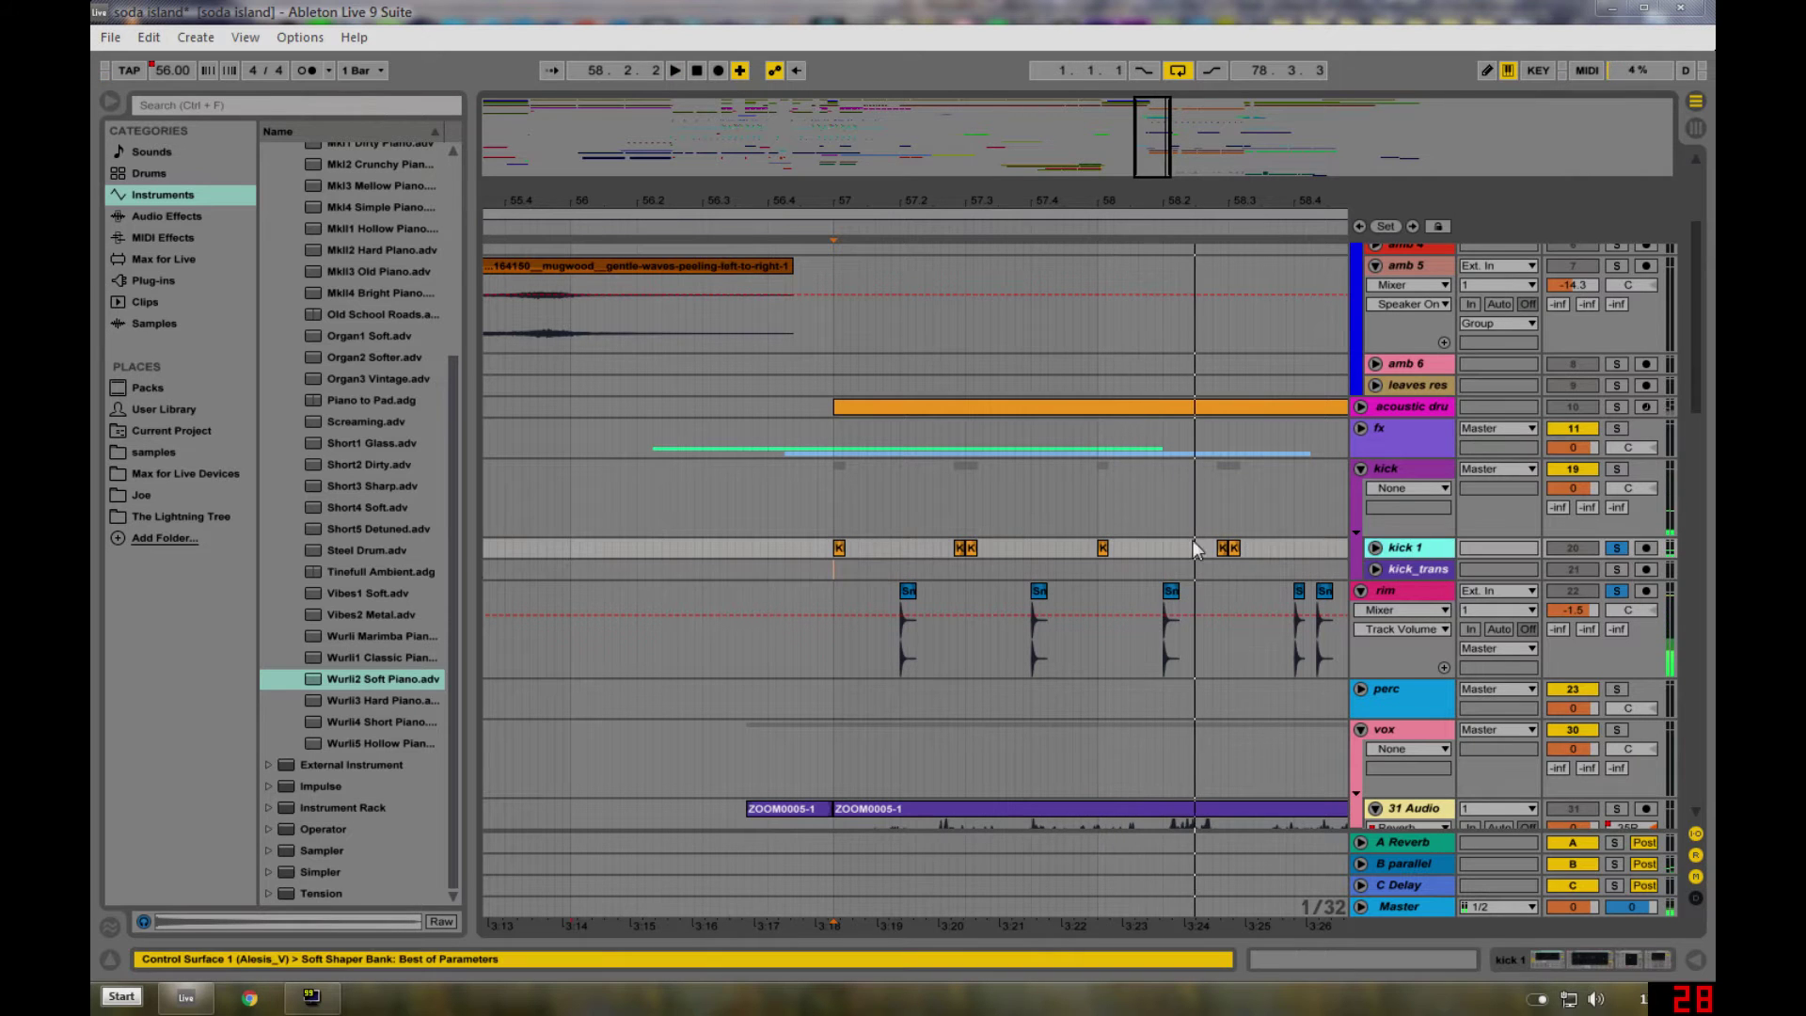
click(1631, 958)
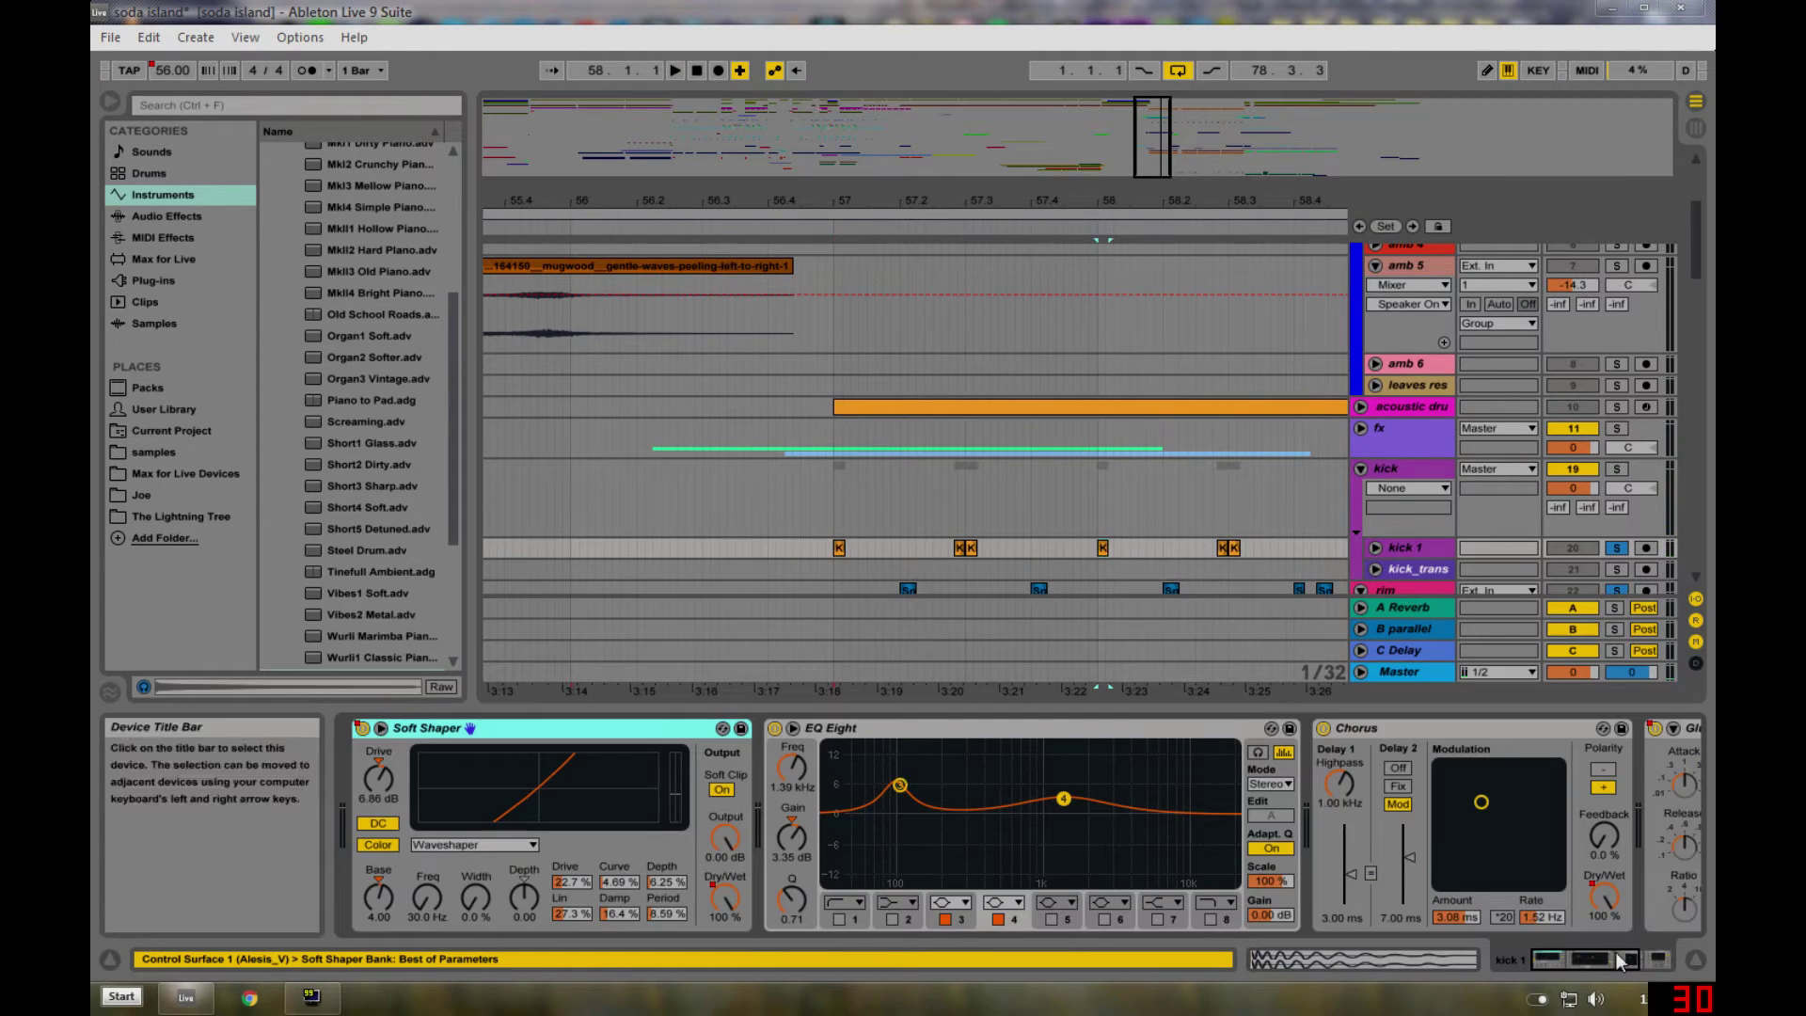
- Play the soloed kick 1 and rim tracks from 58.1.1, toggling kick 1's Chorus device off and on, and stop playback
click(1669, 962)
click(1593, 966)
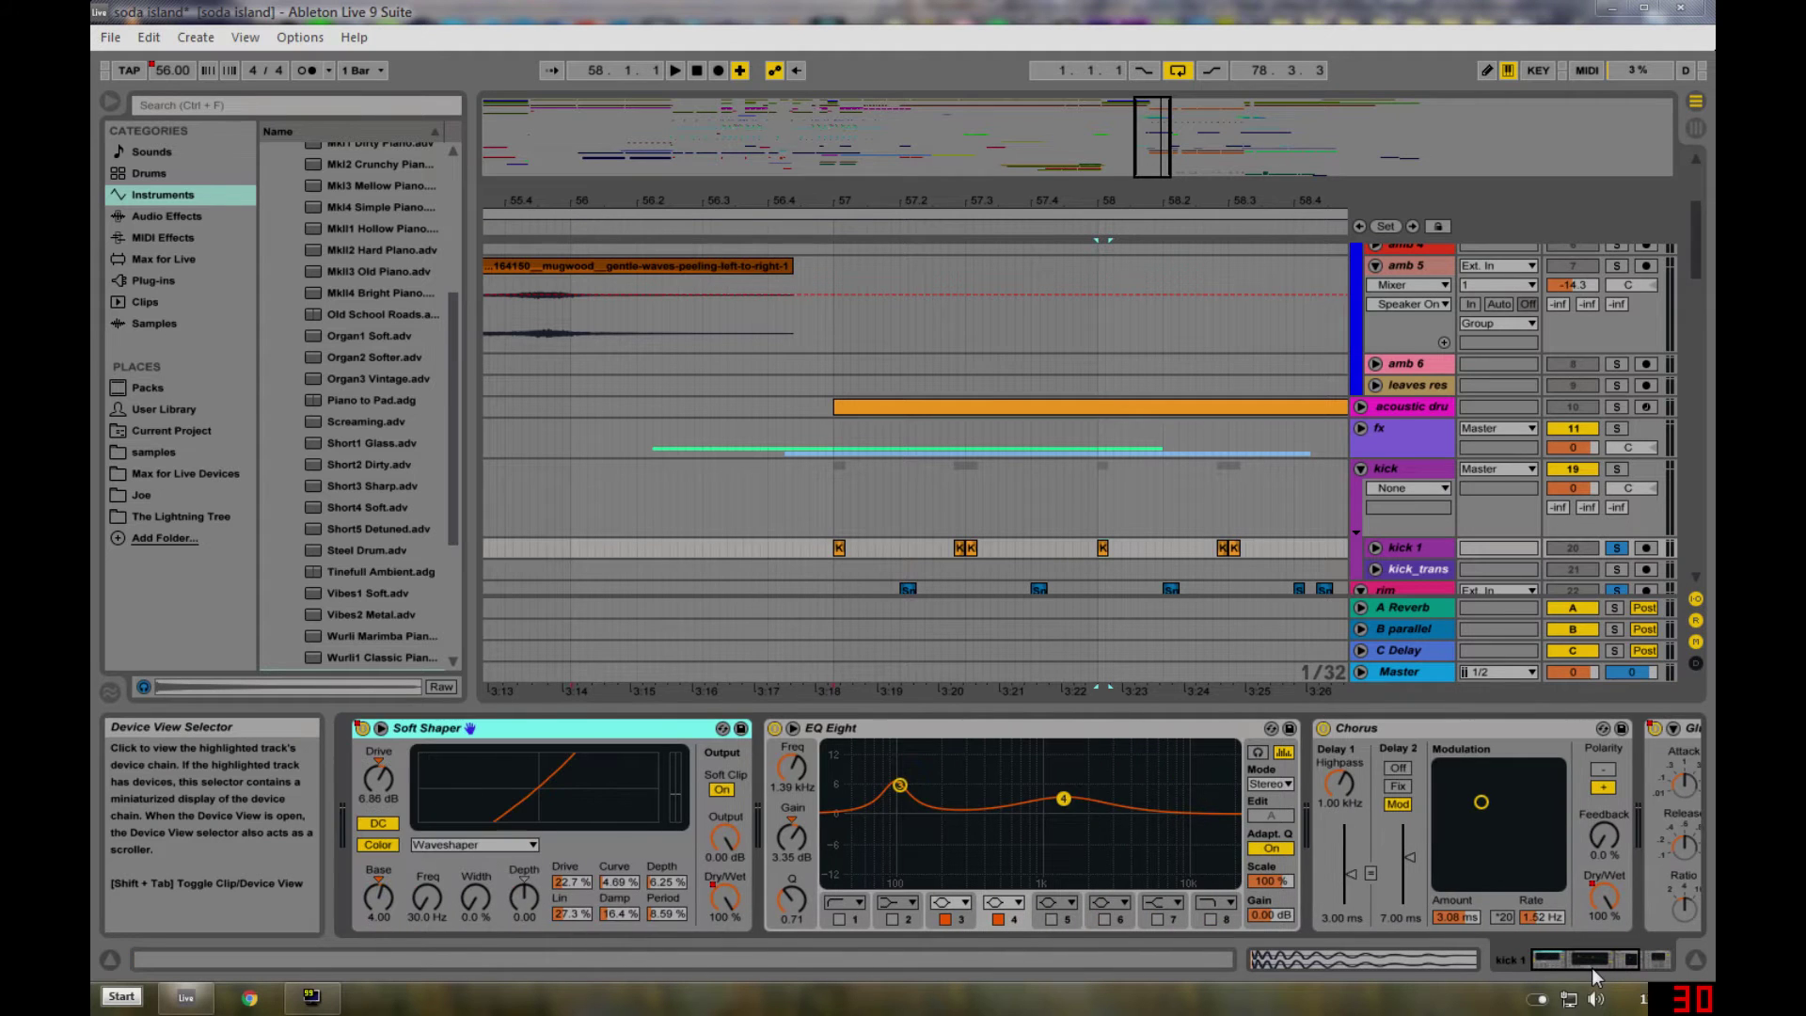
scroll(1098, 545, down, 3)
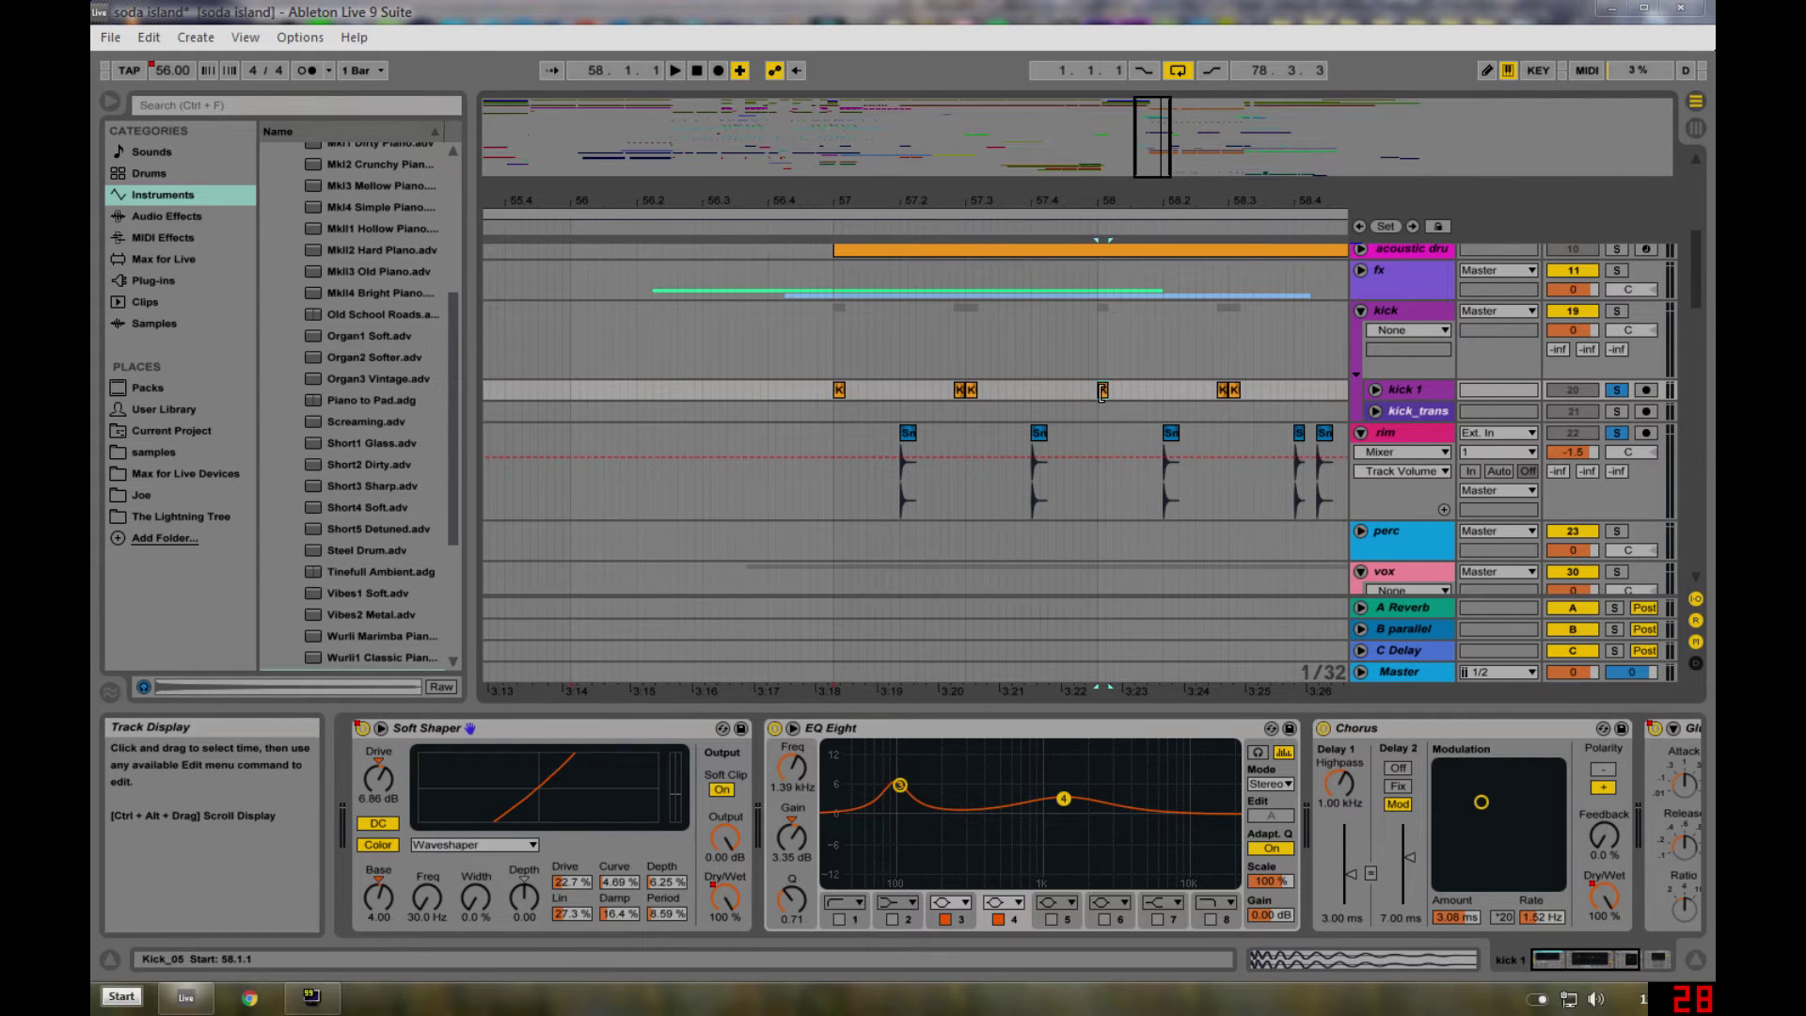
key(space)
click(1324, 728)
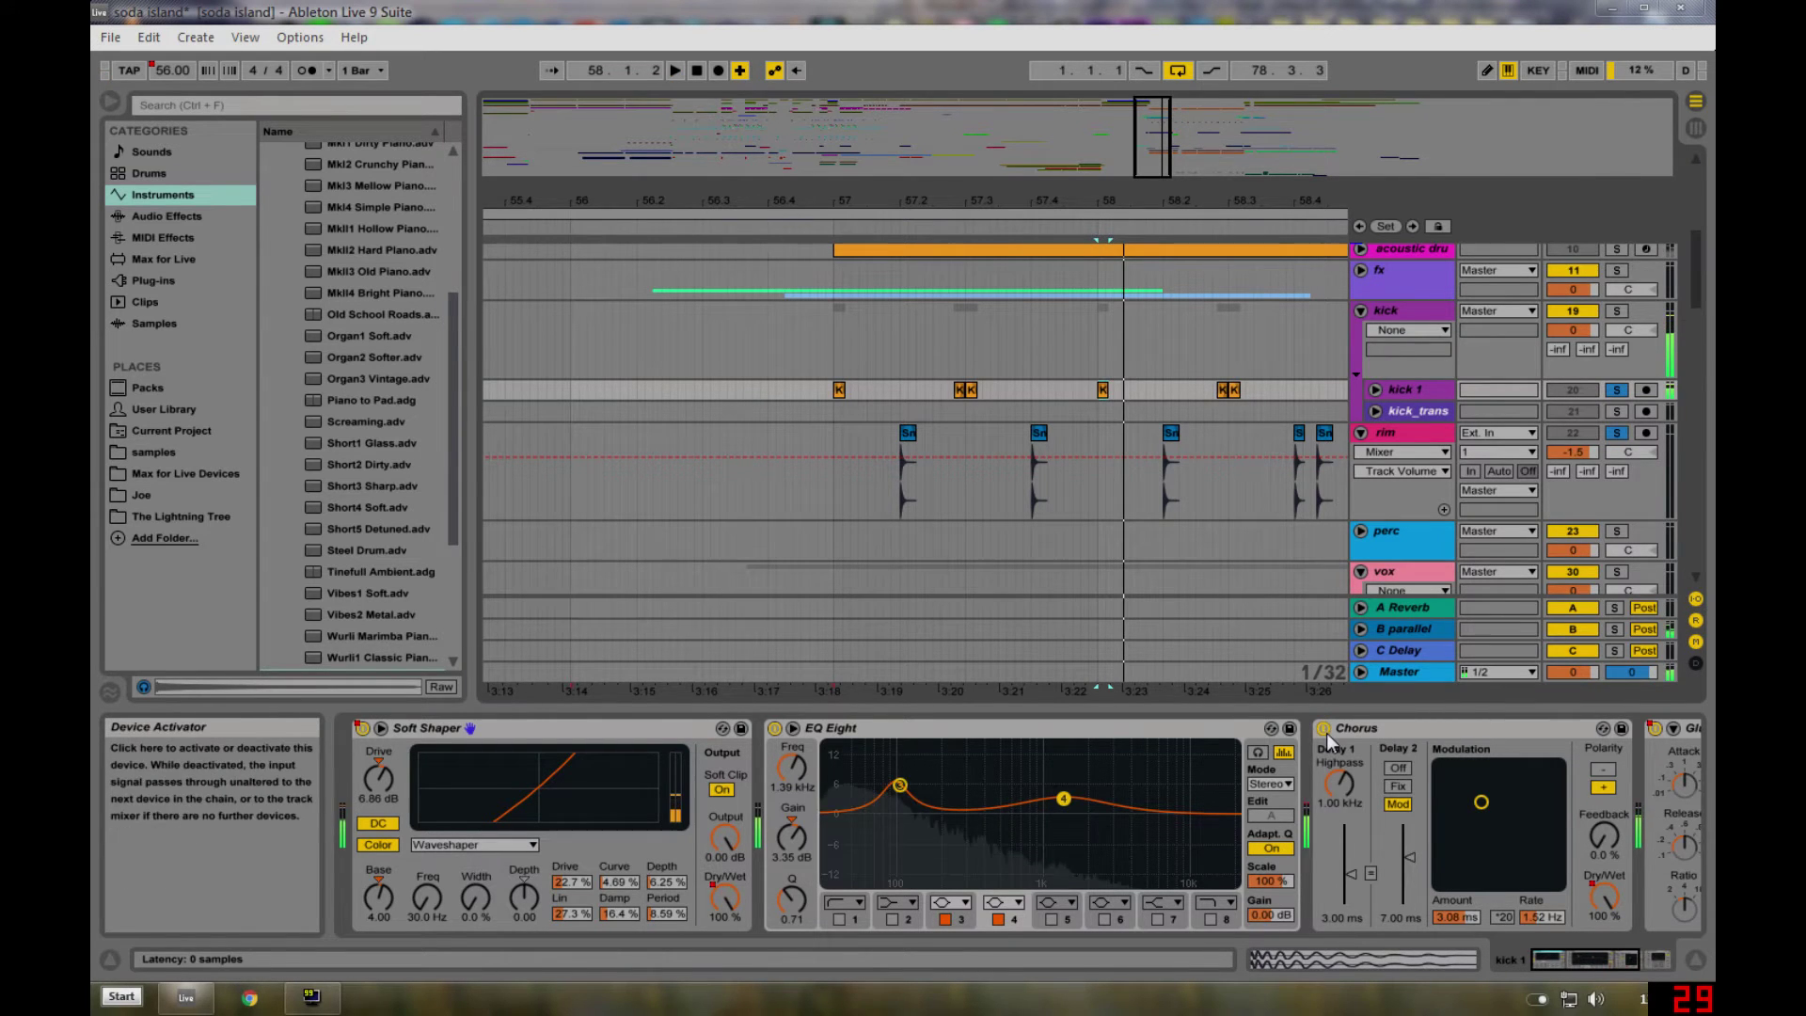
click(1324, 729)
key(space)
- Add the acoustic drums track to the solo, play from its clip start at 57.1.1, and unfold the track
scroll(1285, 444, up, 3)
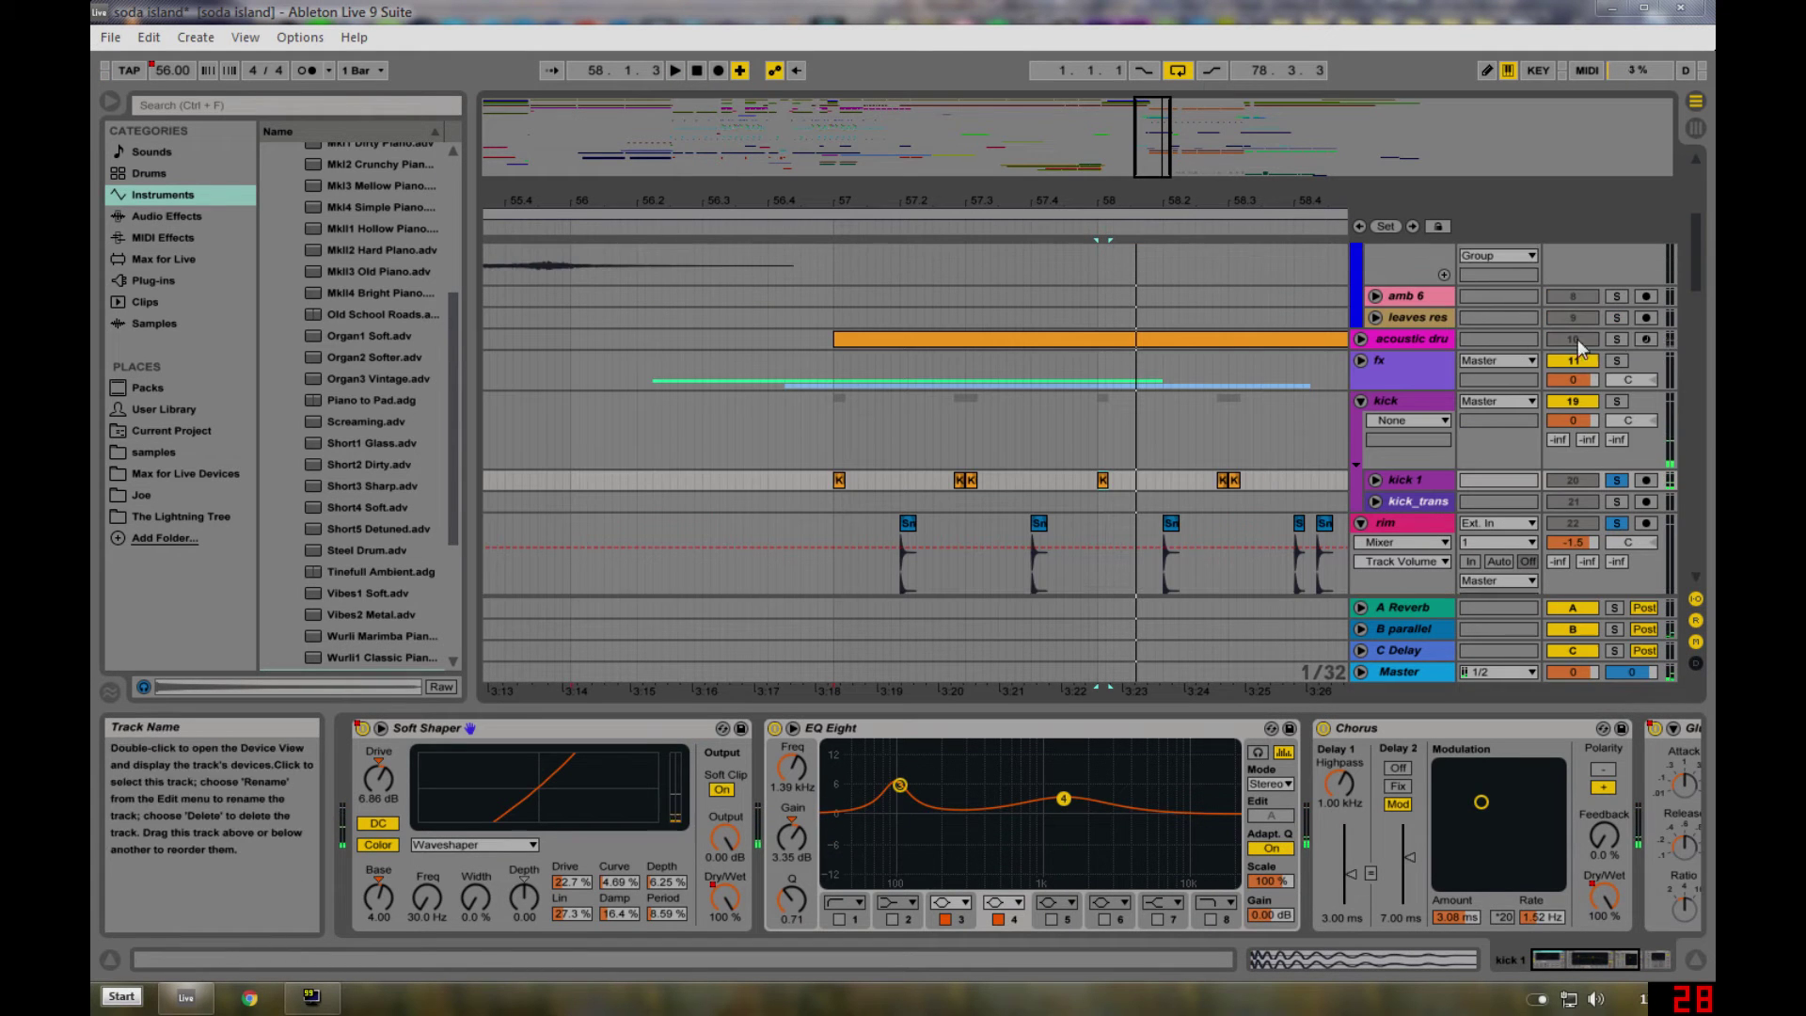
click(1616, 339)
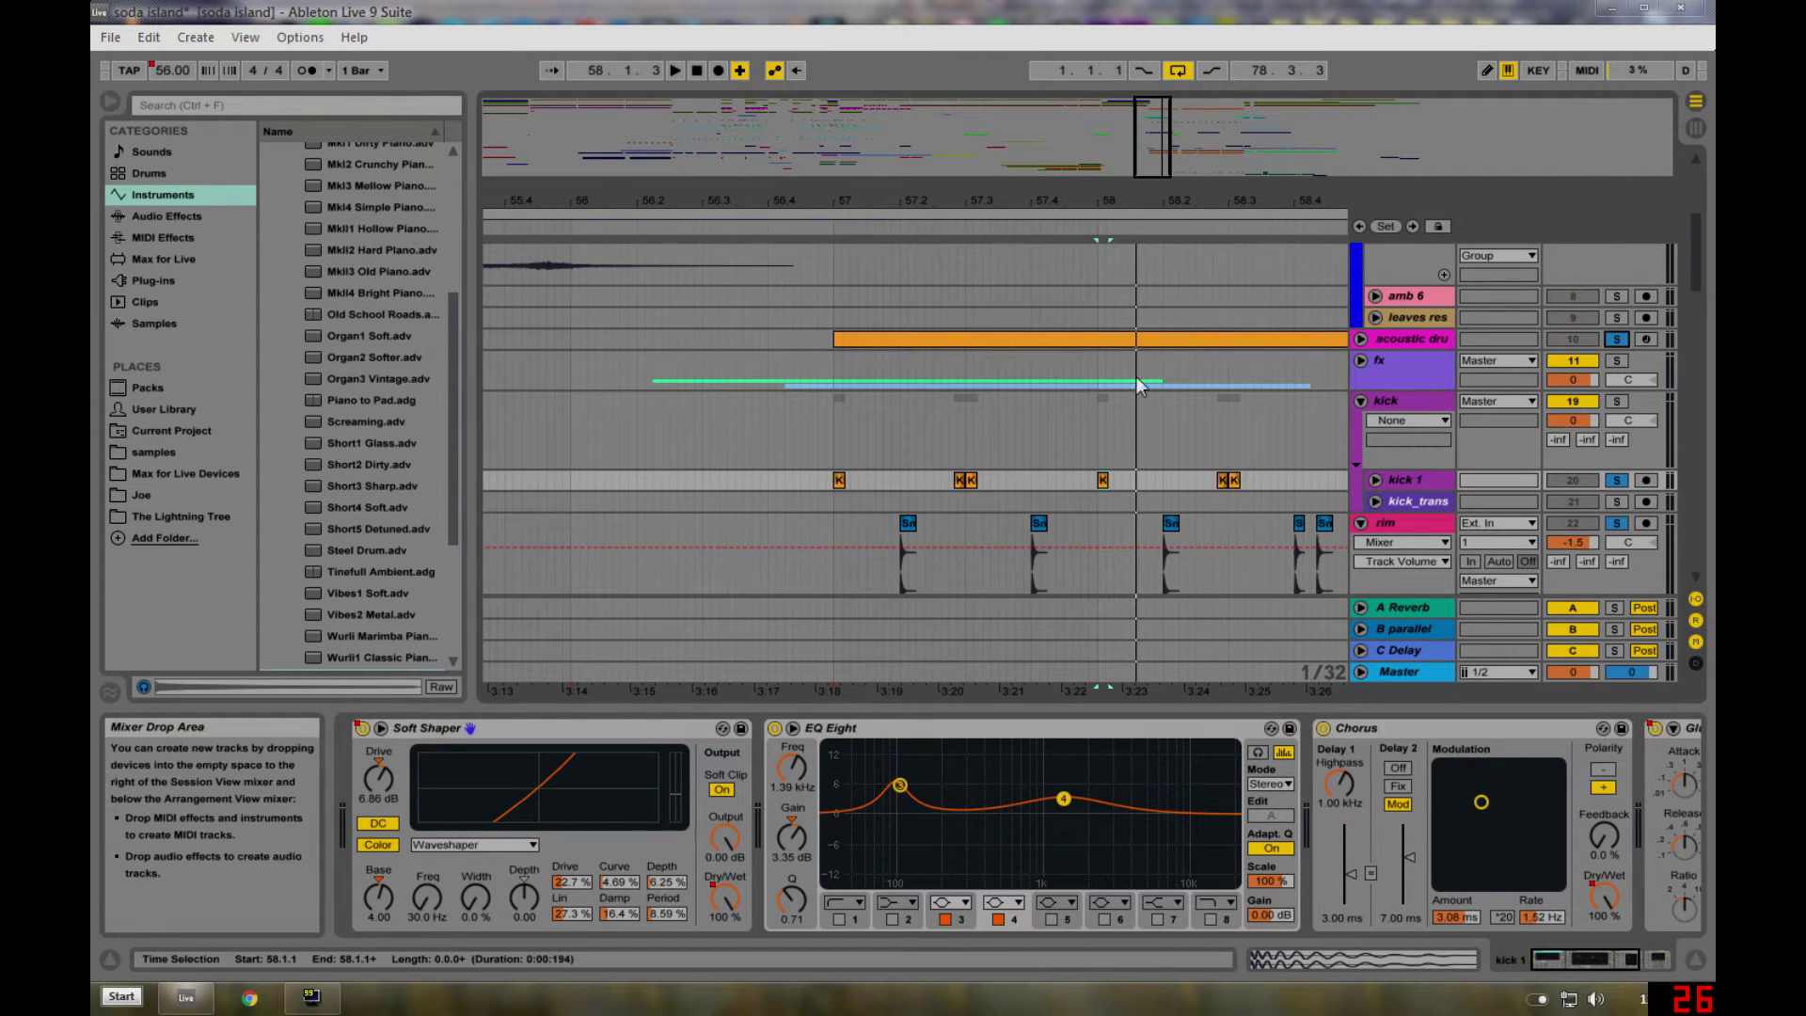
click(901, 339)
key(space)
click(1360, 338)
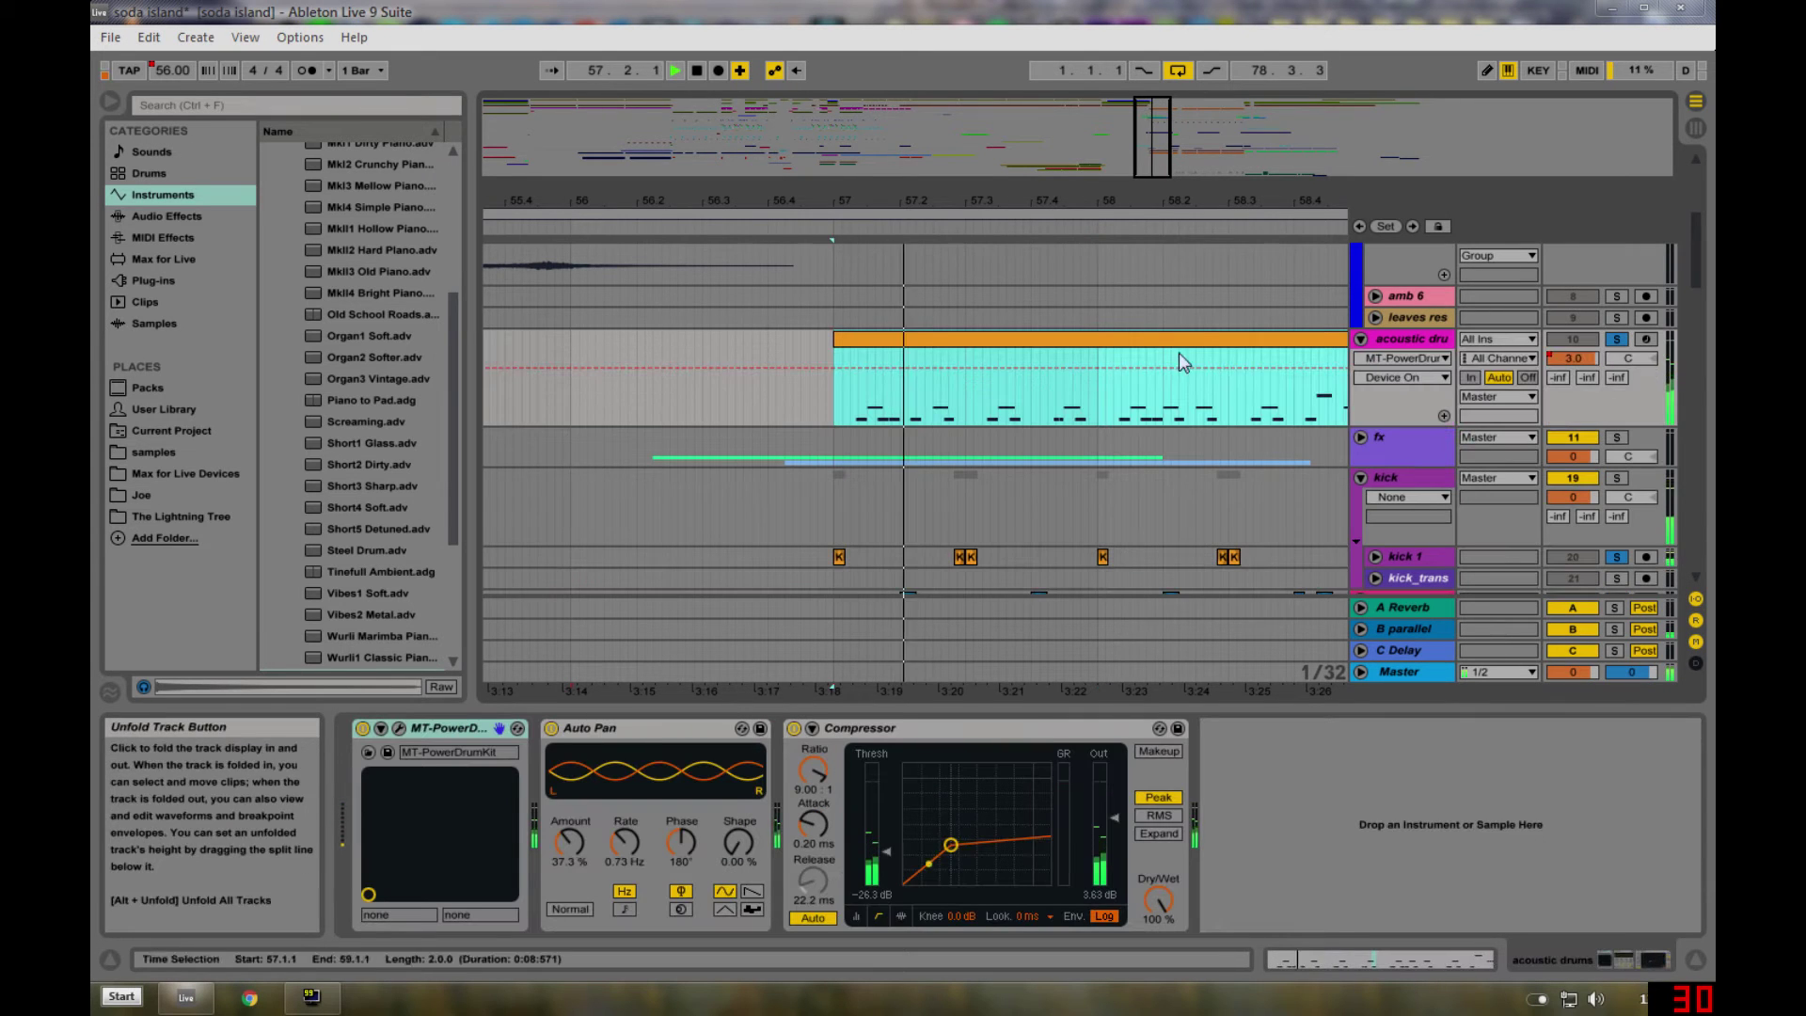
drag(1052, 198, 973, 171)
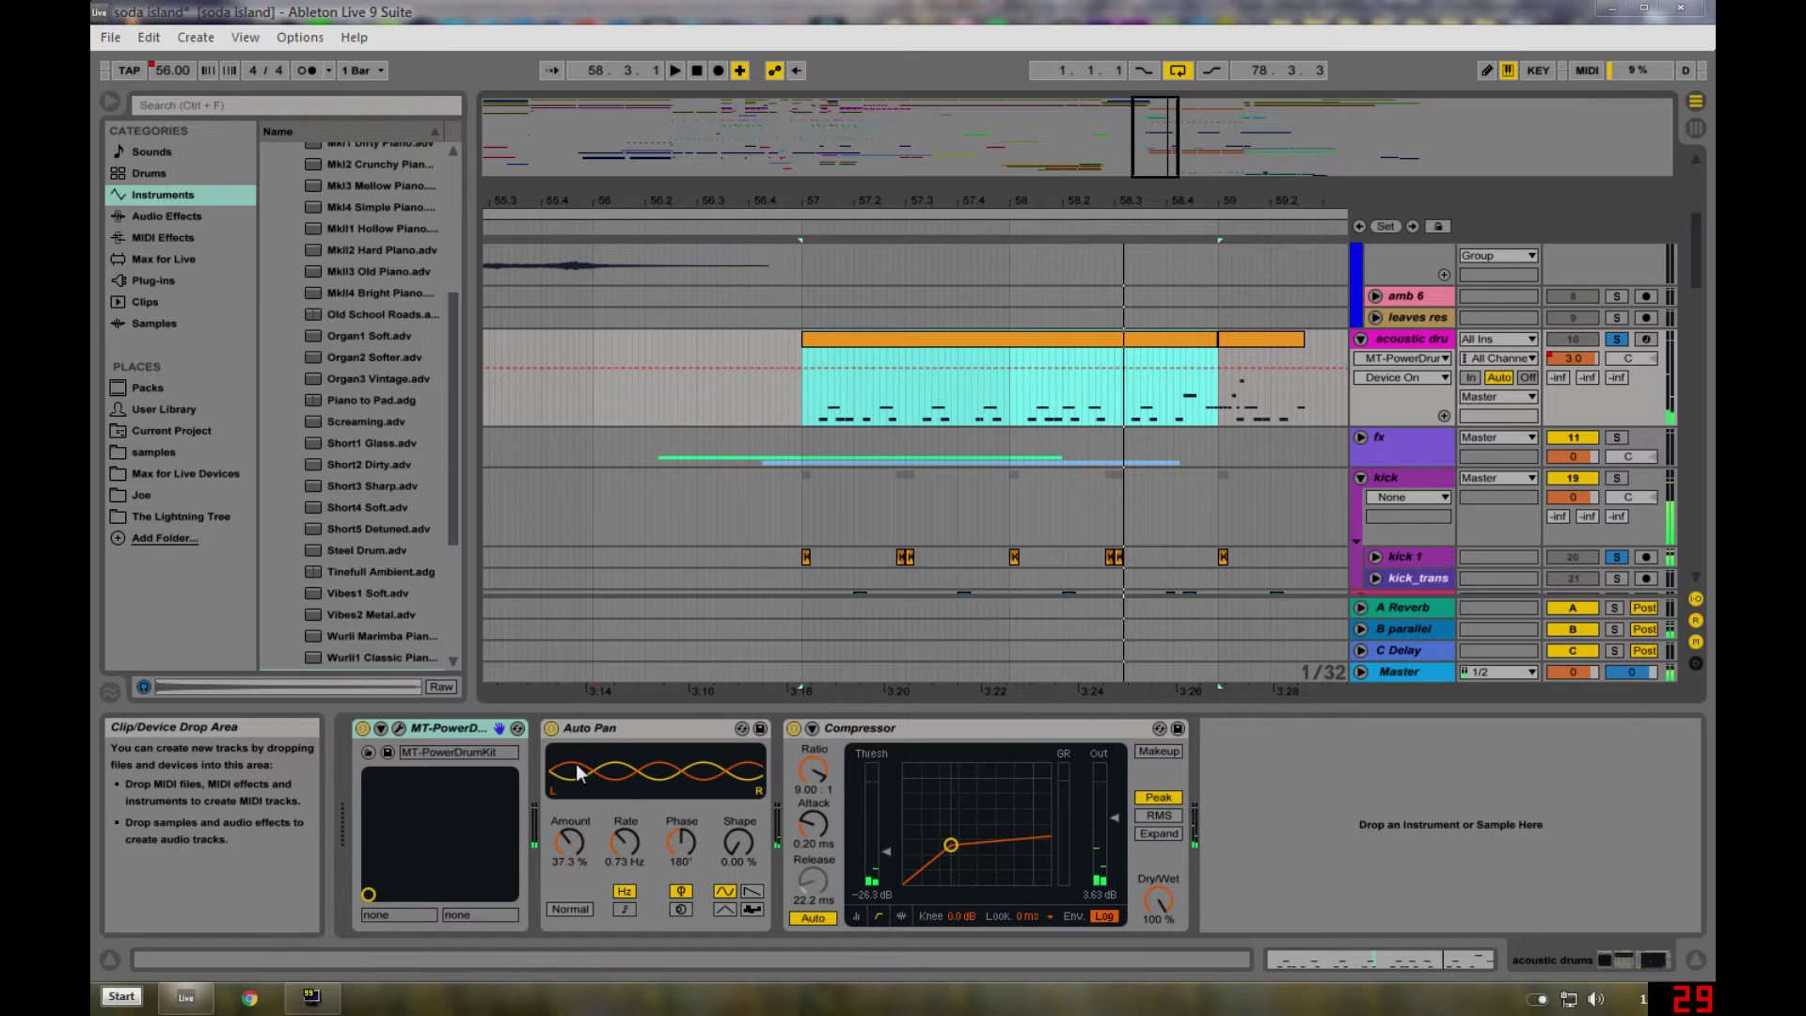
- Open the acoustic drums clip in the note editor, examine its upper and lower note rows, and hide the editor
double_click(884, 347)
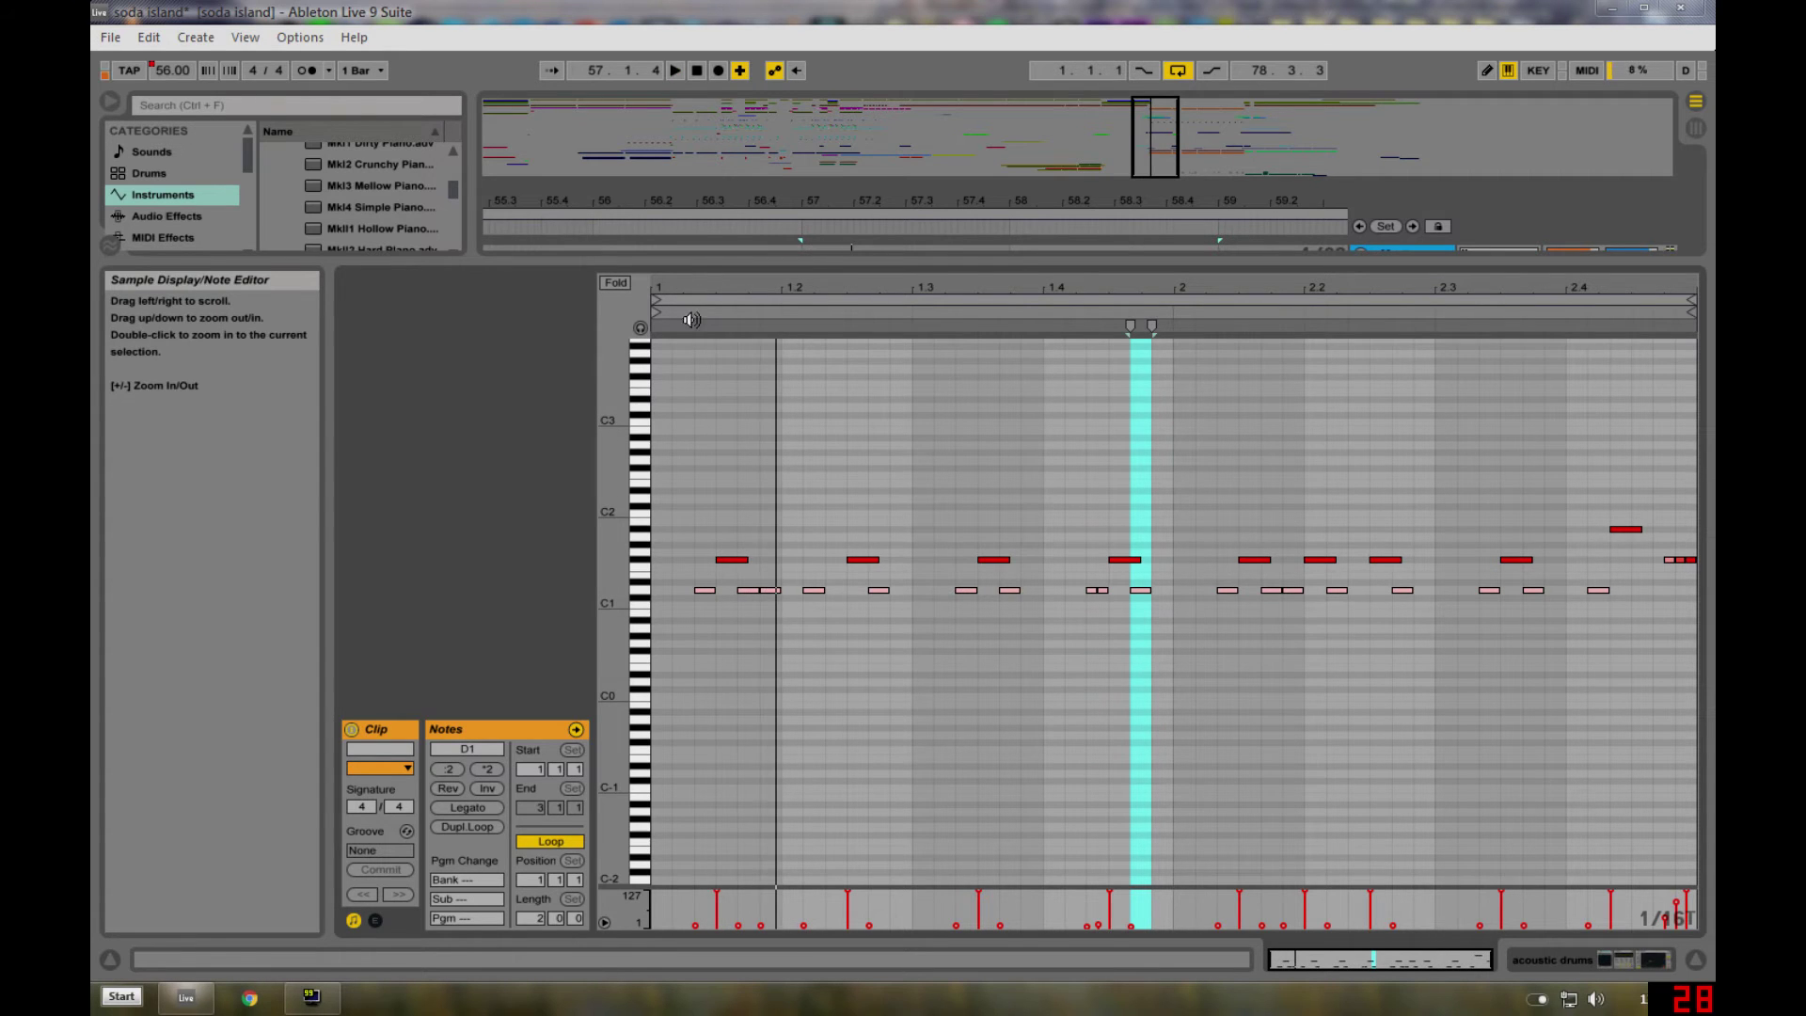
drag(693, 538, 1667, 568)
click(1289, 442)
drag(675, 582, 1629, 645)
click(1628, 646)
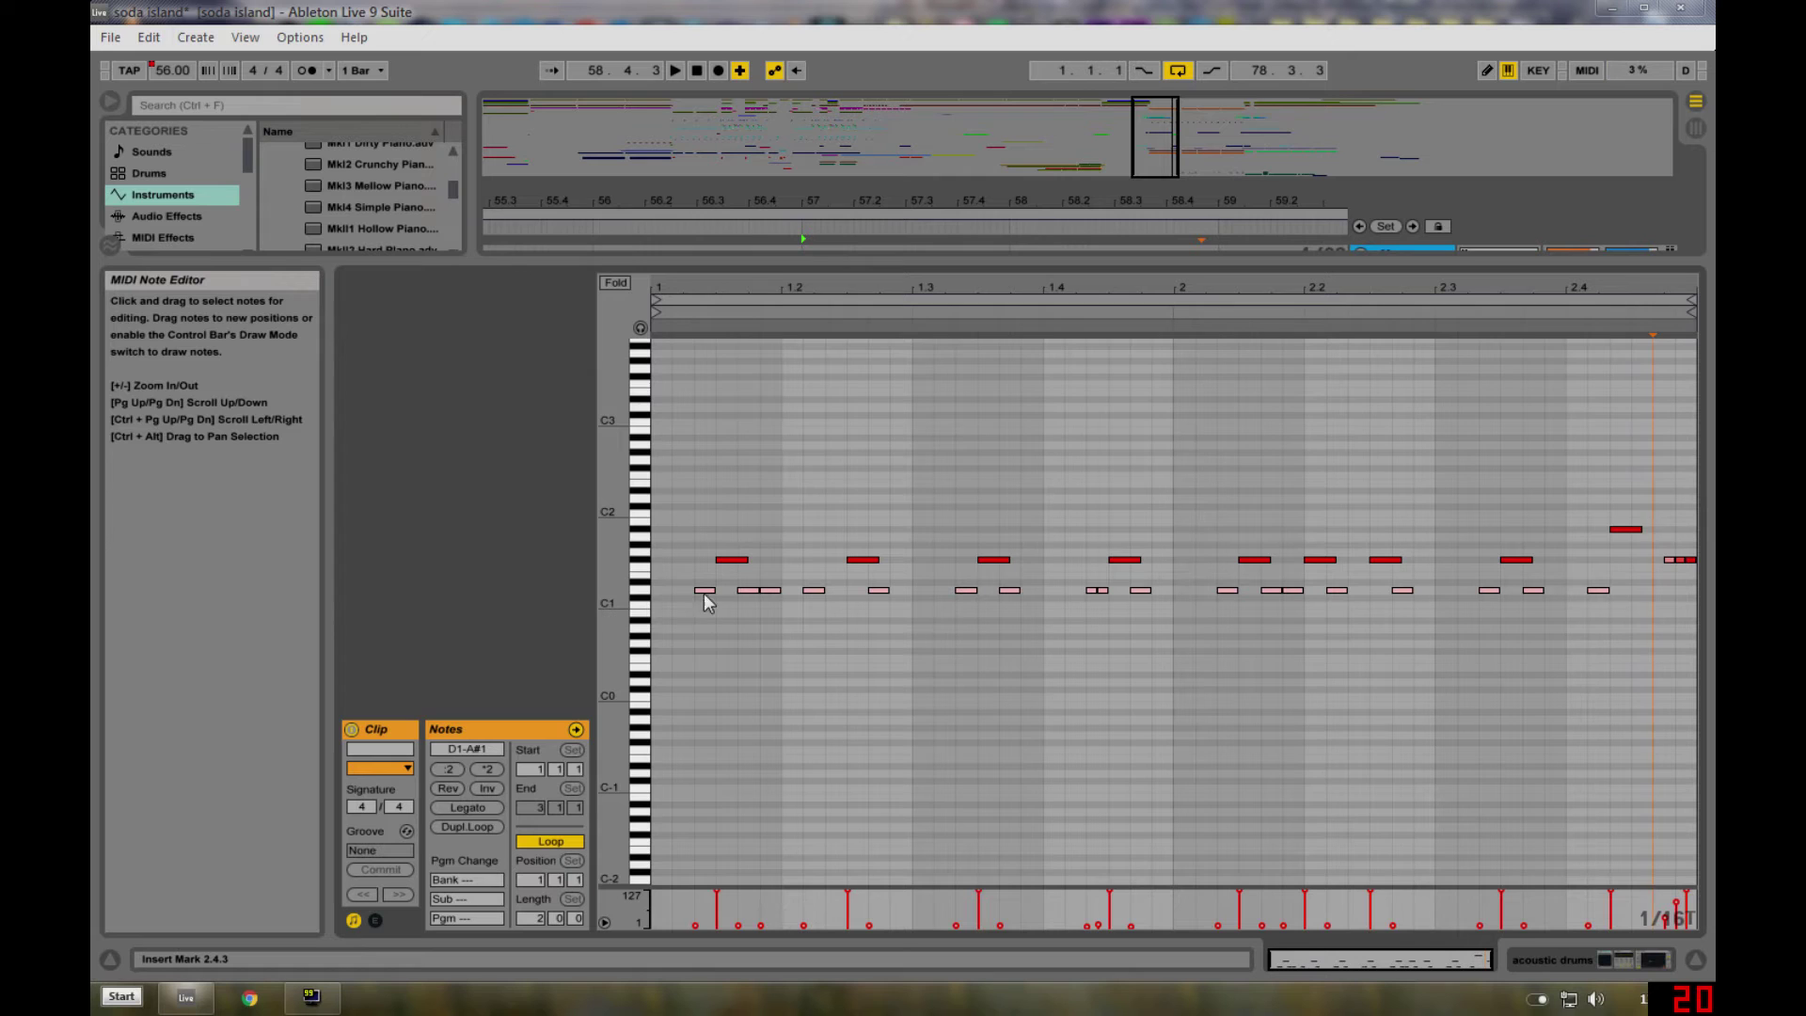
click(1695, 961)
- Clear the track solos, play the full mix from 57.1.2, and stop playback
scroll(828, 677, up, 4)
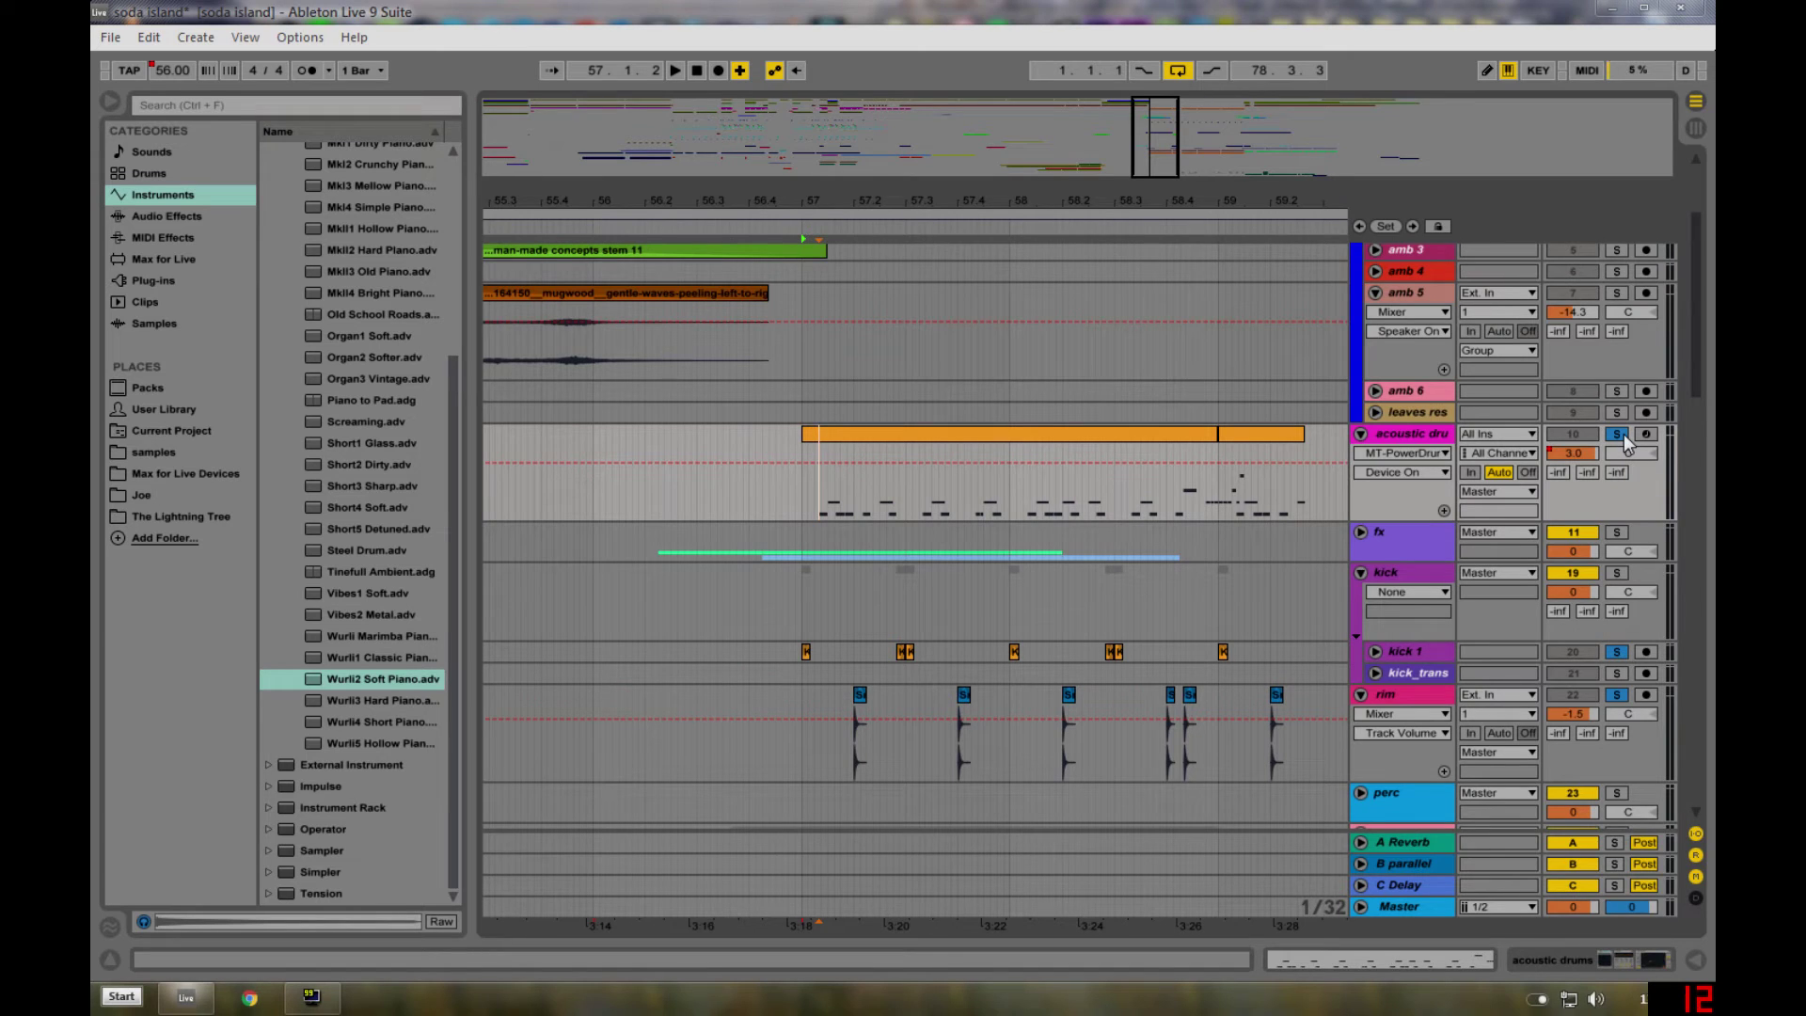
click(1619, 433)
key(space)
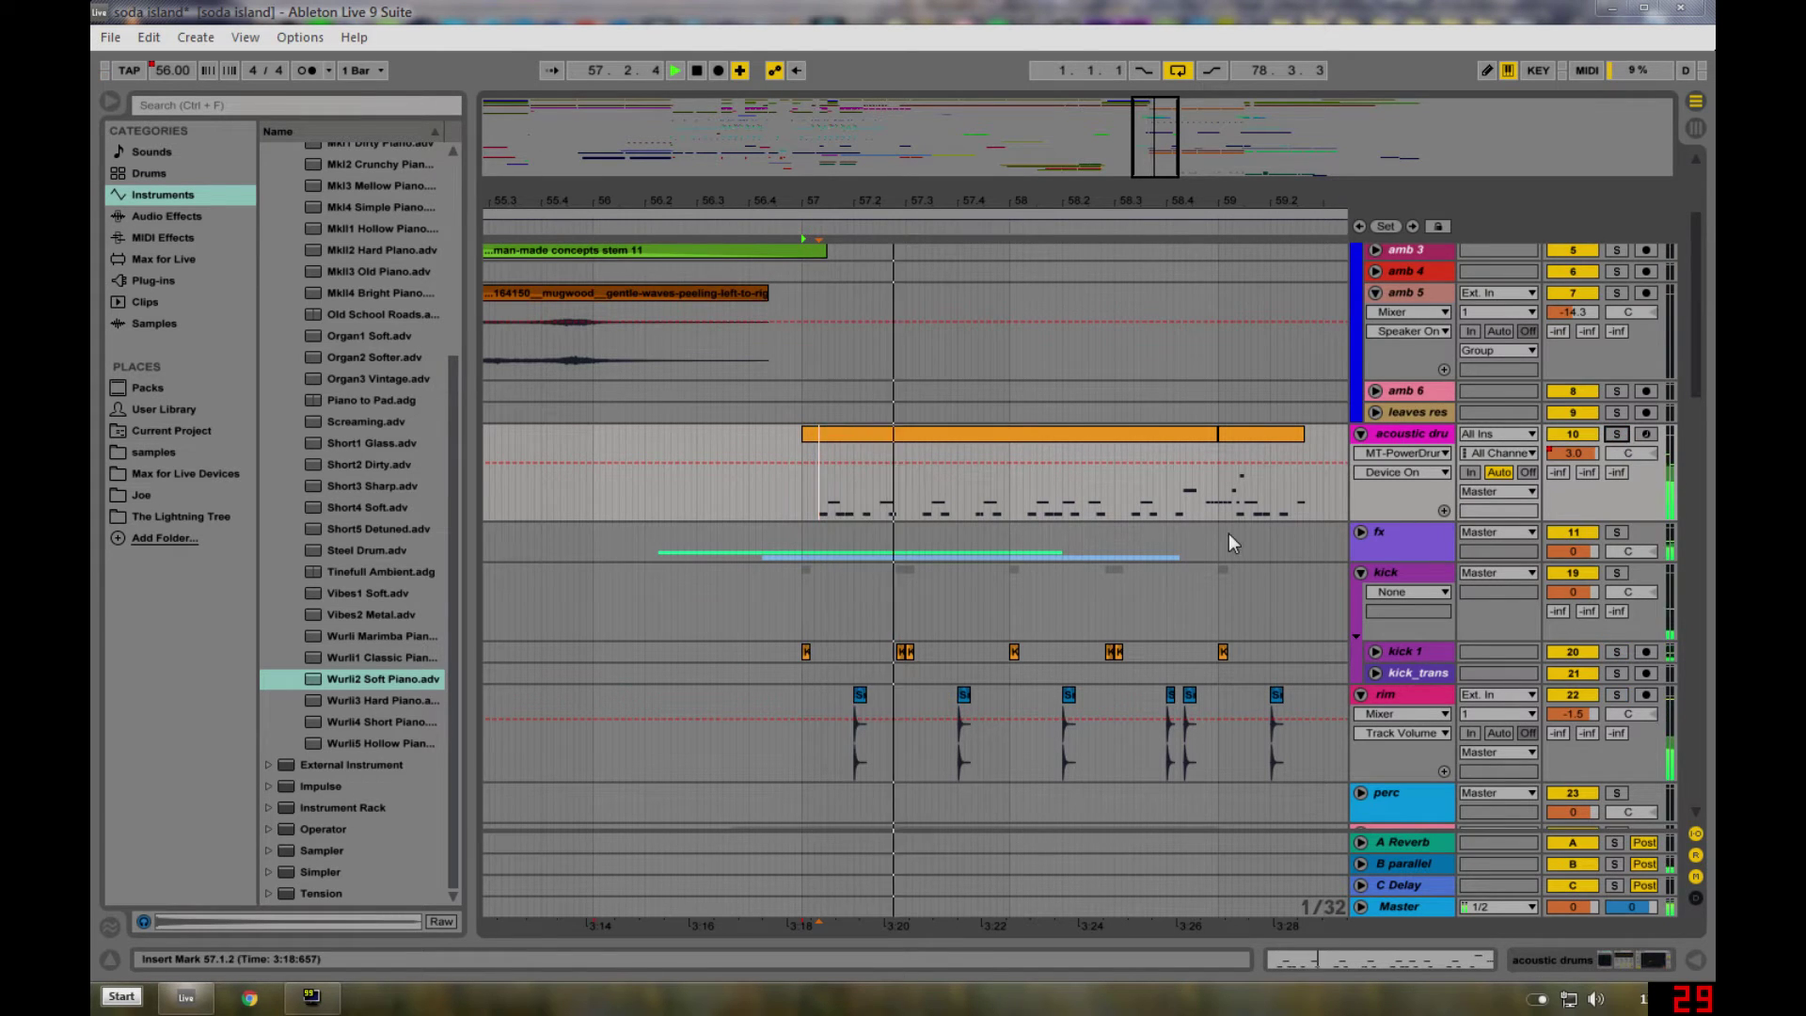
scroll(1217, 538, down, 15)
key(space)
- Unfold the fx group and its 17 Audio track, with the first cymbal_roll-a-p clip at 56.2.2 selected
scroll(729, 593, down, 1)
drag(1697, 532, 1714, 753)
scroll(1063, 372, up, 10)
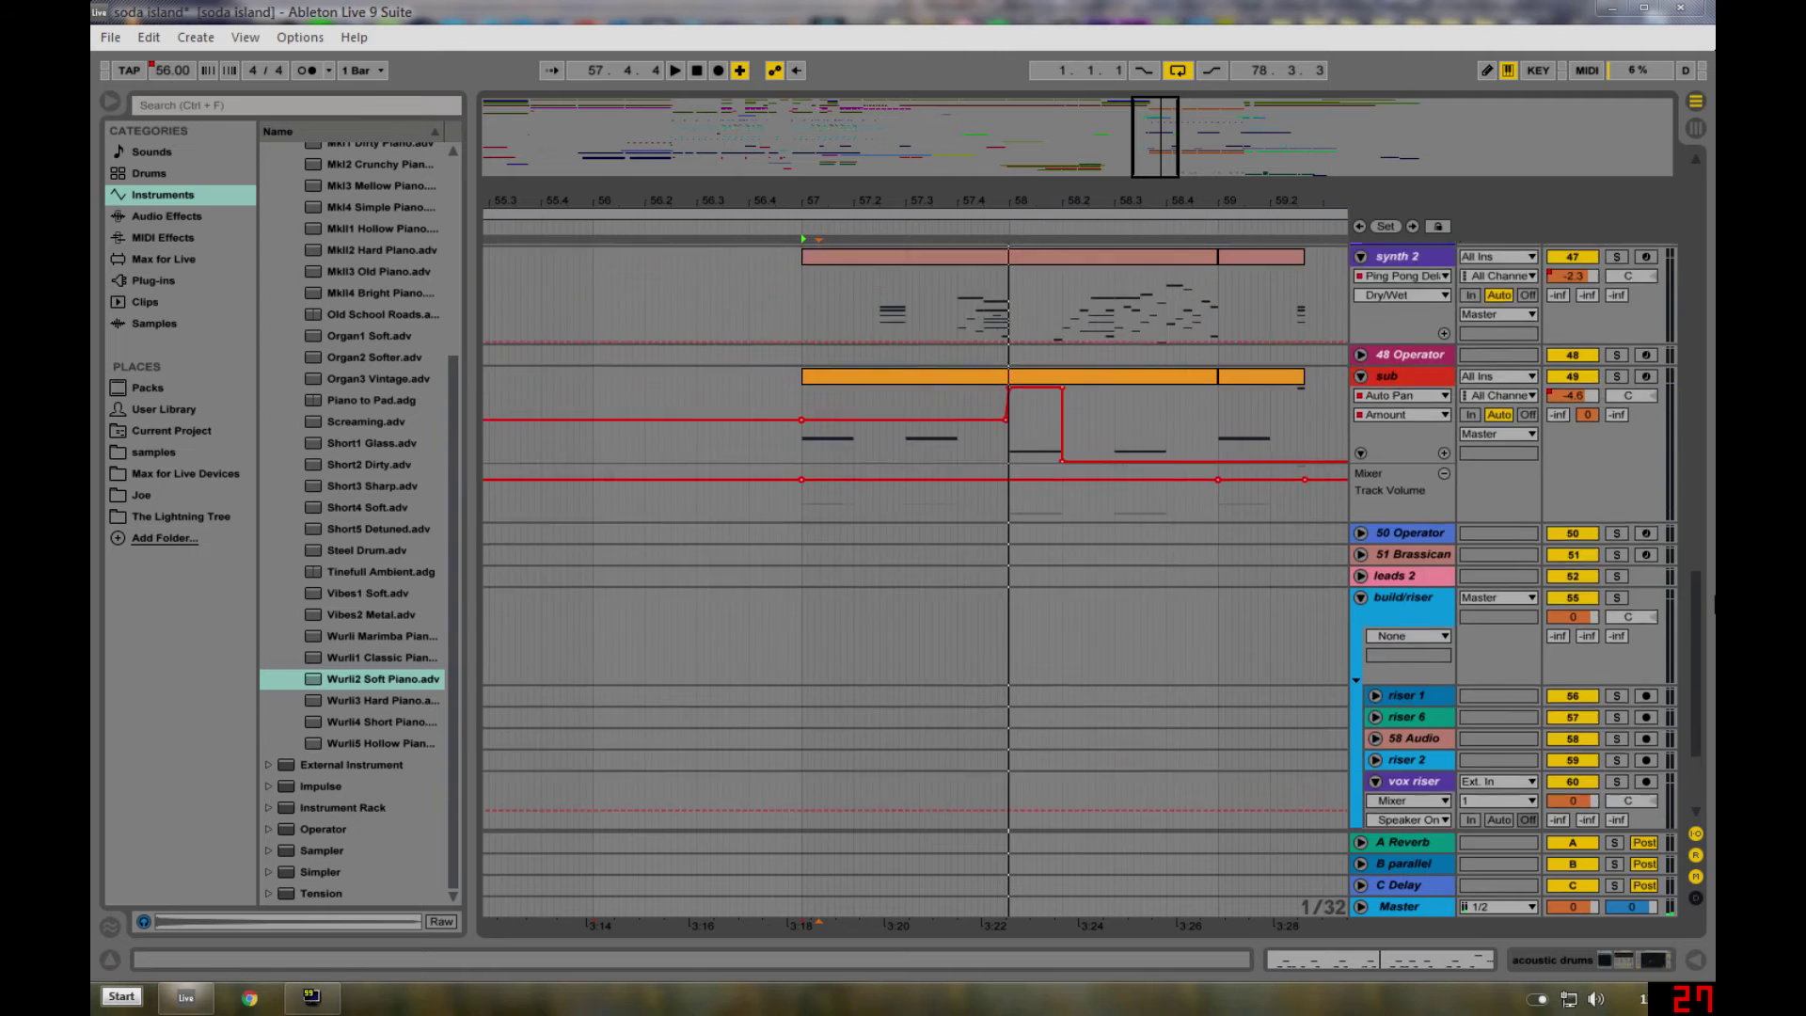
scroll(1059, 364, up, 15)
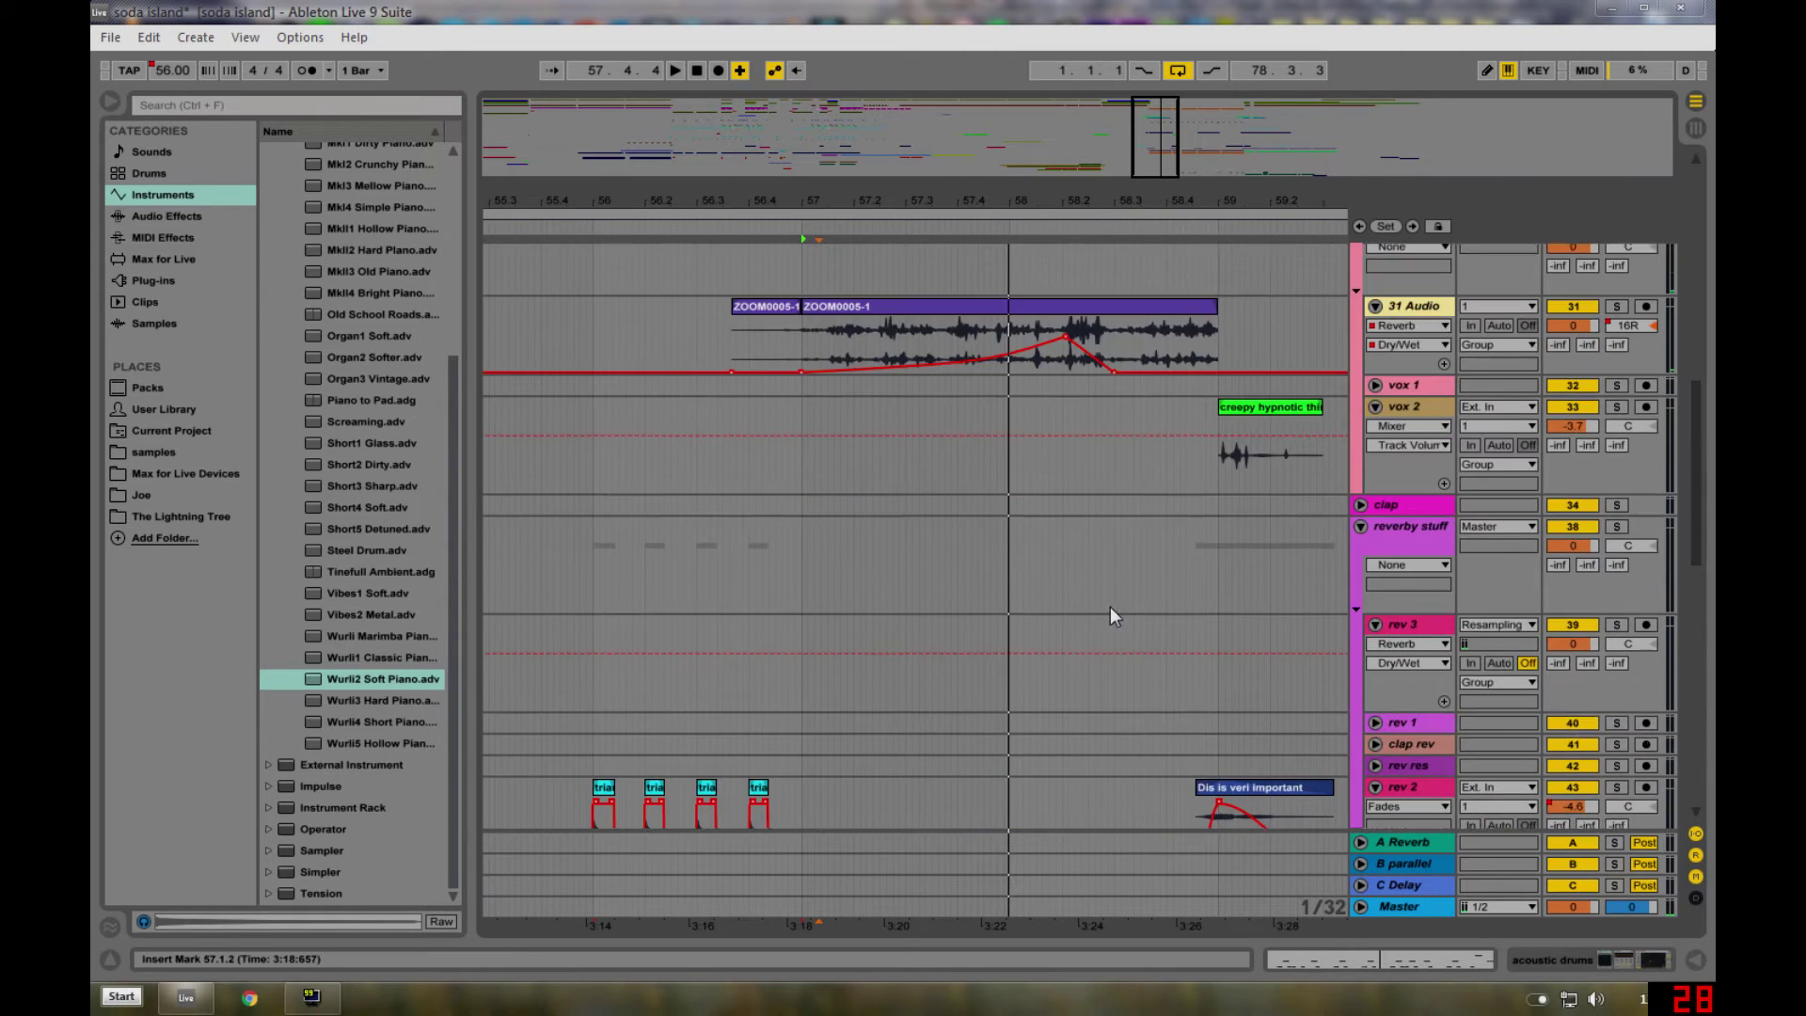
scroll(1129, 629, down, 5)
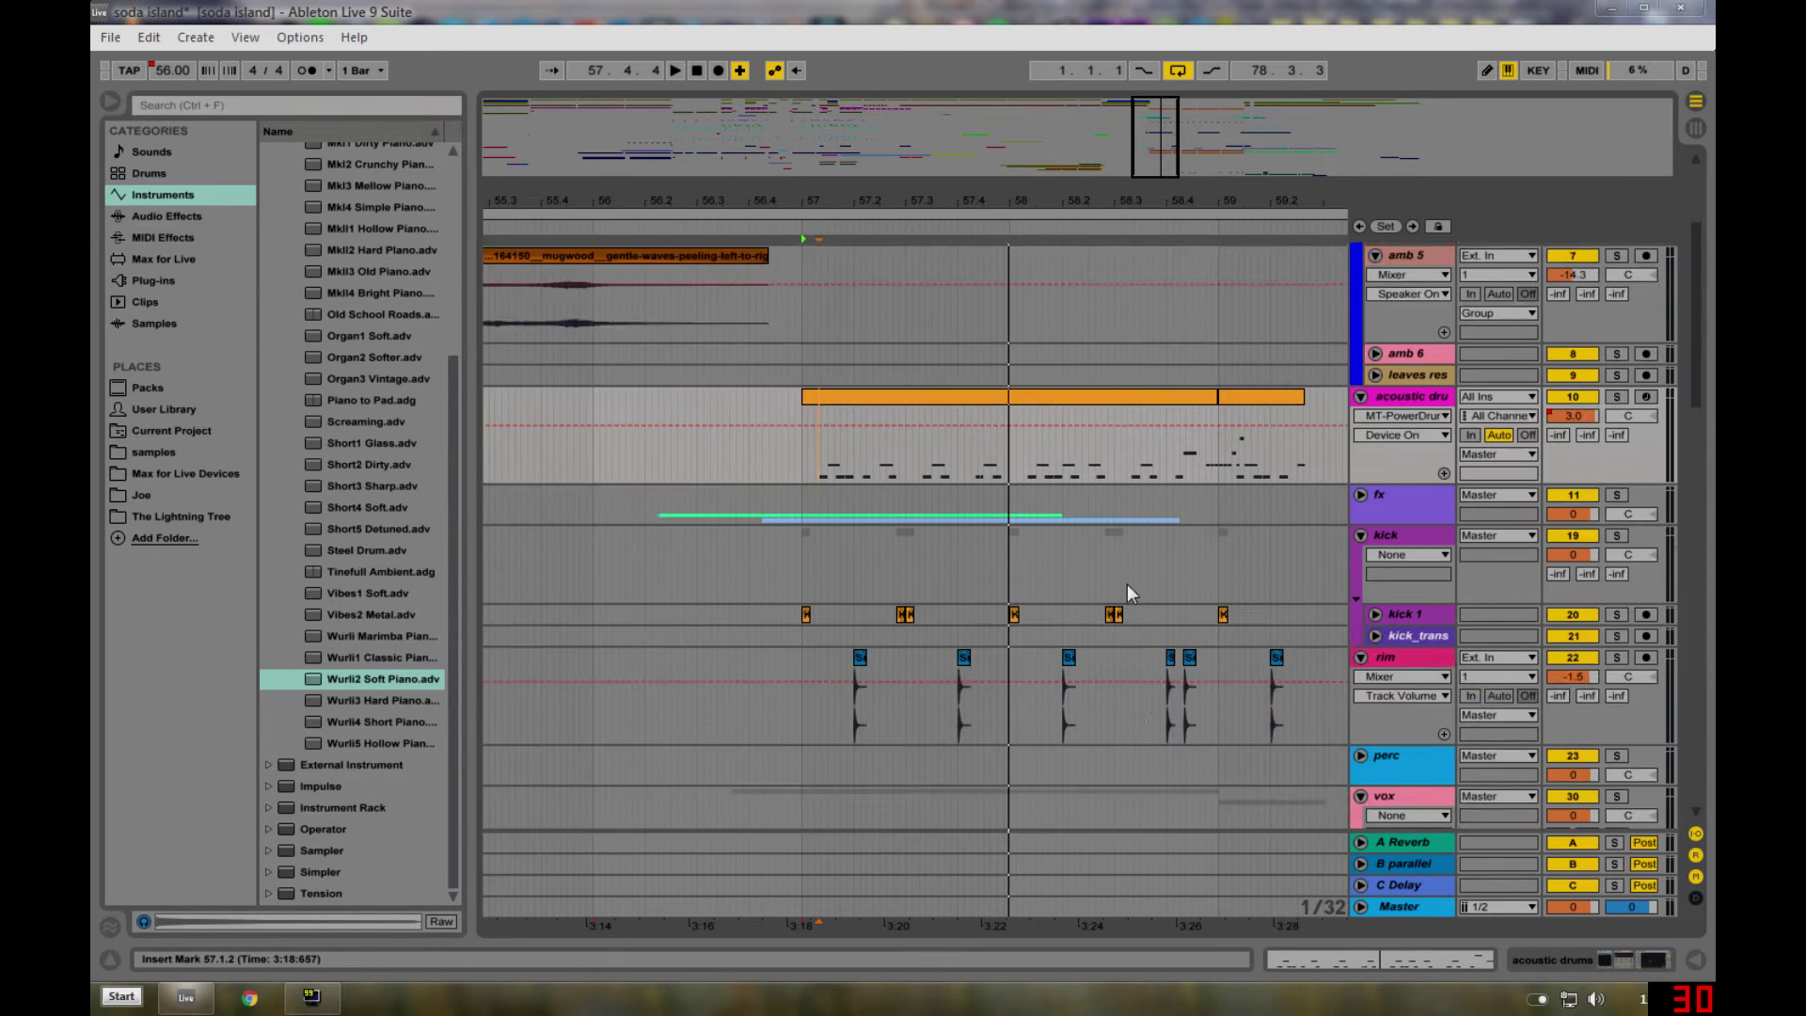
click(1360, 336)
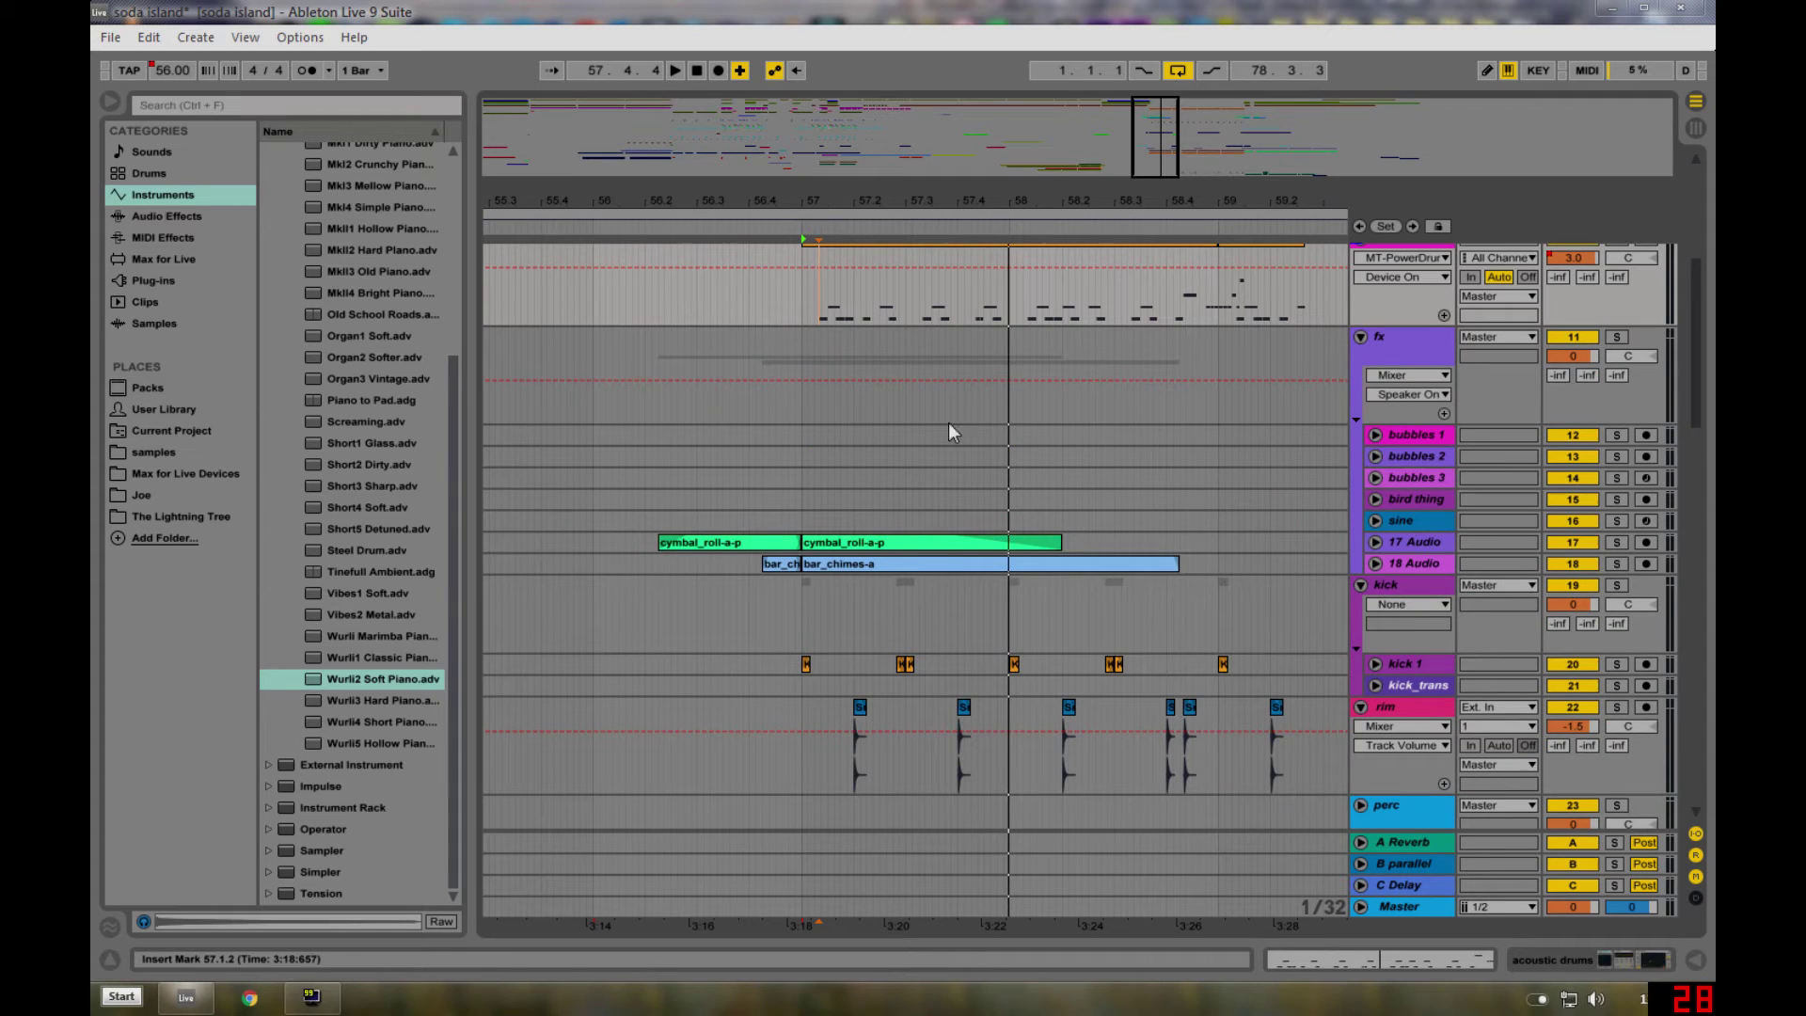
click(882, 538)
click(741, 543)
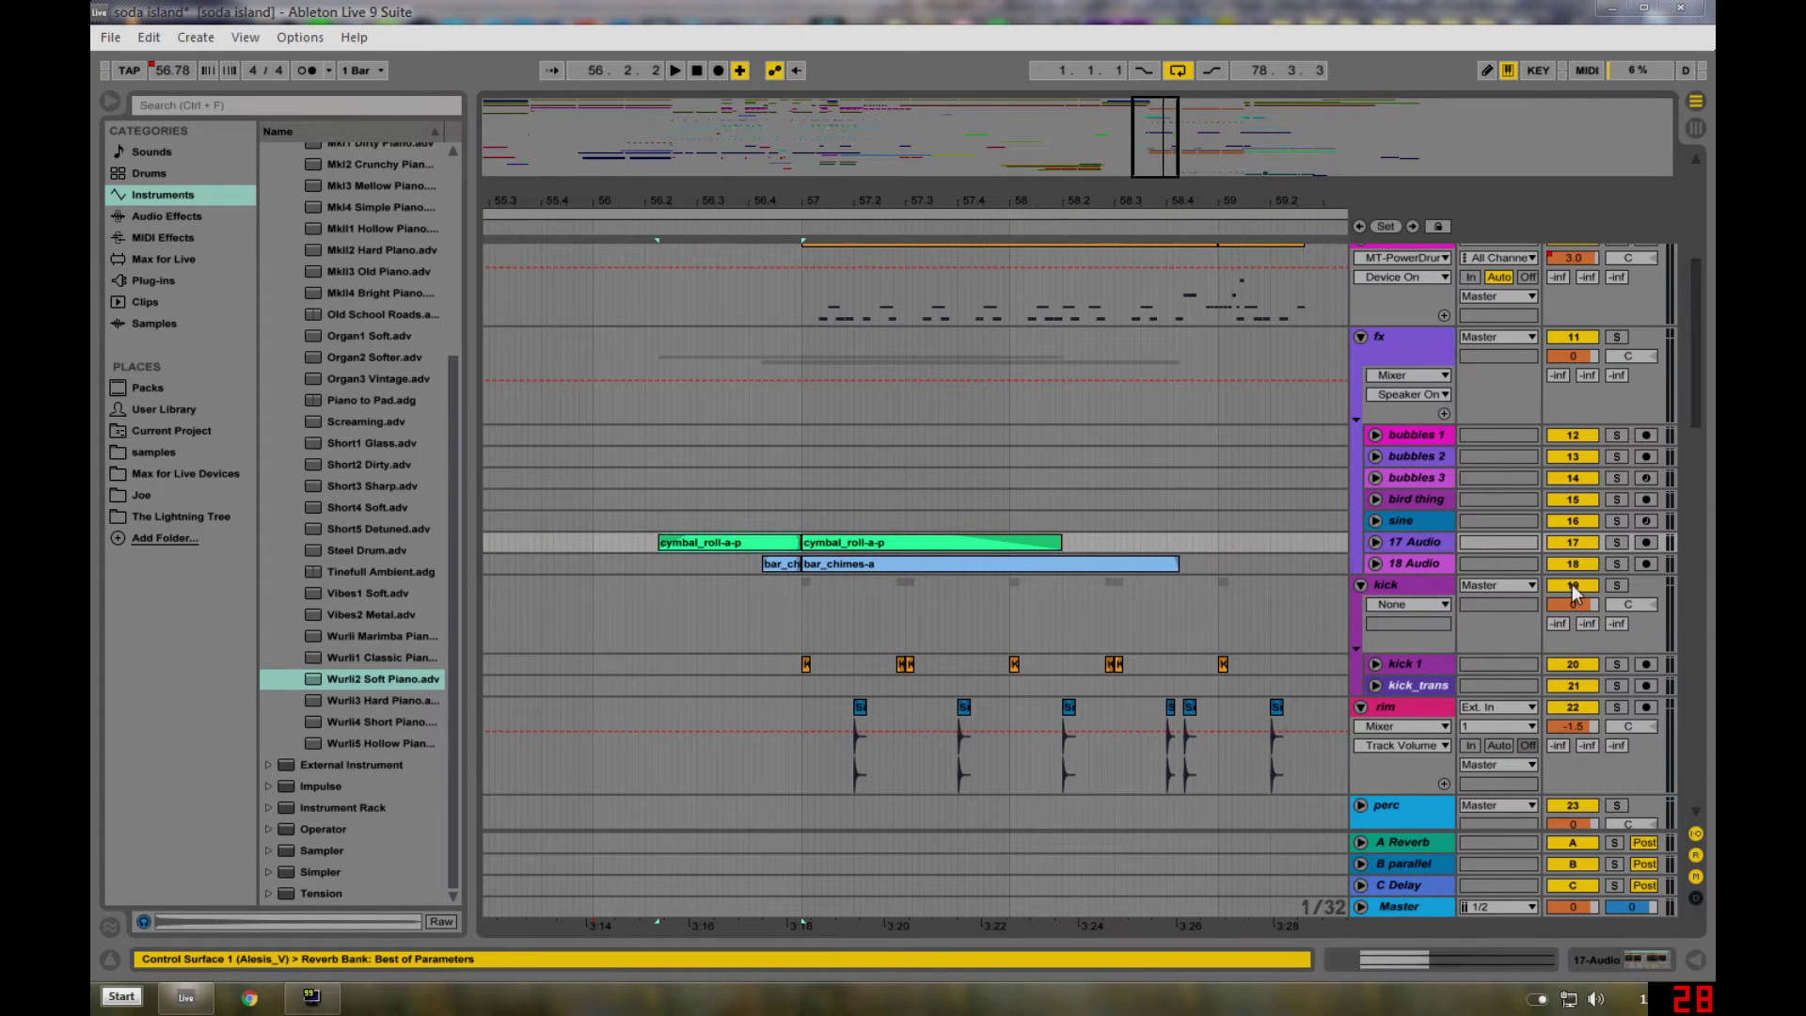
click(1375, 542)
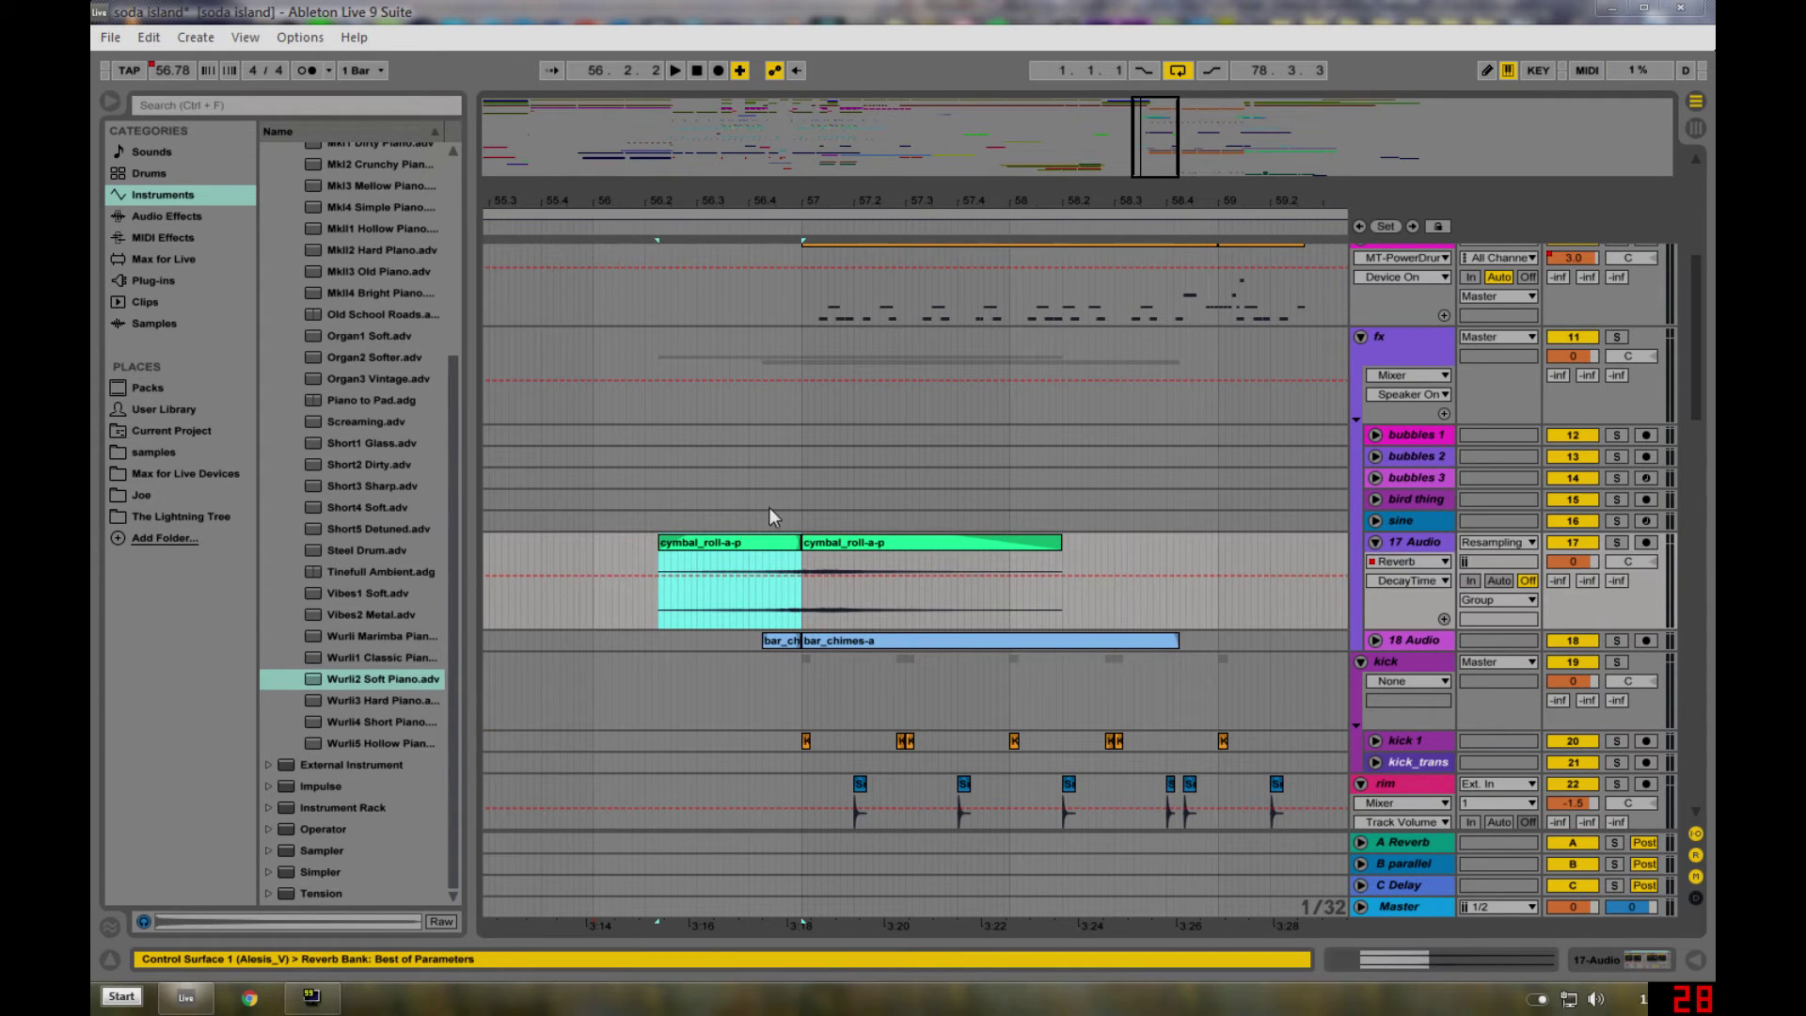
- Play the soloed 17 Audio cymbal roll from 56.2.2, then show and hide the track's Reverb device
click(1616, 543)
key(space)
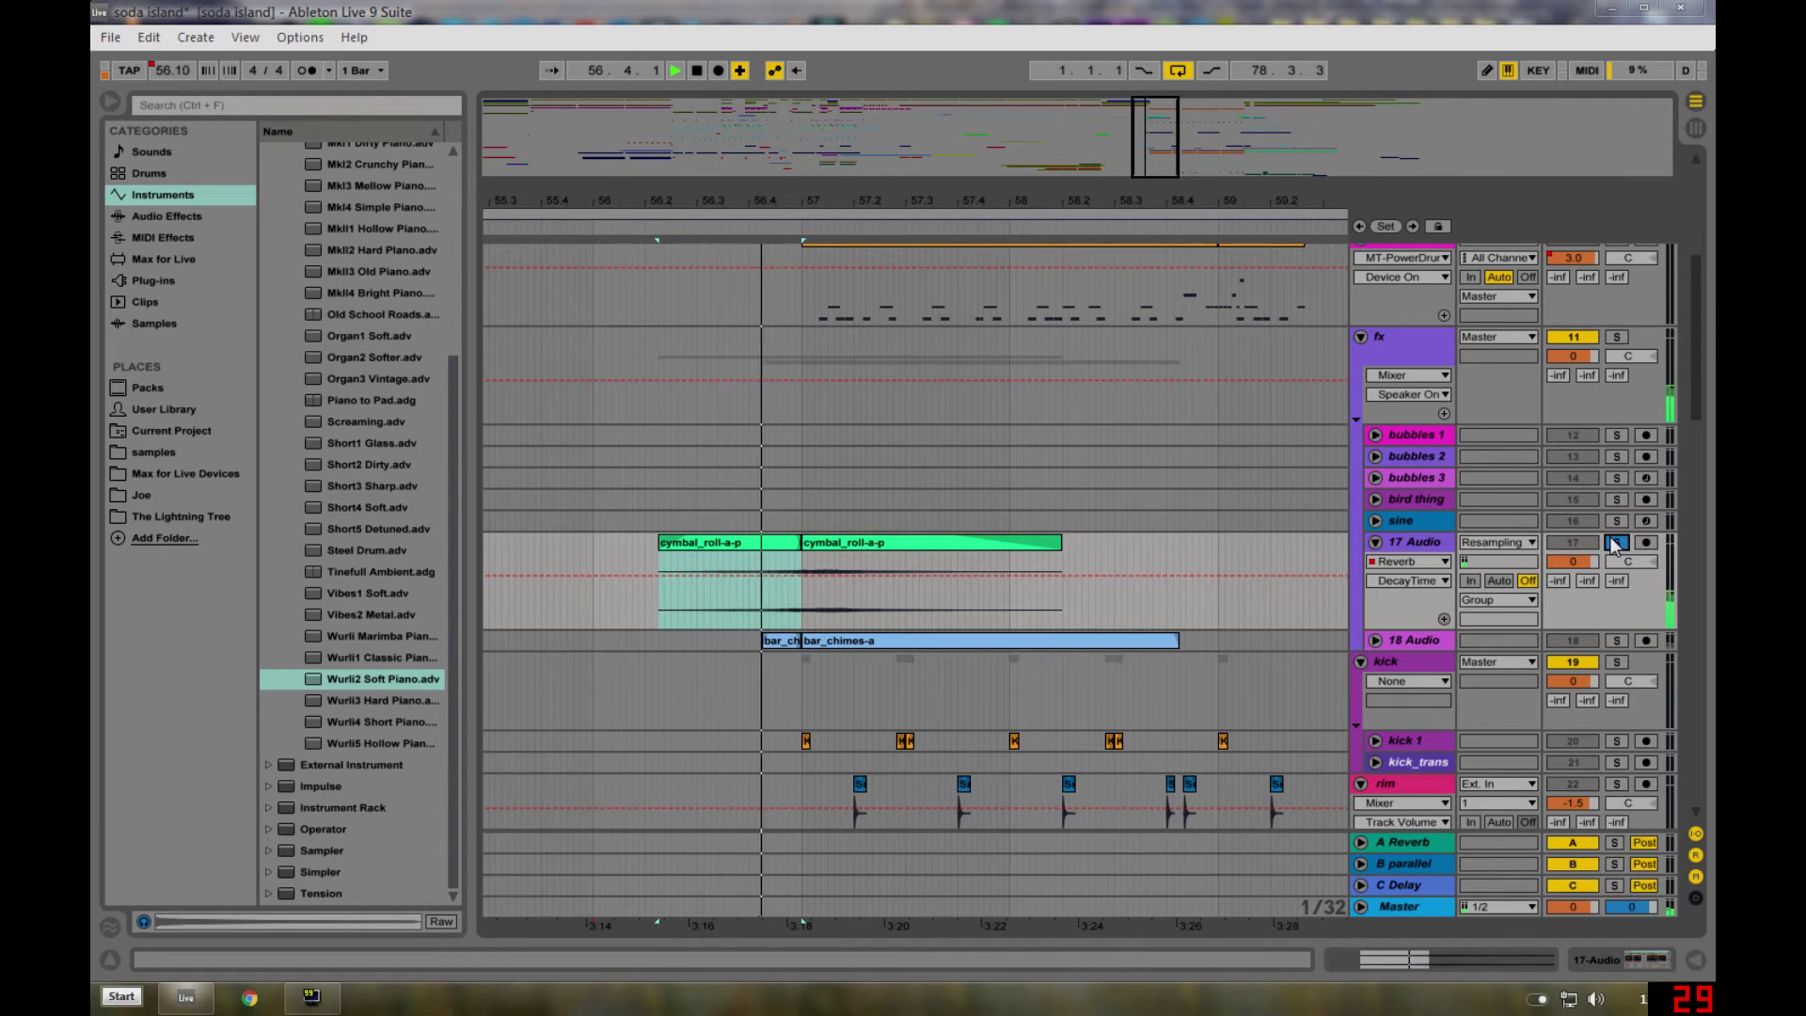
key(space)
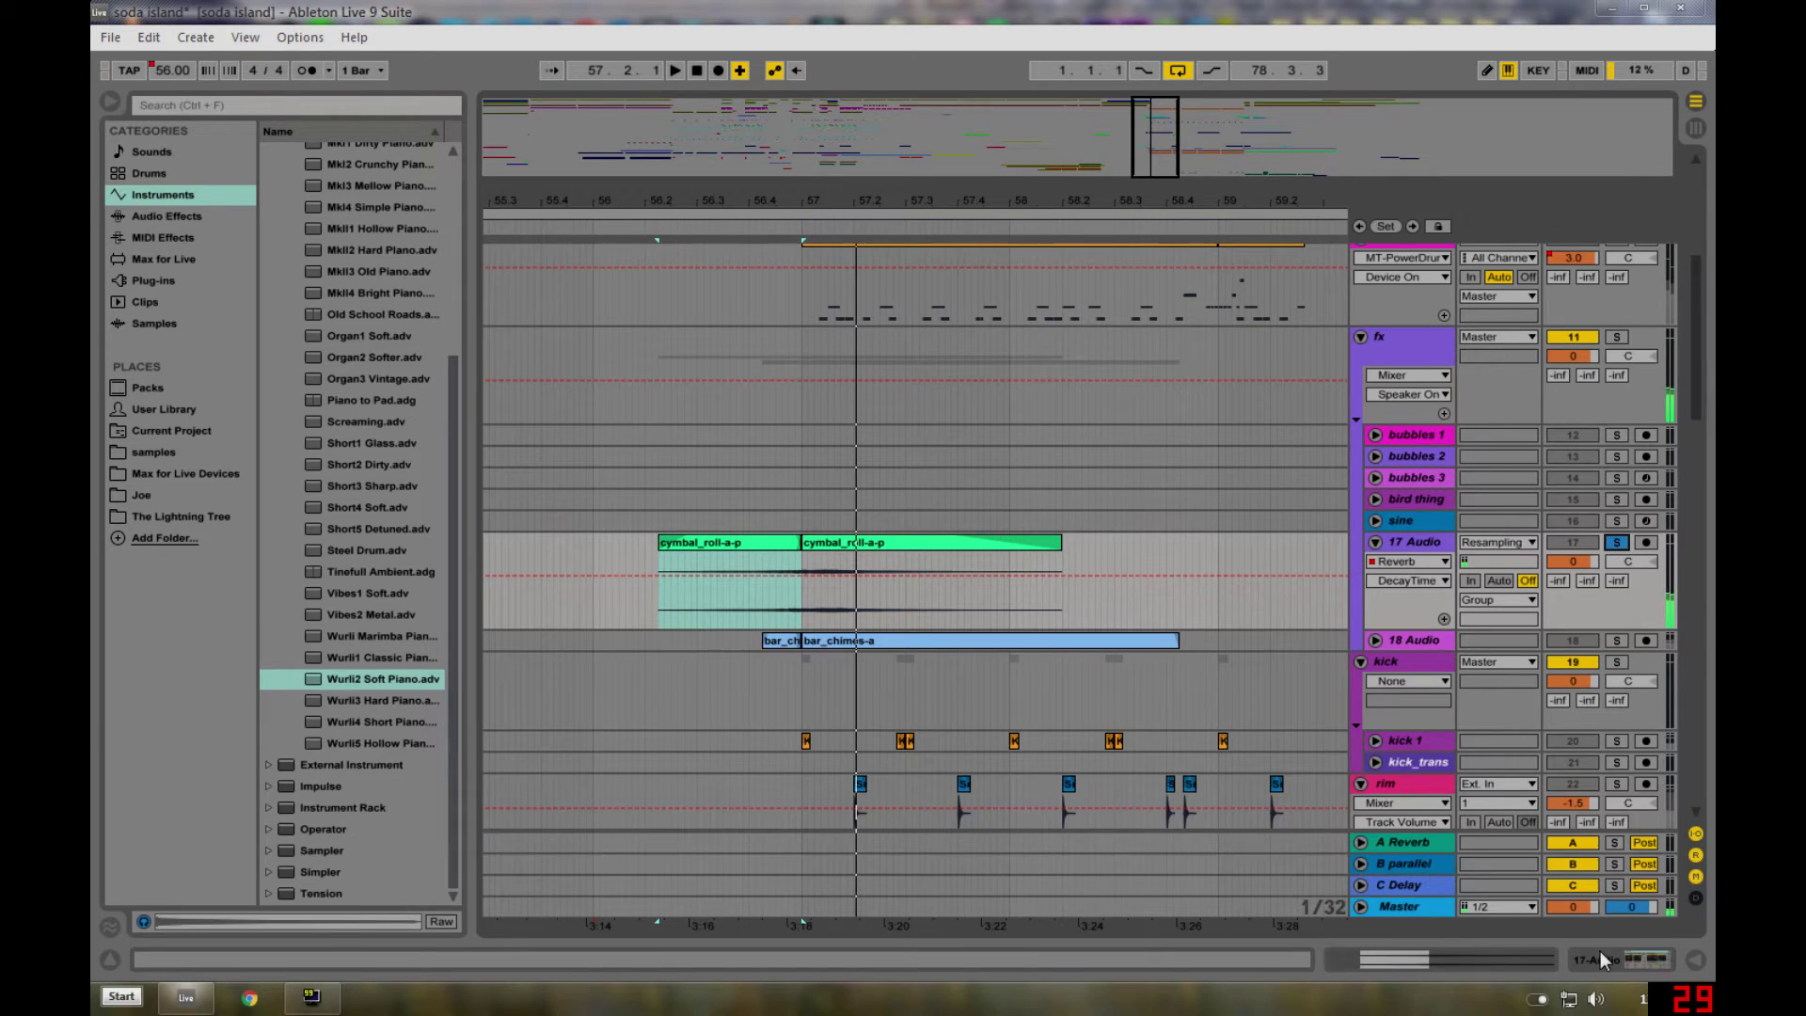
click(1598, 960)
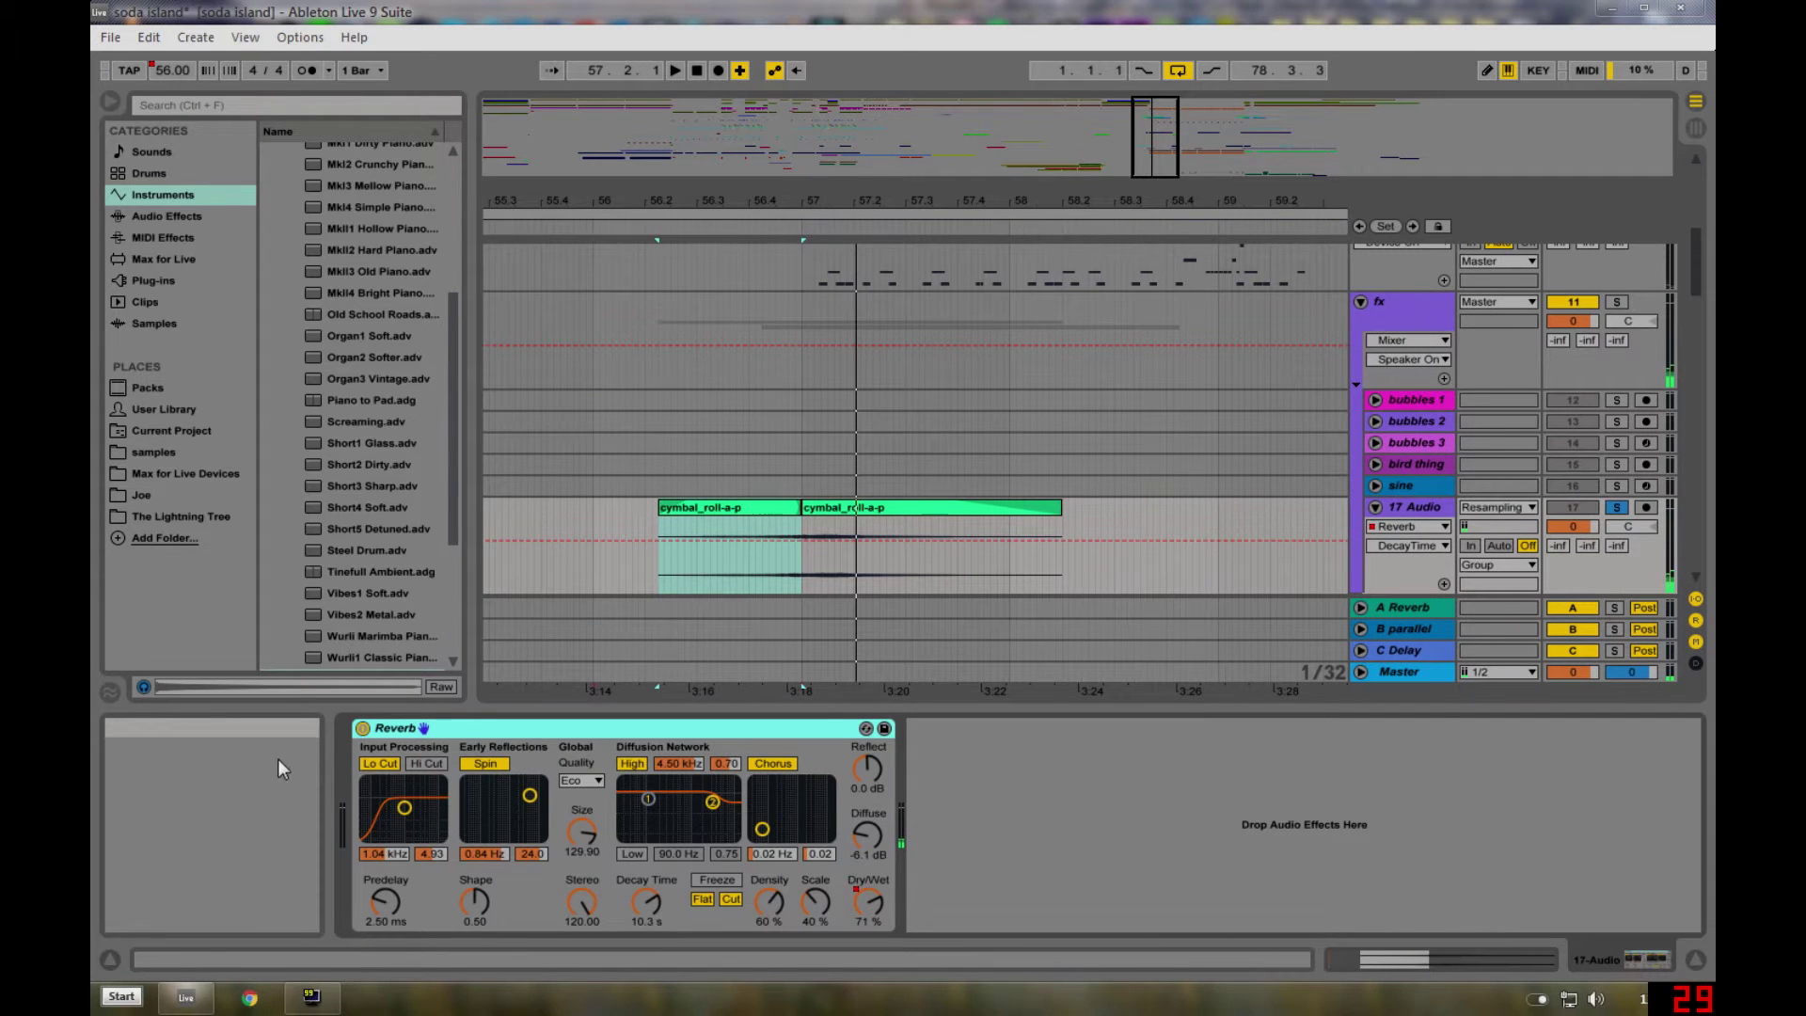
click(1695, 957)
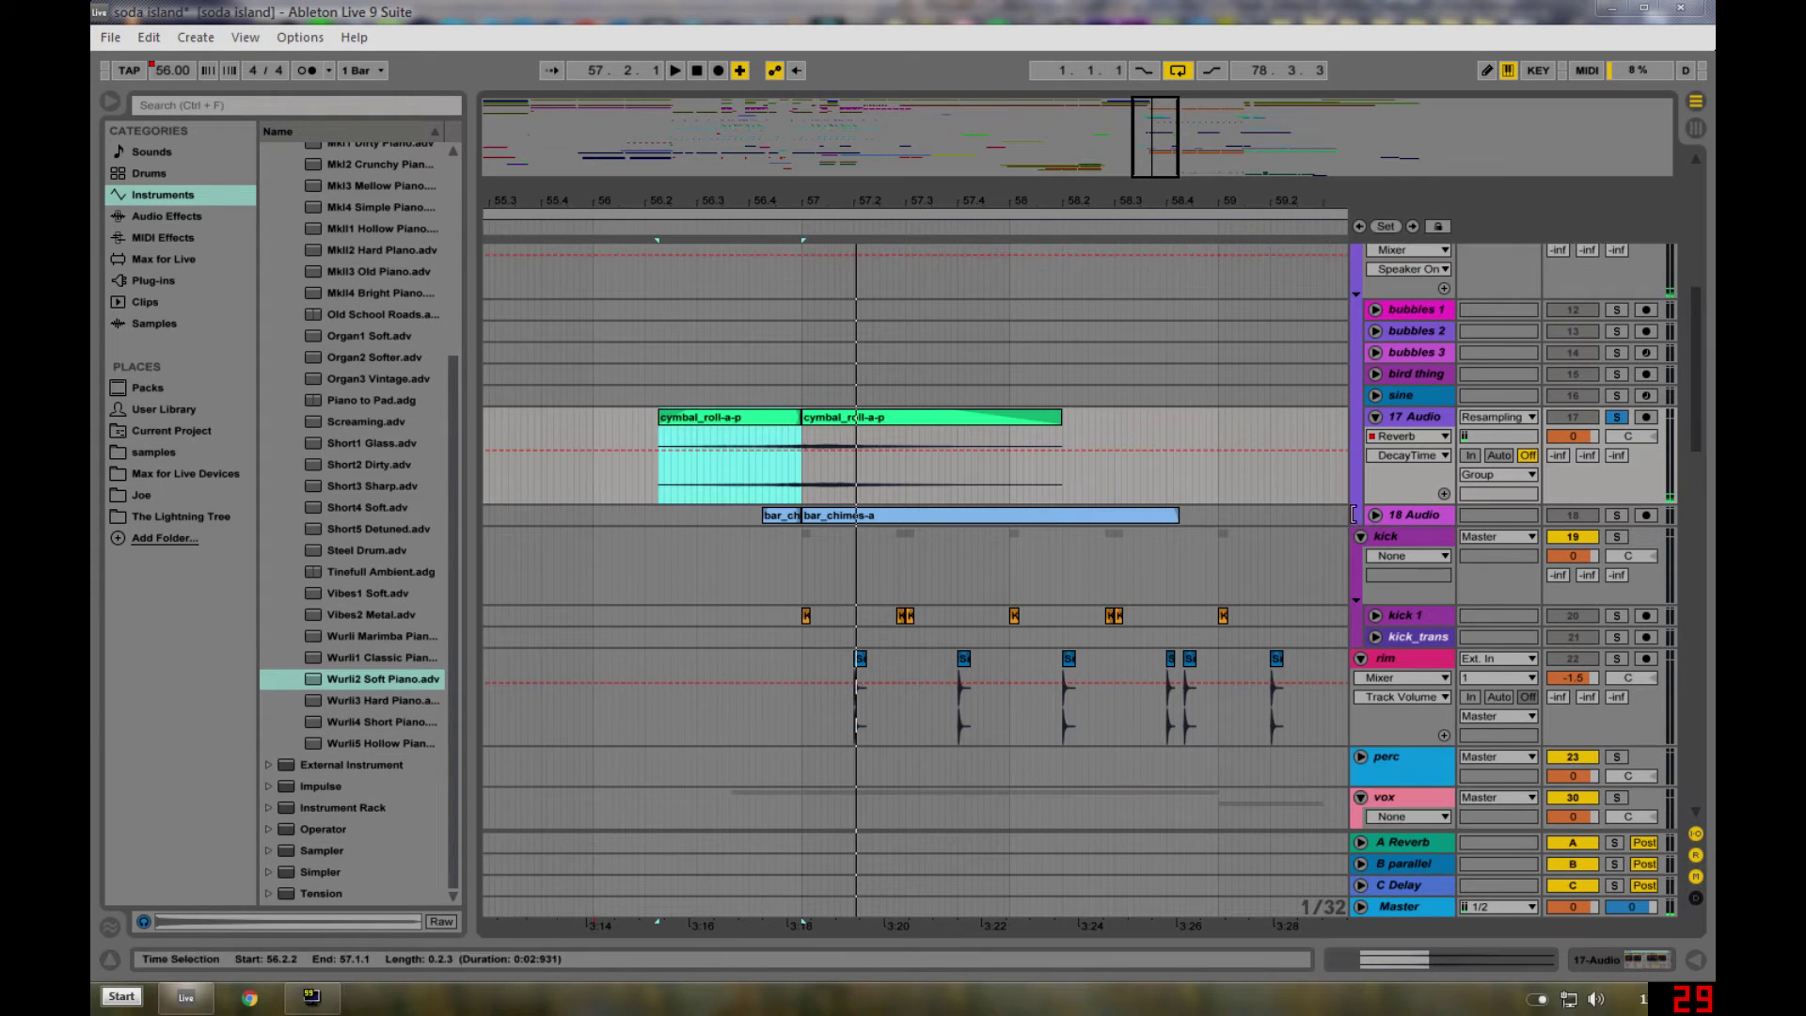
- Unfold the 18 Audio track, select its bar_chimes-a clip at 57.1.1, and play the track soloed
click(1375, 515)
click(1166, 515)
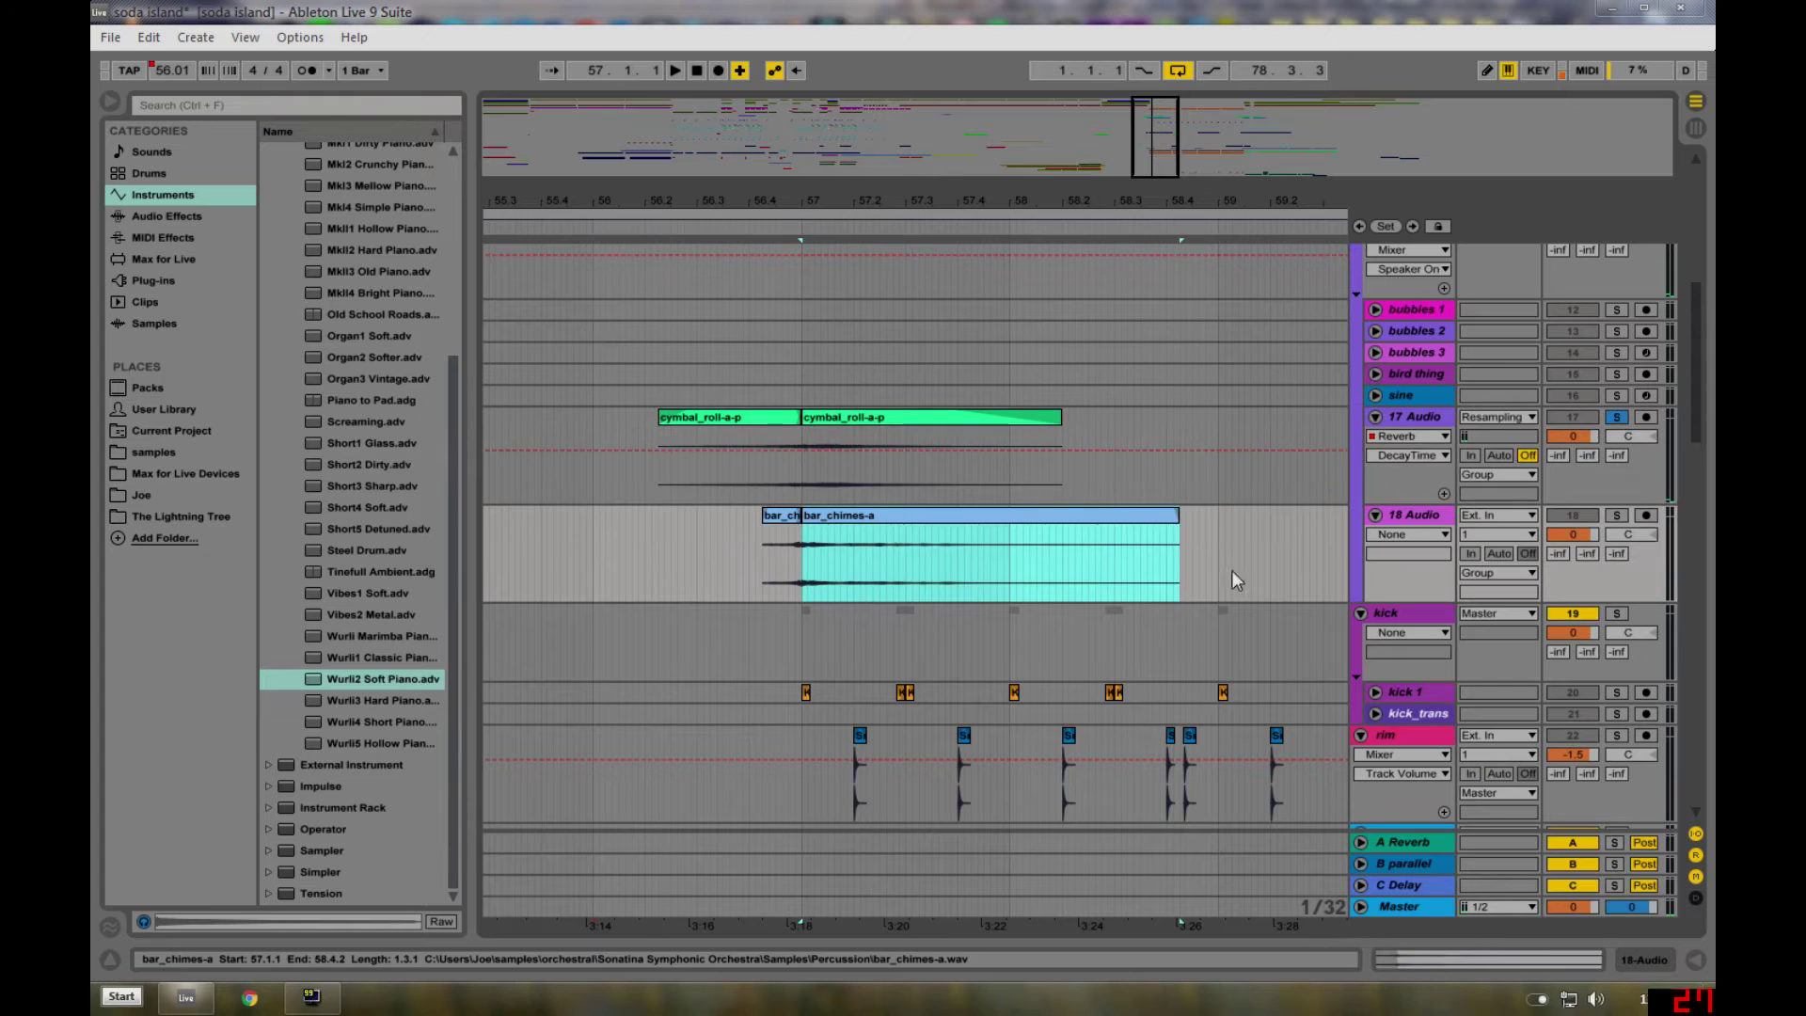
click(1615, 514)
key(space)
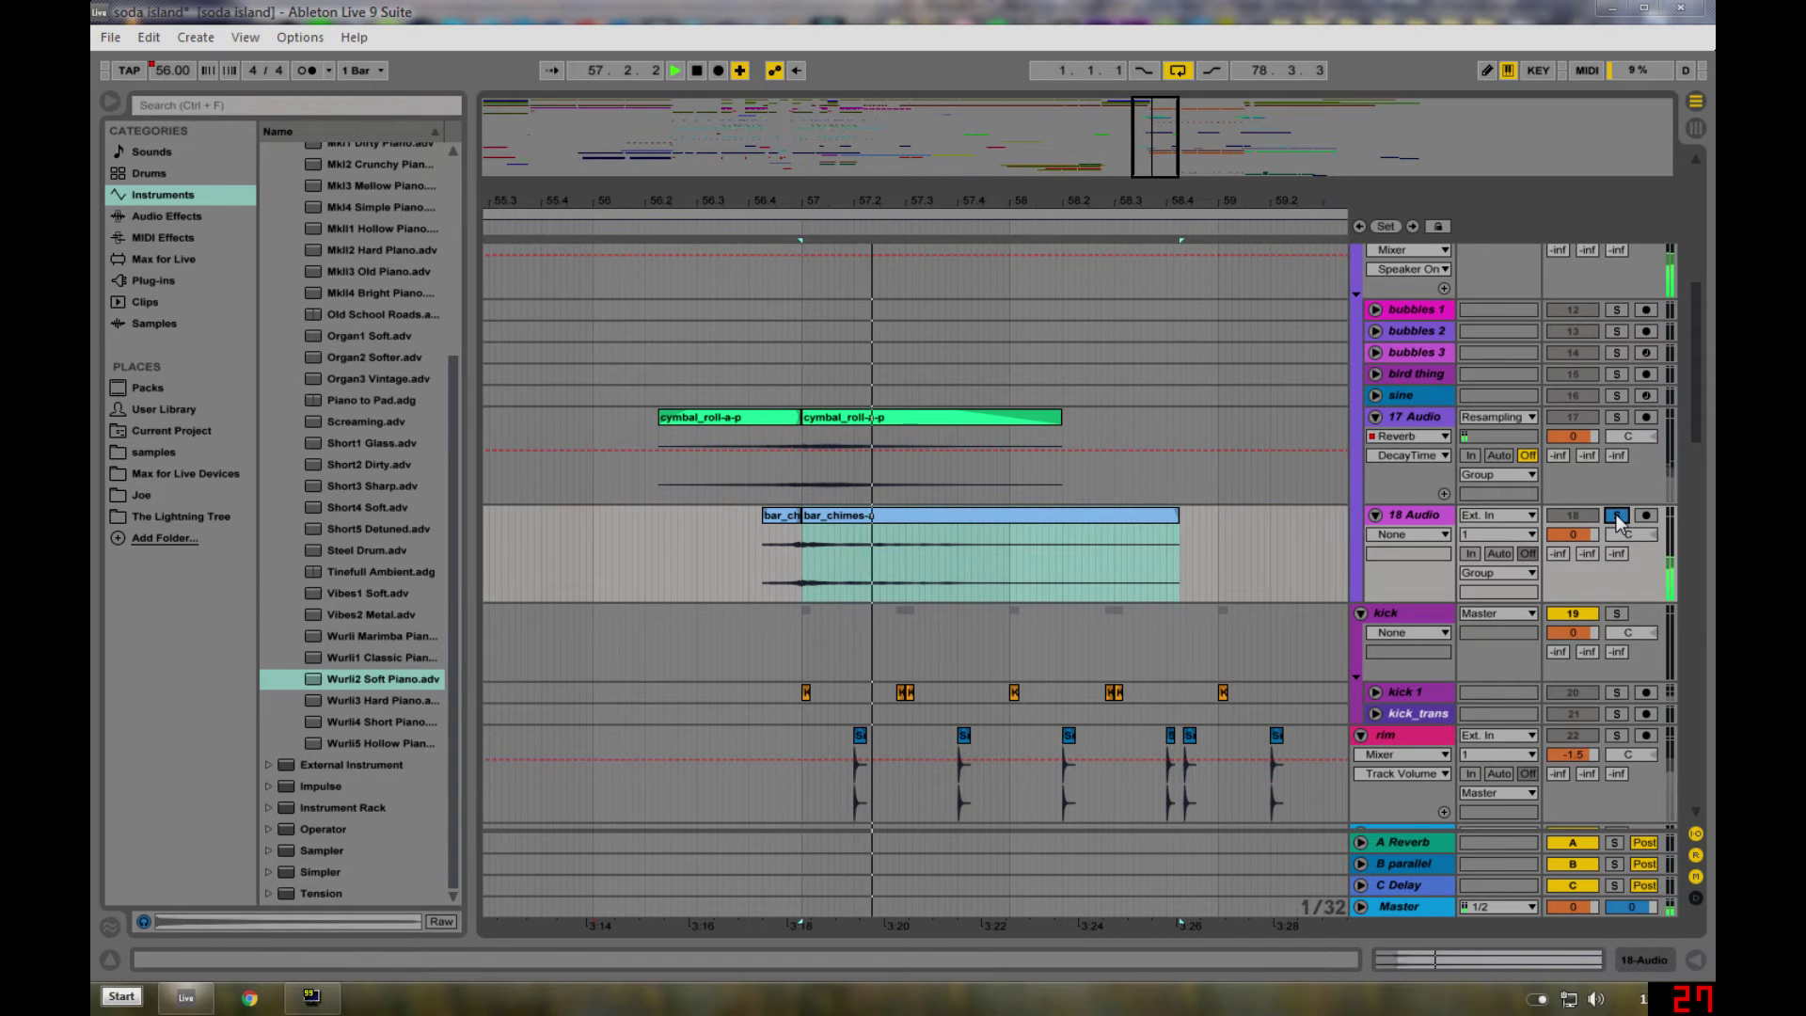
key(space)
- Open the bar_chimes-a clip's sample view, hide it again, and place the marker at 56.4.1 on the 18 Audio track
double_click(999, 522)
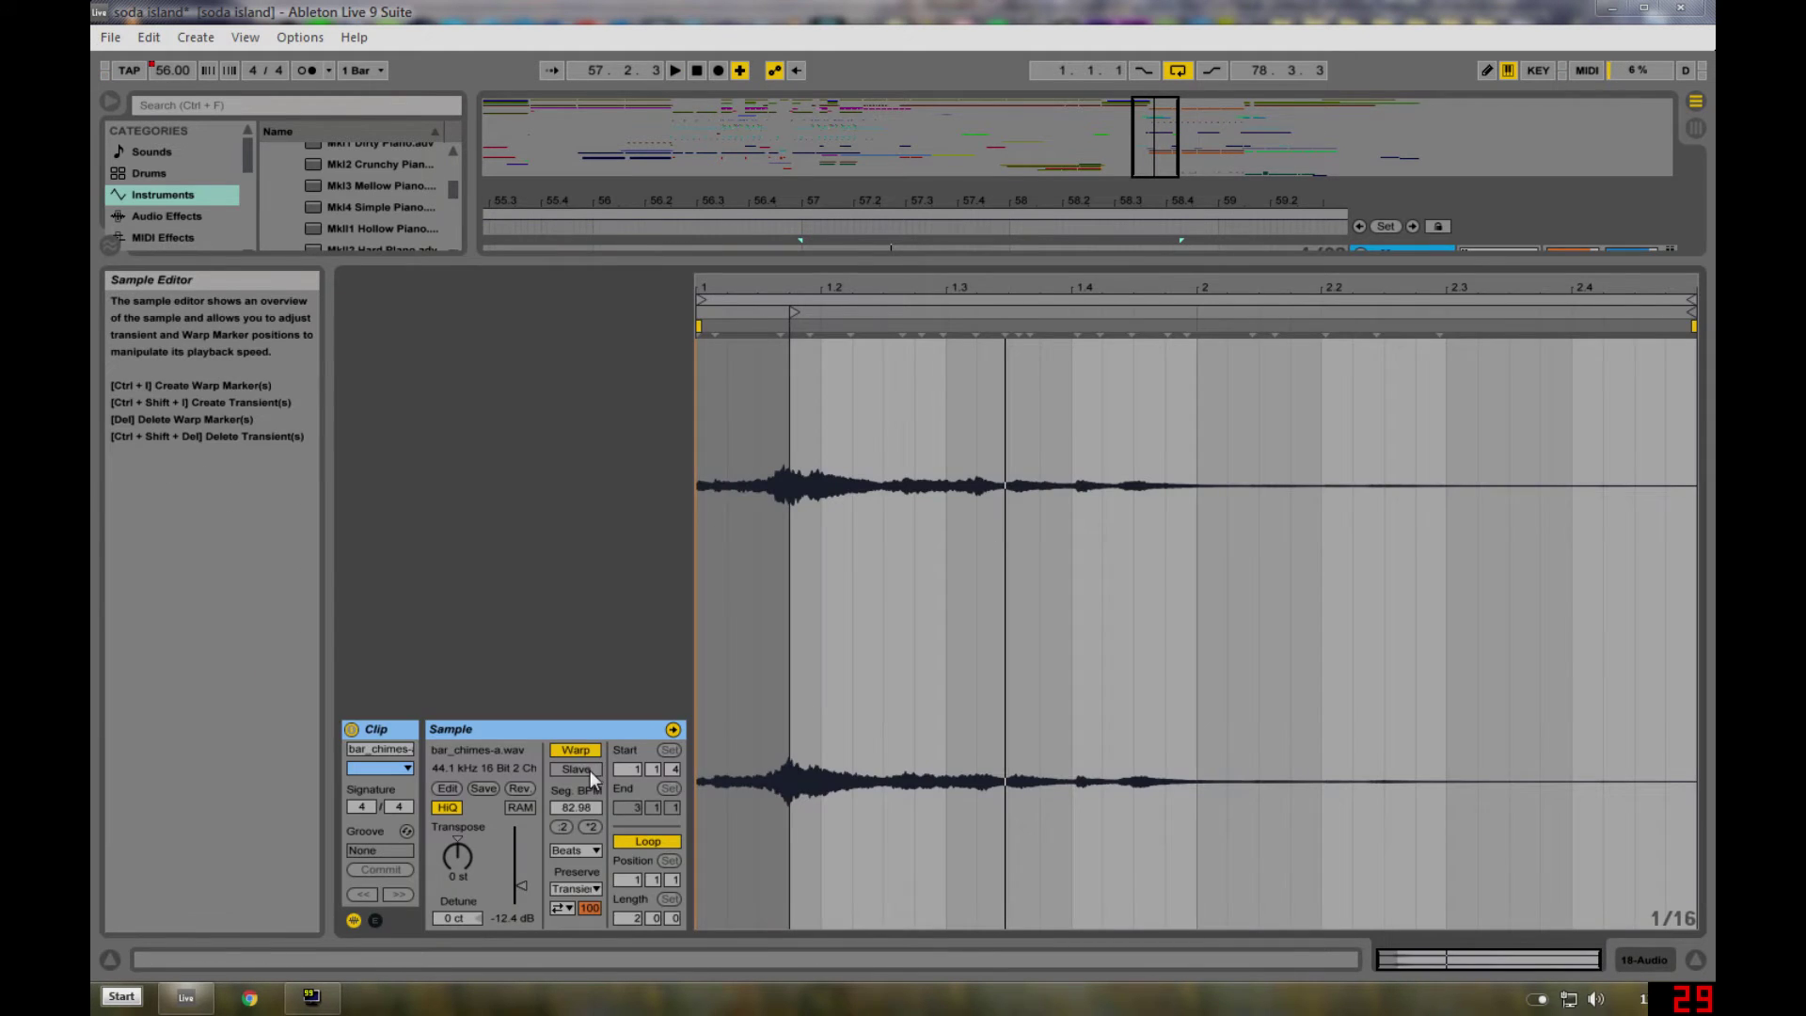
click(1697, 958)
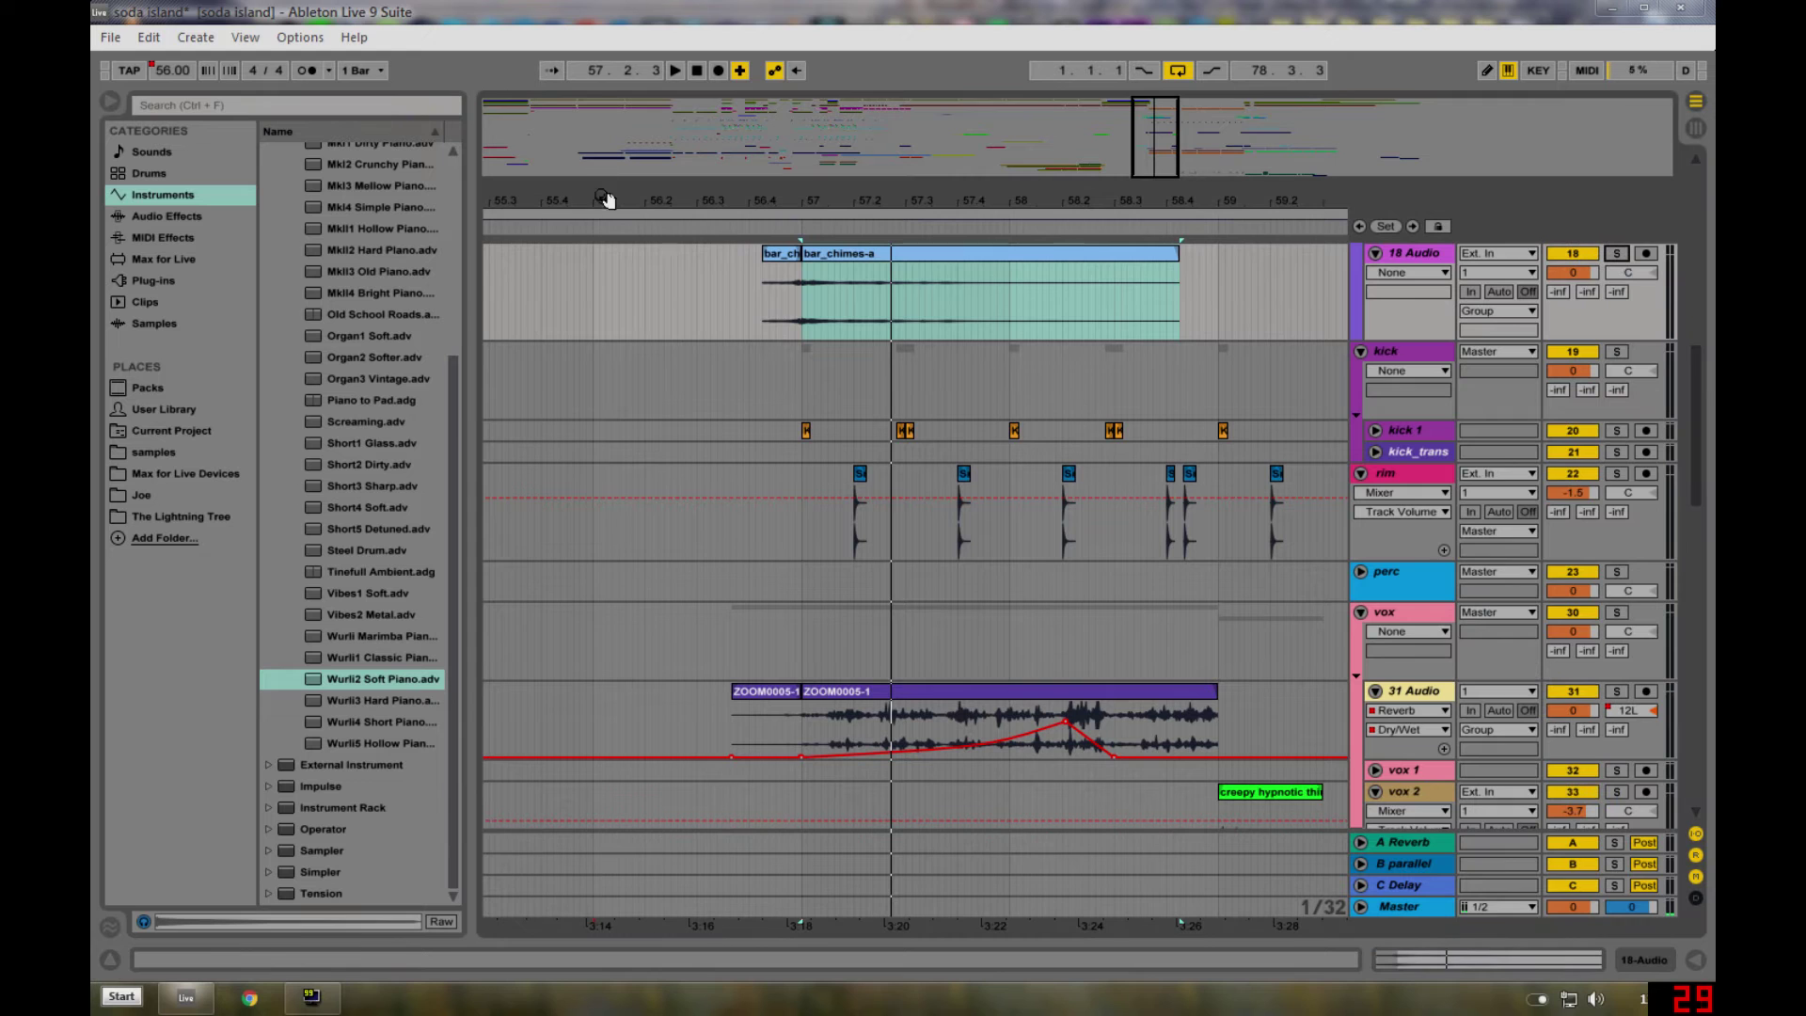
click(767, 319)
scroll(798, 569, up, 4)
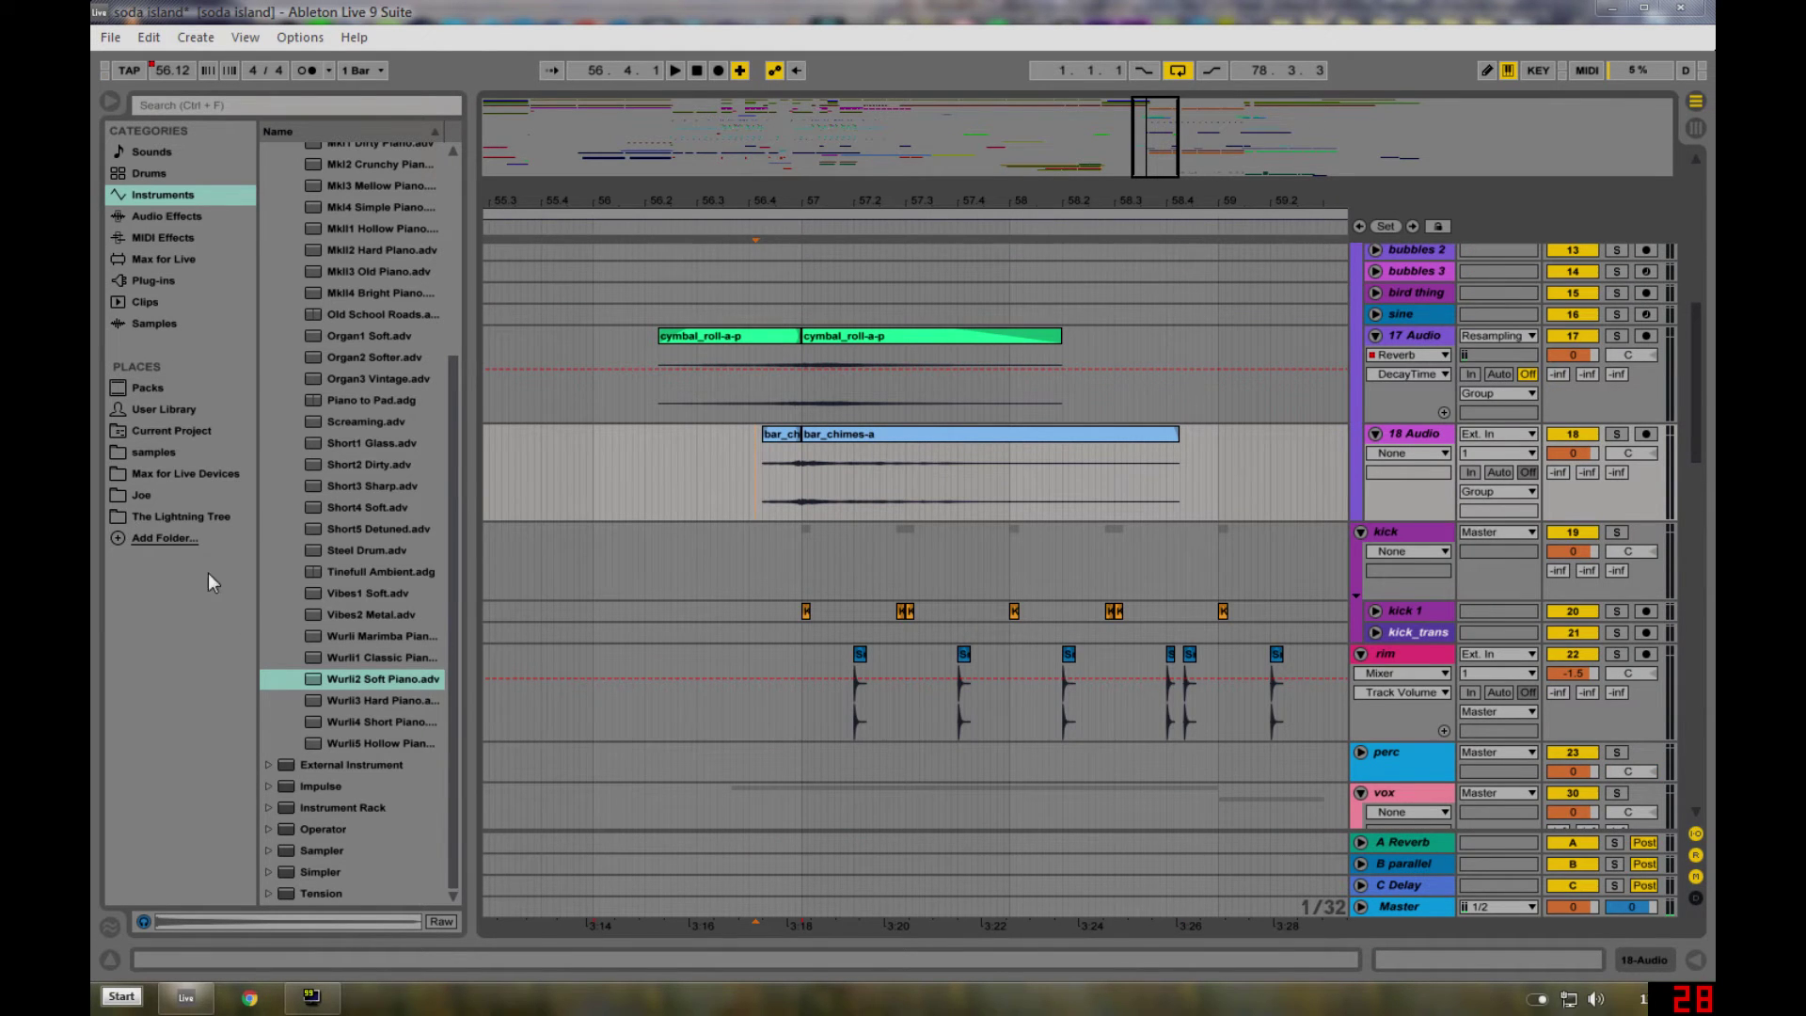
- Browse the samples folder to orchestral, Sonatina Symphonic Orchestra, Samples, and widen the browser to show the full names
click(153, 450)
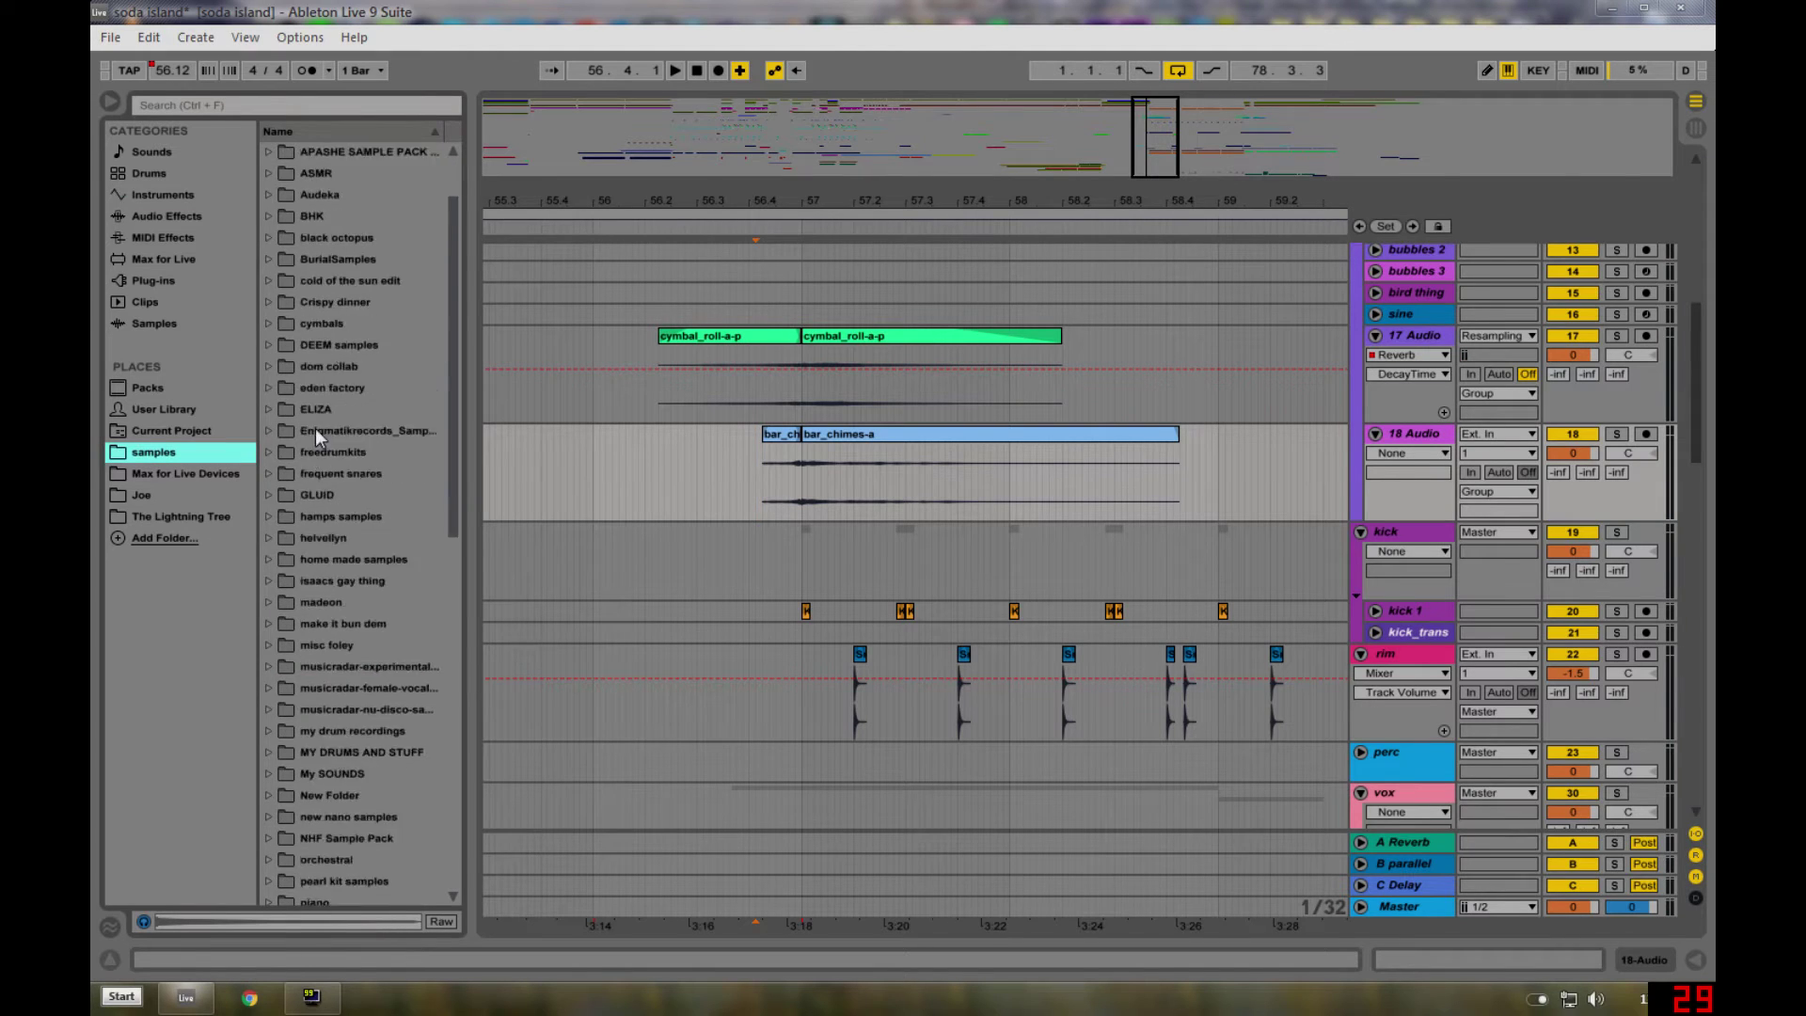
scroll(357, 517, down, 5)
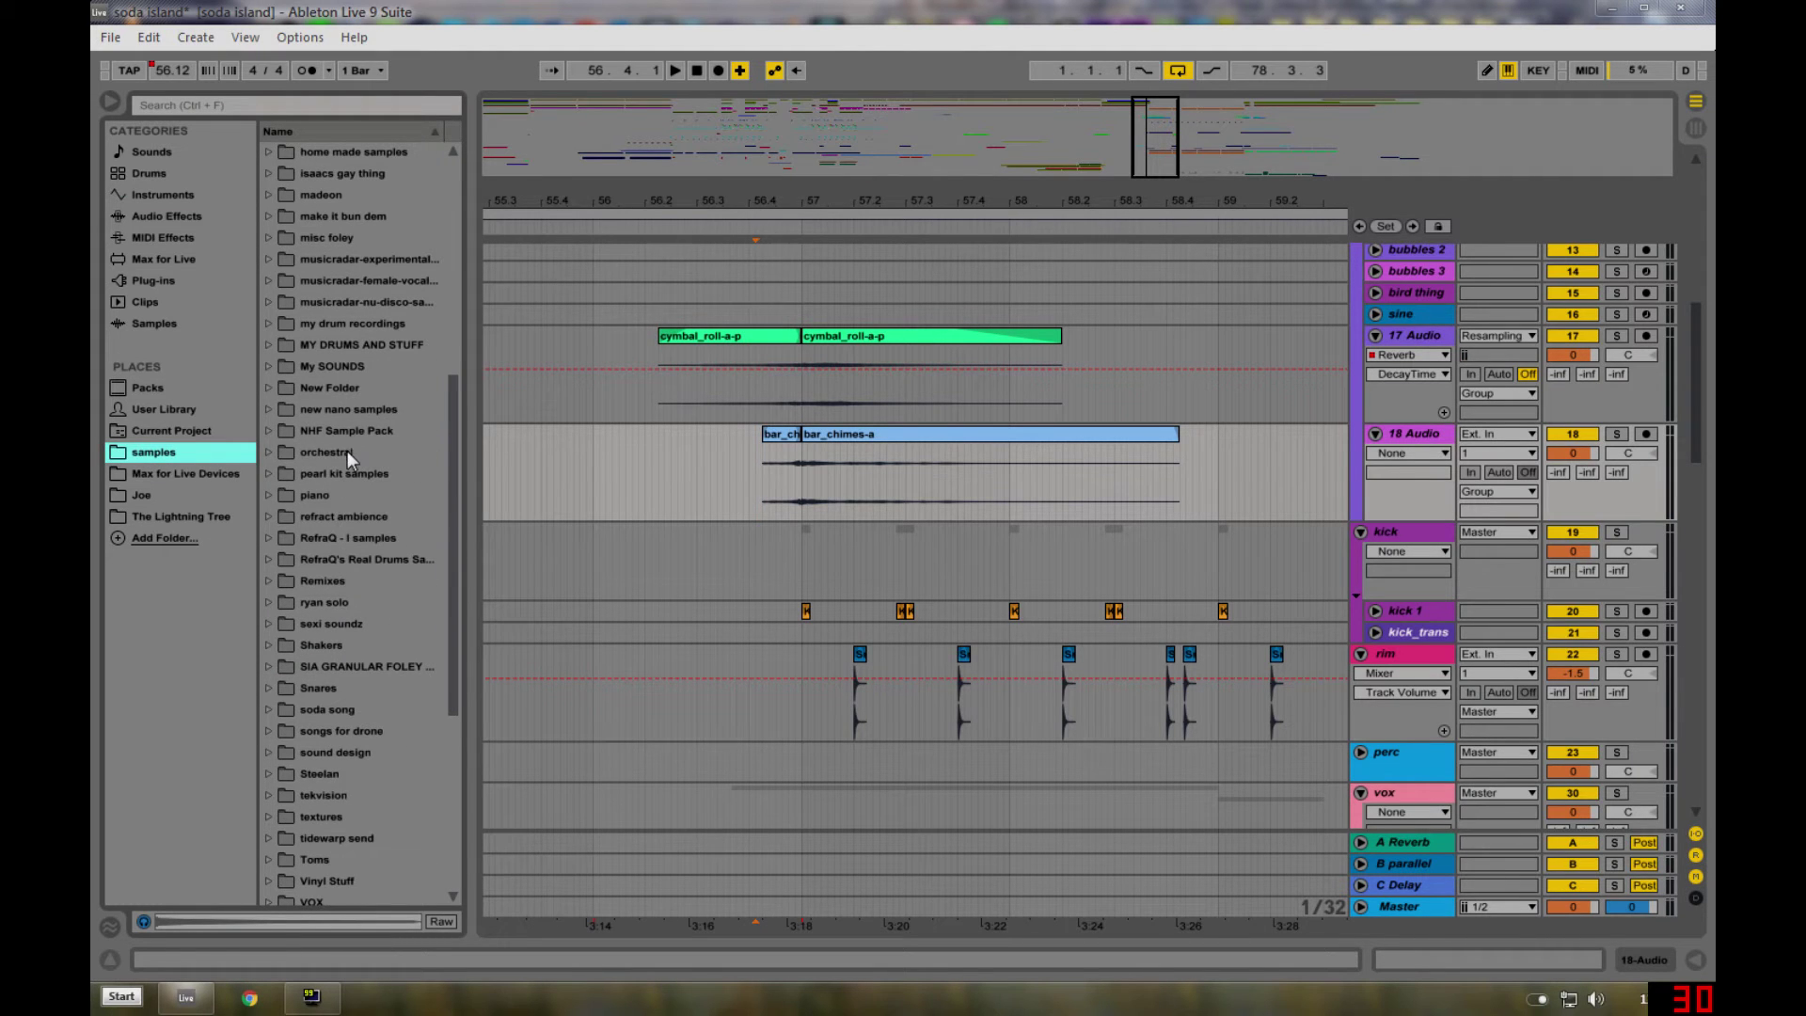
click(347, 451)
click(364, 476)
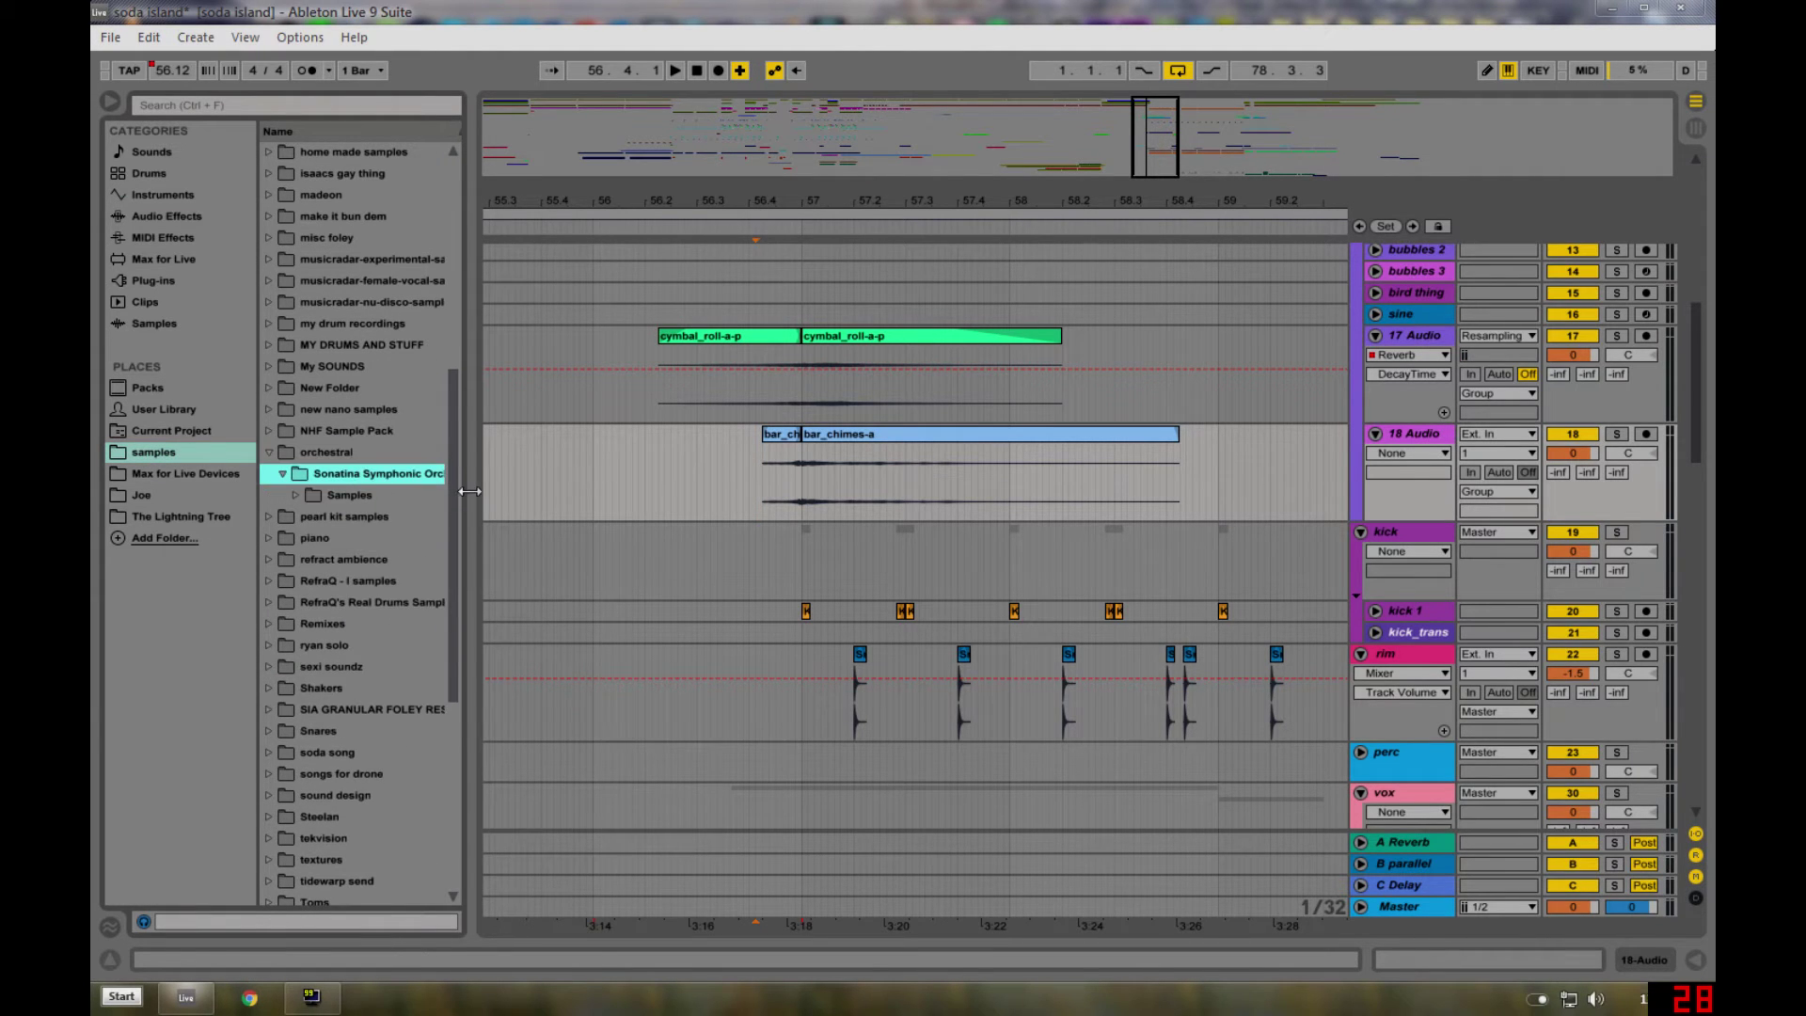
drag(470, 491, 644, 525)
click(328, 495)
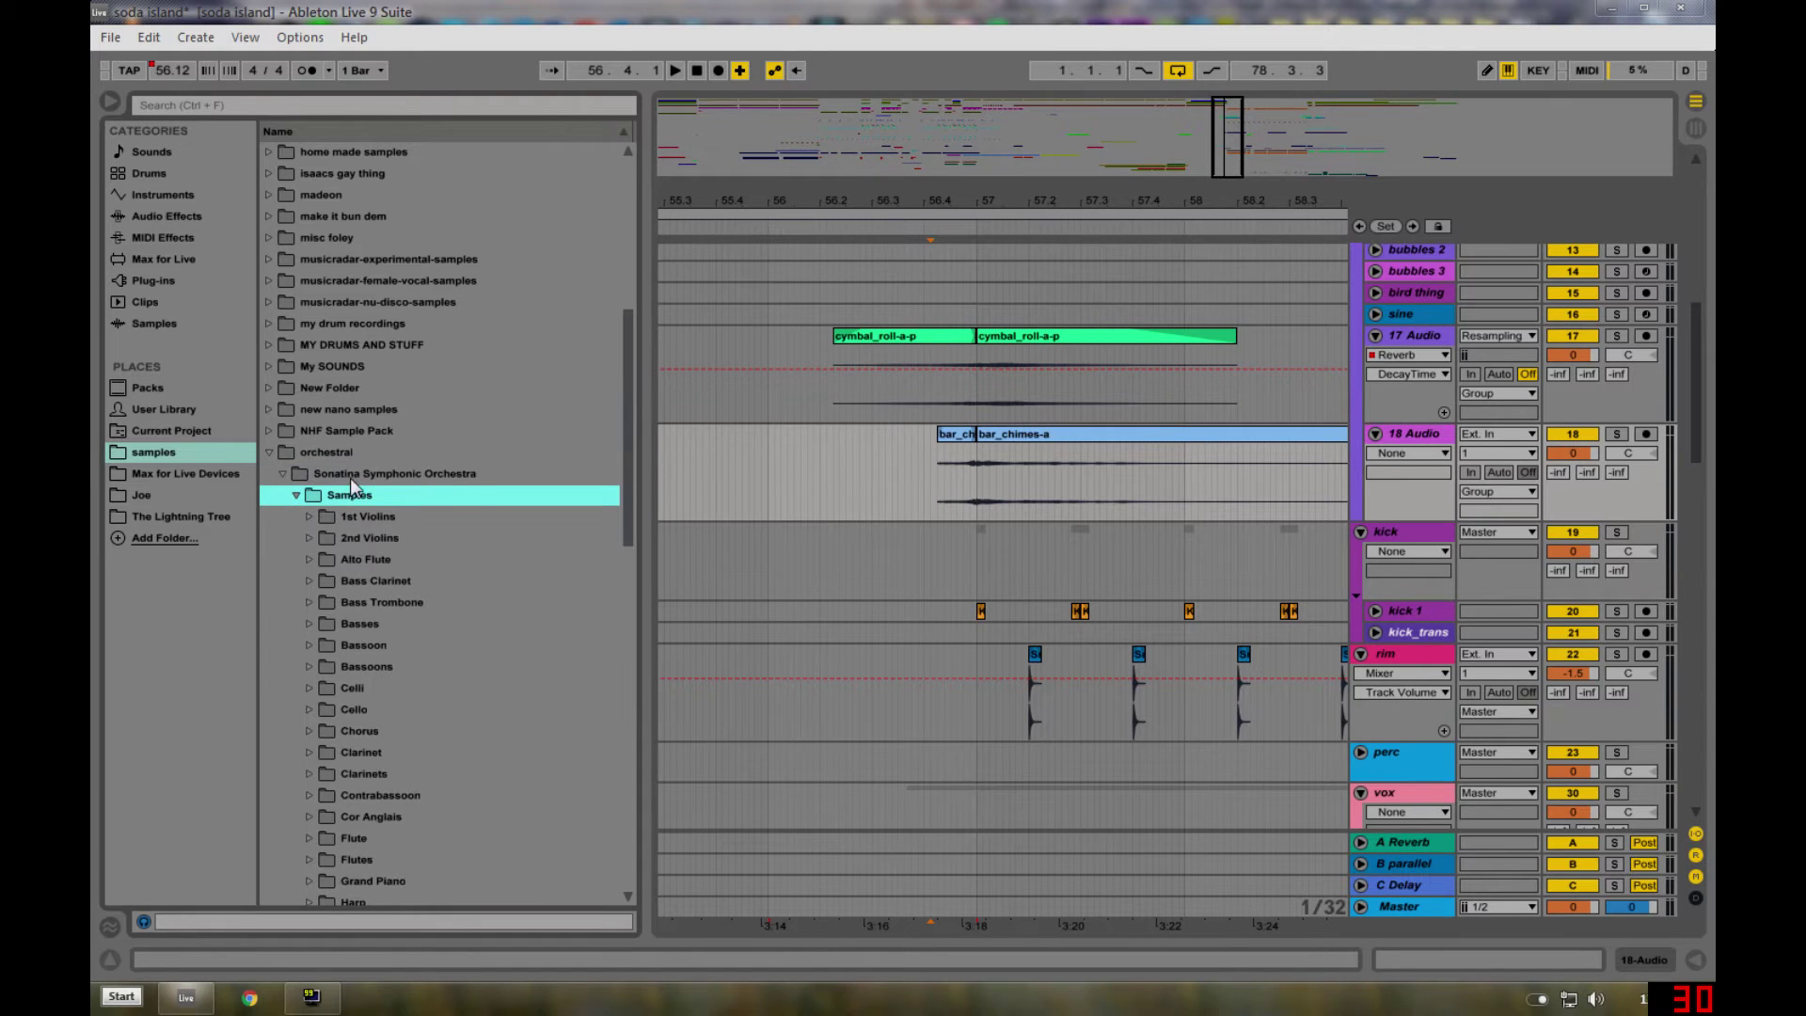
click(303, 474)
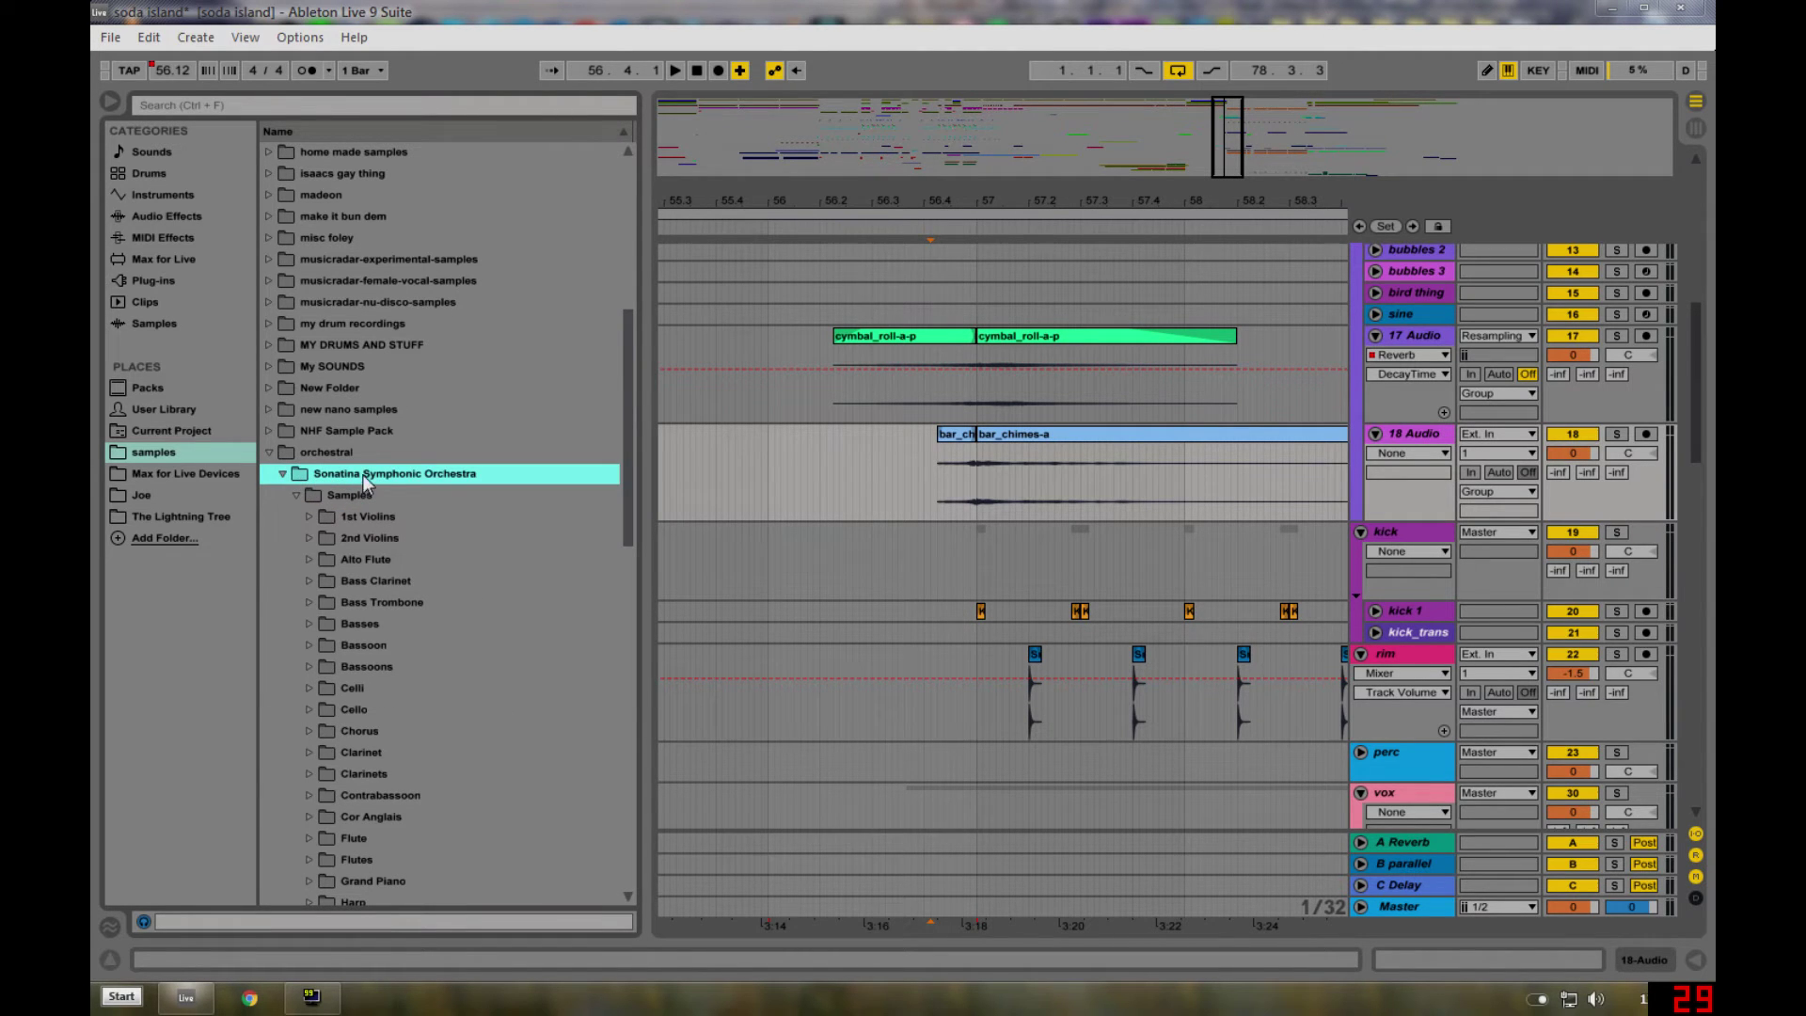
- Expand the Percussion folder of the Sonatina Symphonic Orchestra samples and preview bar_chimes-a.wav
scroll(452, 481, down, 5)
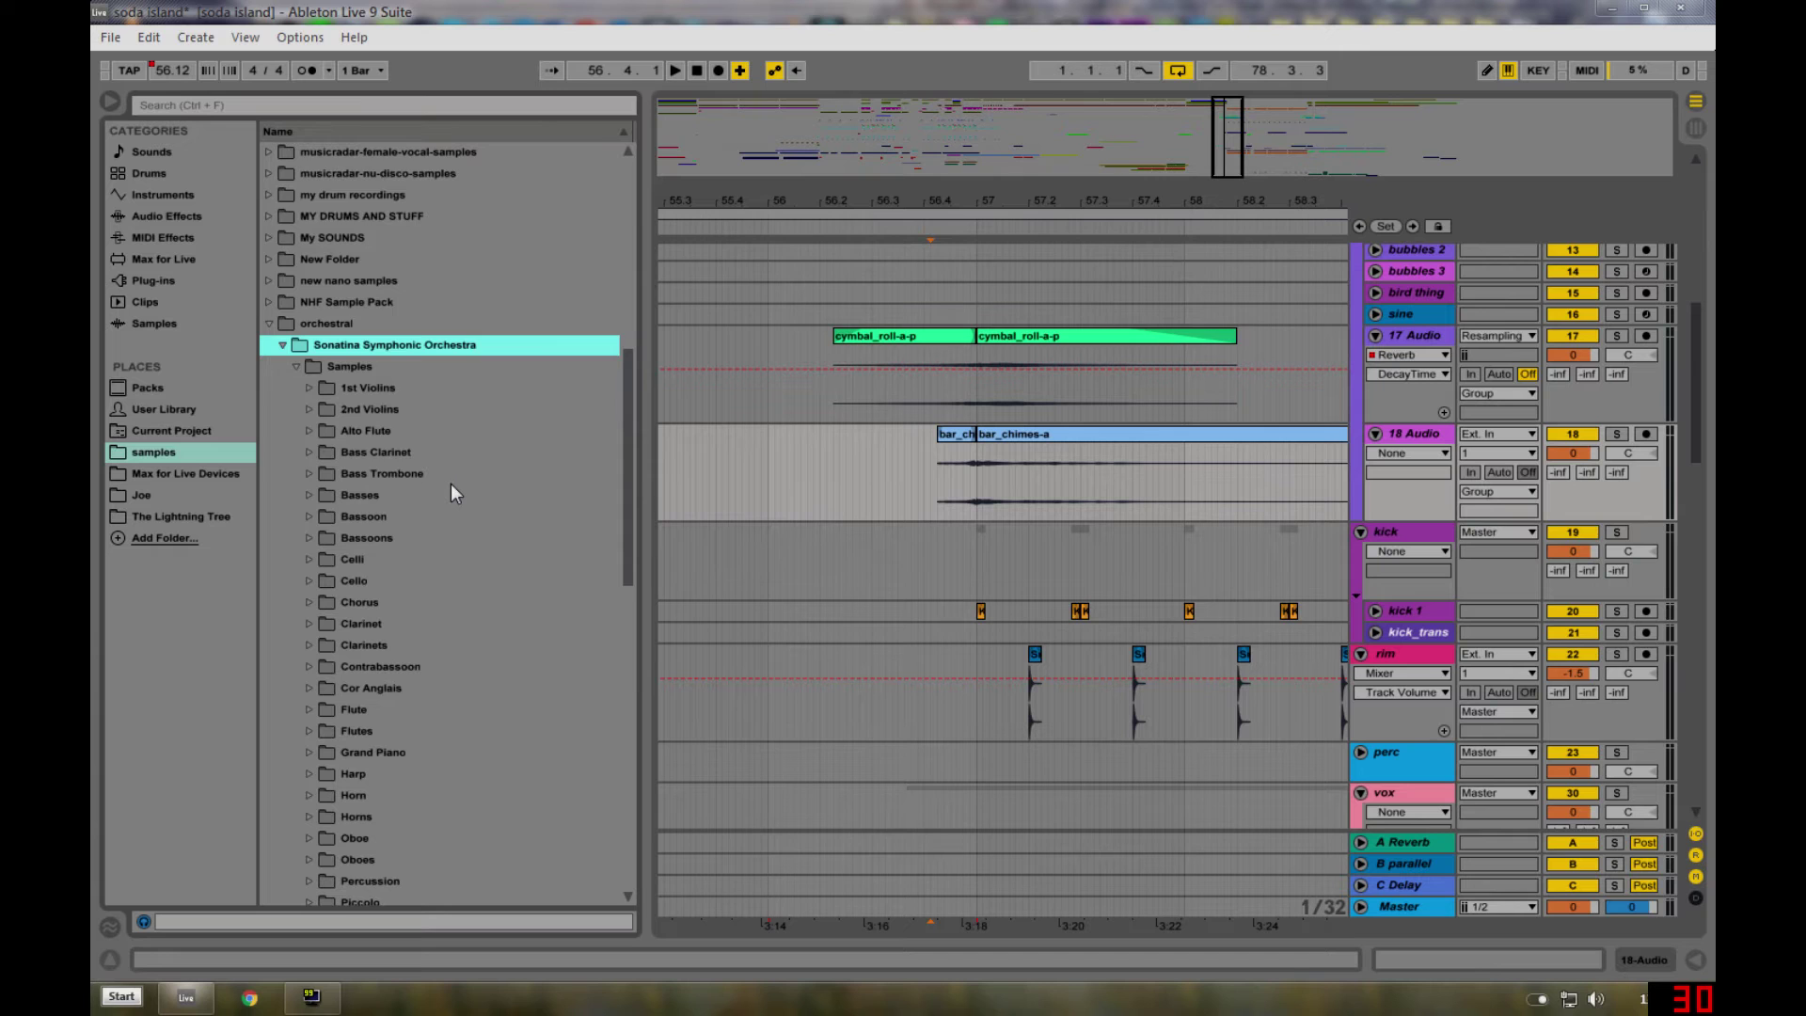
scroll(447, 493, down, 2)
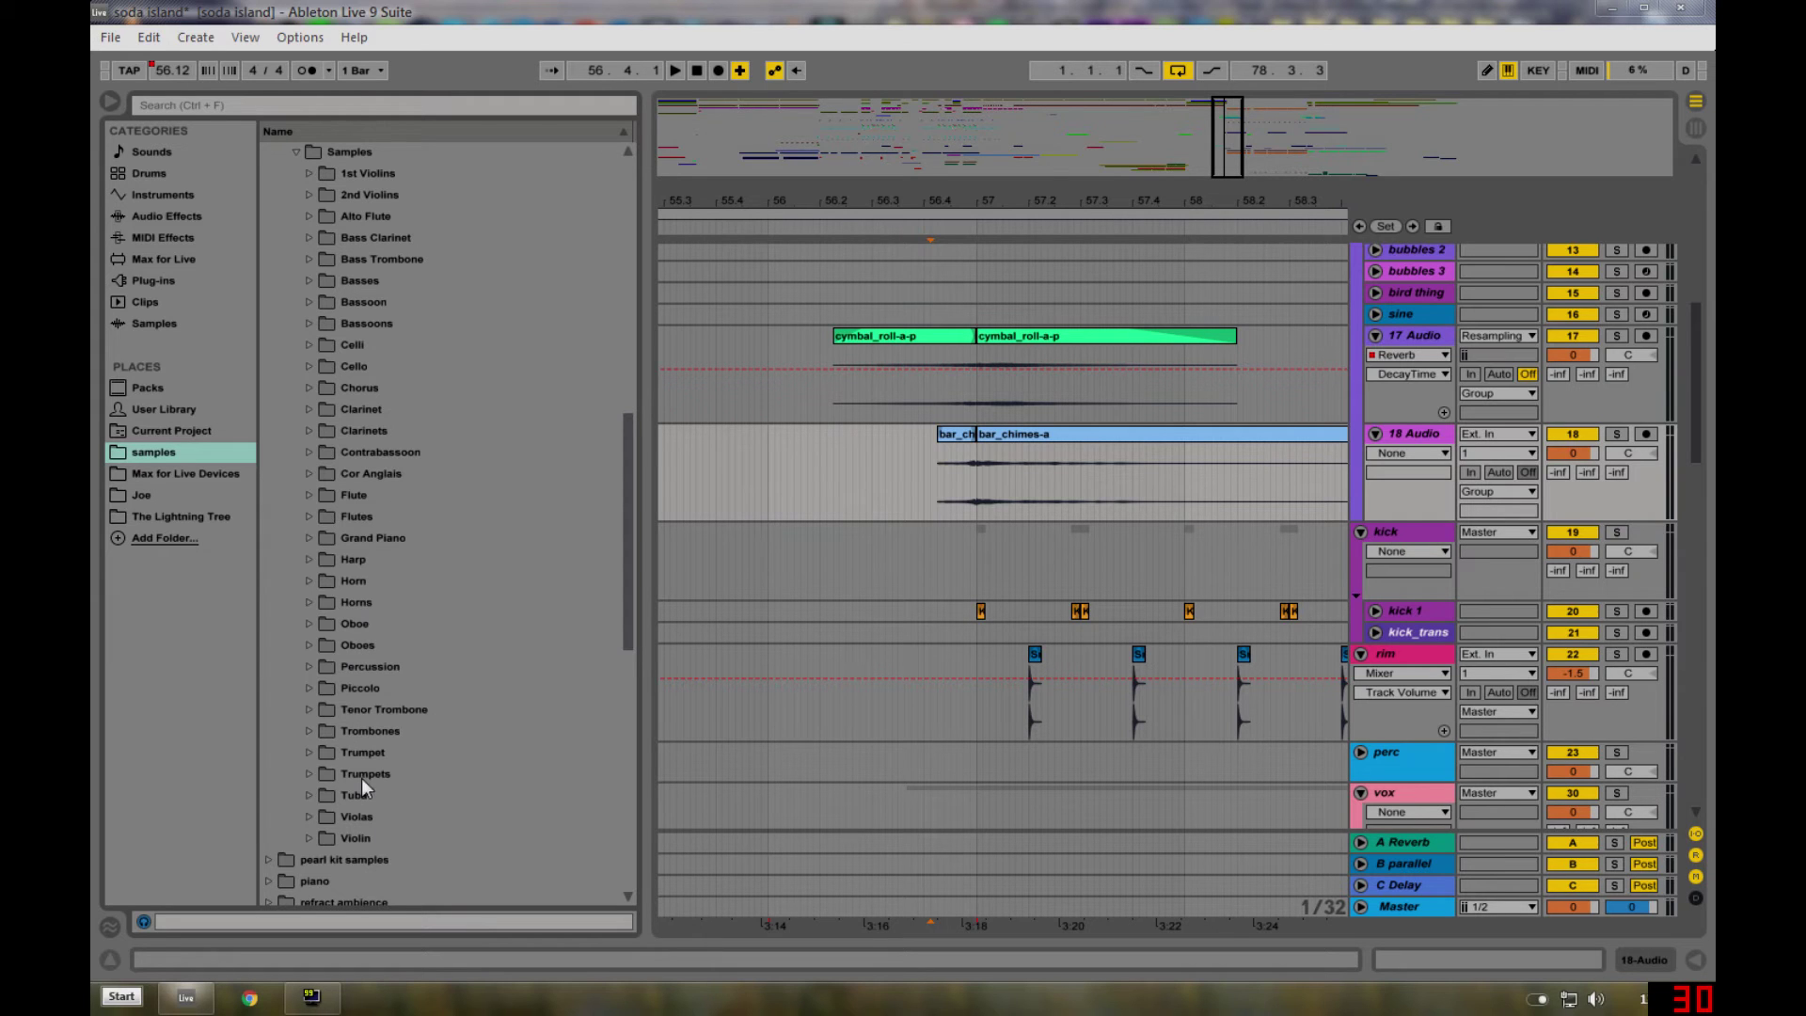
click(372, 665)
click(371, 666)
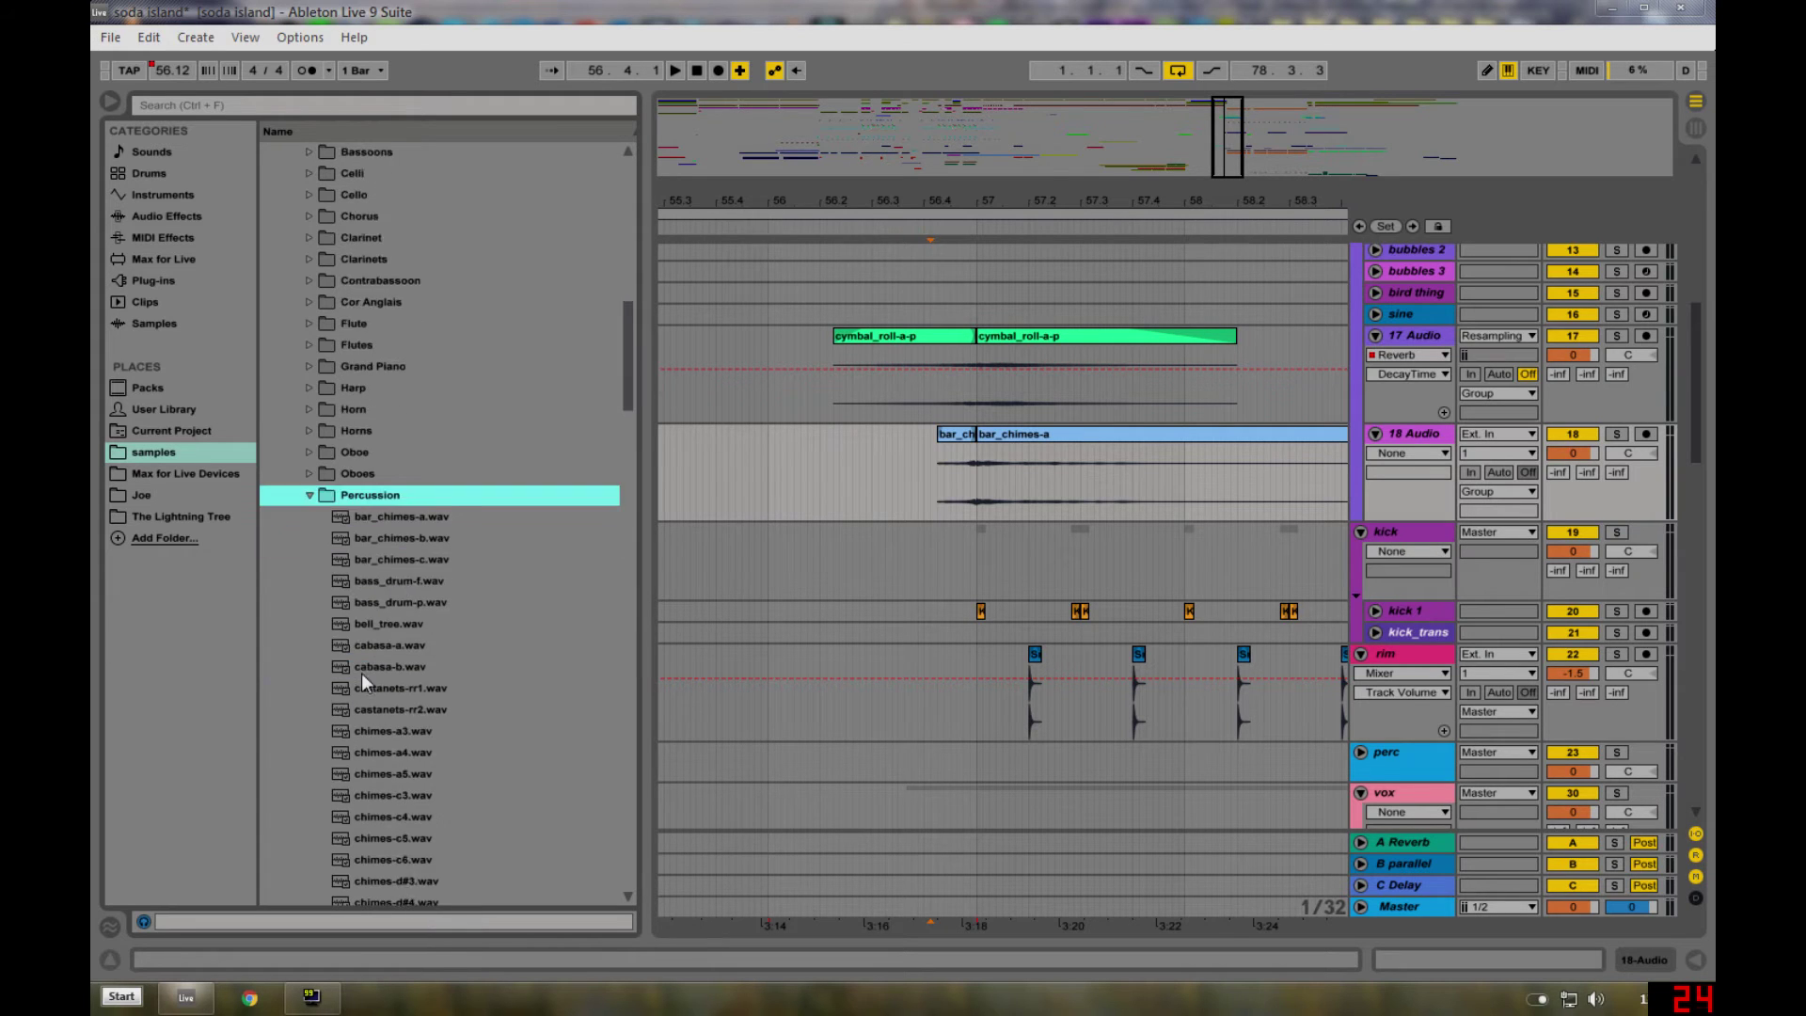
click(386, 460)
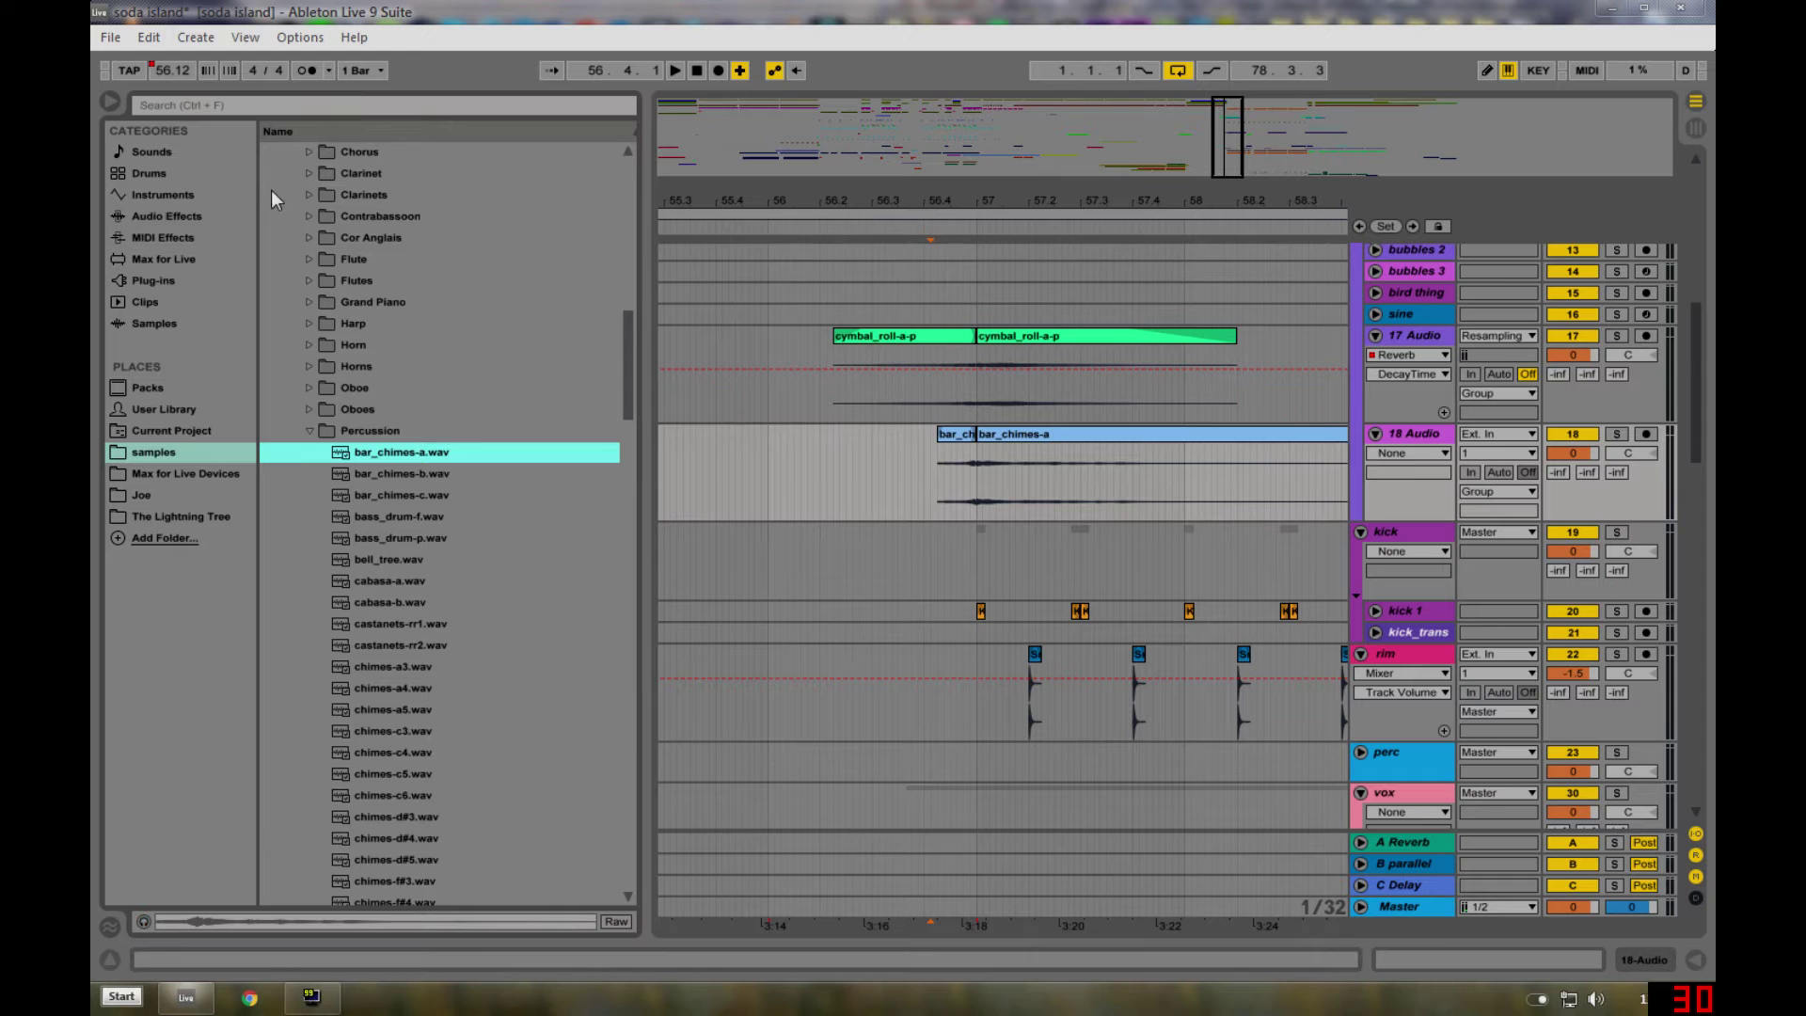
- Narrow the browser and zoom the arrangement out to show about bars 54 to 65 of the upper tracks
drag(645, 374, 491, 377)
click(761, 478)
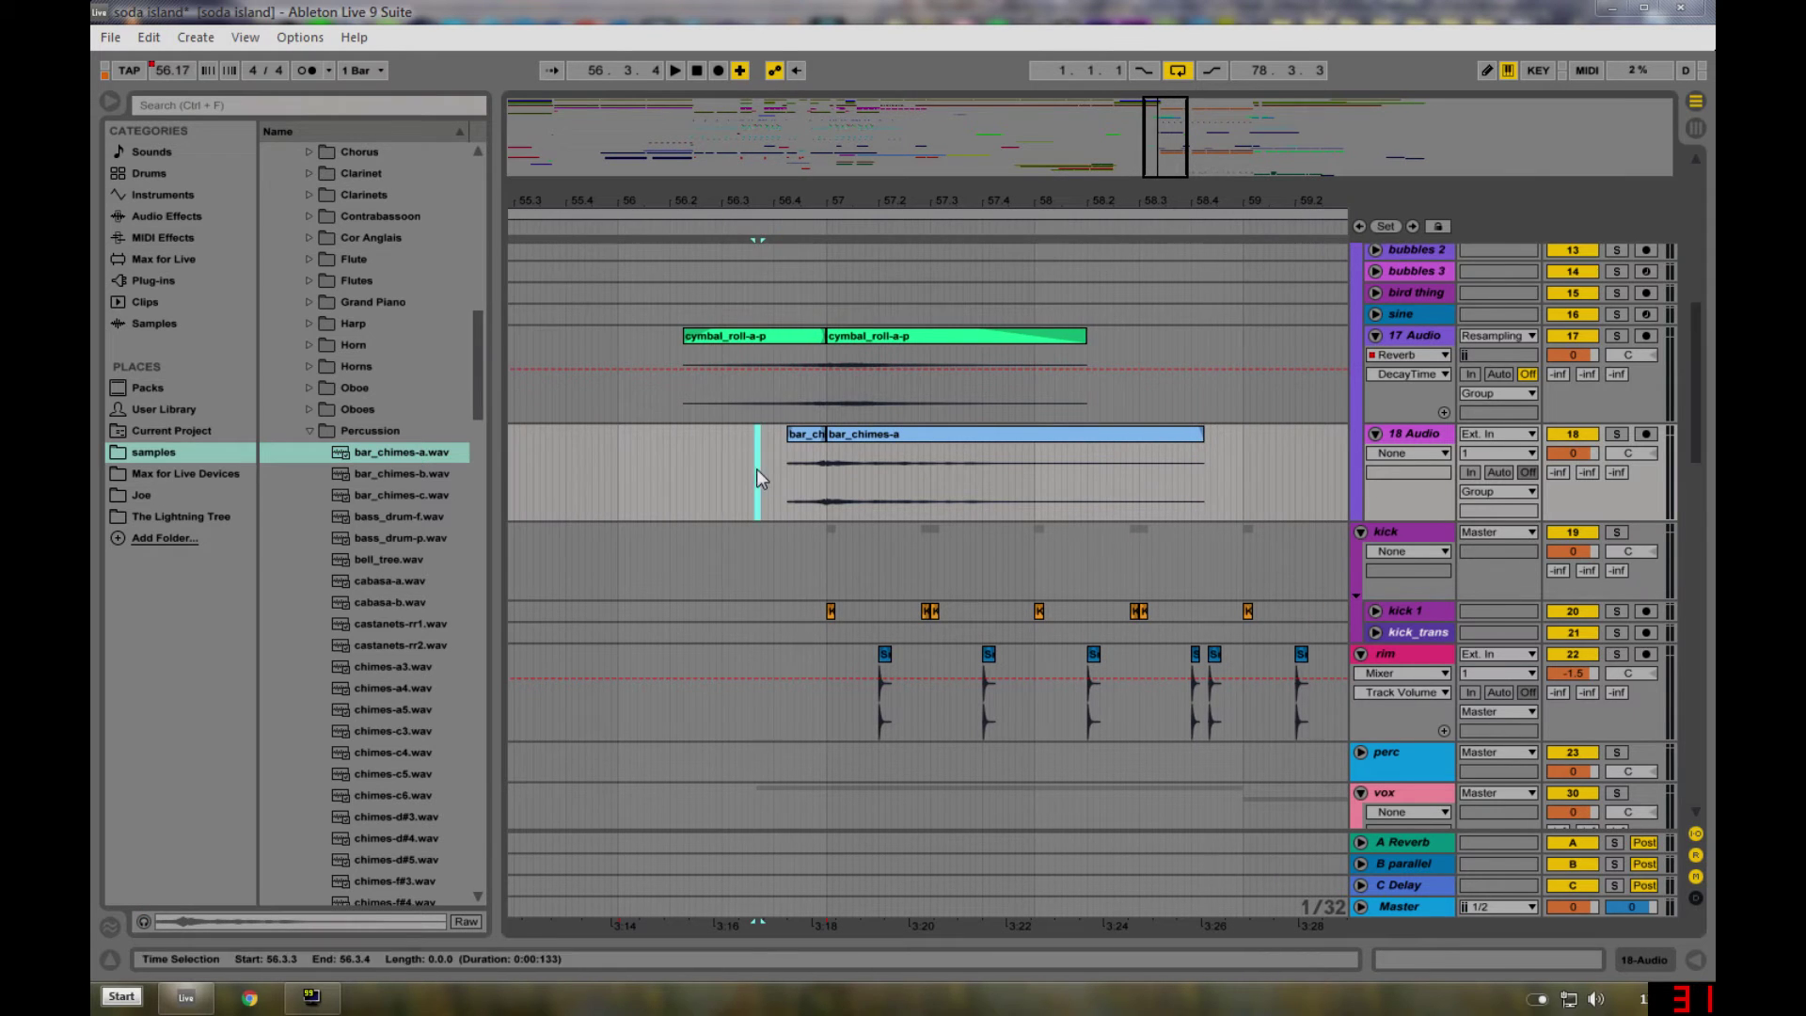
scroll(1076, 594, up, 5)
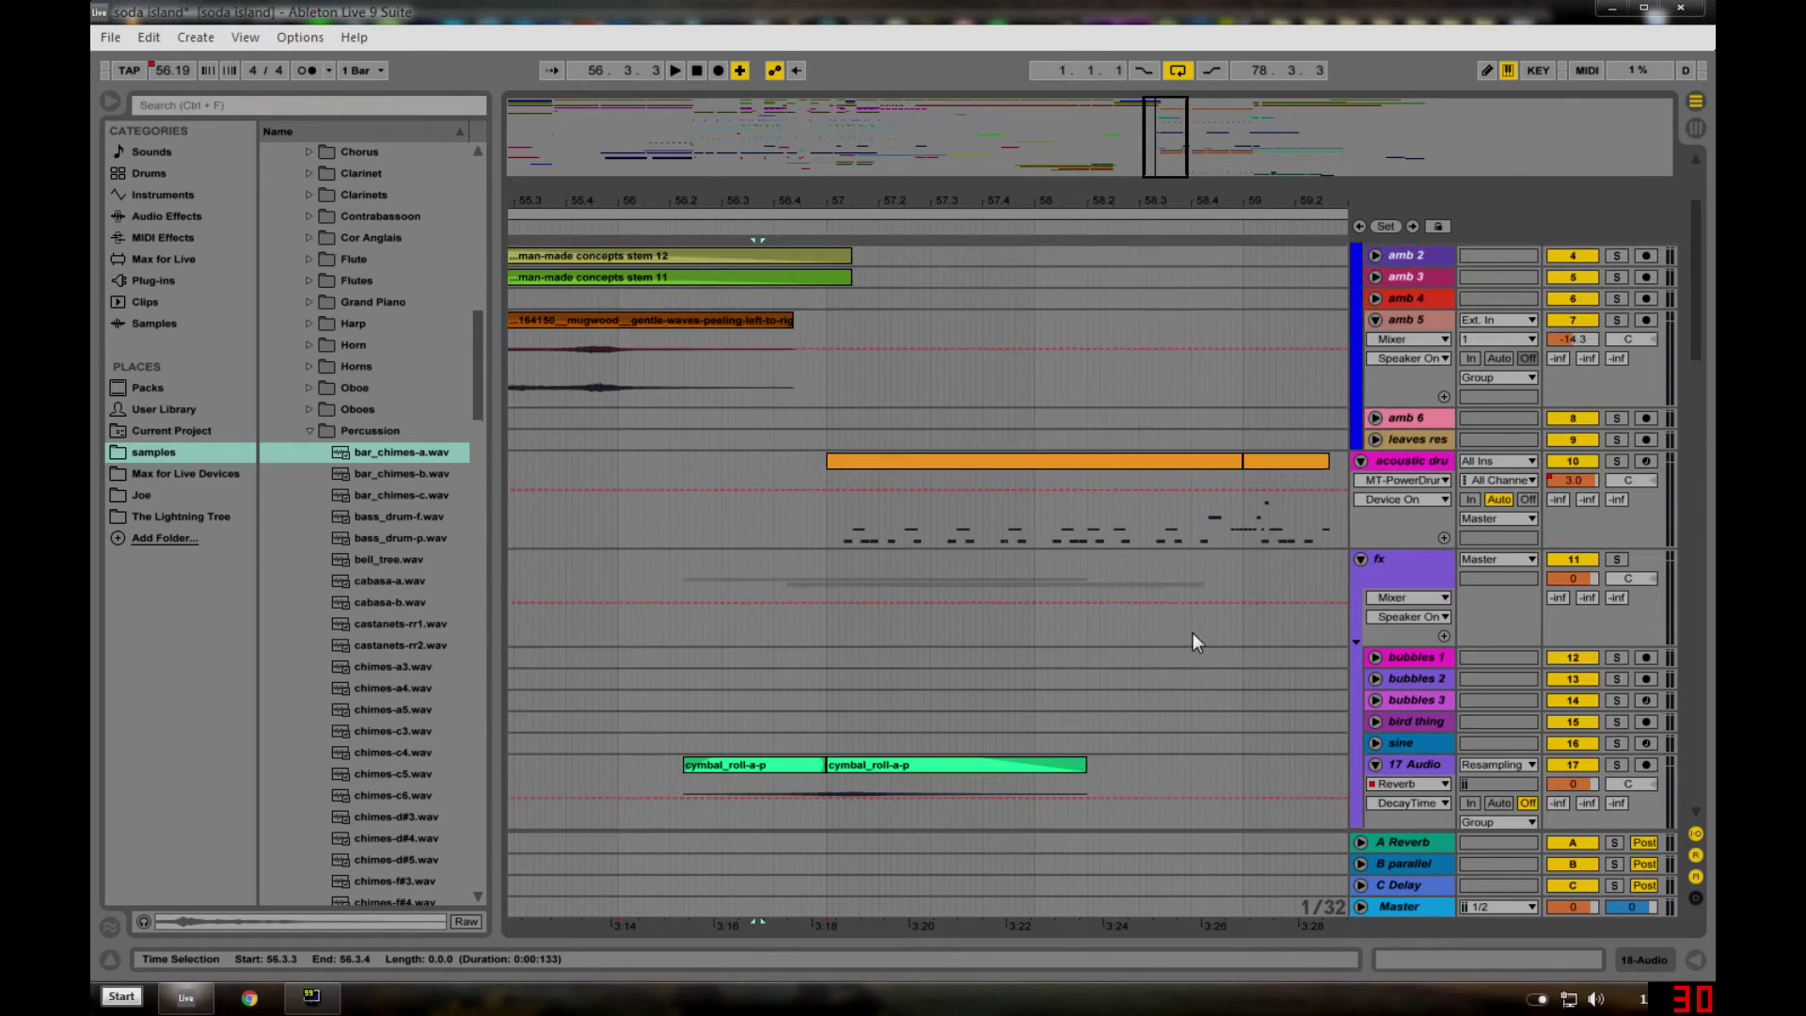
scroll(1194, 638, up, 5)
drag(1081, 194, 862, 235)
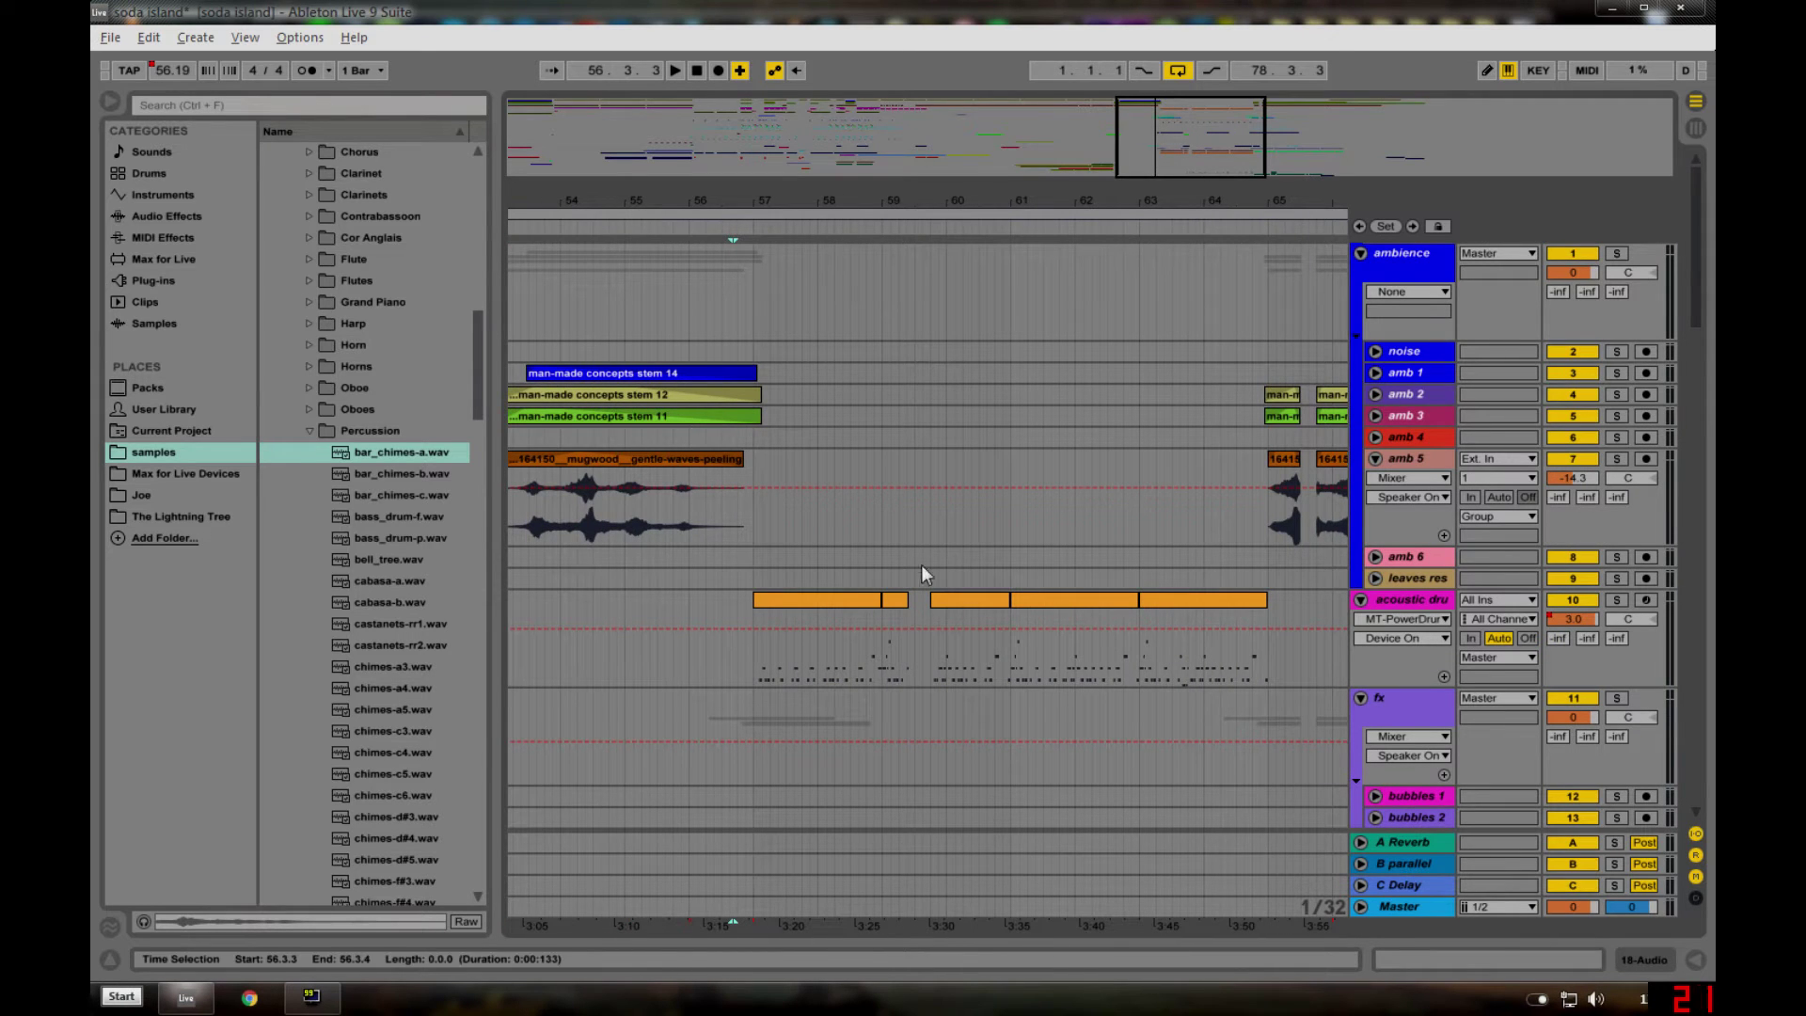
- Fold all tracks in the arrangement and play the full mix from about bar 56
click(683, 607)
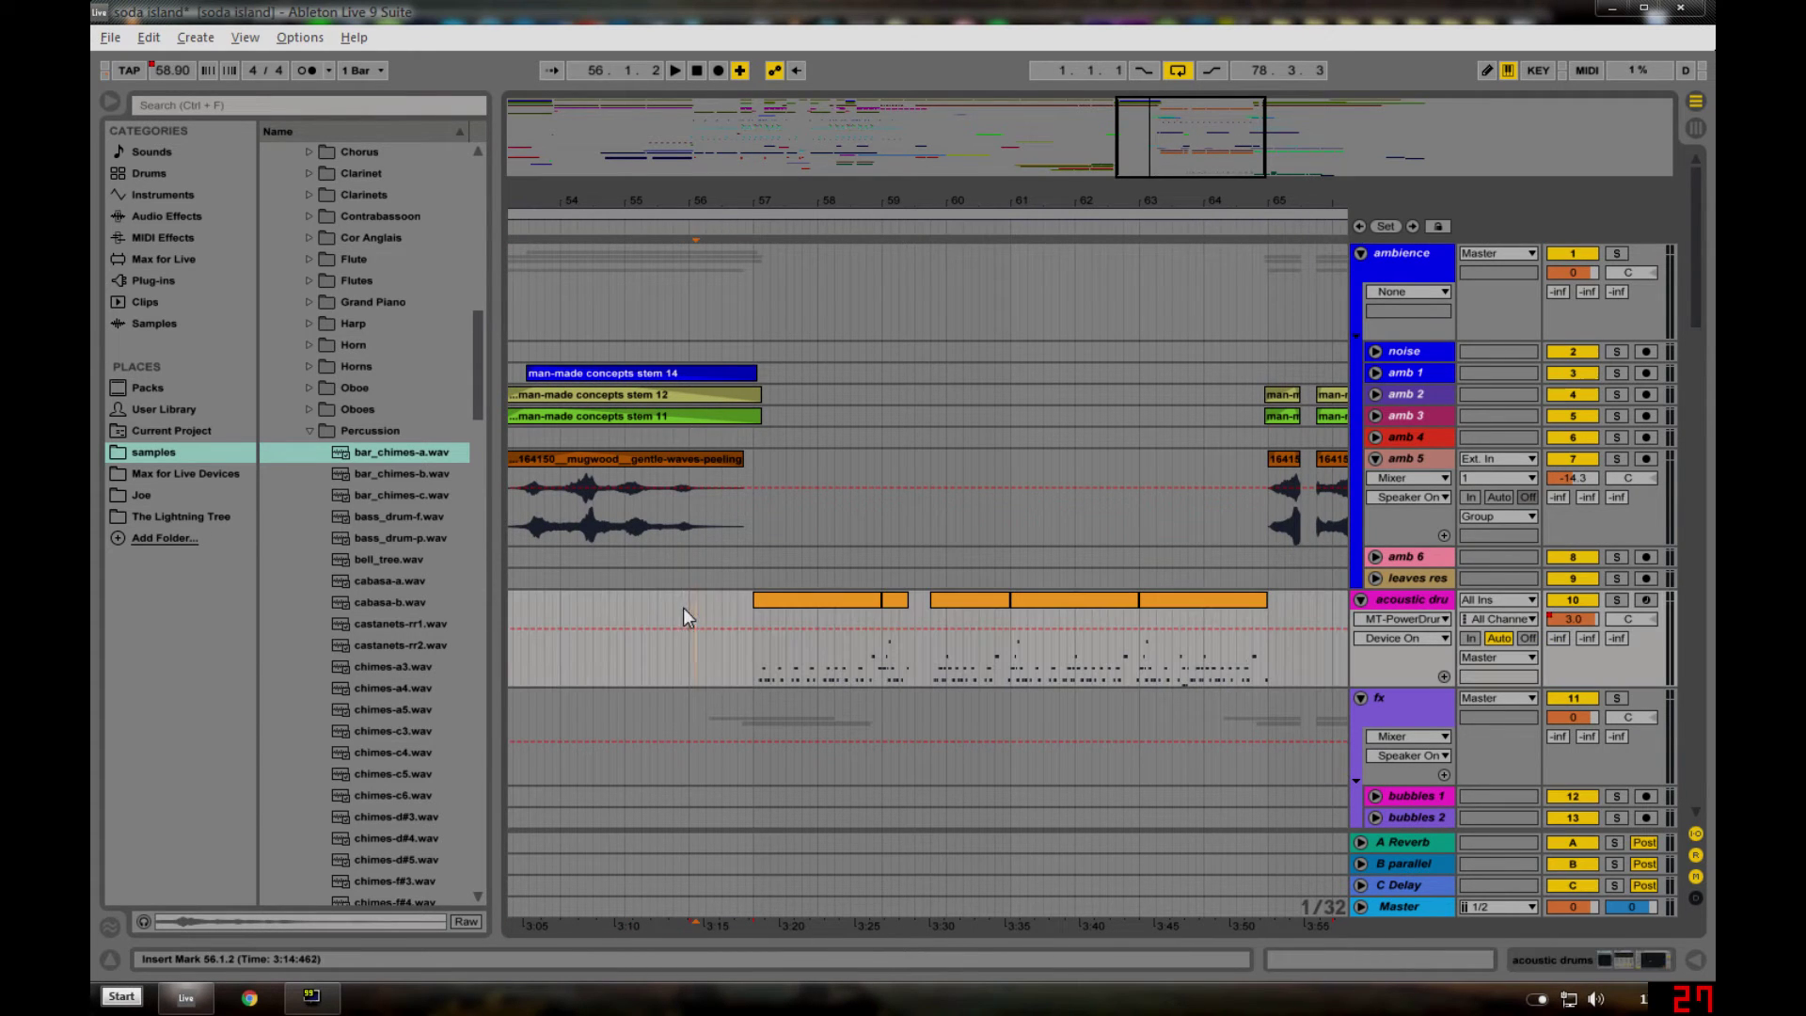
alt+click(1357, 598)
key(space)
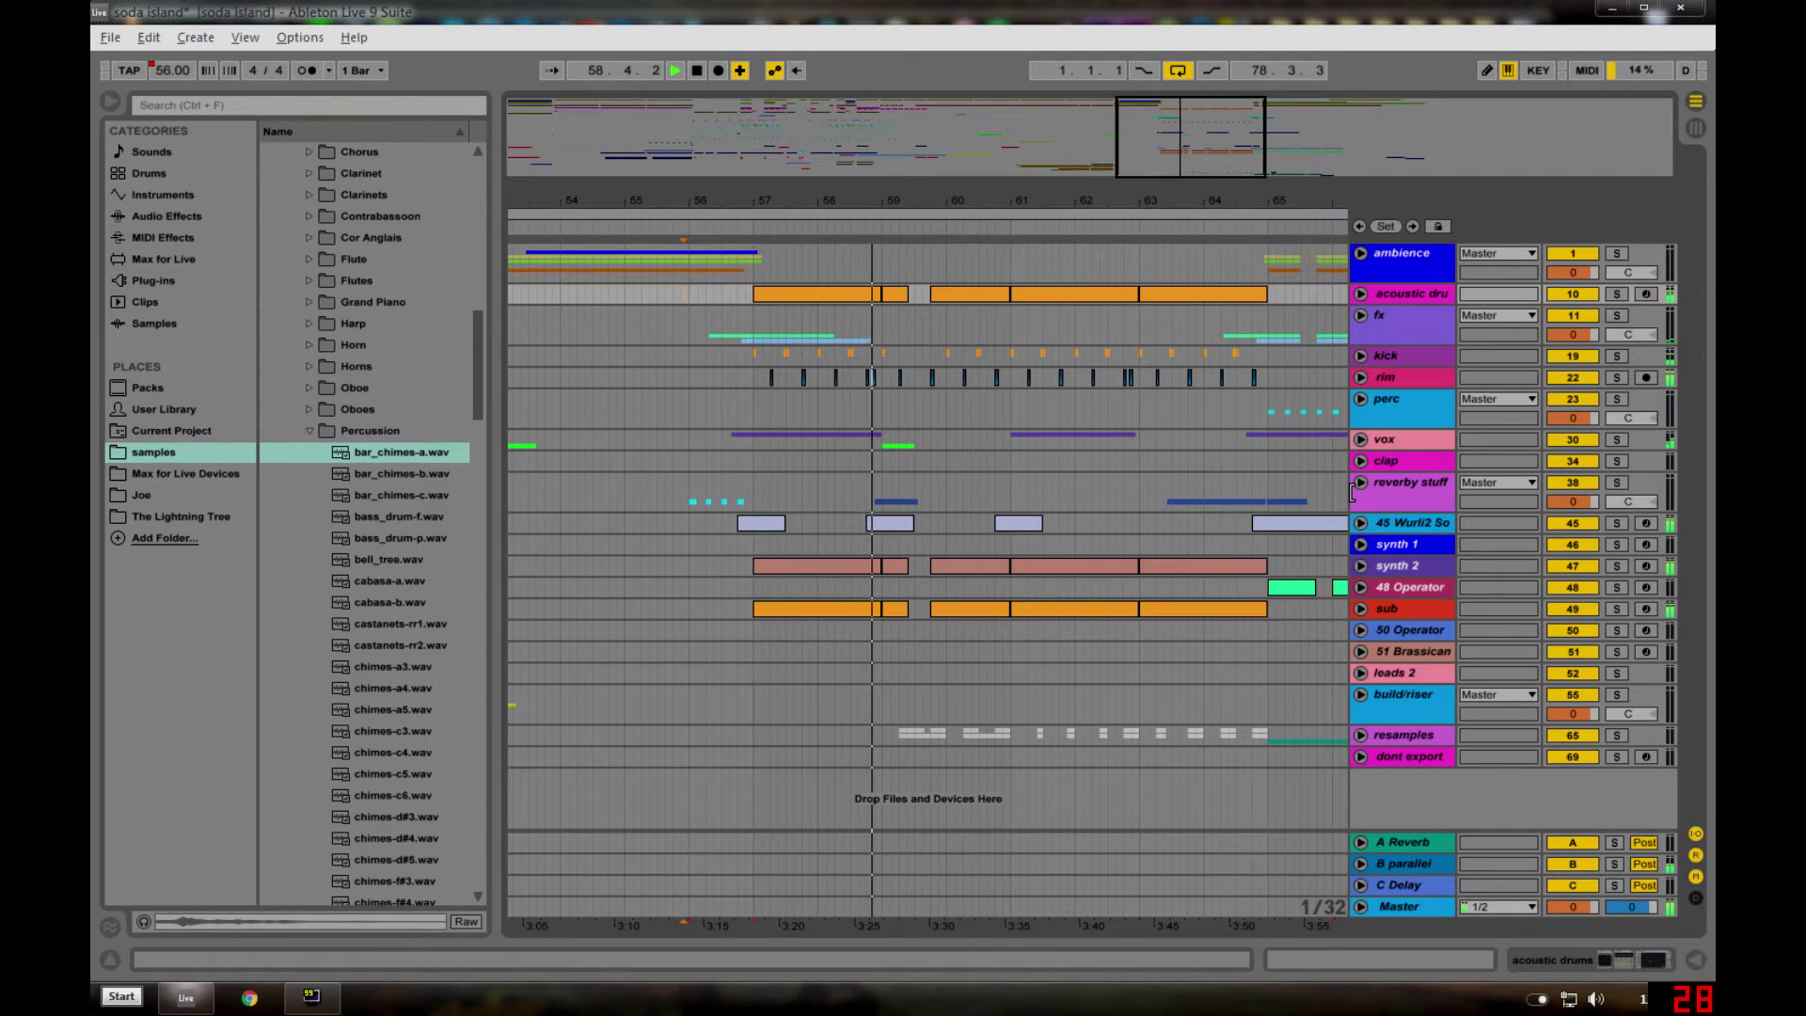
key(space)
- Unfold the 45 Wurli2 Soft Piano track and select its clip at 58.4.1
drag(908, 564, 886, 561)
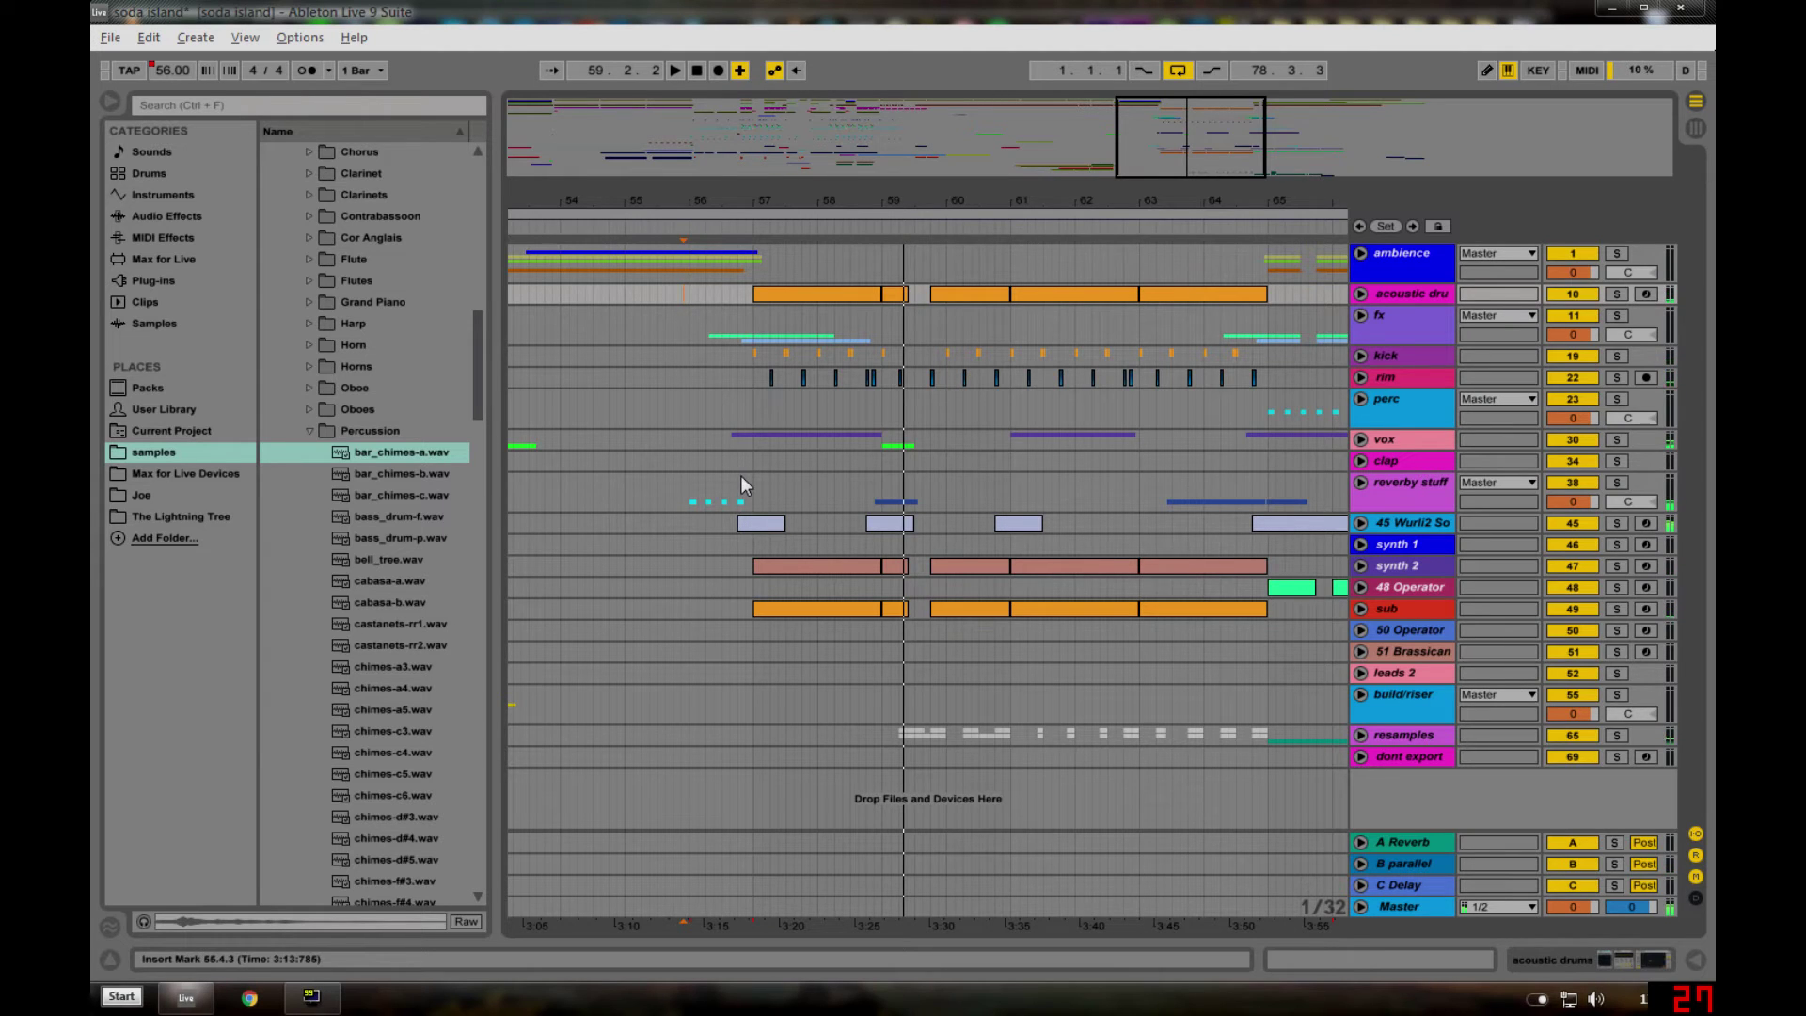
click(743, 477)
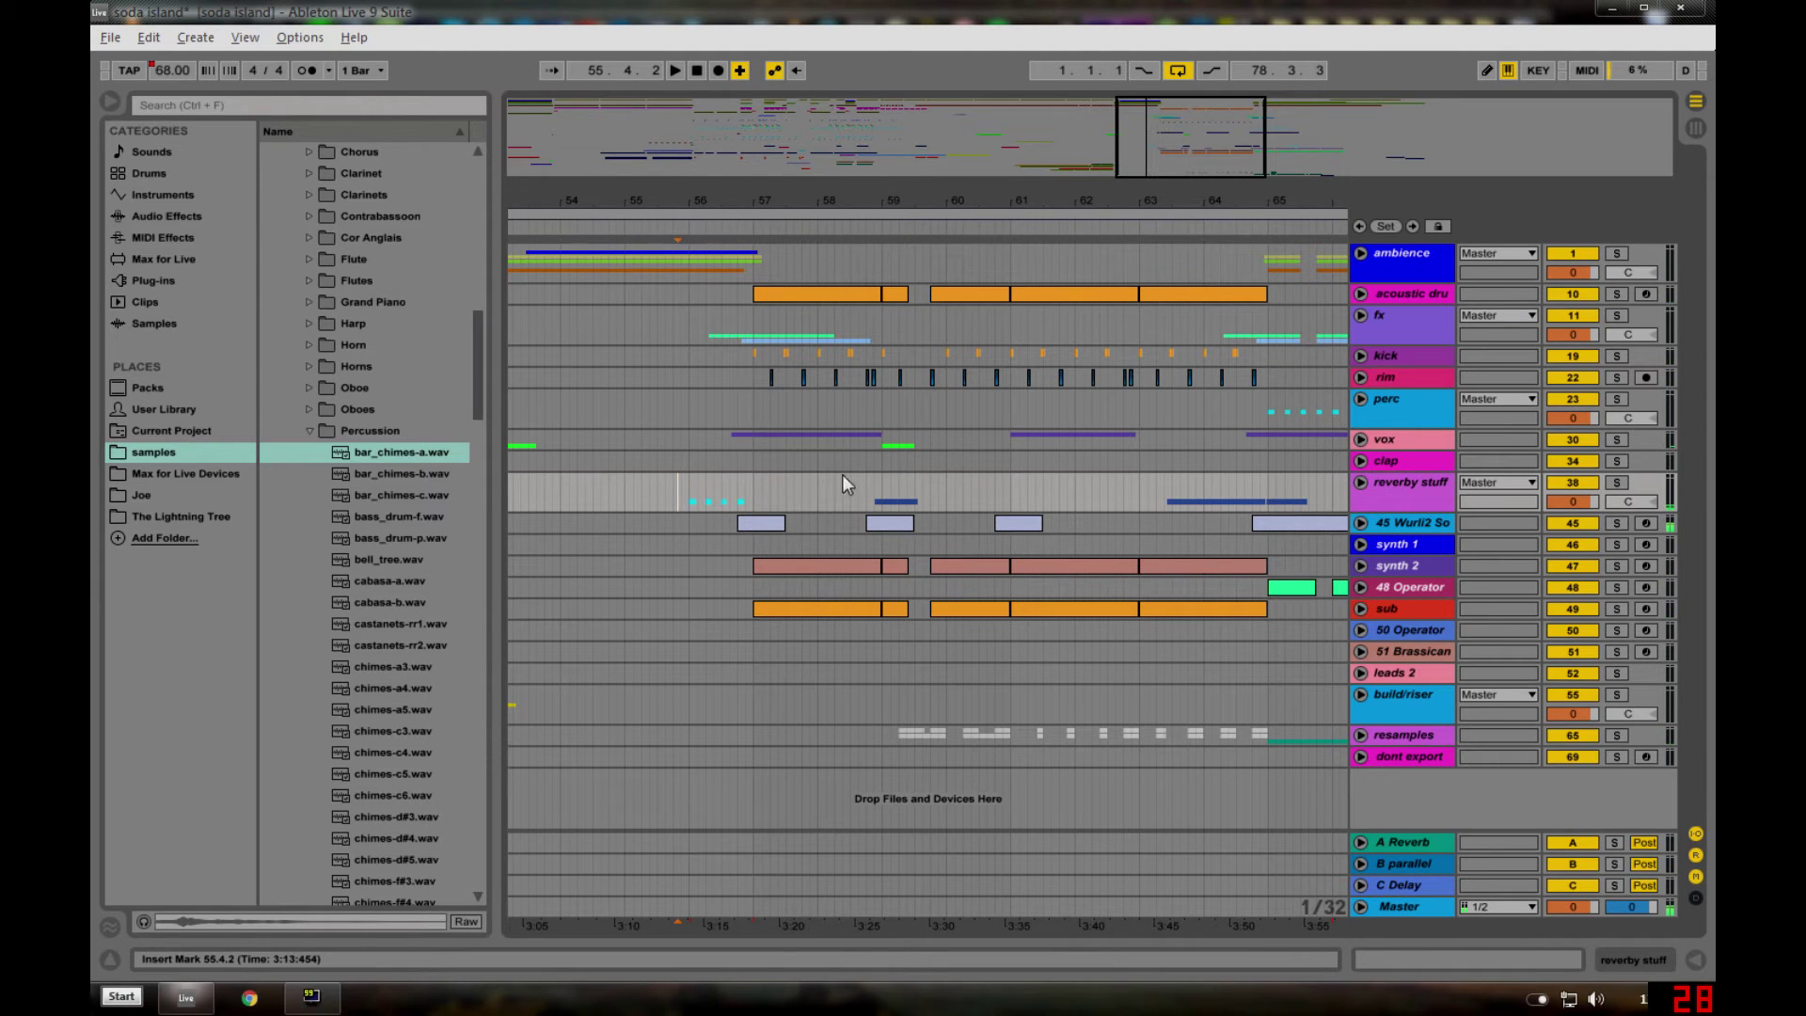
drag(852, 209, 852, 235)
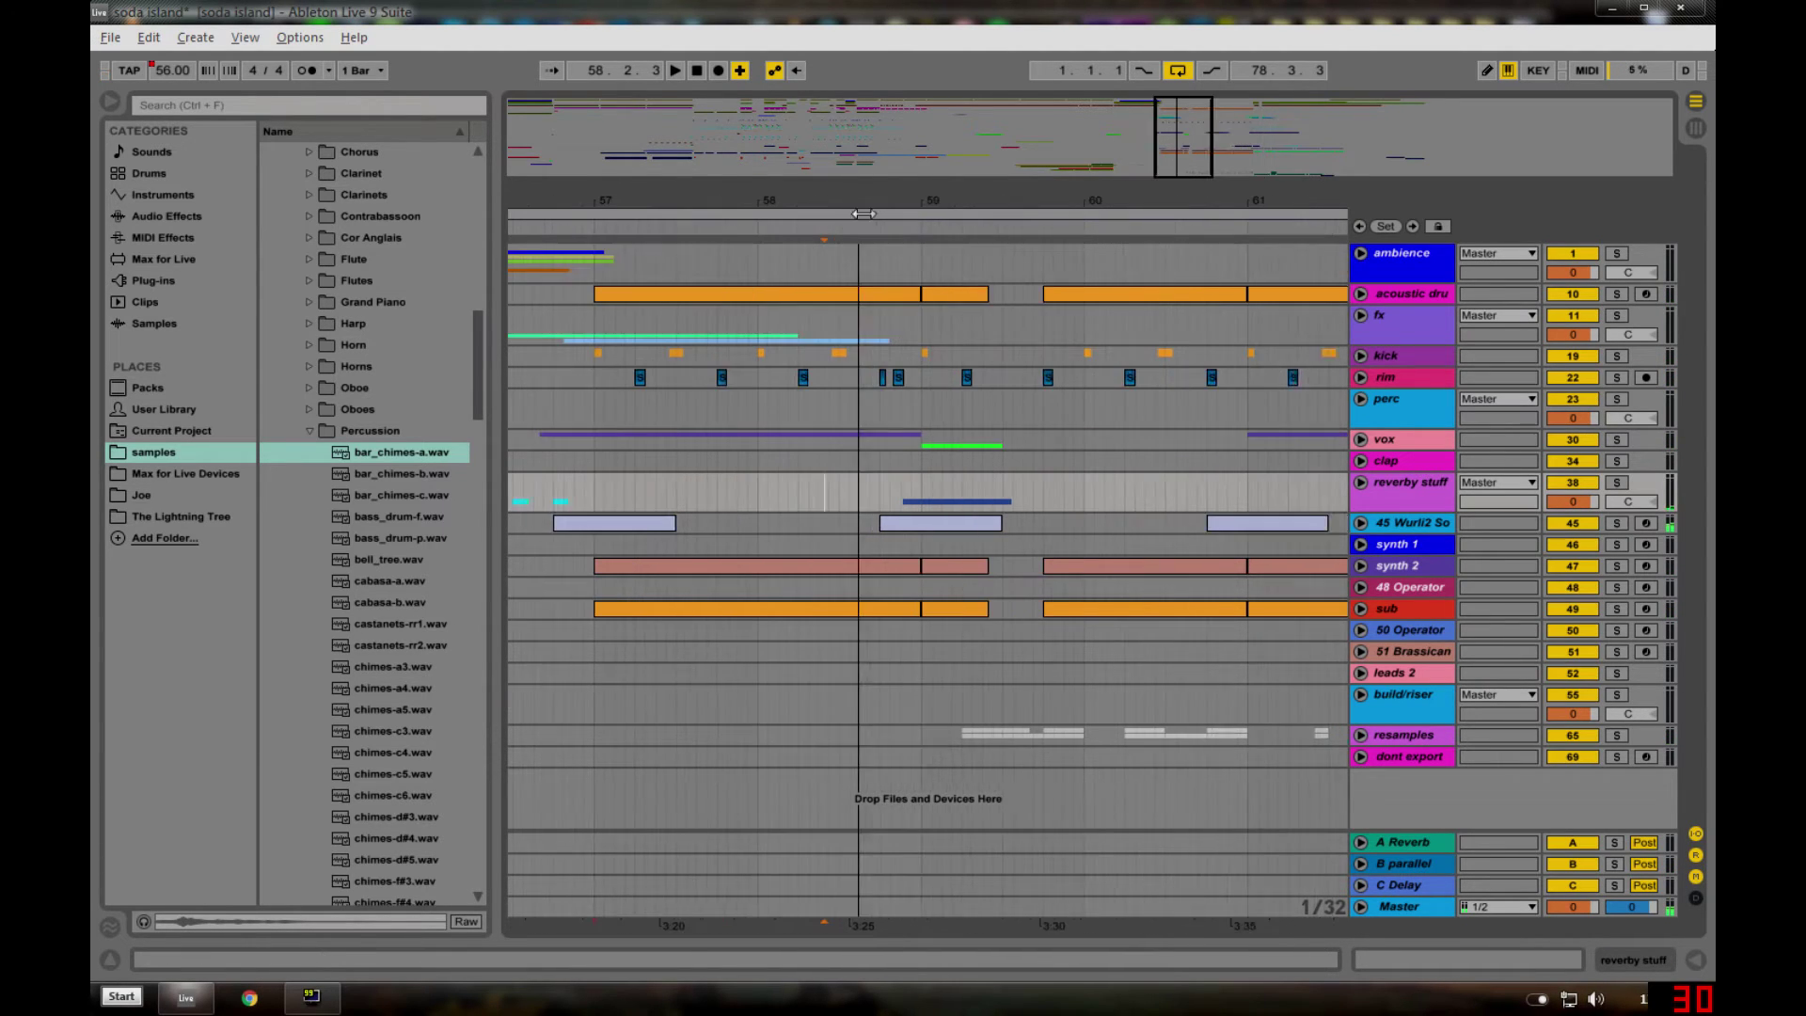
click(1360, 523)
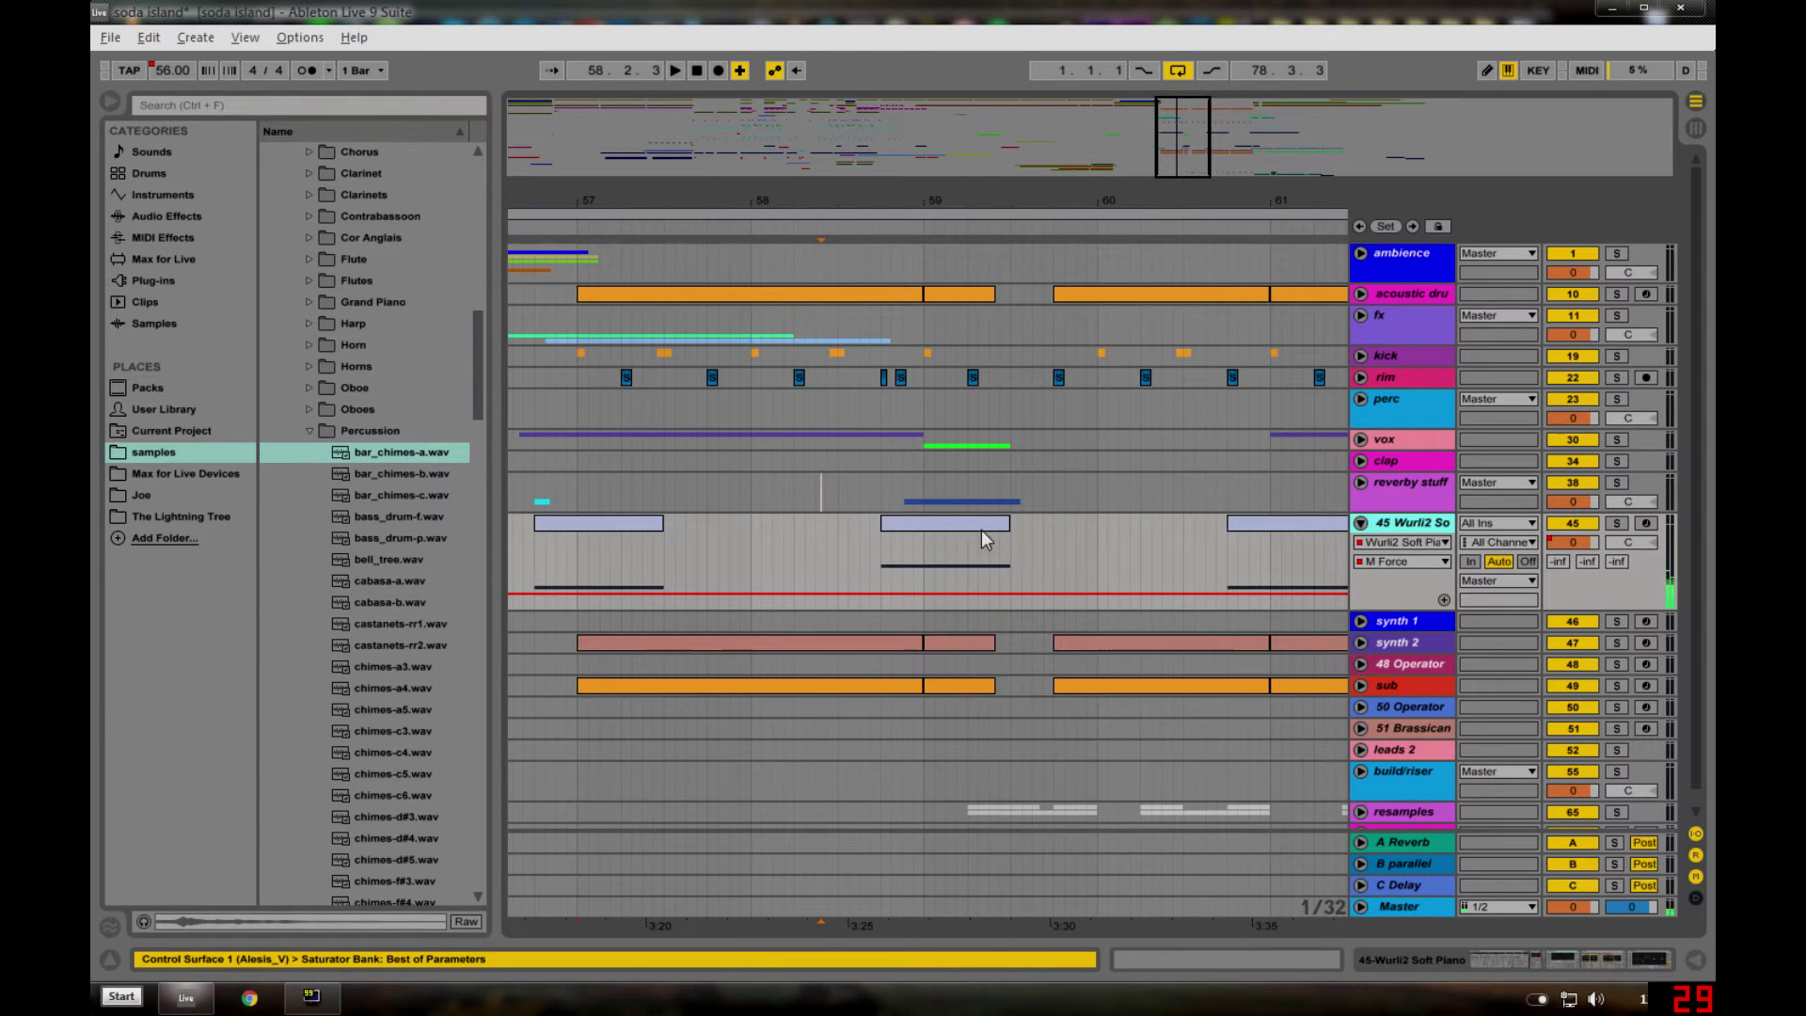
click(980, 527)
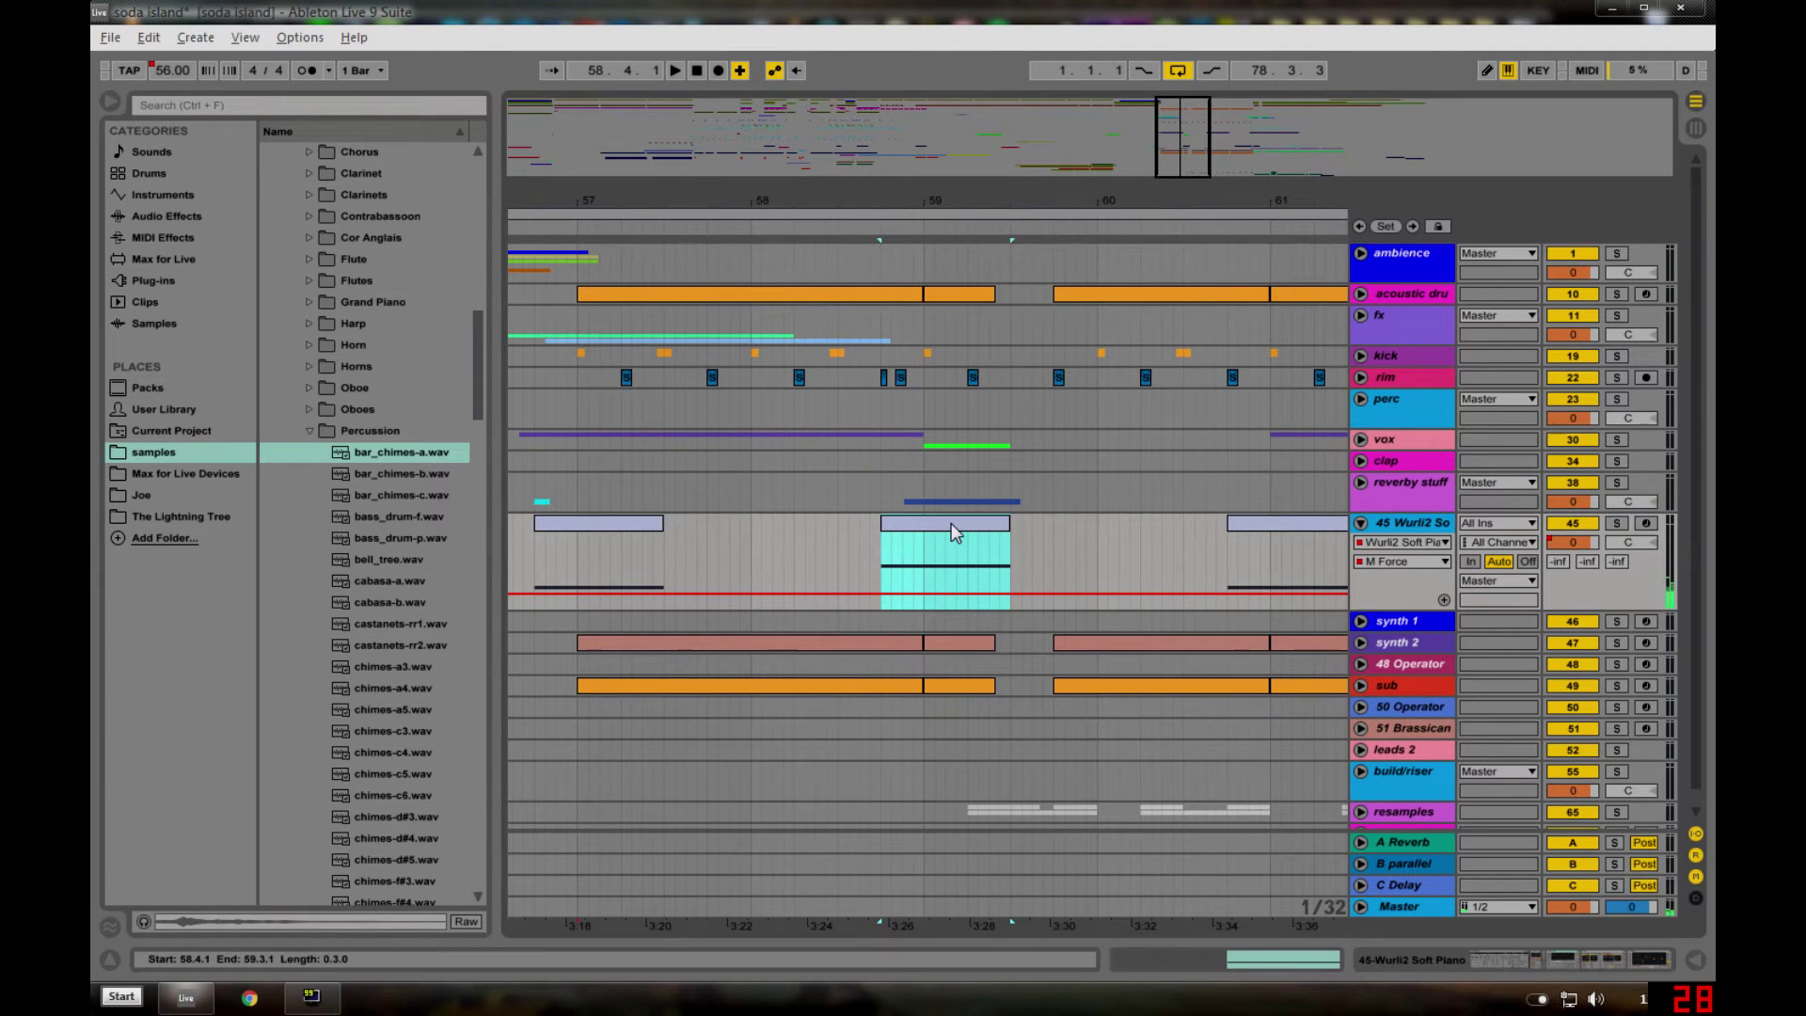
- Examine the Wurli2 clip's C#3 note and its Pitch Bend envelope in the clip view, and hide the view again
double_click(940, 532)
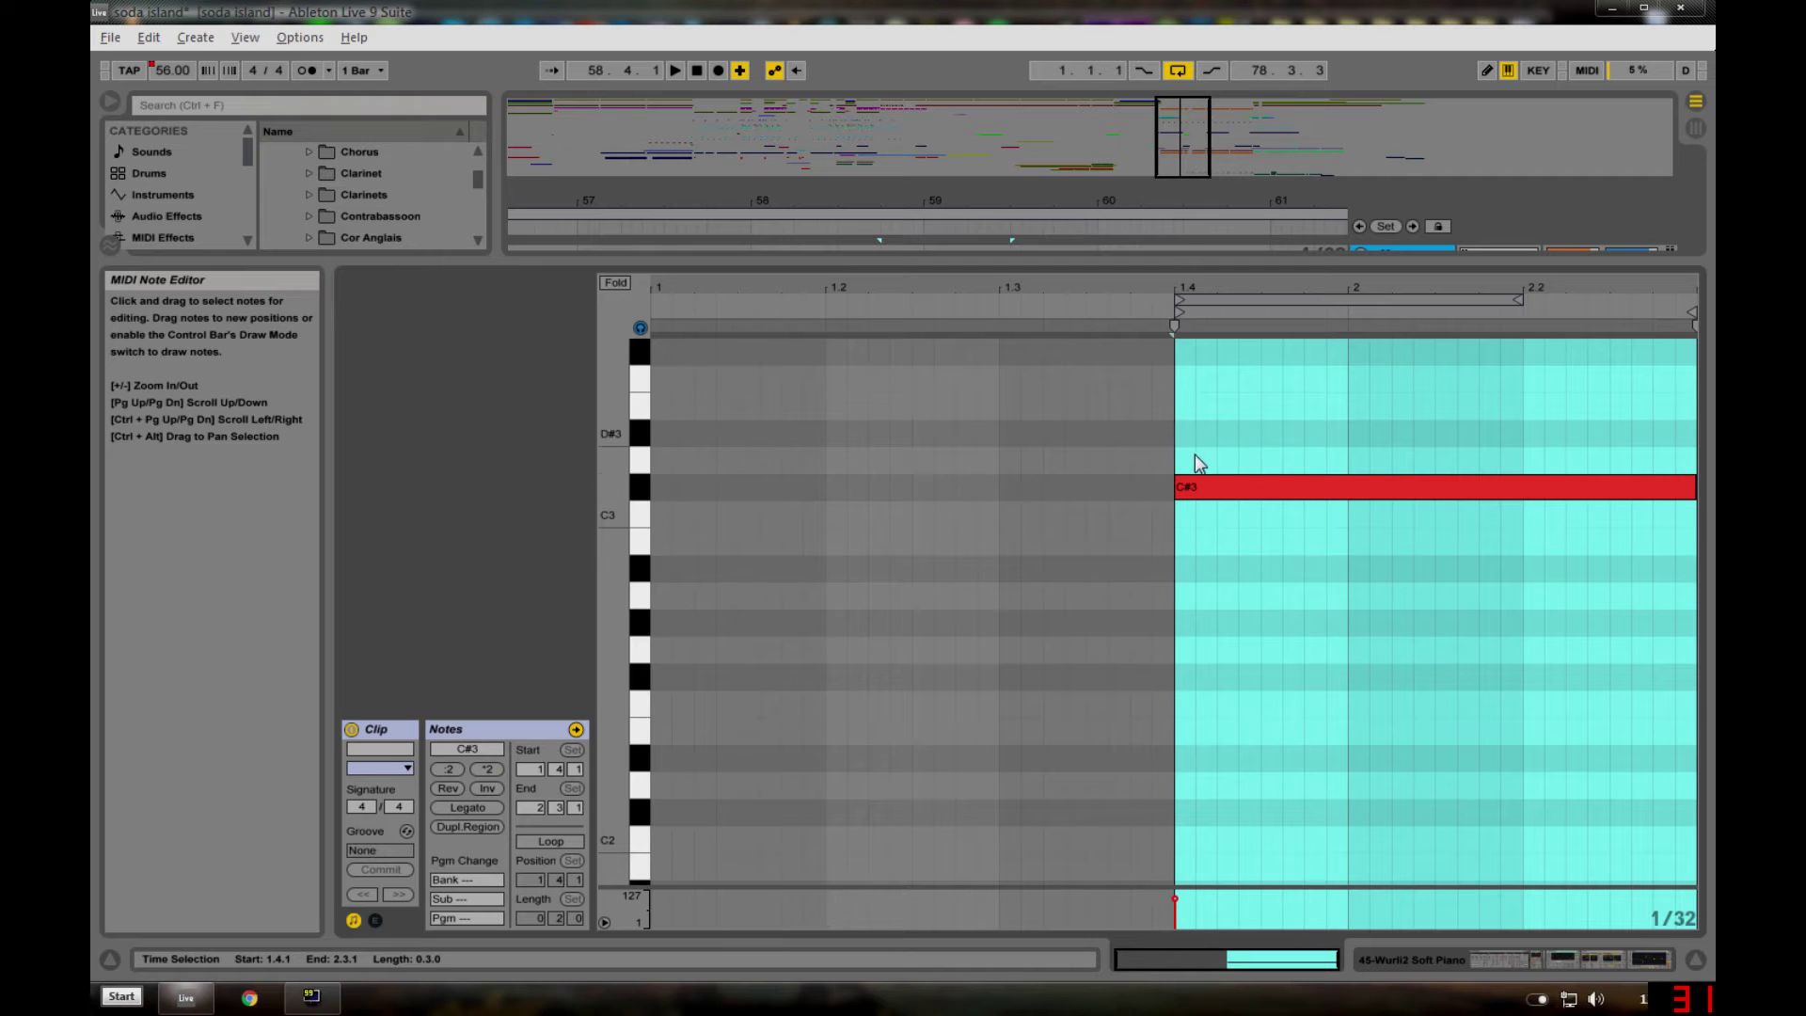
click(1228, 489)
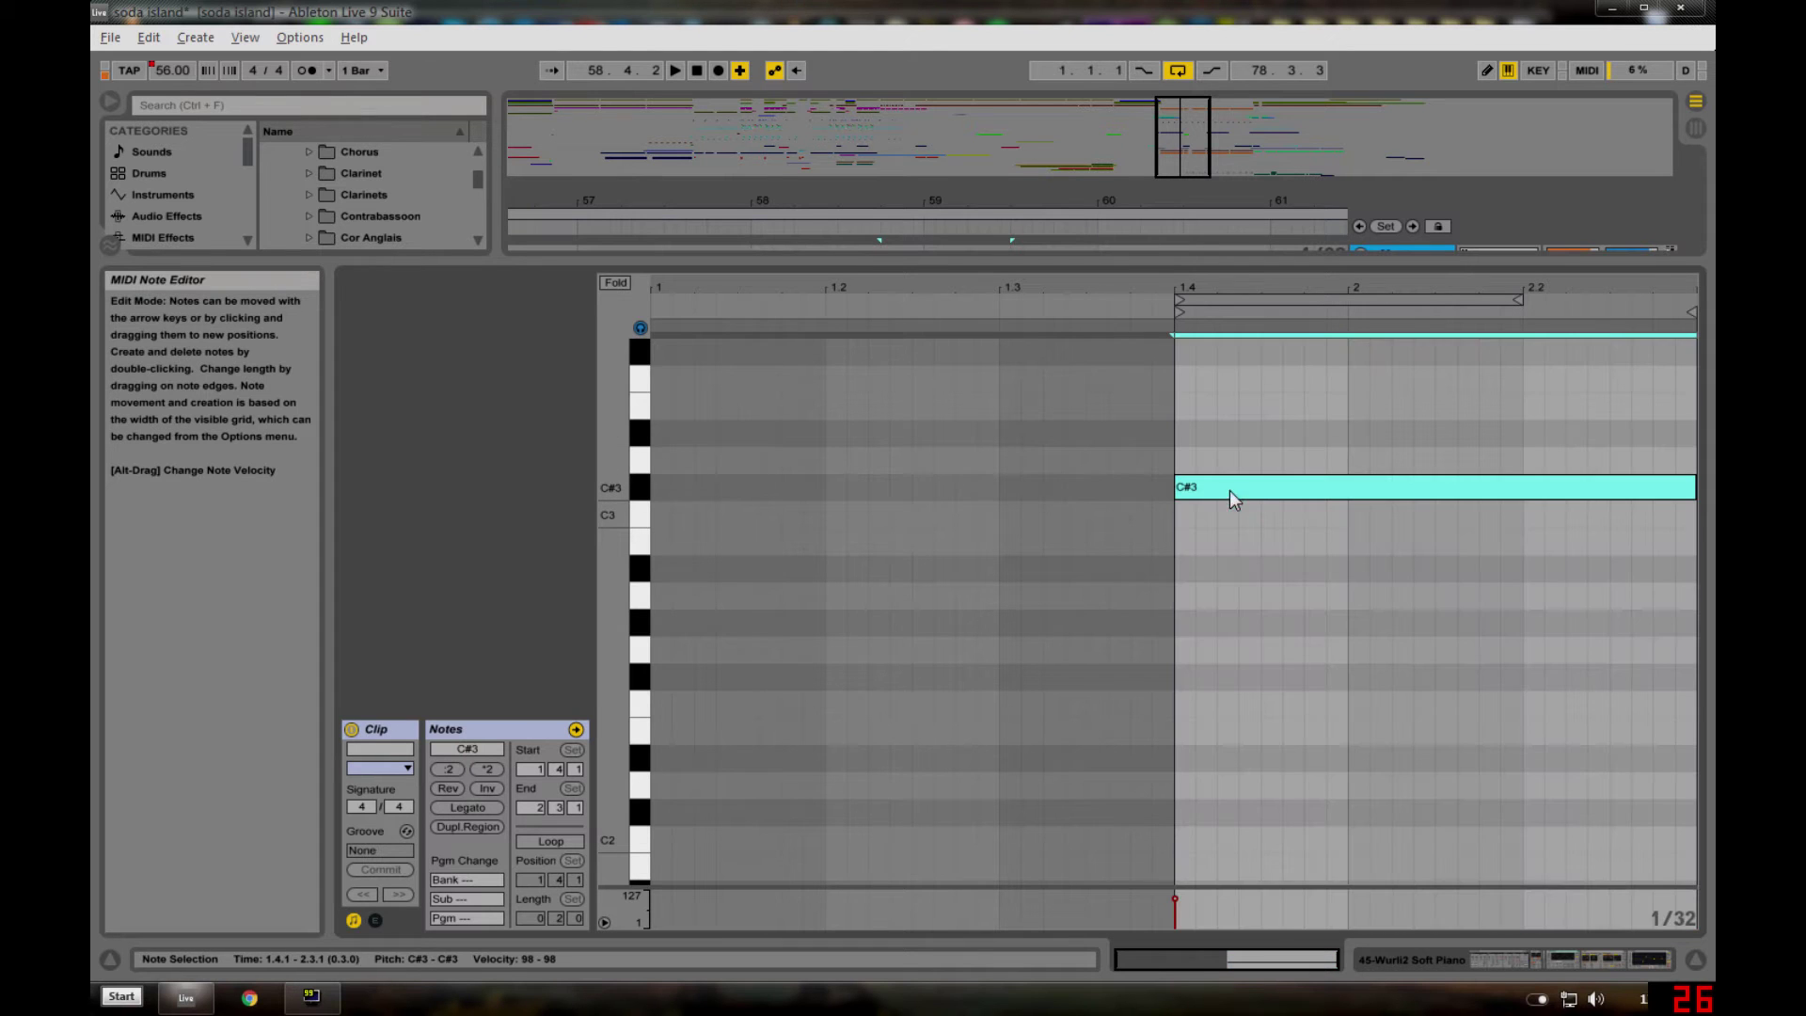
click(1696, 958)
double_click(937, 516)
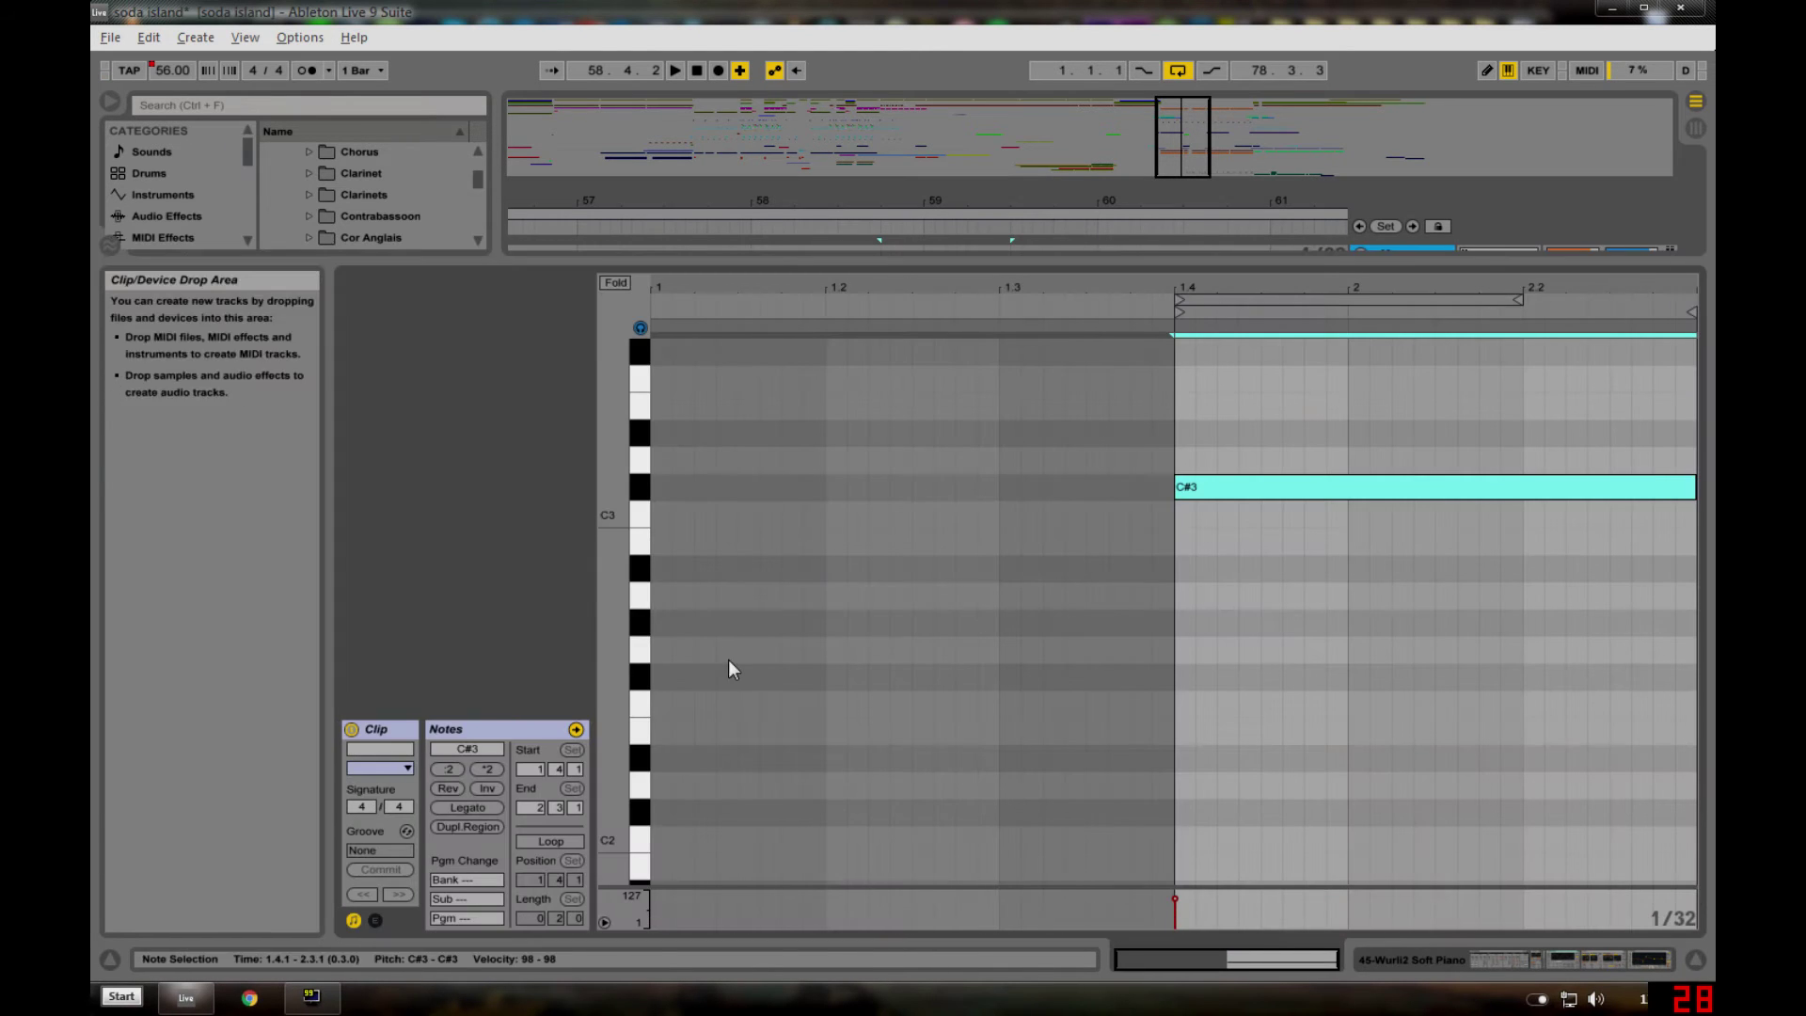
click(376, 920)
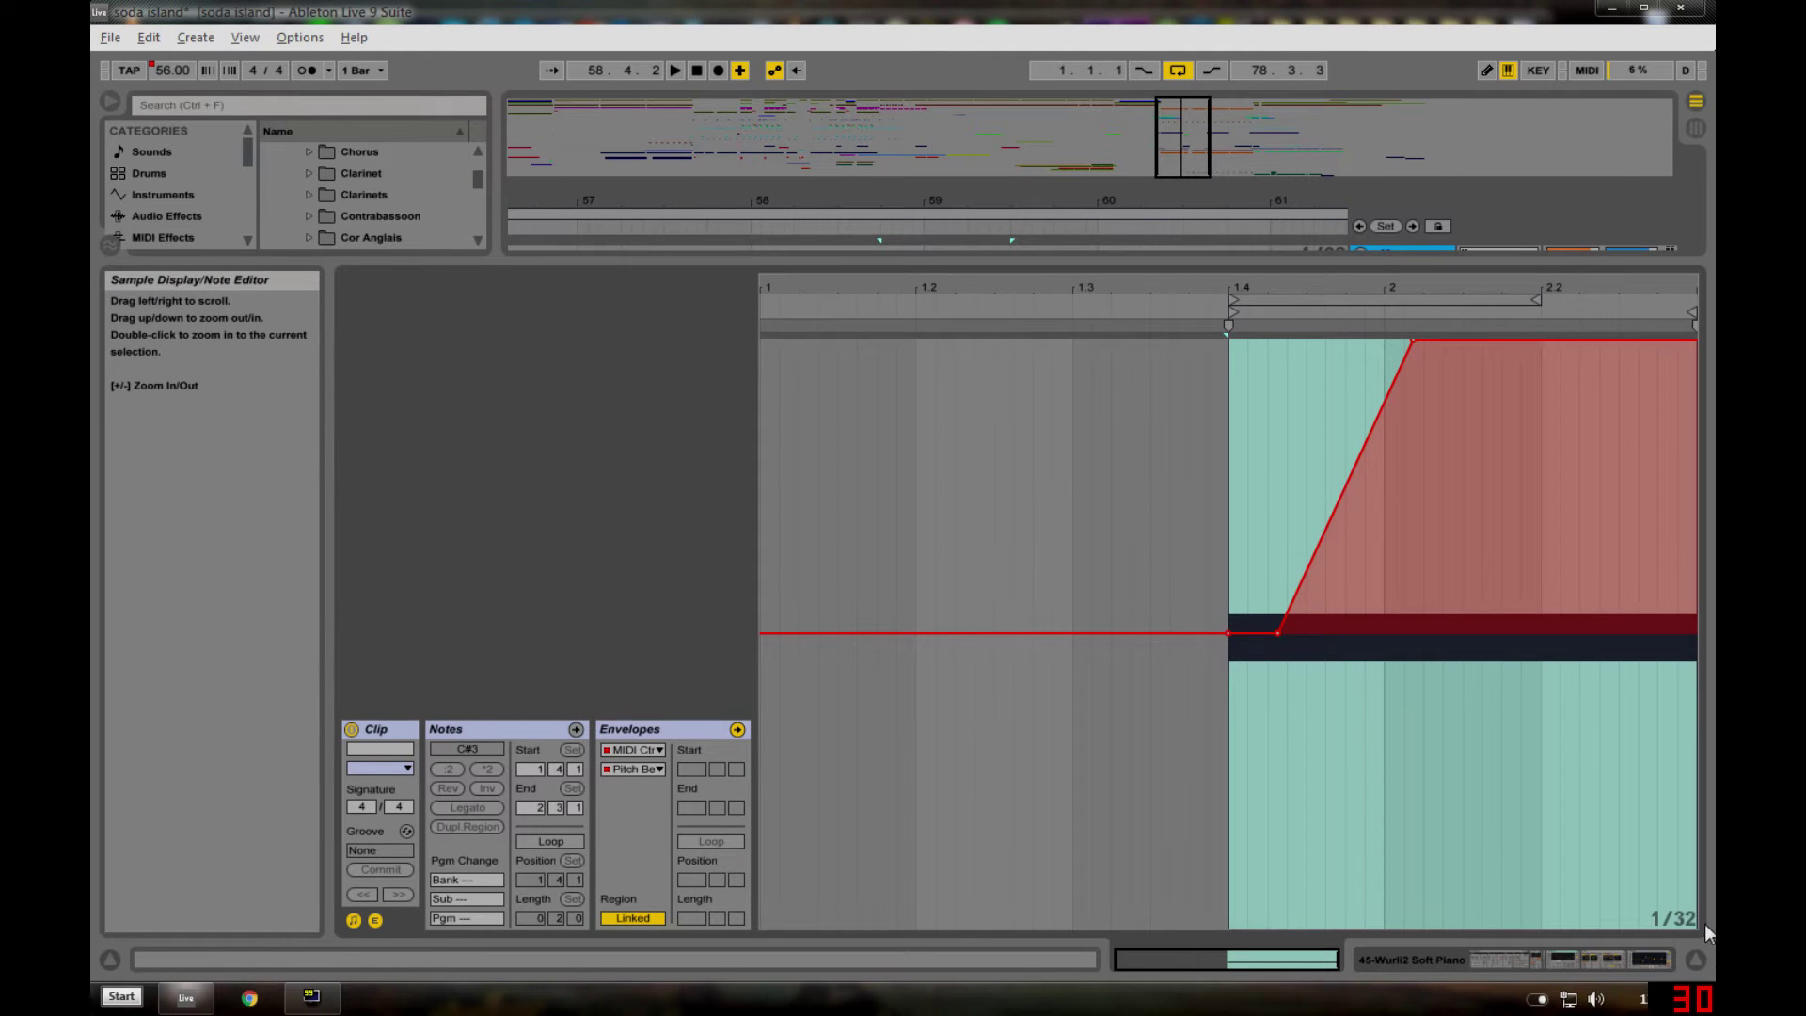
click(1696, 958)
- Unfold the reverby stuff group and select the "Dis is veri important" clip on the rev 2 track
click(945, 507)
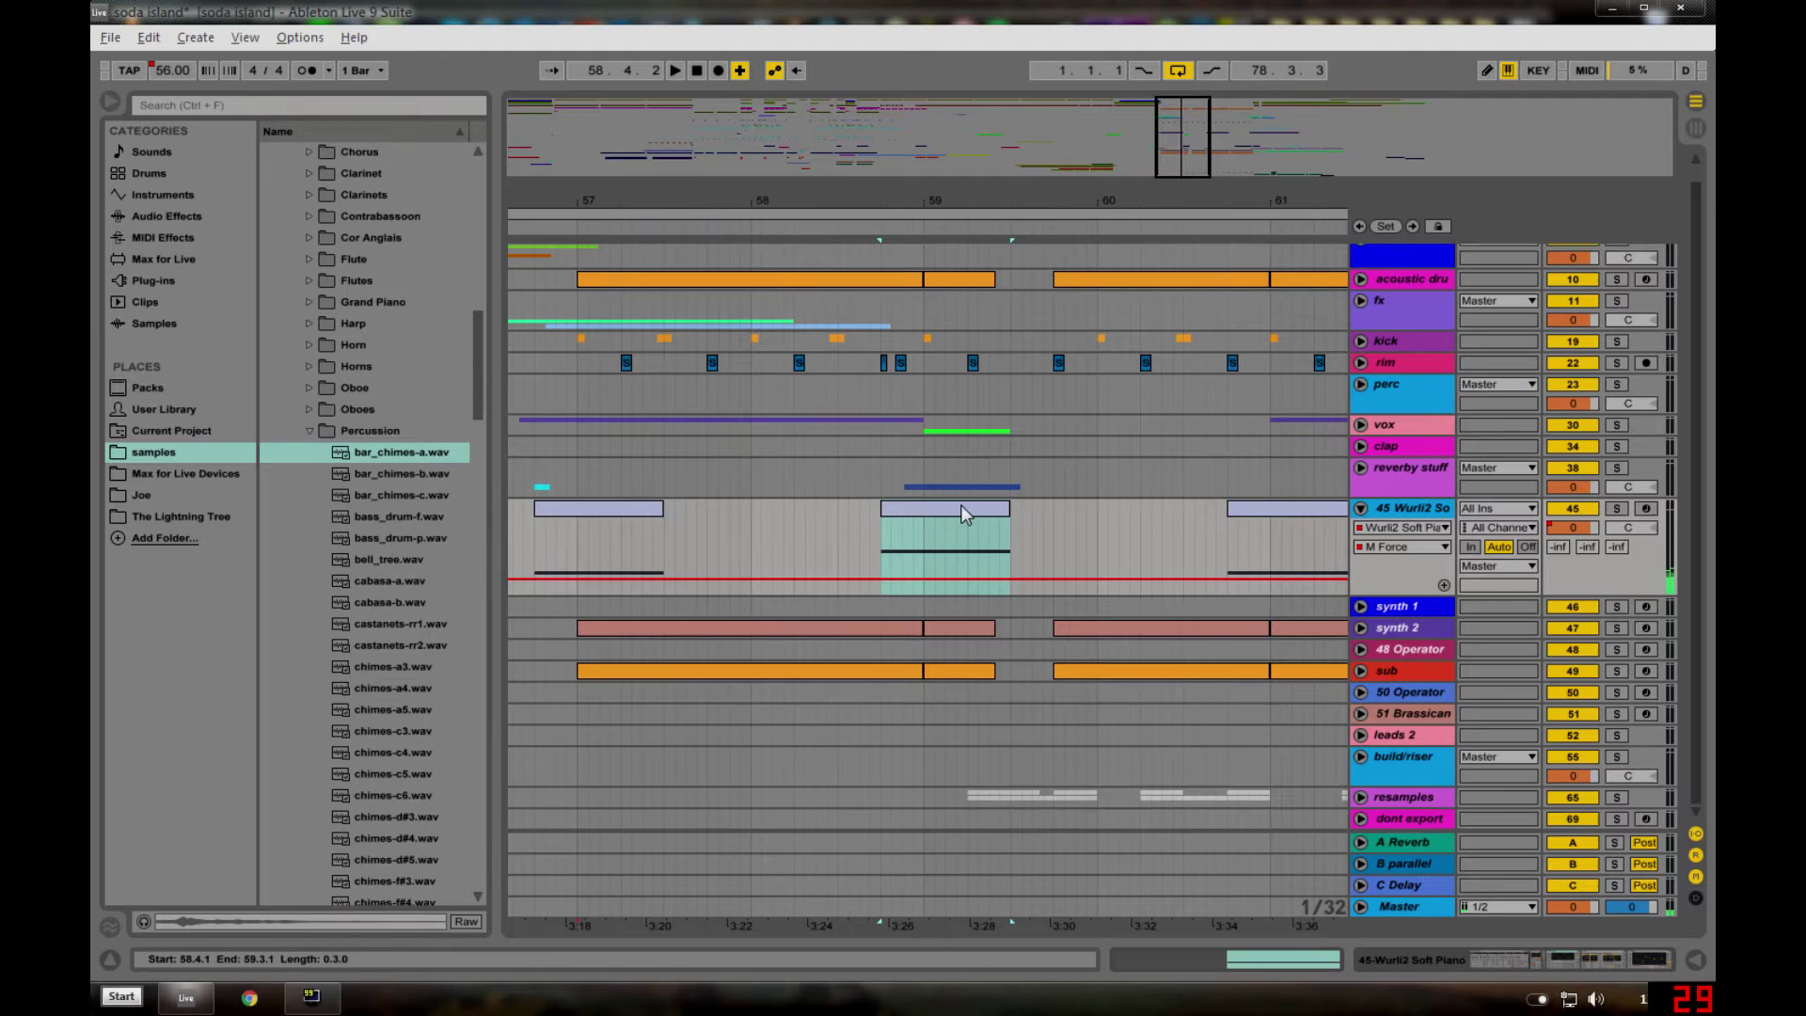
scroll(1166, 498, up, 1)
click(1361, 483)
scroll(945, 516, down, 3)
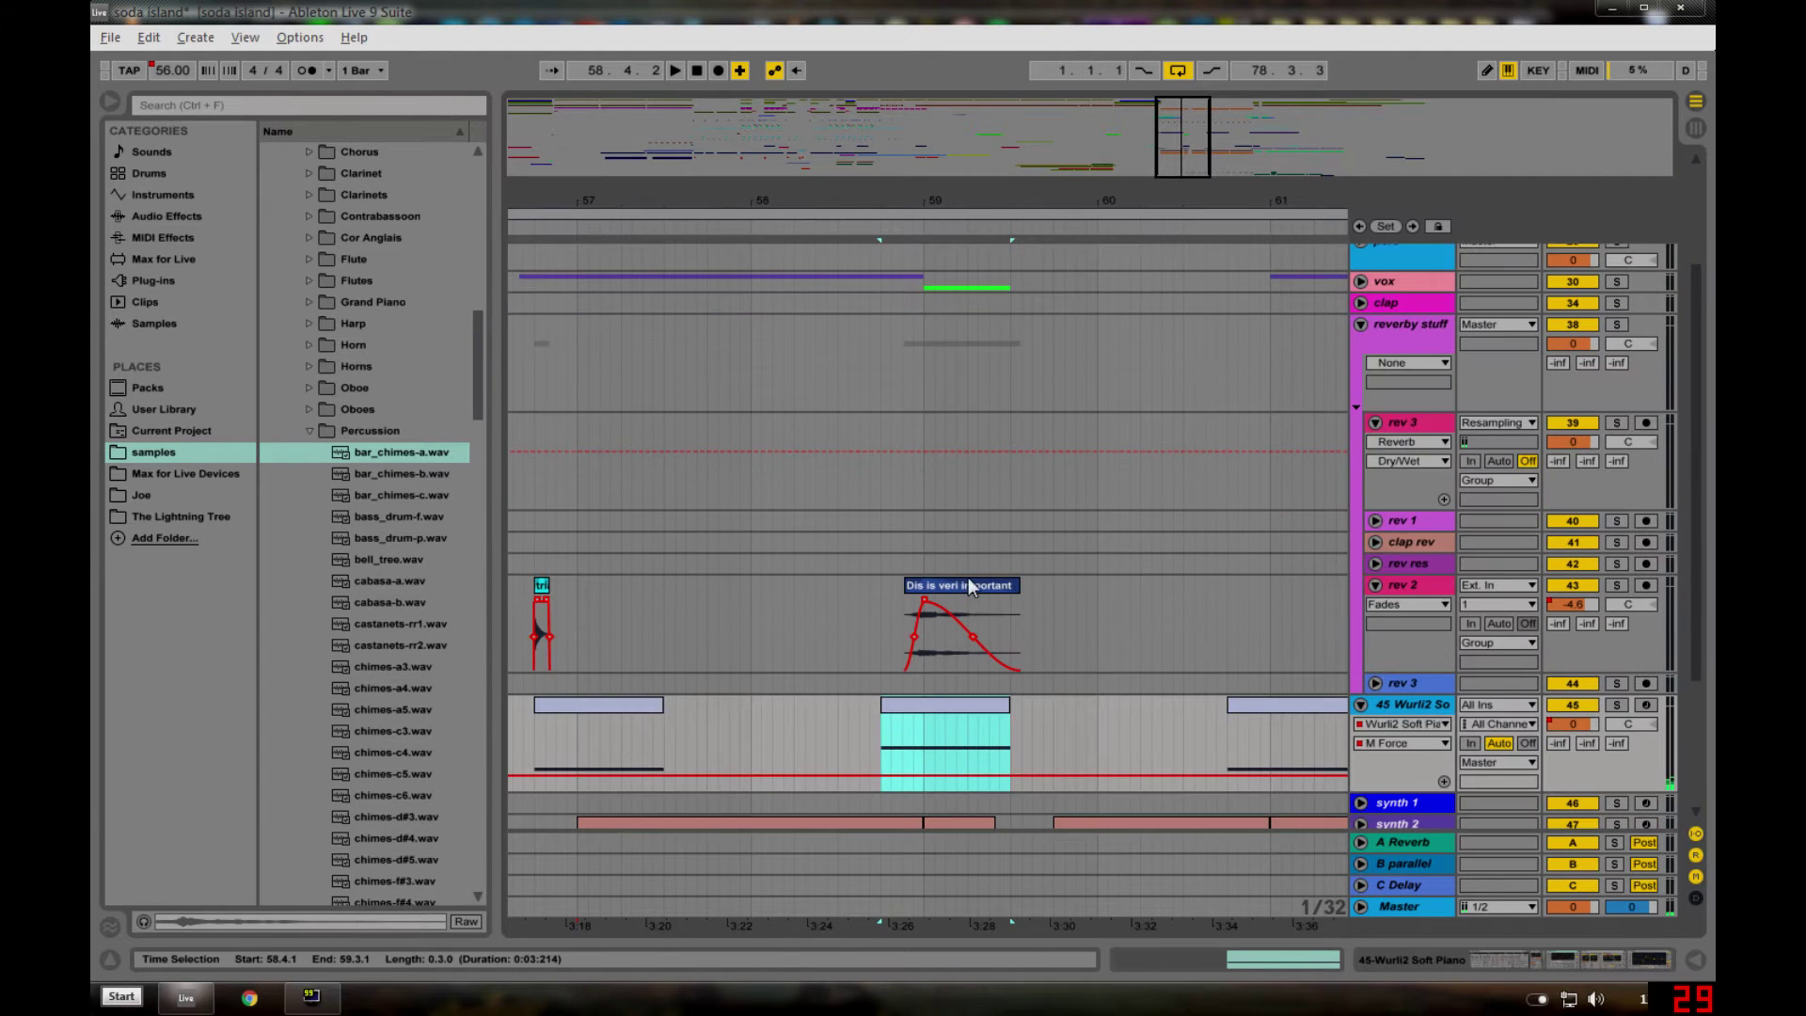
click(982, 588)
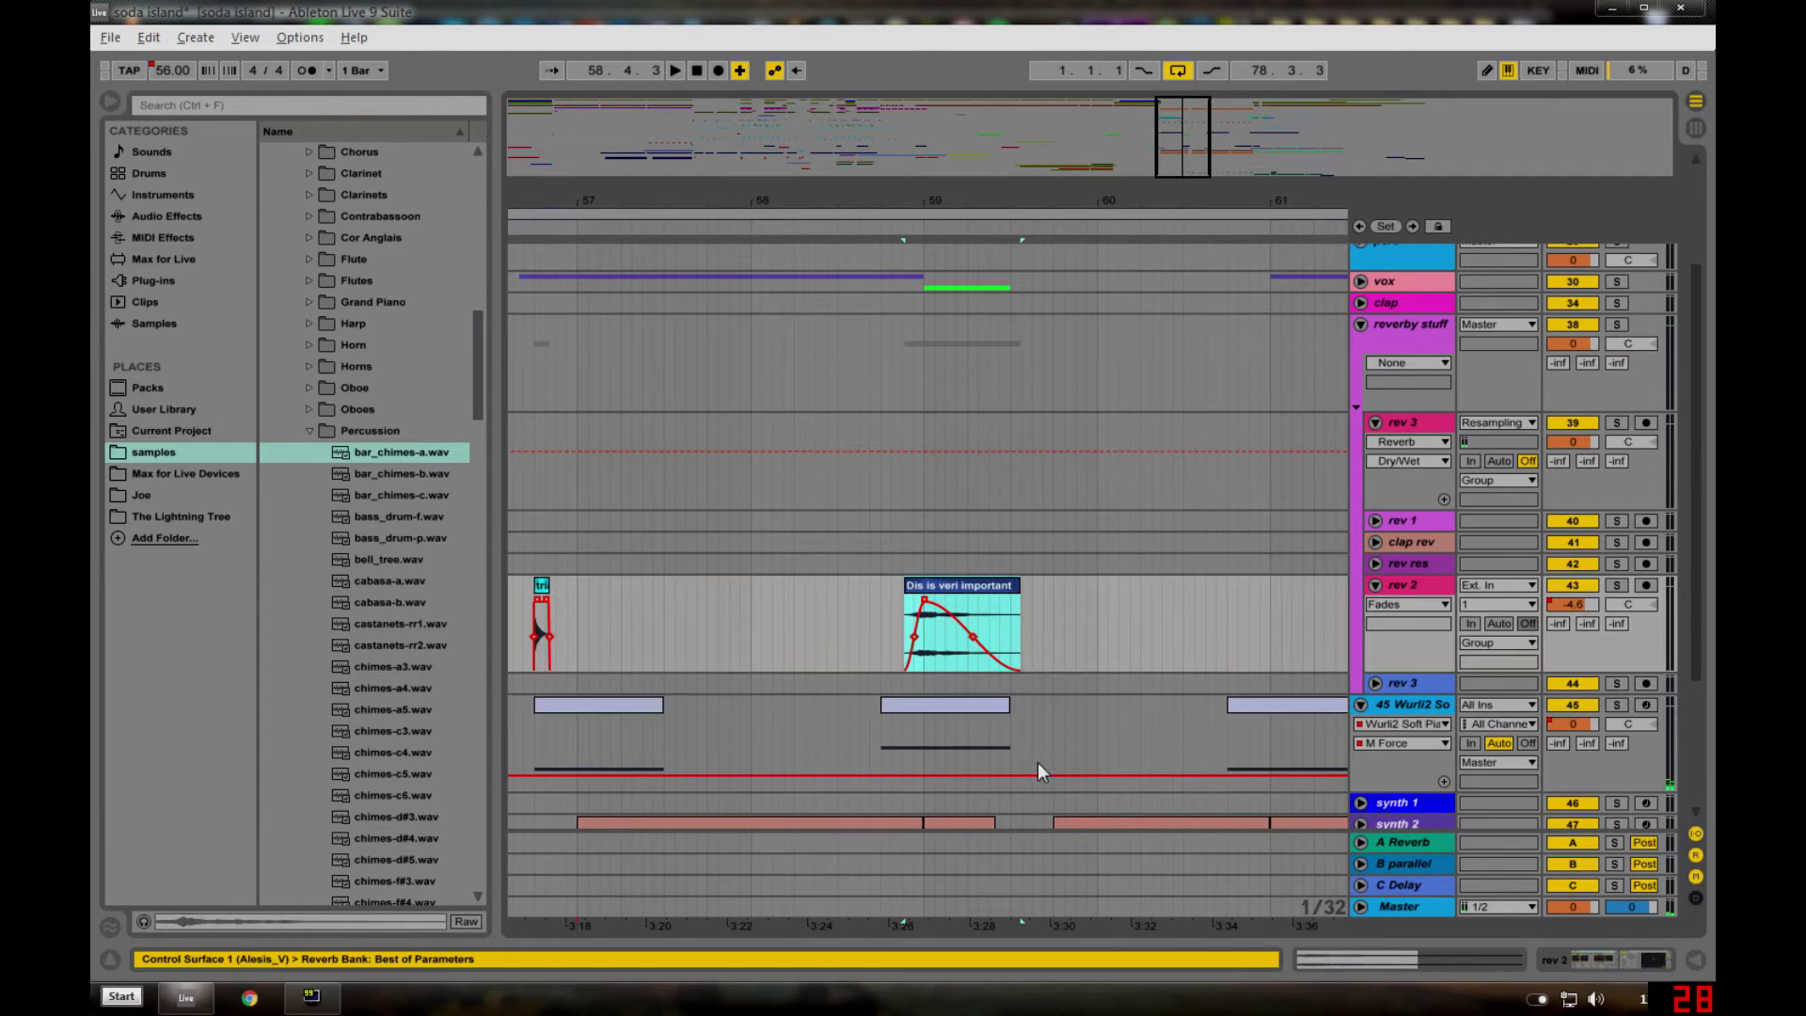
- Play the selected rev 2 clip soloed, and play it again unsoloed within the full mix
click(1619, 587)
key(space)
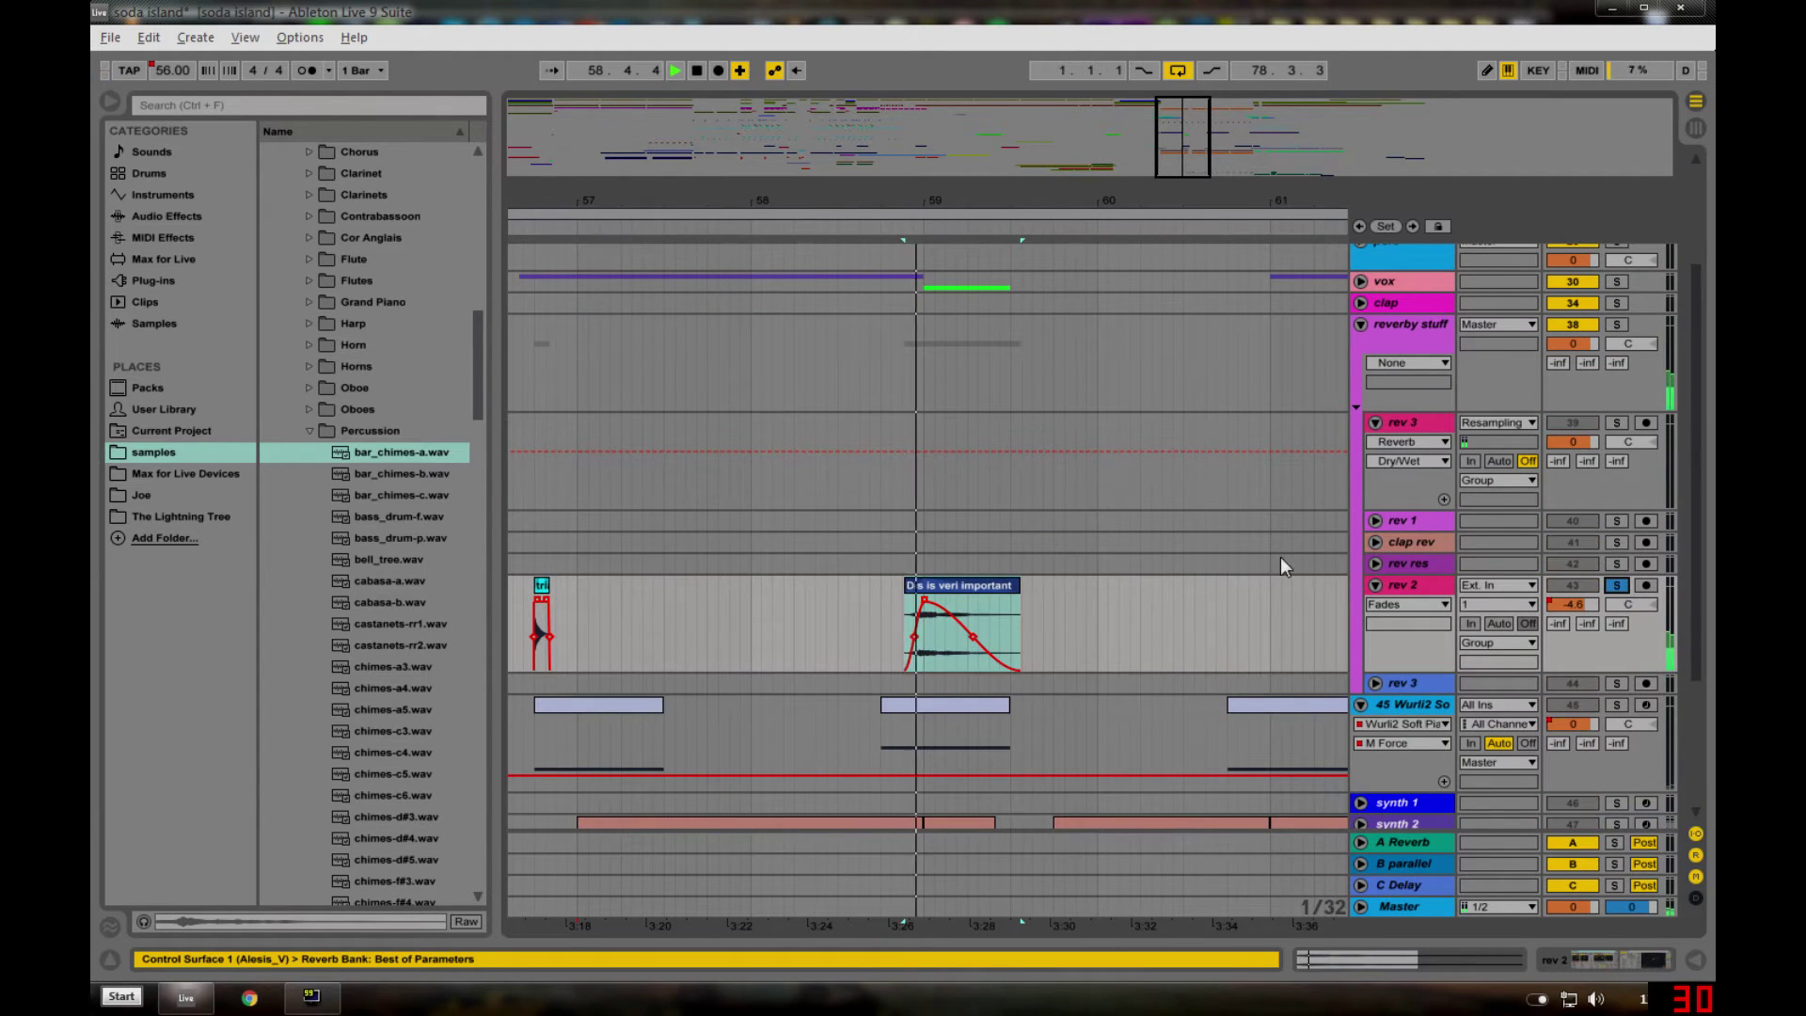
key(space)
click(1618, 587)
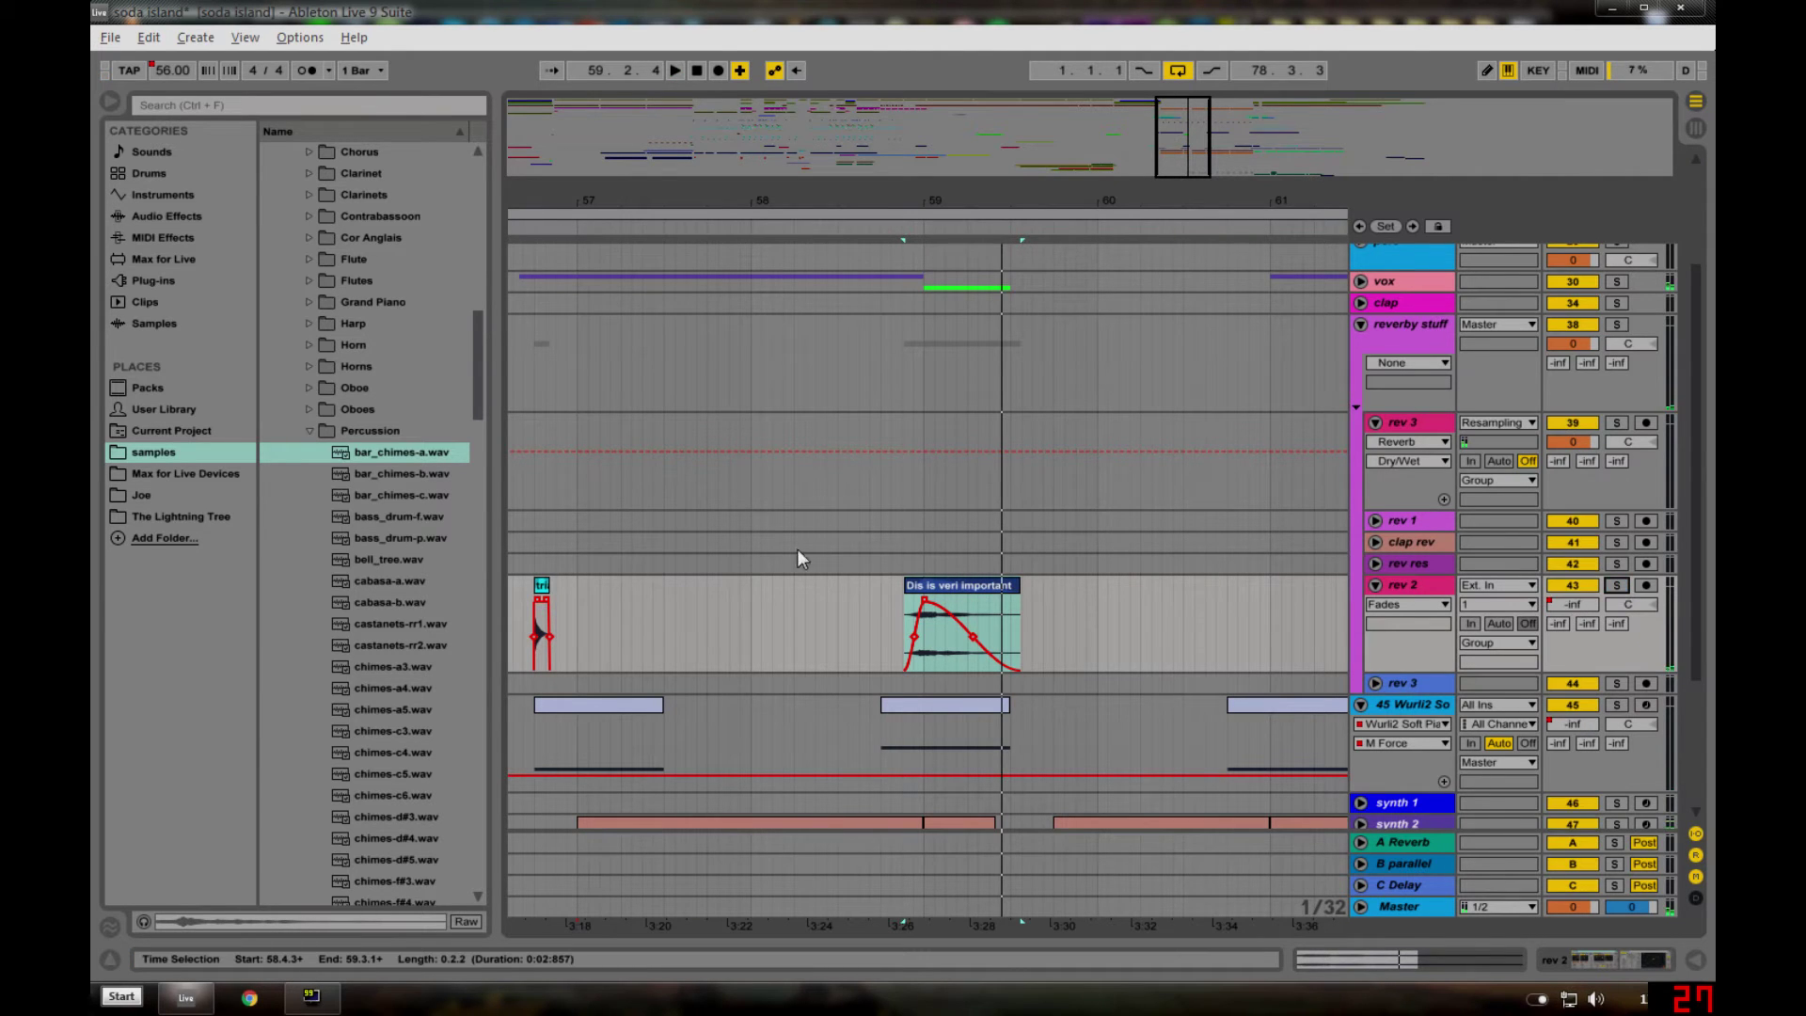
key(space)
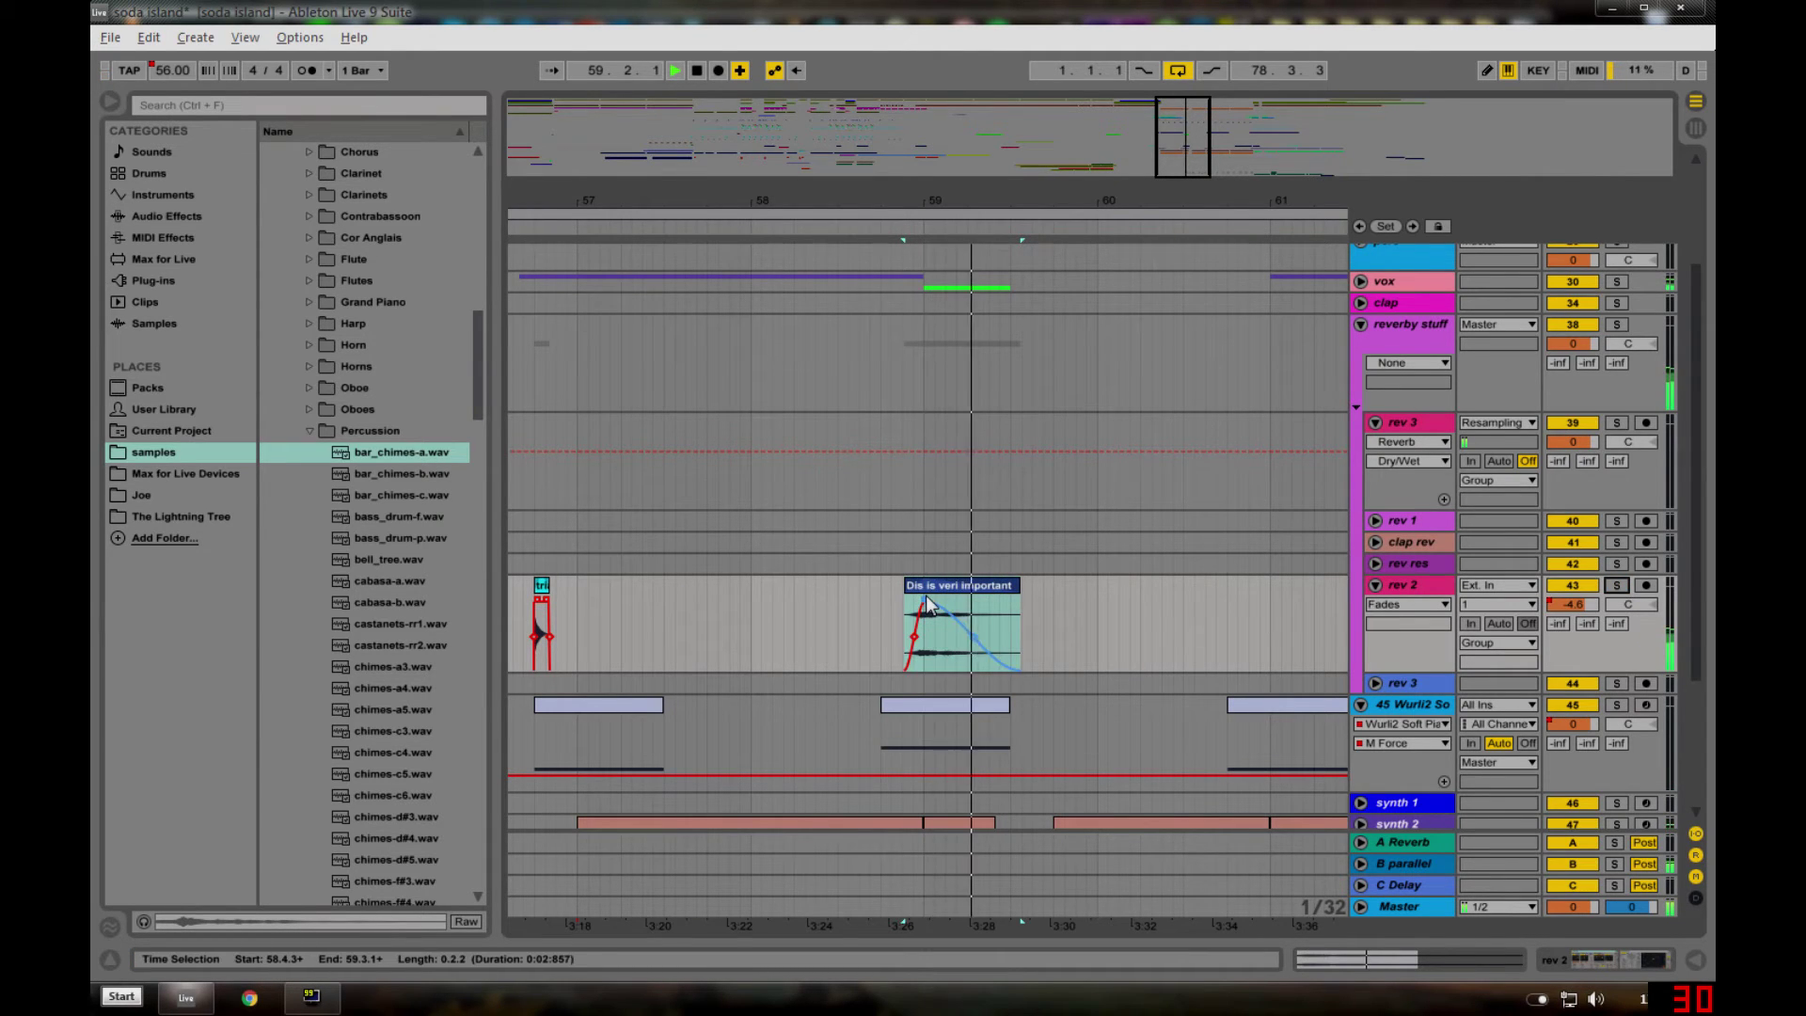
key(space)
- Show the rev 2 track's volume automation and select the Wurli2 clip at 58.4.1
click(1572, 604)
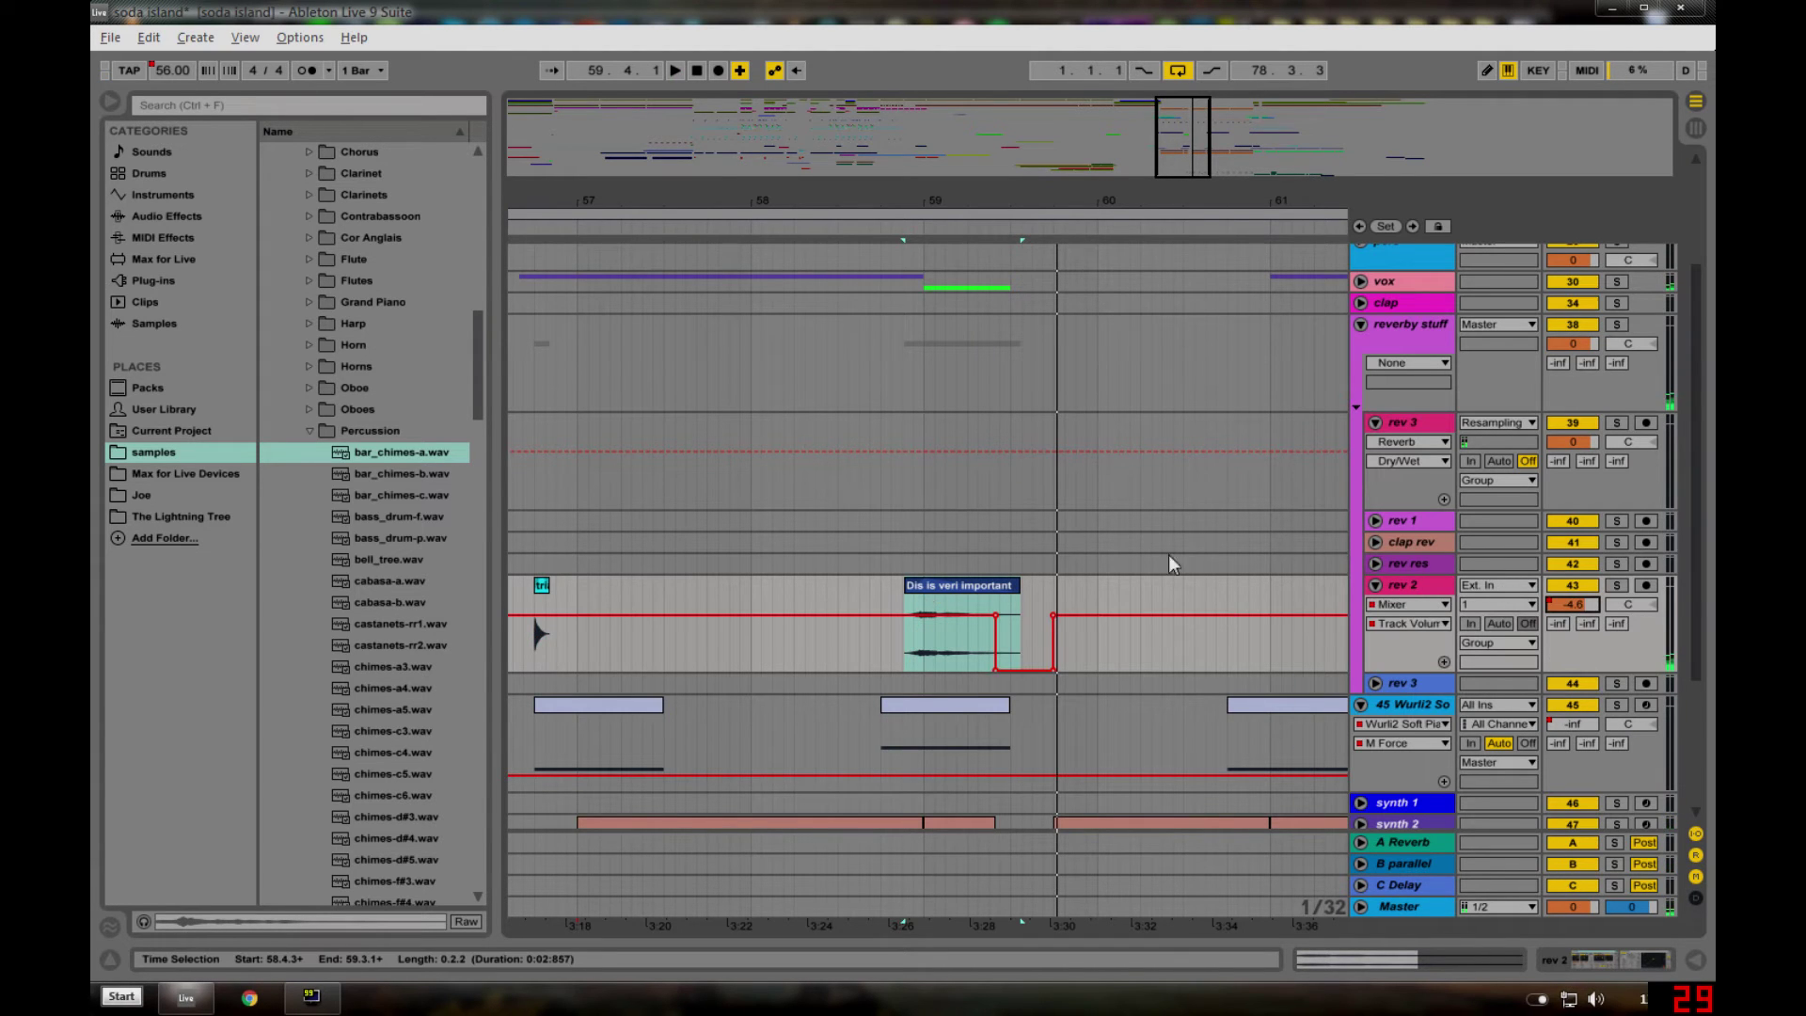
scroll(1176, 574, down, 3)
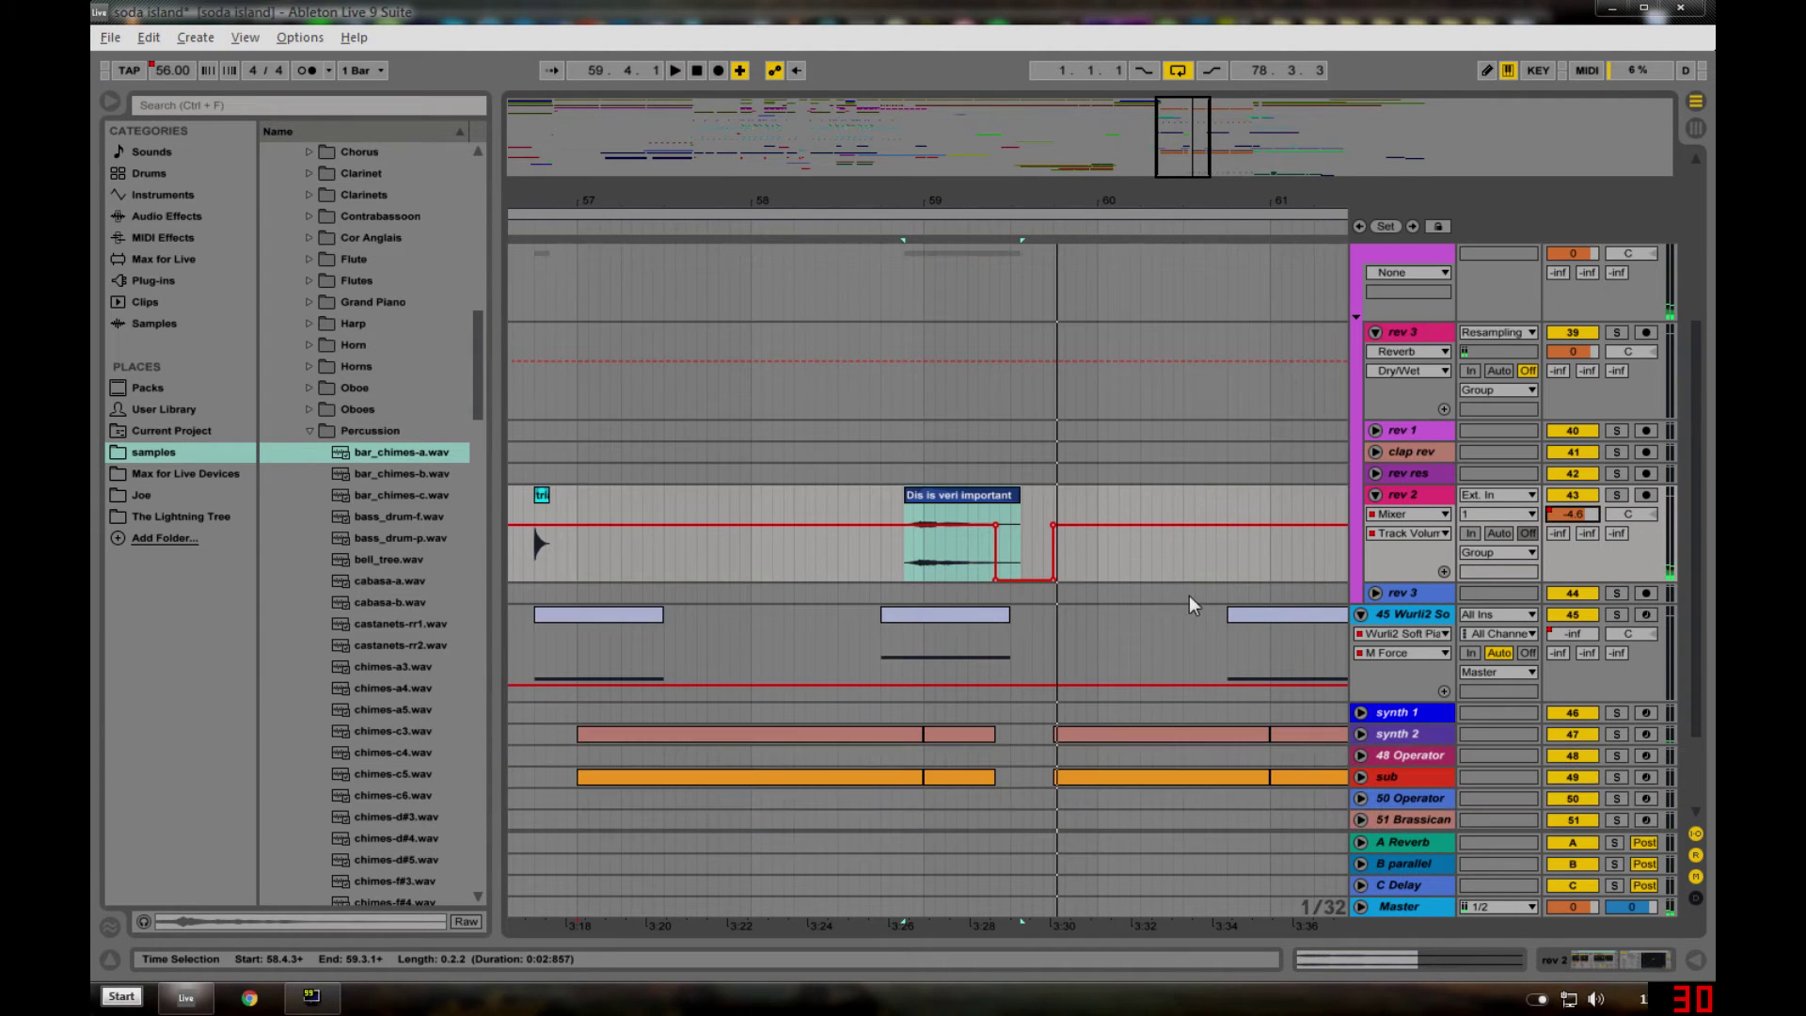
click(1010, 650)
drag(973, 647, 1039, 545)
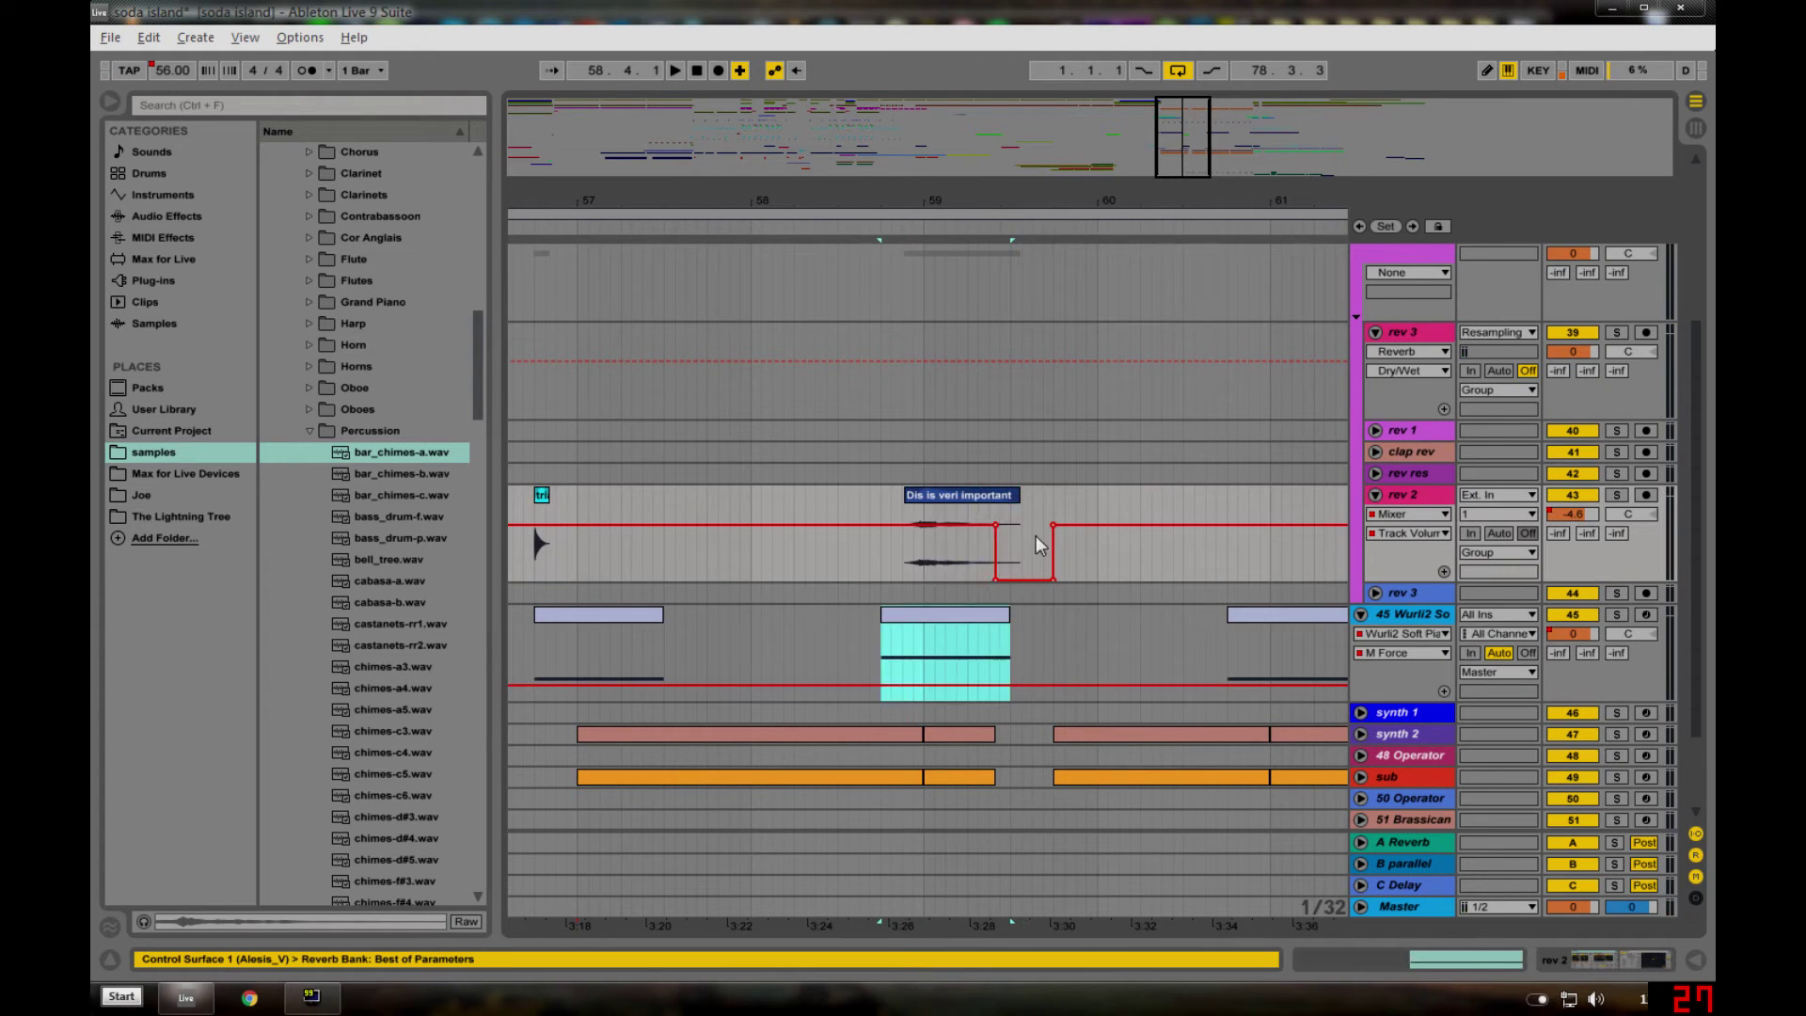
- Unfold the synth 2 and sub tracks, with the sub clip at 59.1.1 selected
scroll(1039, 545, down, 3)
click(1361, 628)
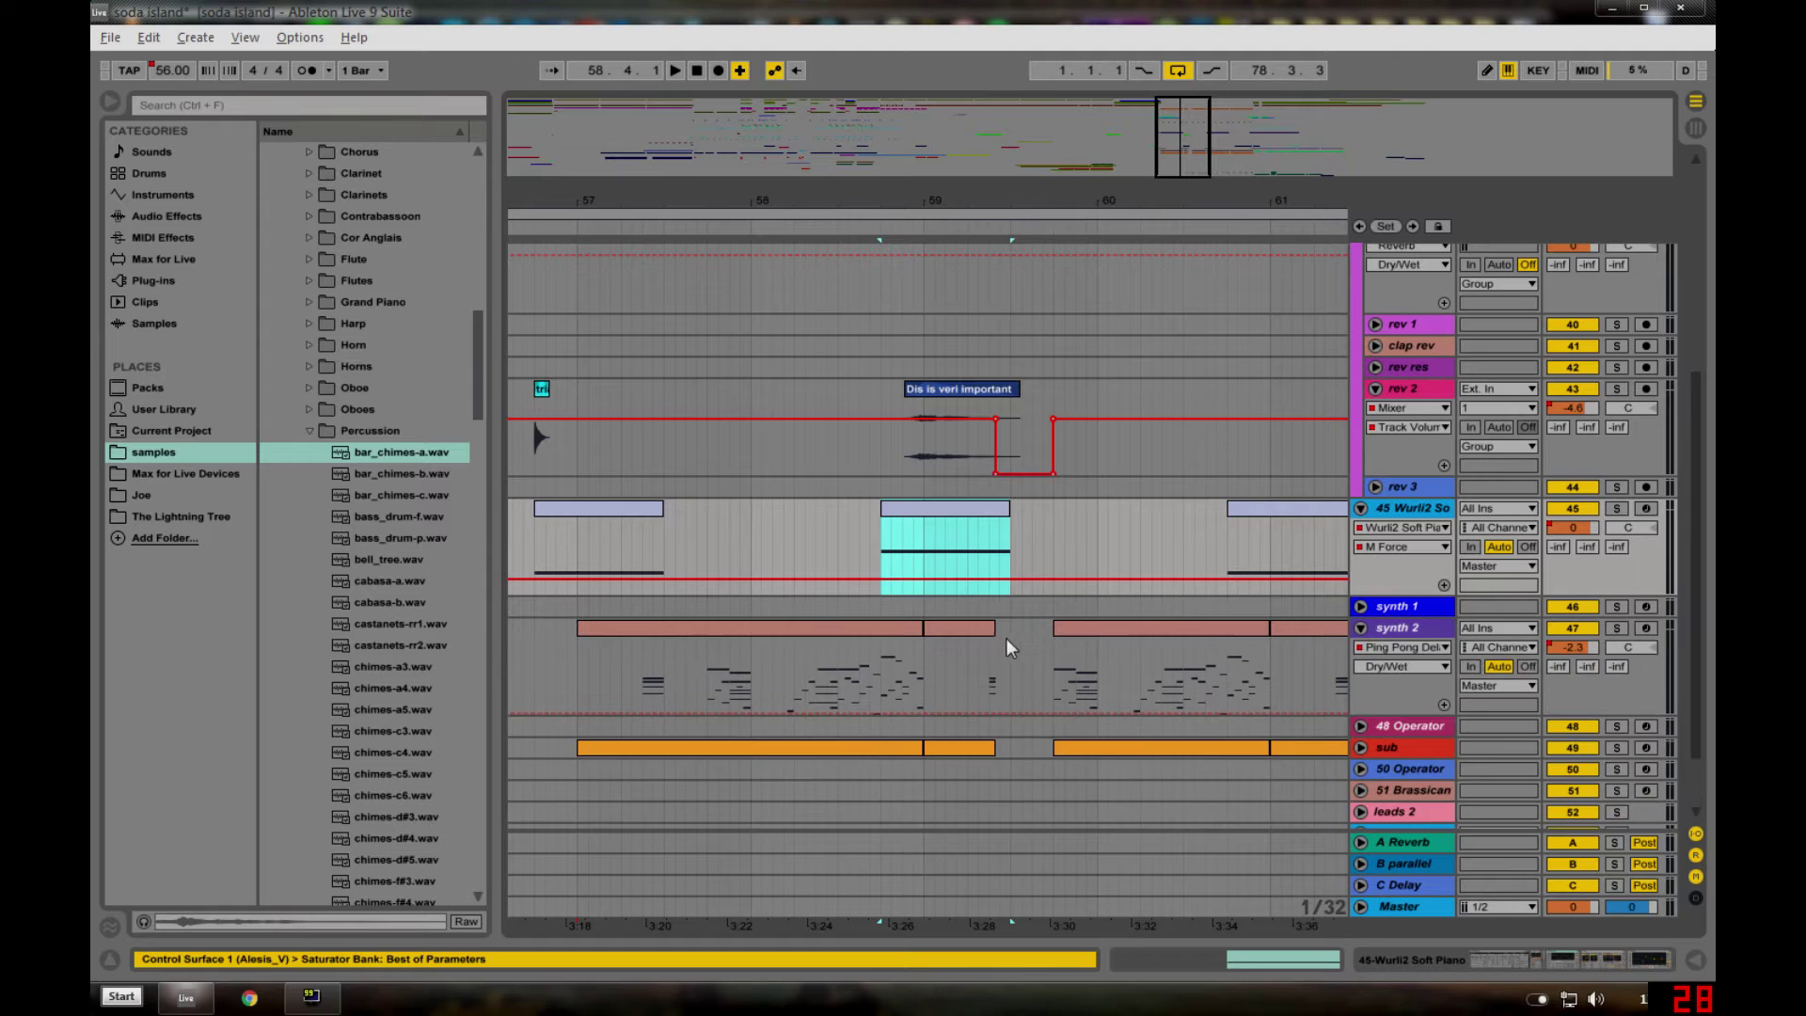
scroll(987, 658, down, 2)
click(968, 671)
click(1360, 671)
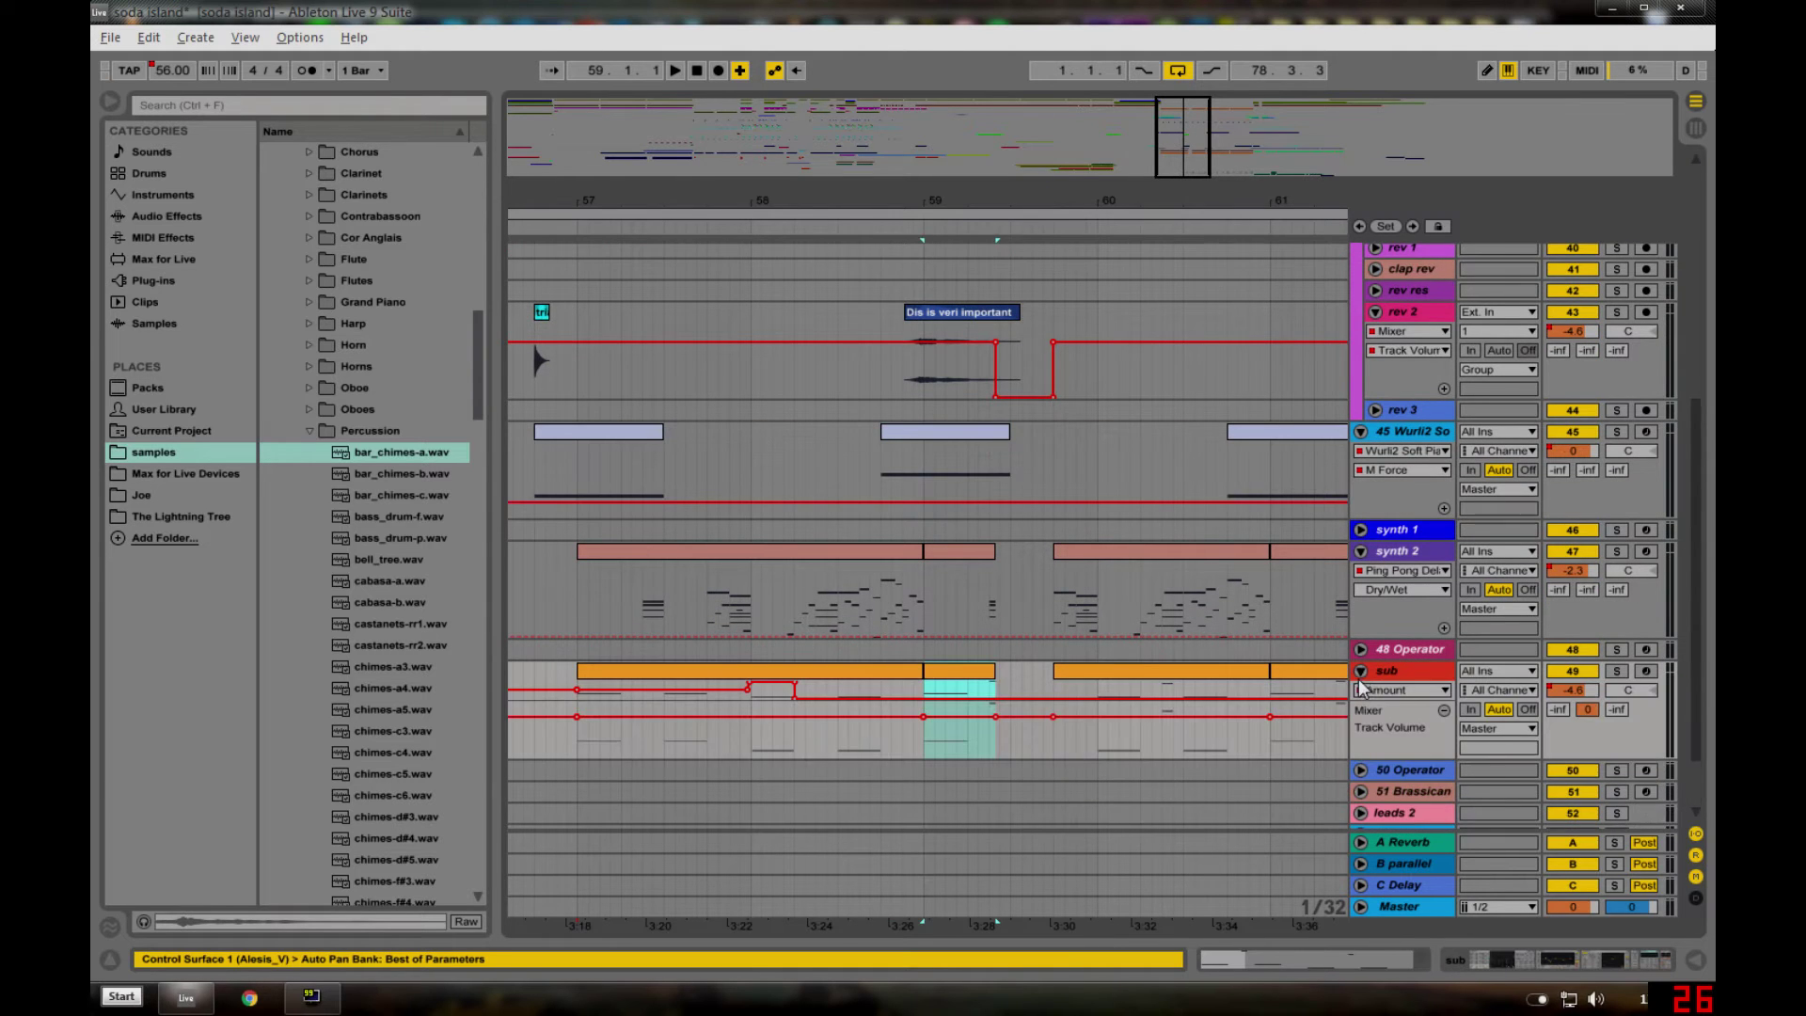
- Show the sub track's volume automation and fold the track again
scroll(1581, 656, down, 2)
click(1573, 613)
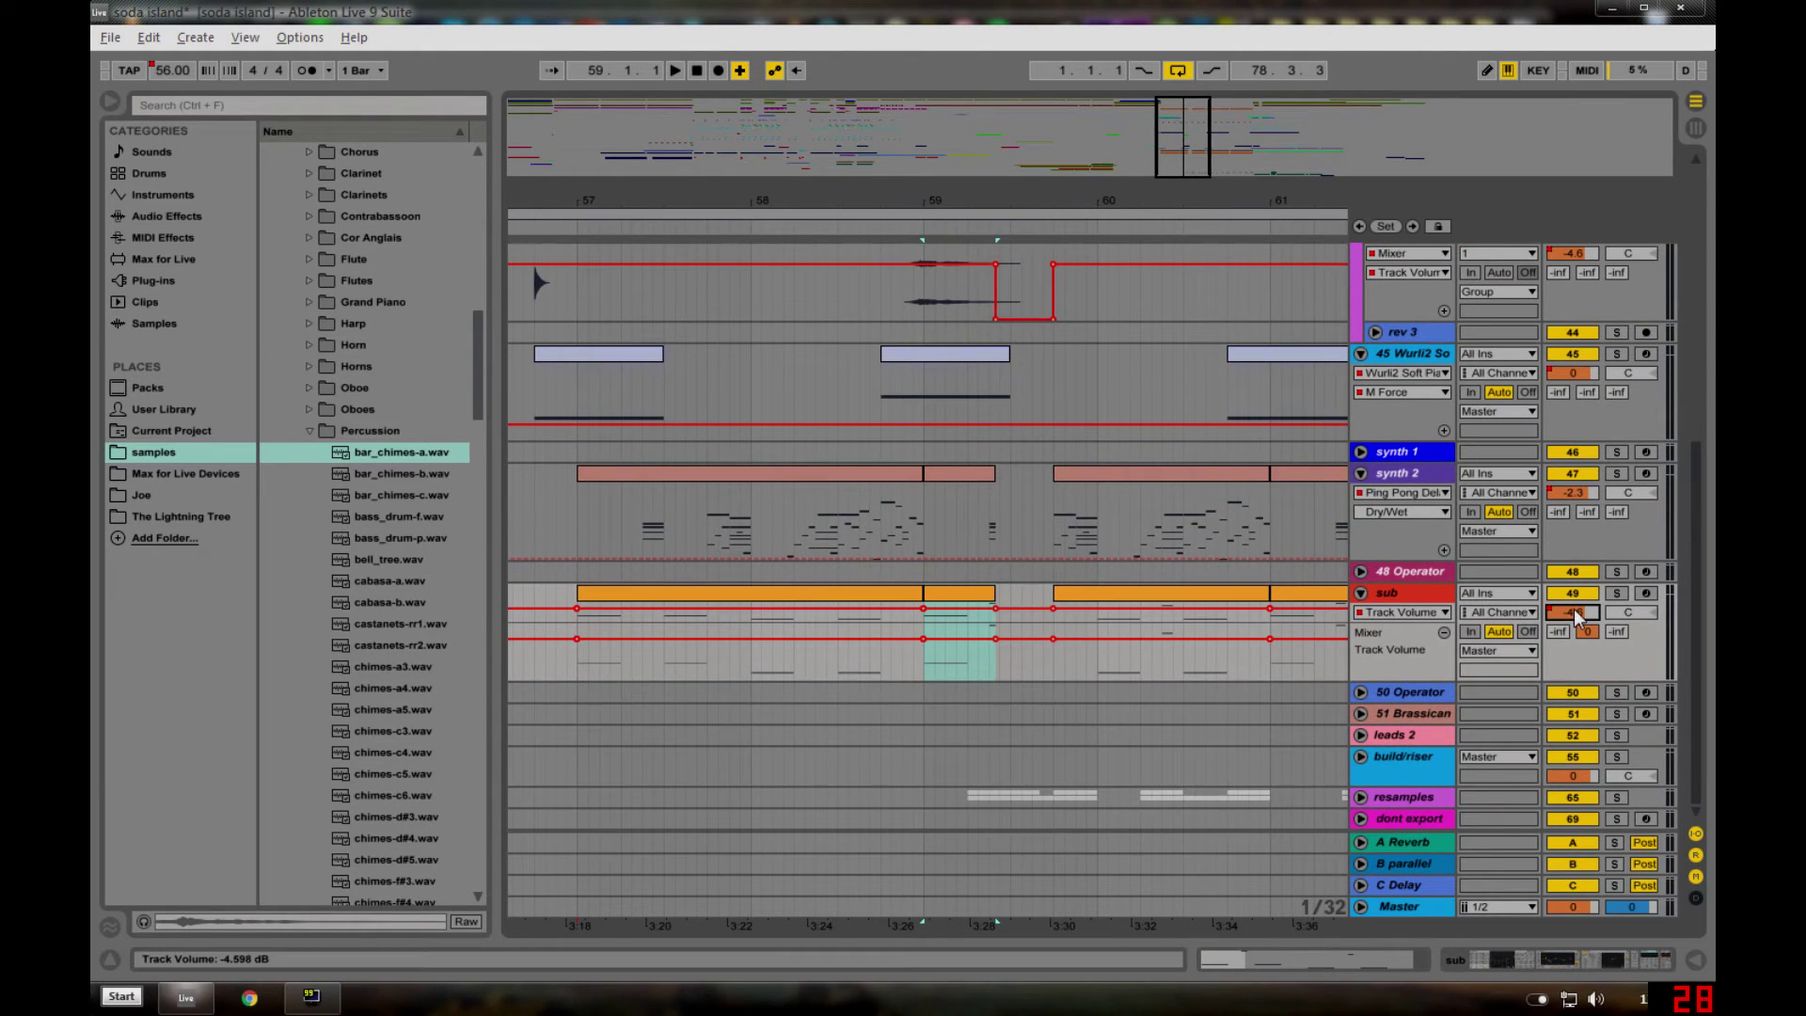
click(1359, 594)
- Unfold the resamples group and play it soloed from its first clips at 59.2.1
click(1359, 721)
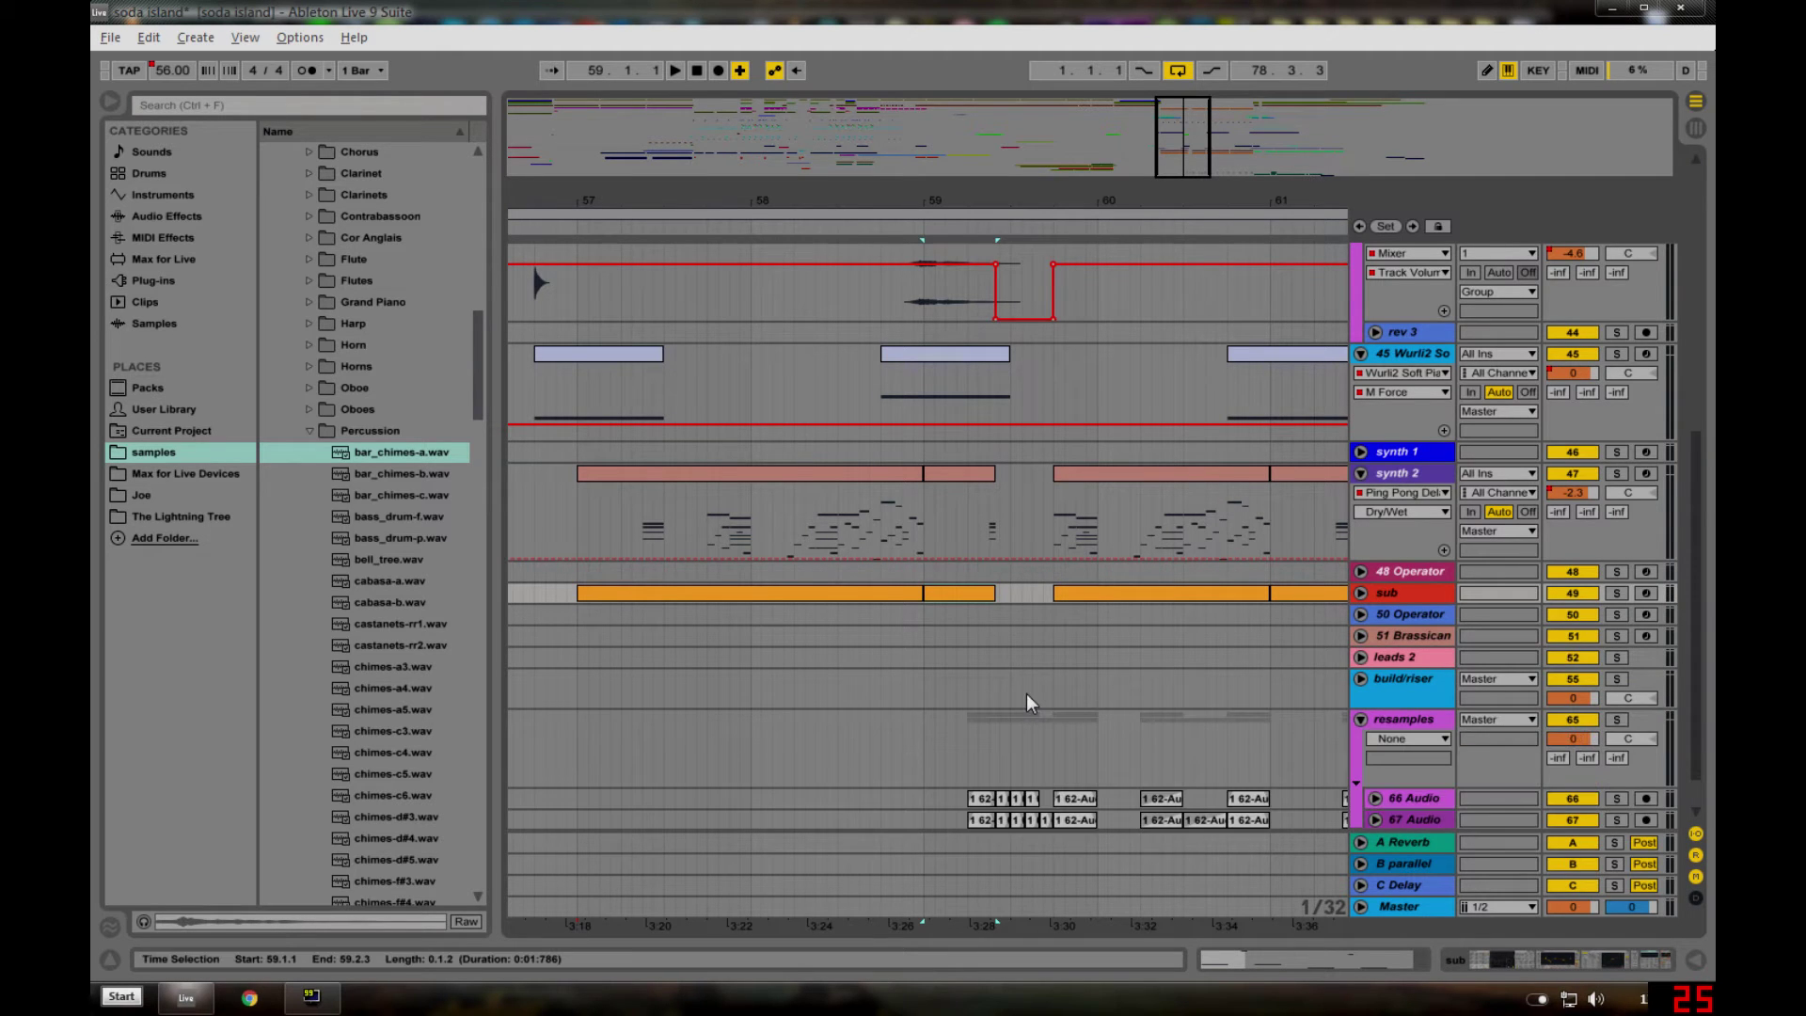
scroll(1023, 681, down, 1)
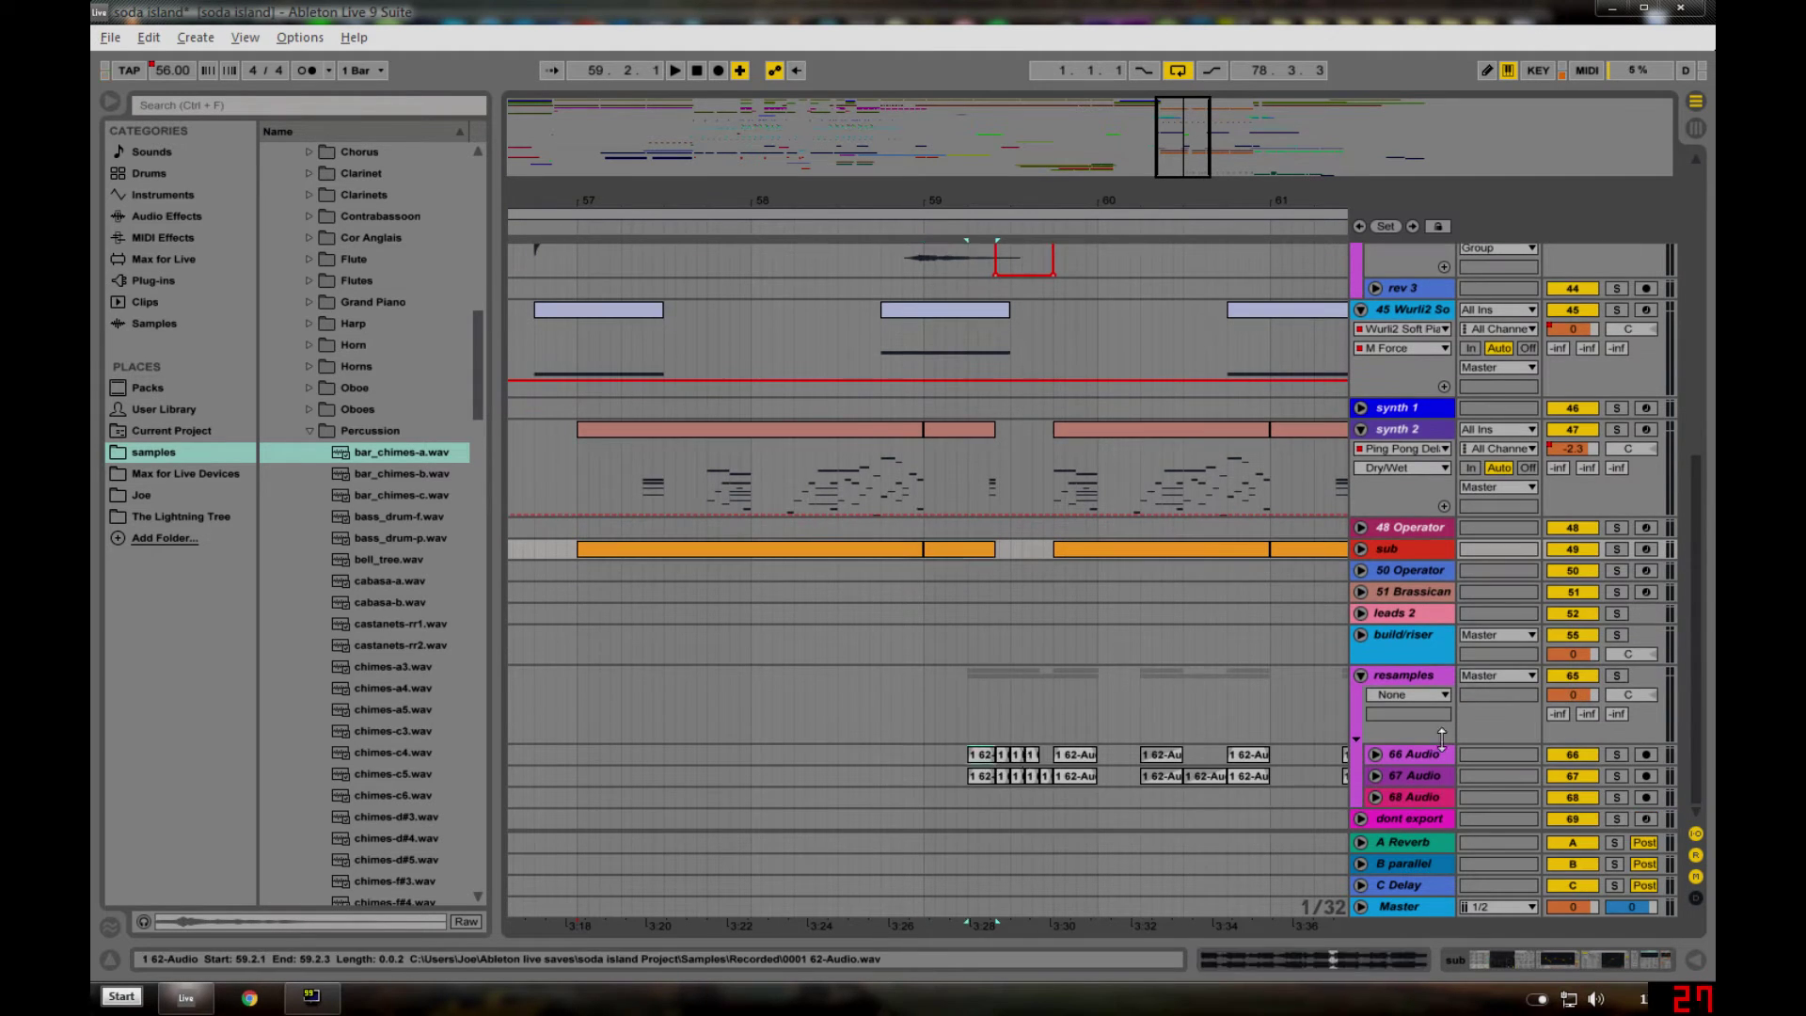
click(963, 755)
click(1618, 677)
key(space)
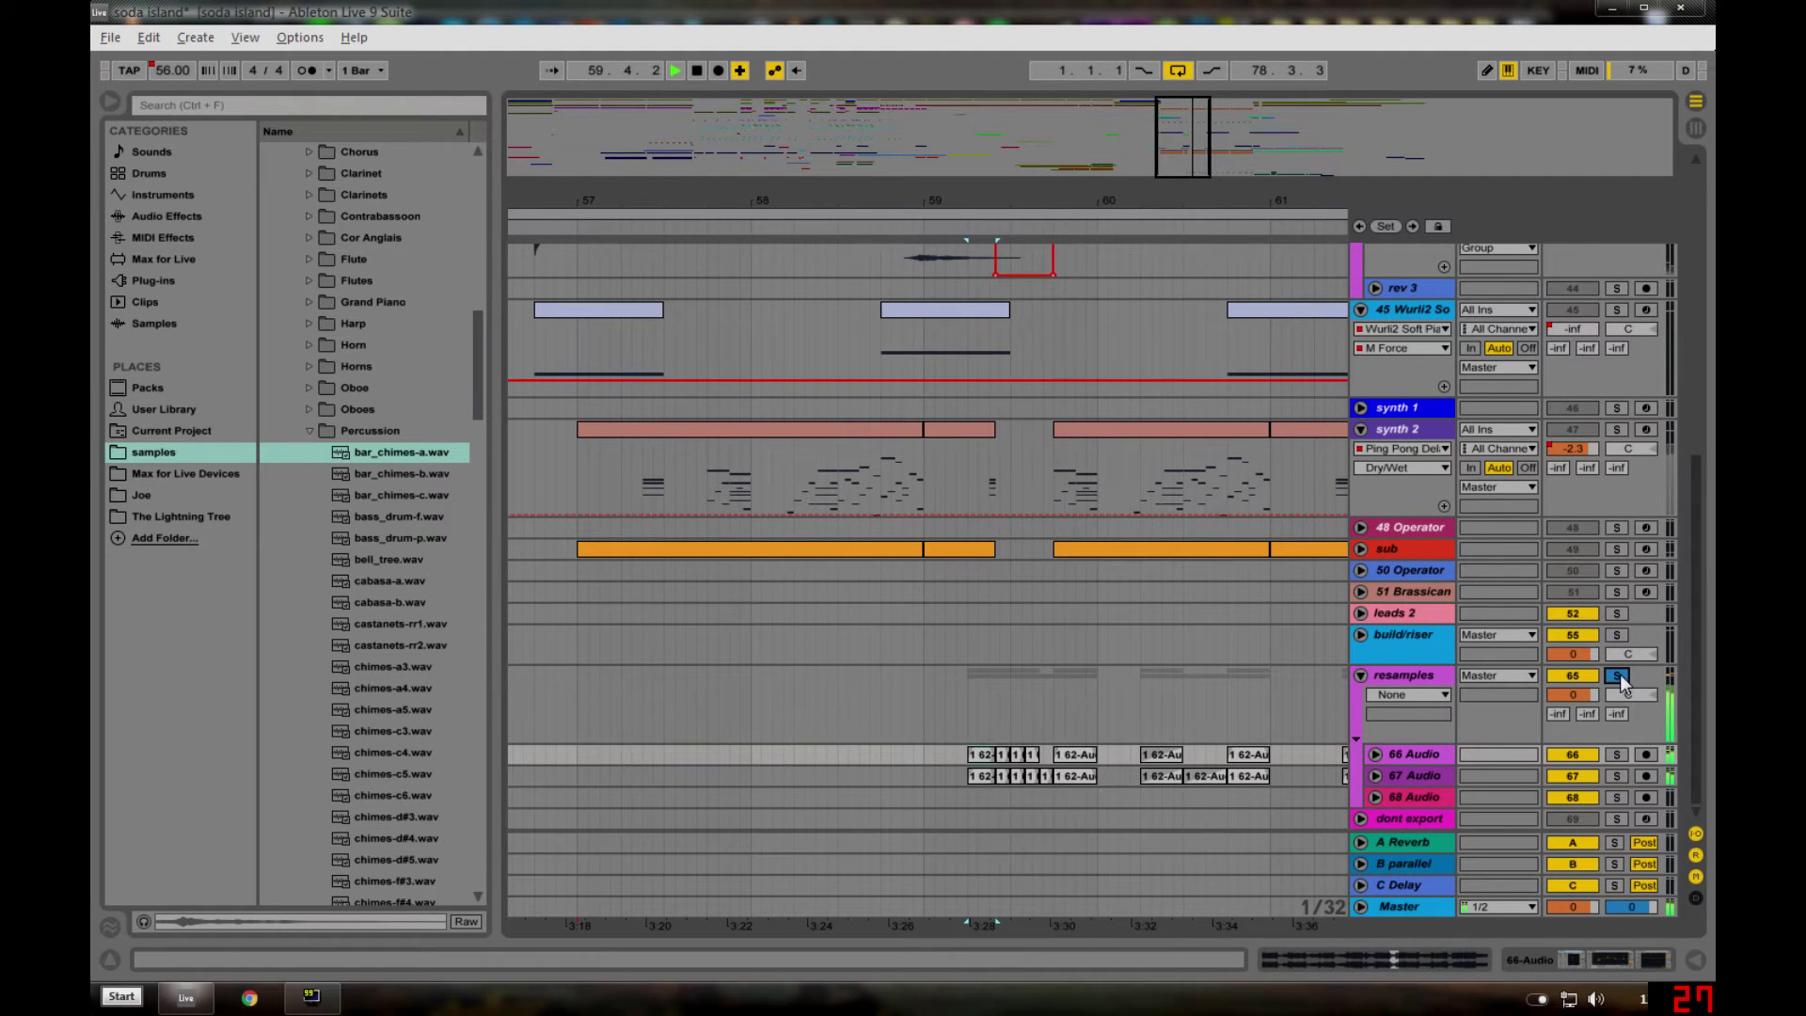
- Unfold the 66 Audio track, solo only that track, and select its first 1 62-Audio clip at 59.2.1
click(1375, 754)
key(z)
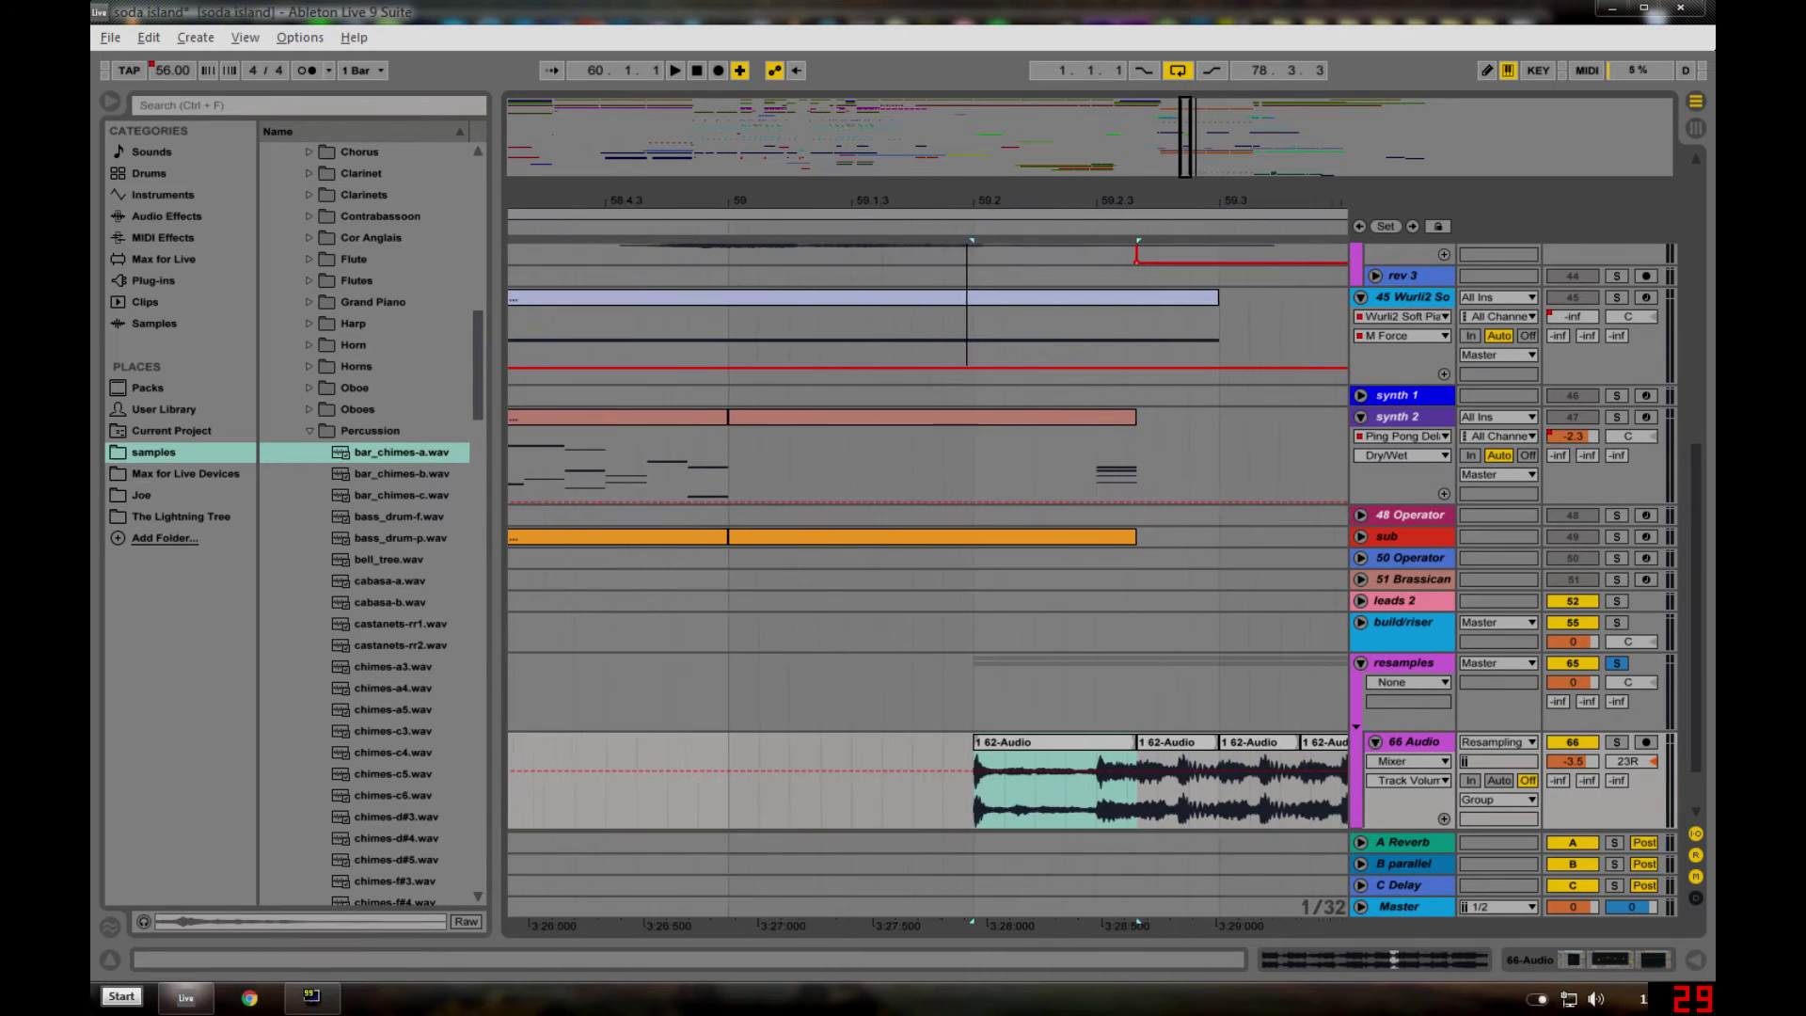
click(838, 686)
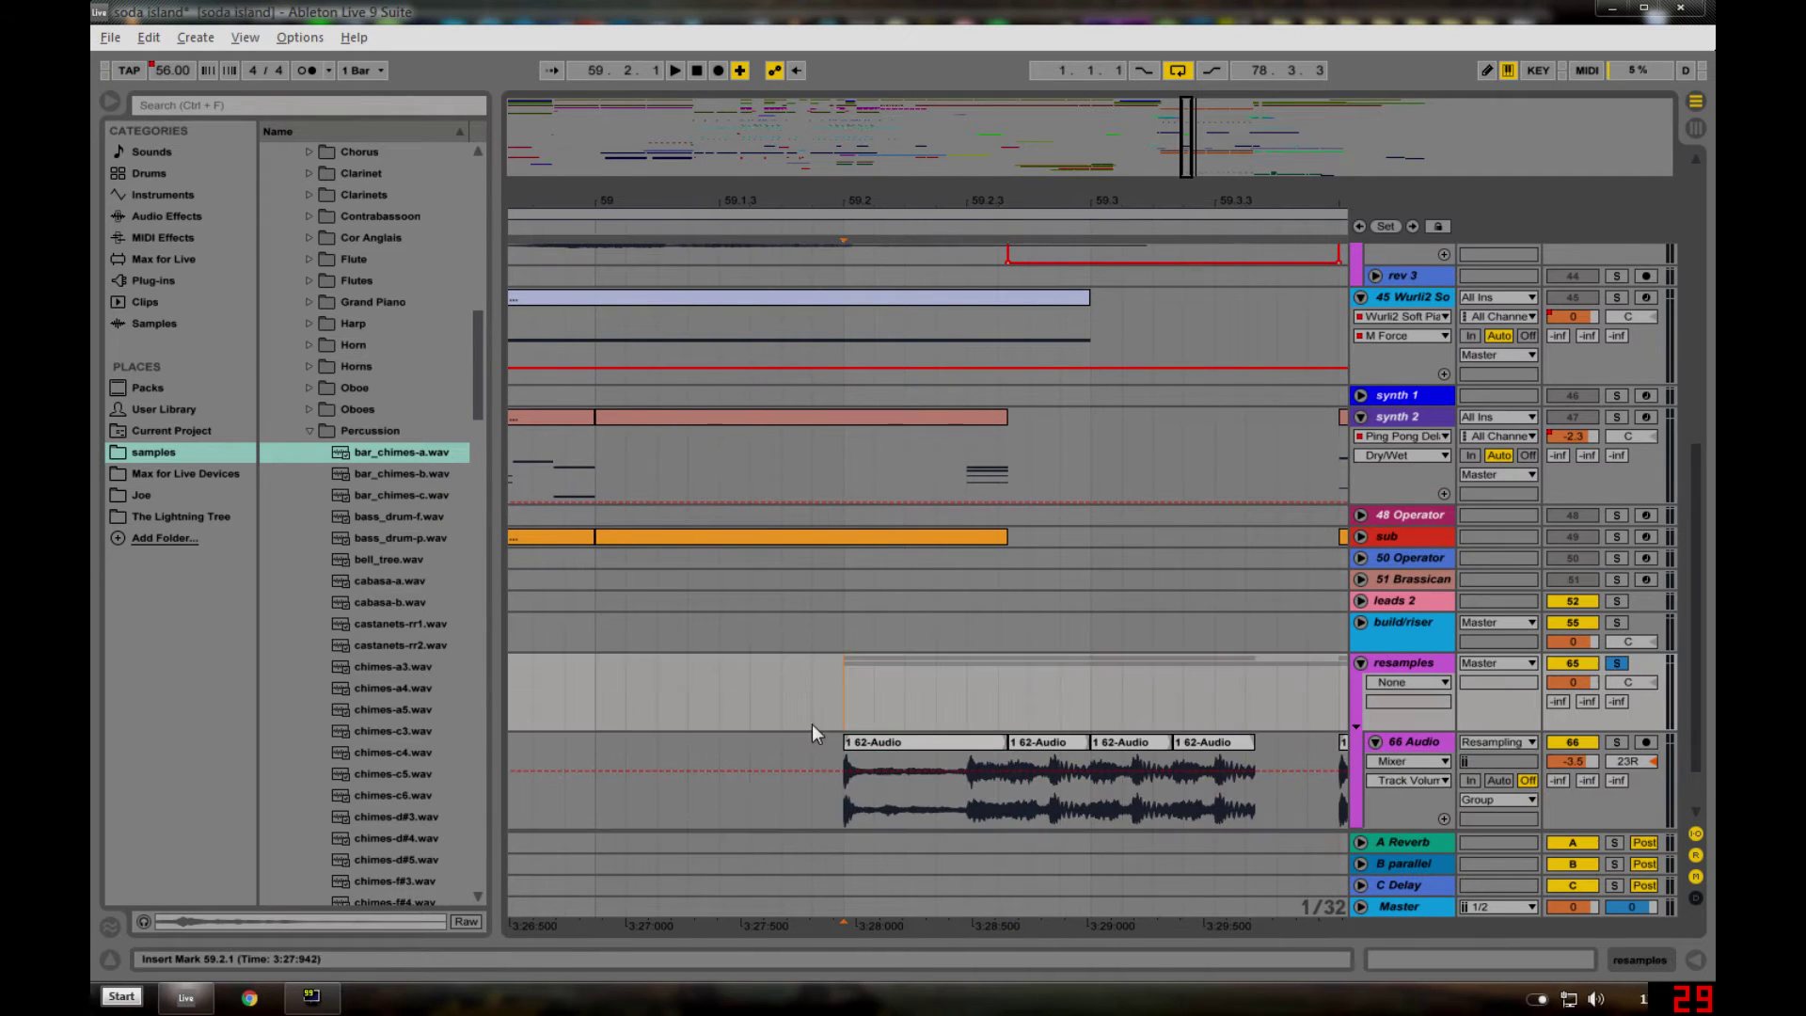
click(1617, 744)
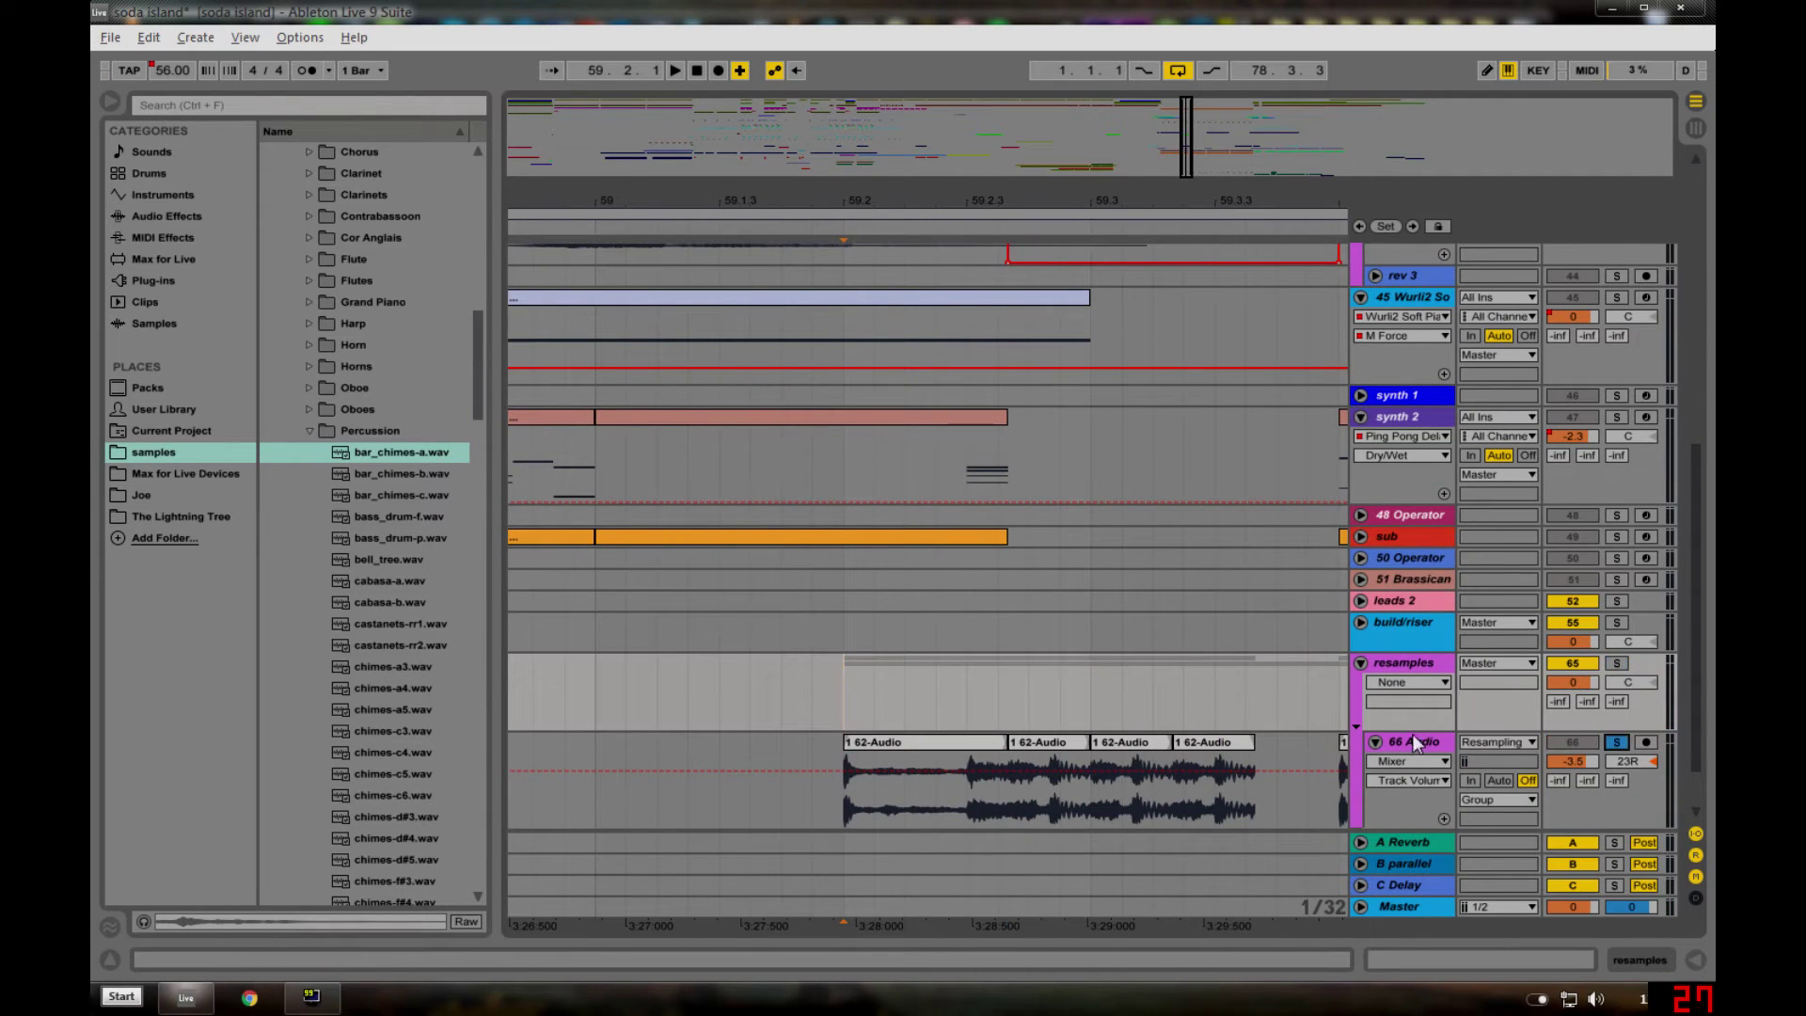
click(901, 741)
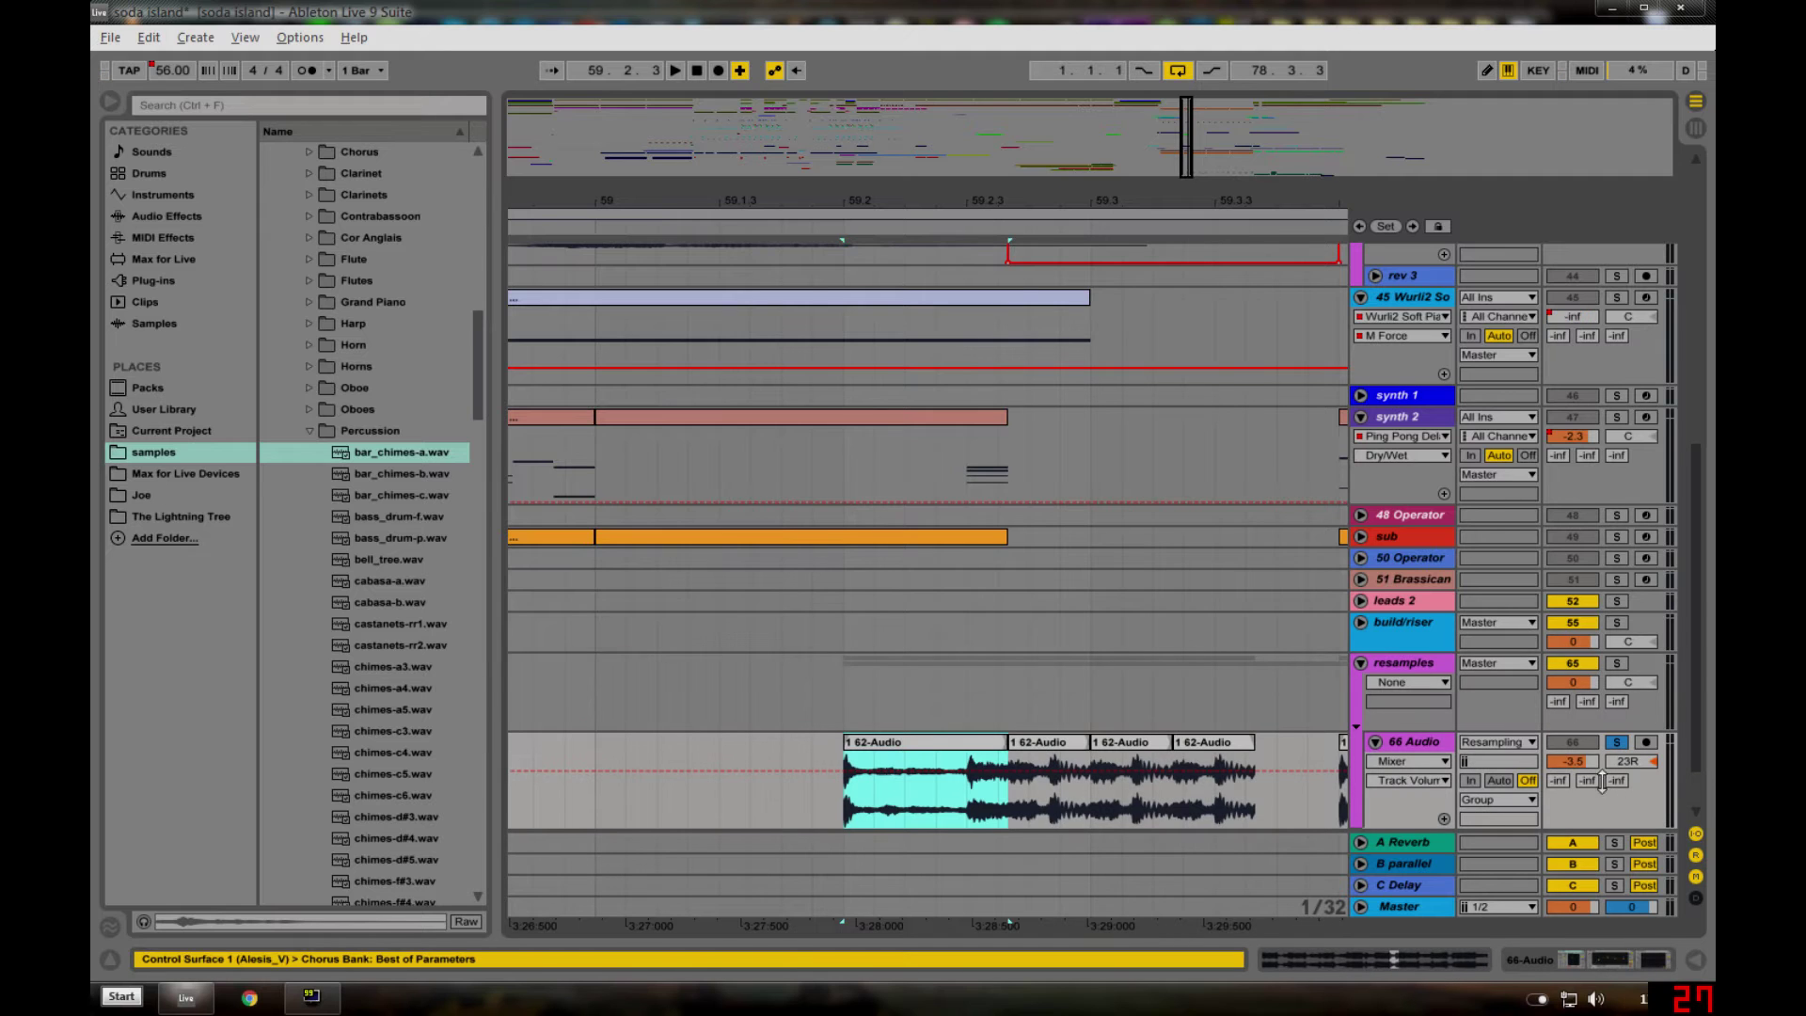
- Play the selected 1 62-Audio clip soloed while viewing its waveform, and hide the clip view again
click(1591, 961)
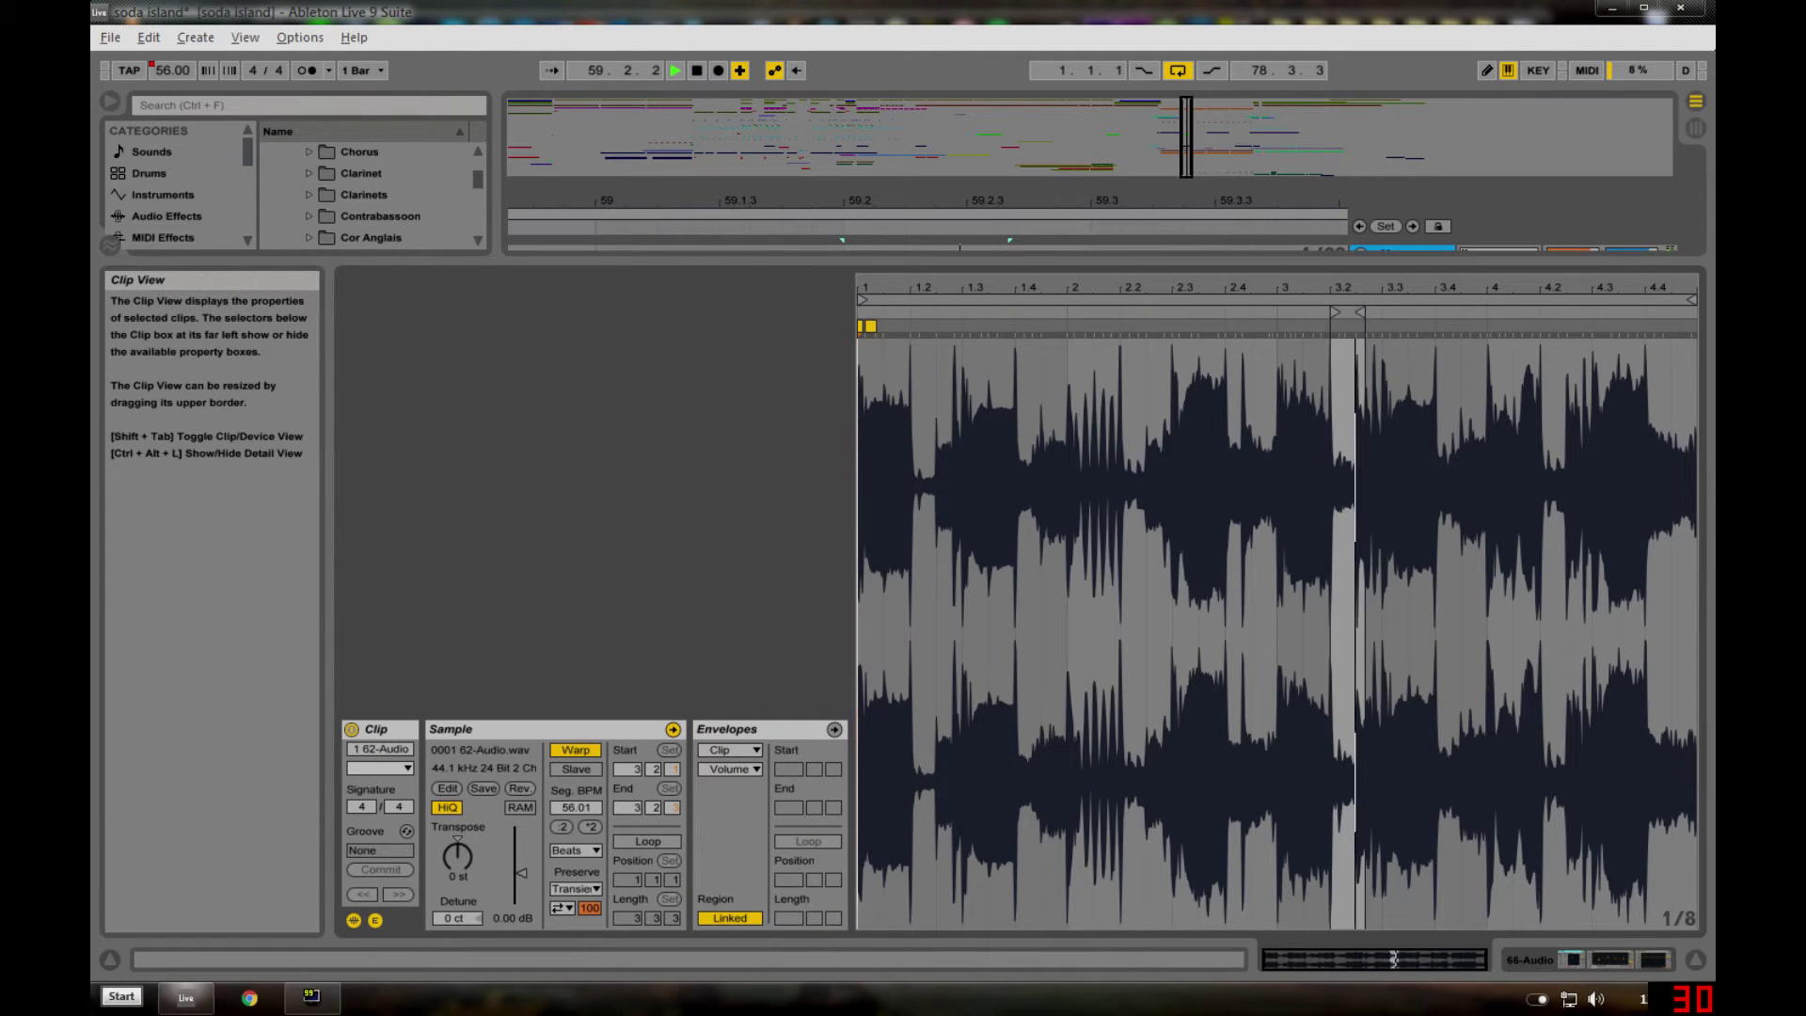
click(1694, 961)
key(space)
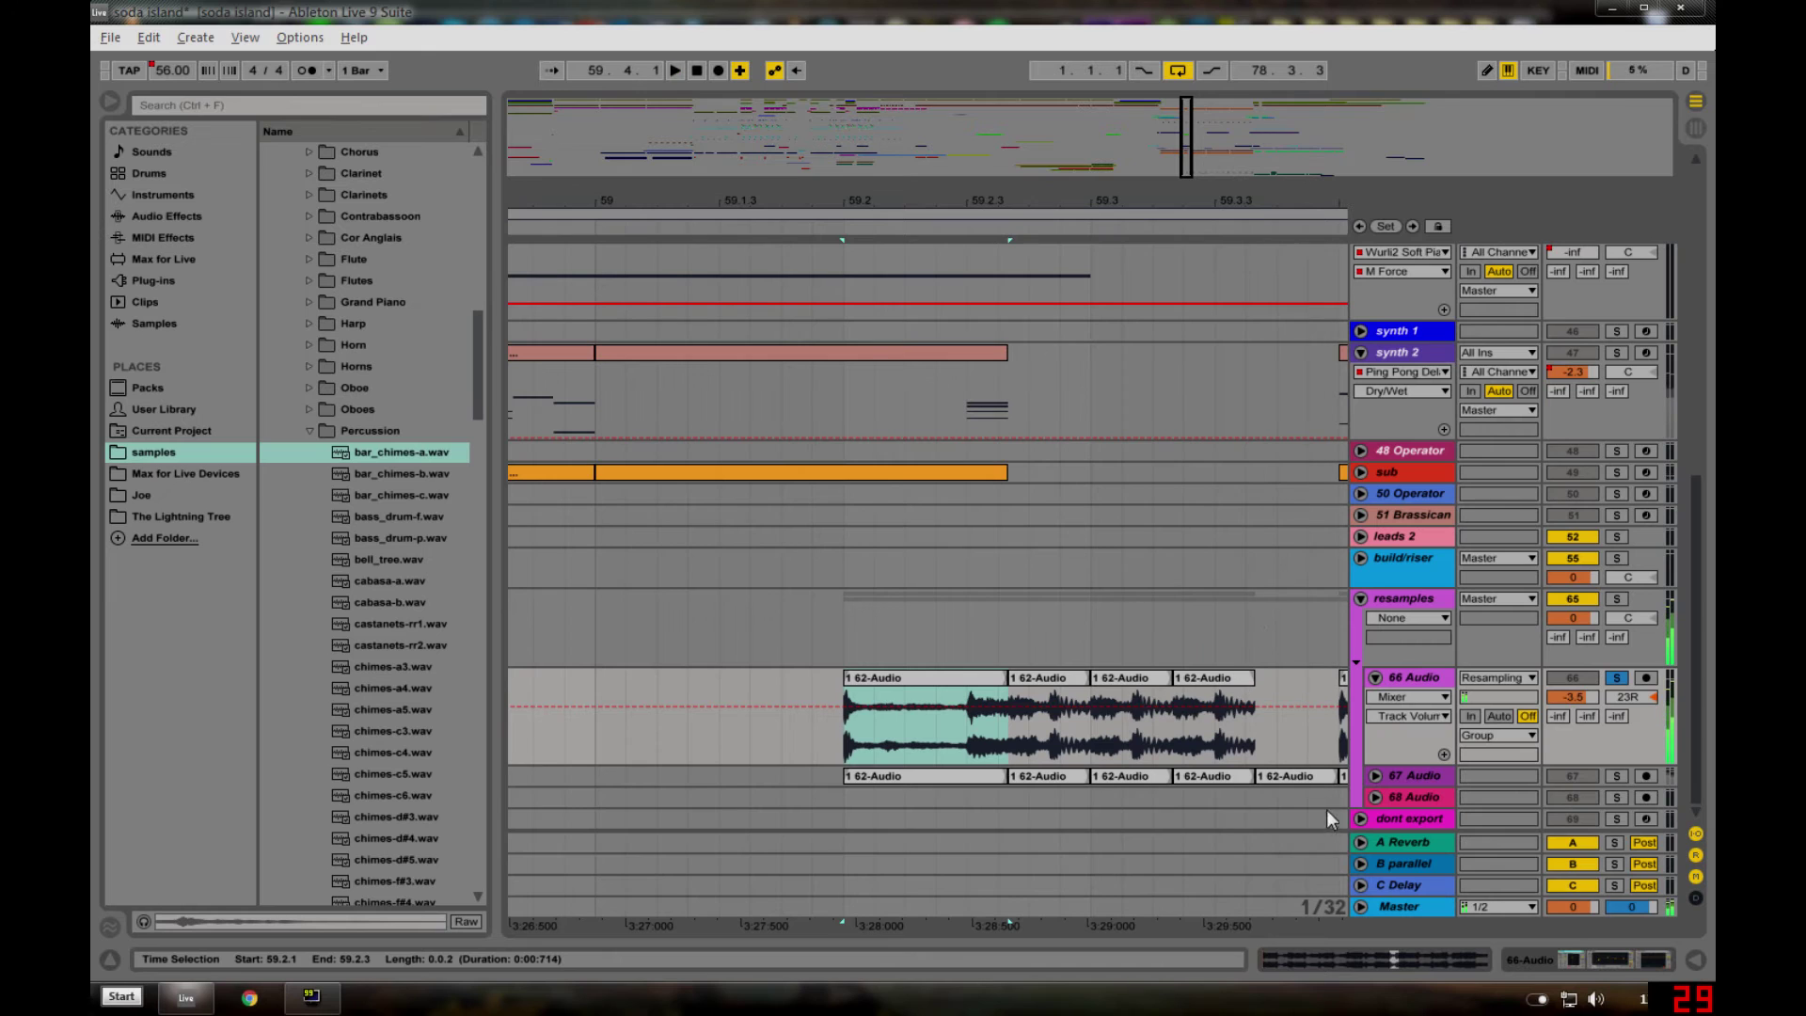
- Solo the 67 Audio track, play it briefly from 59.2.1, and unfold the track to show its waveforms
click(1616, 776)
key(space)
key(space)
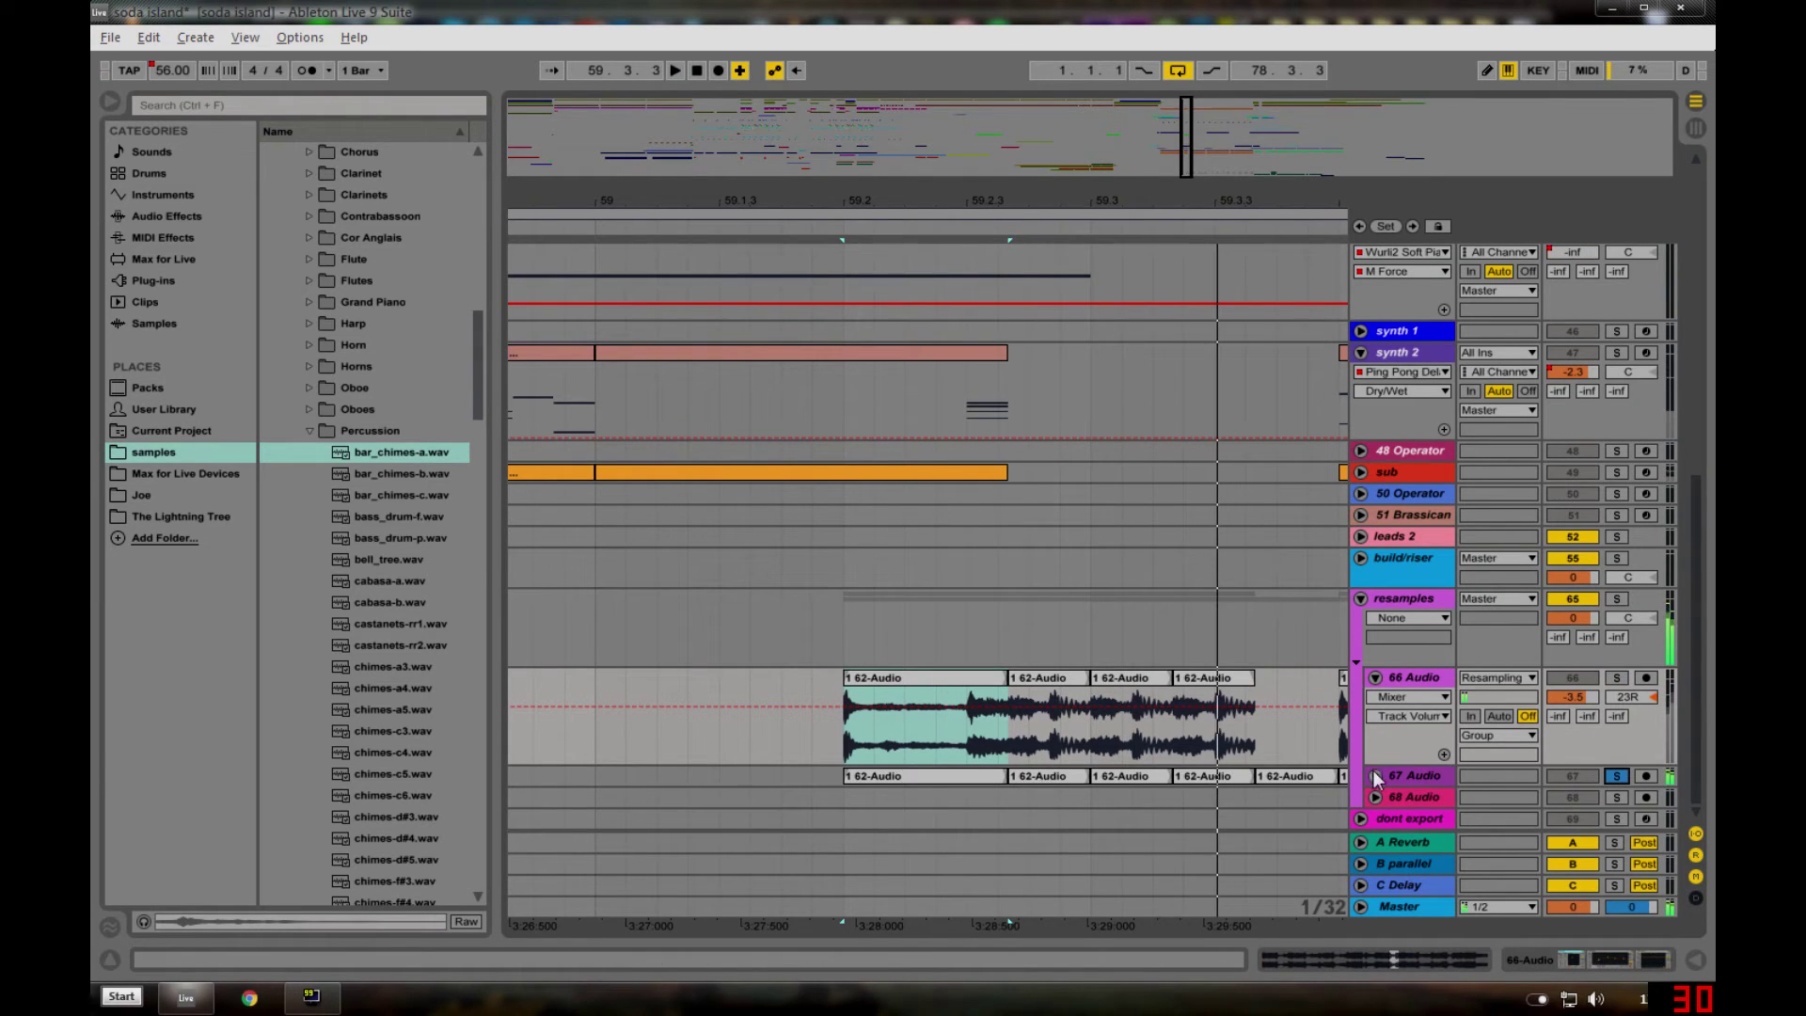
click(1375, 776)
scroll(1241, 677, down, 1)
scroll(1243, 676, down, 1)
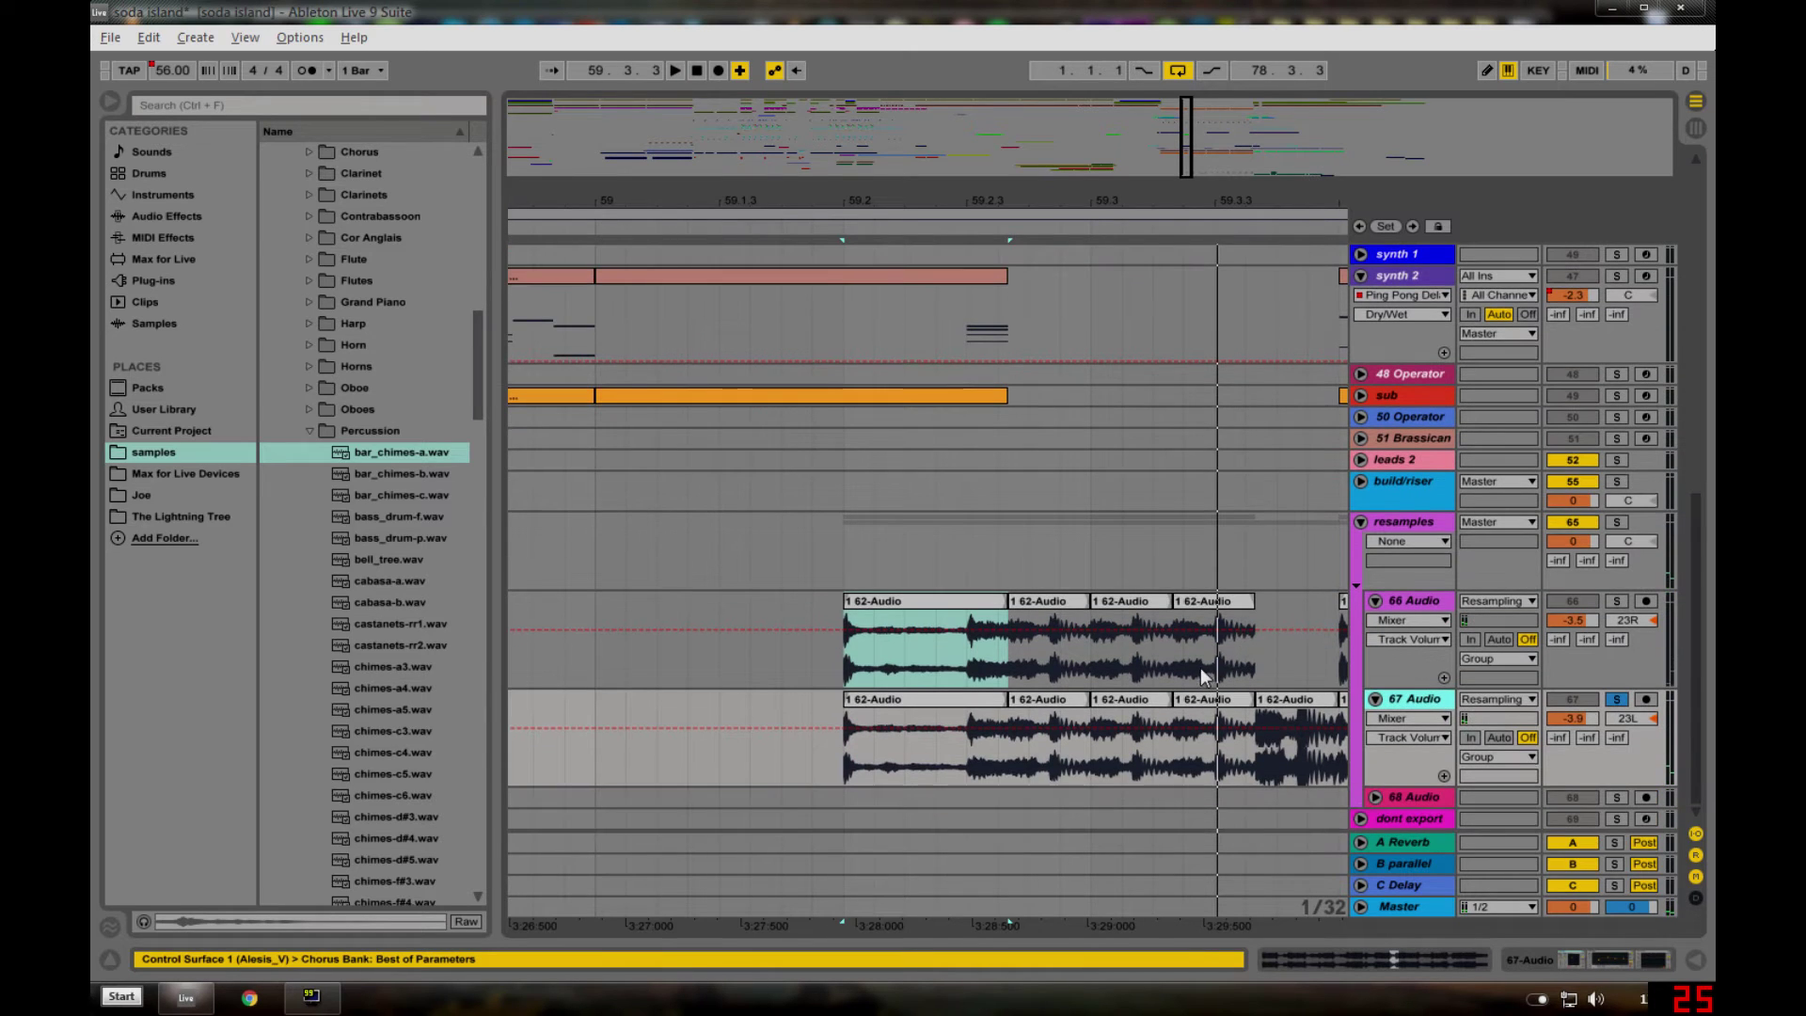
- Select the 67 Audio clip at 59.3.3, show its sample settings and waveform in the clip view, and hide the view again
click(1291, 701)
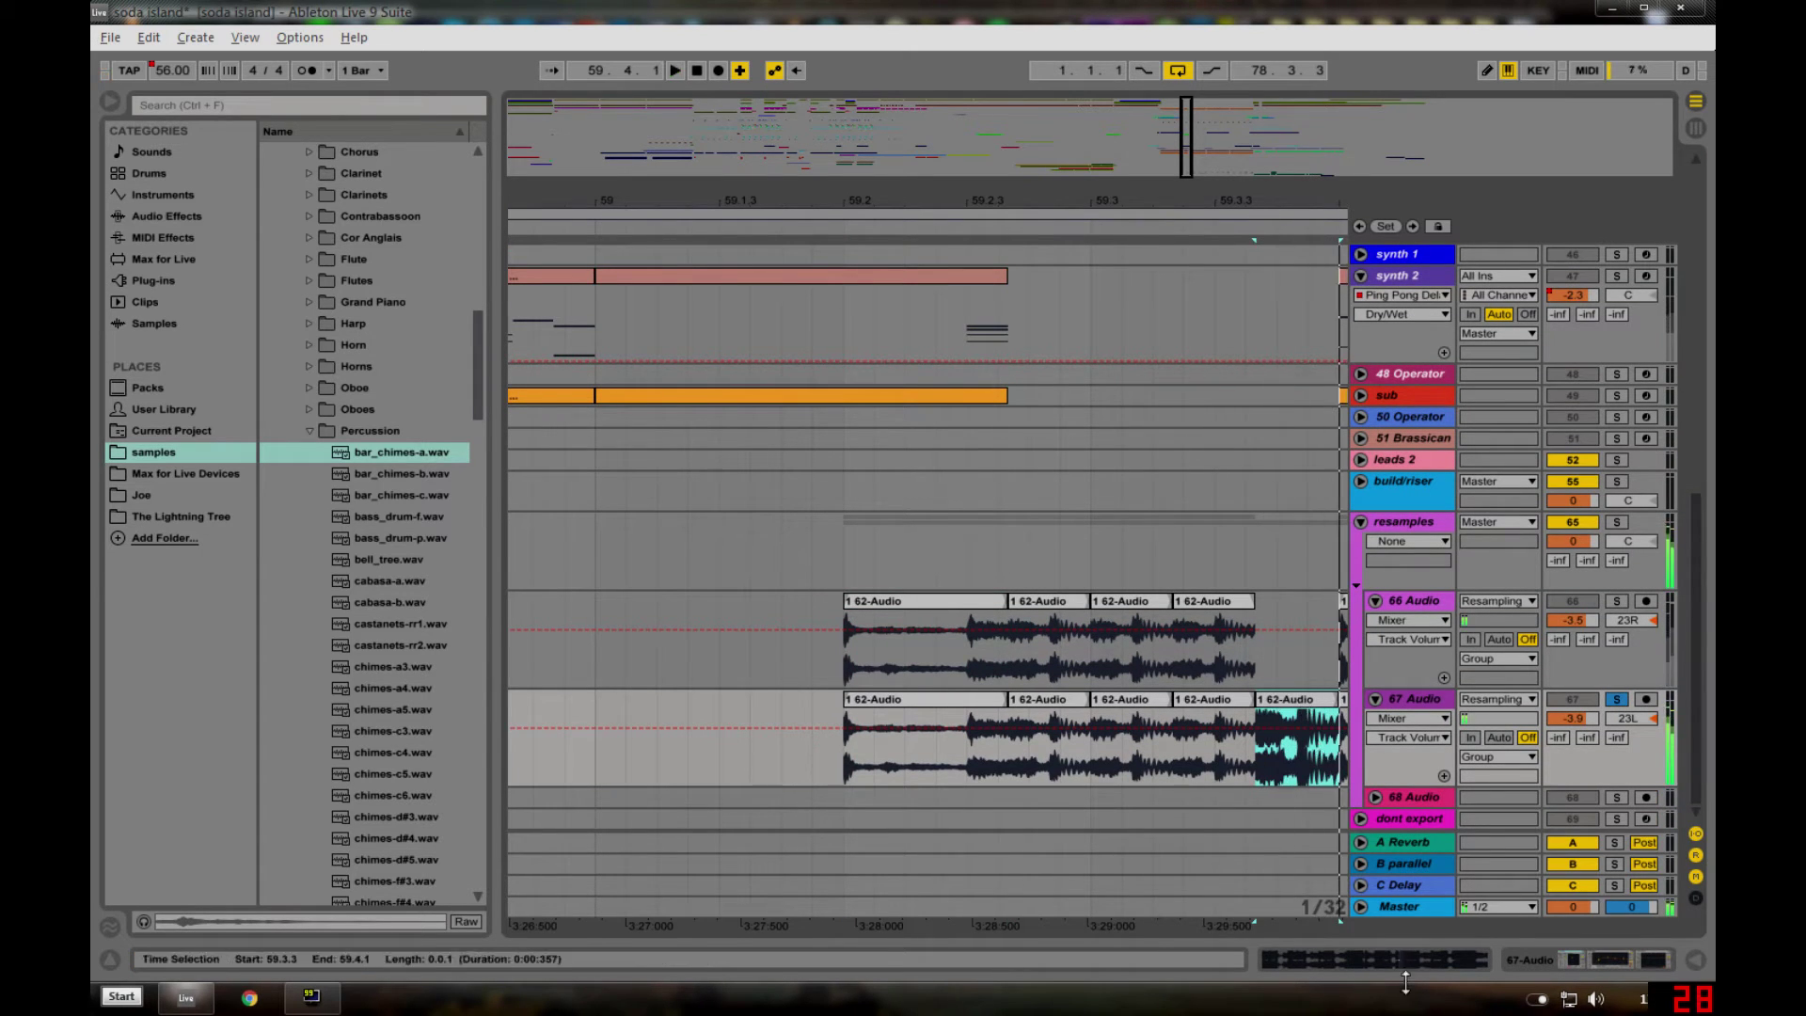
click(1394, 959)
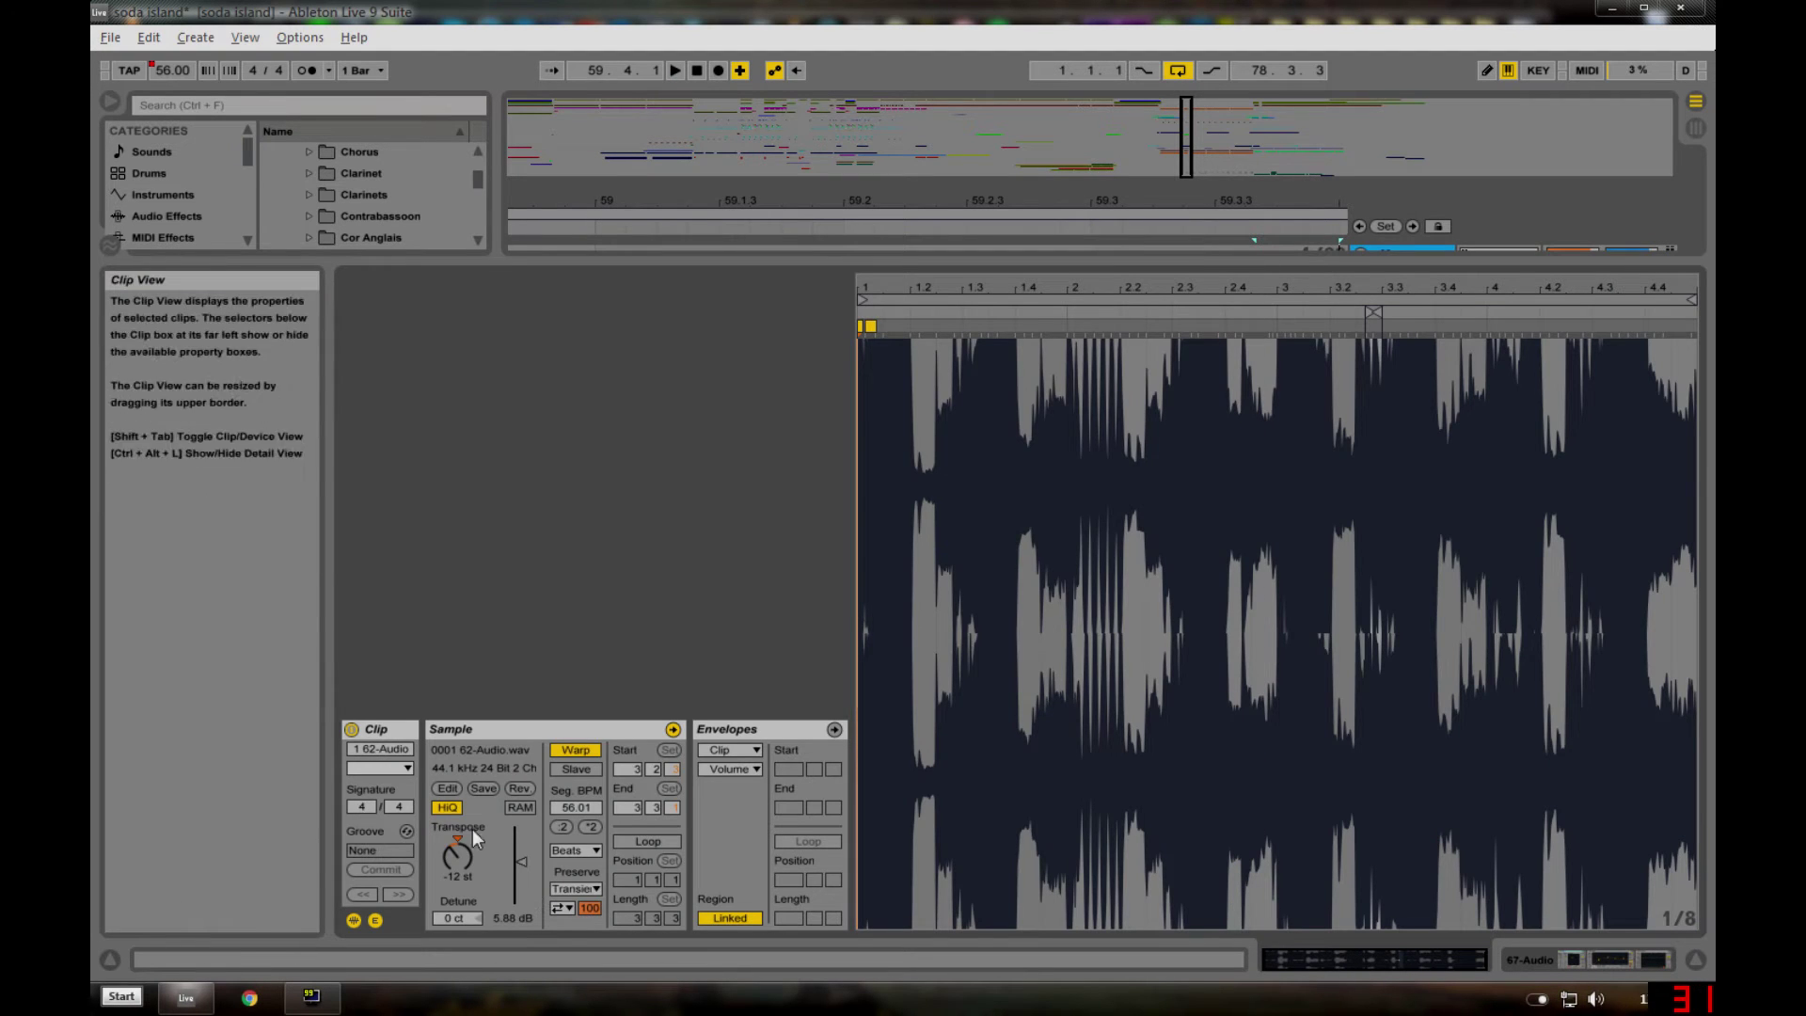
click(1690, 959)
- Unsolo the 67 Audio track and play the full mix from 59.1.4 through the resampled clips
key(minus)
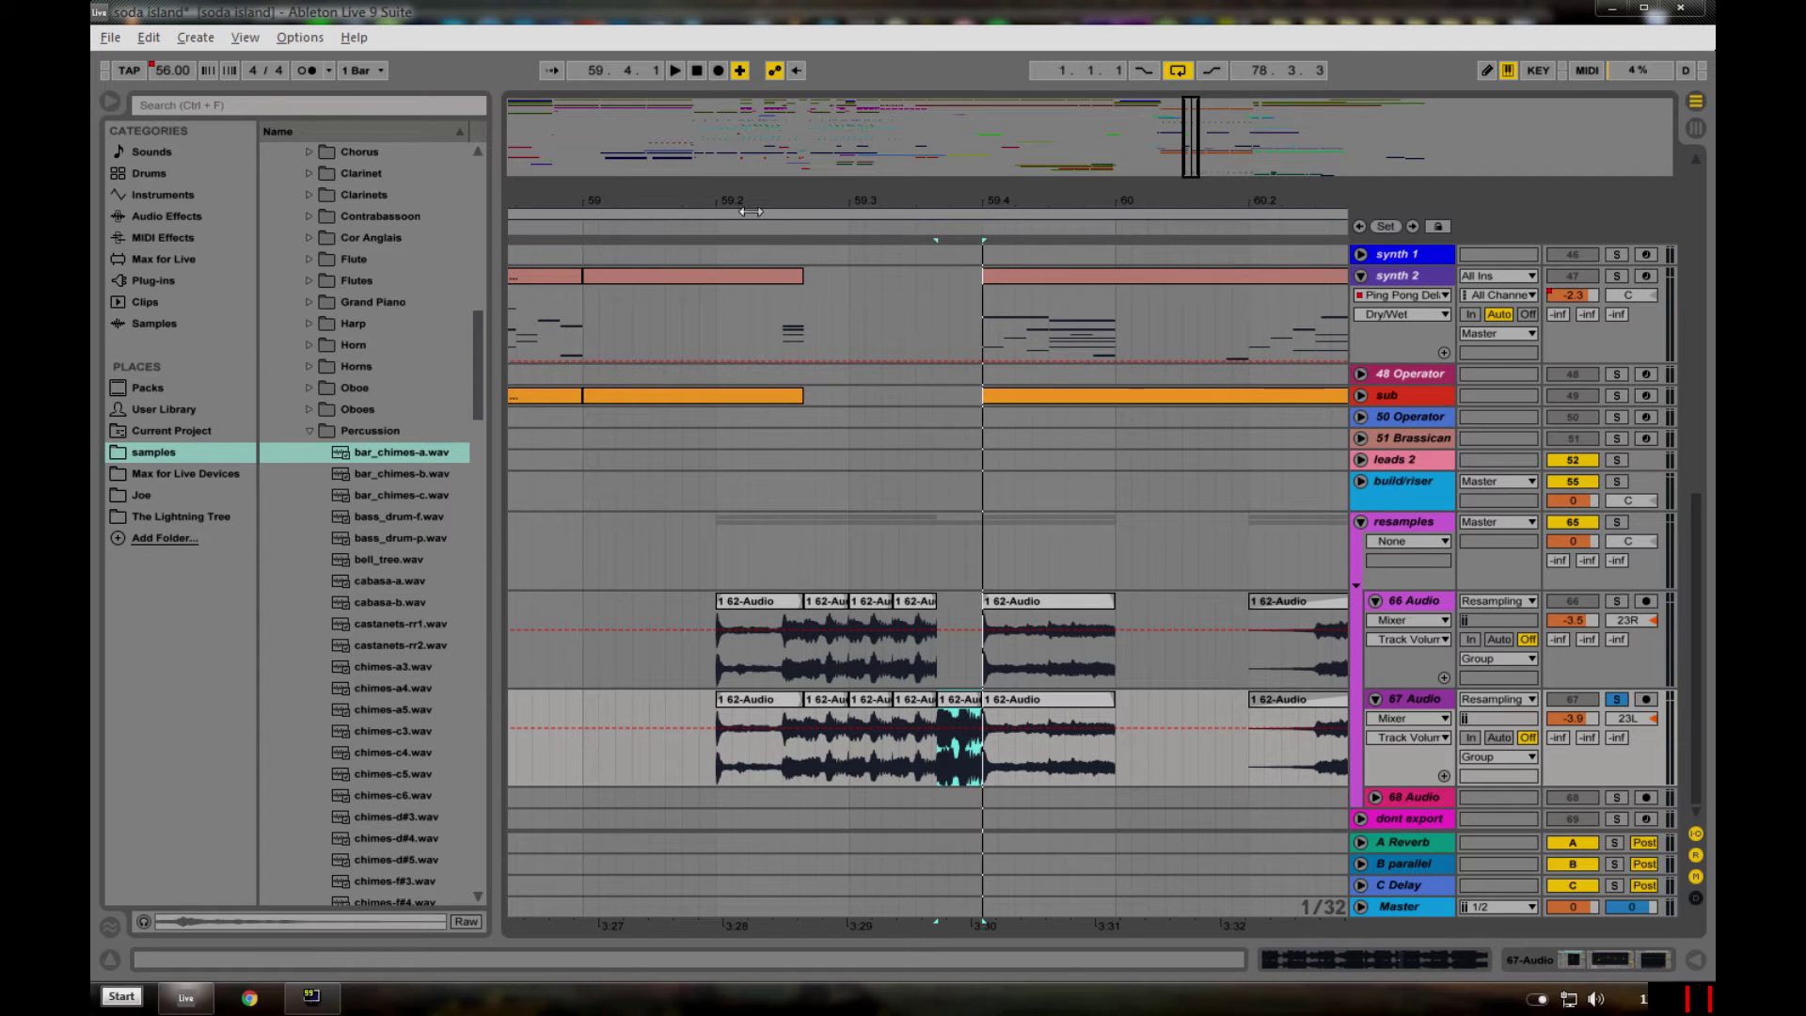
key(minus)
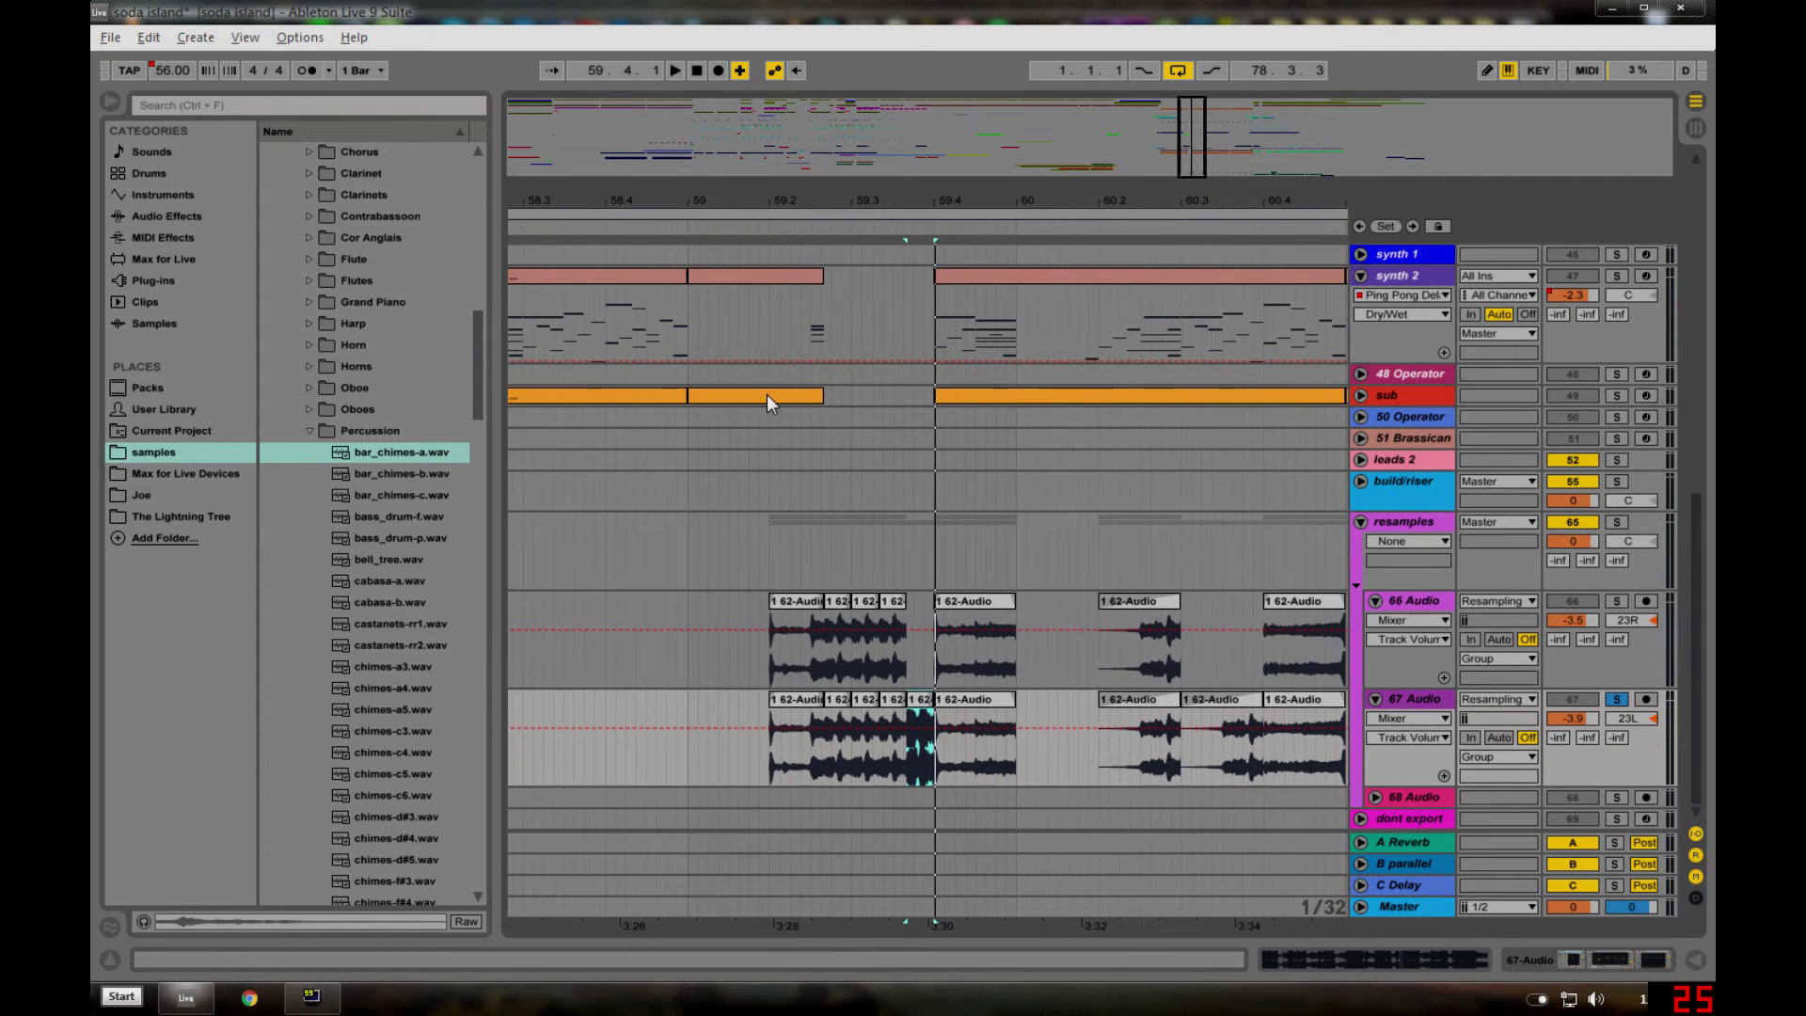
click(755, 546)
click(1620, 703)
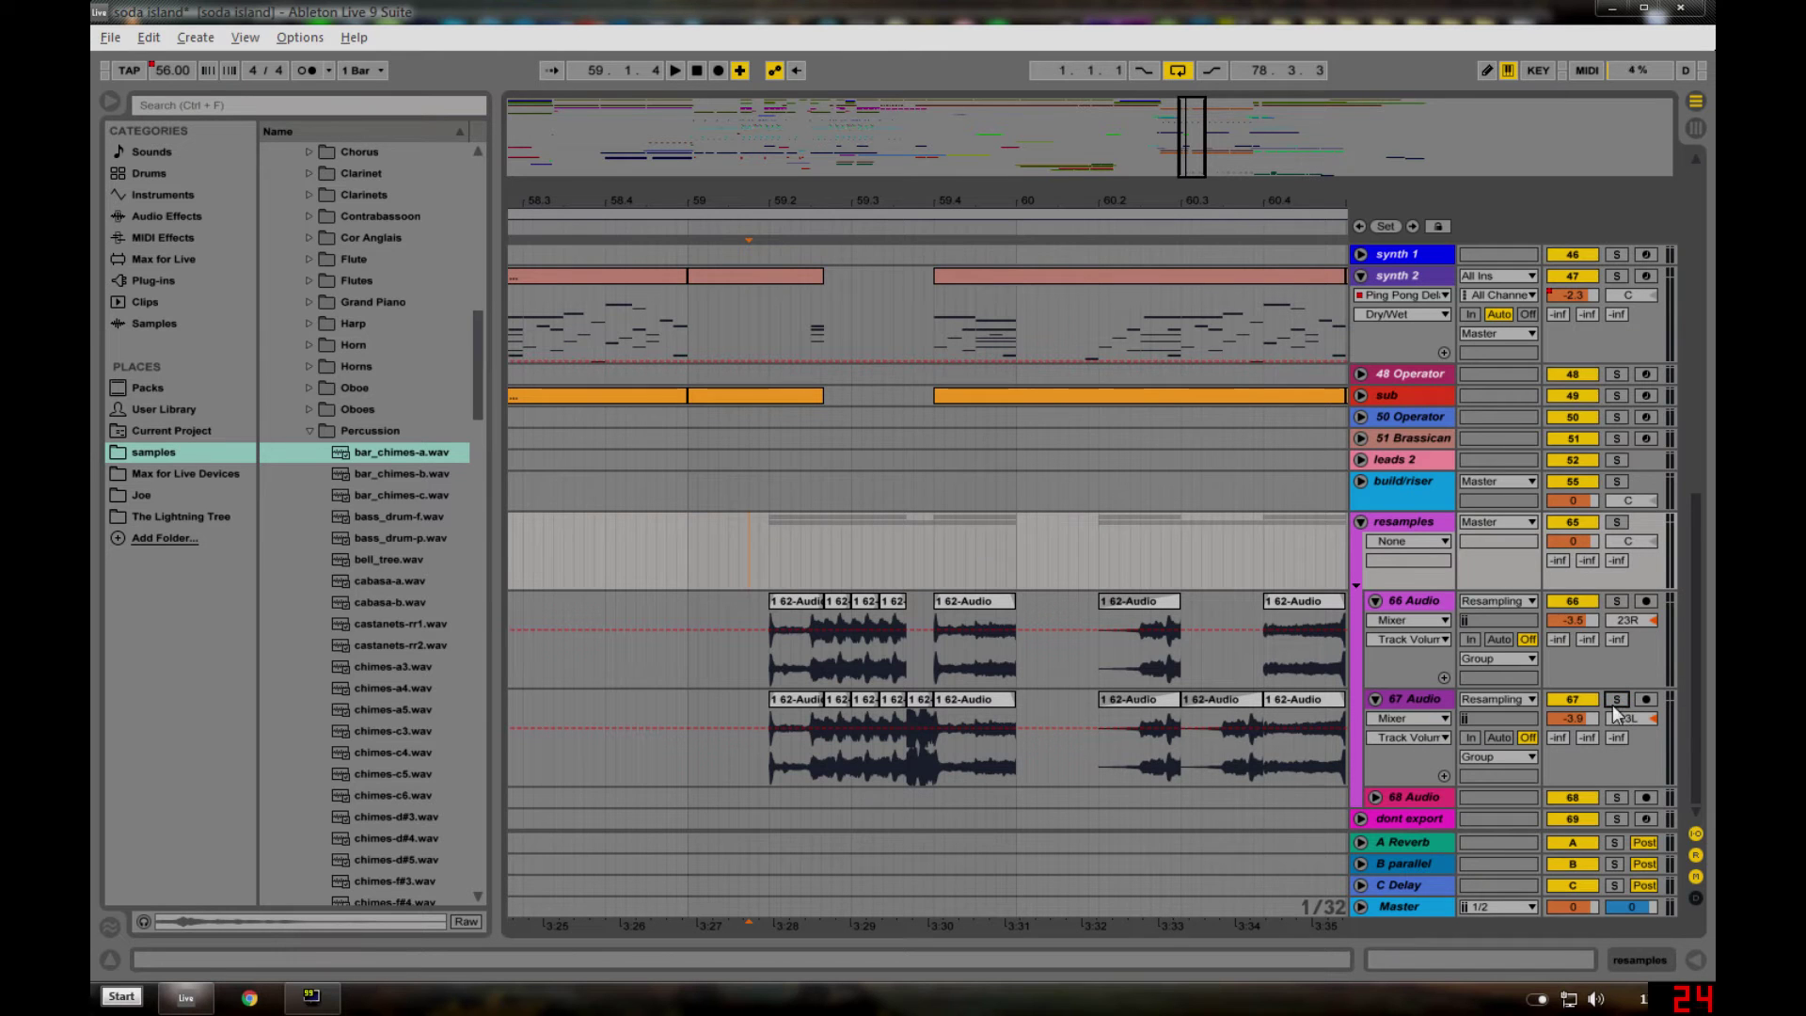
key(space)
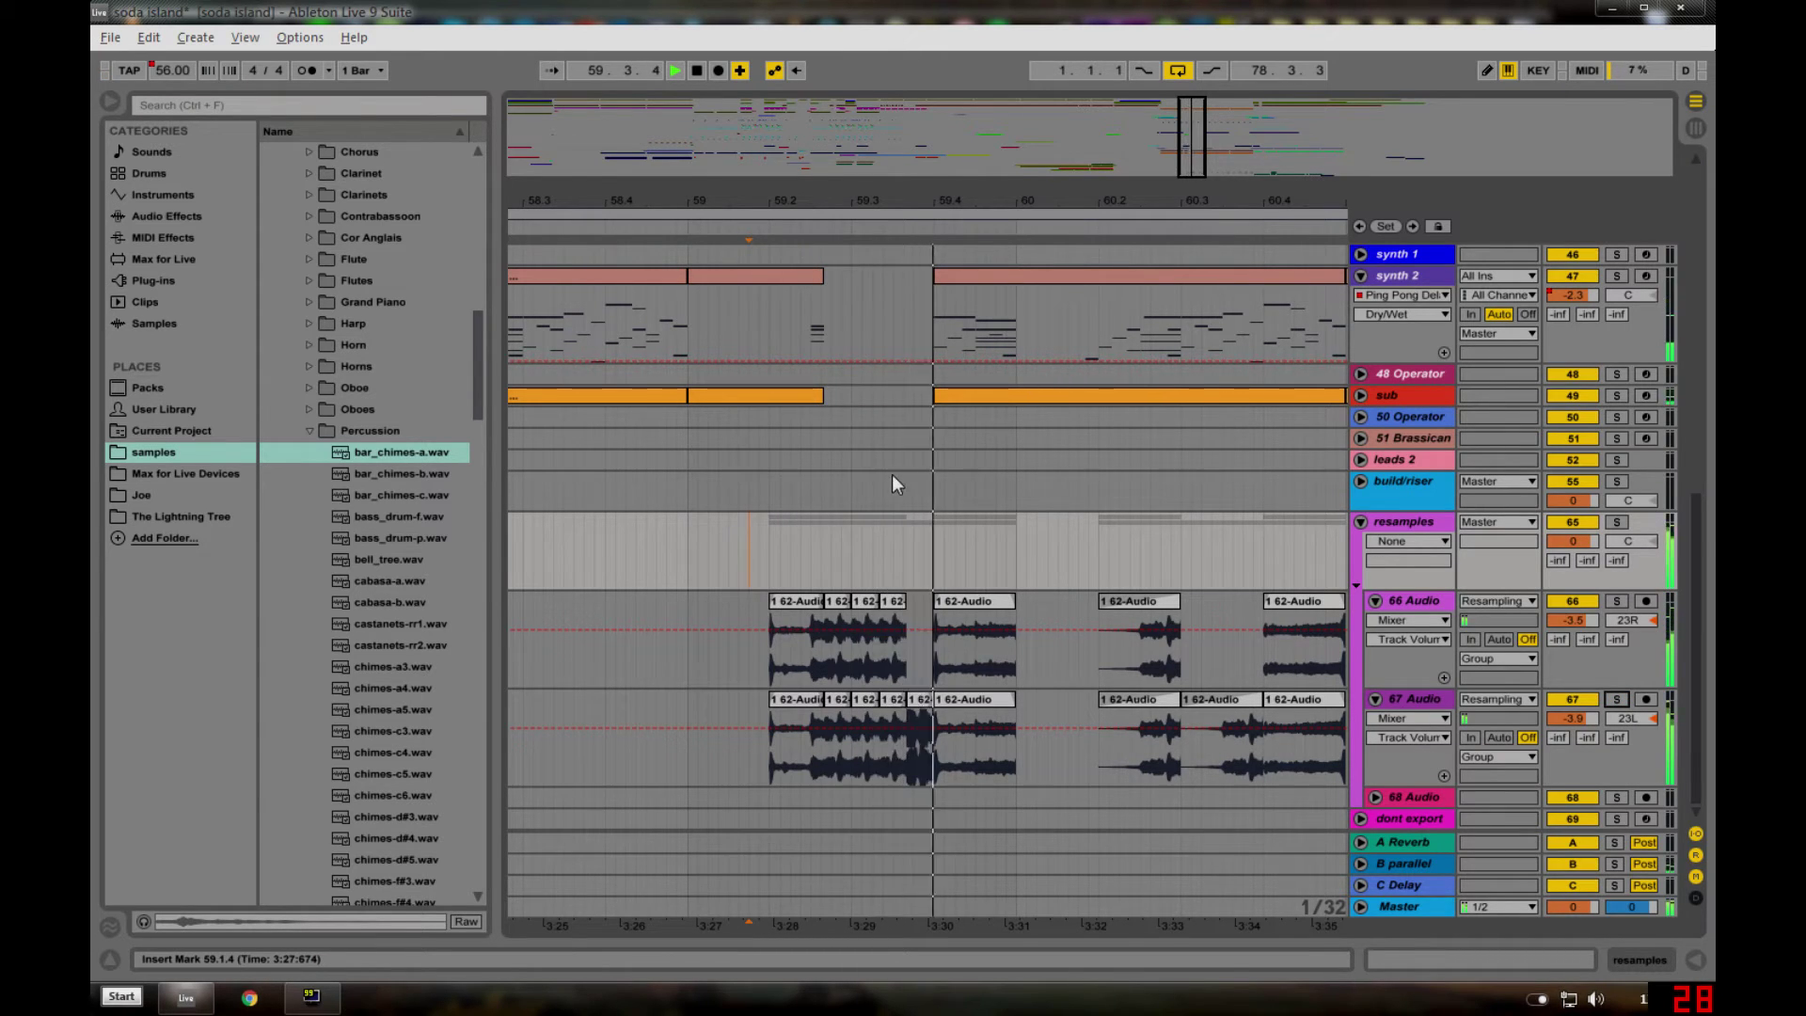
key(space)
- Solo the synth 2 track, select its clip at 59.4.1, and play it briefly
click(1616, 275)
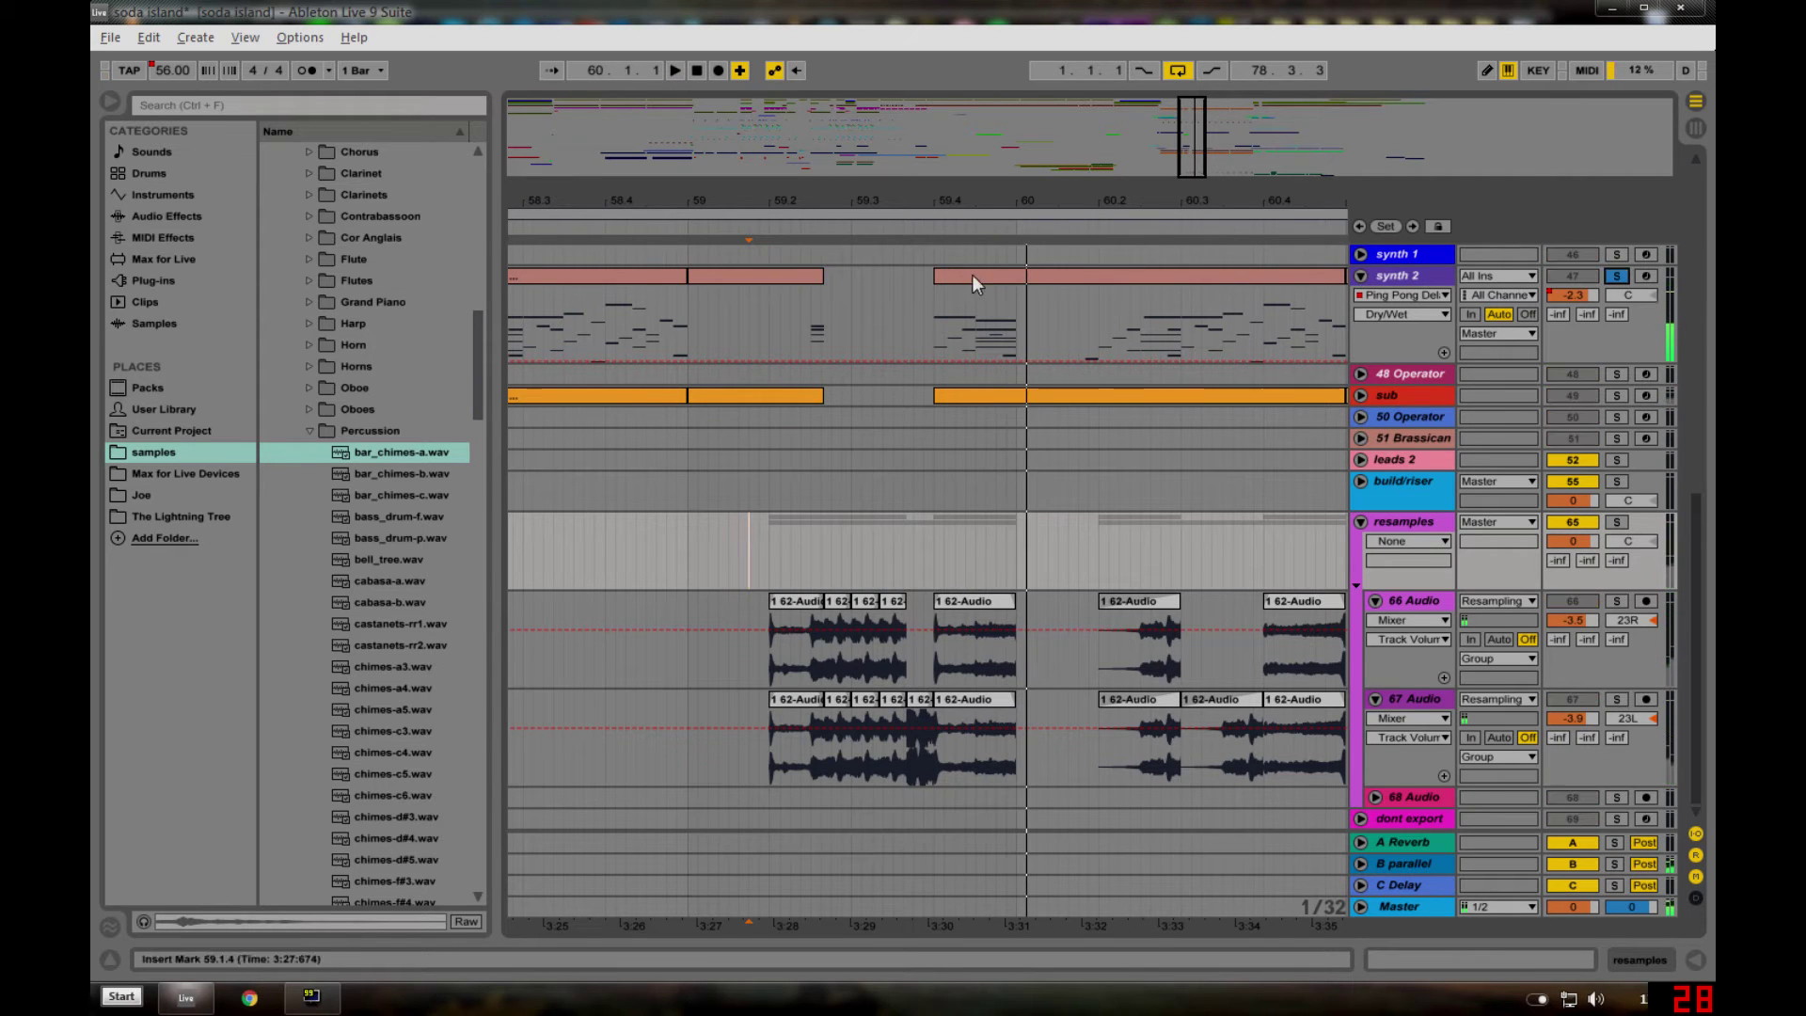
click(959, 276)
key(space)
key(space)
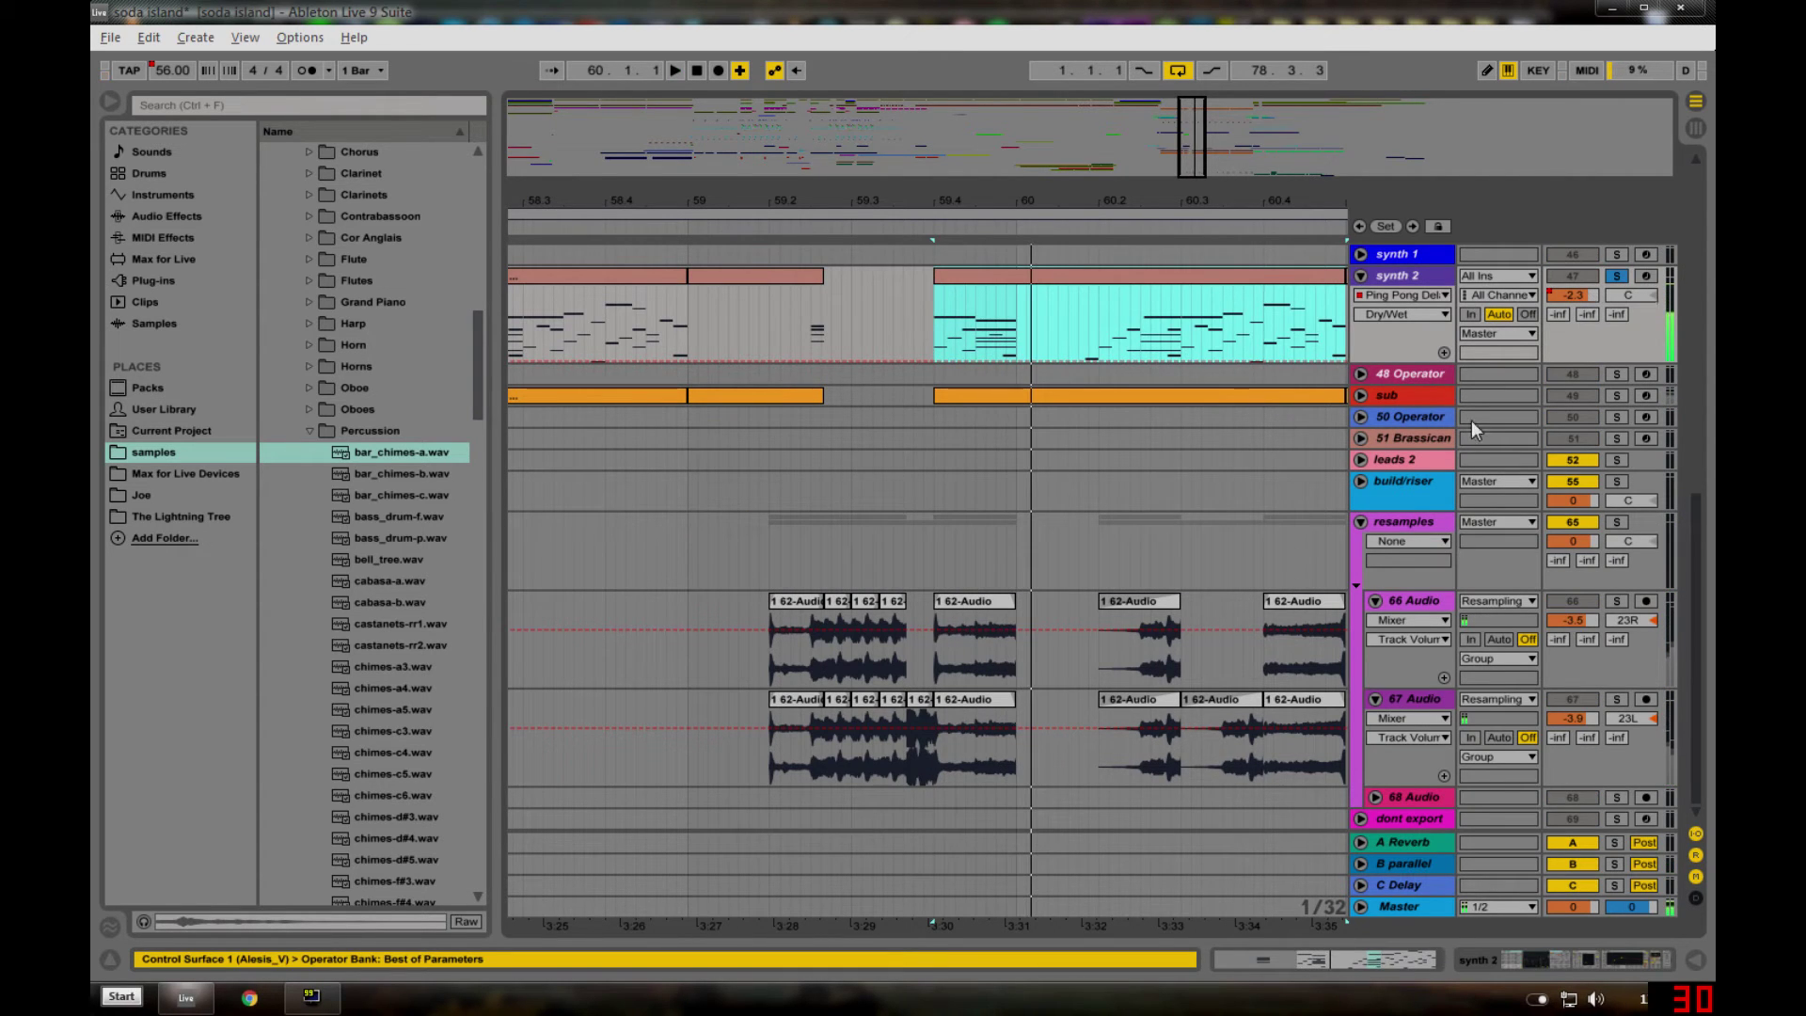
- Unfold the sub track, select its clip at 59.4.1, and play from there while looking over the other tracks
click(1615, 395)
click(1360, 395)
click(983, 399)
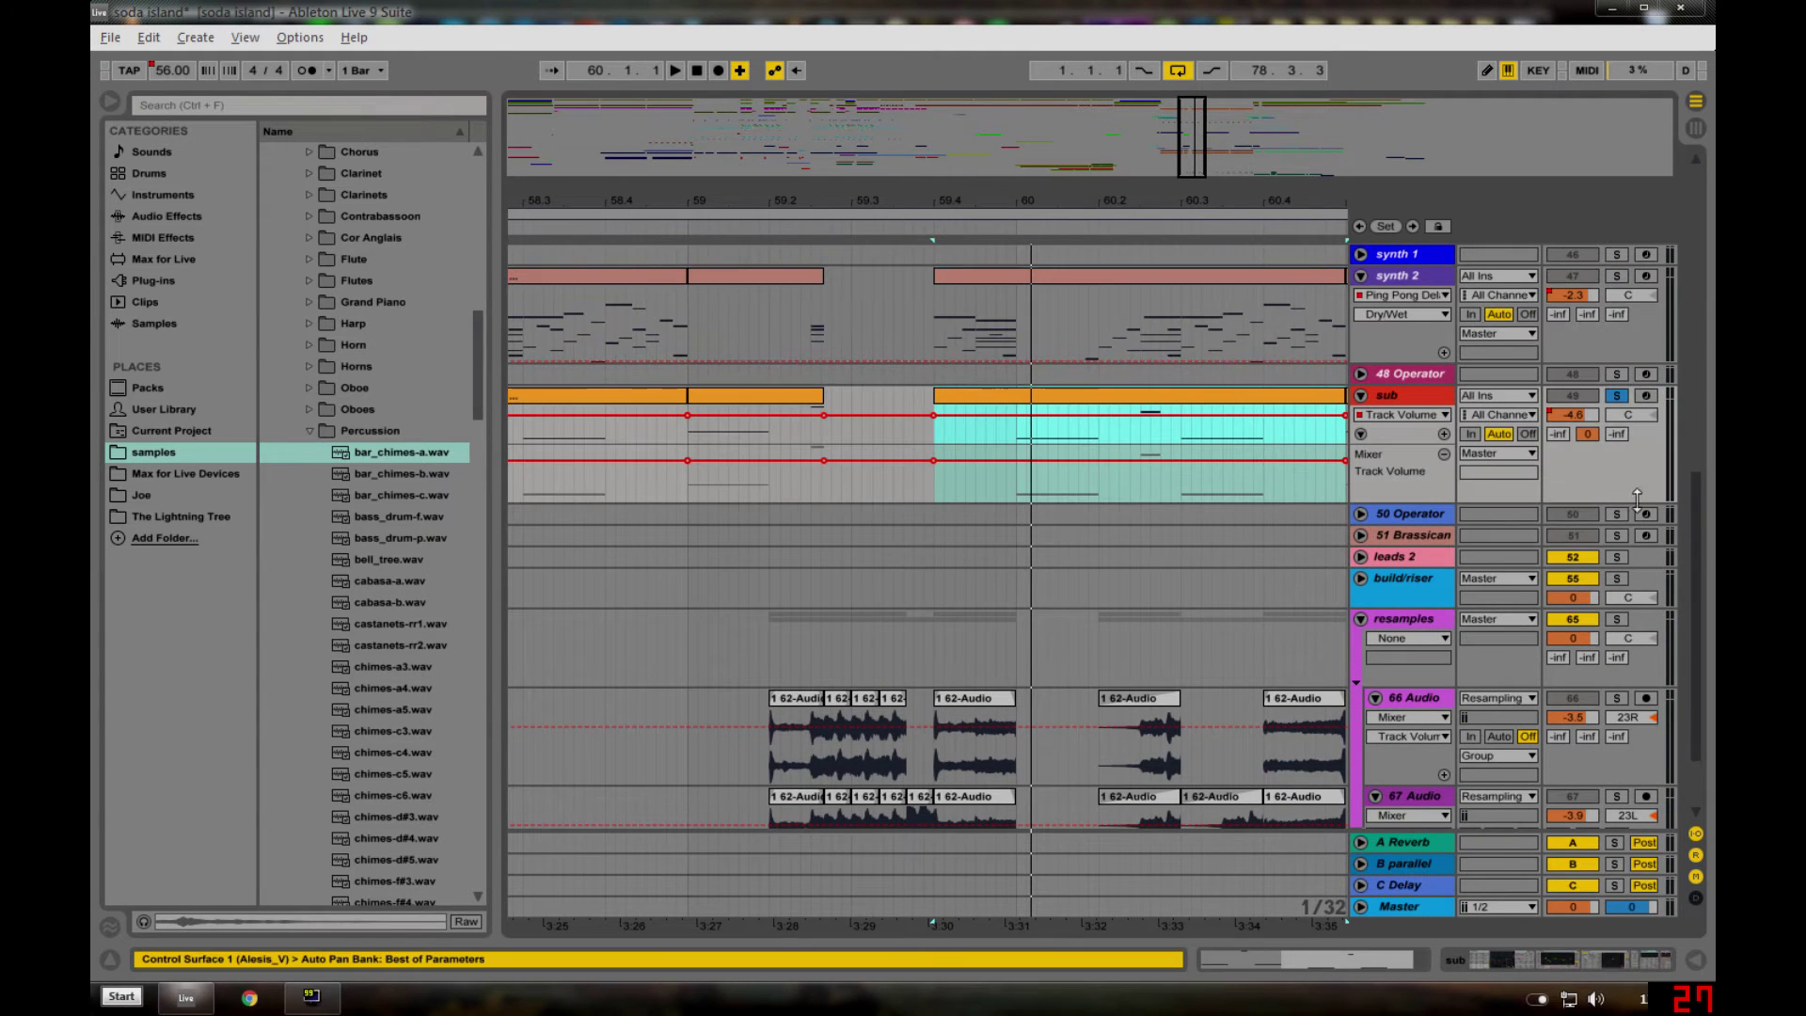
key(space)
scroll(1224, 515, up, 6)
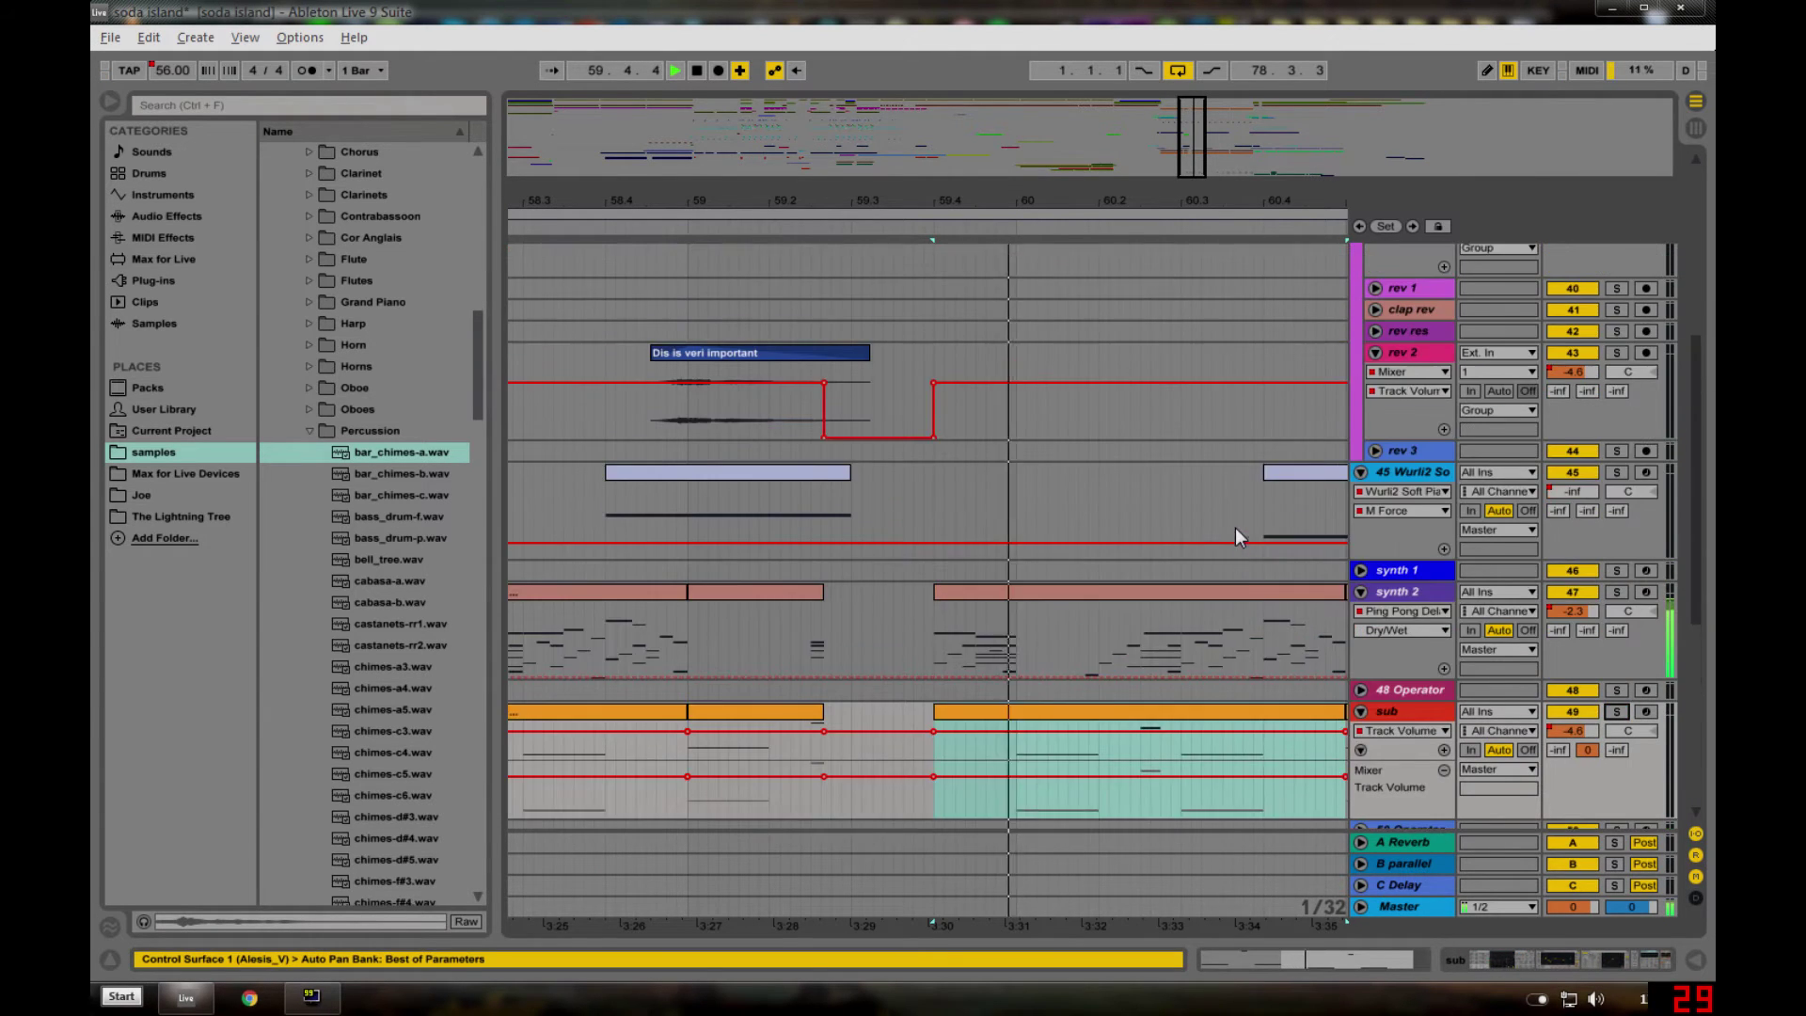
scroll(1243, 529, up, 8)
key(space)
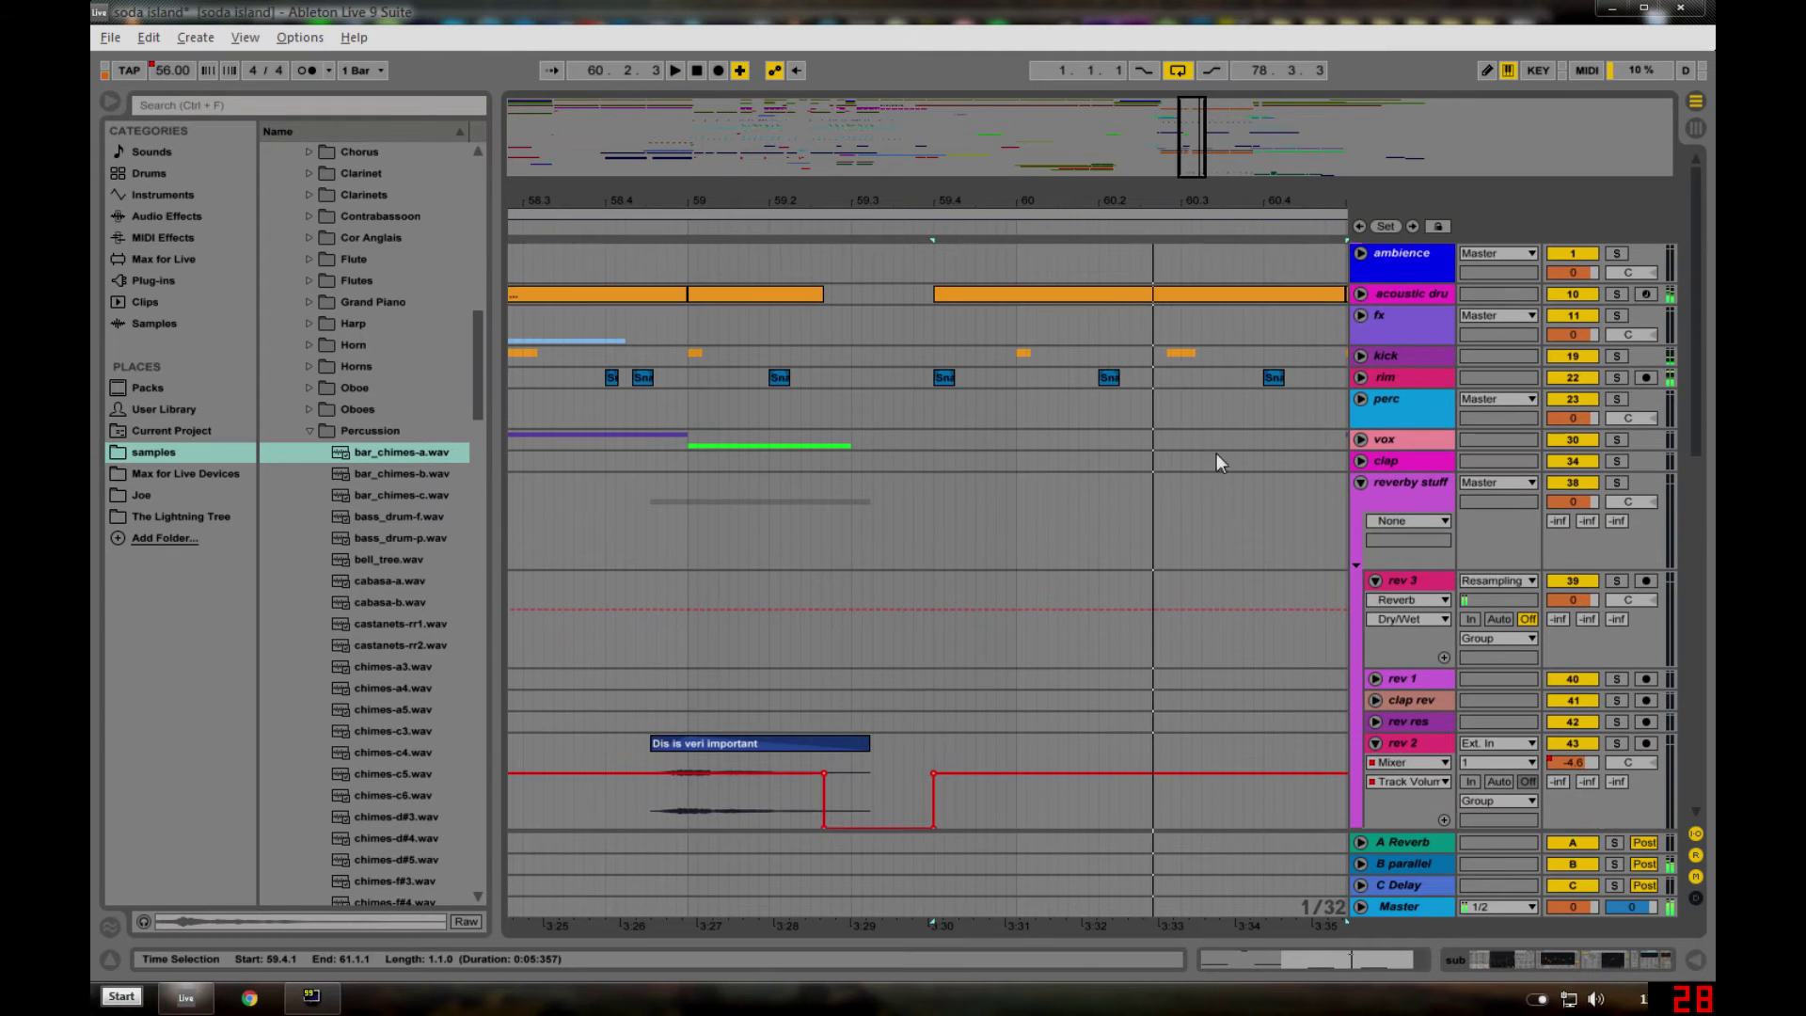
- Enlarge the sub track's automation lanes and show its Operator Osc-B Level automation
scroll(1202, 451, down, 10)
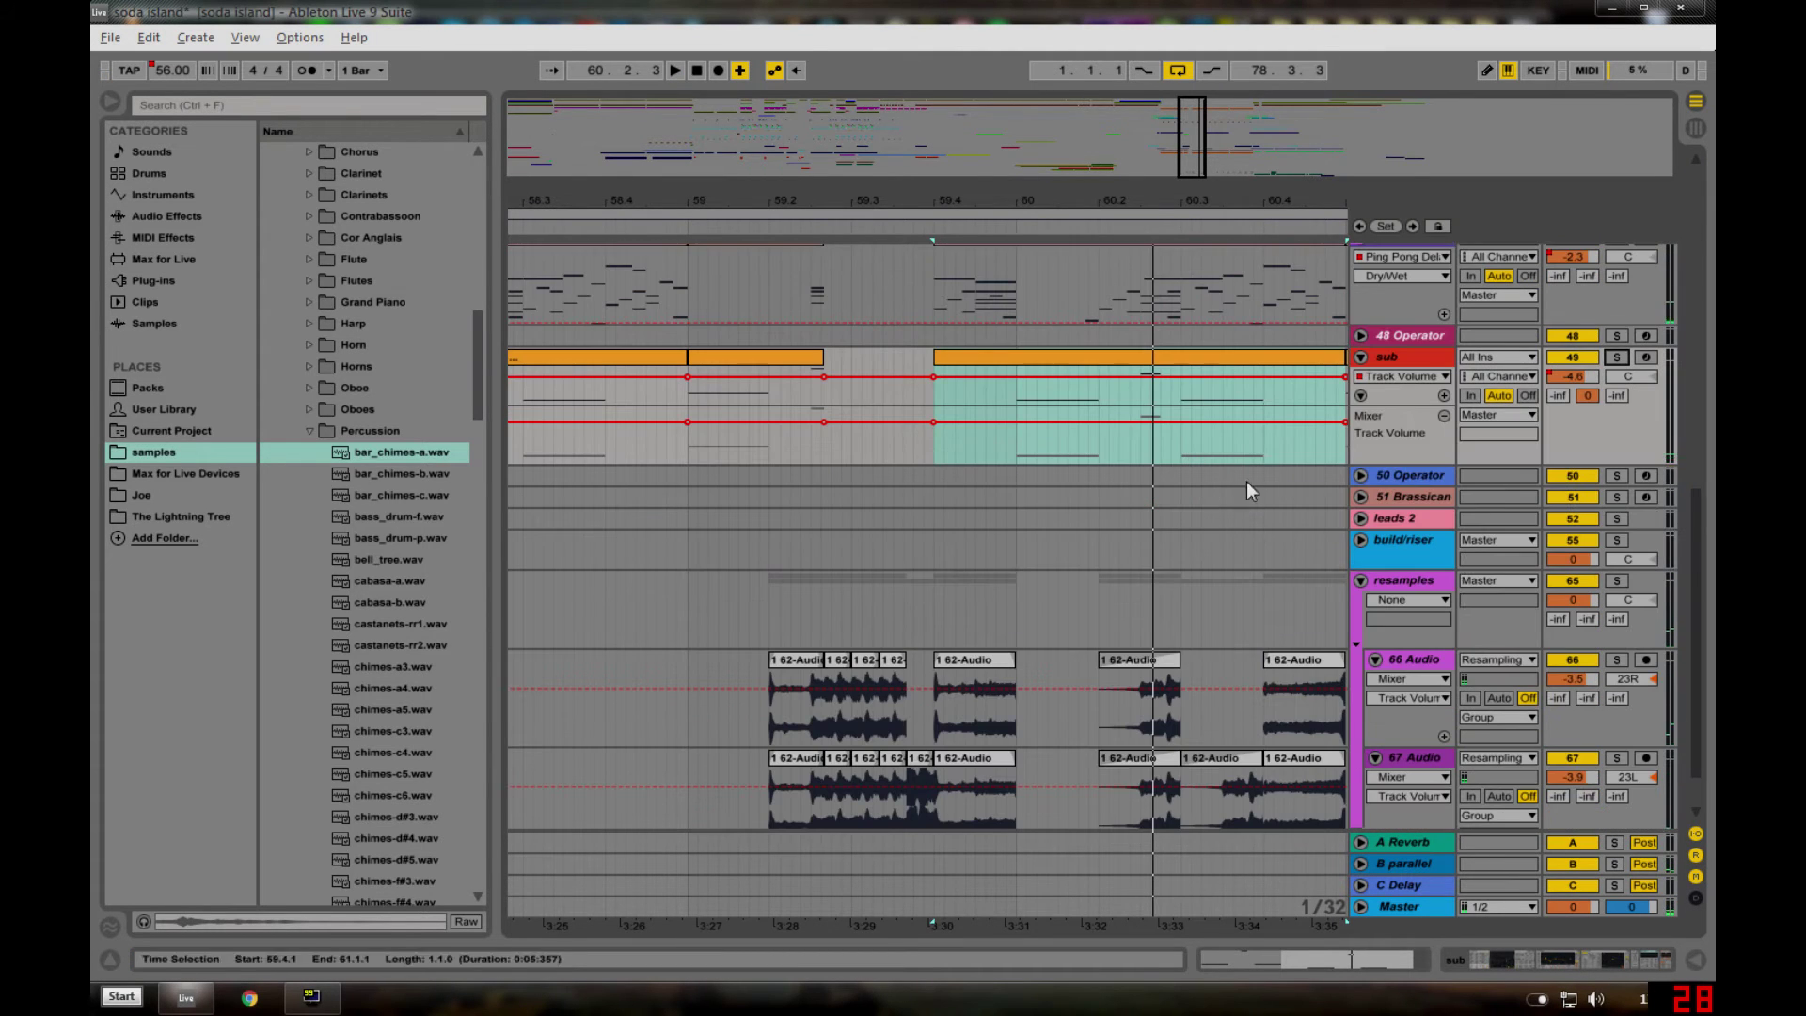
drag(1417, 467, 1438, 525)
drag(1417, 405, 1417, 443)
click(1396, 377)
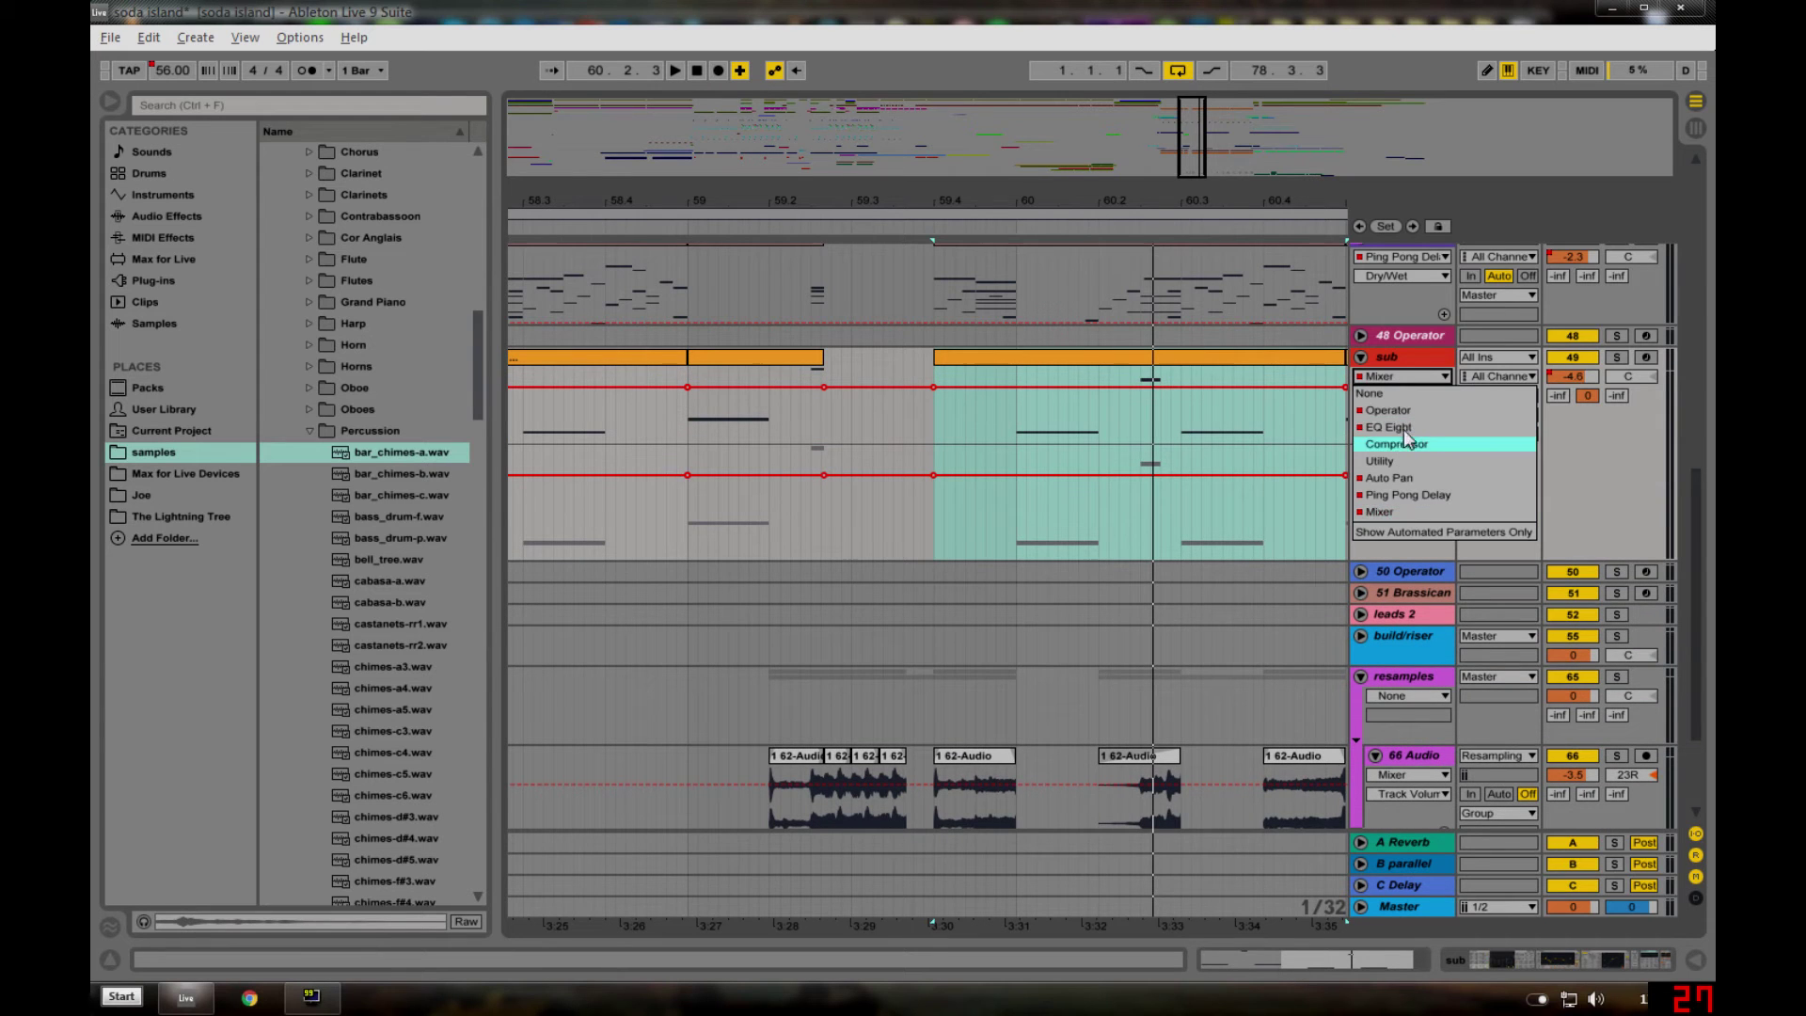
click(1399, 411)
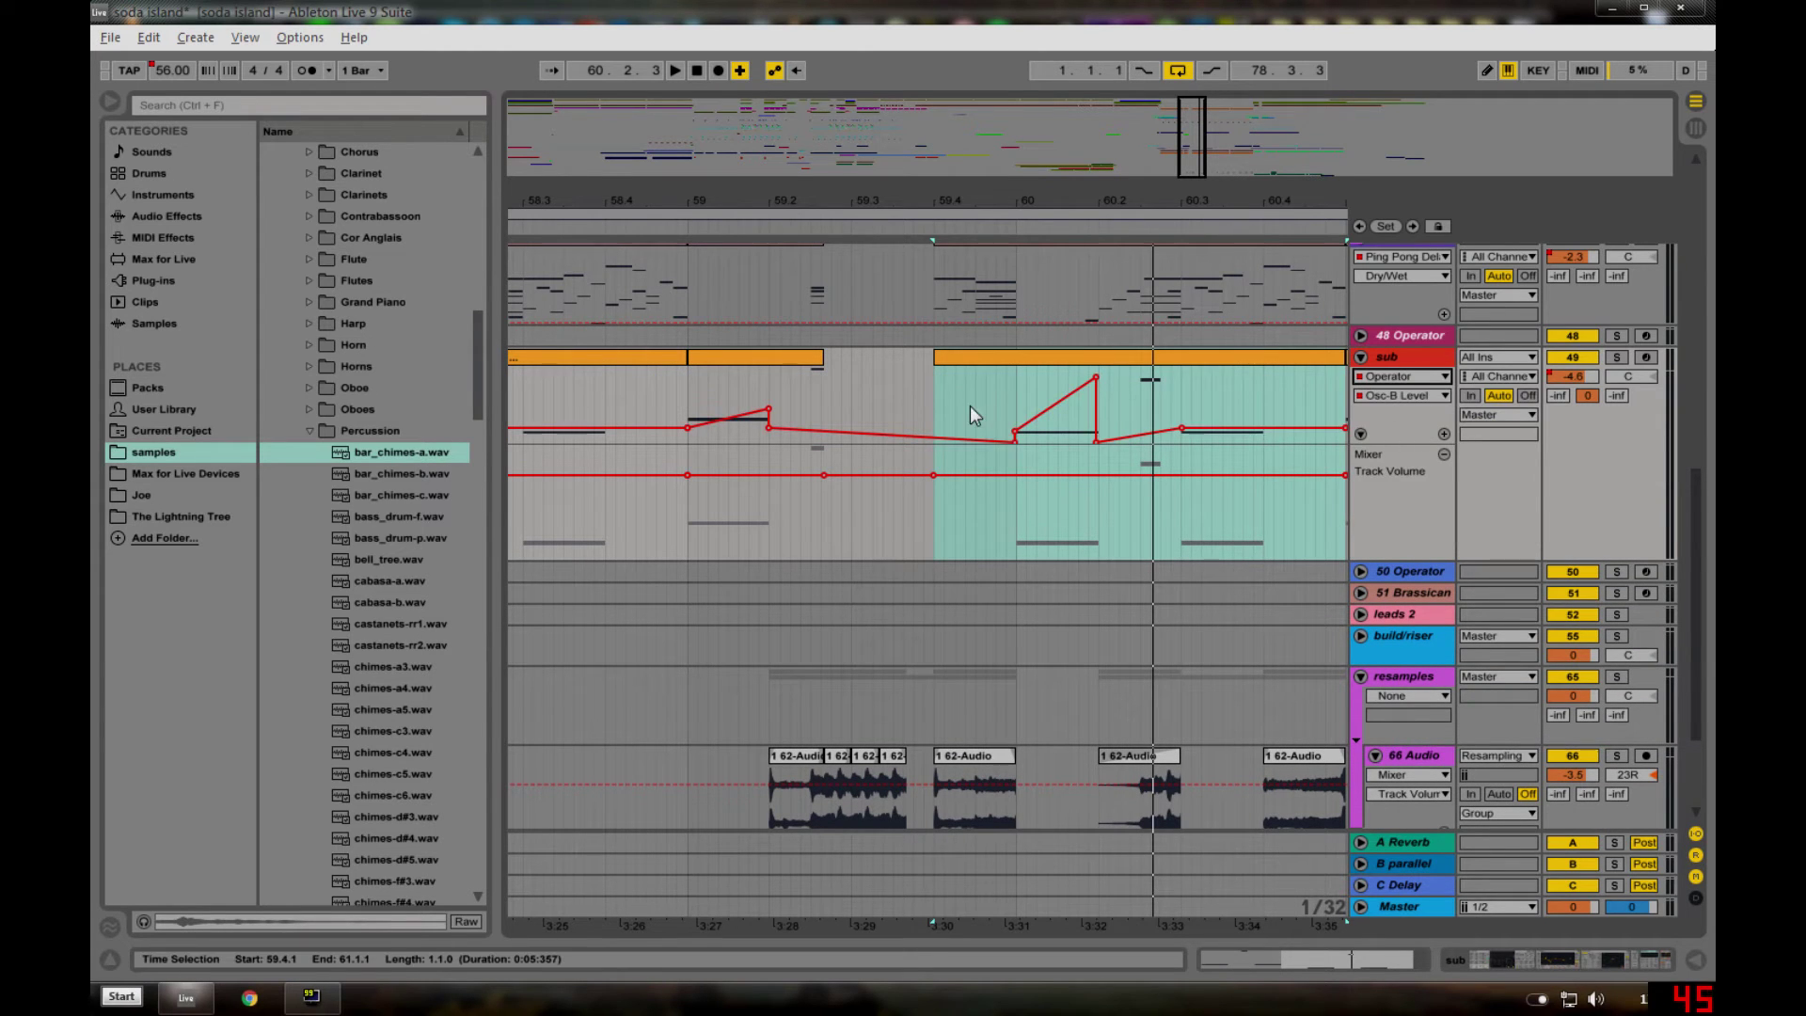
- Play the full mix from 59.4.1 to hear the sub's Osc-B Level automation and the Wurli part into bar 61
key(space)
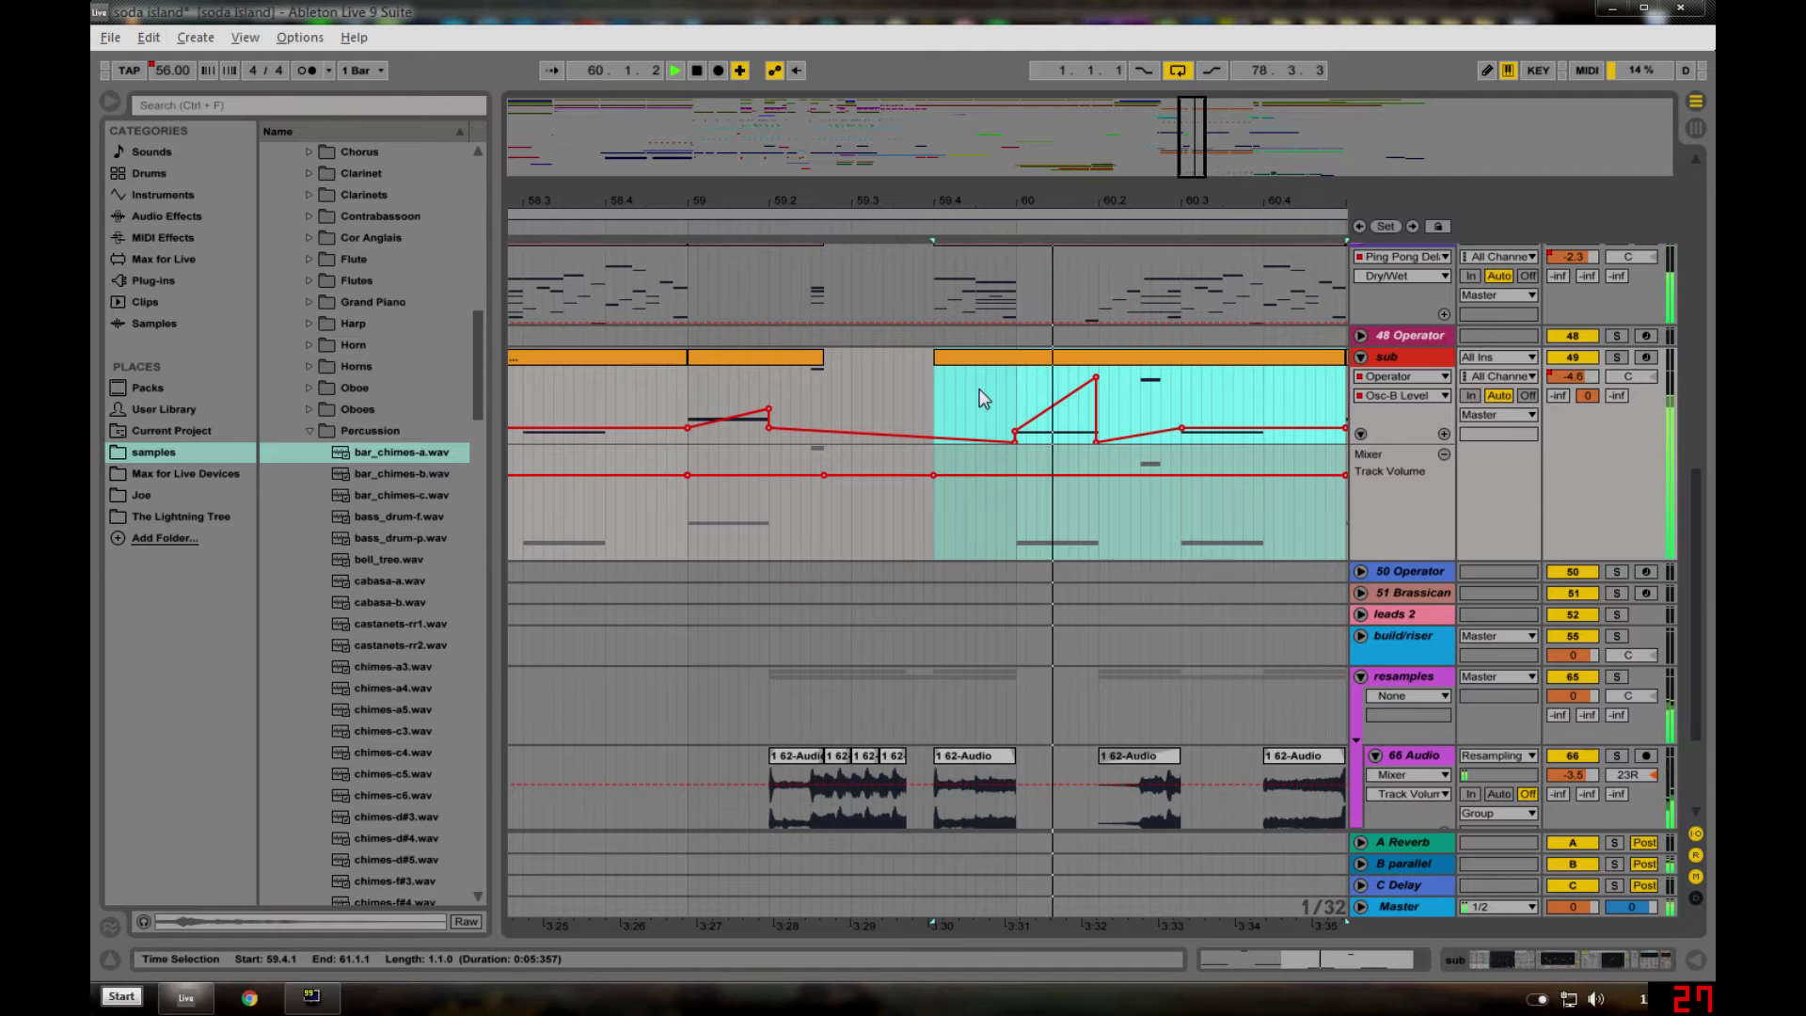
scroll(1016, 393, up, 4)
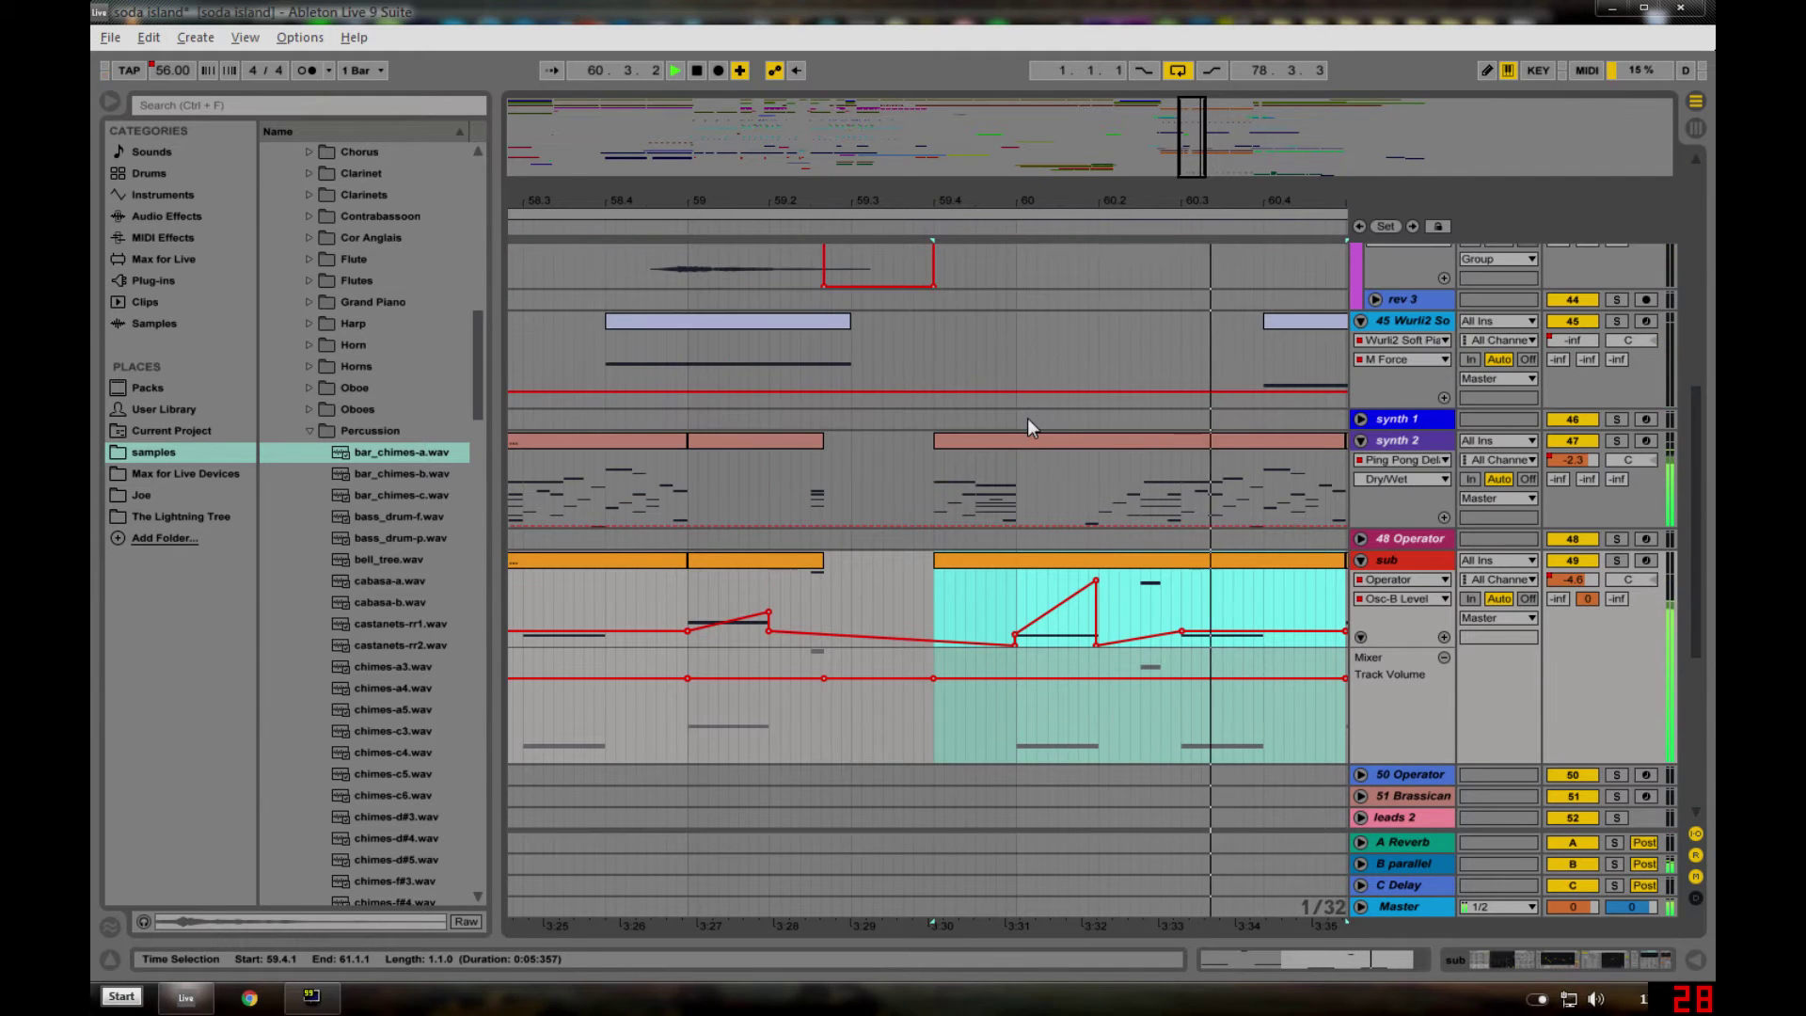
key(minus)
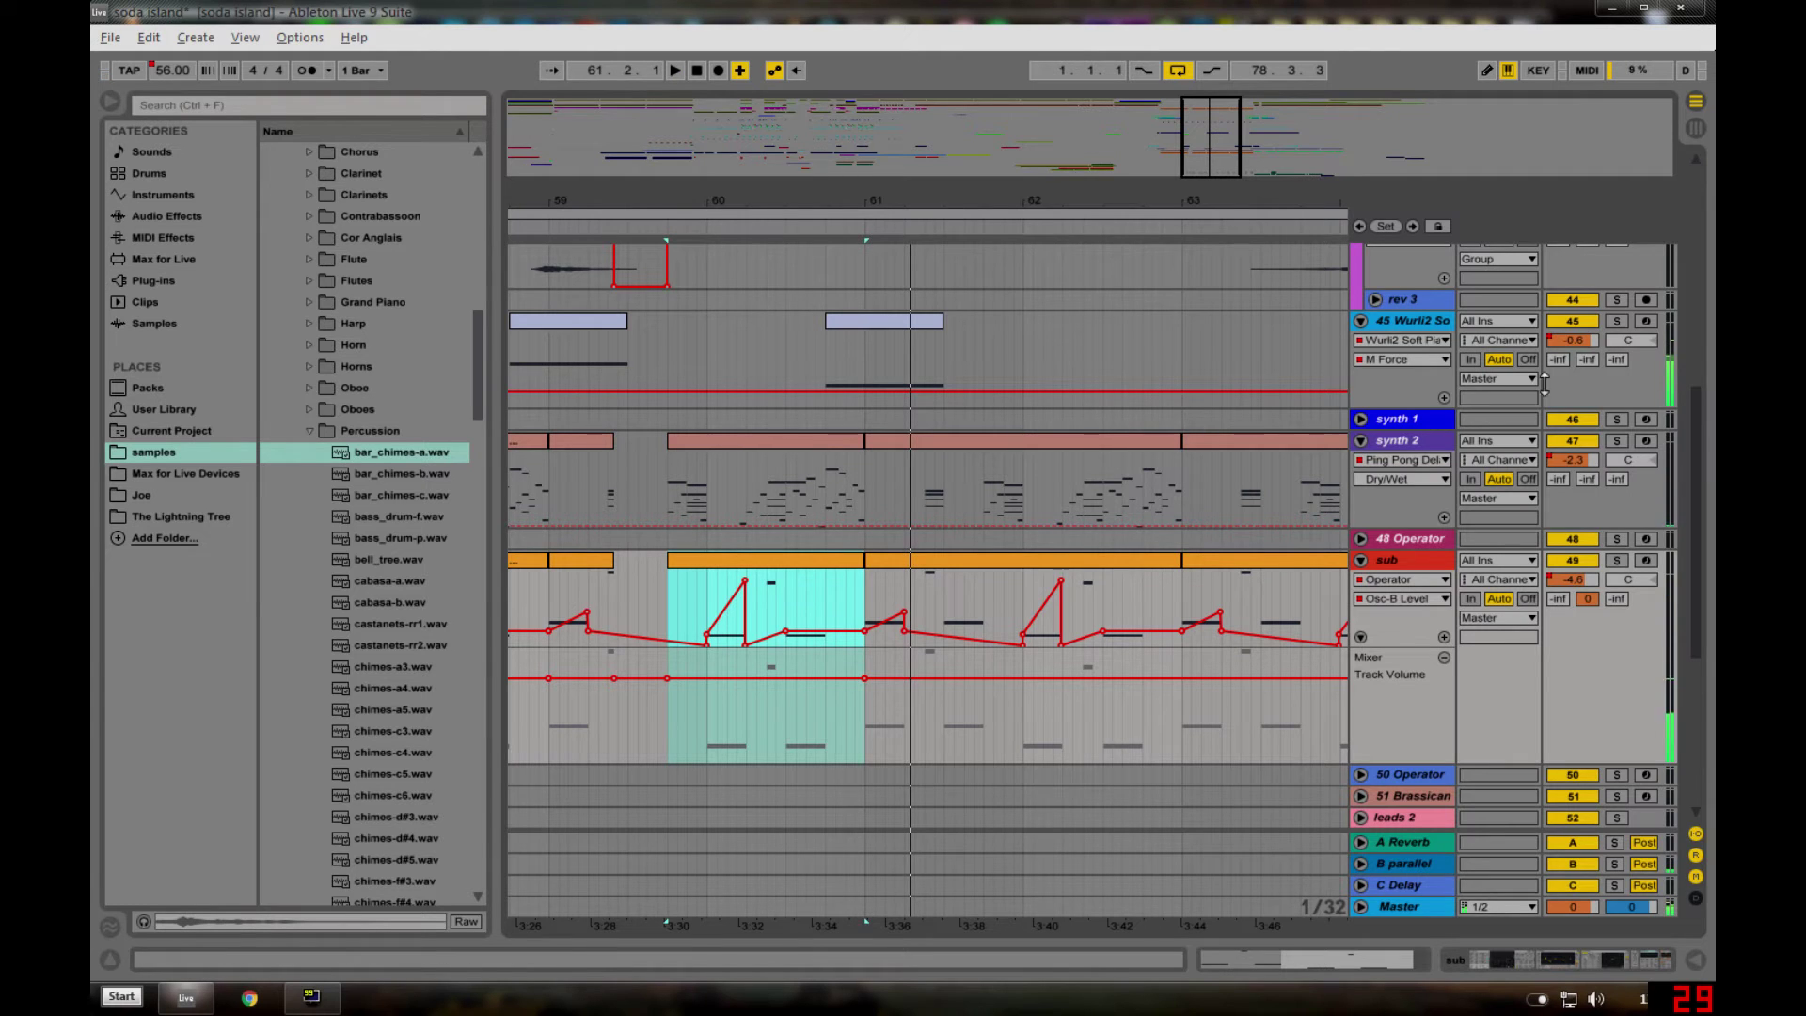
click(1589, 306)
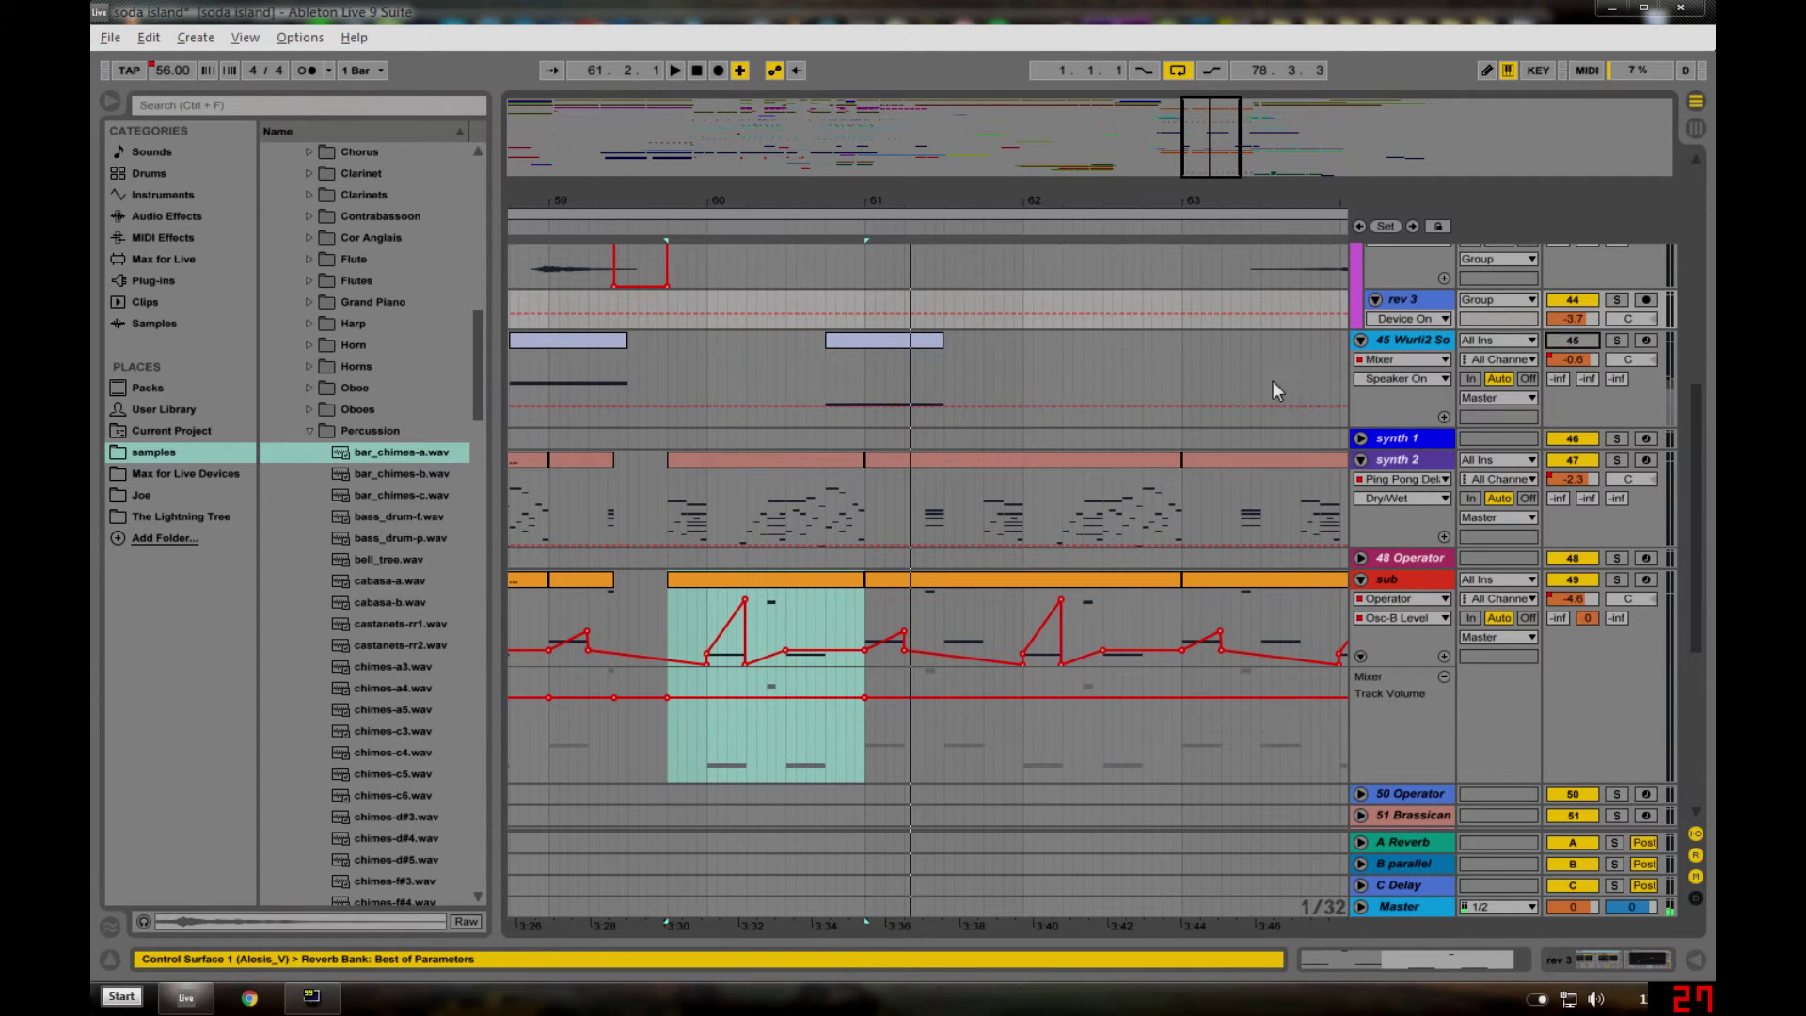
- Set the playback position to 59.4.1 on the unfolded acoustic drums track and audition the section
scroll(1272, 381, up, 10)
key(space)
scroll(862, 617, up, 4)
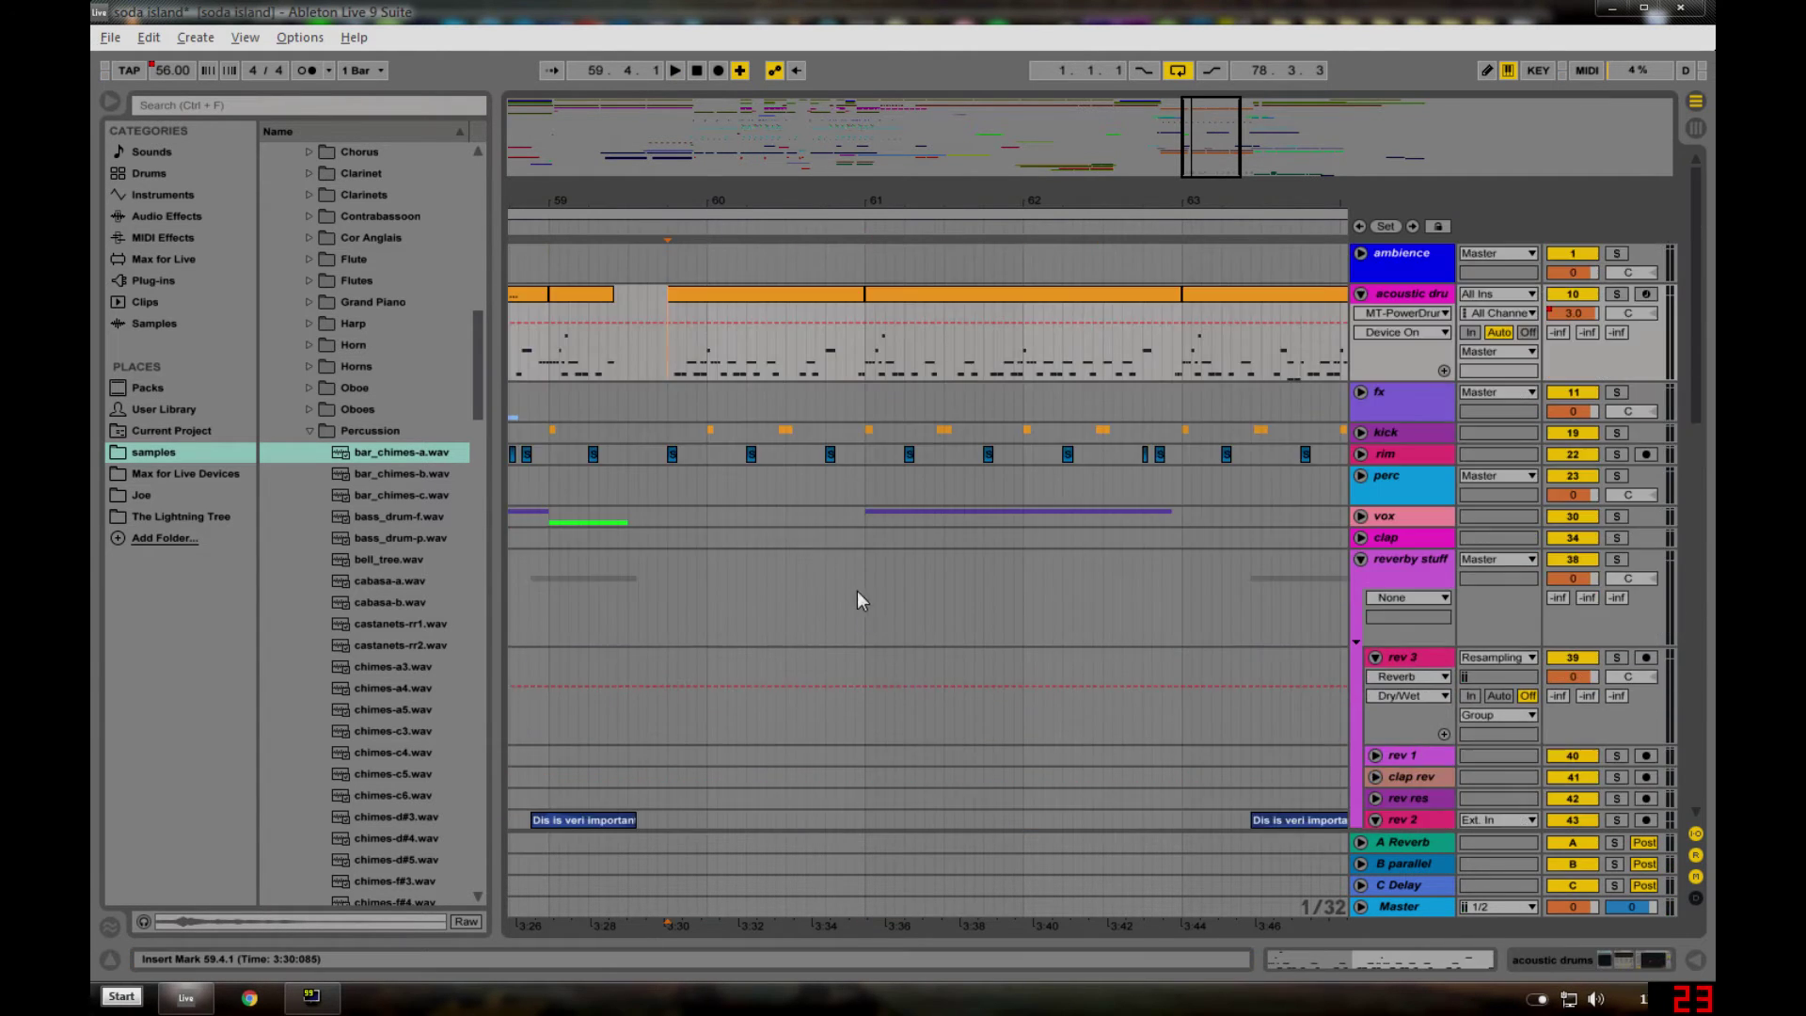
- Unfold the vox group and play from 60.4.4 through the ZOOM0005-1 clip with its Reverb Dry/Wet automation
scroll(963, 448, down, 2)
click(916, 496)
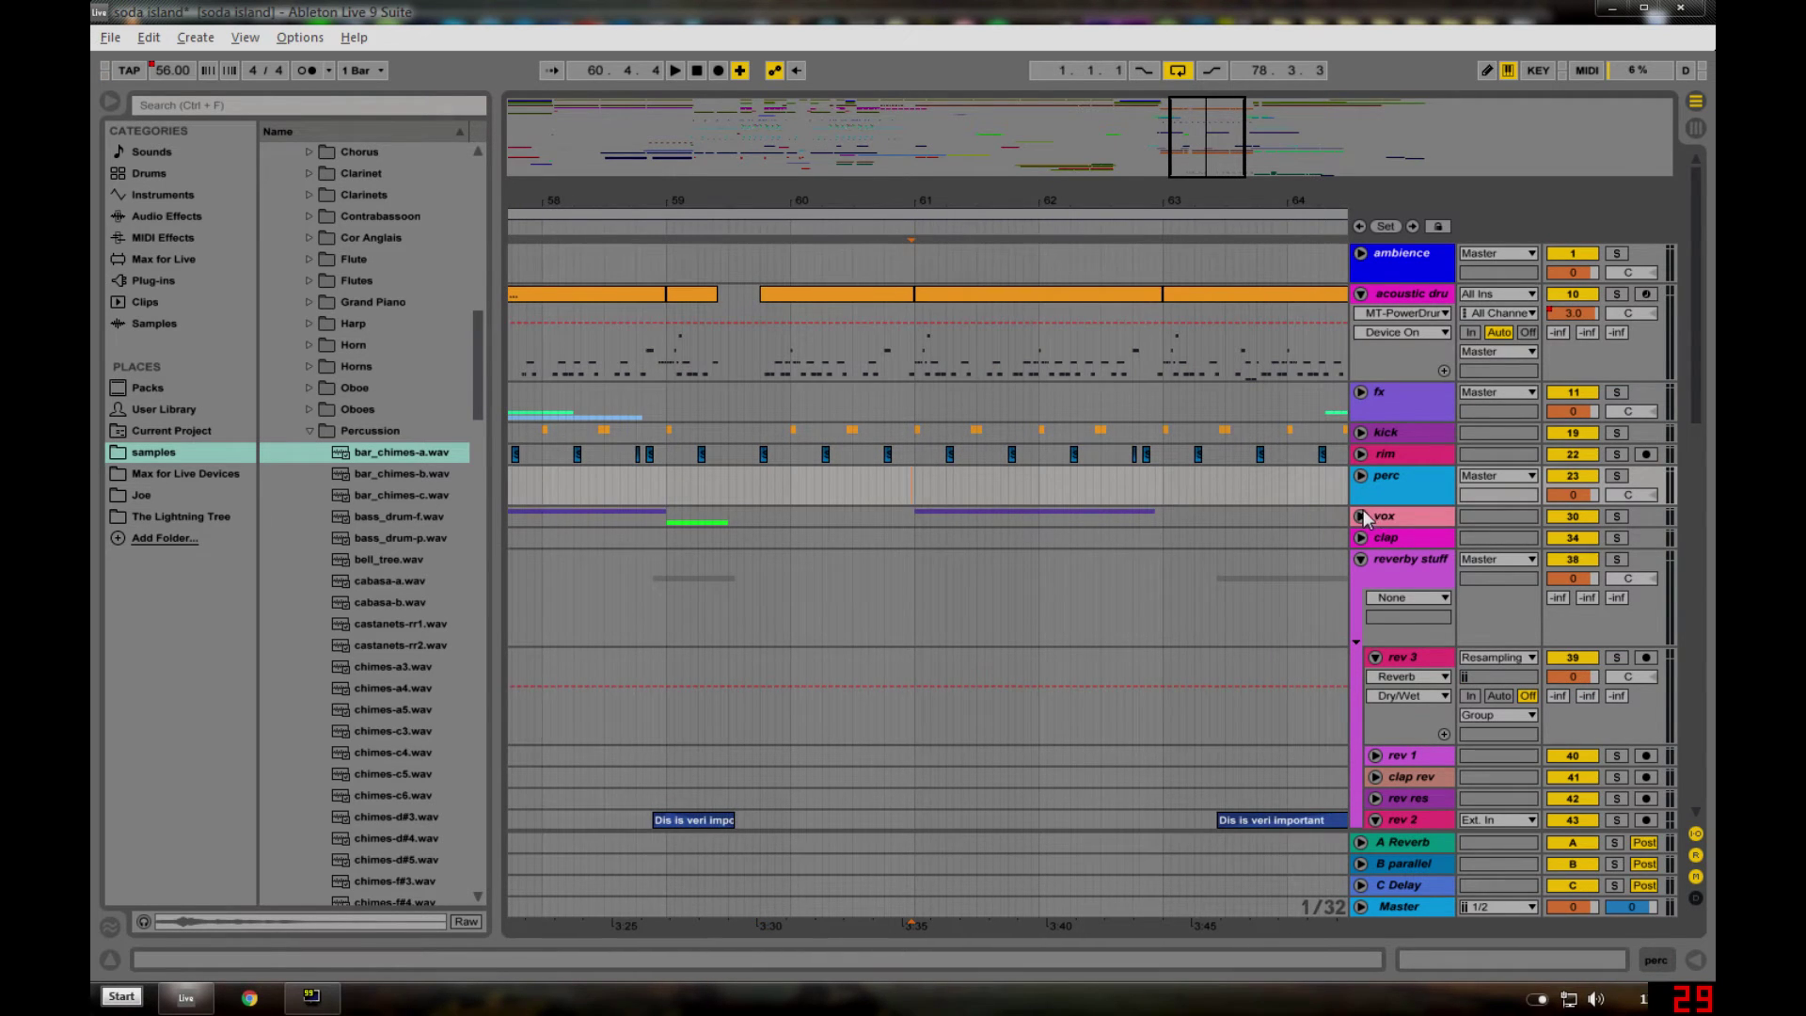
click(1360, 516)
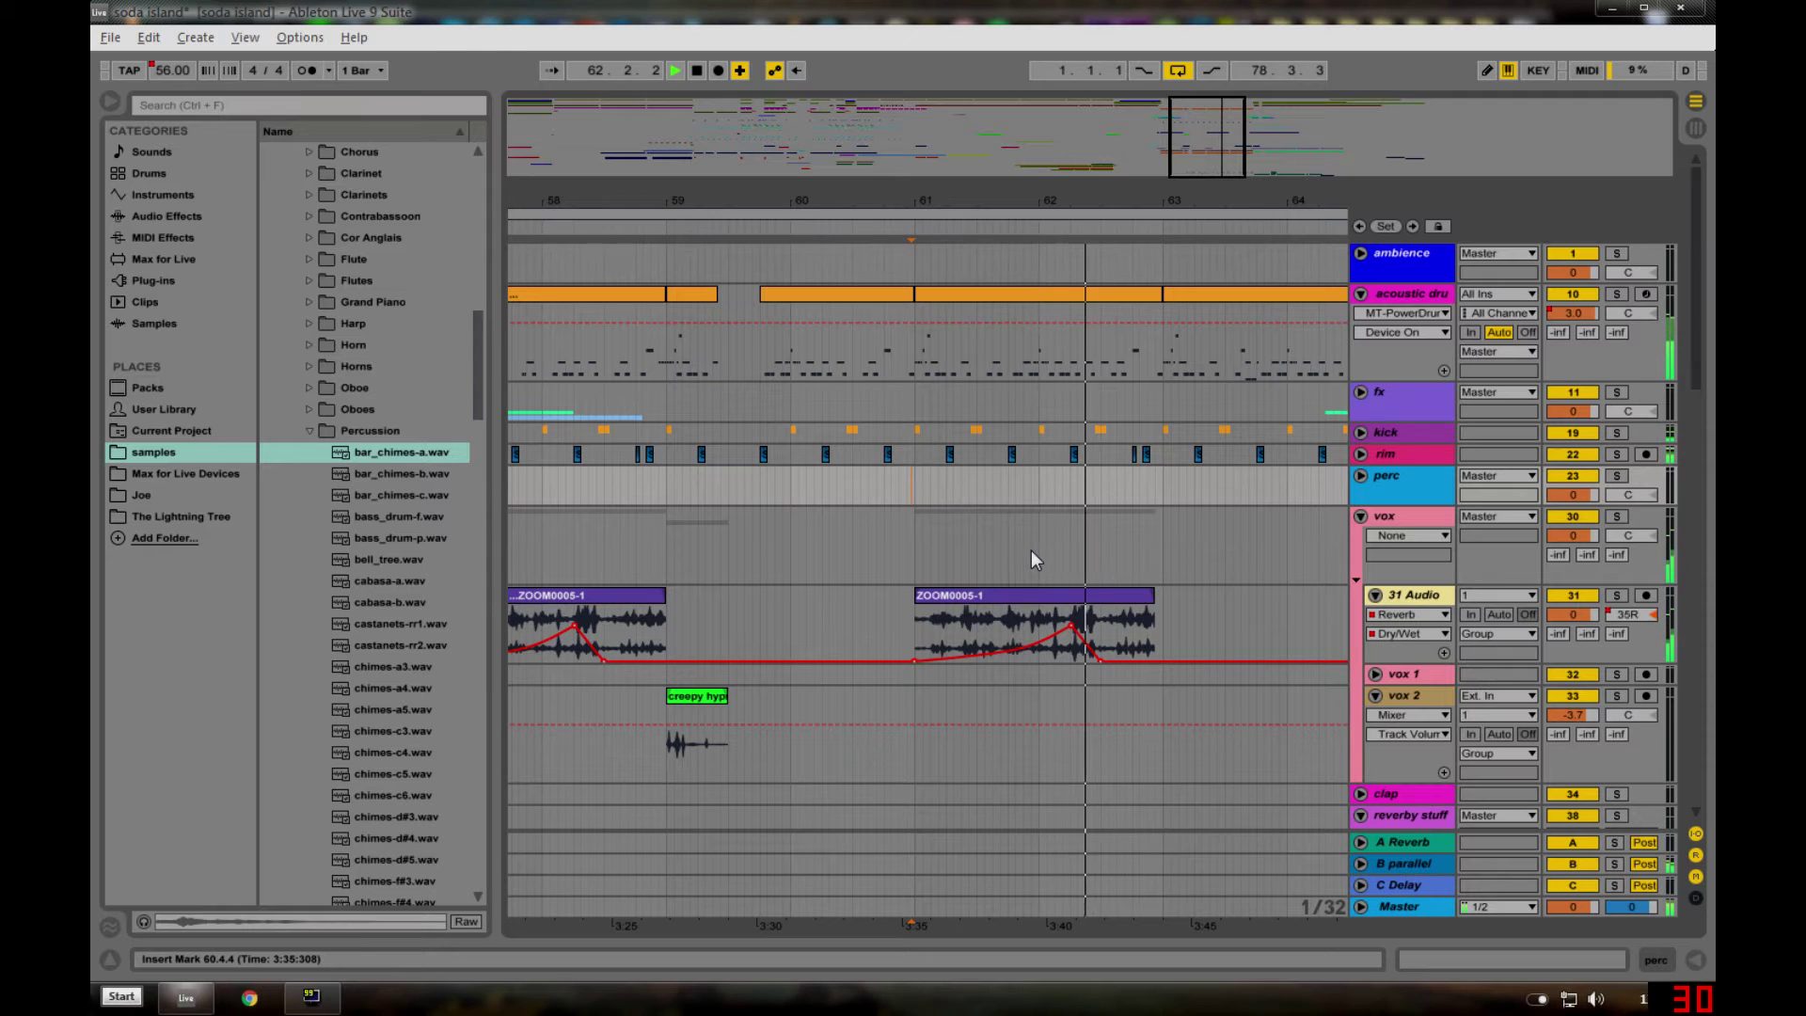
scroll(1093, 481, down, 3)
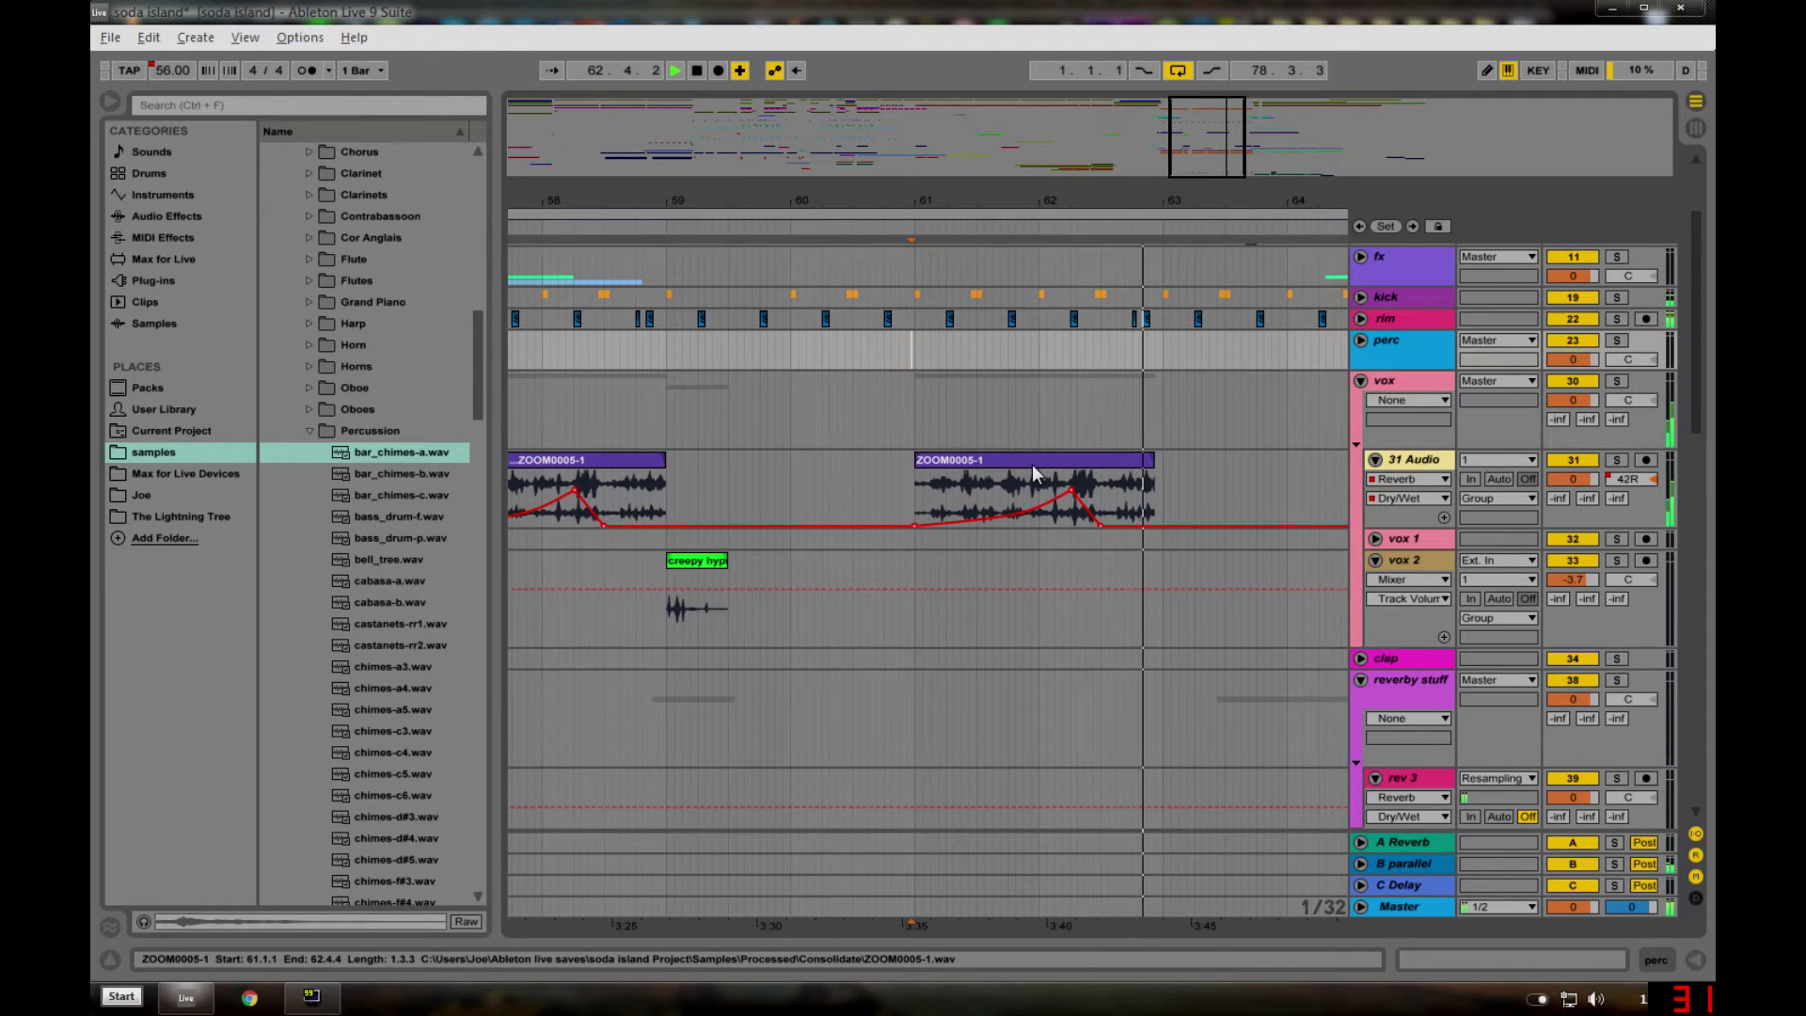
scroll(1034, 462, down, 4)
key(space)
- Select the synth 2 clip at 61.1.1, and select the matching sub clip below it
scroll(990, 489, down, 11)
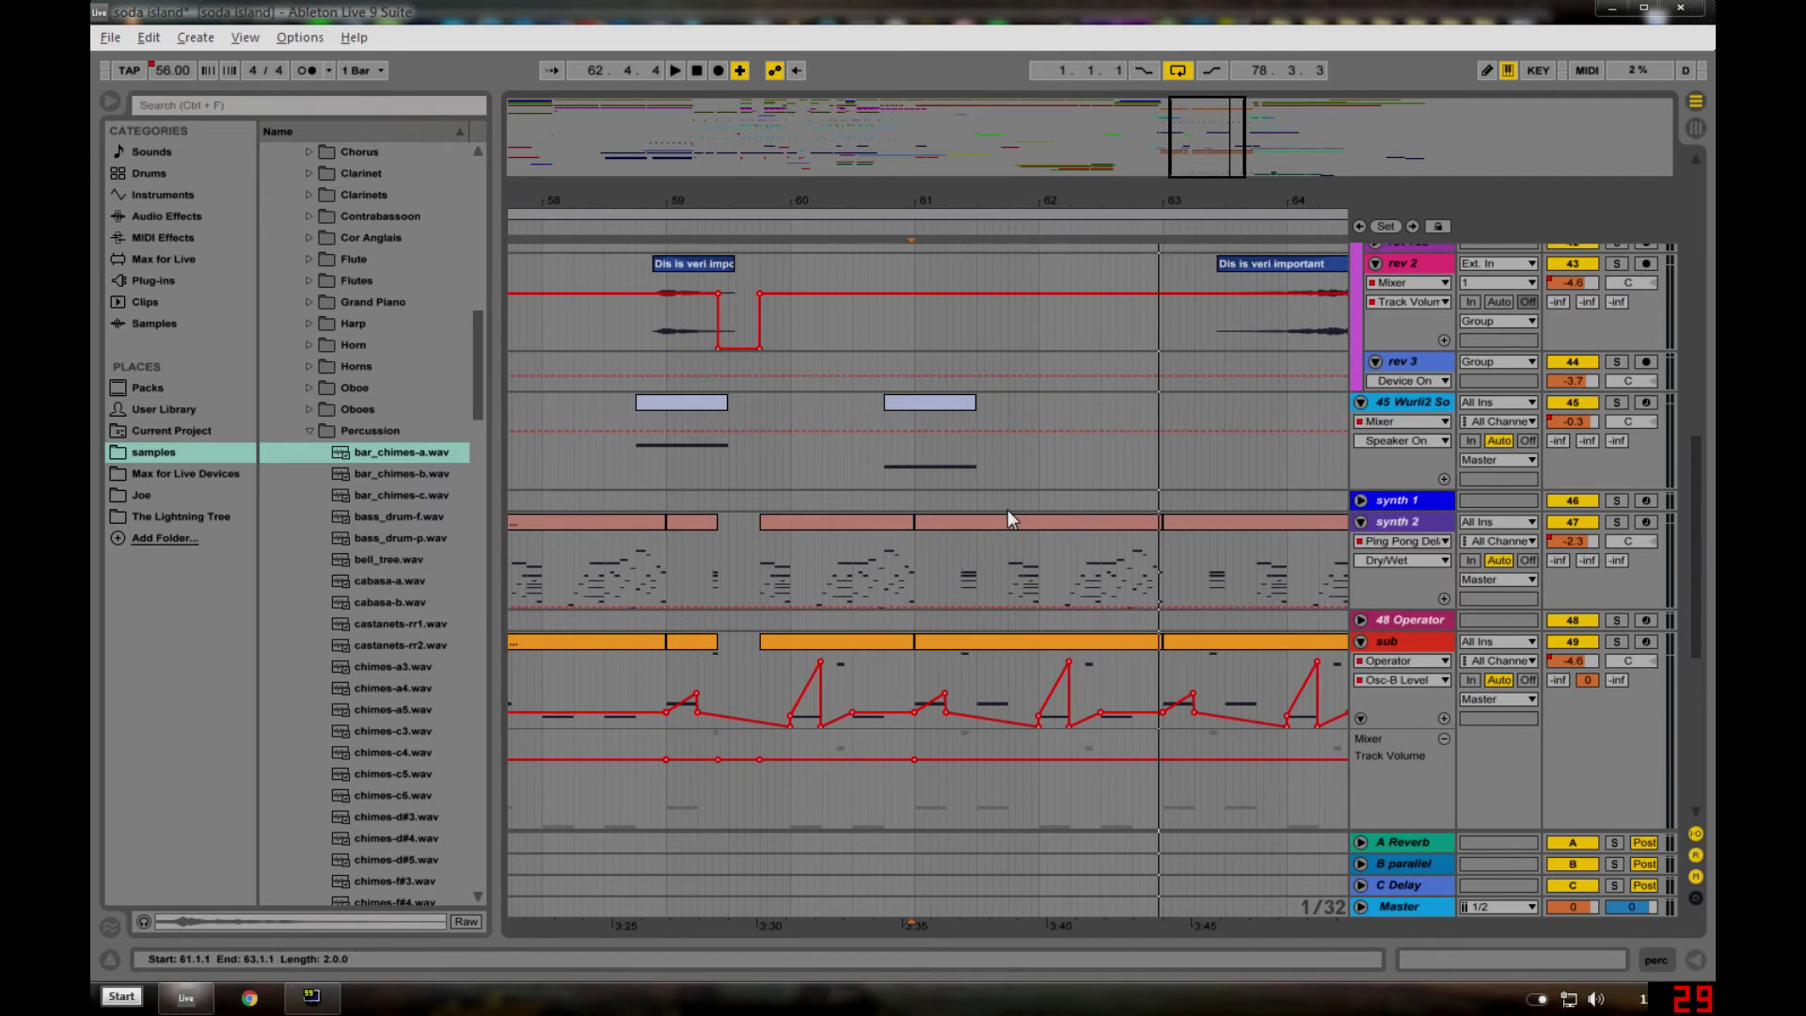
click(1007, 516)
scroll(1021, 507, down, 3)
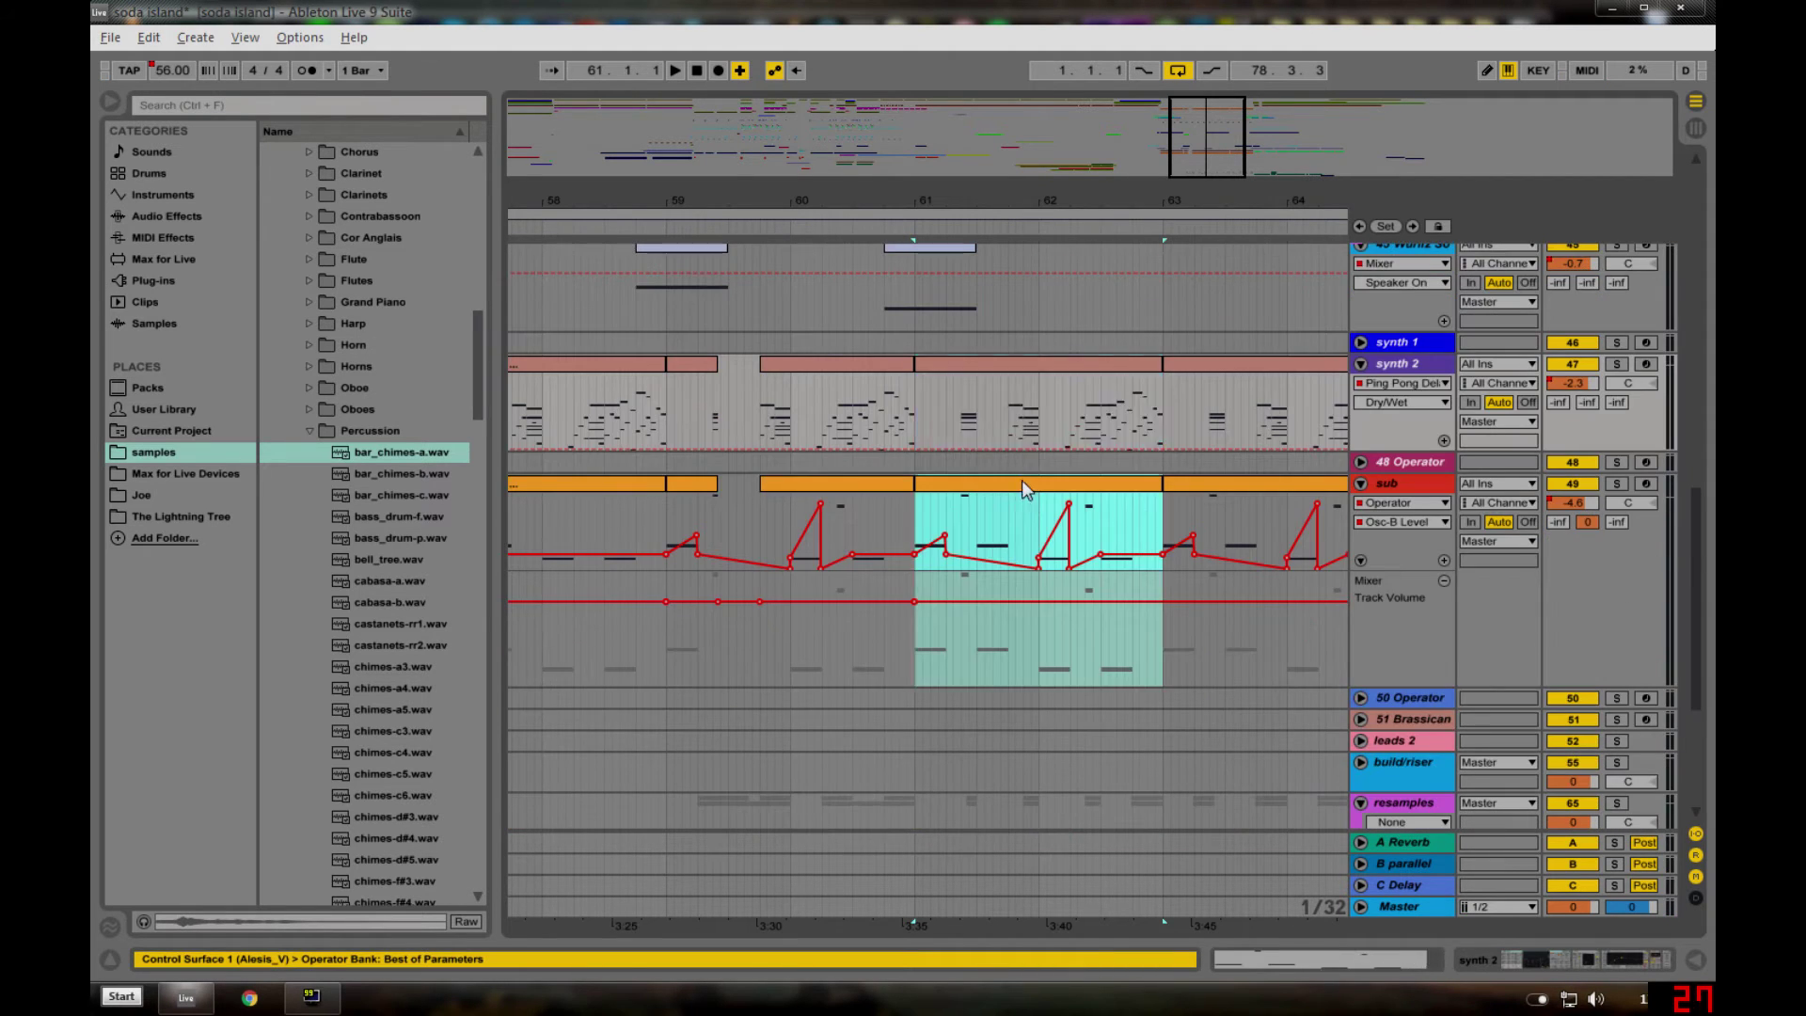
click(1021, 481)
scroll(1038, 506, down, 5)
- Play the resampled clips from 61.1.1, soloing the resamples group for a moment before returning to the full mix
click(915, 627)
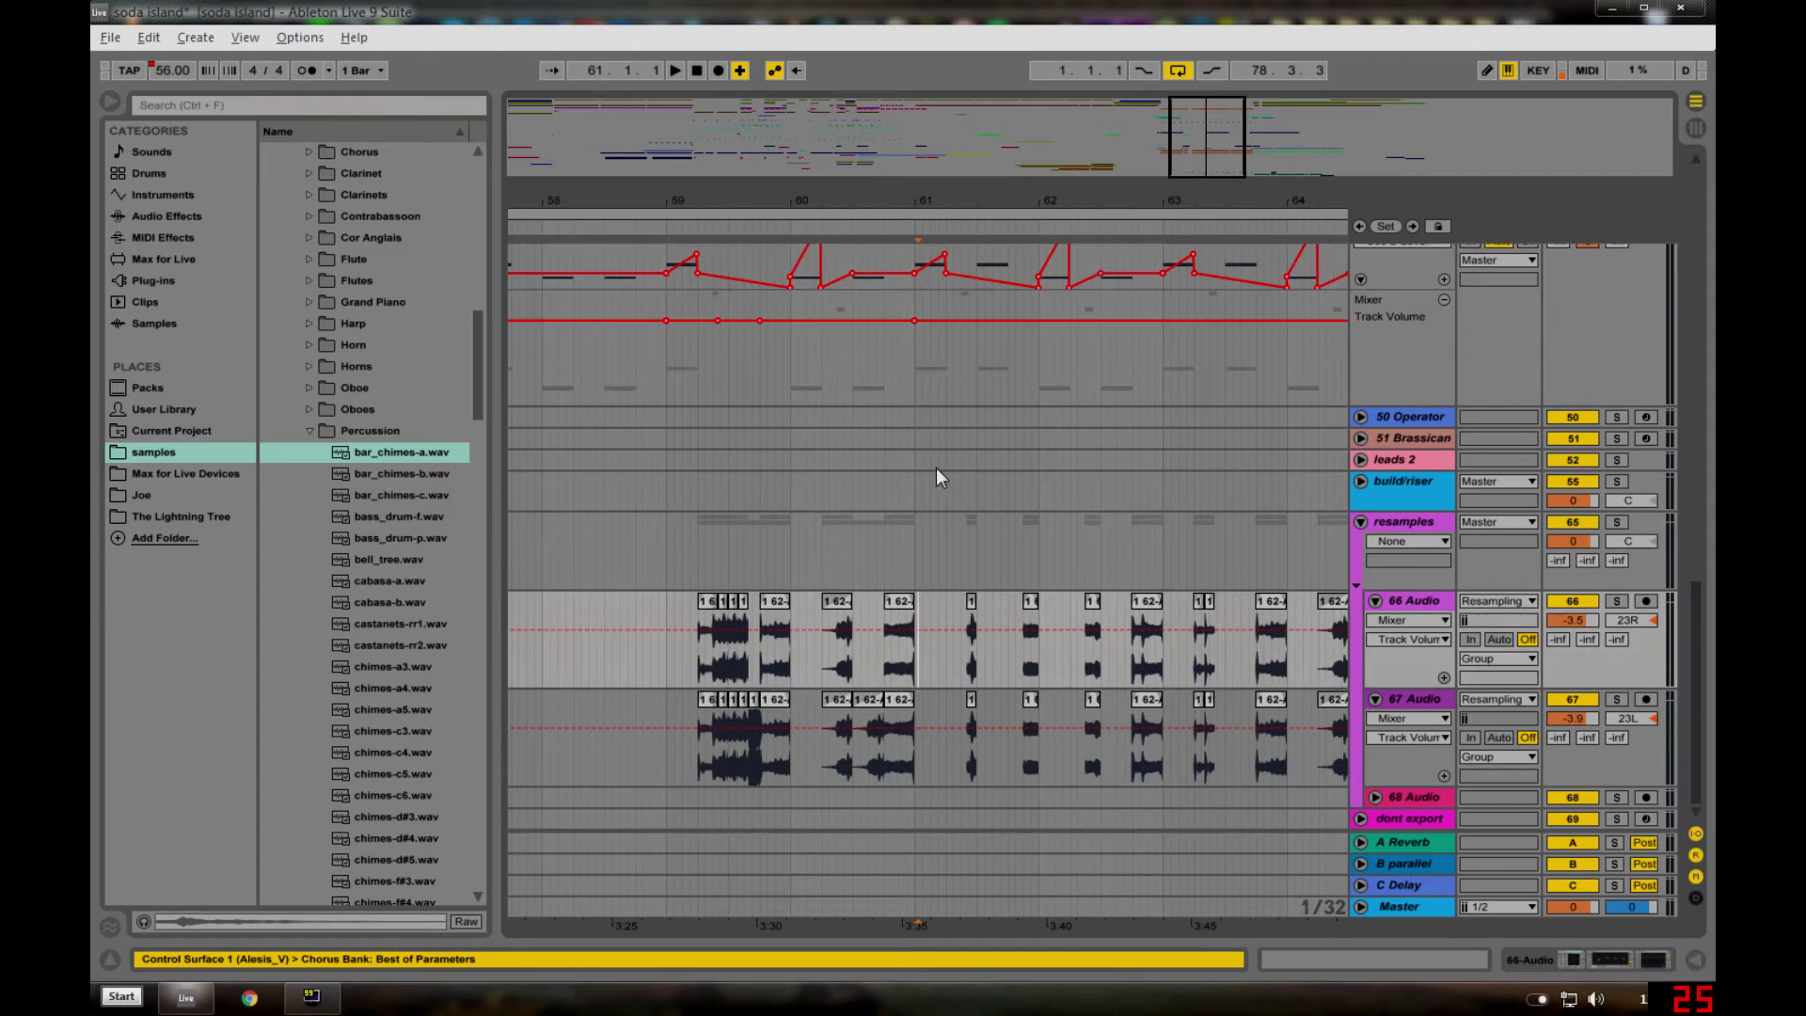
drag(961, 188, 955, 275)
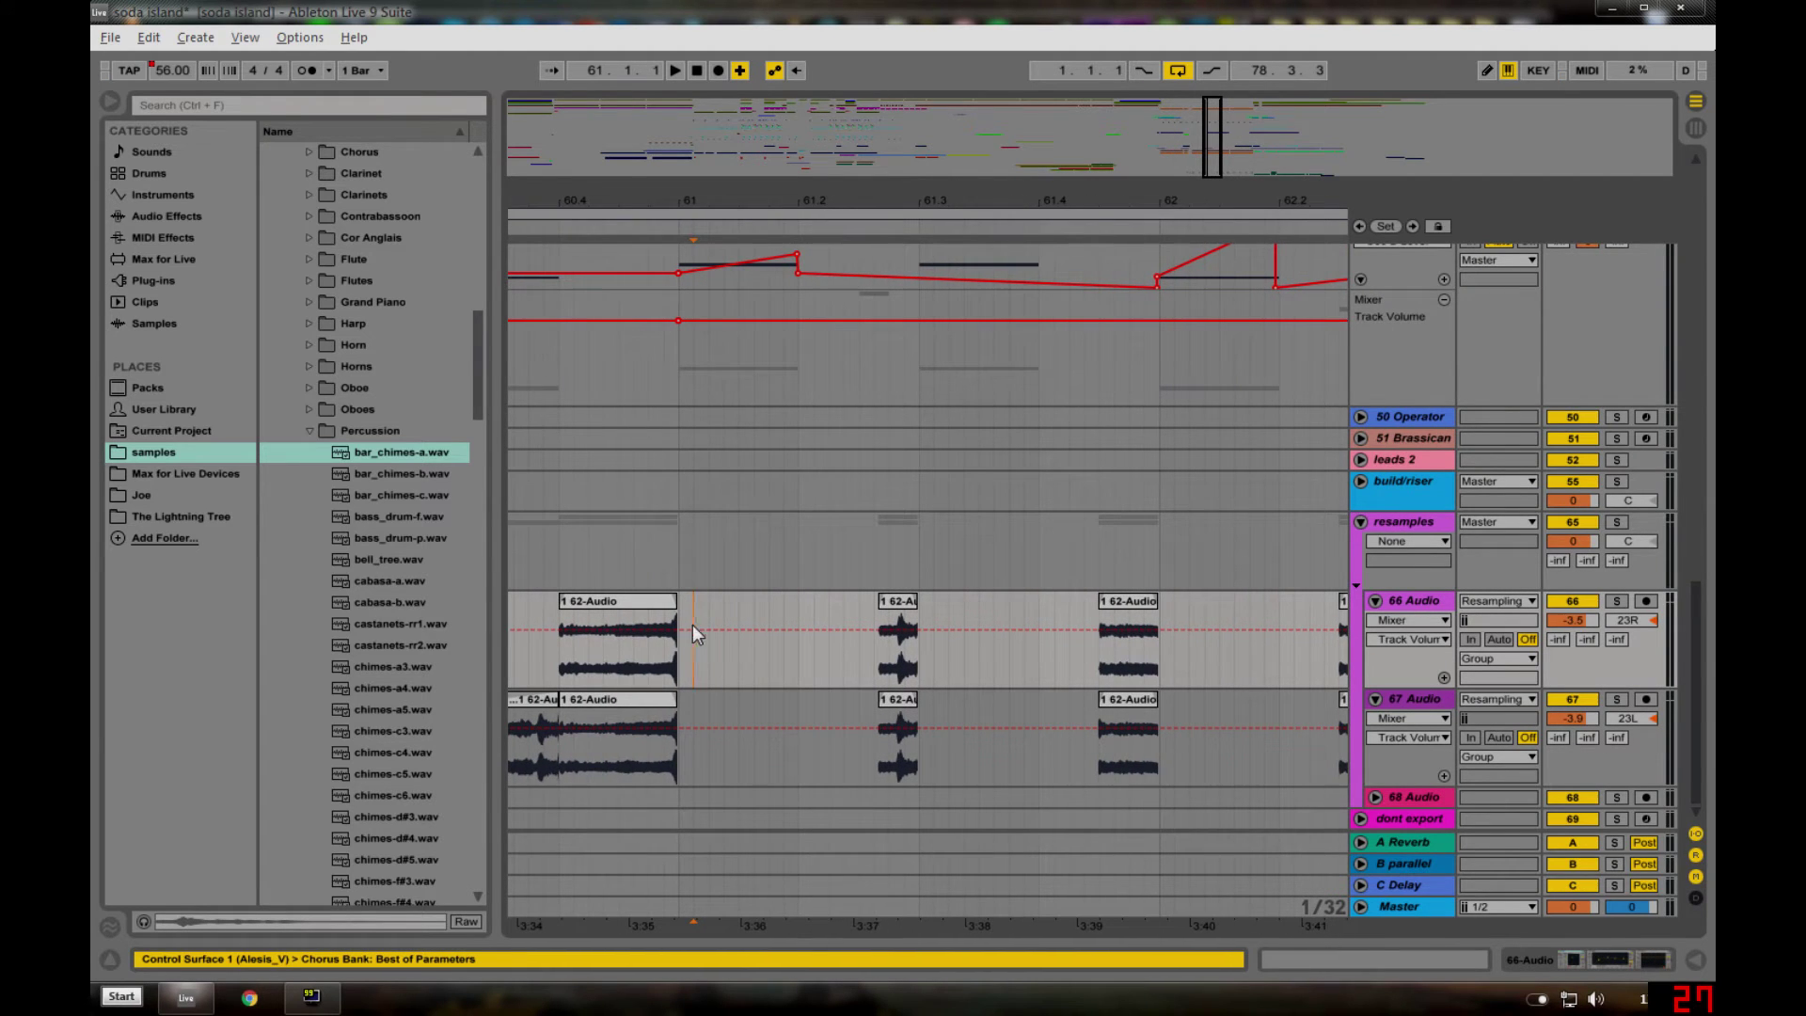
key(space)
click(1616, 522)
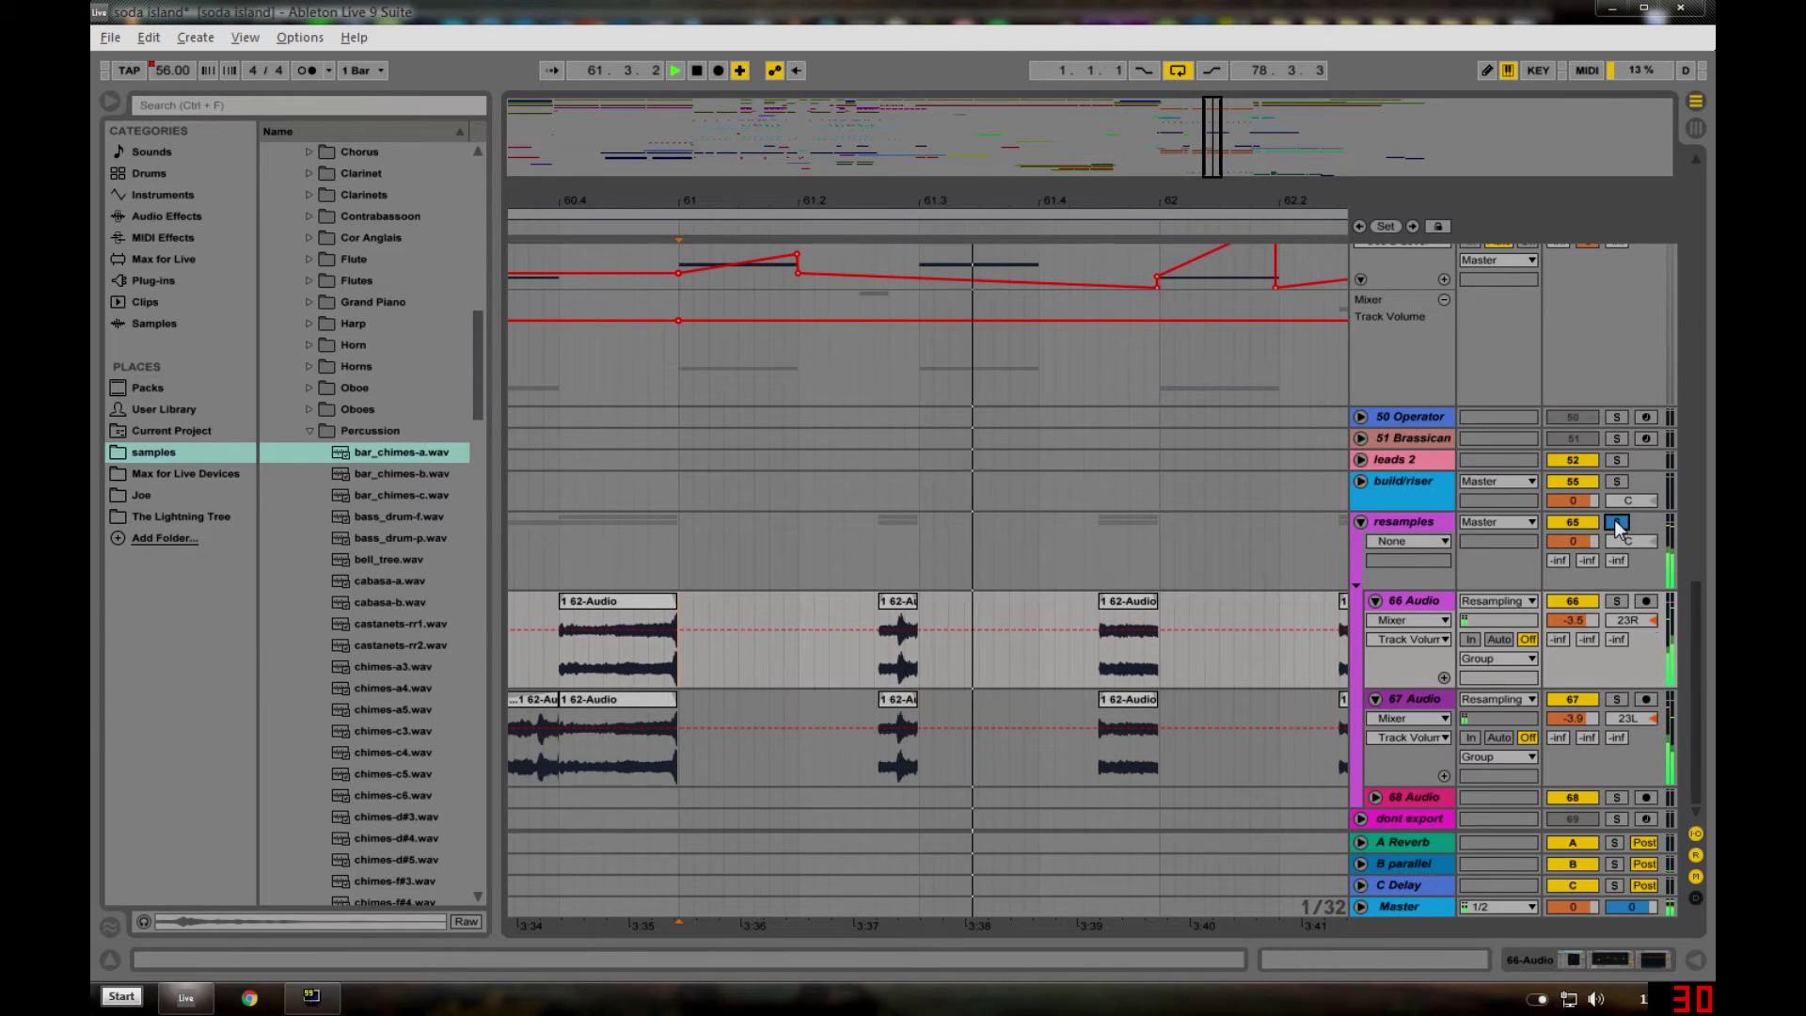
click(1617, 522)
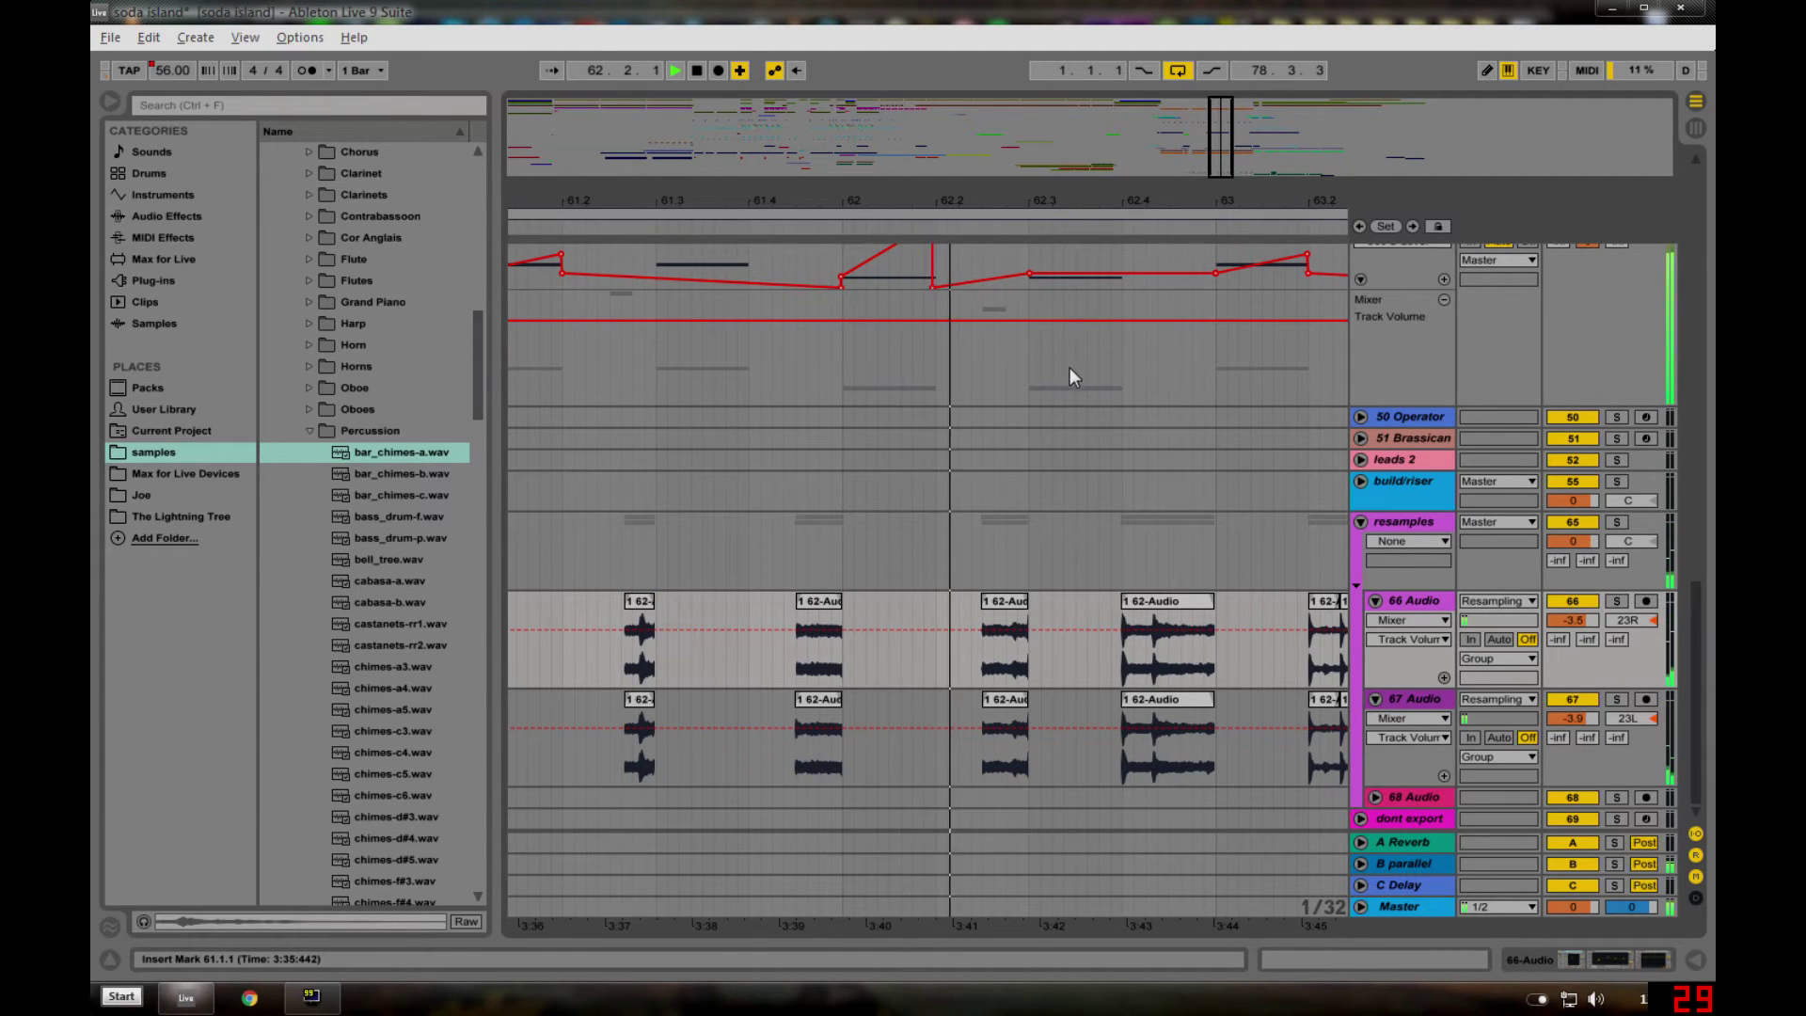
key(space)
- Select the 66 Audio clip at 62.3.4, show the track's Chorus, EQ Eight and Compressor devices, and hide them again
drag(884, 209, 928, 210)
drag(1079, 208, 940, 211)
click(1106, 621)
drag(1211, 207, 1110, 263)
click(1467, 670)
click(1618, 961)
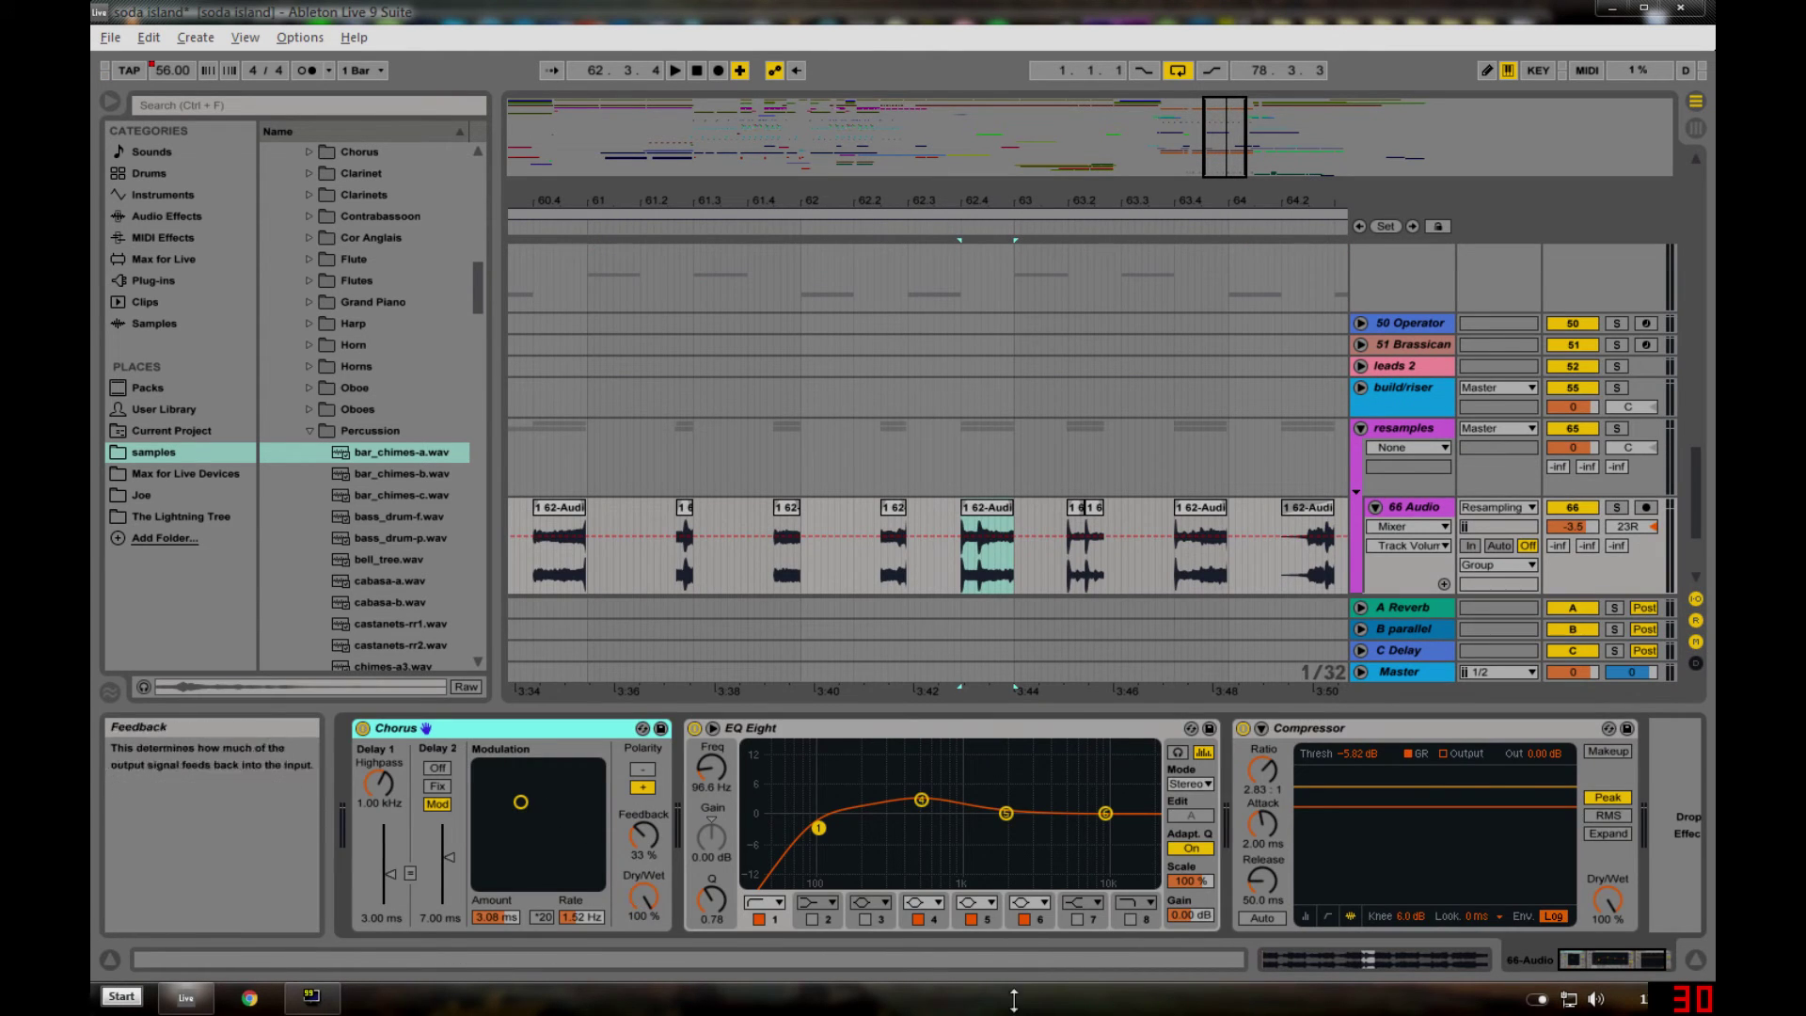
click(1702, 970)
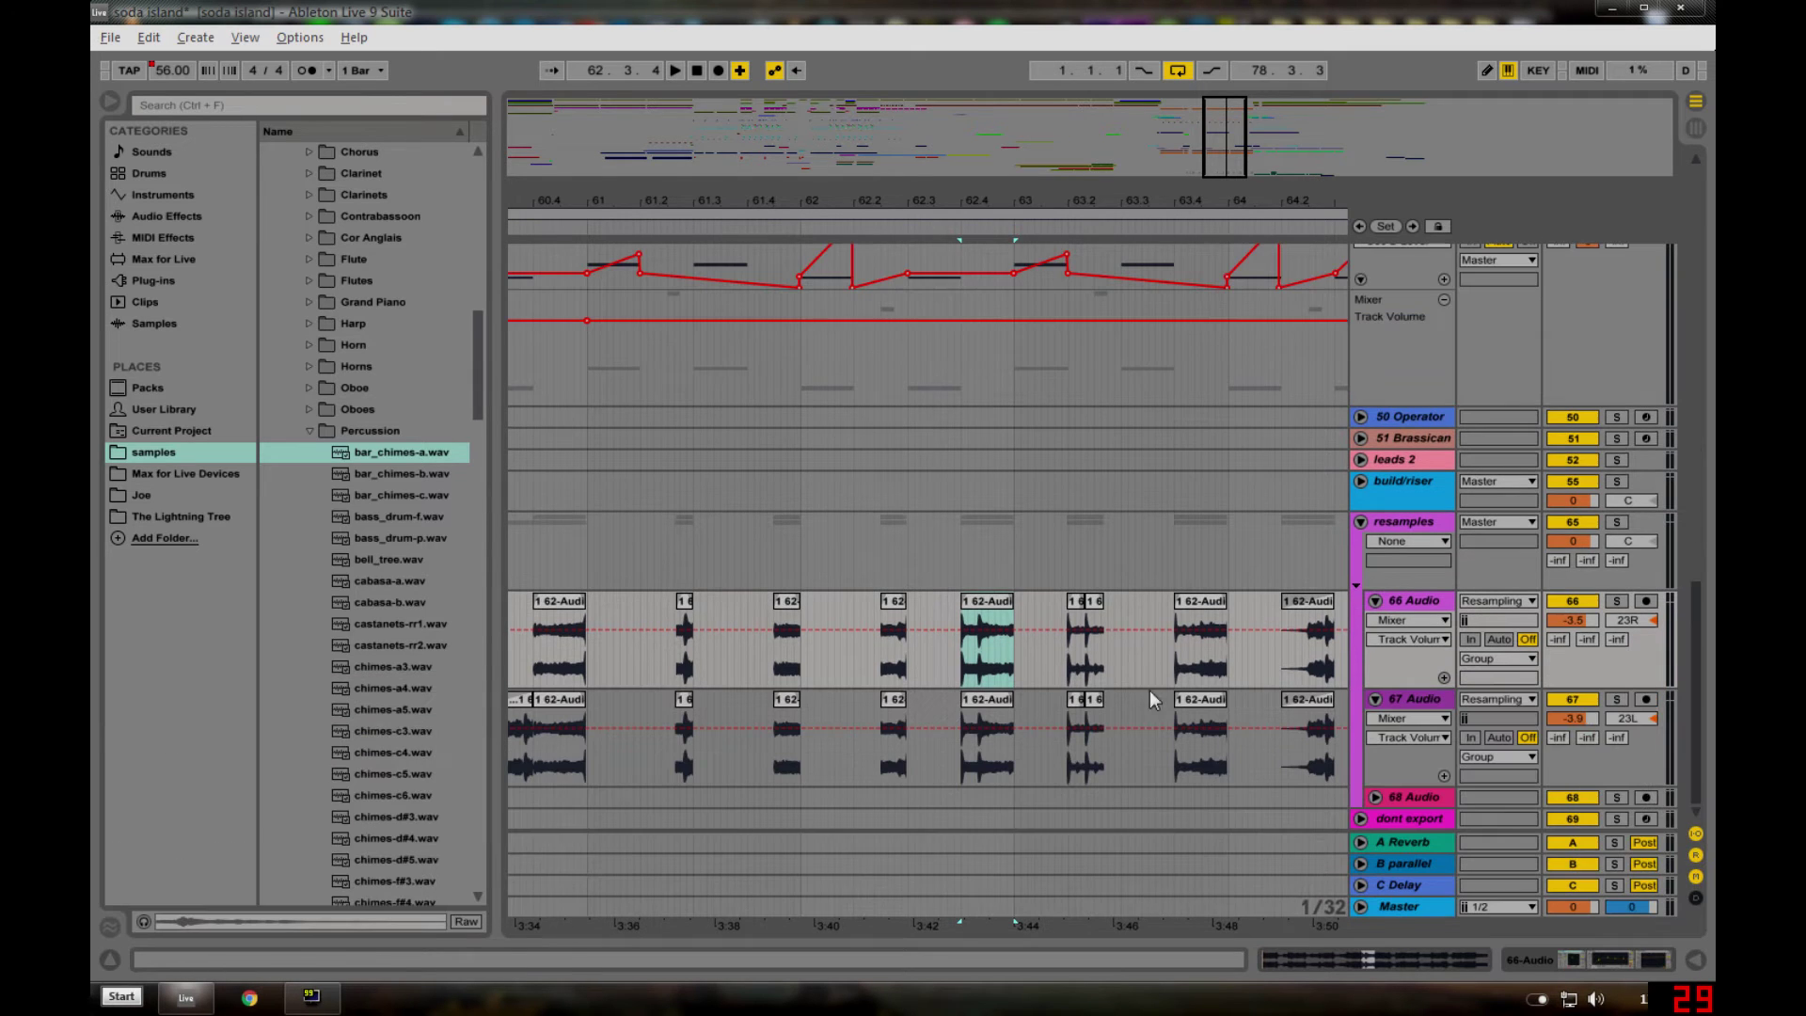
- Play from the selected 66 Audio clip at 62.3.4, soloing the resamples group briefly and unsoloing it again
key(space)
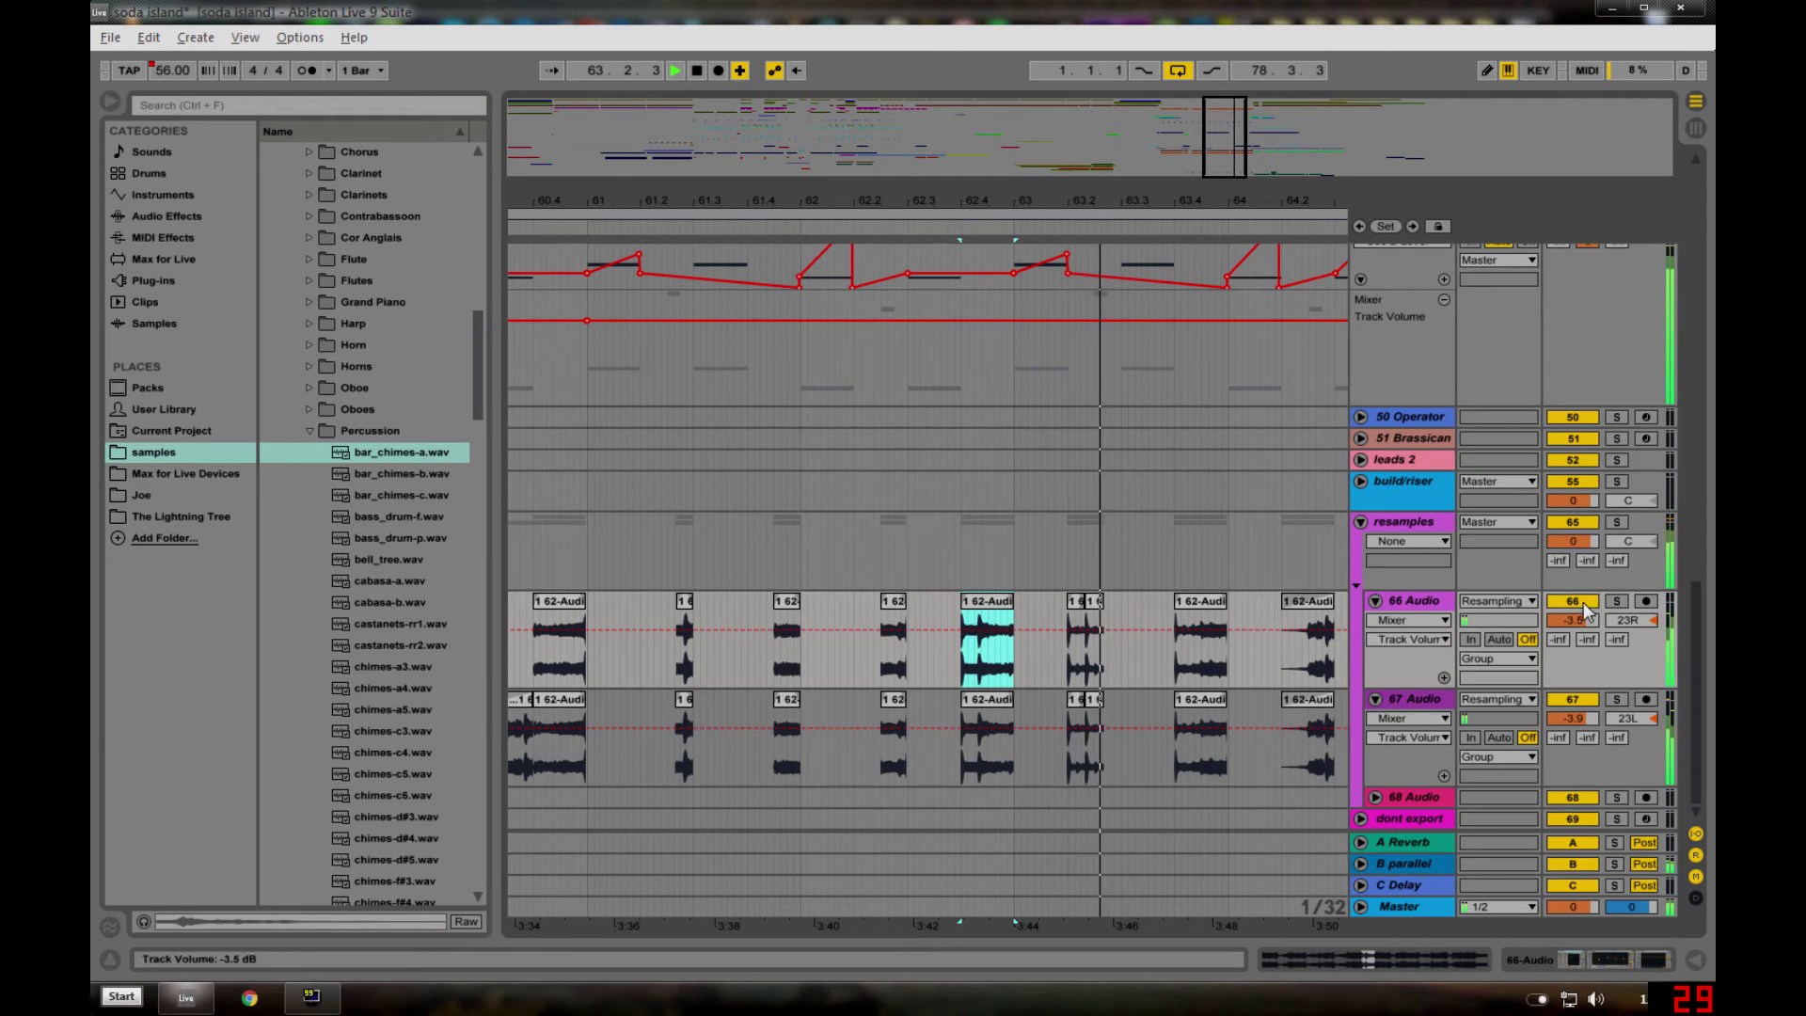
click(1616, 522)
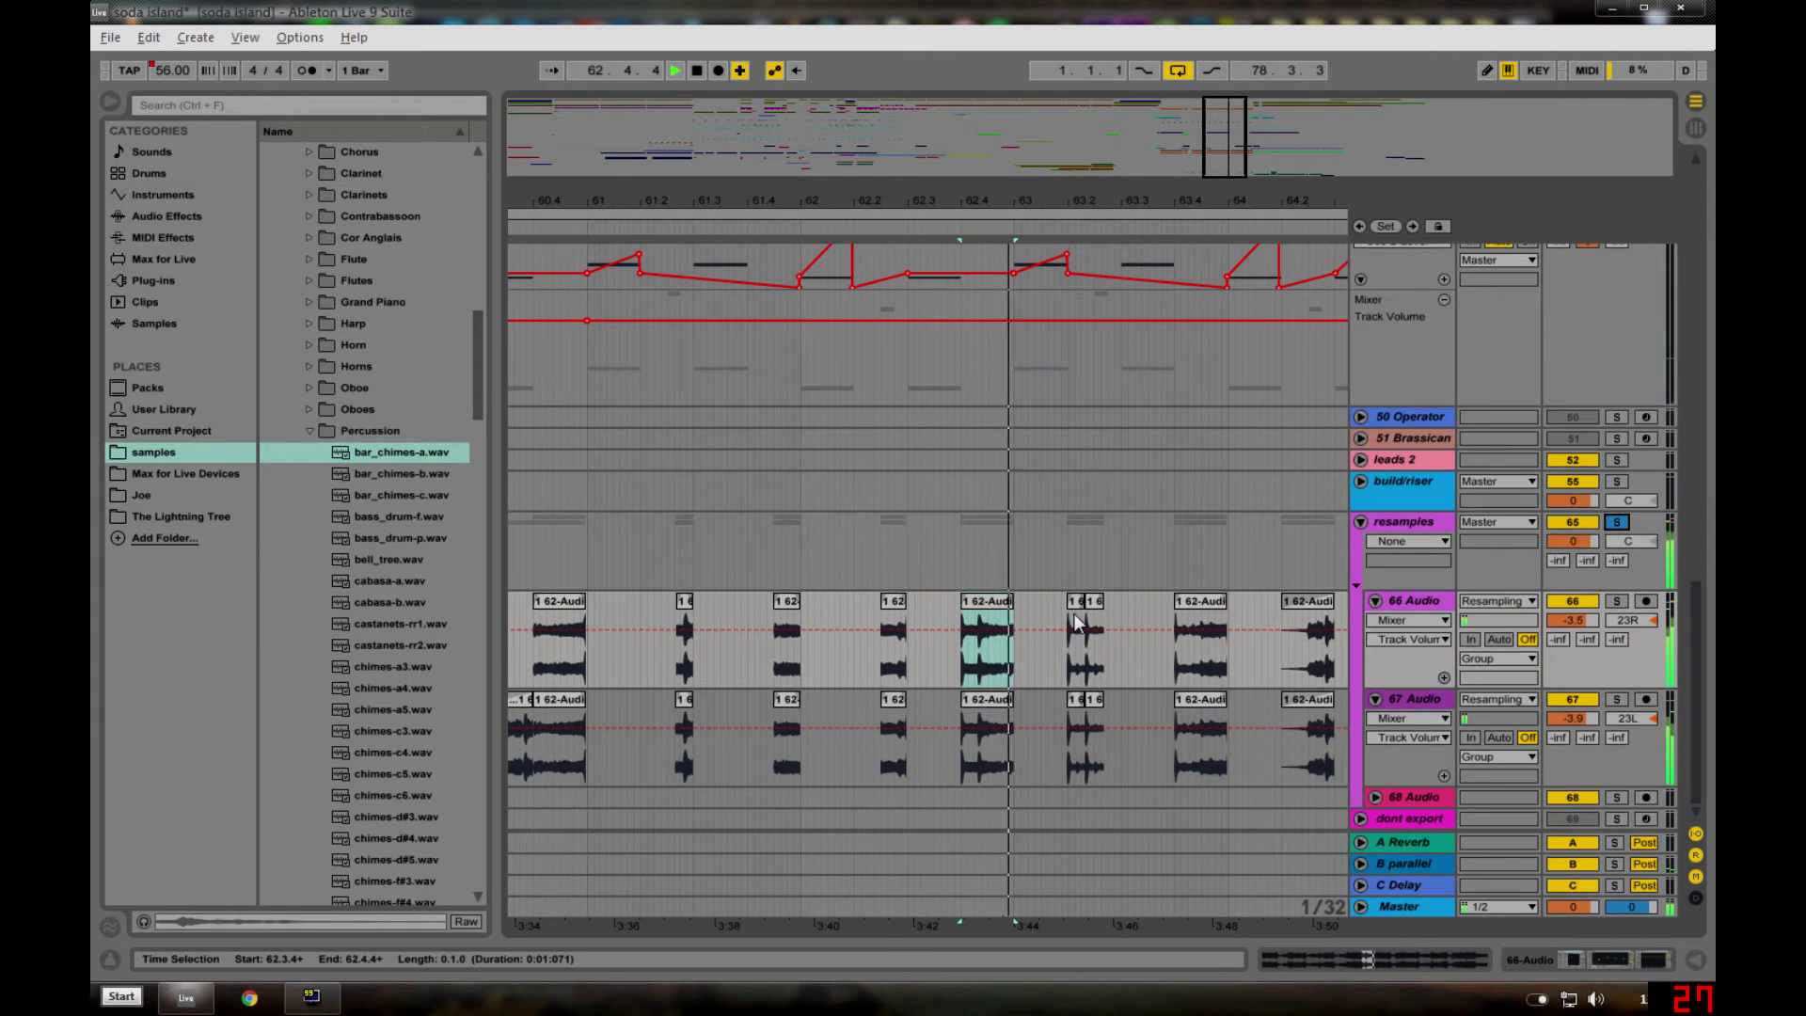
click(1616, 522)
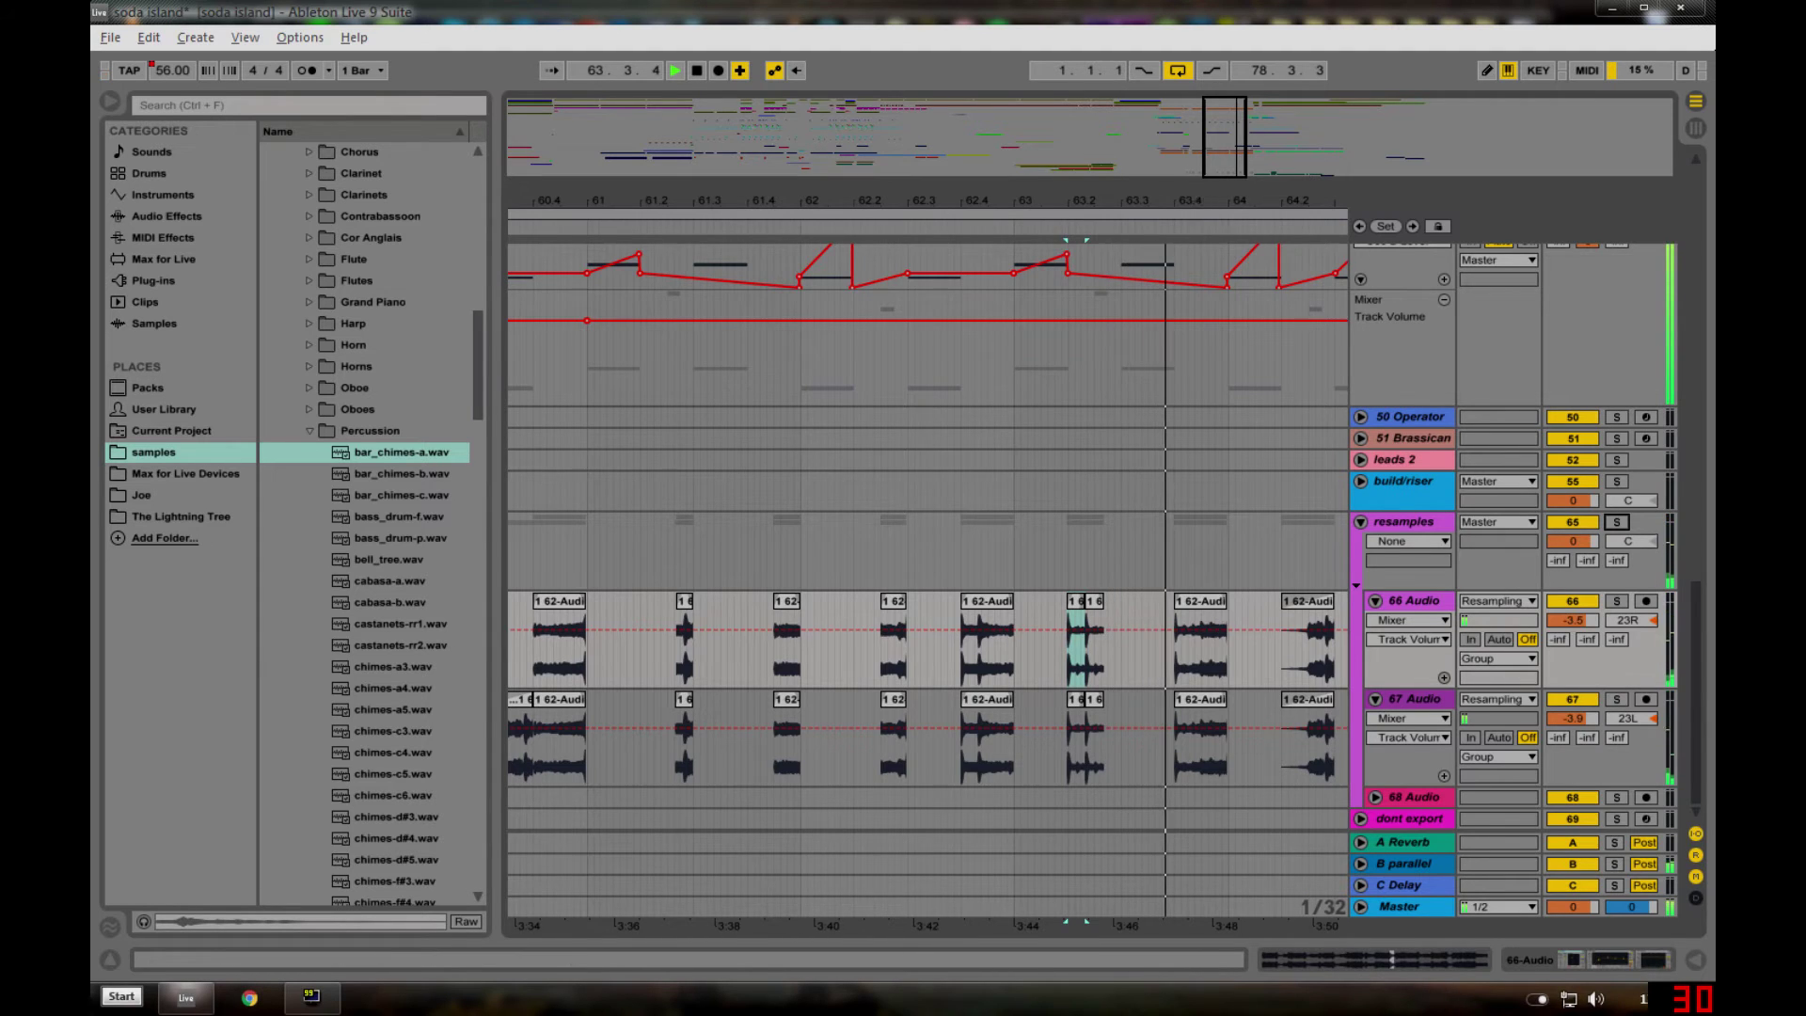
- Stop playback and select the empty span from 52.4.4 to 58.1.2 across the 51 Brassican, leads 2 and build/riser tracks
drag(1218, 208, 912, 212)
key(space)
scroll(1709, 856, up, 1)
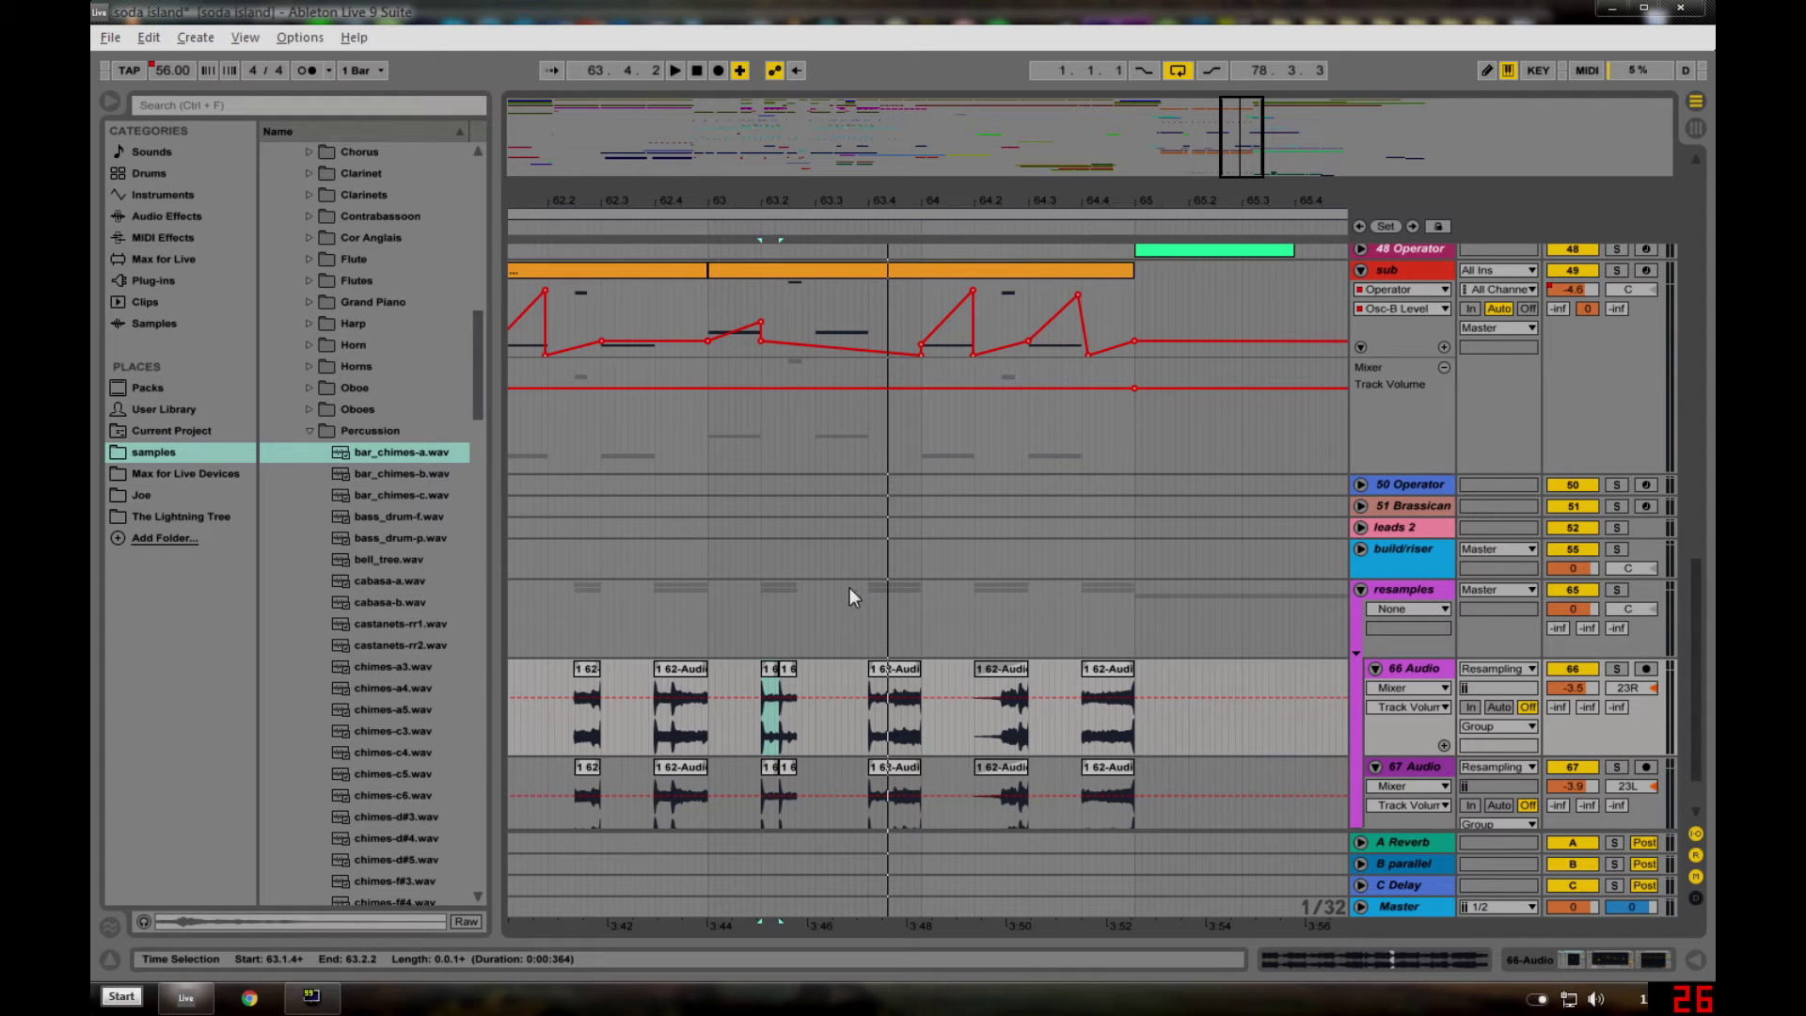
key(minus)
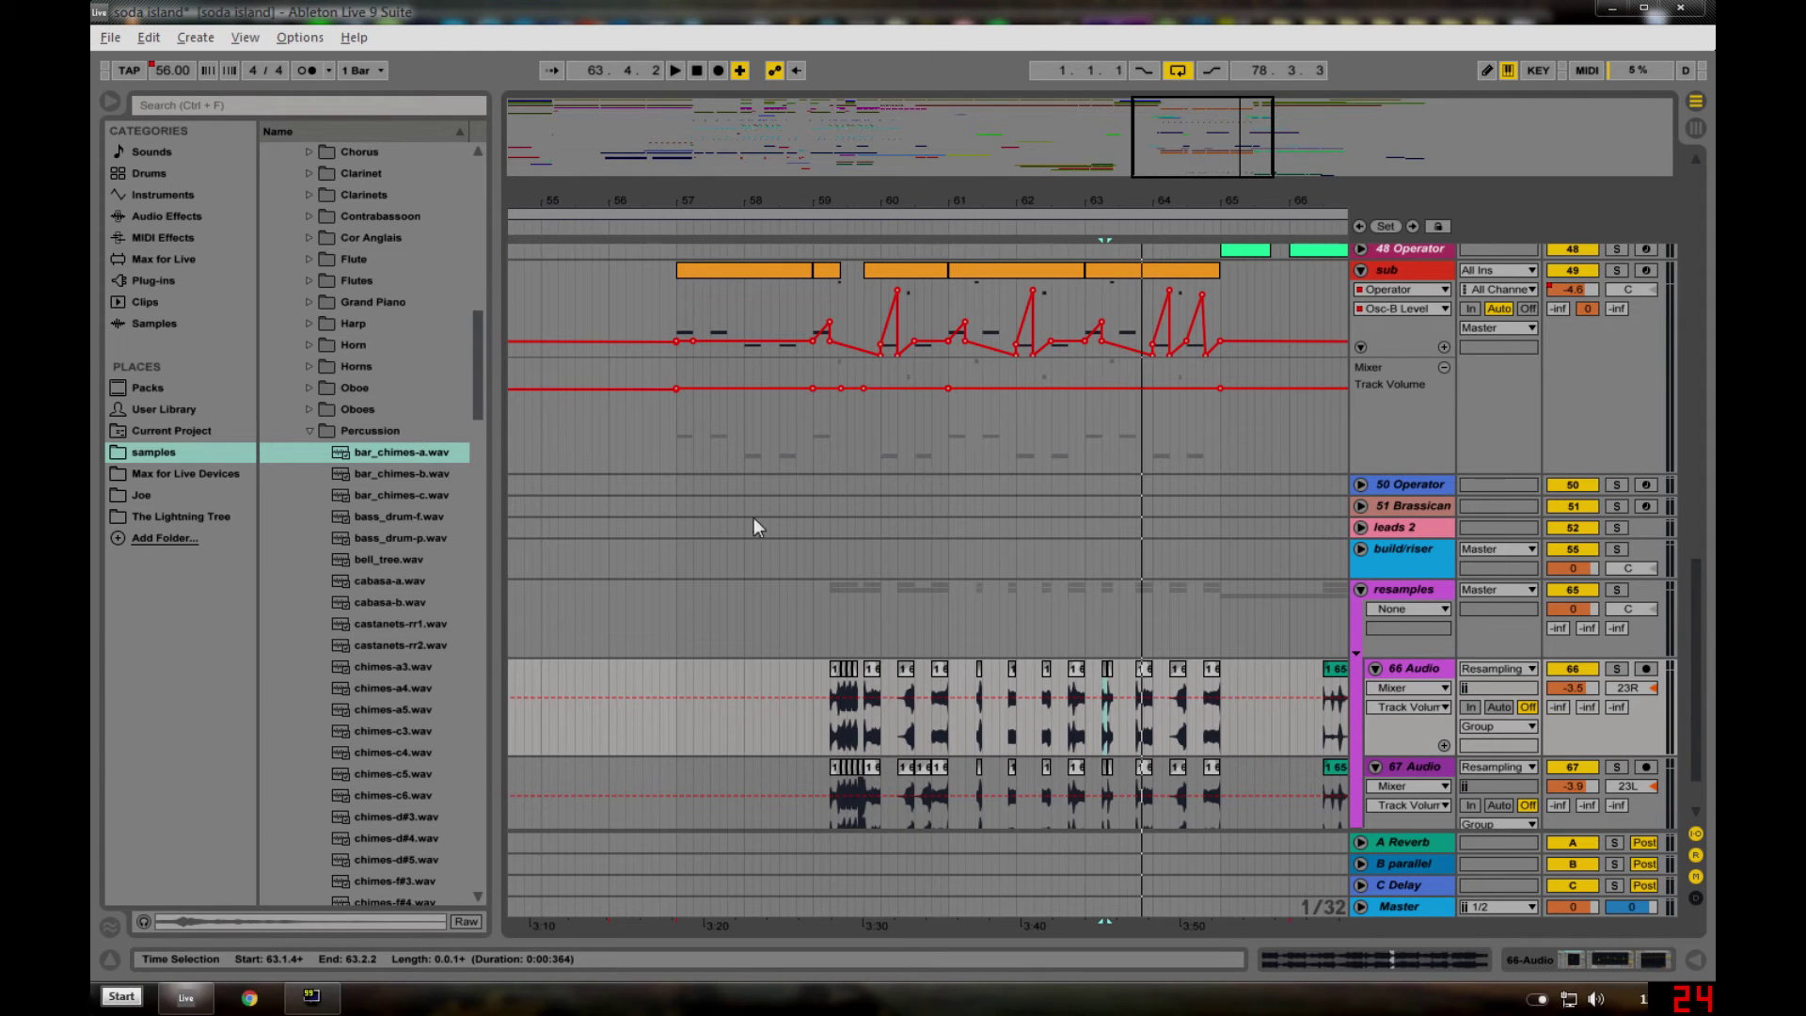
drag(642, 202, 725, 208)
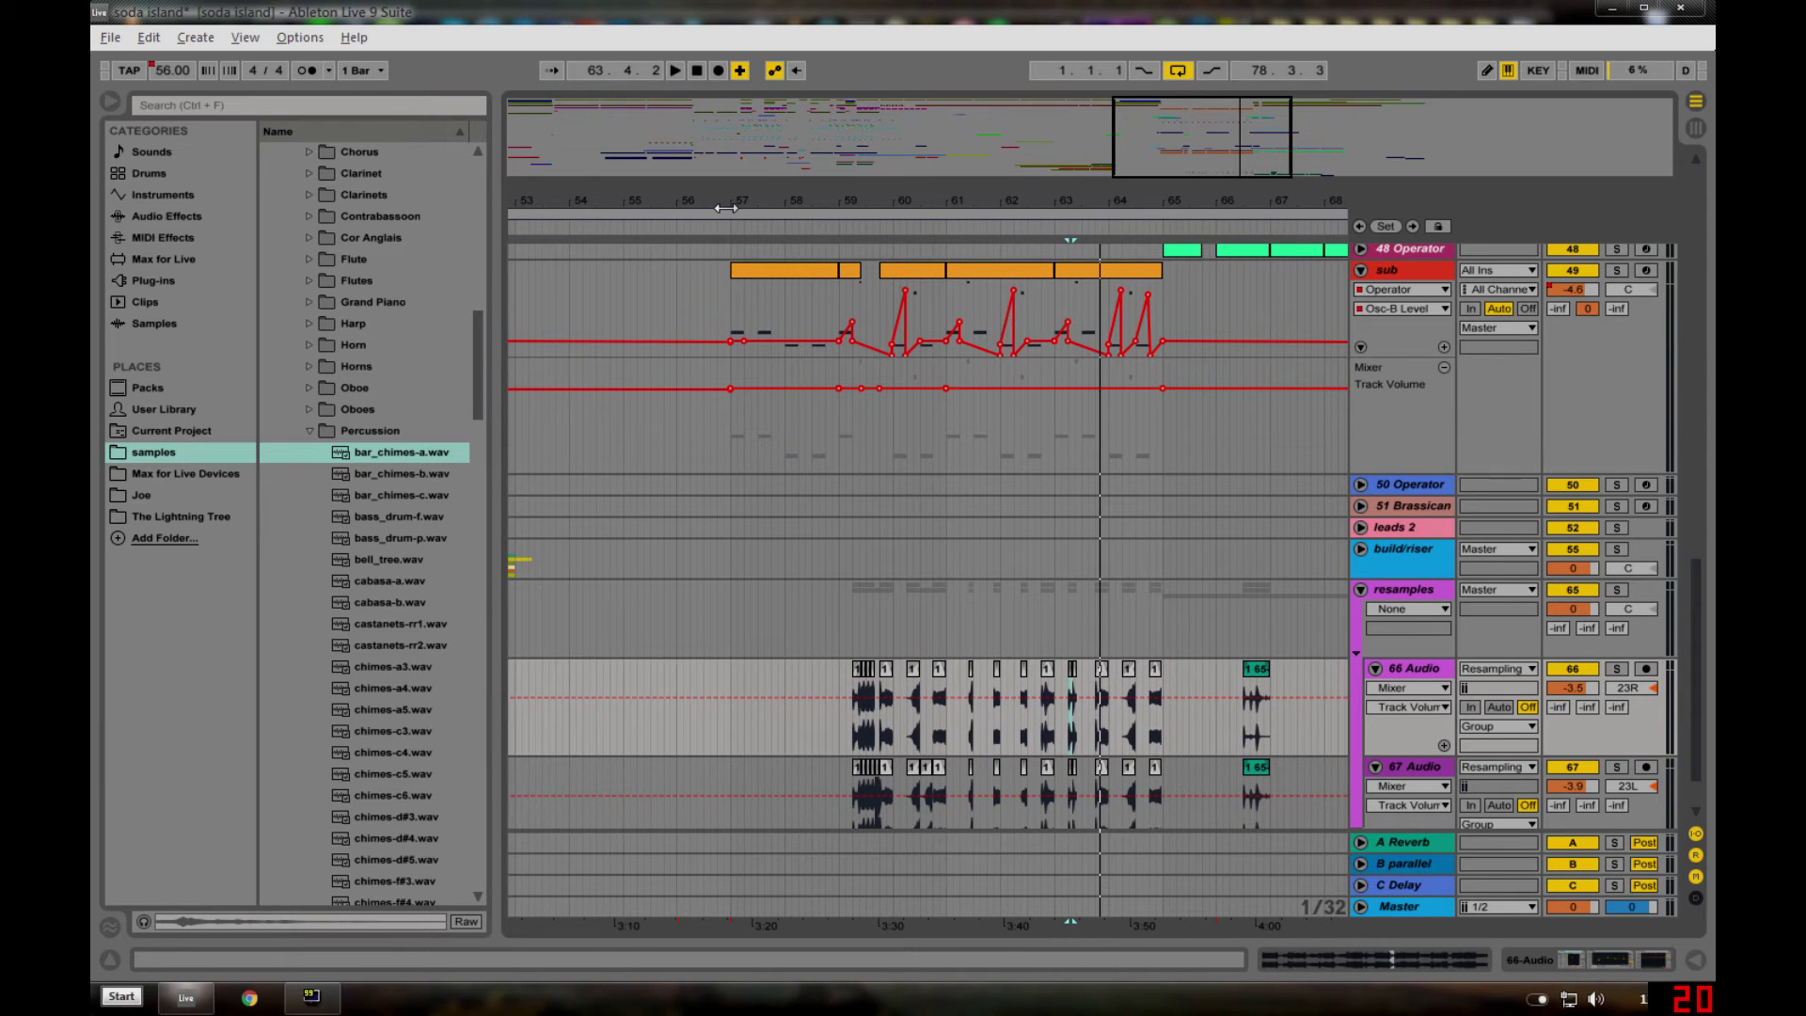
drag(948, 182, 912, 515)
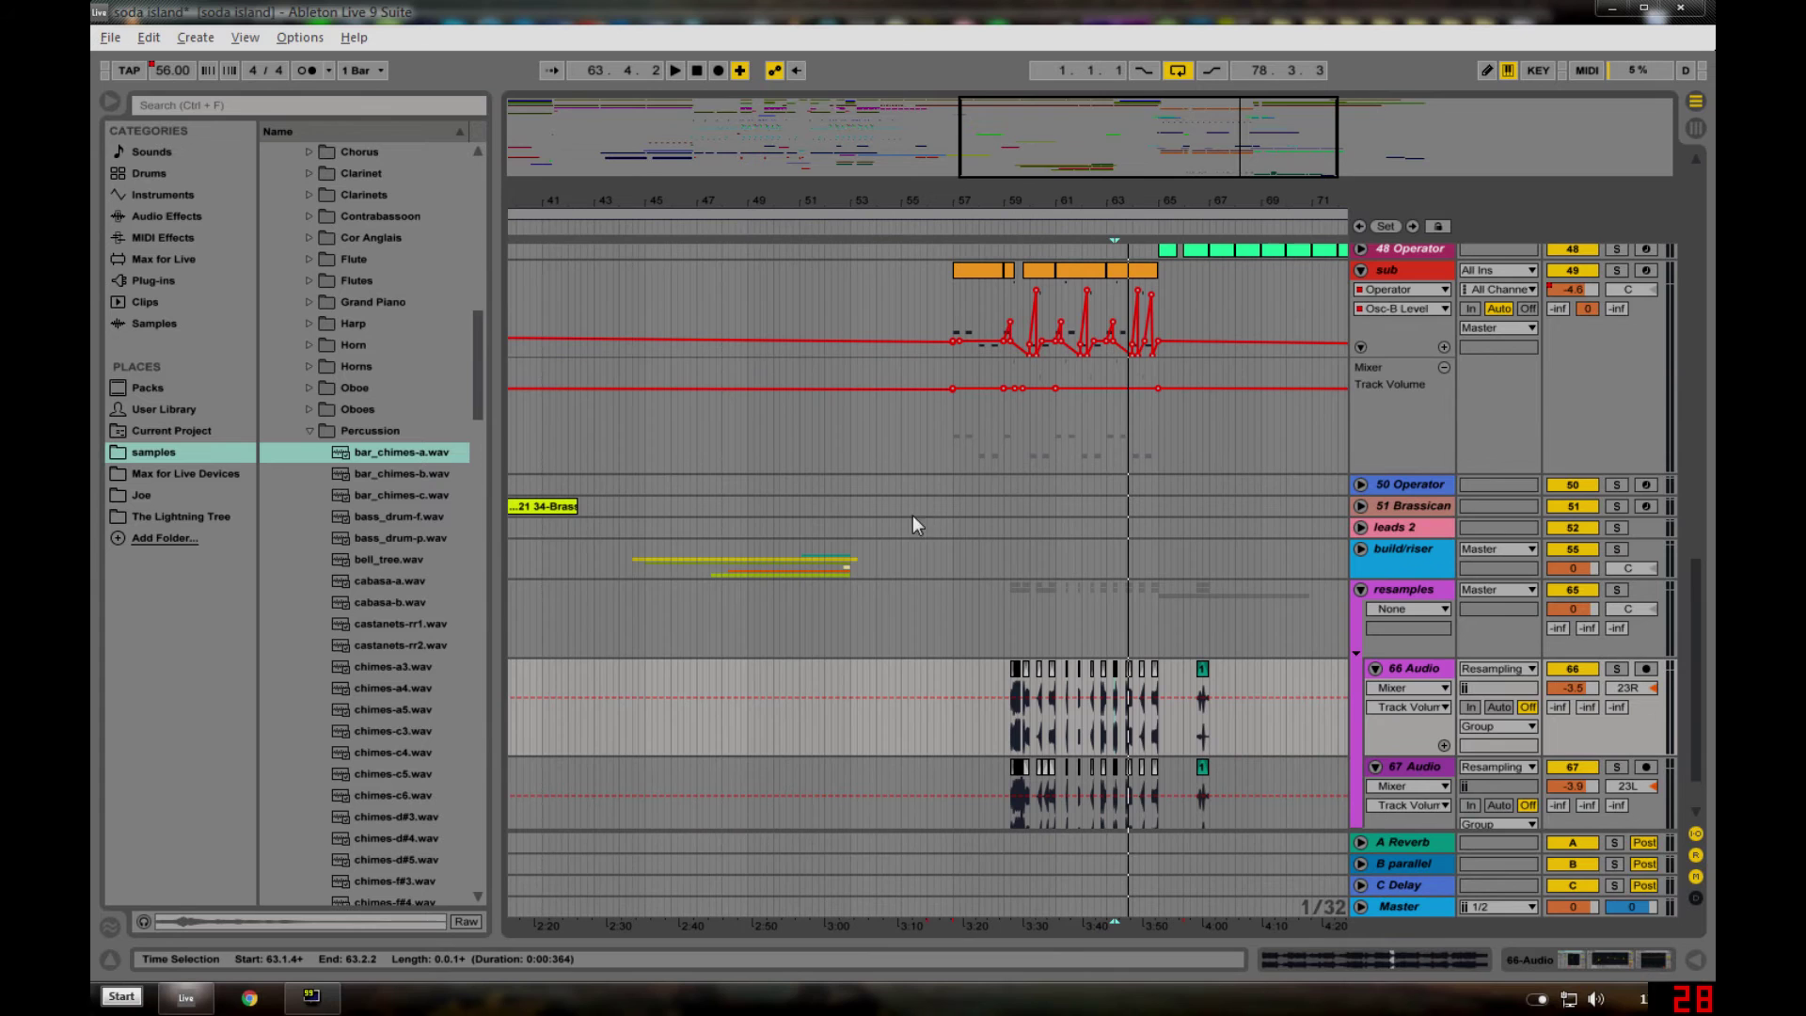
click(845, 524)
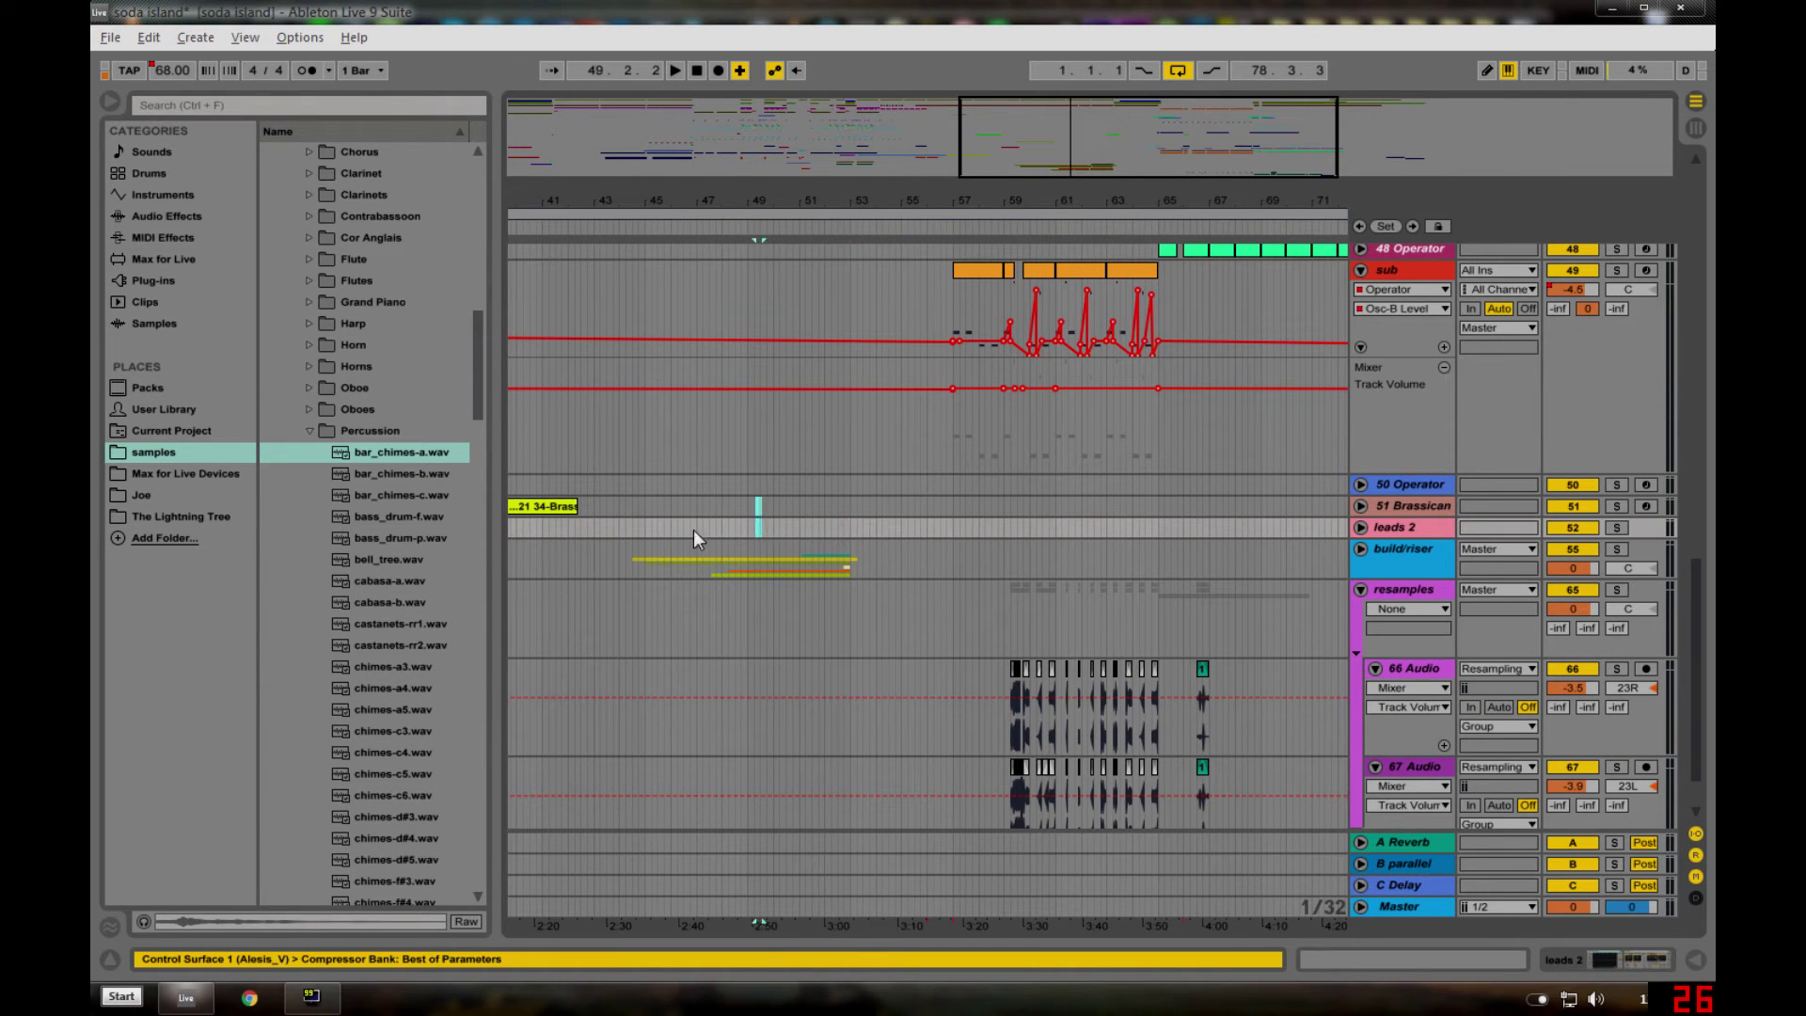
mouse_move(647, 529)
mouse_down()
mouse_move(818, 512)
mouse_move(980, 579)
mouse_up()
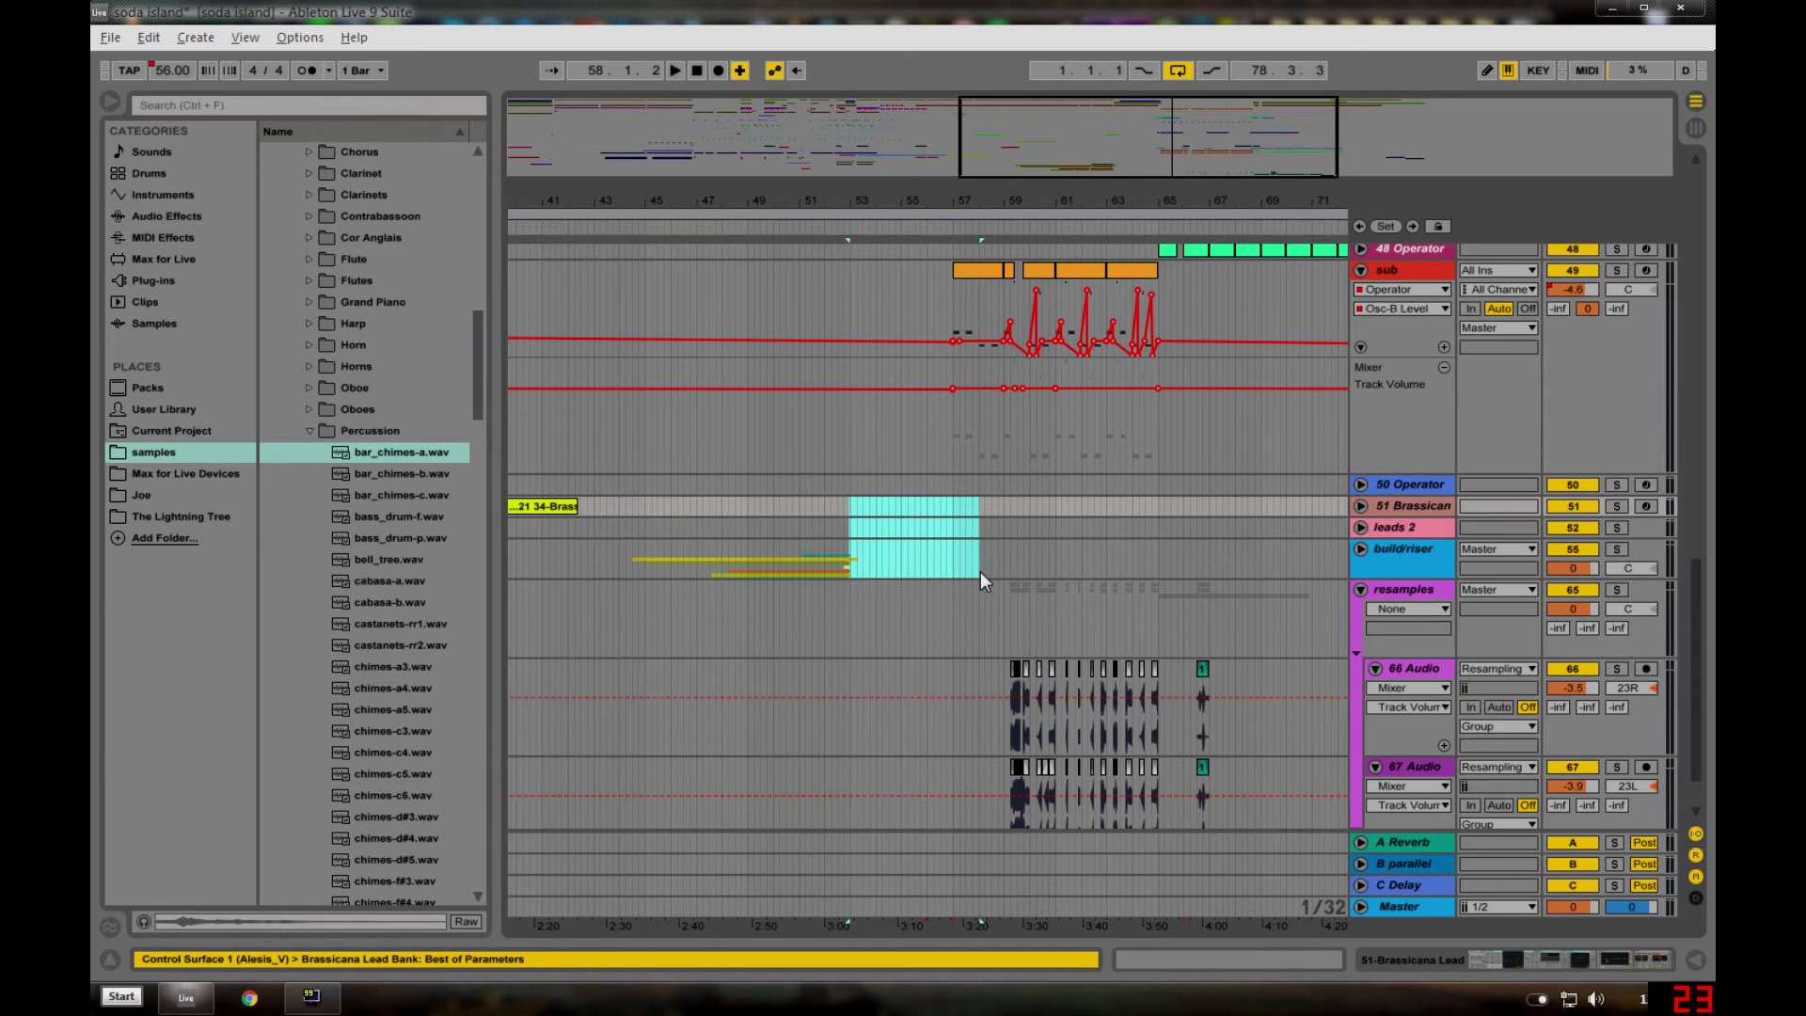
click(951, 551)
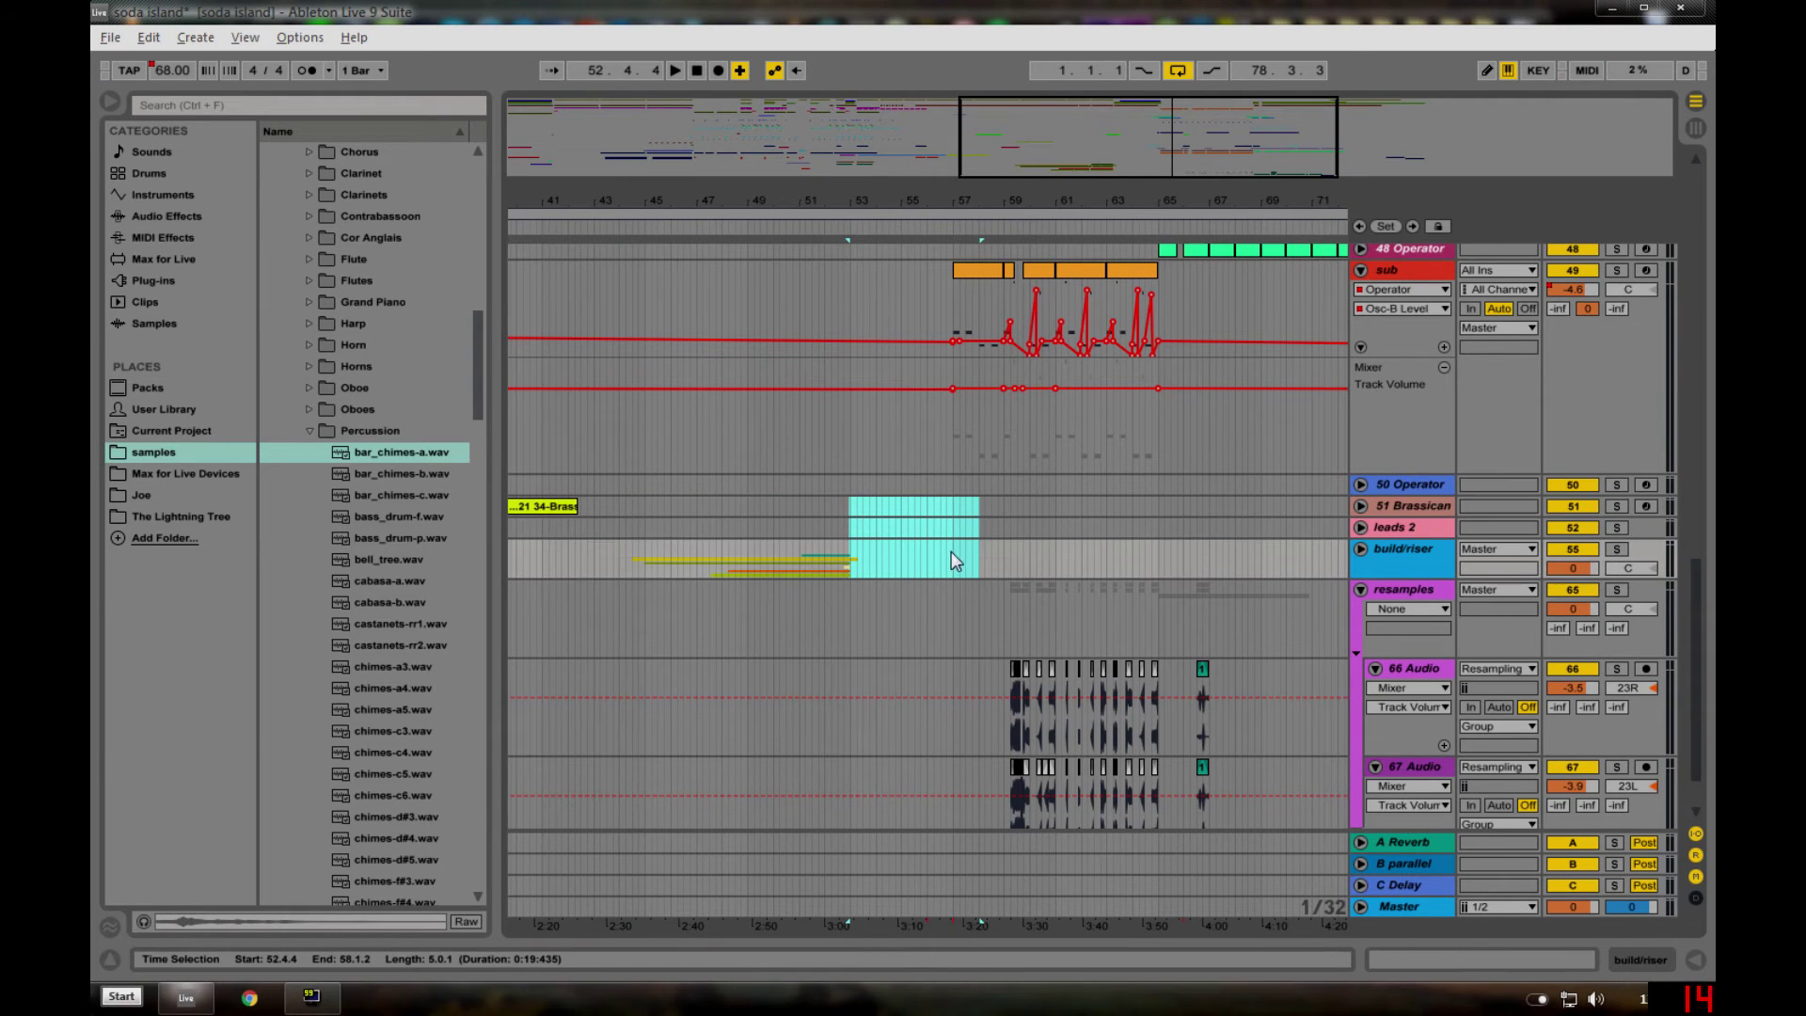
click(848, 521)
- Select 56.3.1 to 65.1.1 on the leads 2 and build/riser tracks, and place the insert mark at 56.4.4
drag(968, 197, 911, 479)
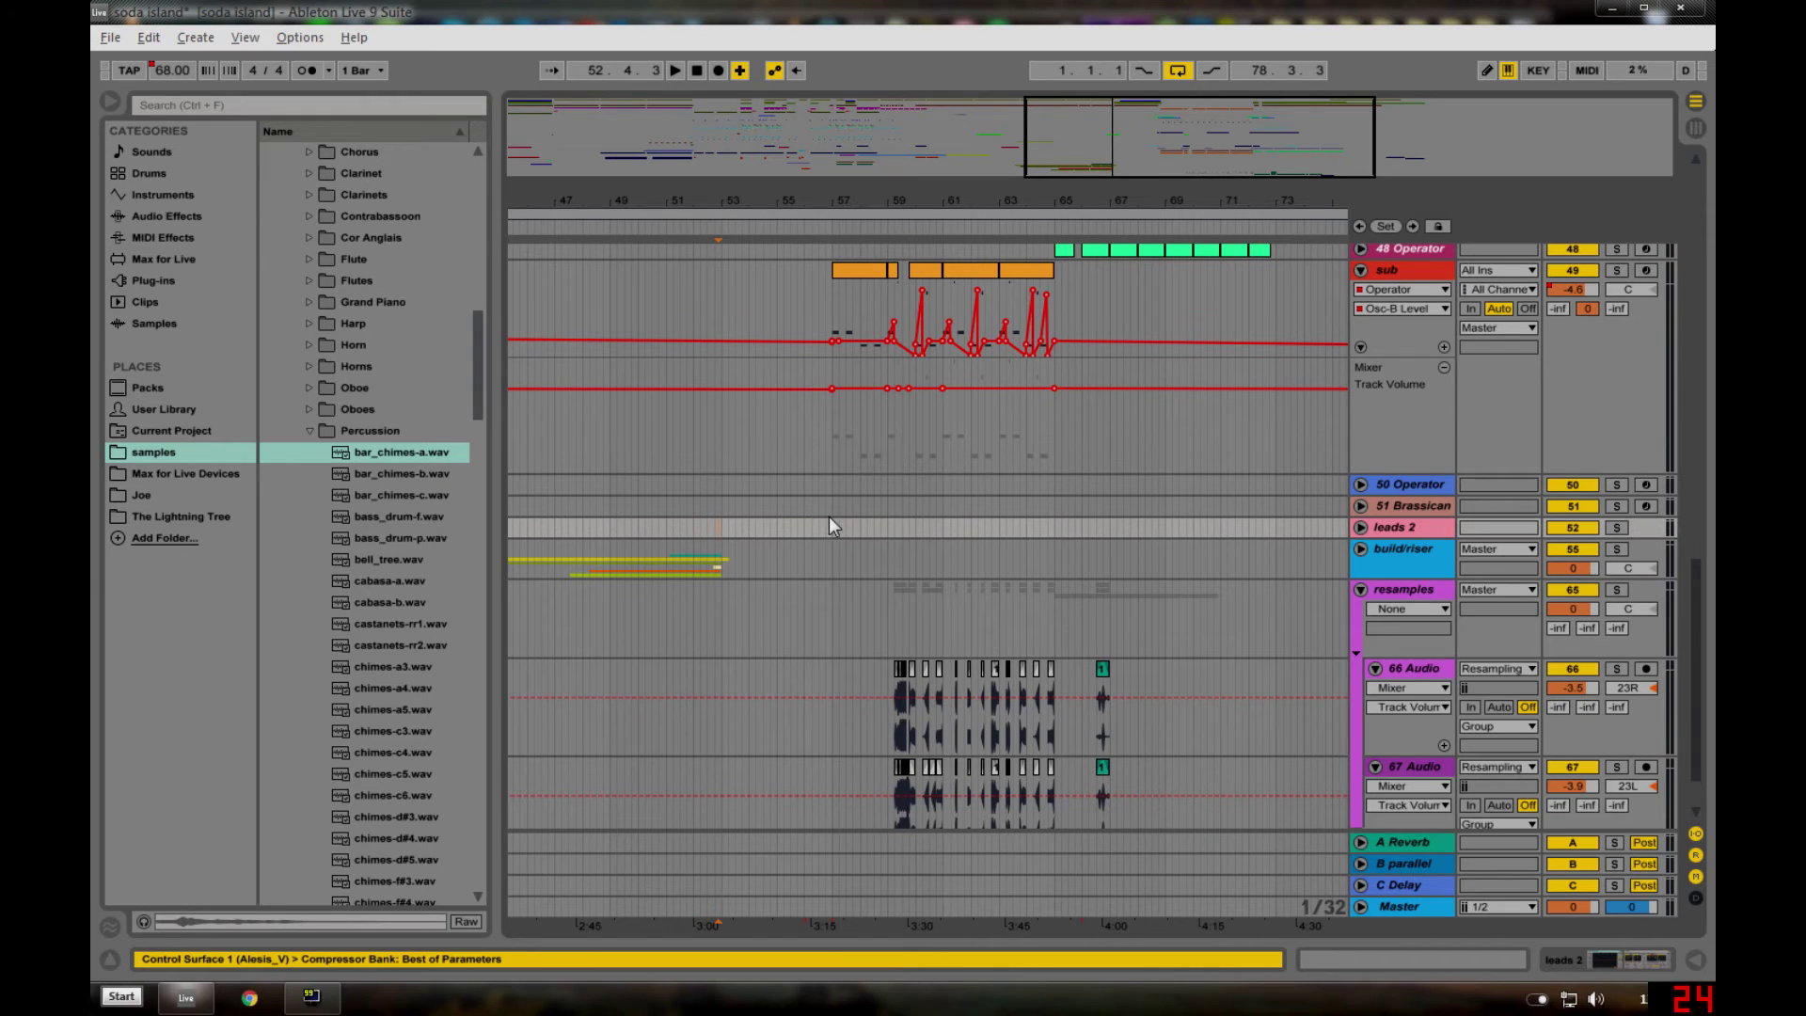
drag(818, 527, 1057, 546)
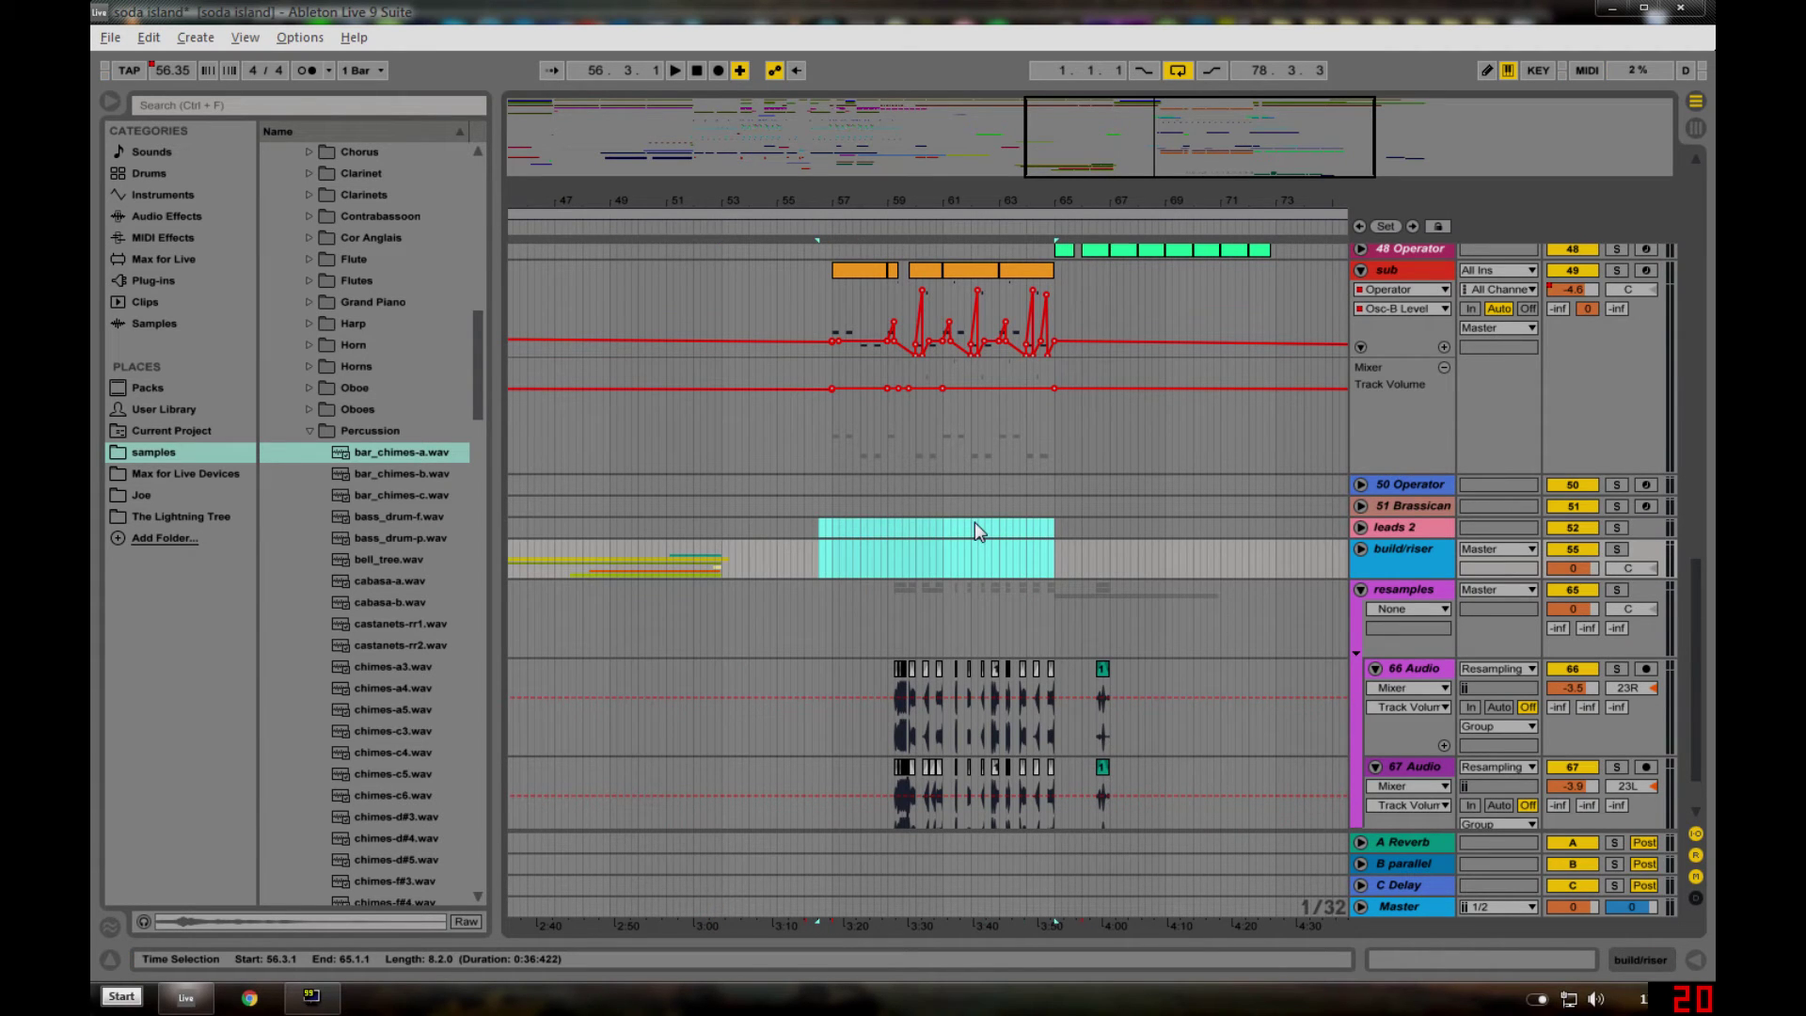
drag(1112, 203, 1113, 289)
scroll(793, 474, up, 2)
drag(694, 199, 927, 200)
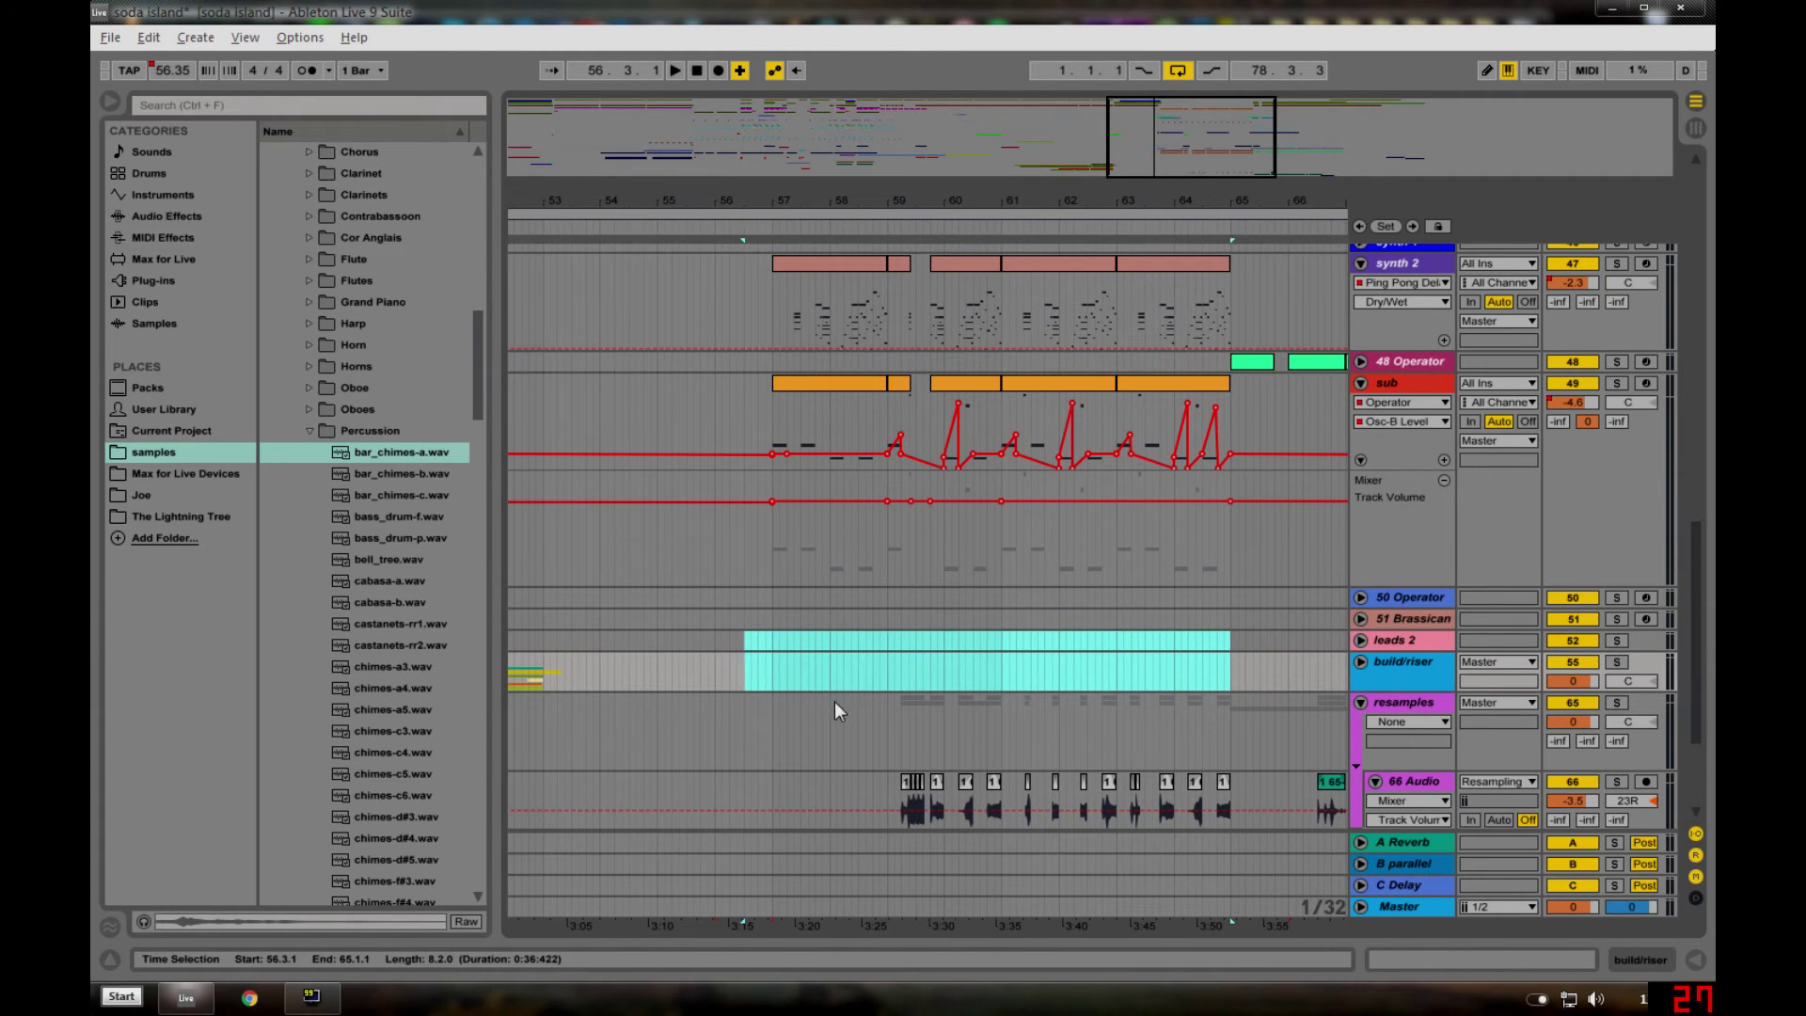
click(772, 678)
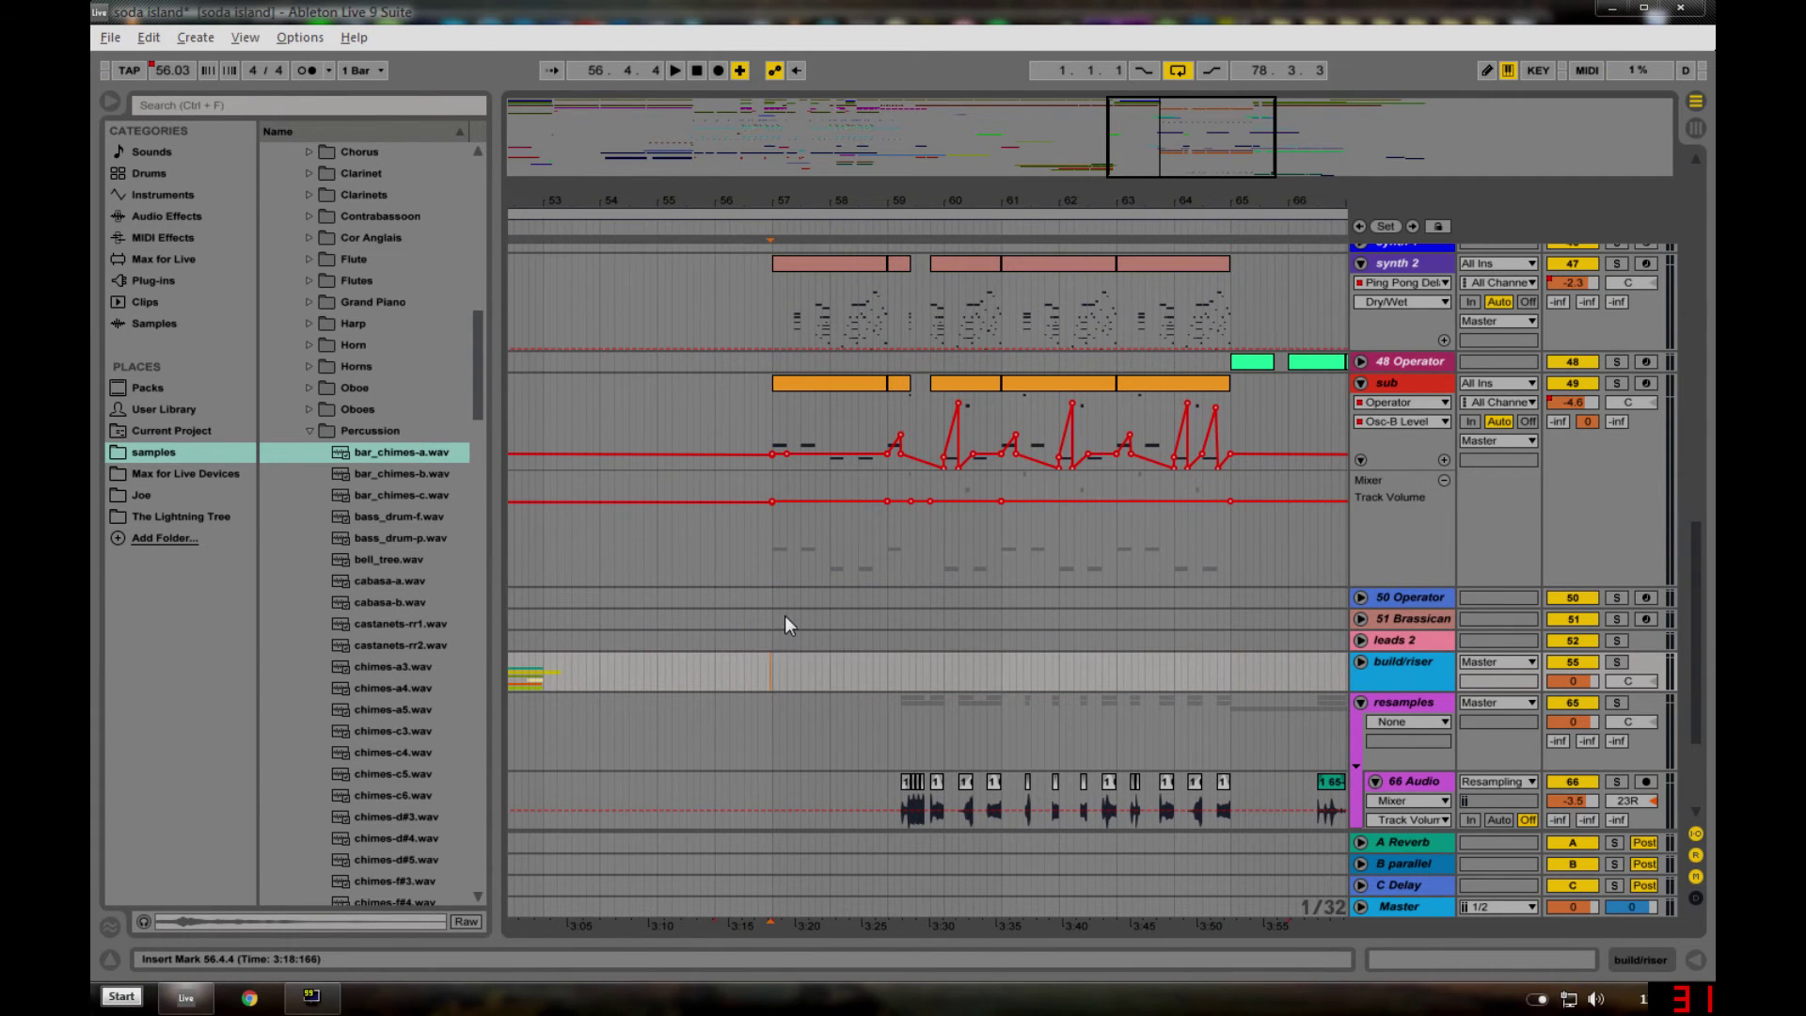
- Fold the acoustic drums track and place the insert mark at 57.1.1 on the resamples group
scroll(788, 617, up, 6)
scroll(807, 630, up, 8)
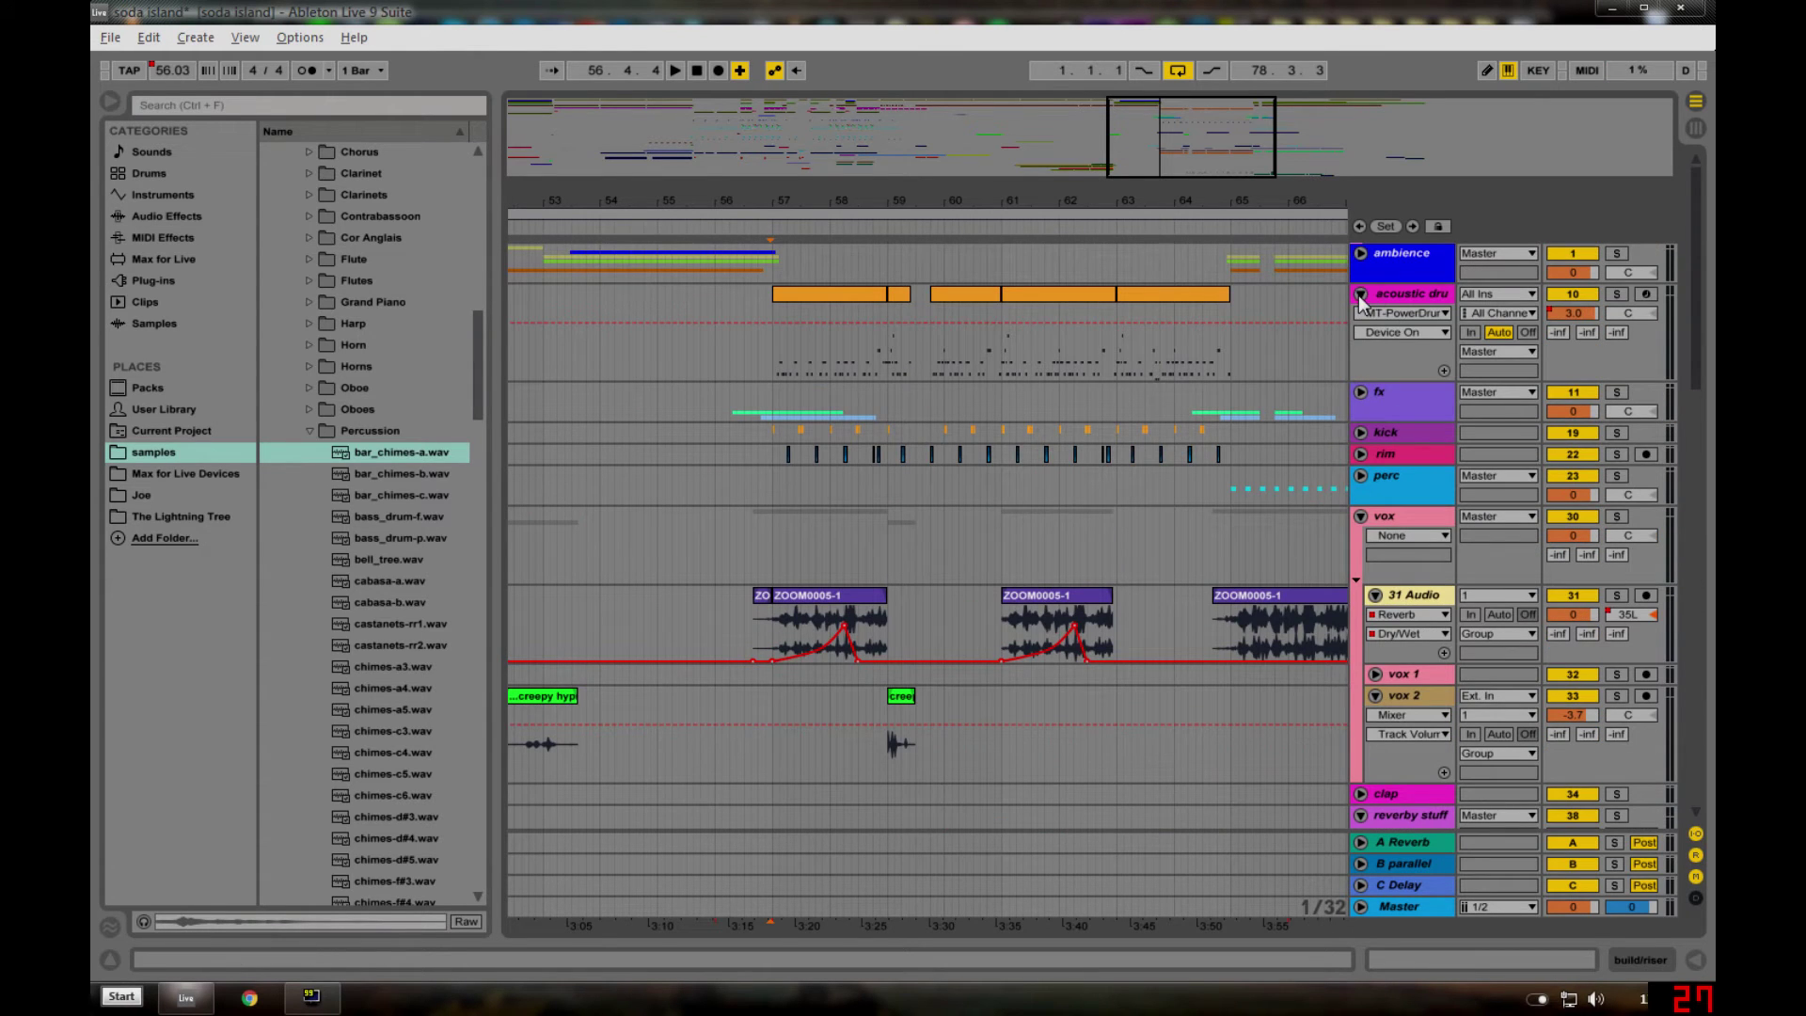
click(1360, 295)
scroll(940, 565, right, 3)
scroll(1008, 561, down, 10)
scroll(978, 564, down, 1)
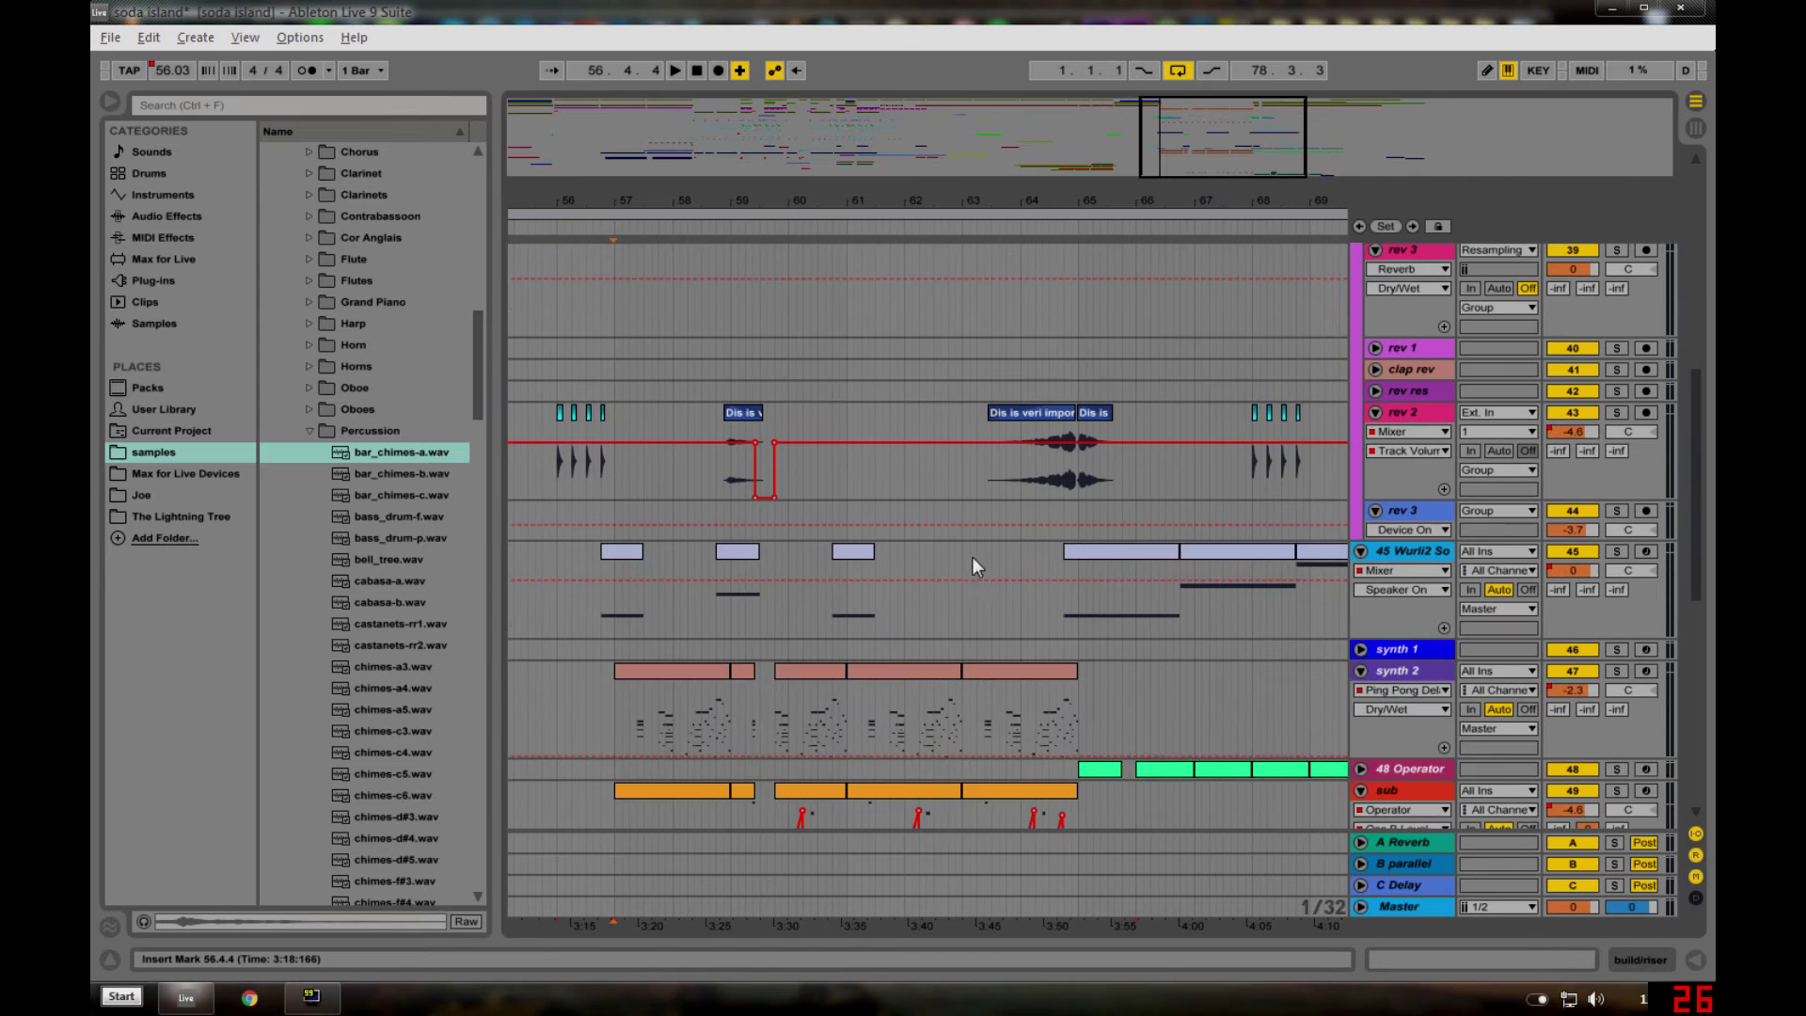
scroll(1215, 517, down, 15)
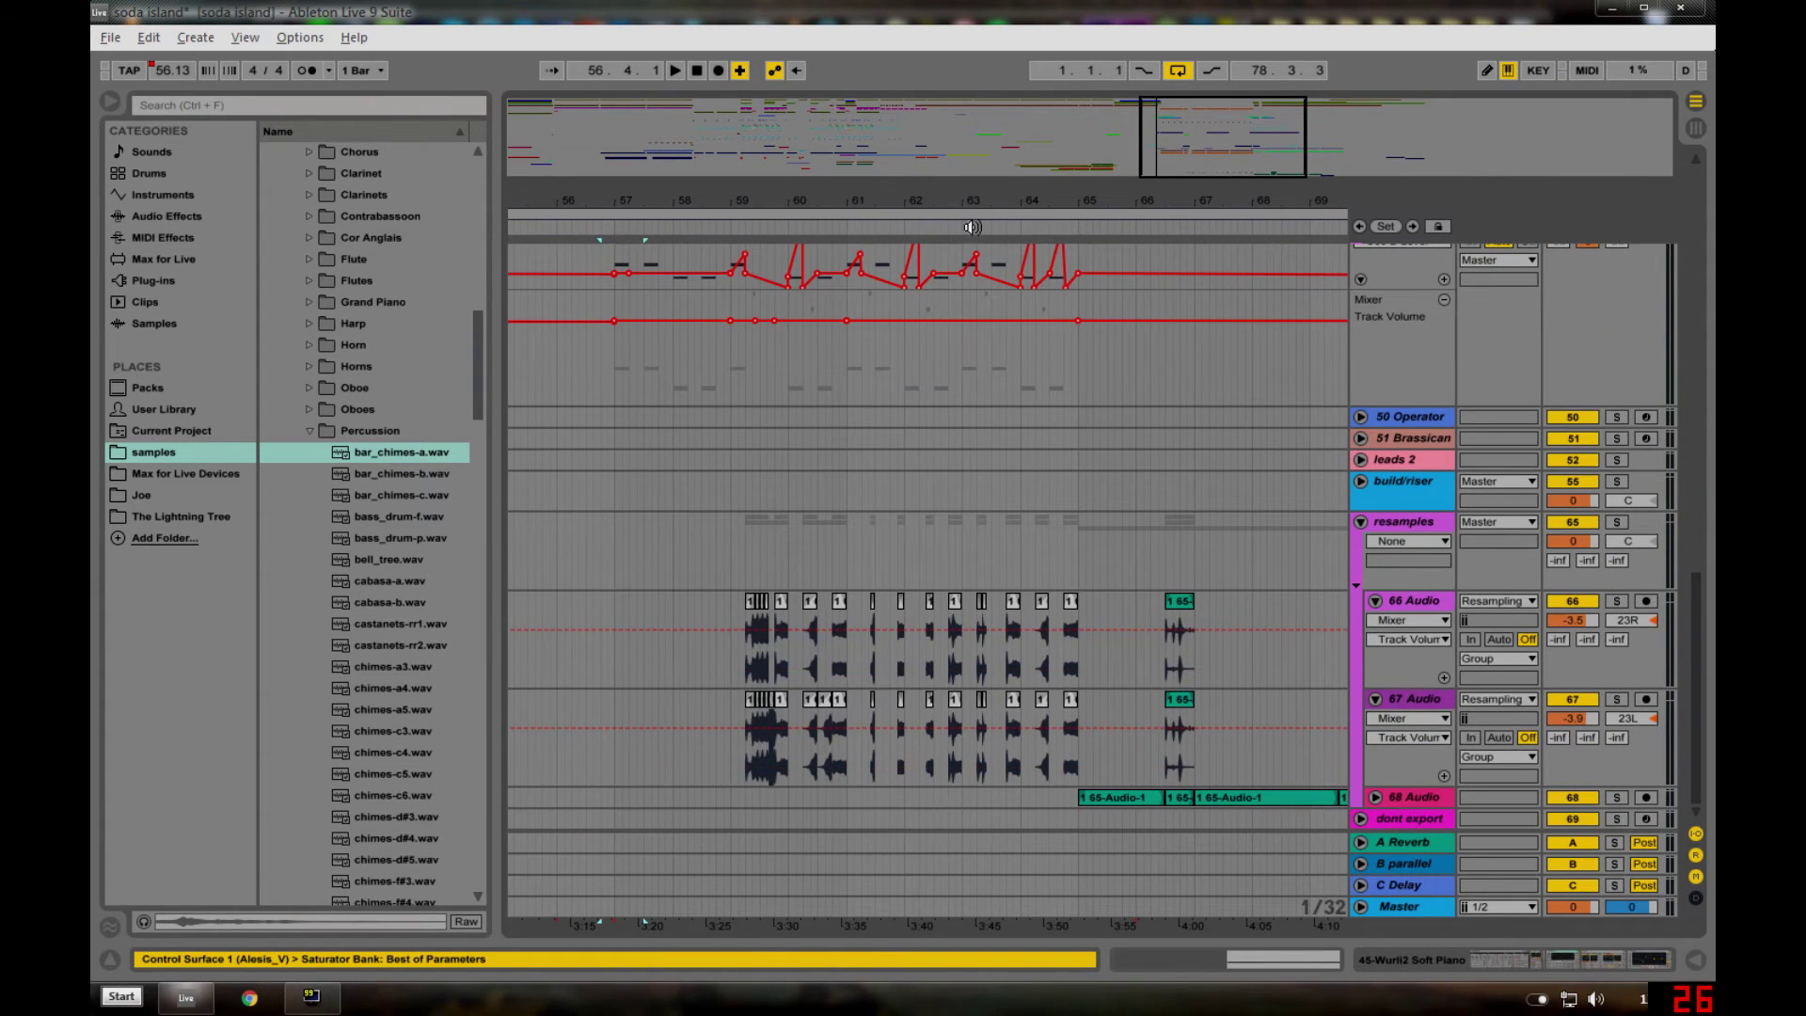
drag(978, 198, 906, 245)
click(907, 564)
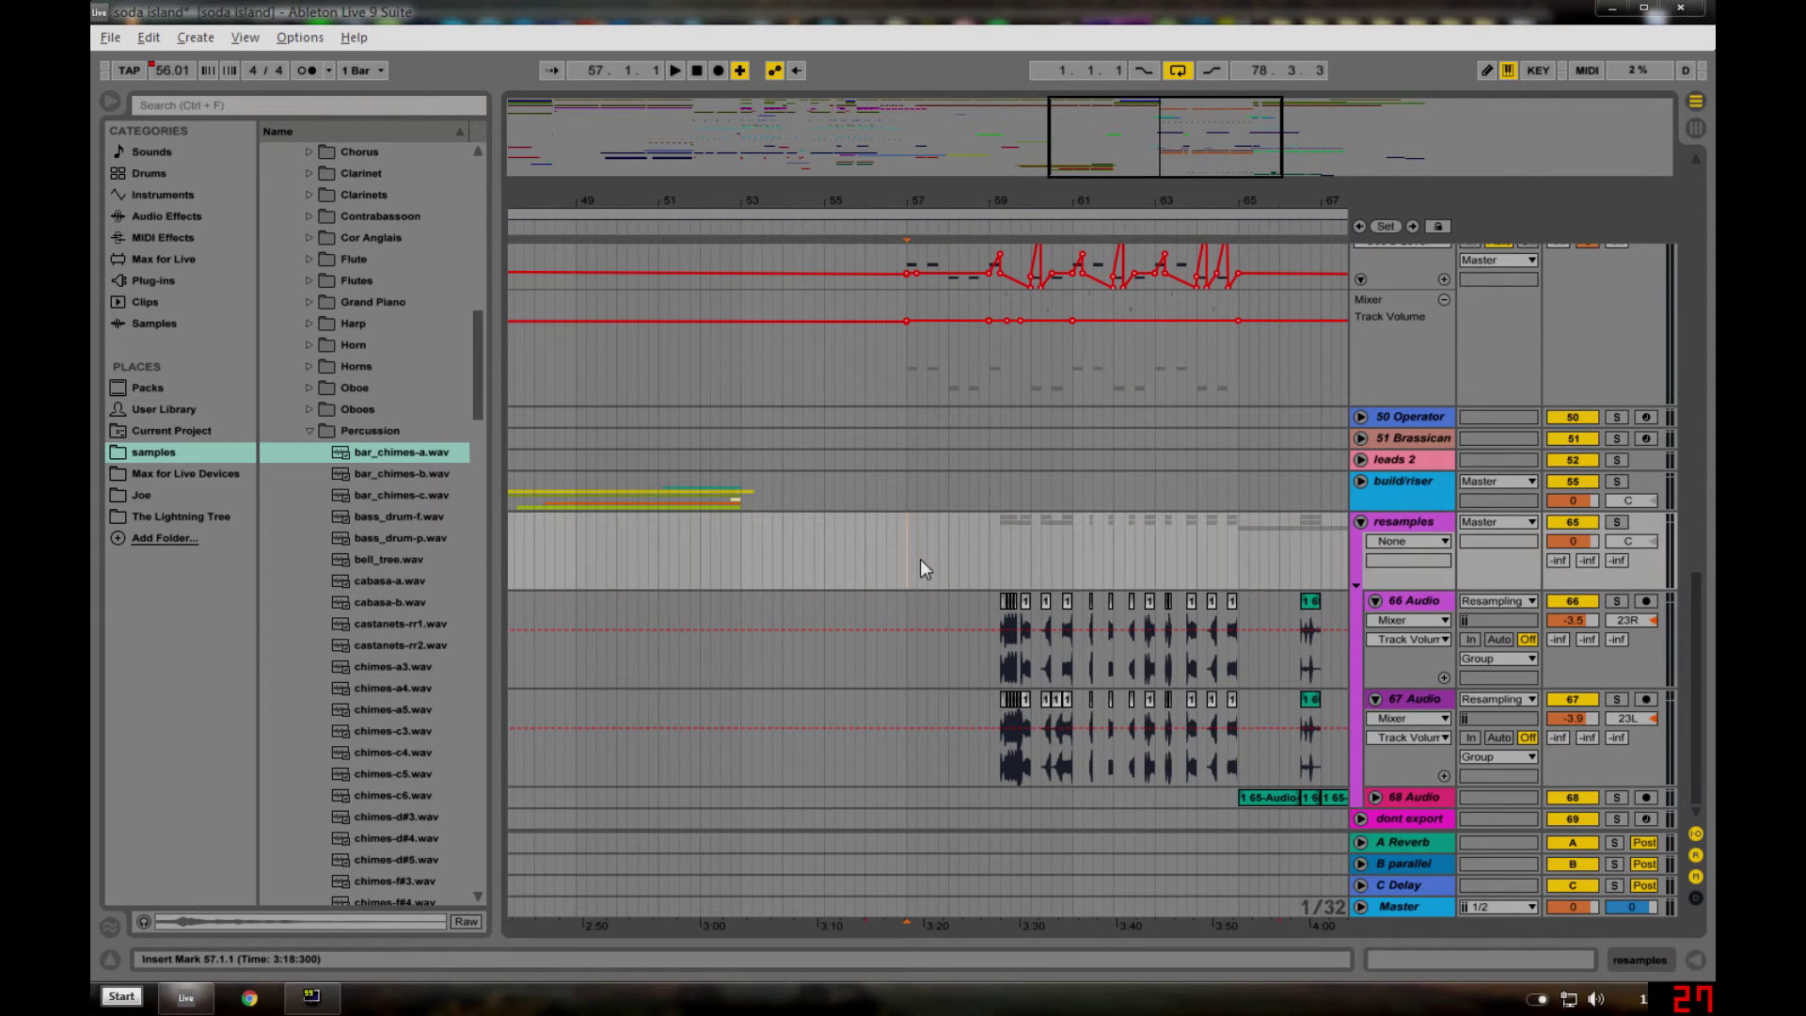
- Unfold the fx group and select the cymbal_roll-a-p clip starting at 64.2.2 on 17 Audio
scroll(1277, 687, up, 20)
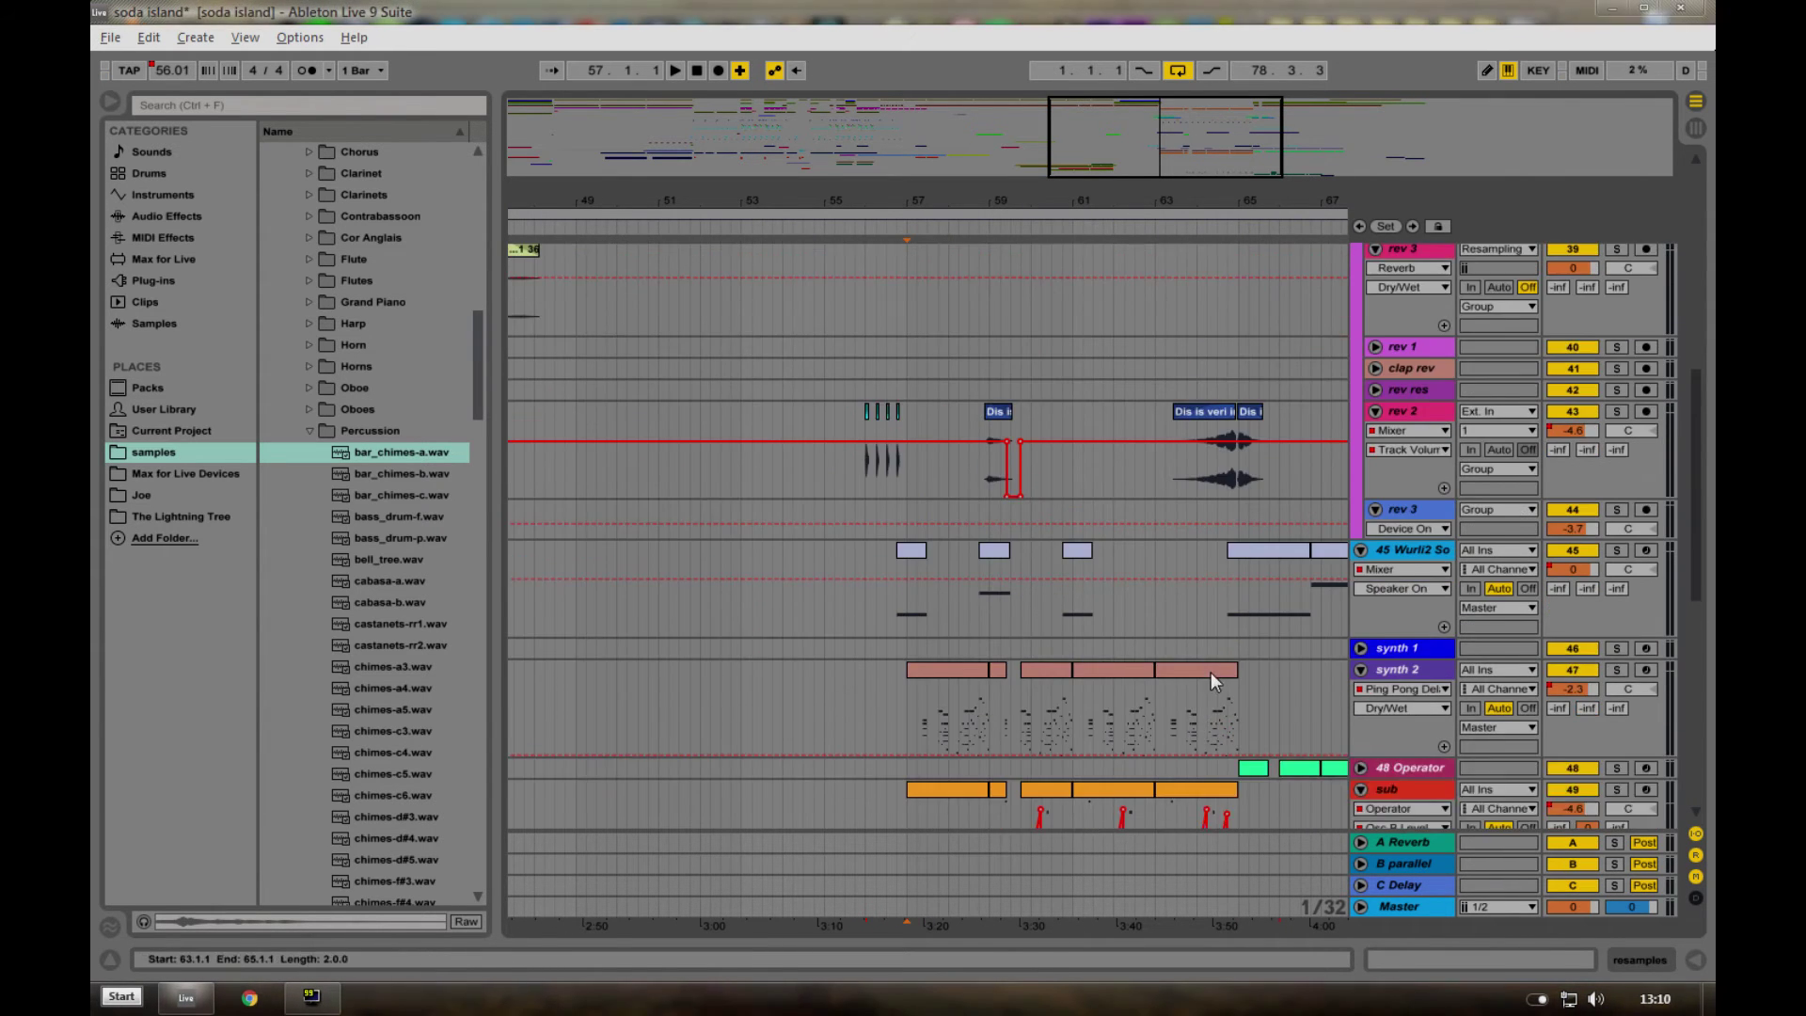
drag(1246, 195, 941, 326)
click(940, 327)
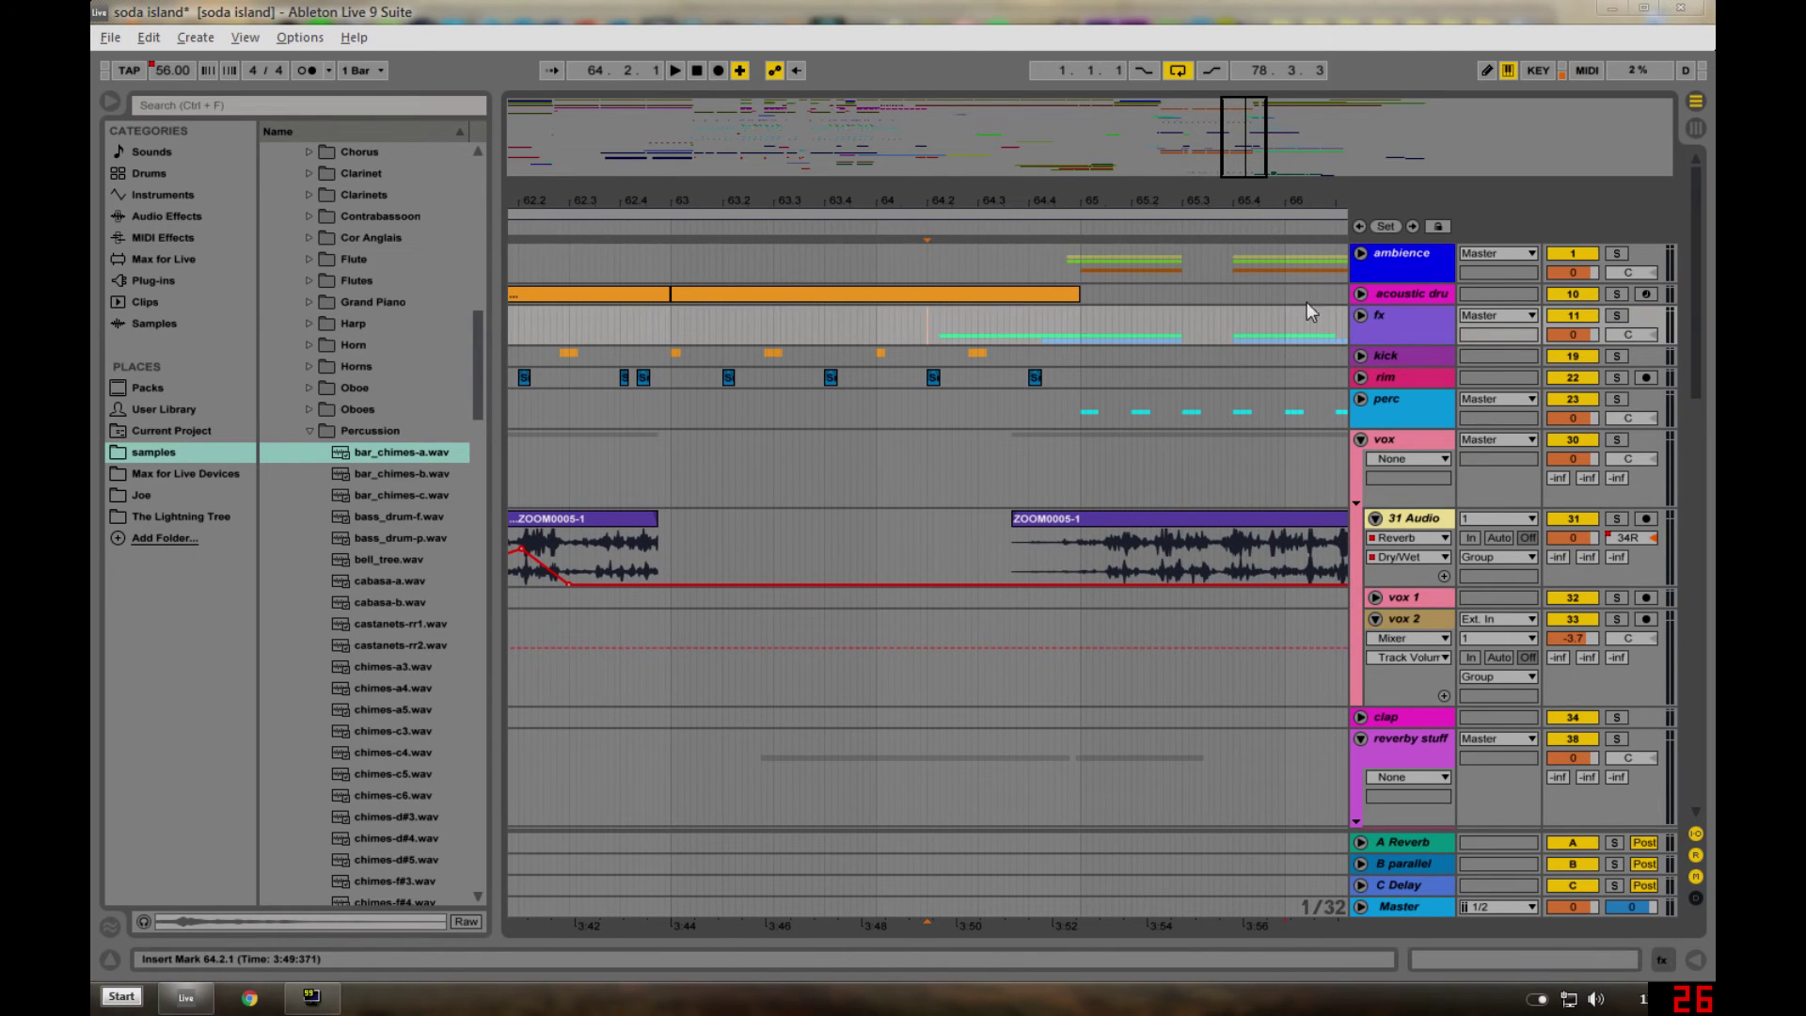
key(Right)
click(967, 524)
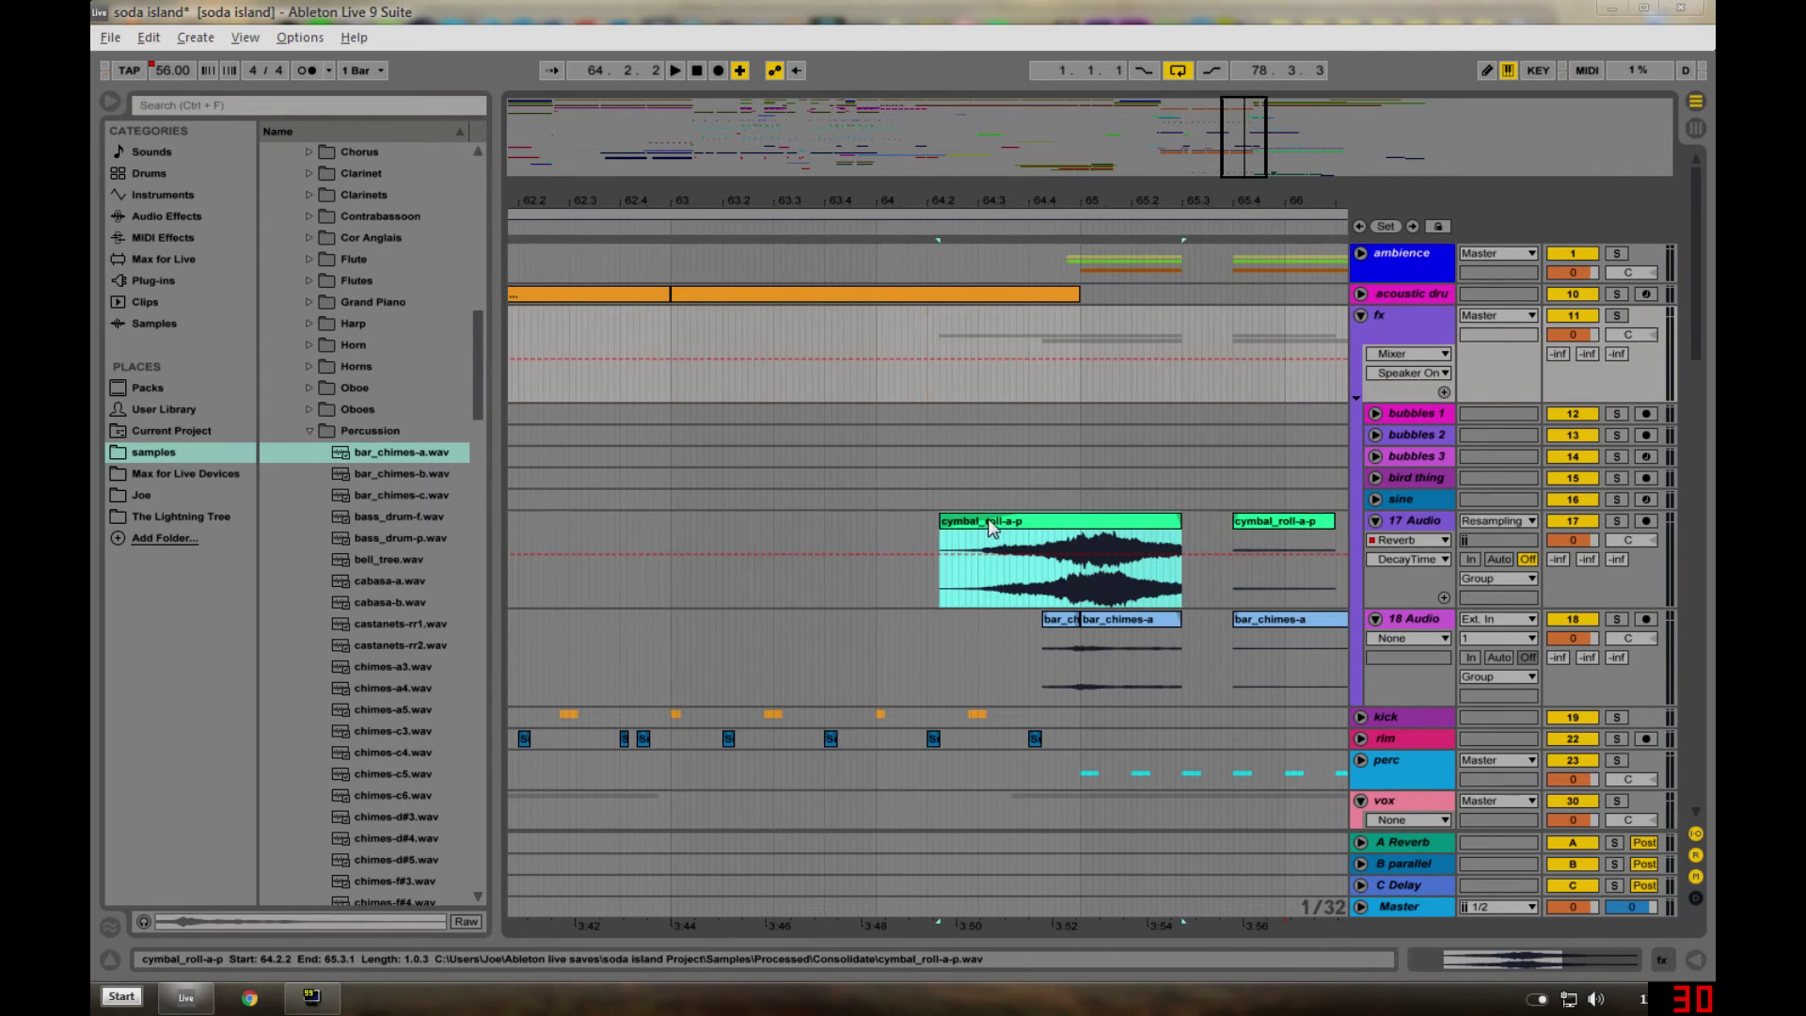
- Play the full mix from the selected cymbal roll clip into bar 65 and stop
scroll(1499, 468, down, 3)
key(space)
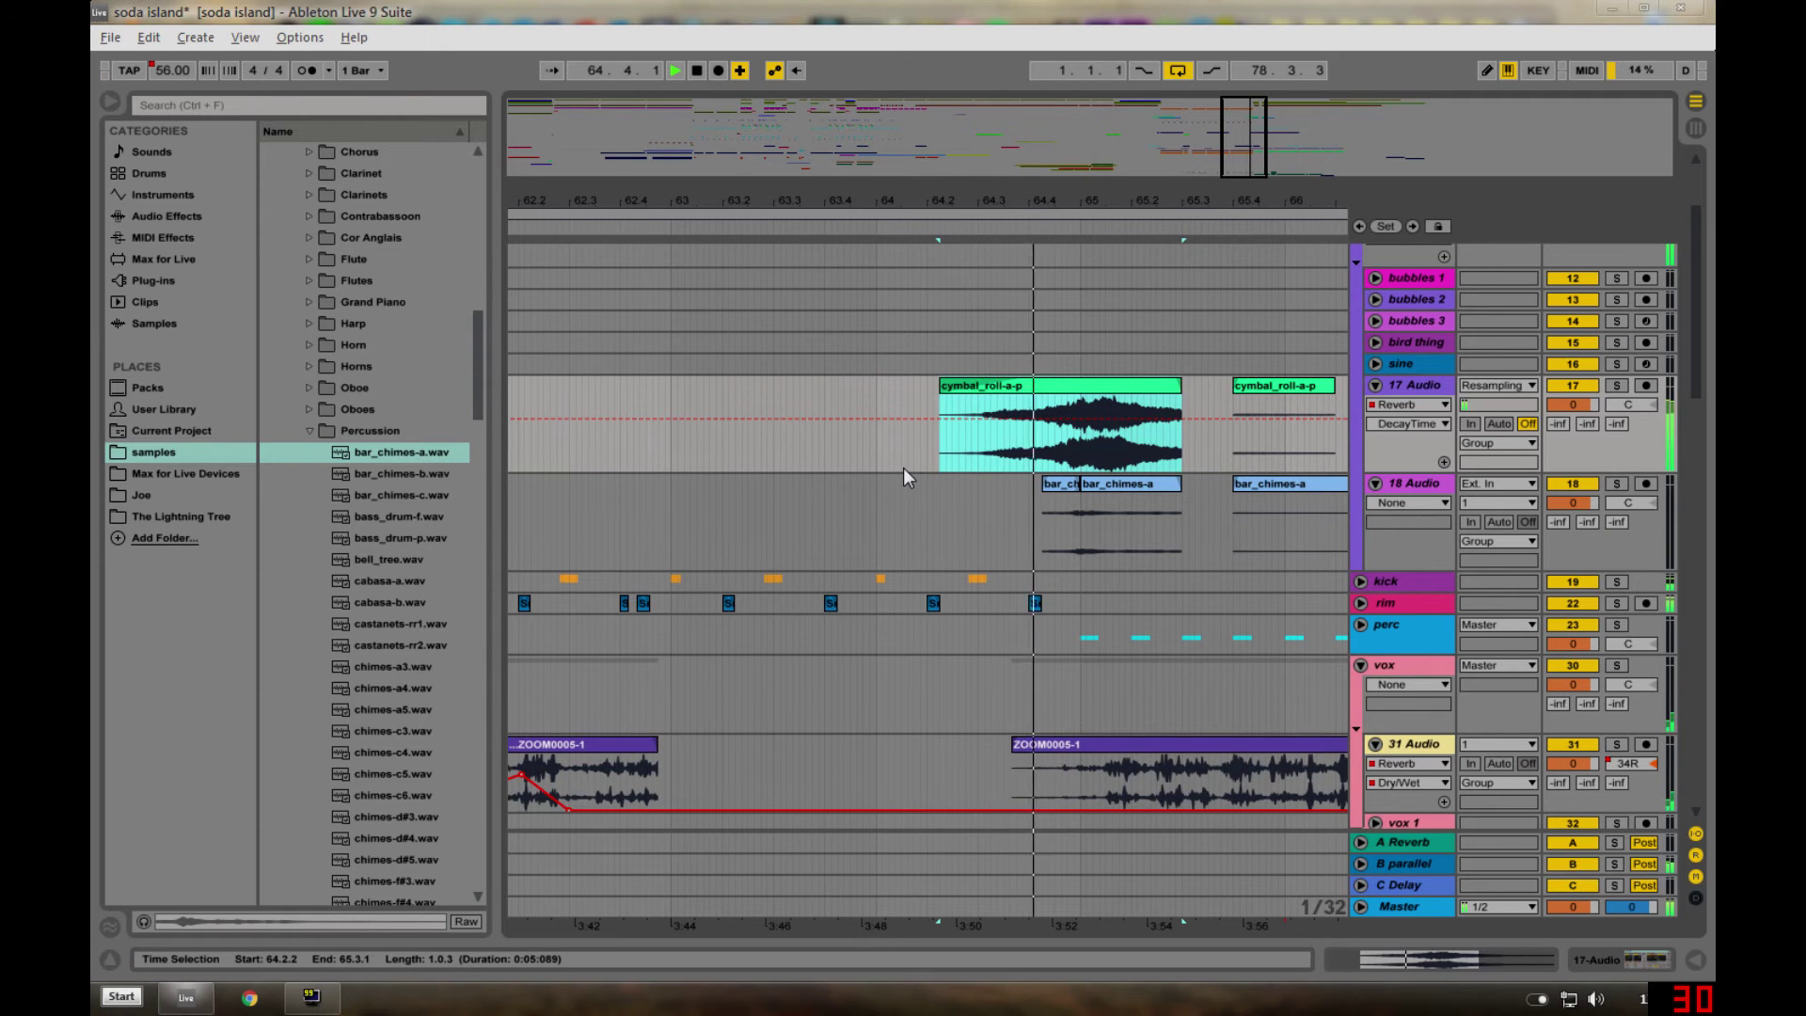
scroll(903, 466, down, 12)
scroll(924, 464, down, 3)
key(space)
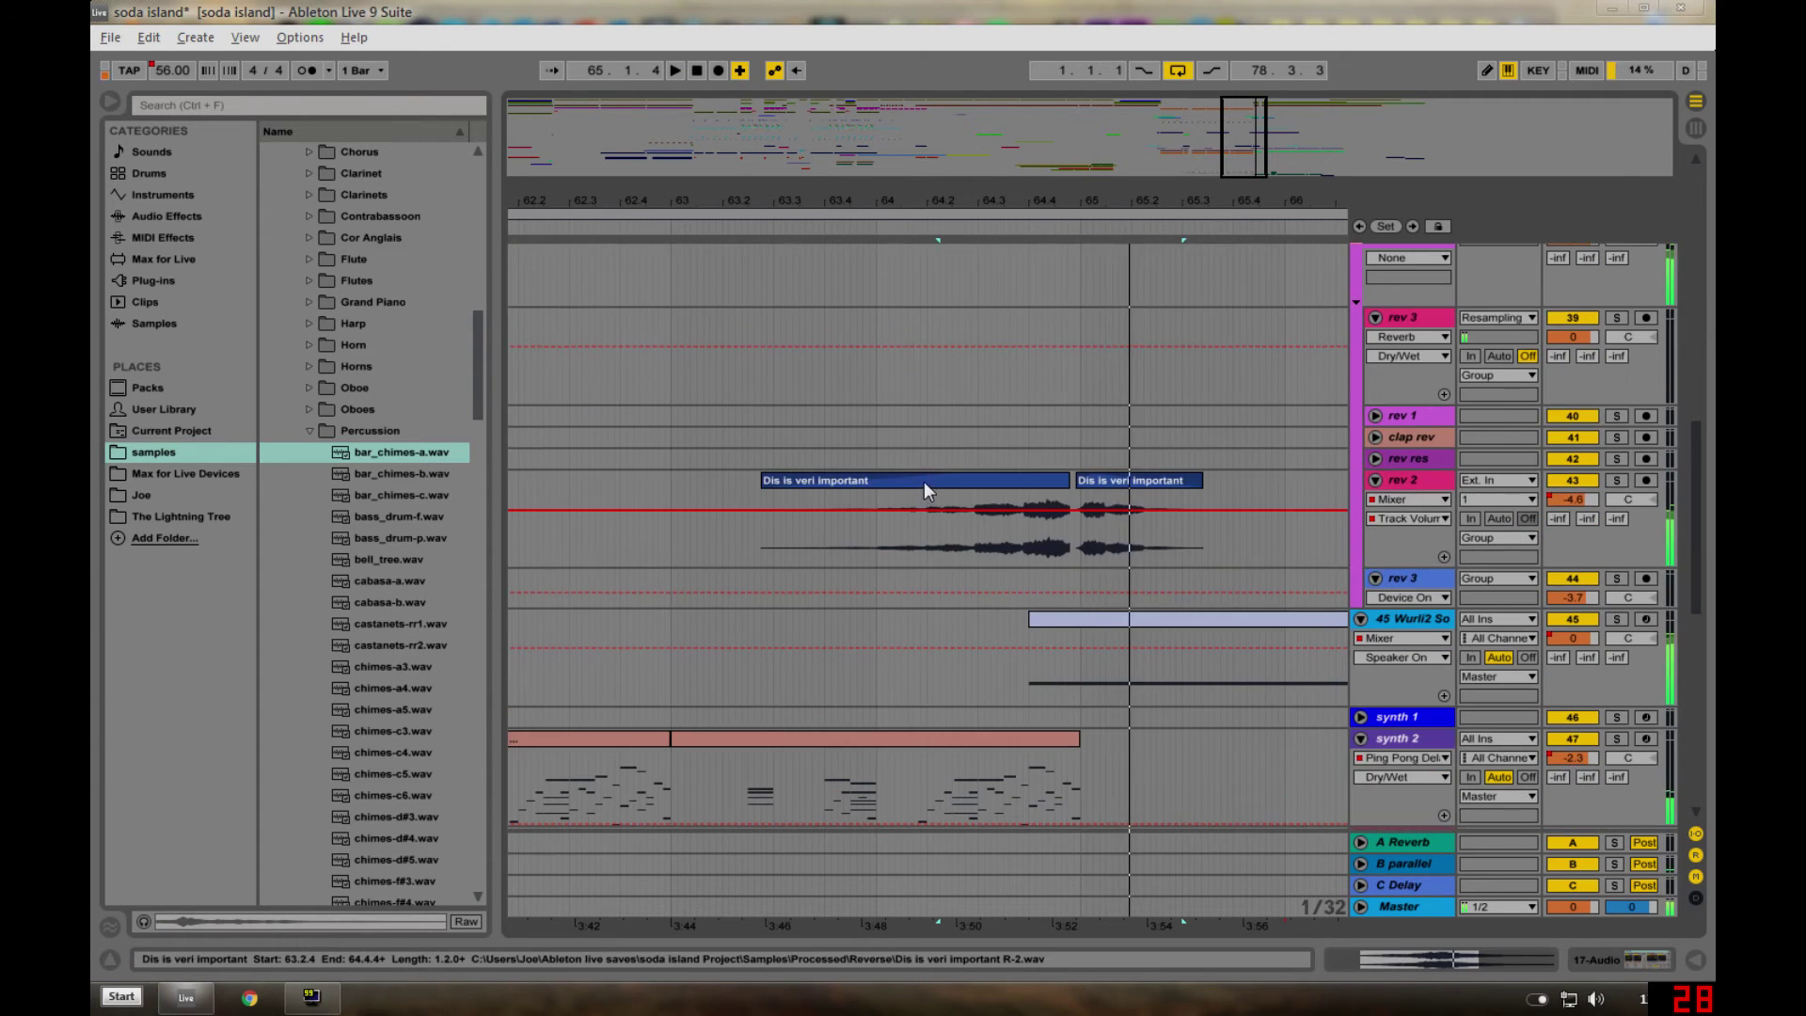
- Solo the rev 2 track and audition its reversed "Dis is veri important" clip from 63.2.4 and from 64.2.2
click(924, 481)
click(1618, 480)
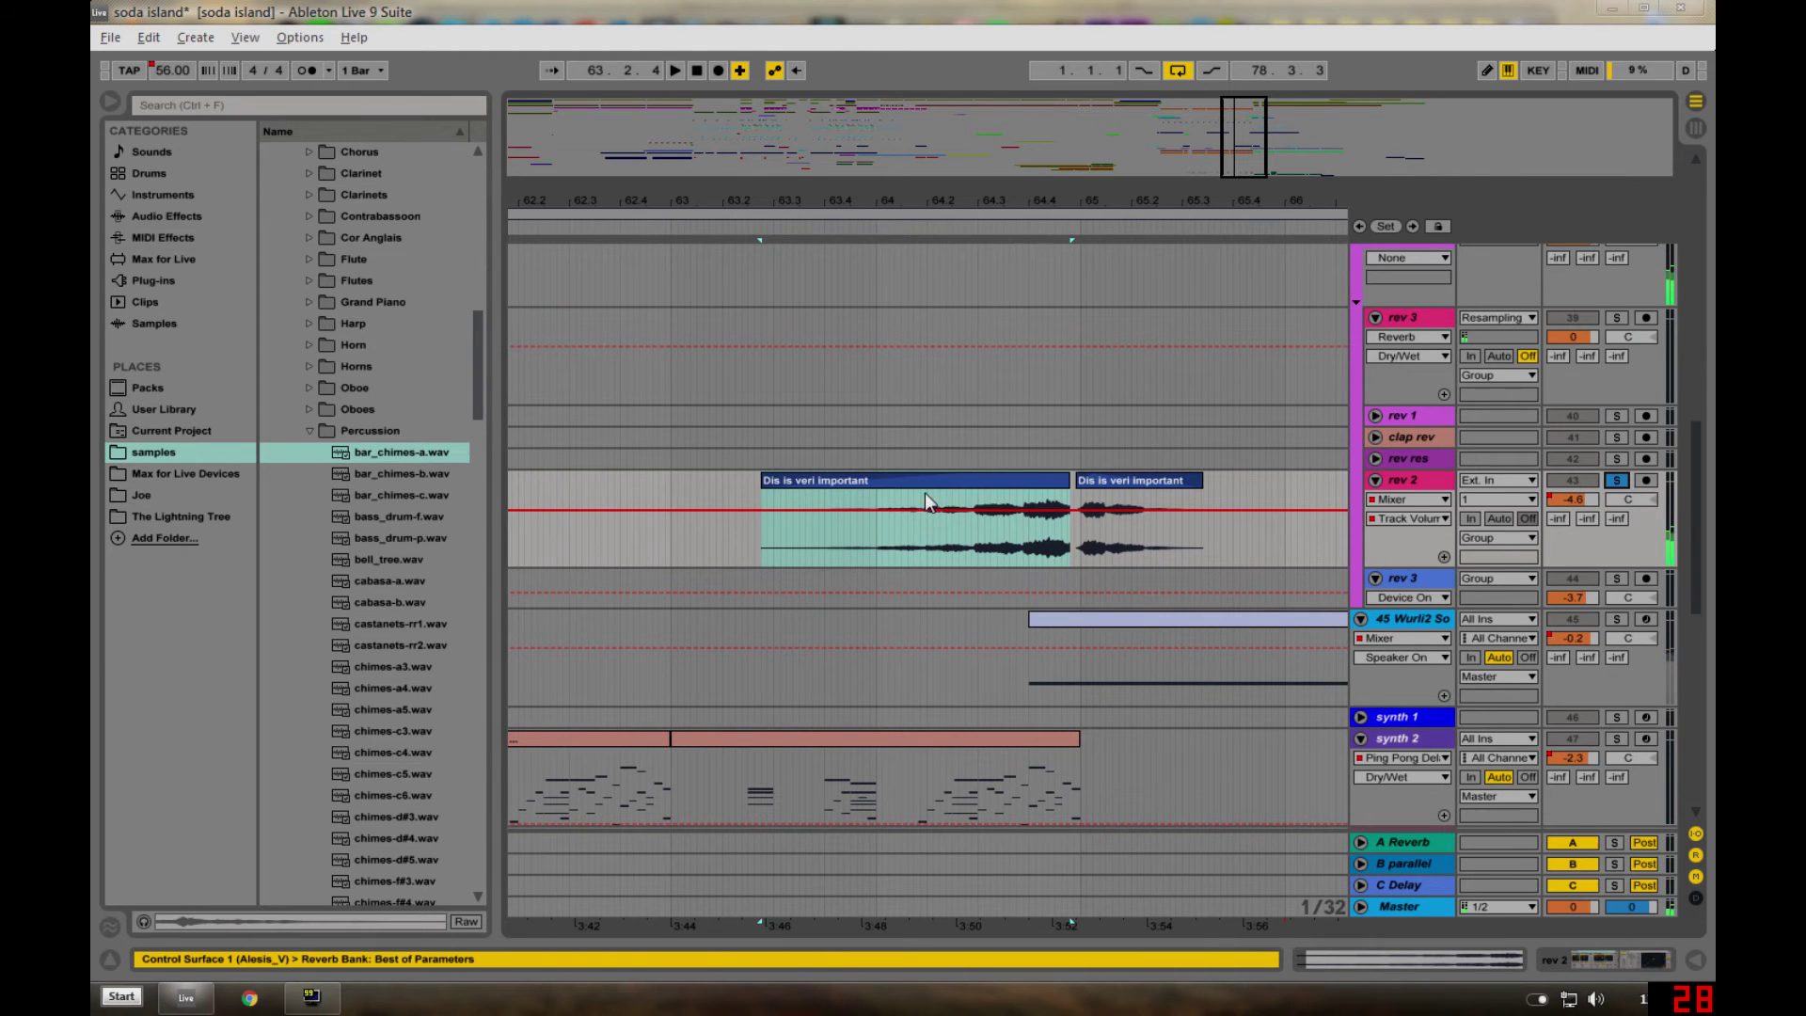
key(space)
click(945, 544)
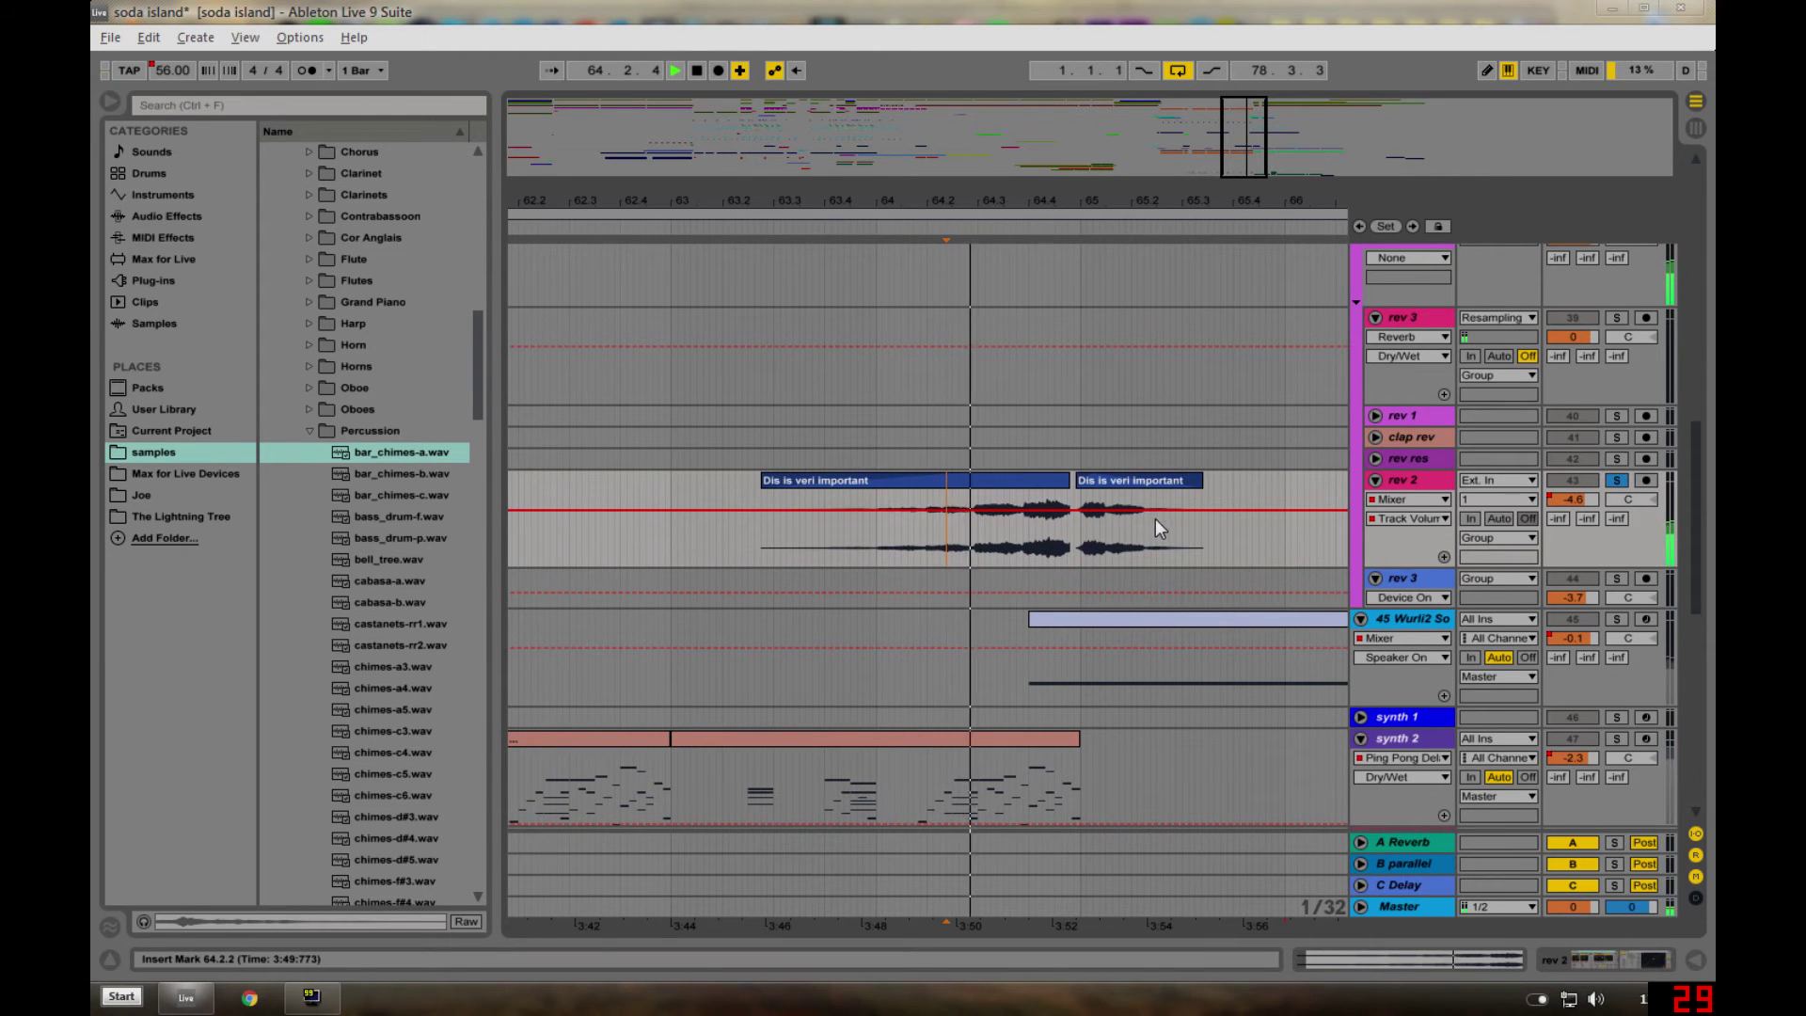
key(space)
- Audition the resampled clips from the start of bar 64 with the resamples group soloed, and return to the full mix
scroll(1089, 577, down, 3)
scroll(940, 563, down, 4)
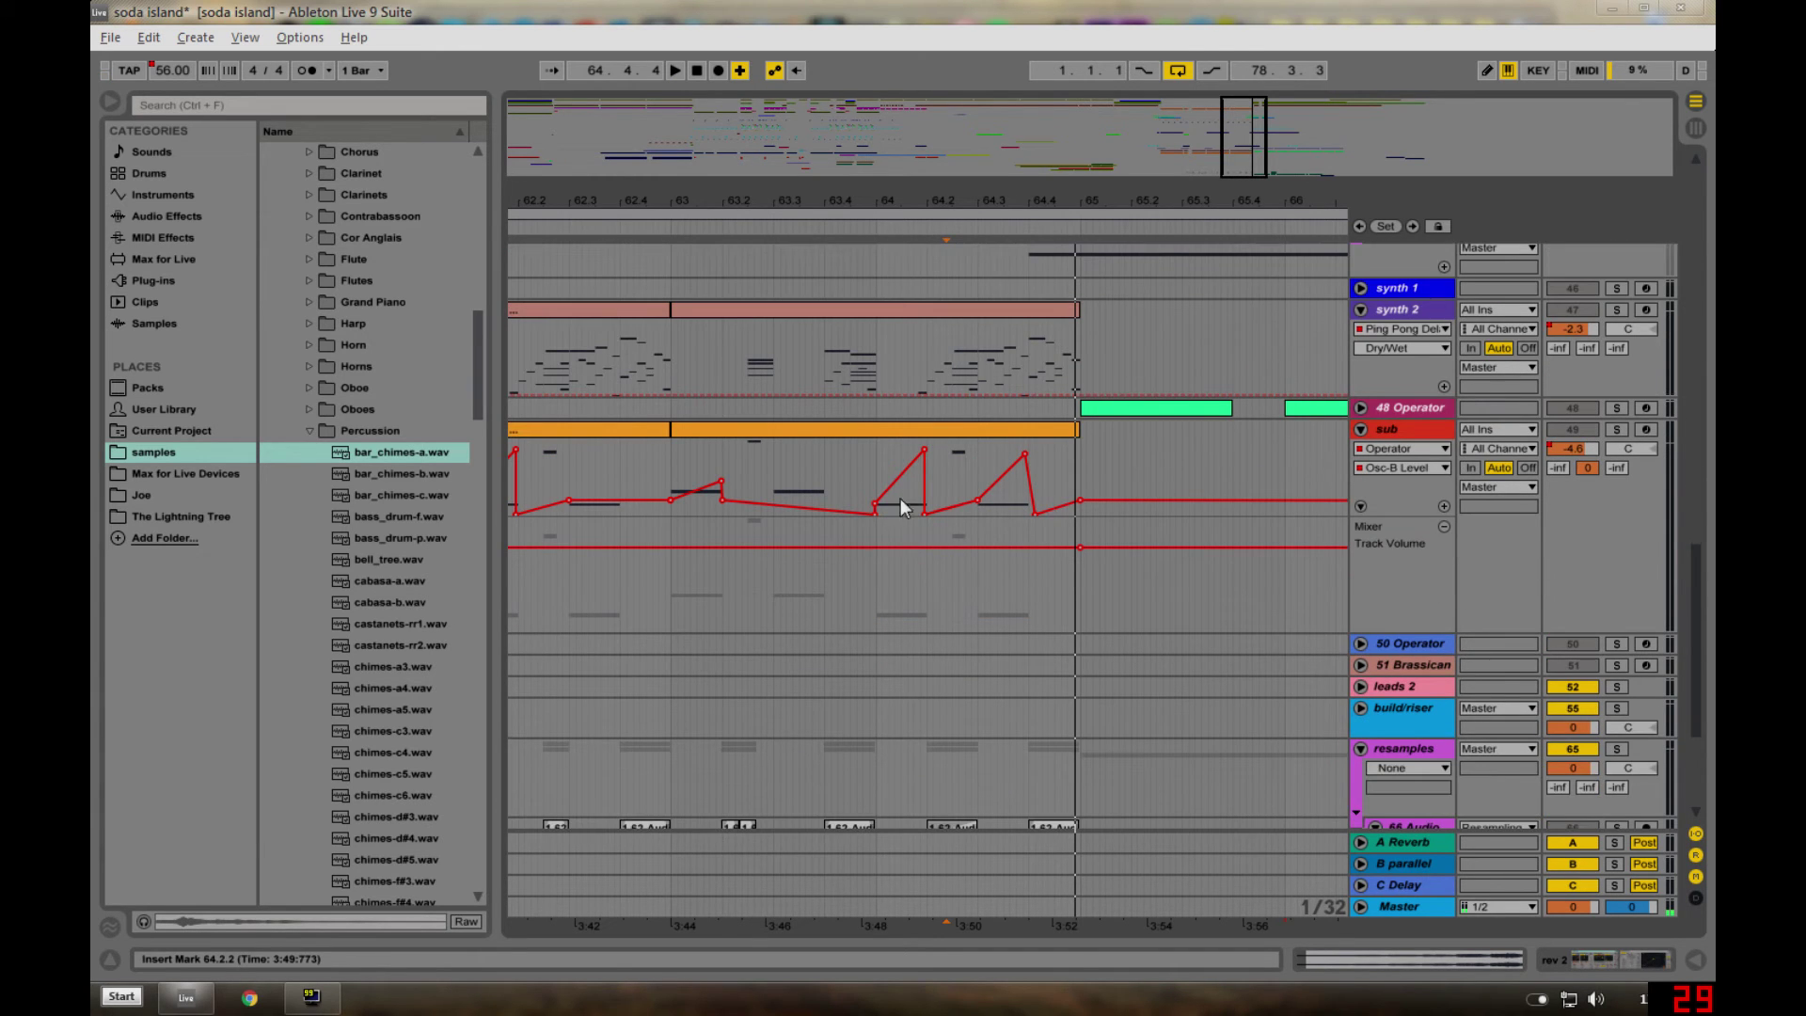
scroll(941, 561, down, 3)
scroll(873, 562, down, 1)
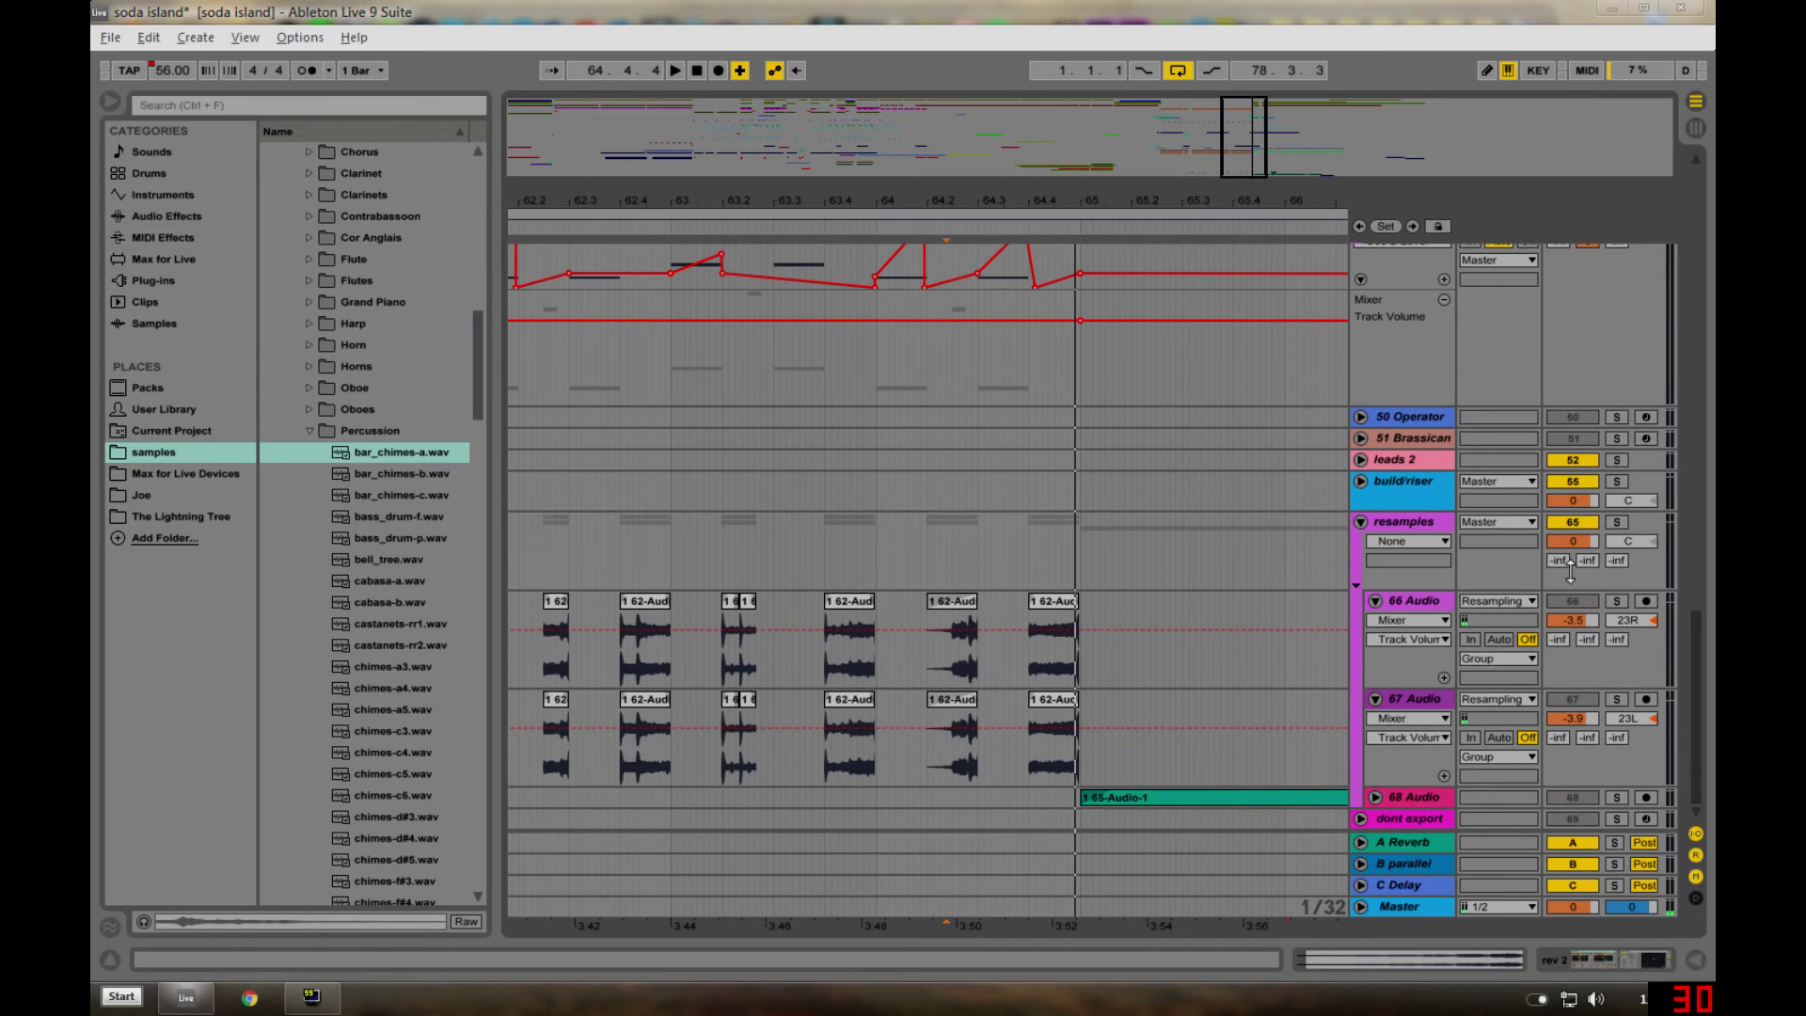
click(877, 615)
key(space)
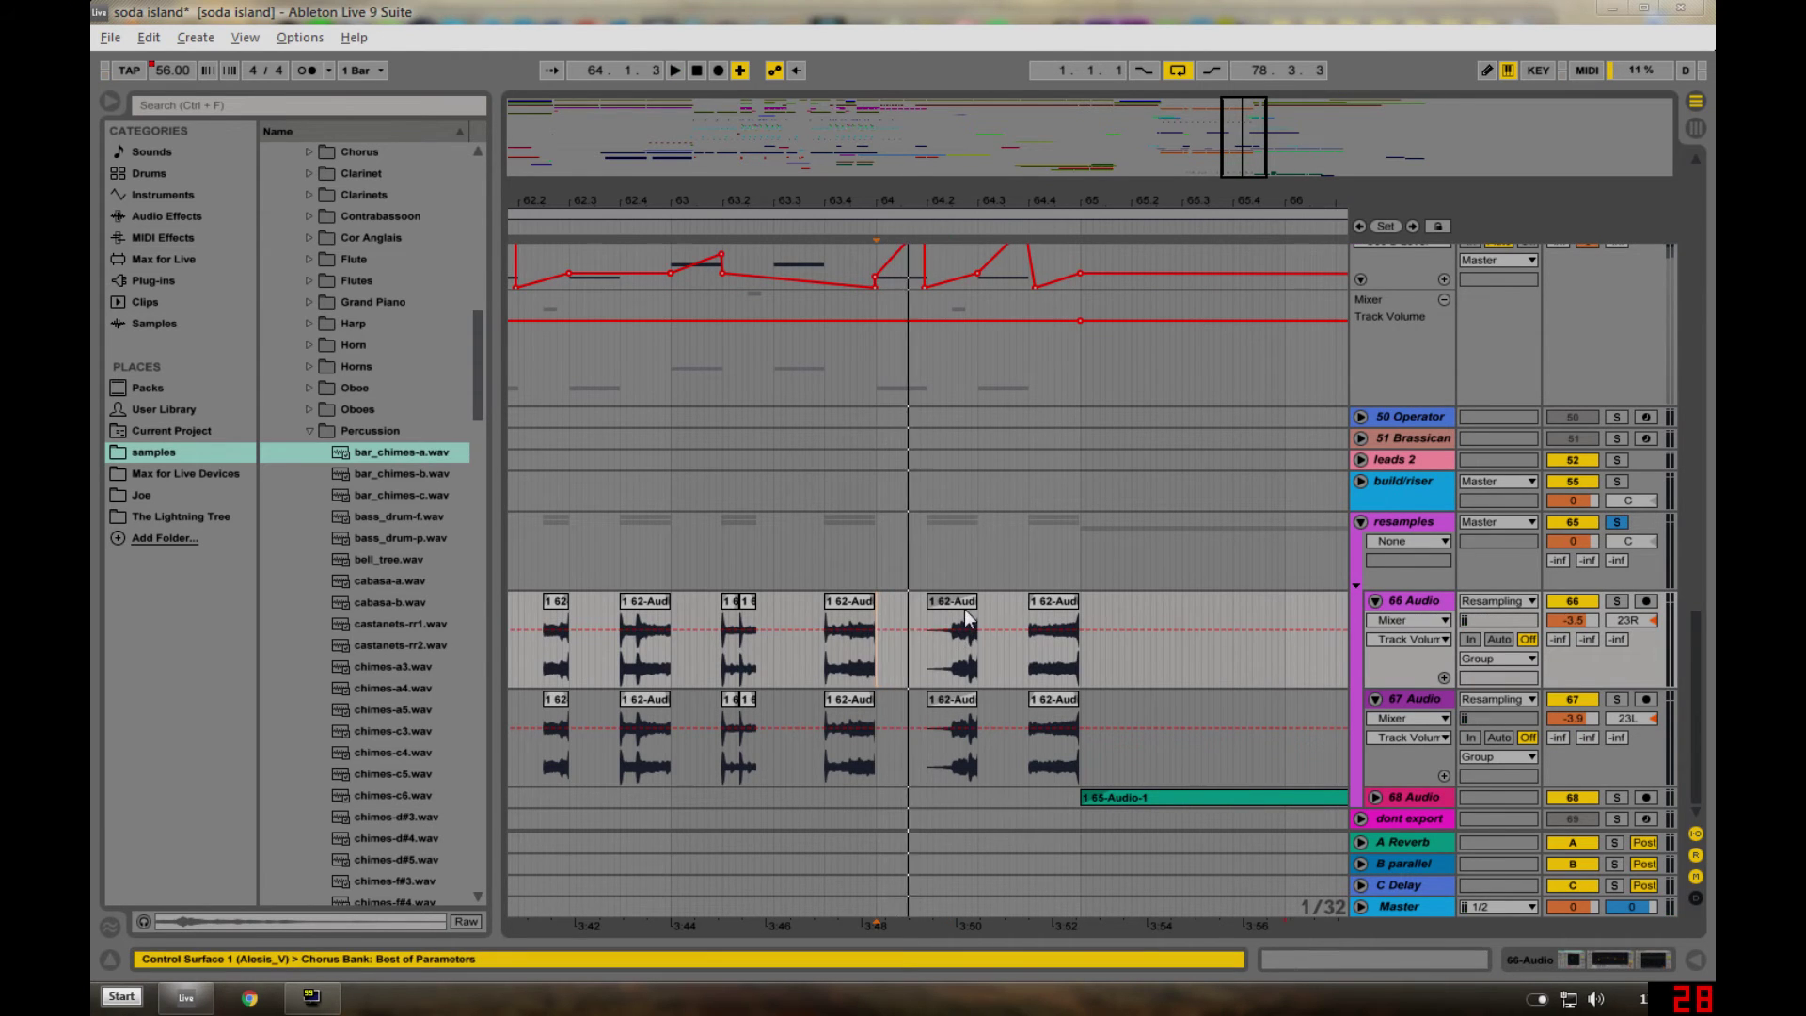
click(966, 613)
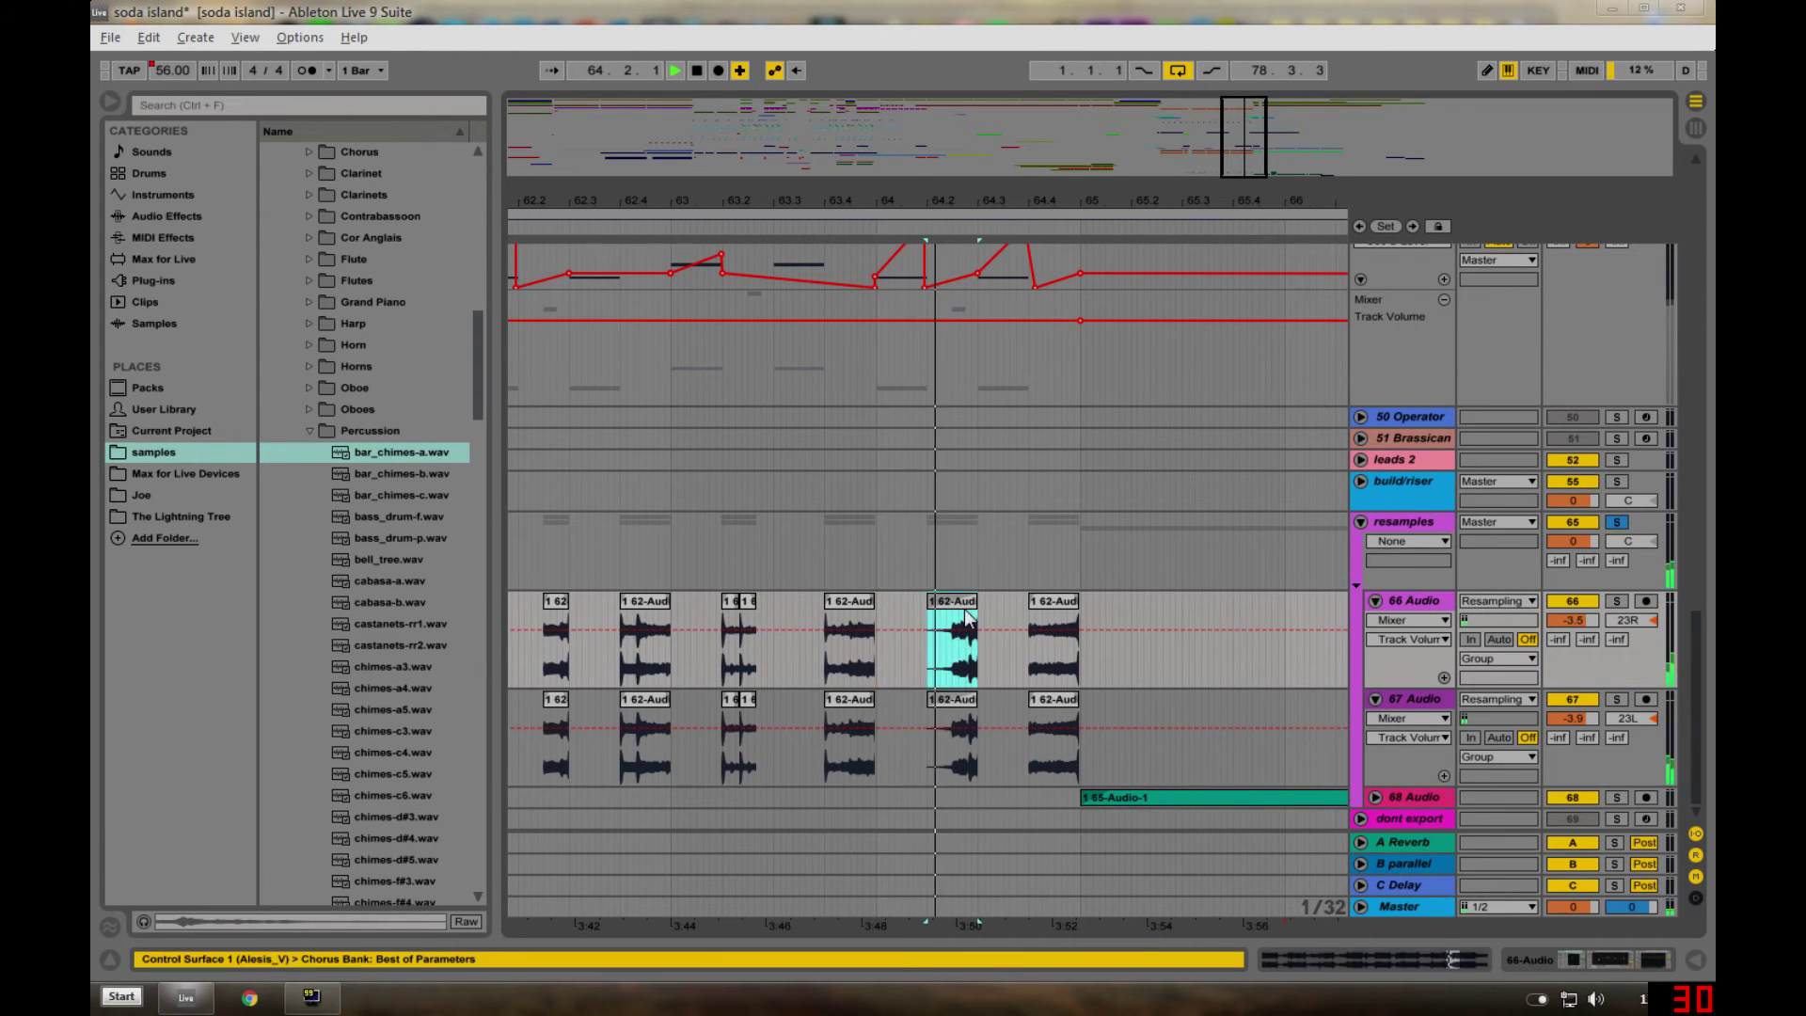
click(1615, 522)
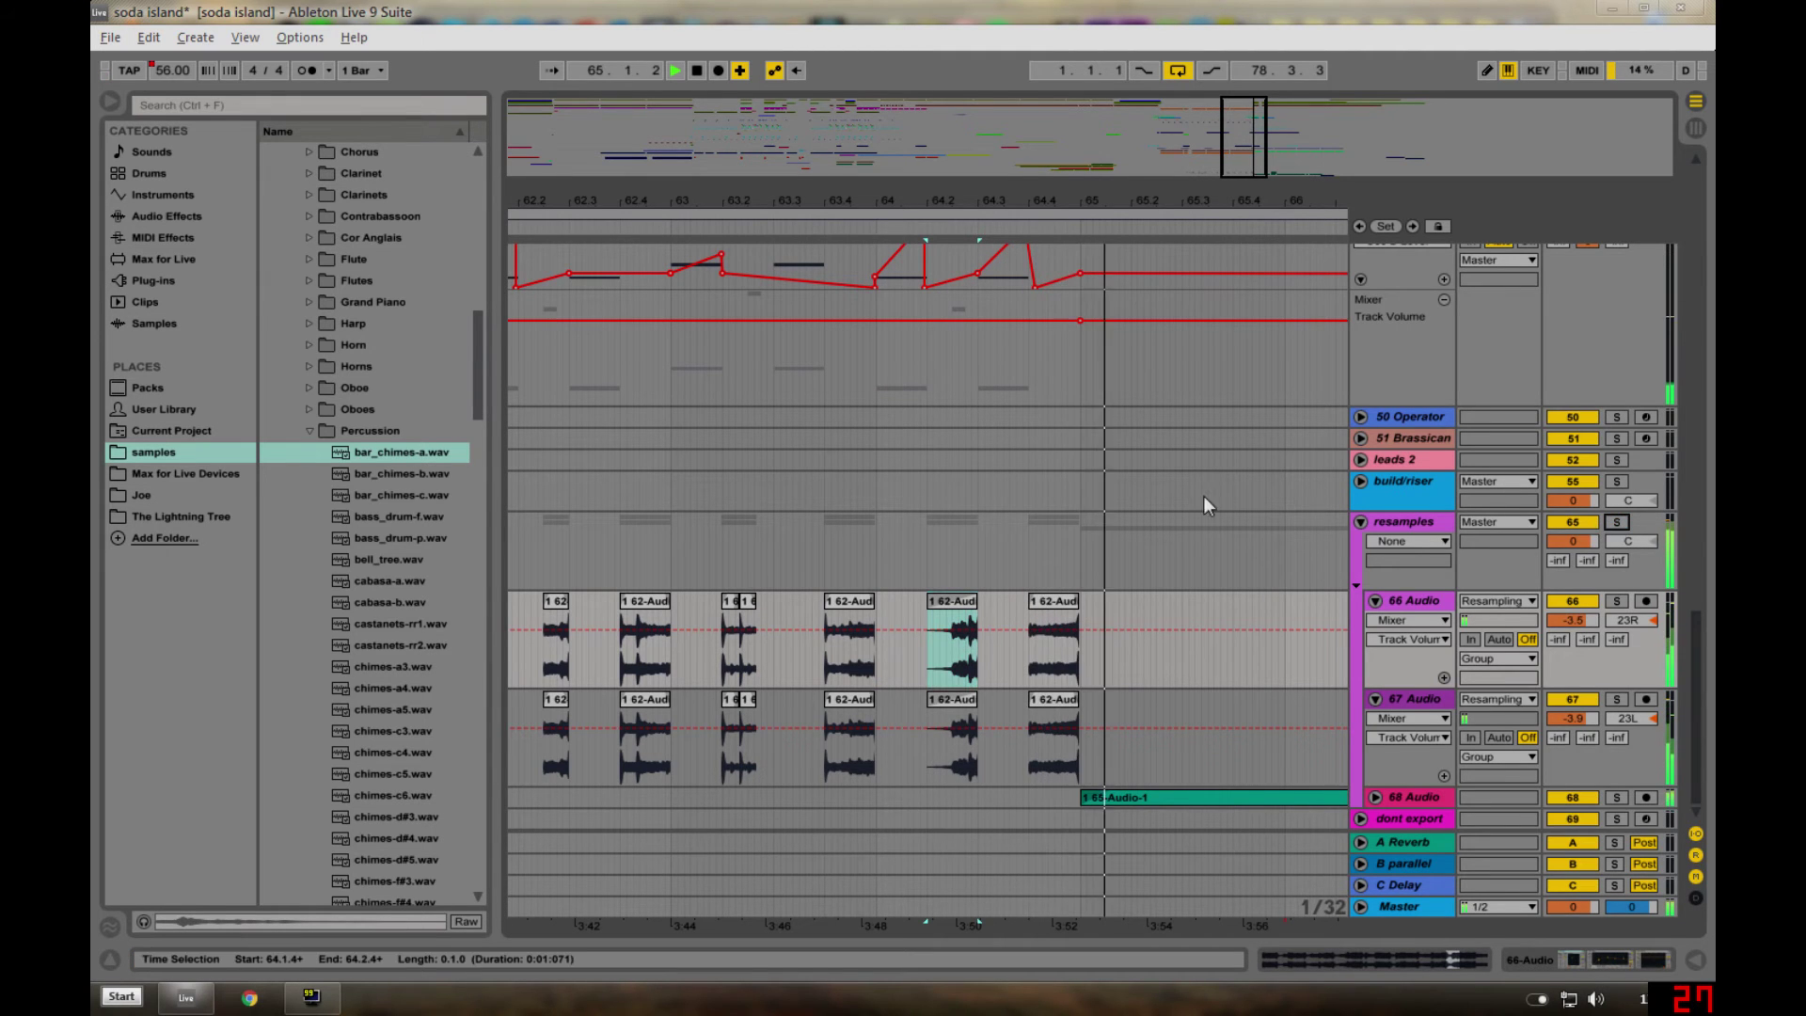
- Fold all the tracks inside the reverby stuff group while the full mix keeps playing
scroll(1115, 596, up, 3)
scroll(1115, 596, up, 1)
key(minus)
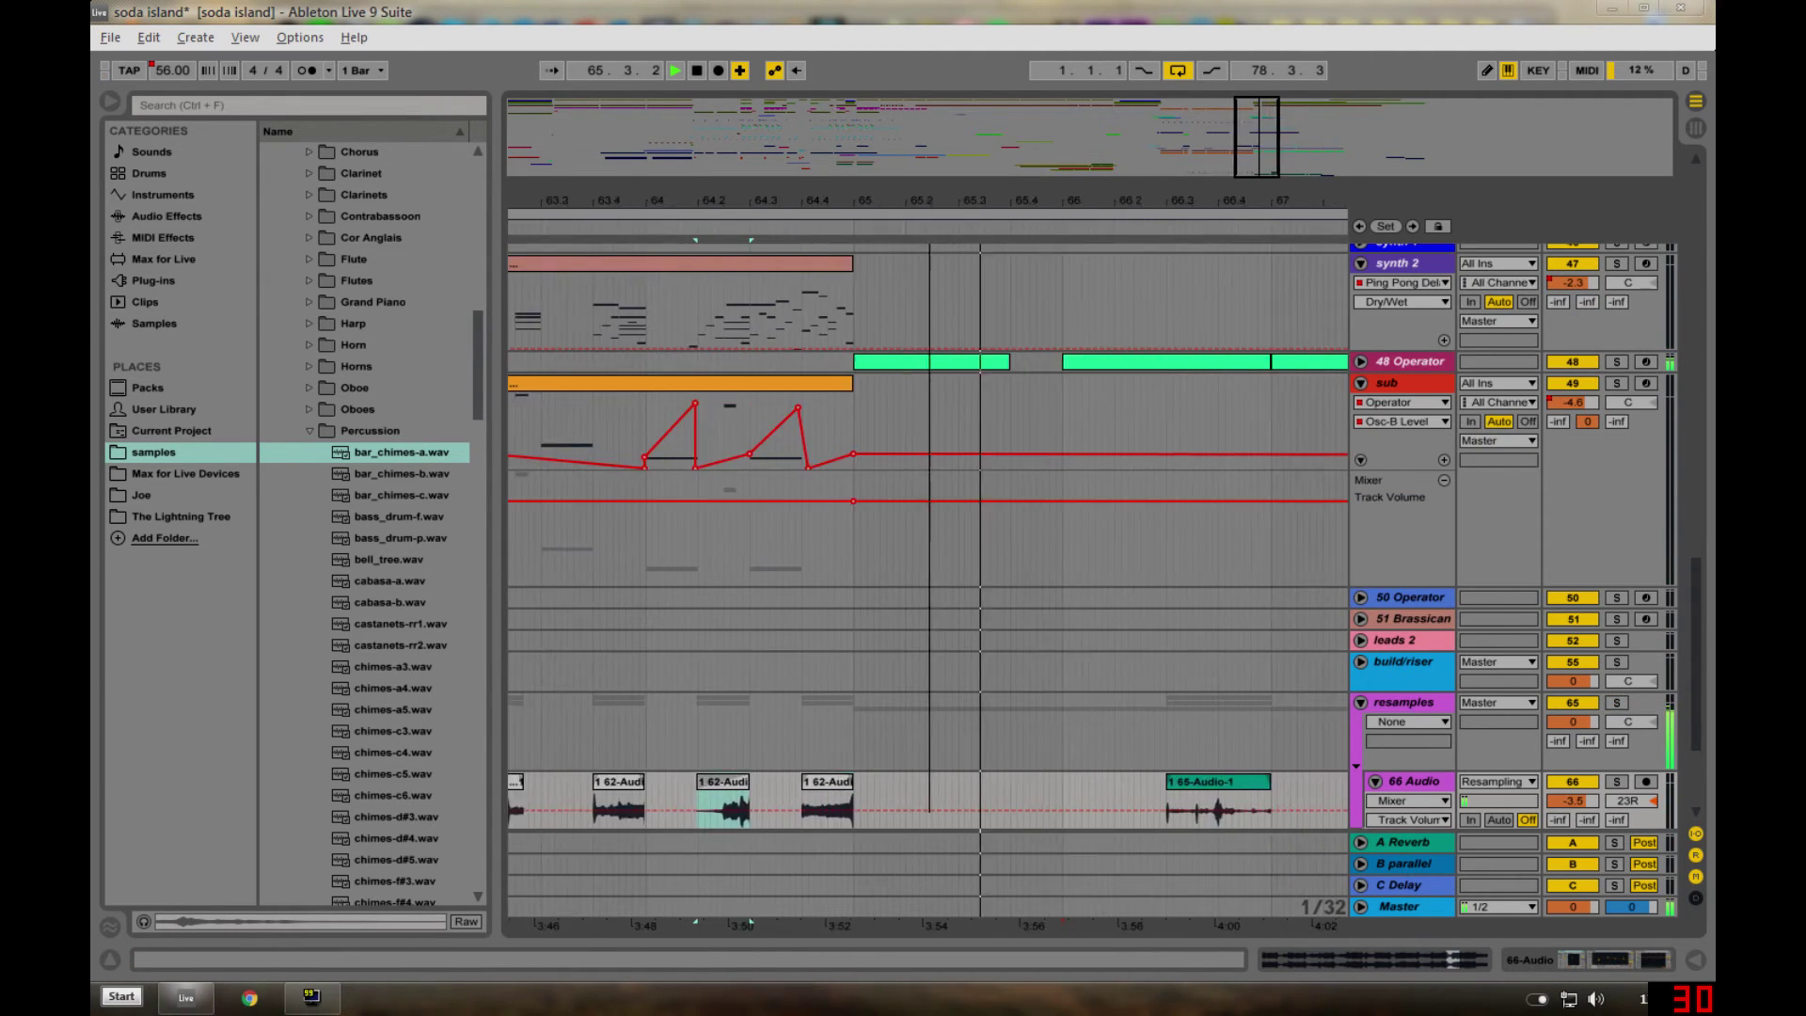
scroll(959, 489, down, 4)
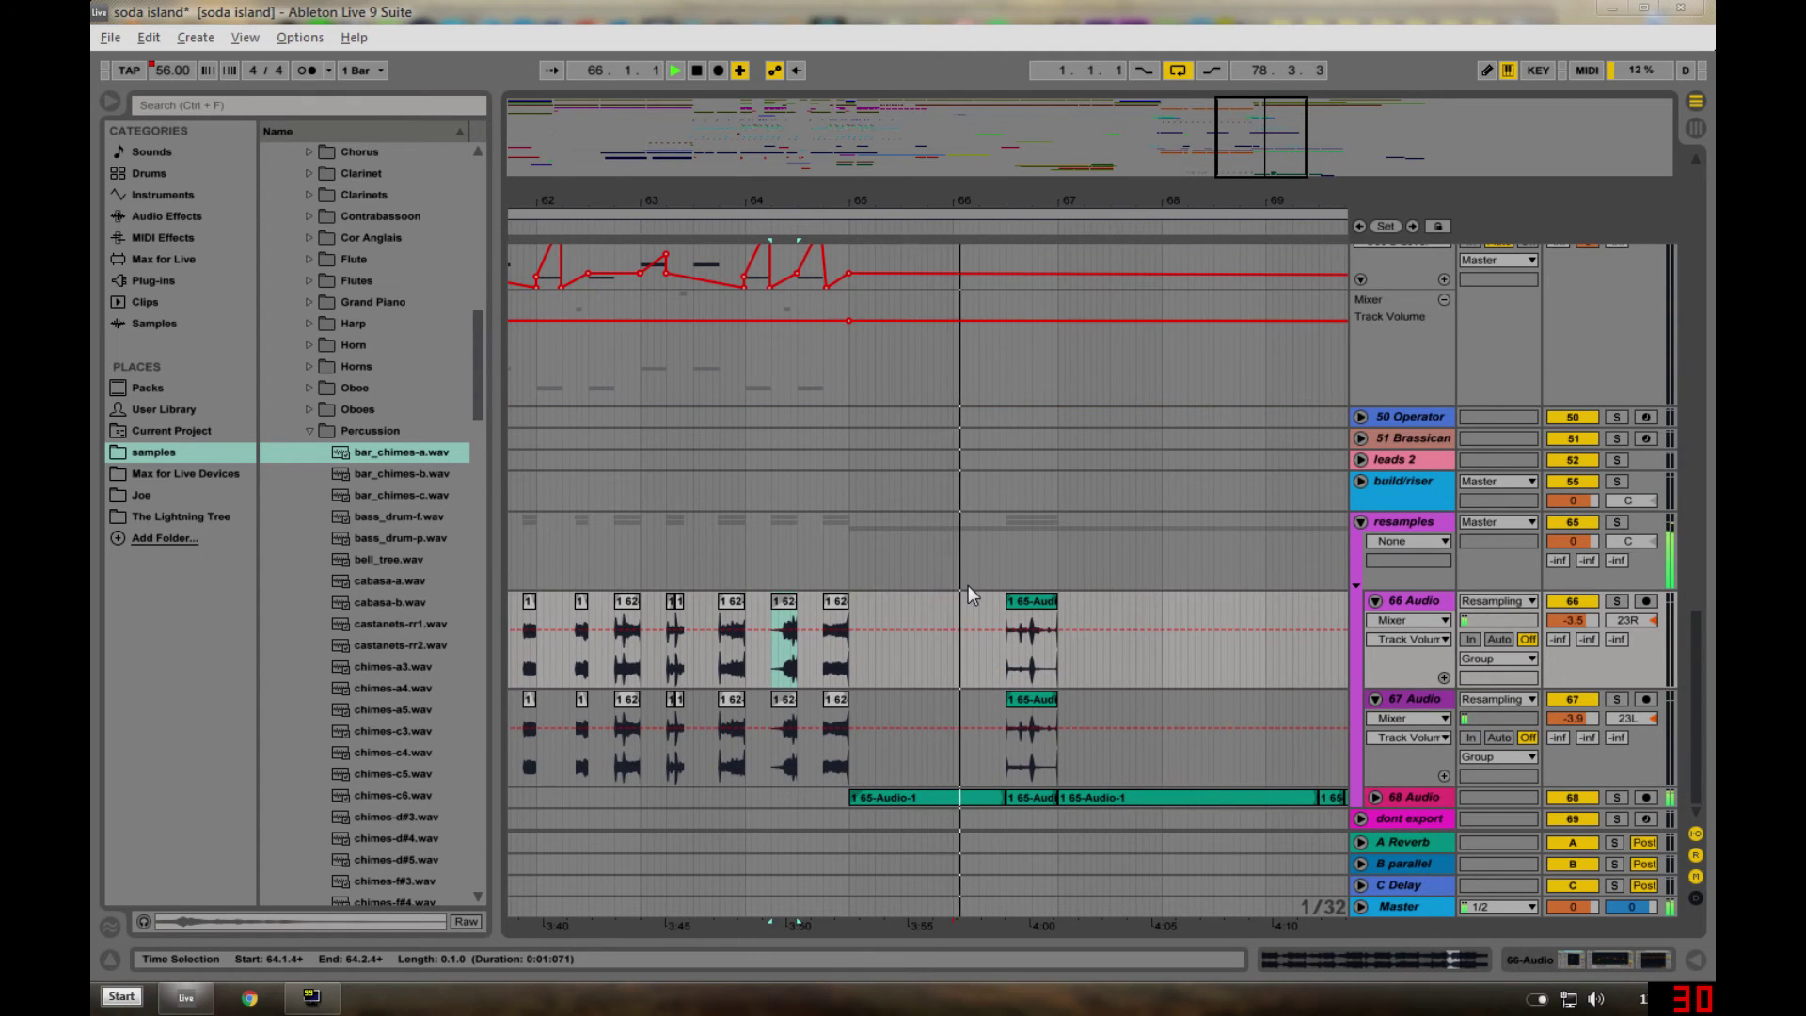
scroll(970, 564, up, 4)
scroll(978, 574, up, 10)
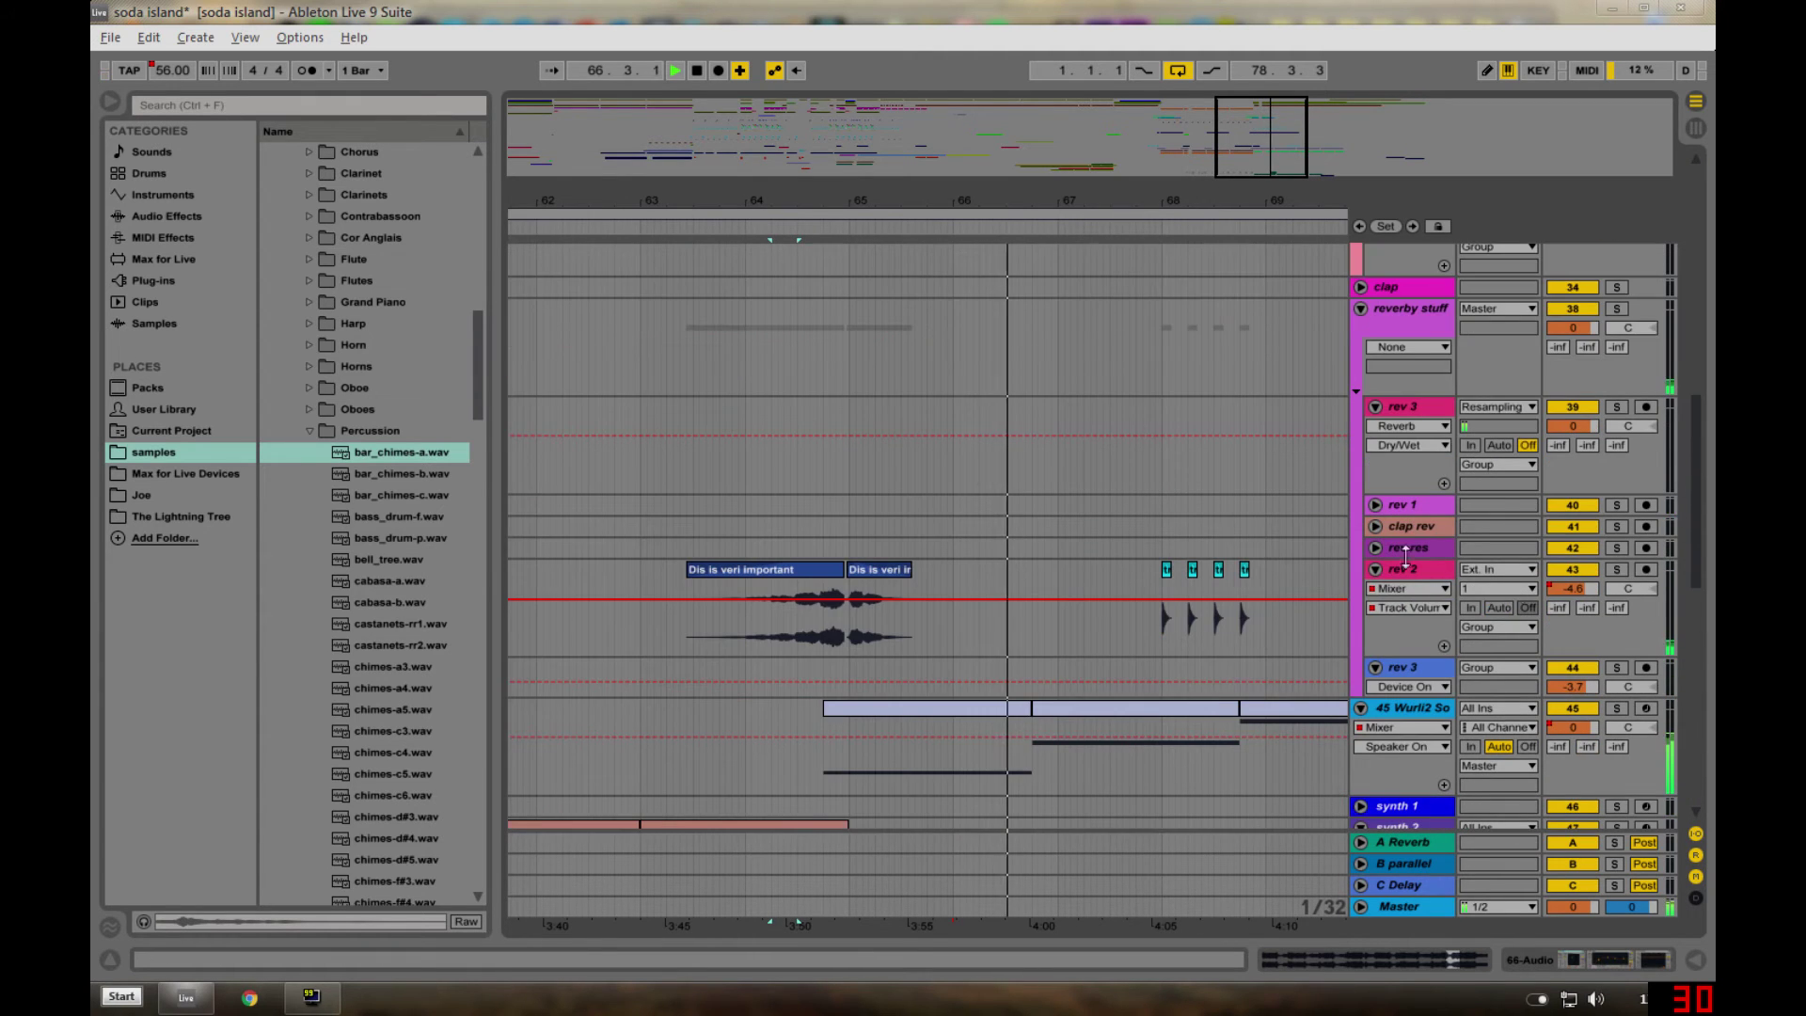
alt+click(1375, 568)
scroll(1376, 611, up, 3)
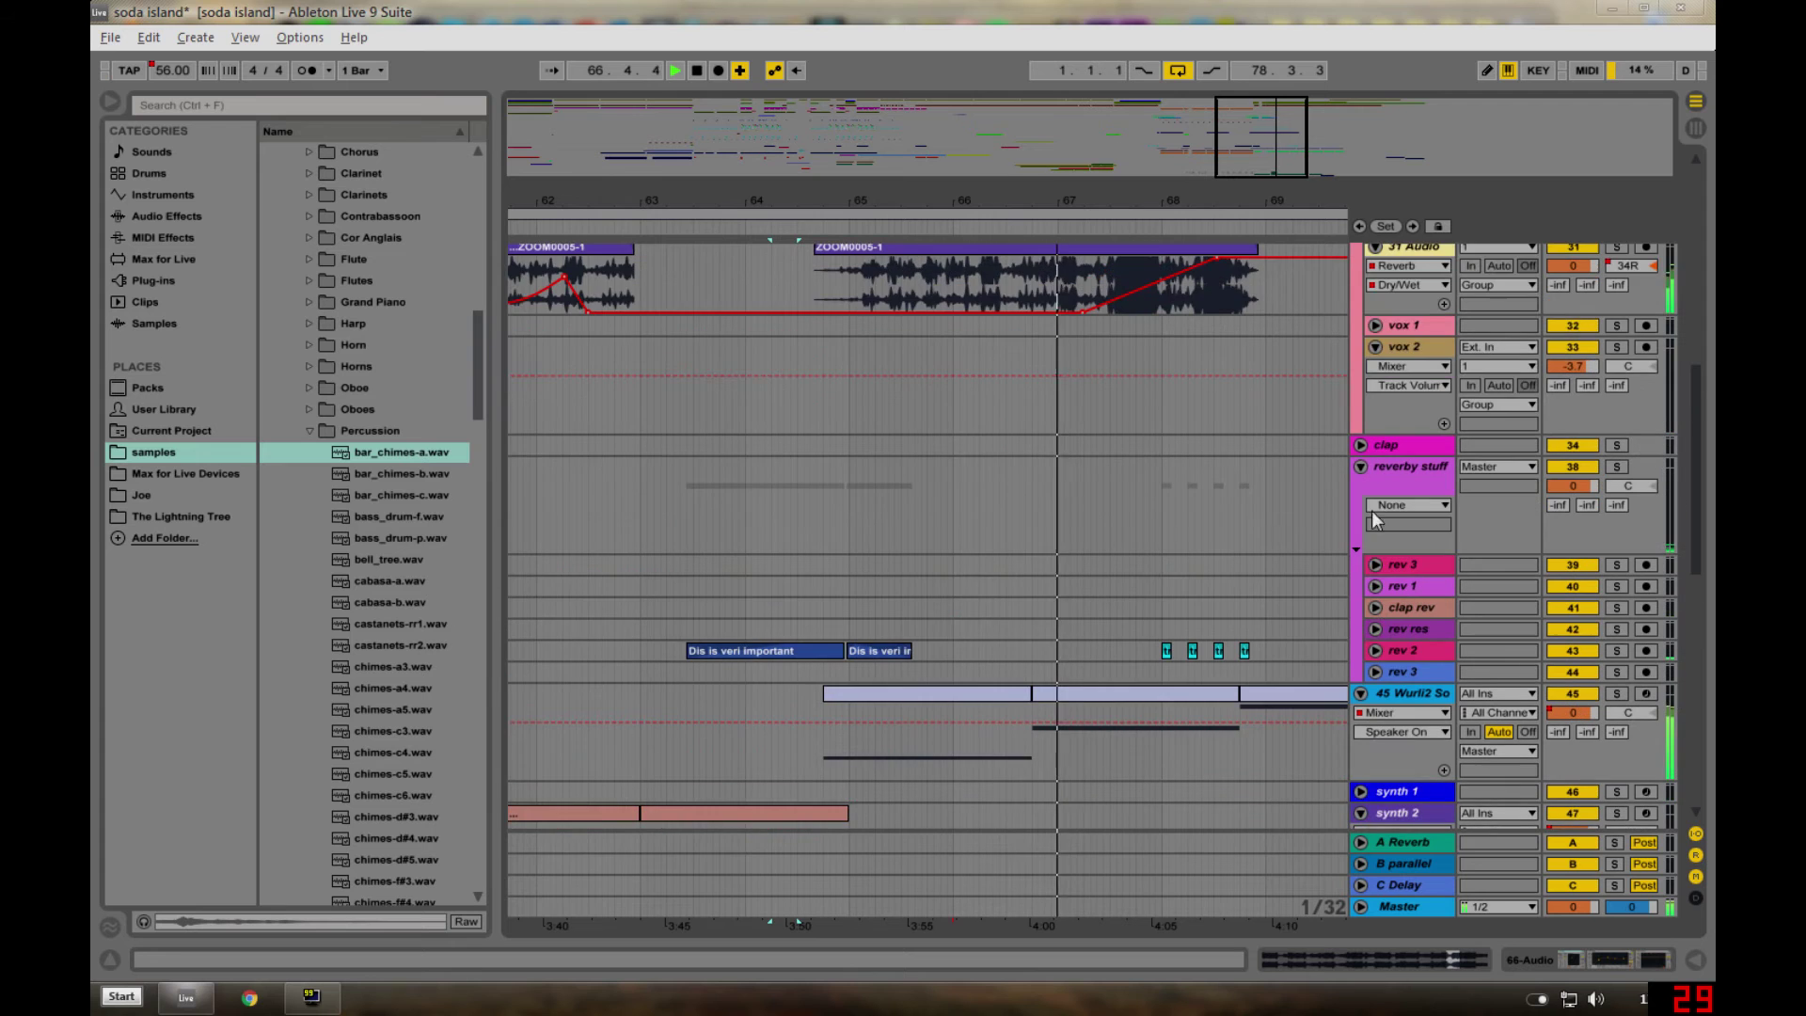
- Fold all remaining tracks and groups, and stop playback with the insert mark placed at 64.4.4 on the clap group
alt+click(1360, 693)
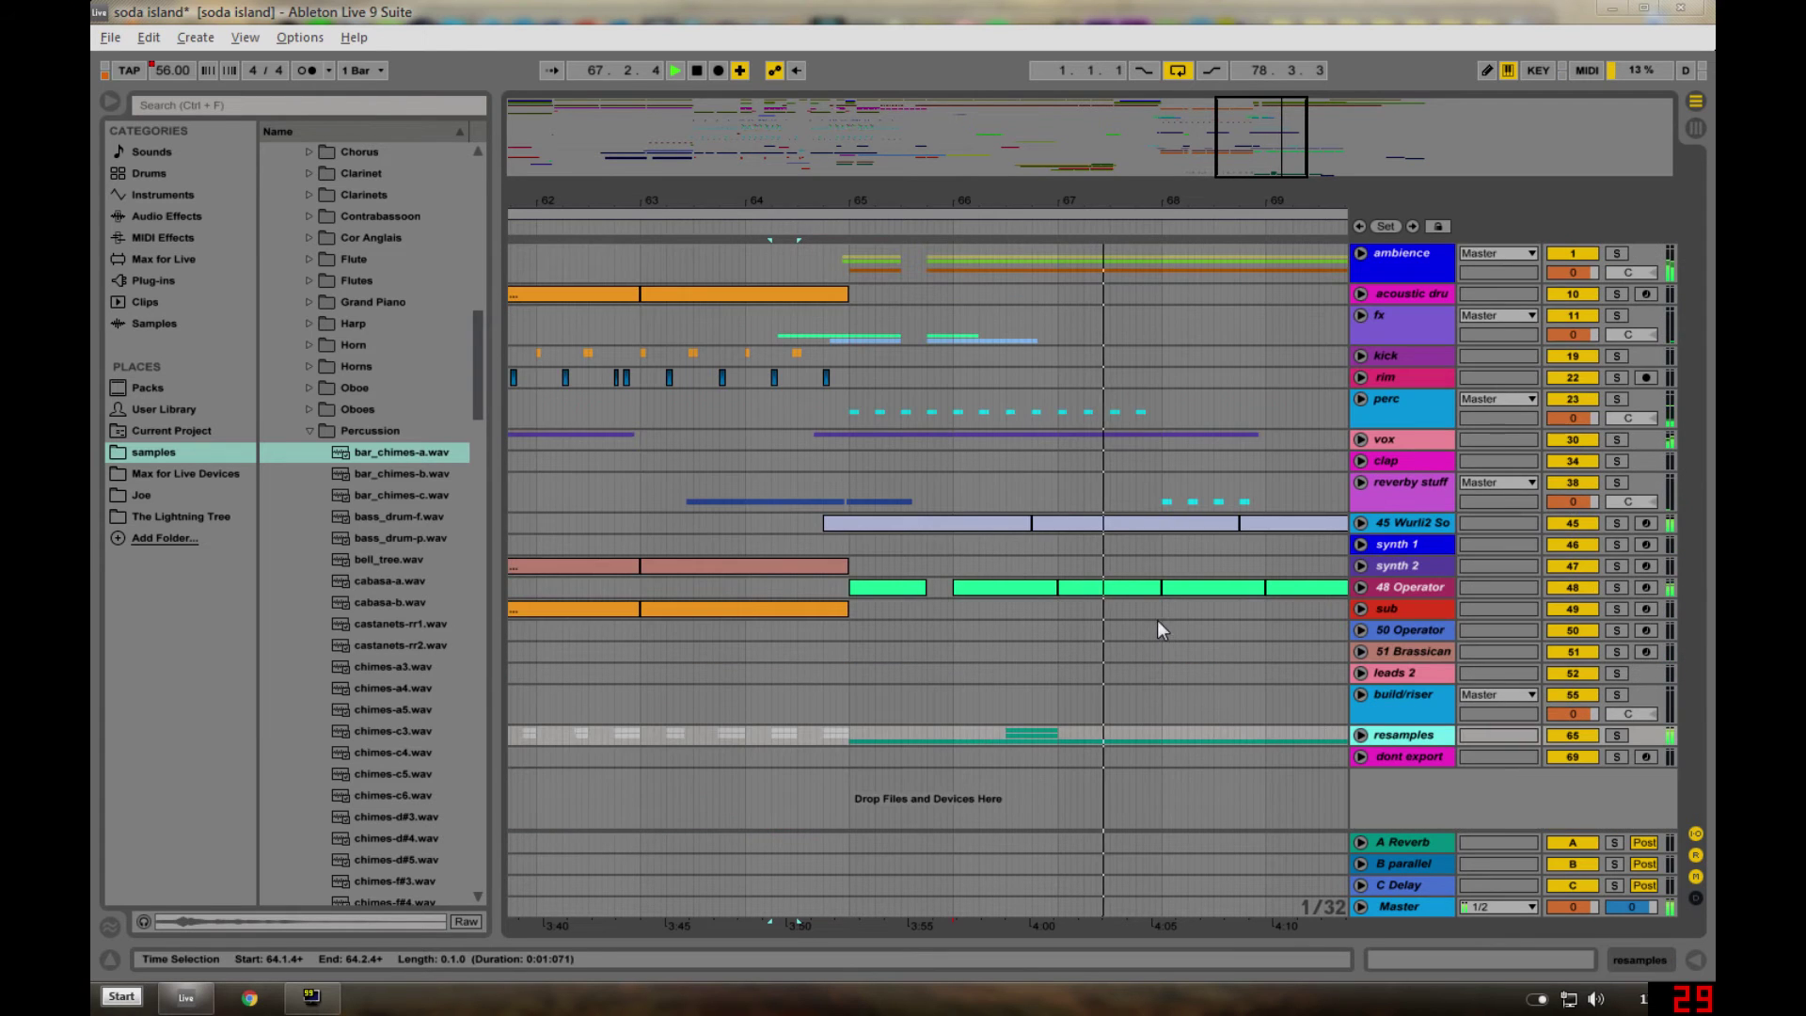
key(space)
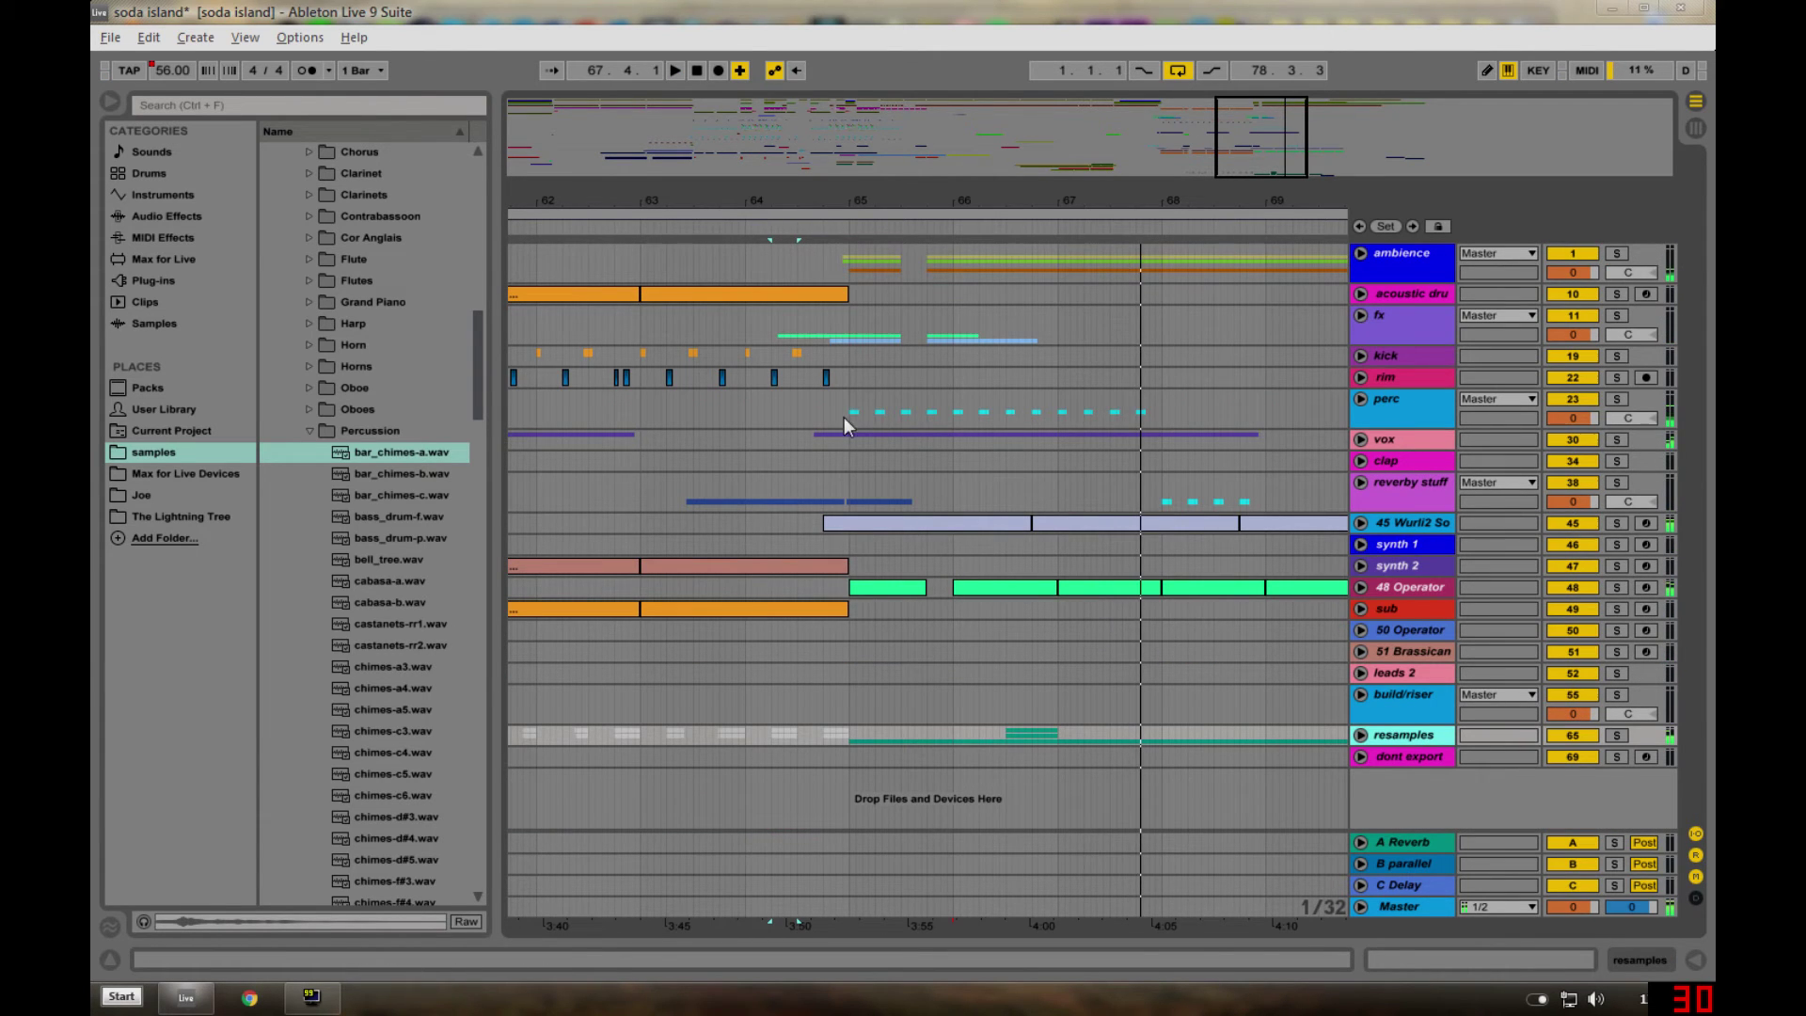
click(842, 463)
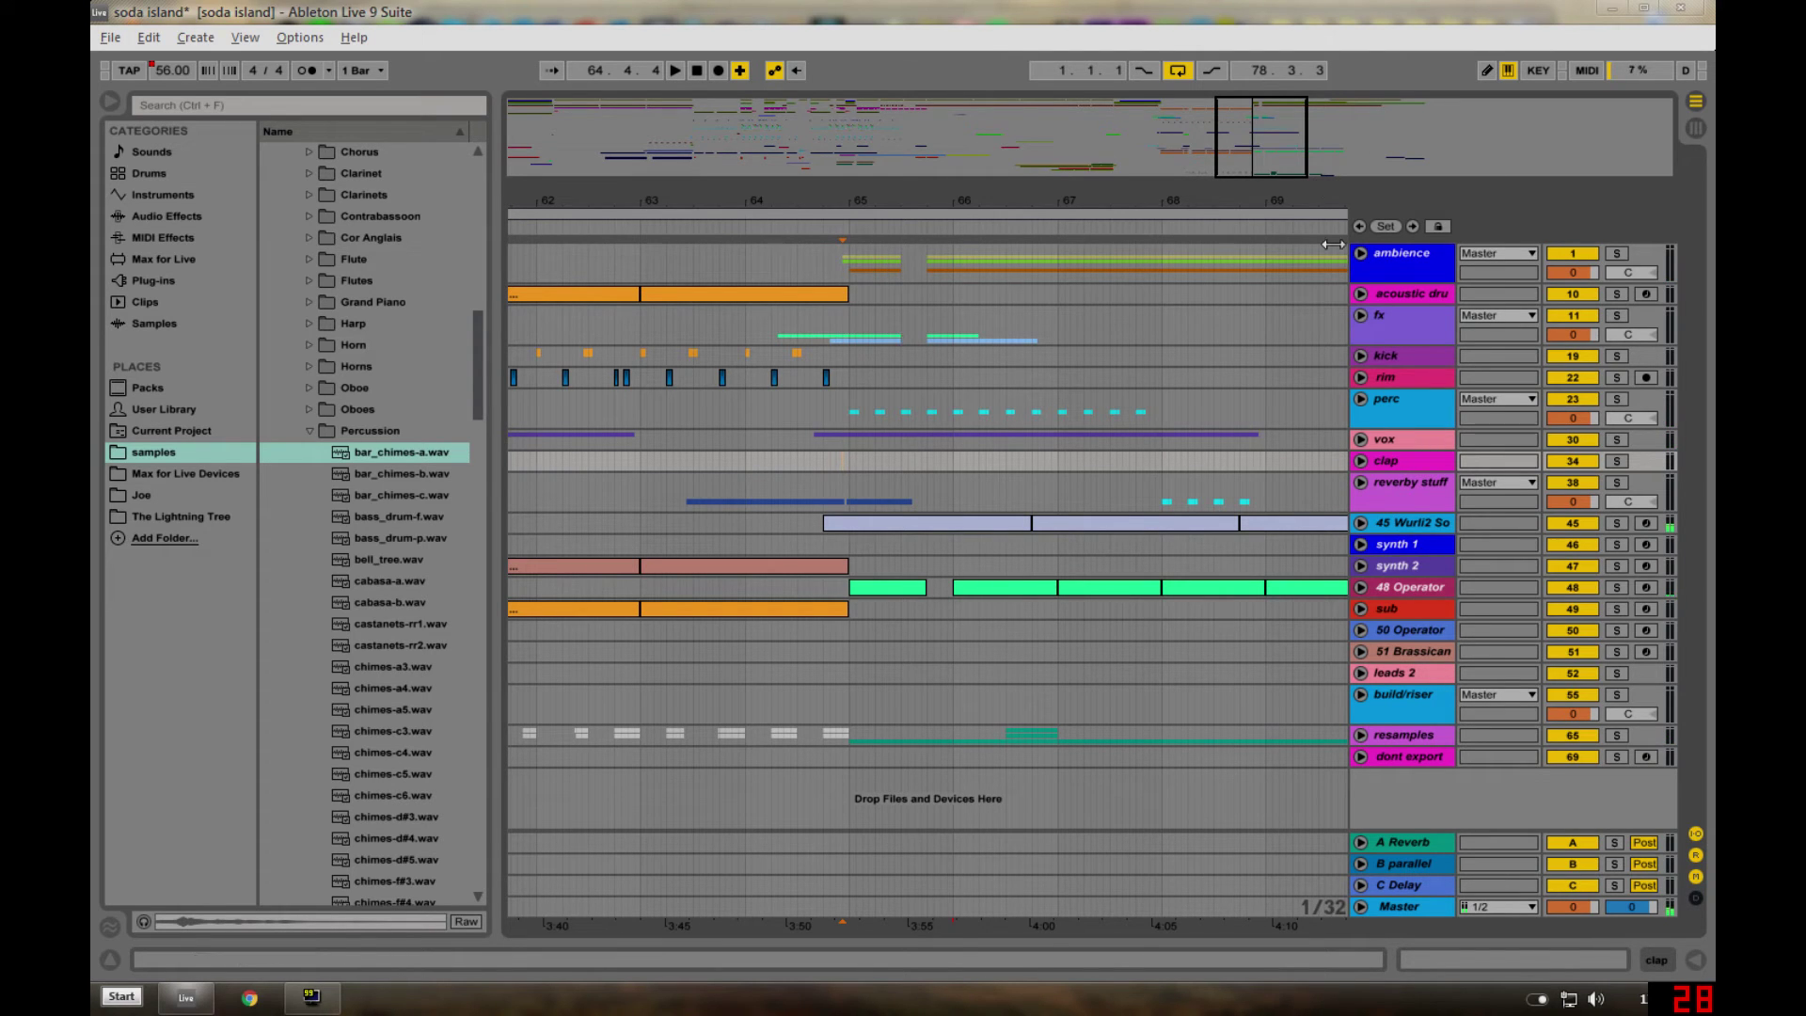
drag(968, 202, 859, 193)
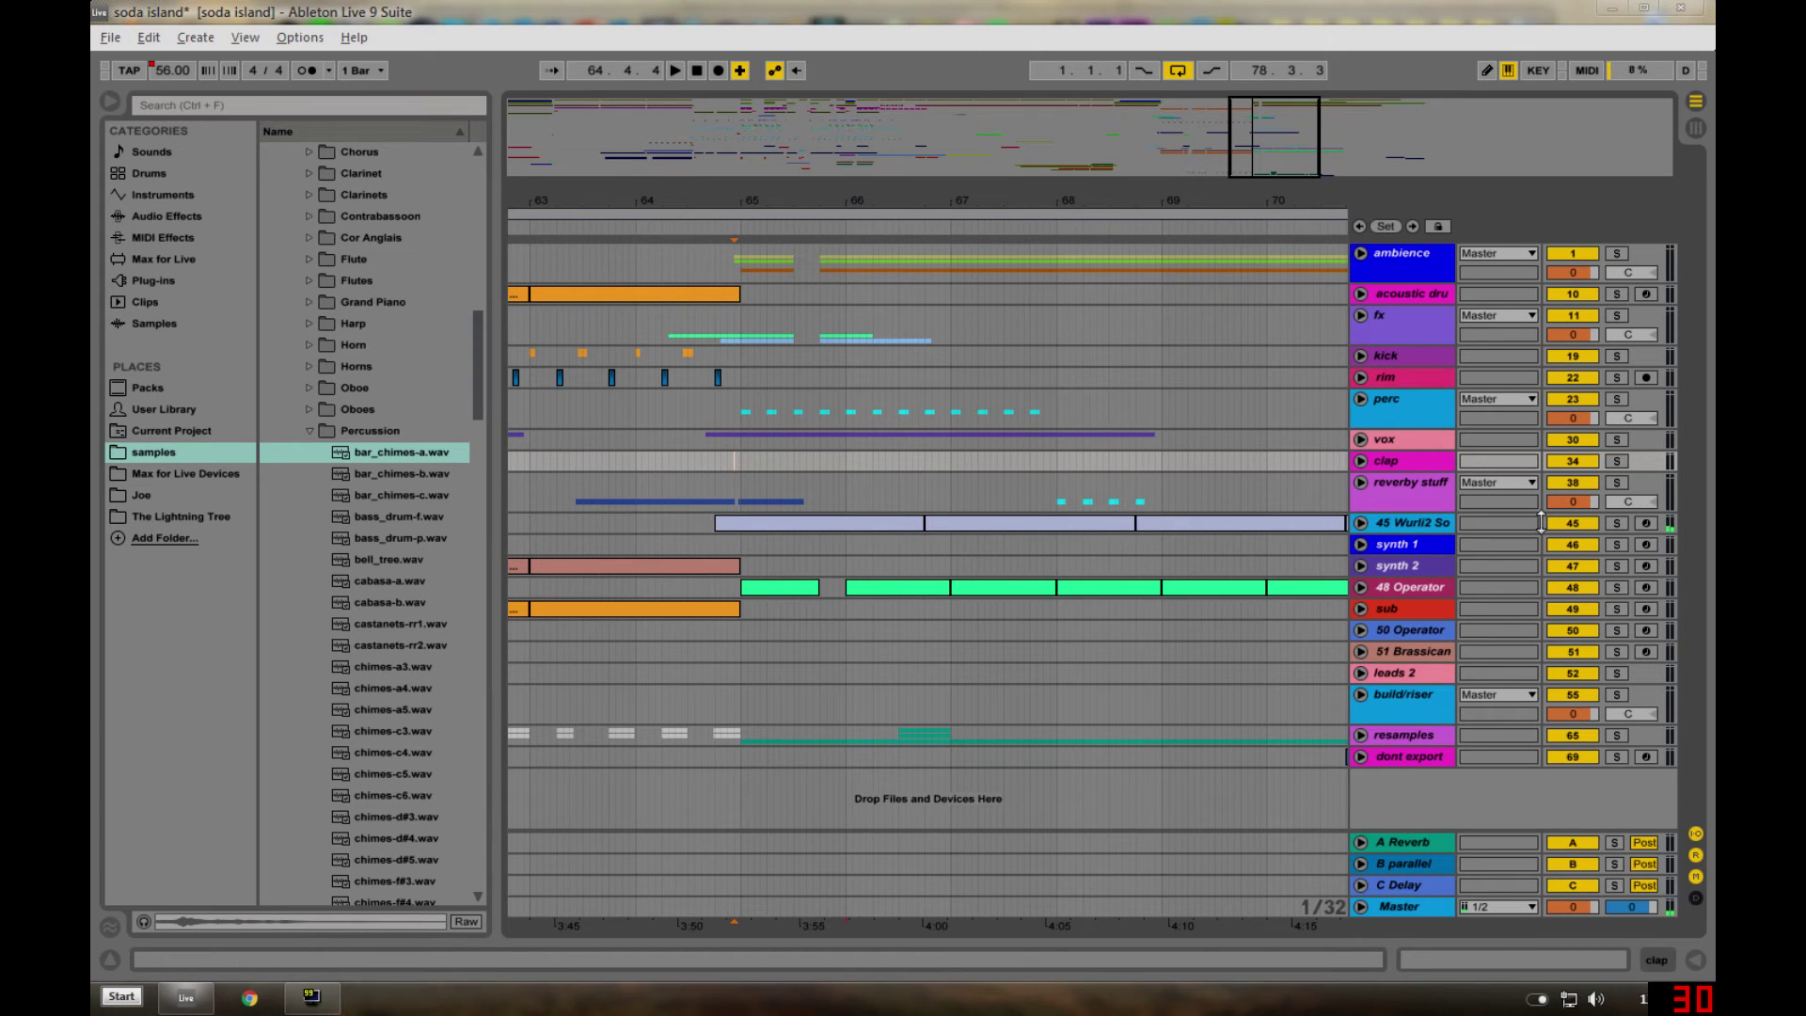
- Unfold the Wurli2 soft piano track, solo it and audition its clip starting at 64.4.1
click(1410, 524)
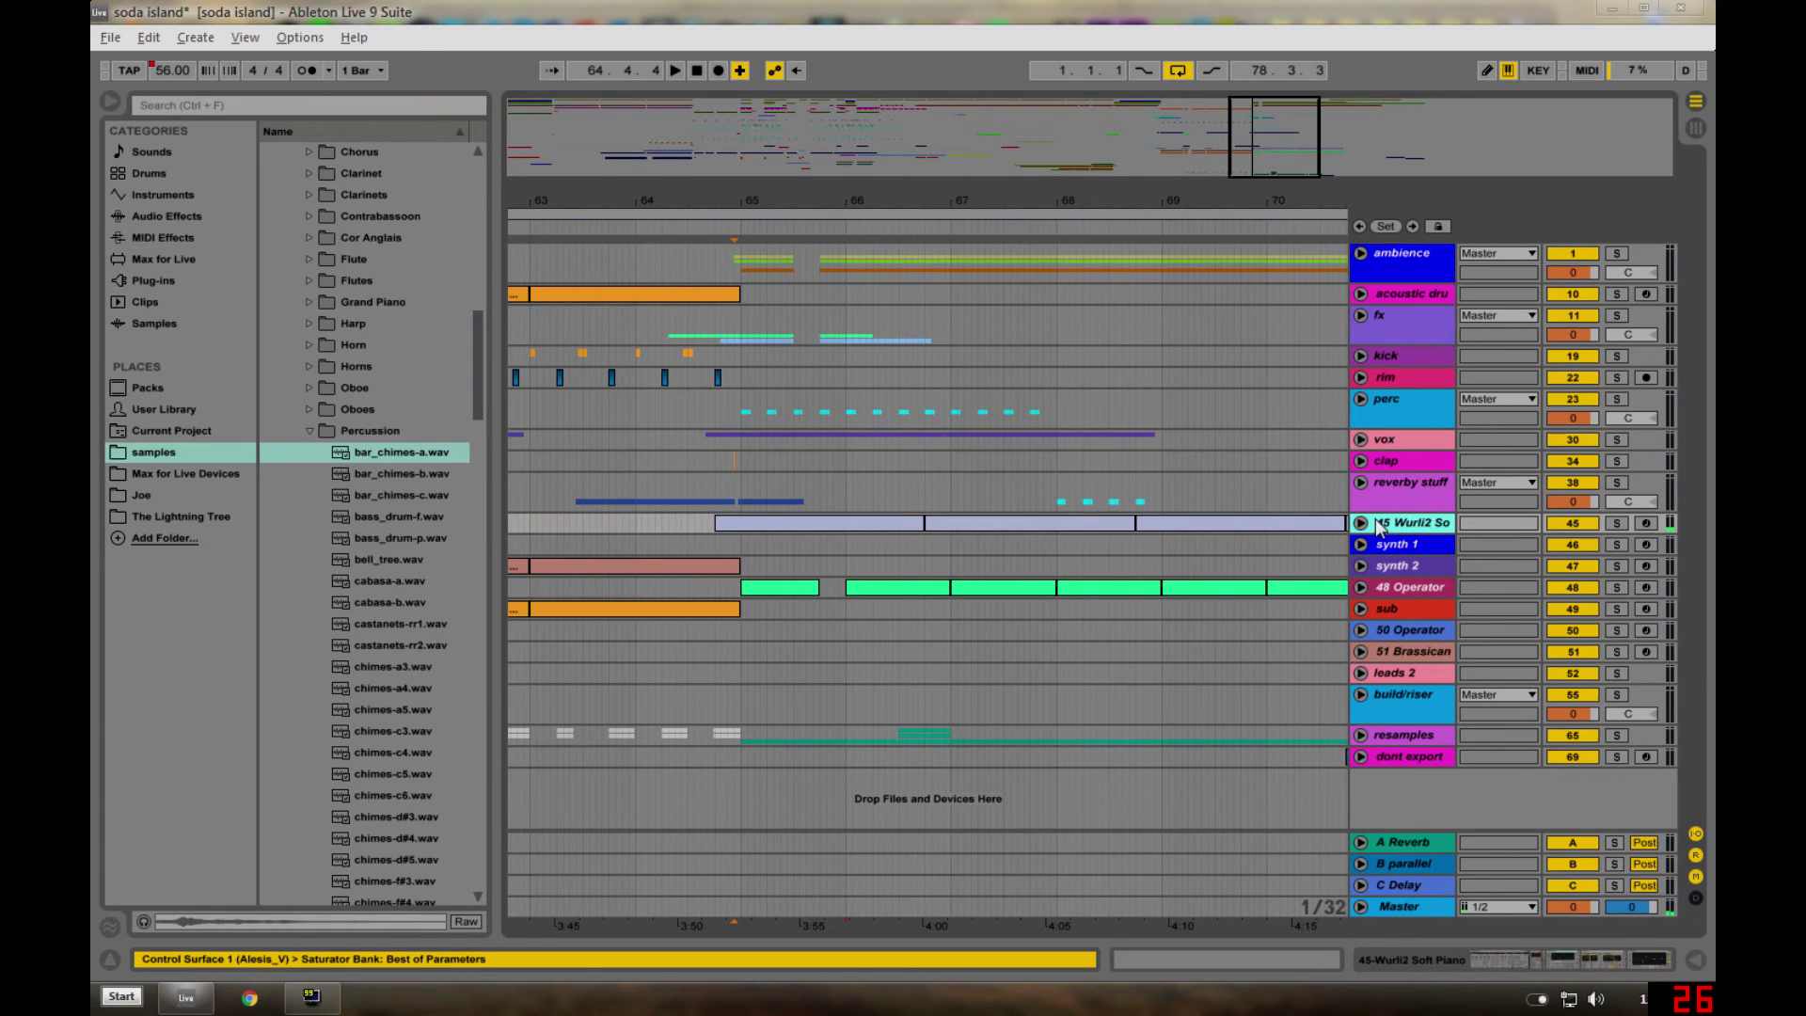
click(1360, 524)
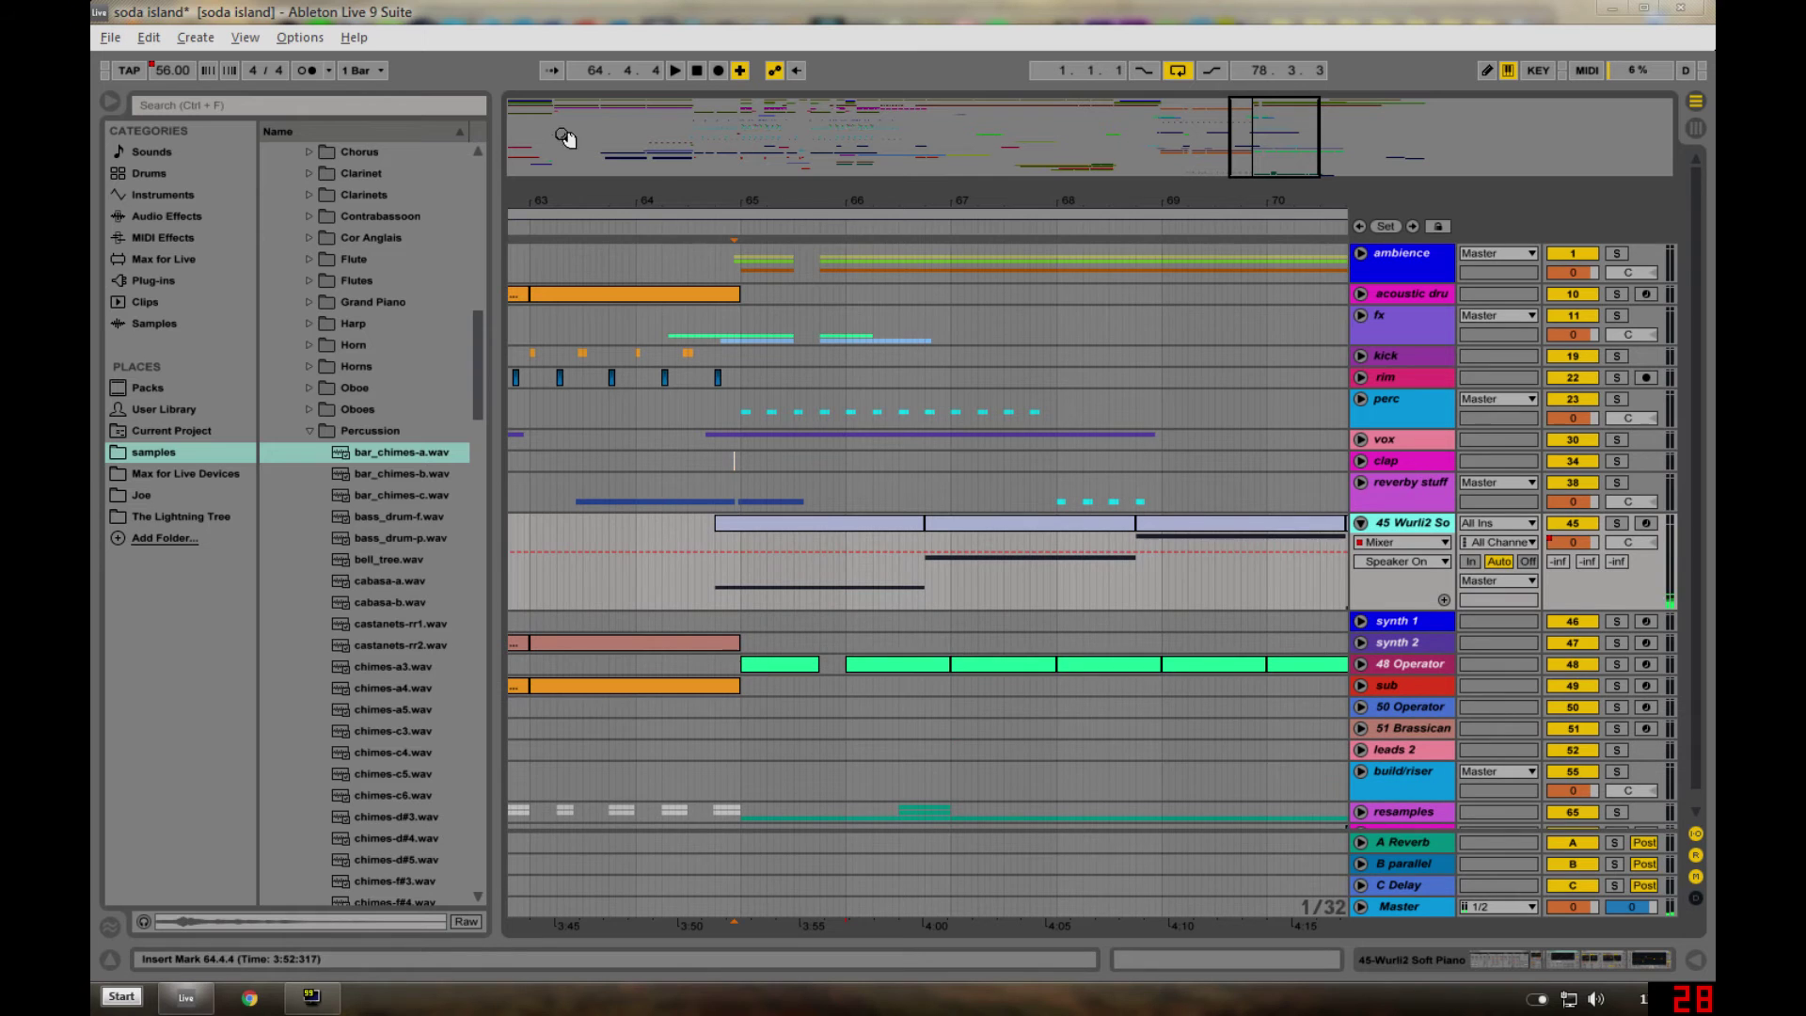
drag(801, 203, 809, 192)
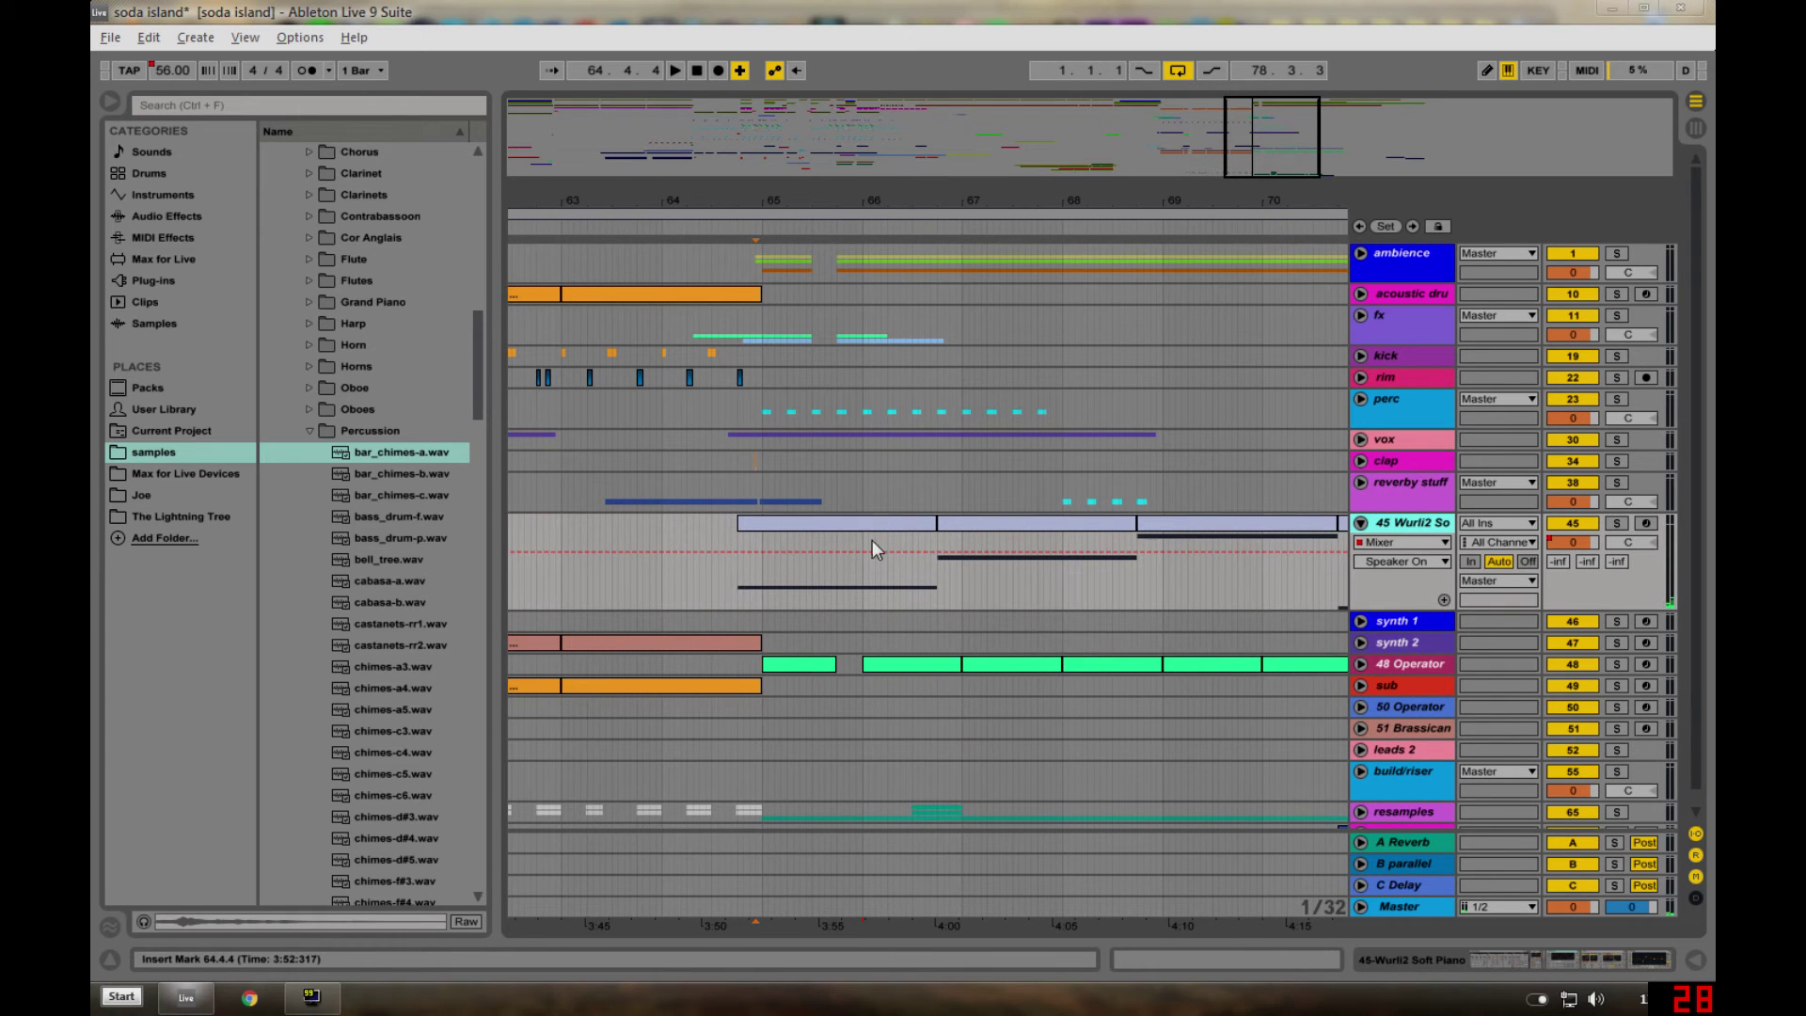
click(879, 532)
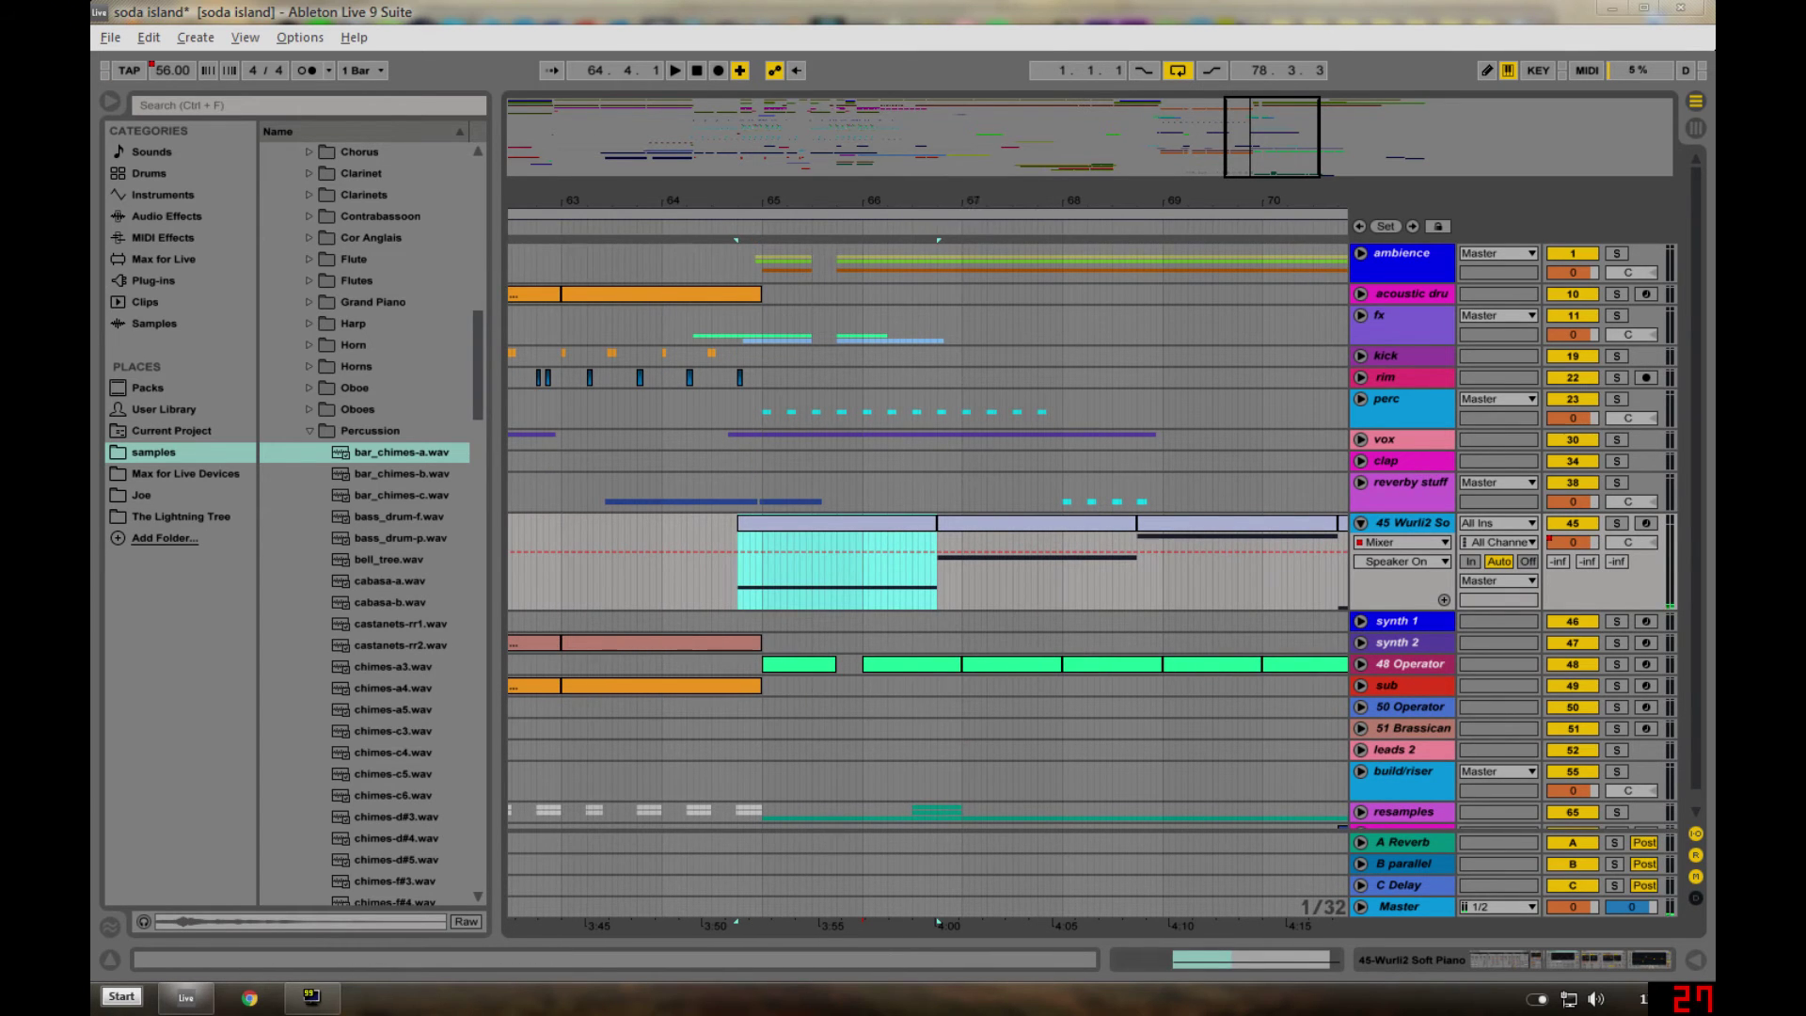
drag(828, 200, 809, 188)
click(1617, 523)
key(space)
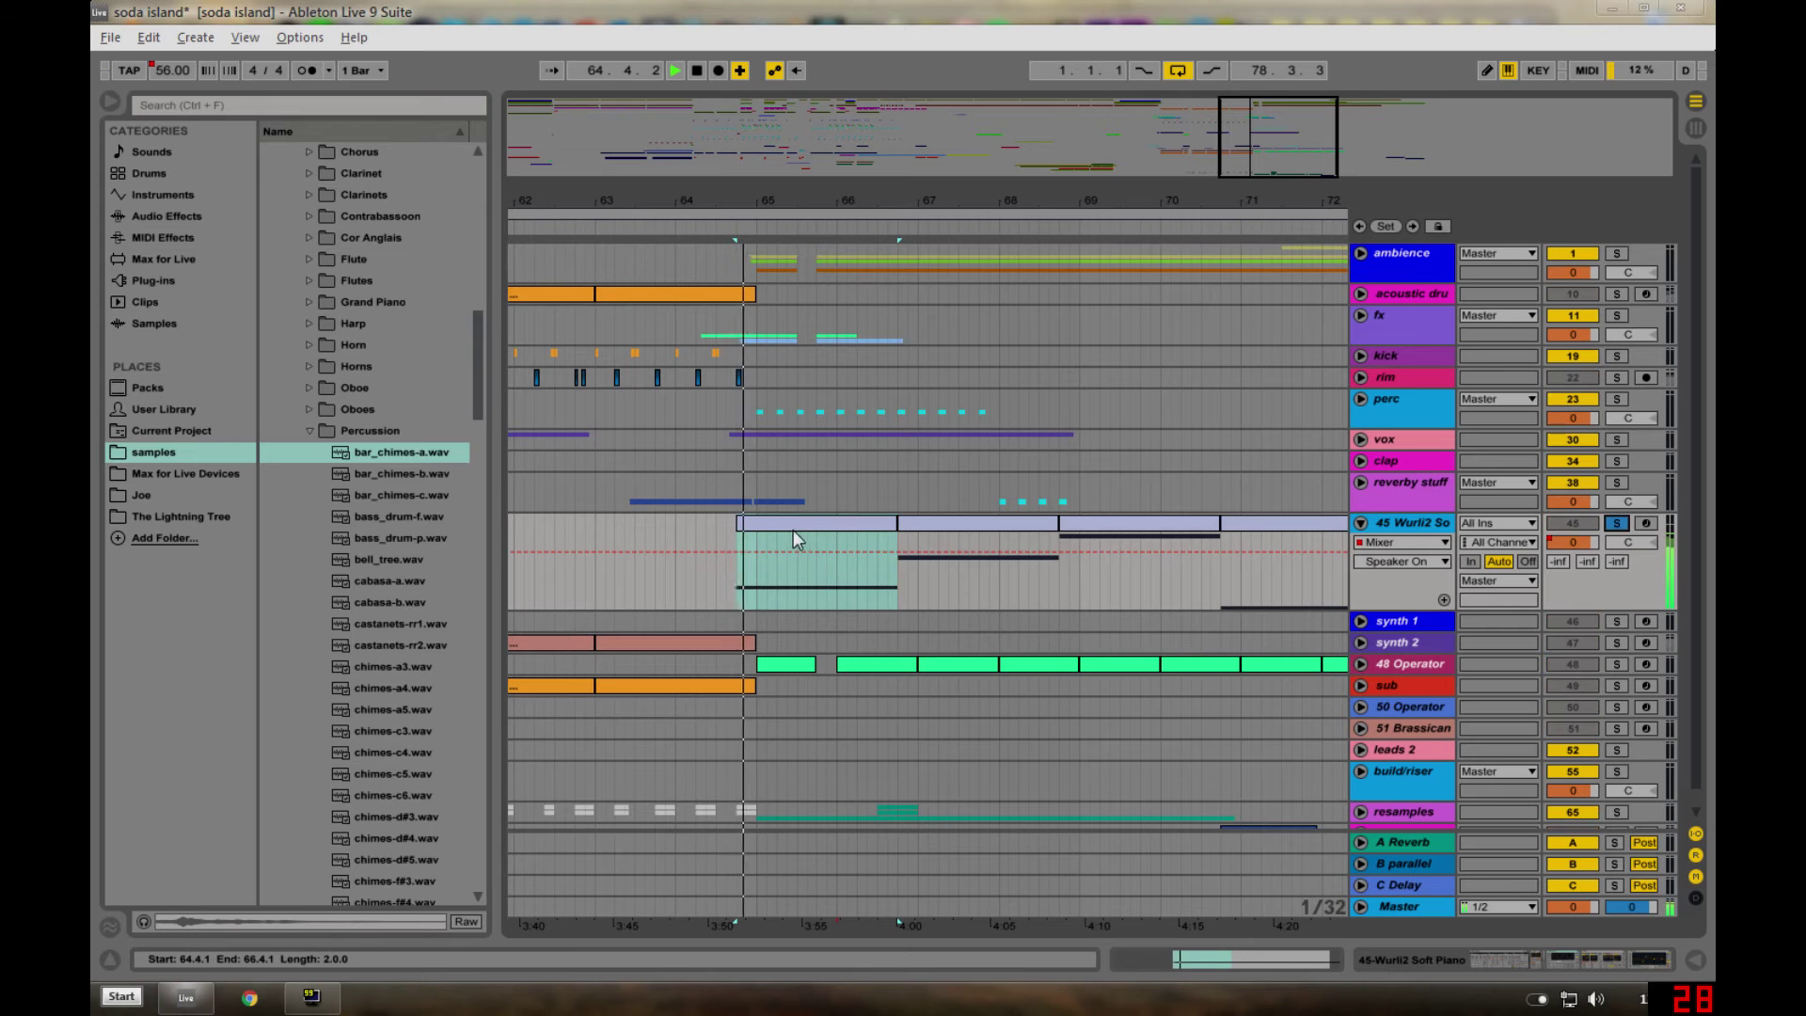
- Audition the Wurli2 clips from 66.4.1 and from 68.4.1, stop playback and return to the full mix
click(974, 528)
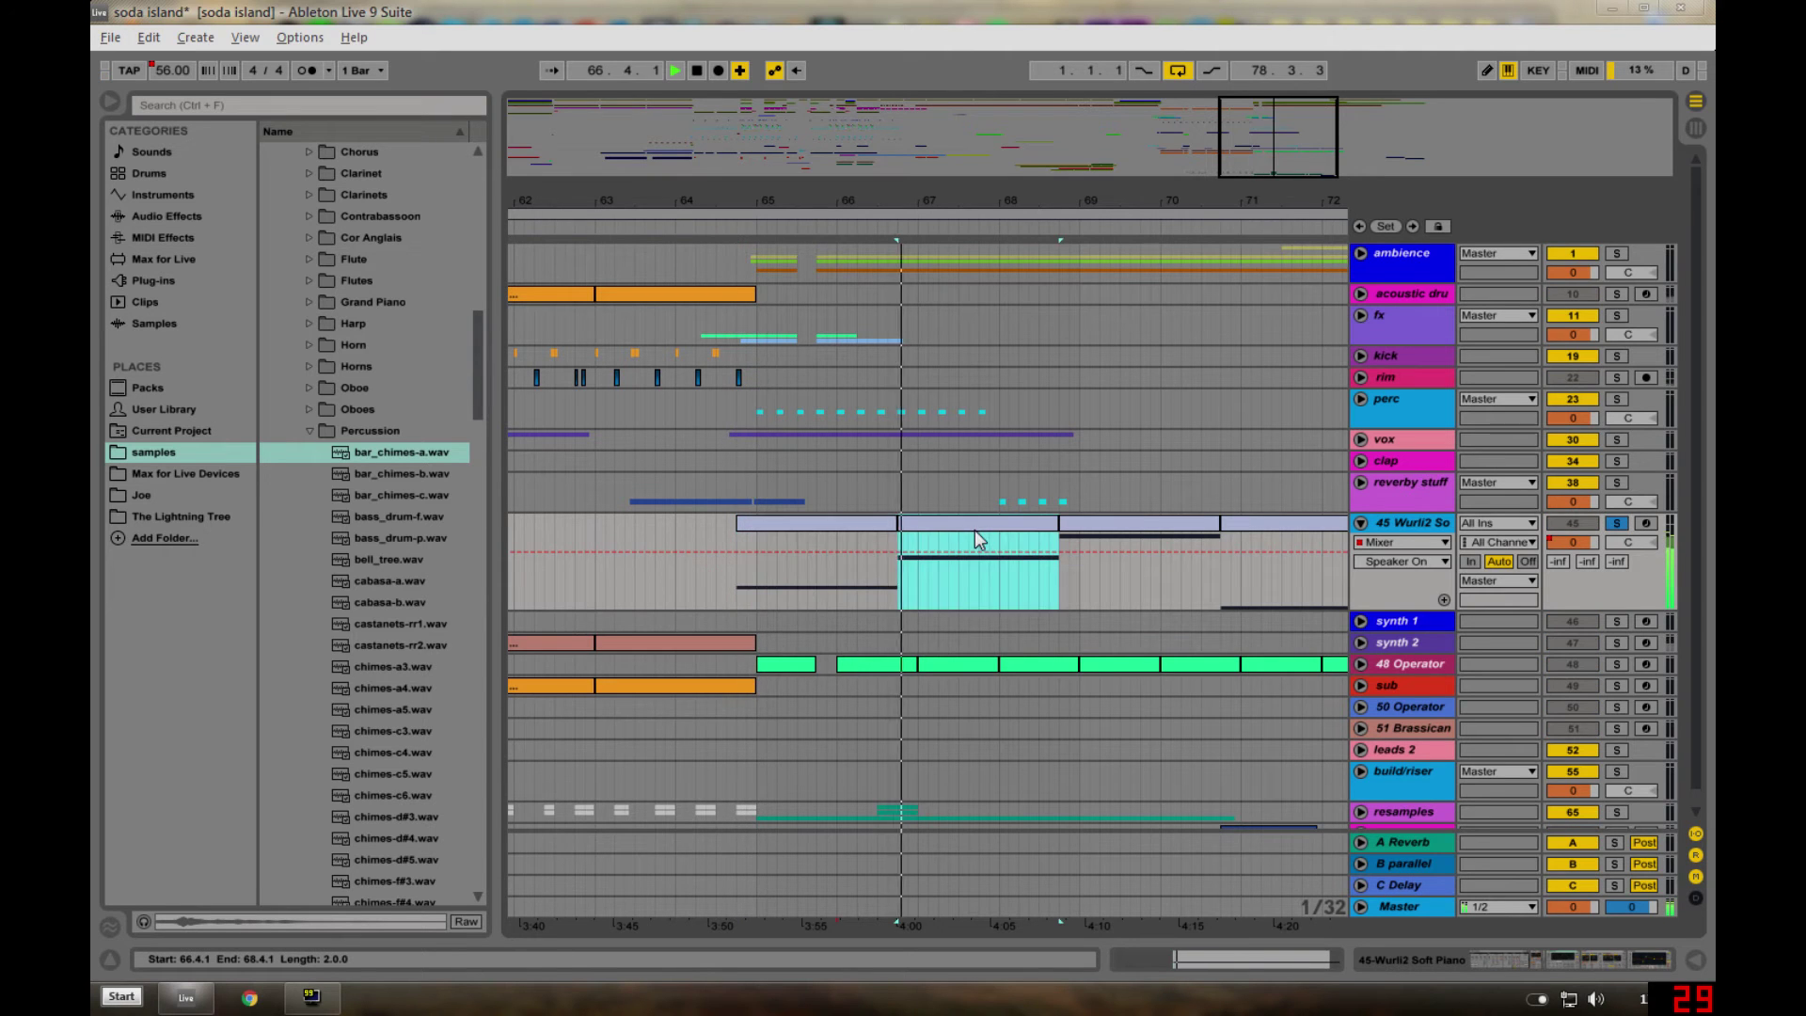
click(1138, 522)
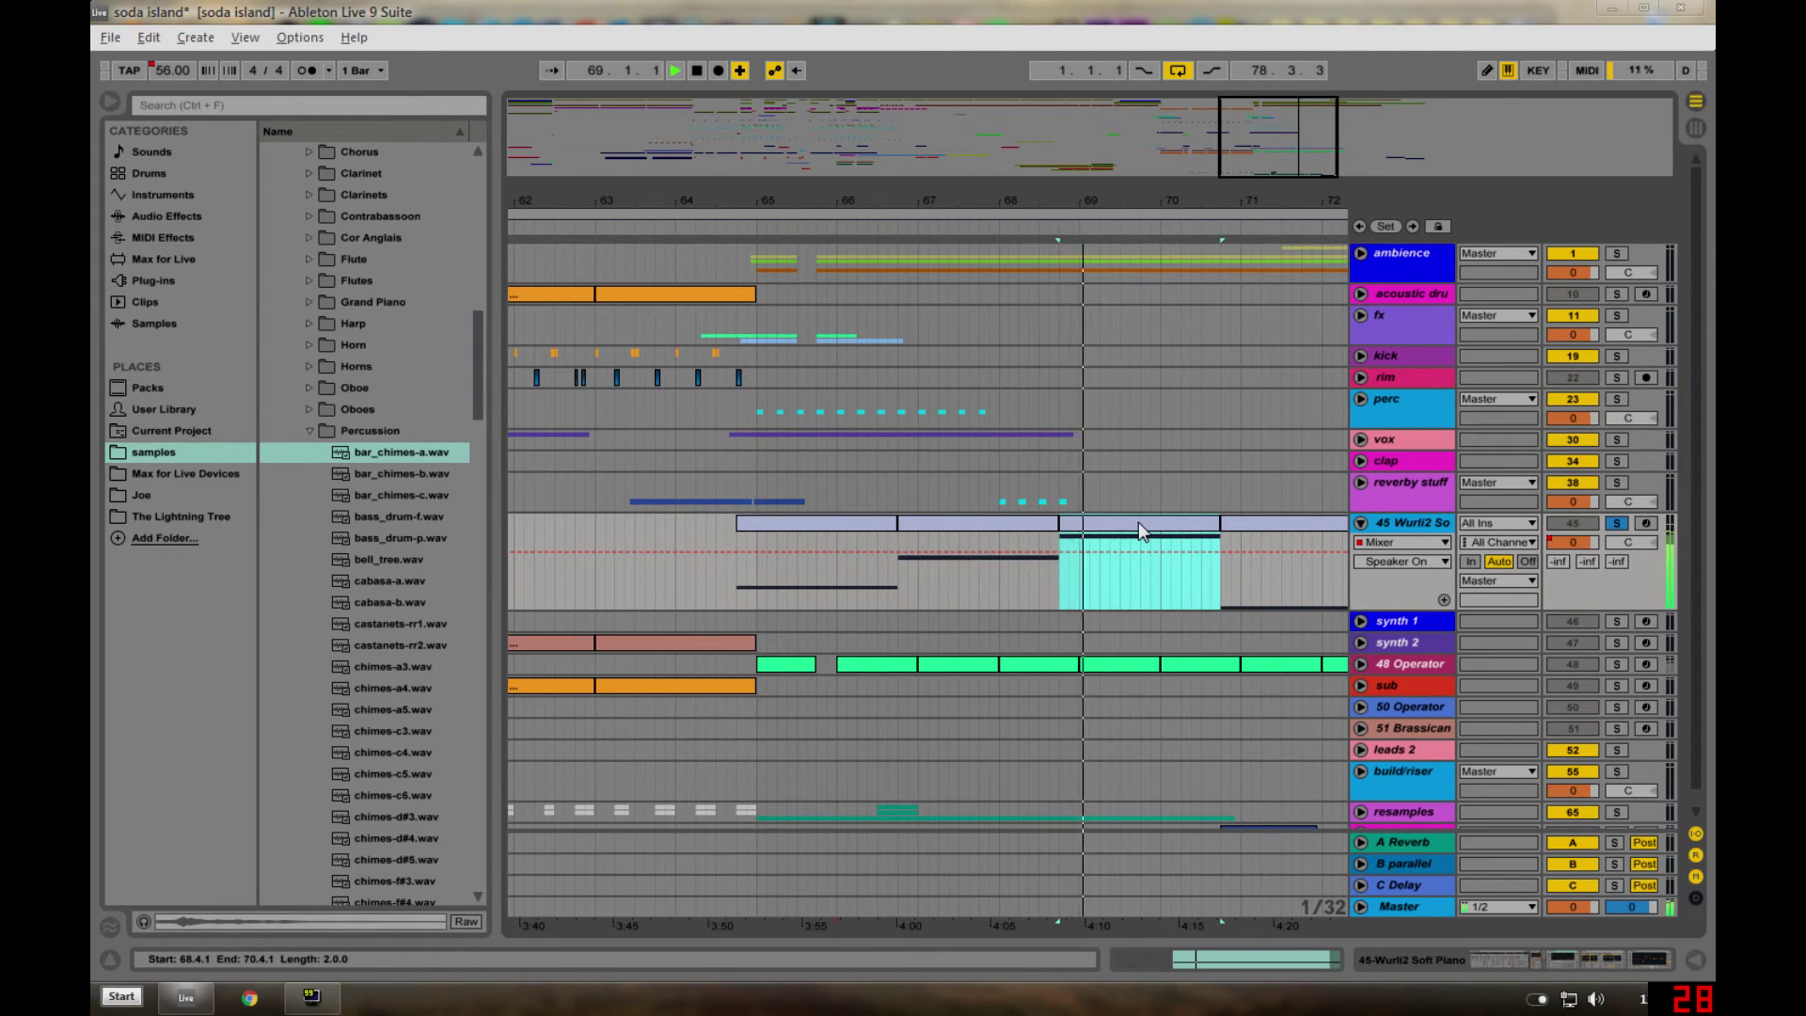
click(1616, 523)
click(1565, 525)
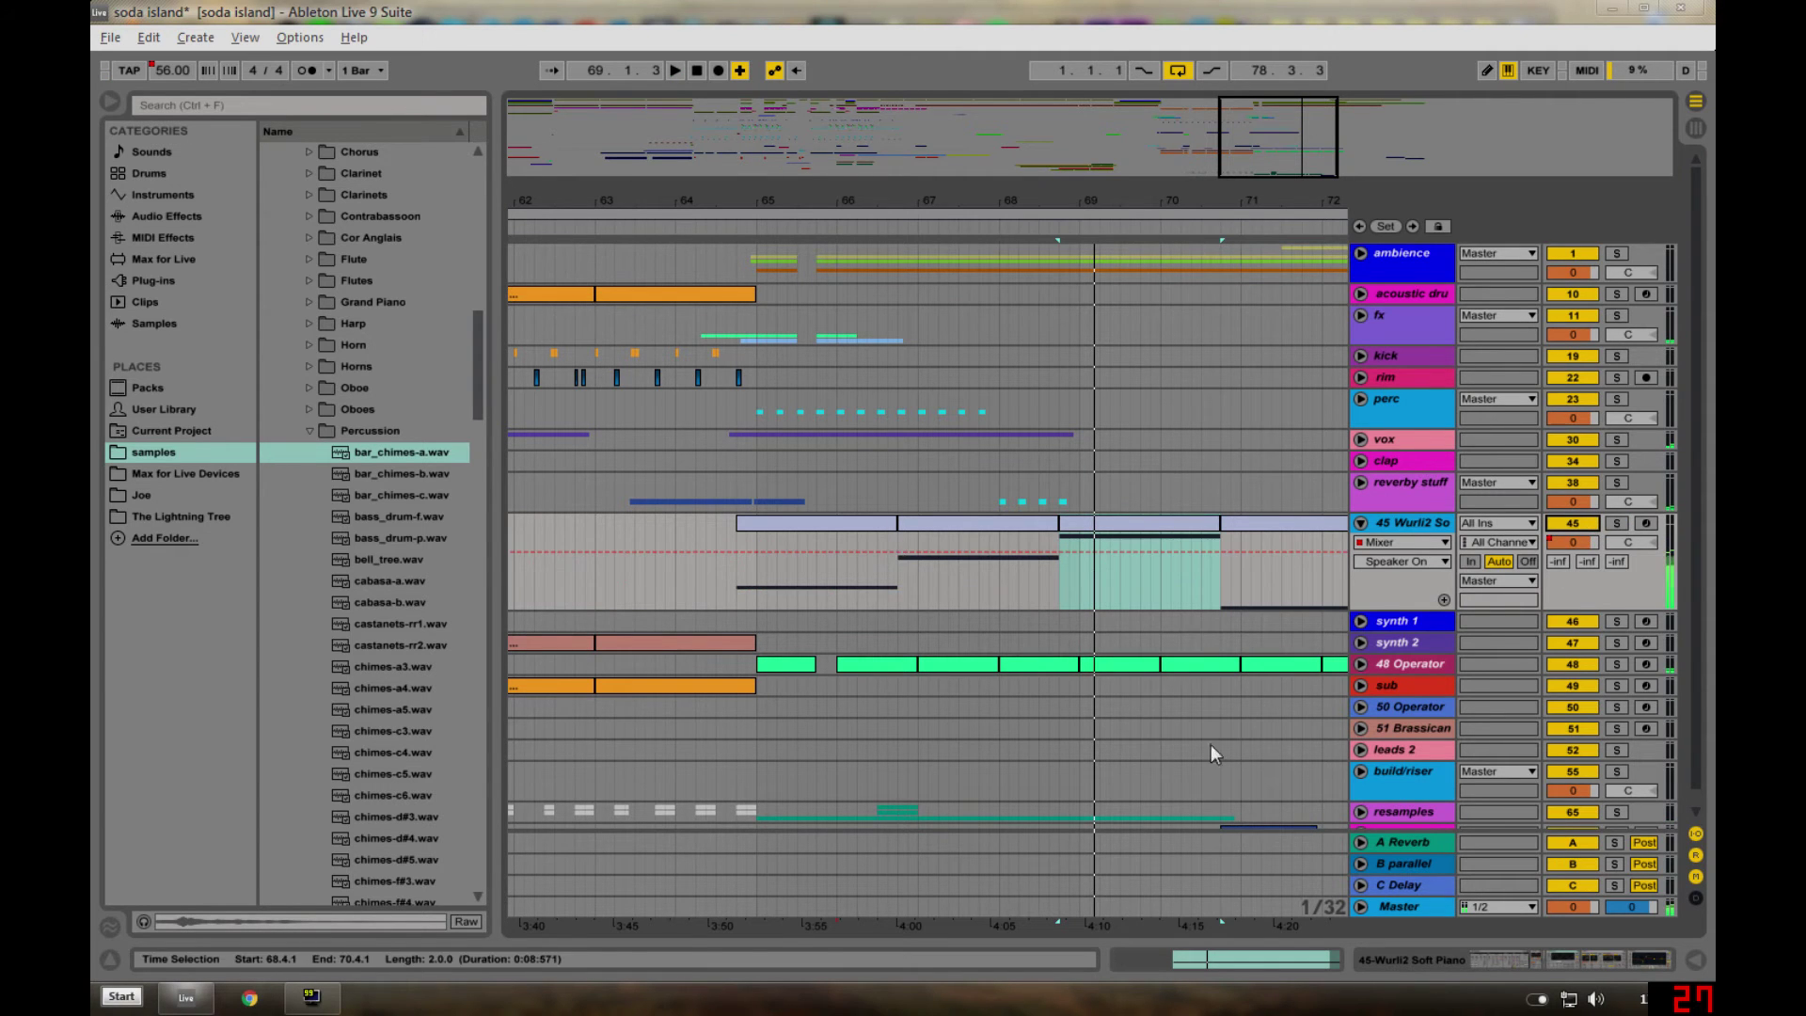
- Audition the final Wurli2 clip from 70.4.1 with the track soloed, and release the solo
drag(1275, 191, 1057, 191)
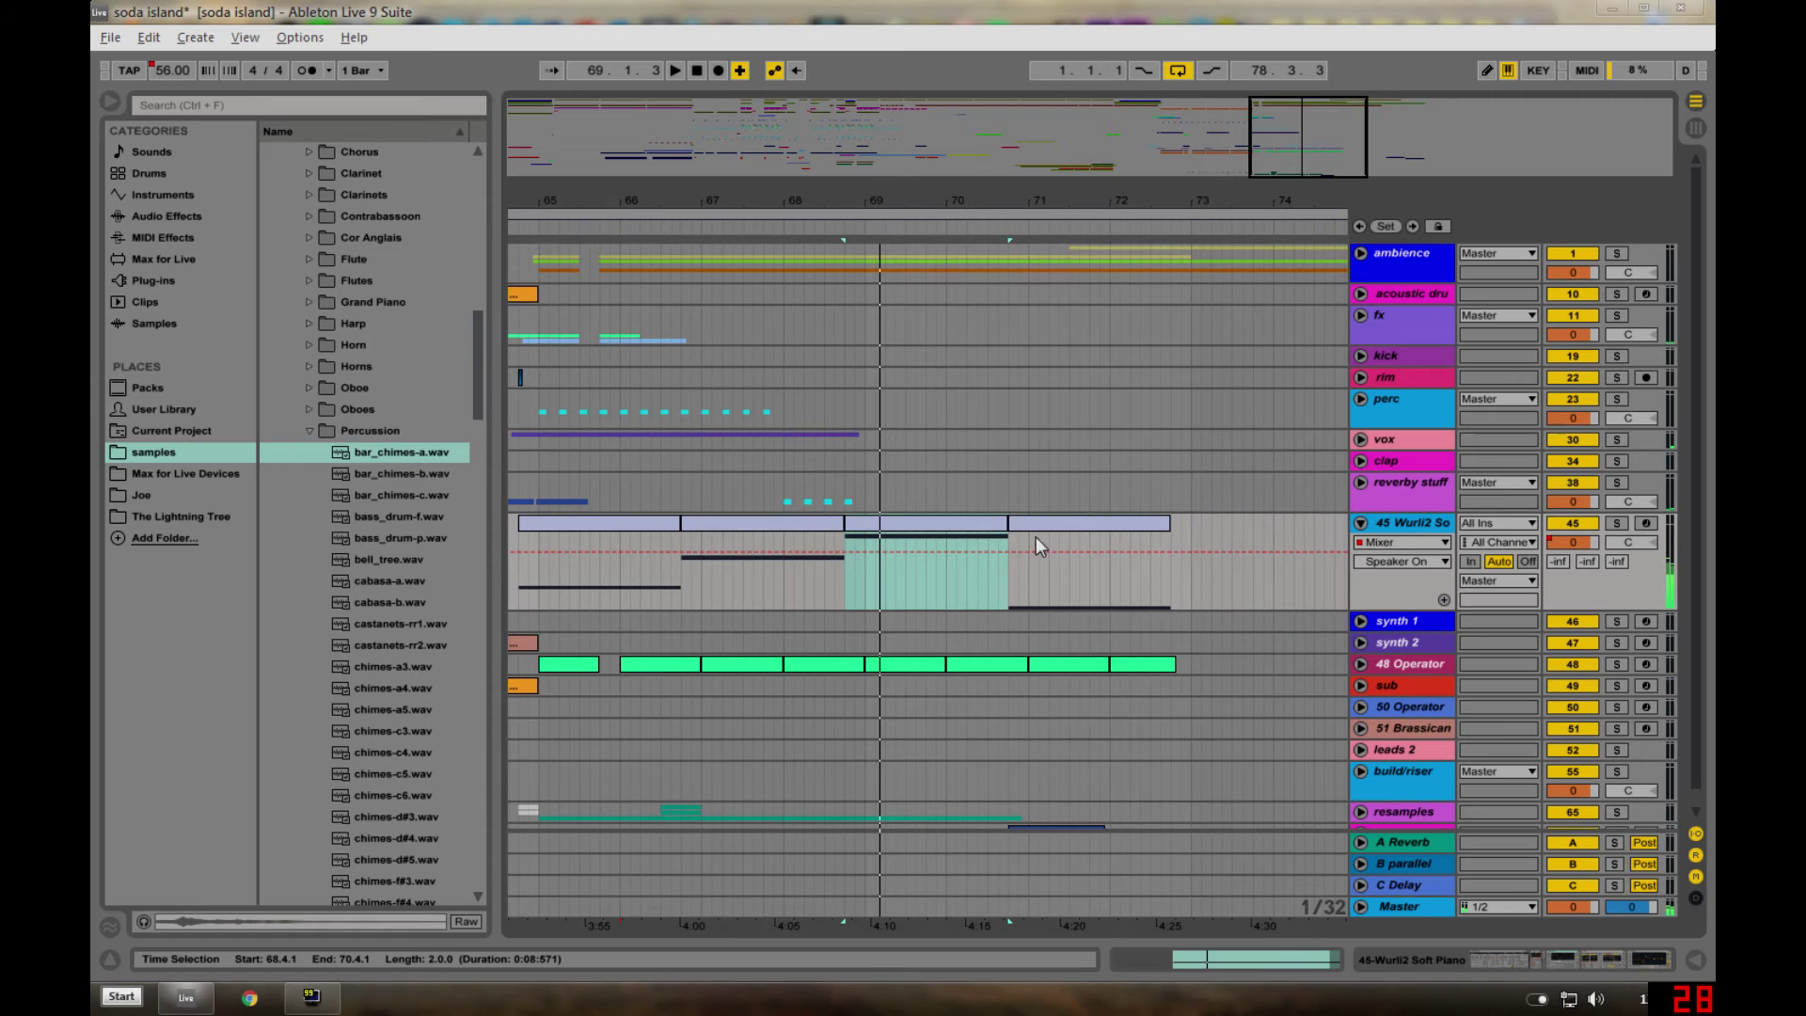
click(1073, 524)
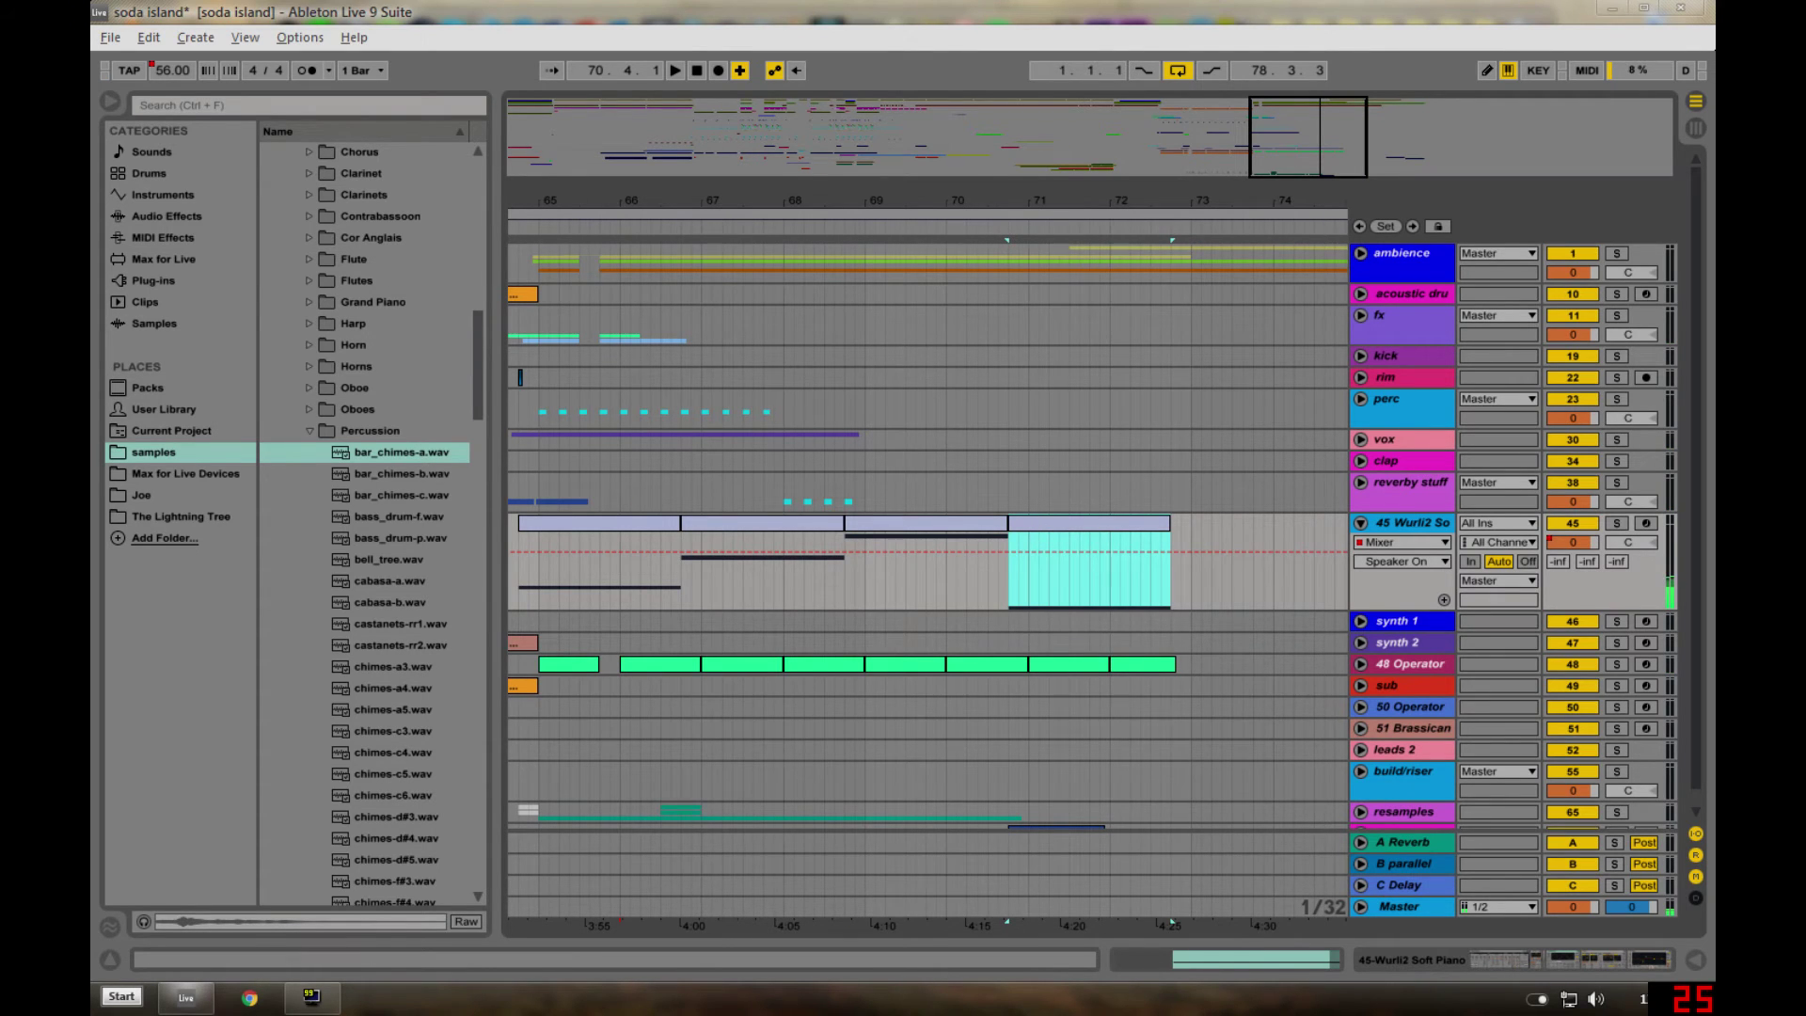
drag(1064, 202, 1064, 184)
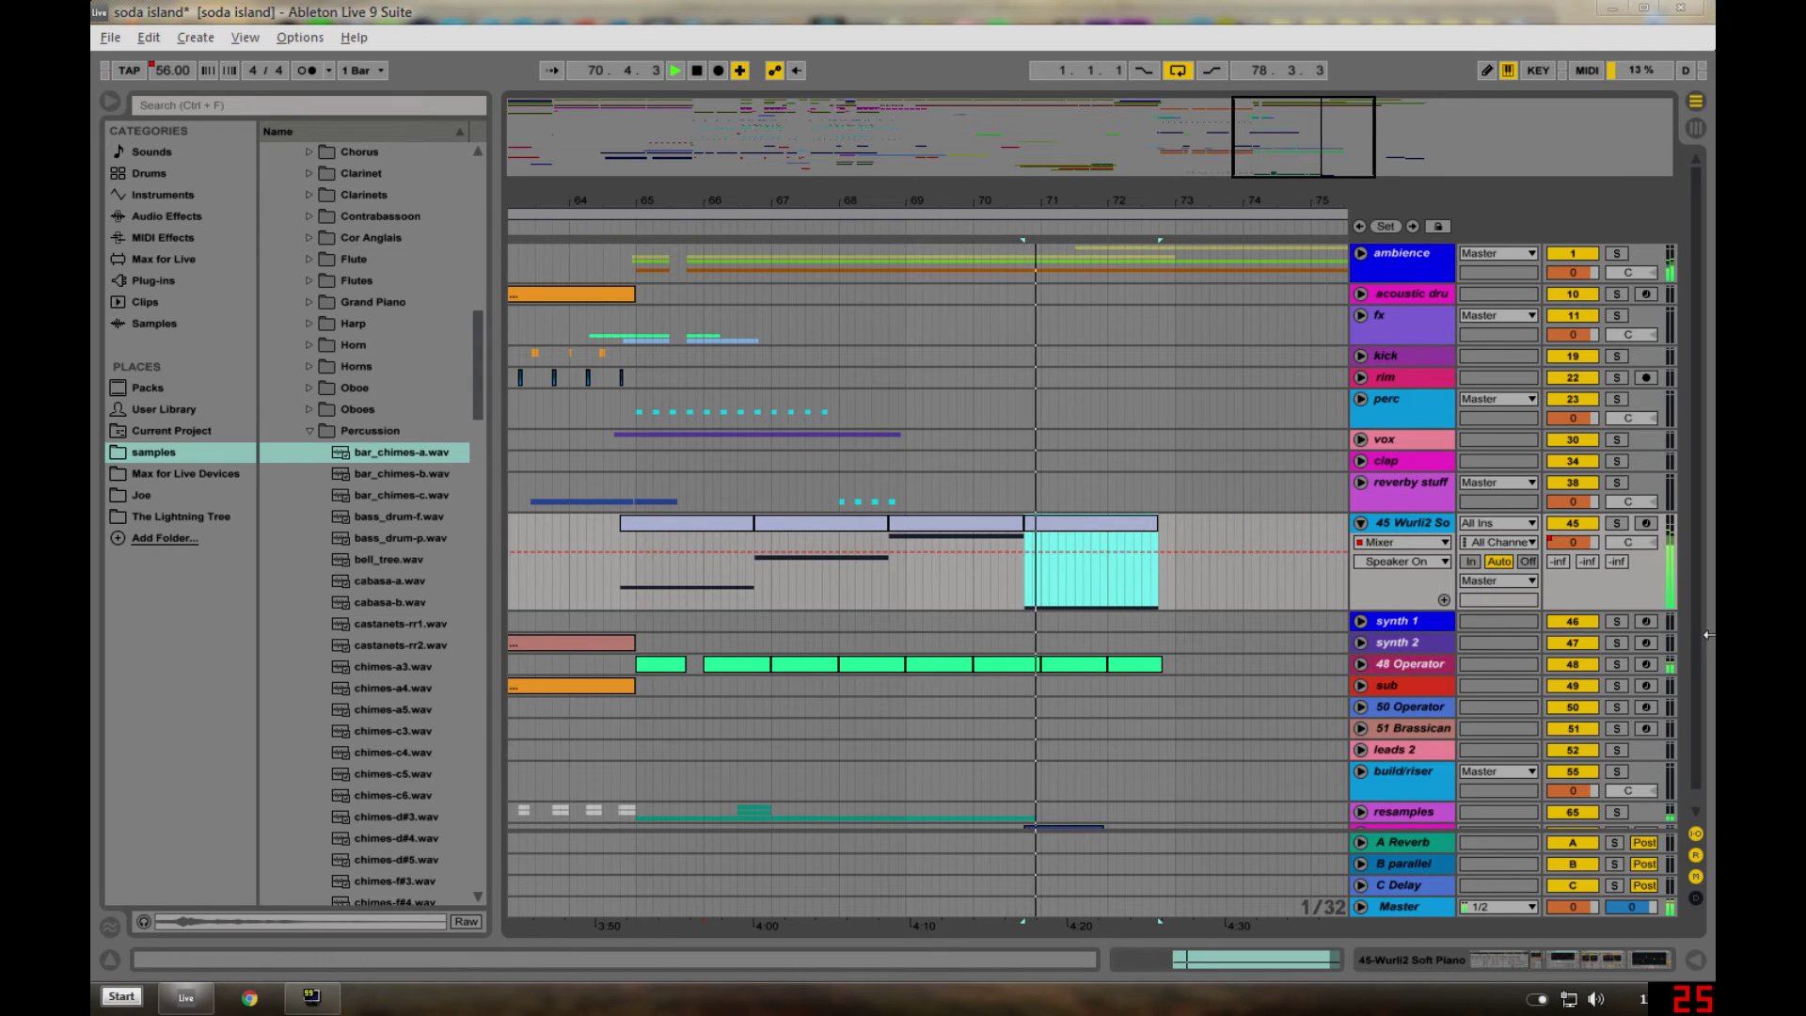
click(1616, 522)
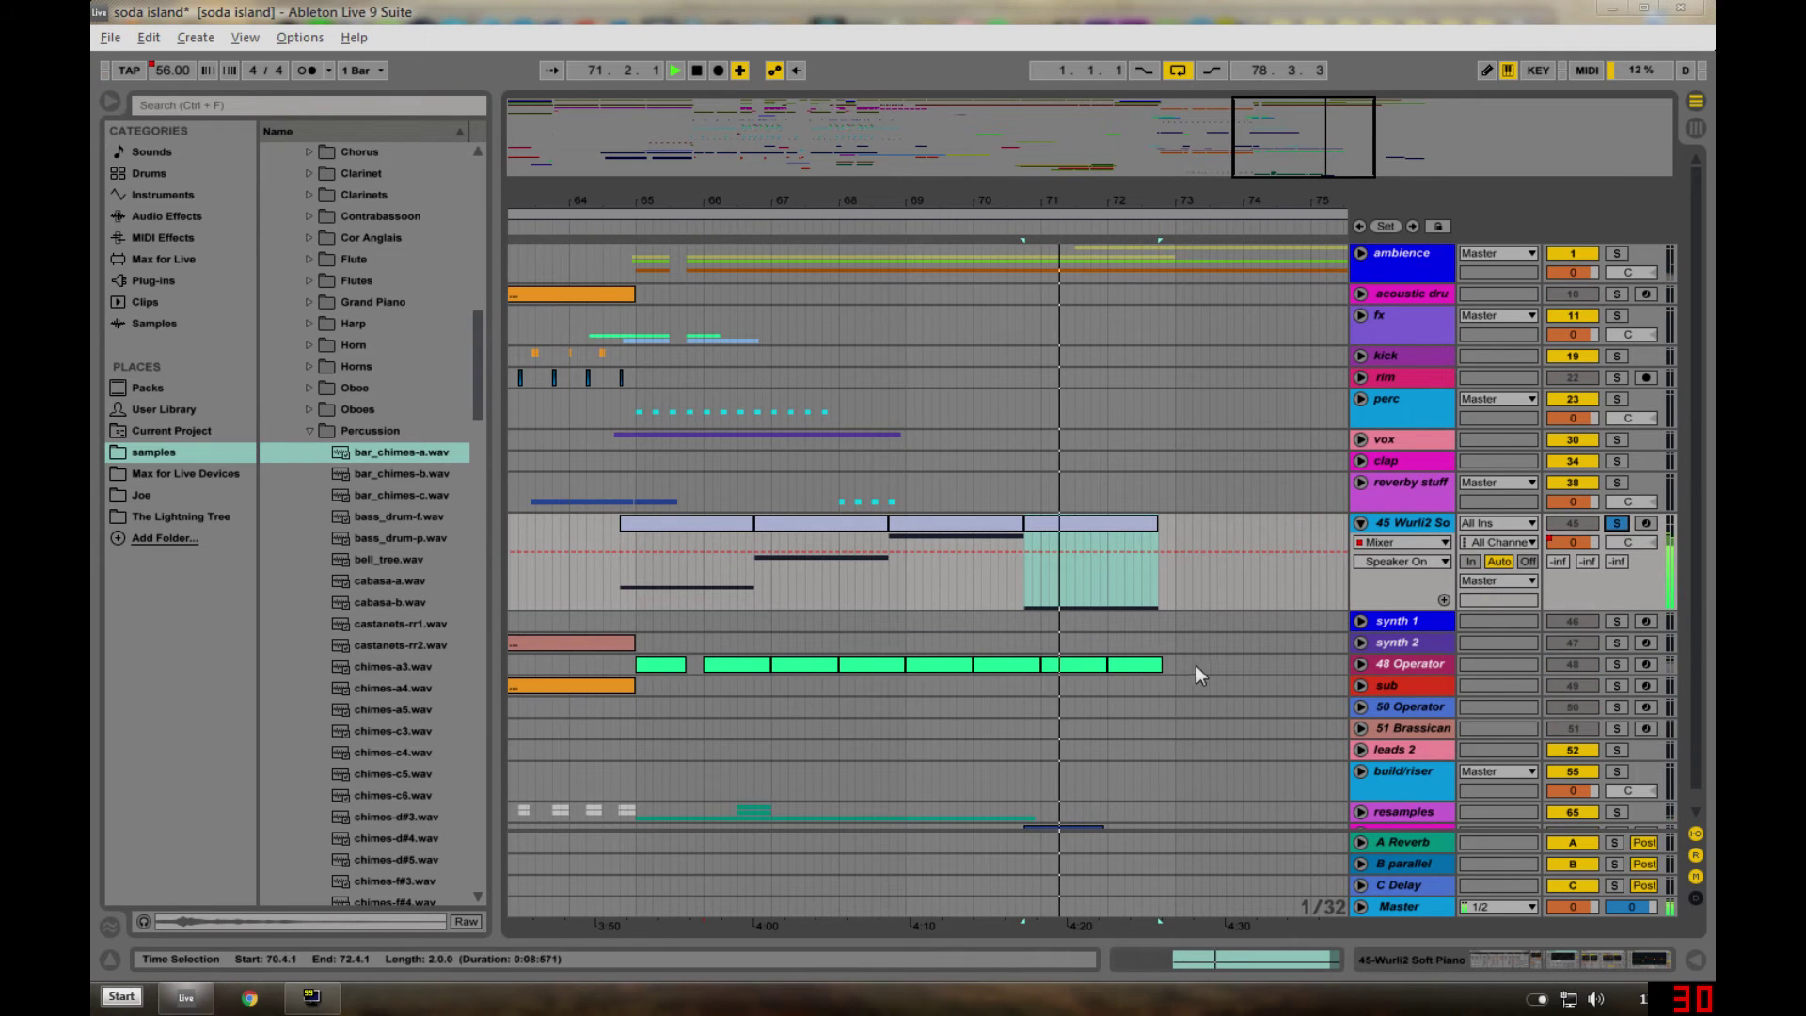
click(1617, 523)
- Unfold and solo the dont export track and audition its basses-sus-c3 clip from 70.4.1
scroll(1290, 616, down, 1)
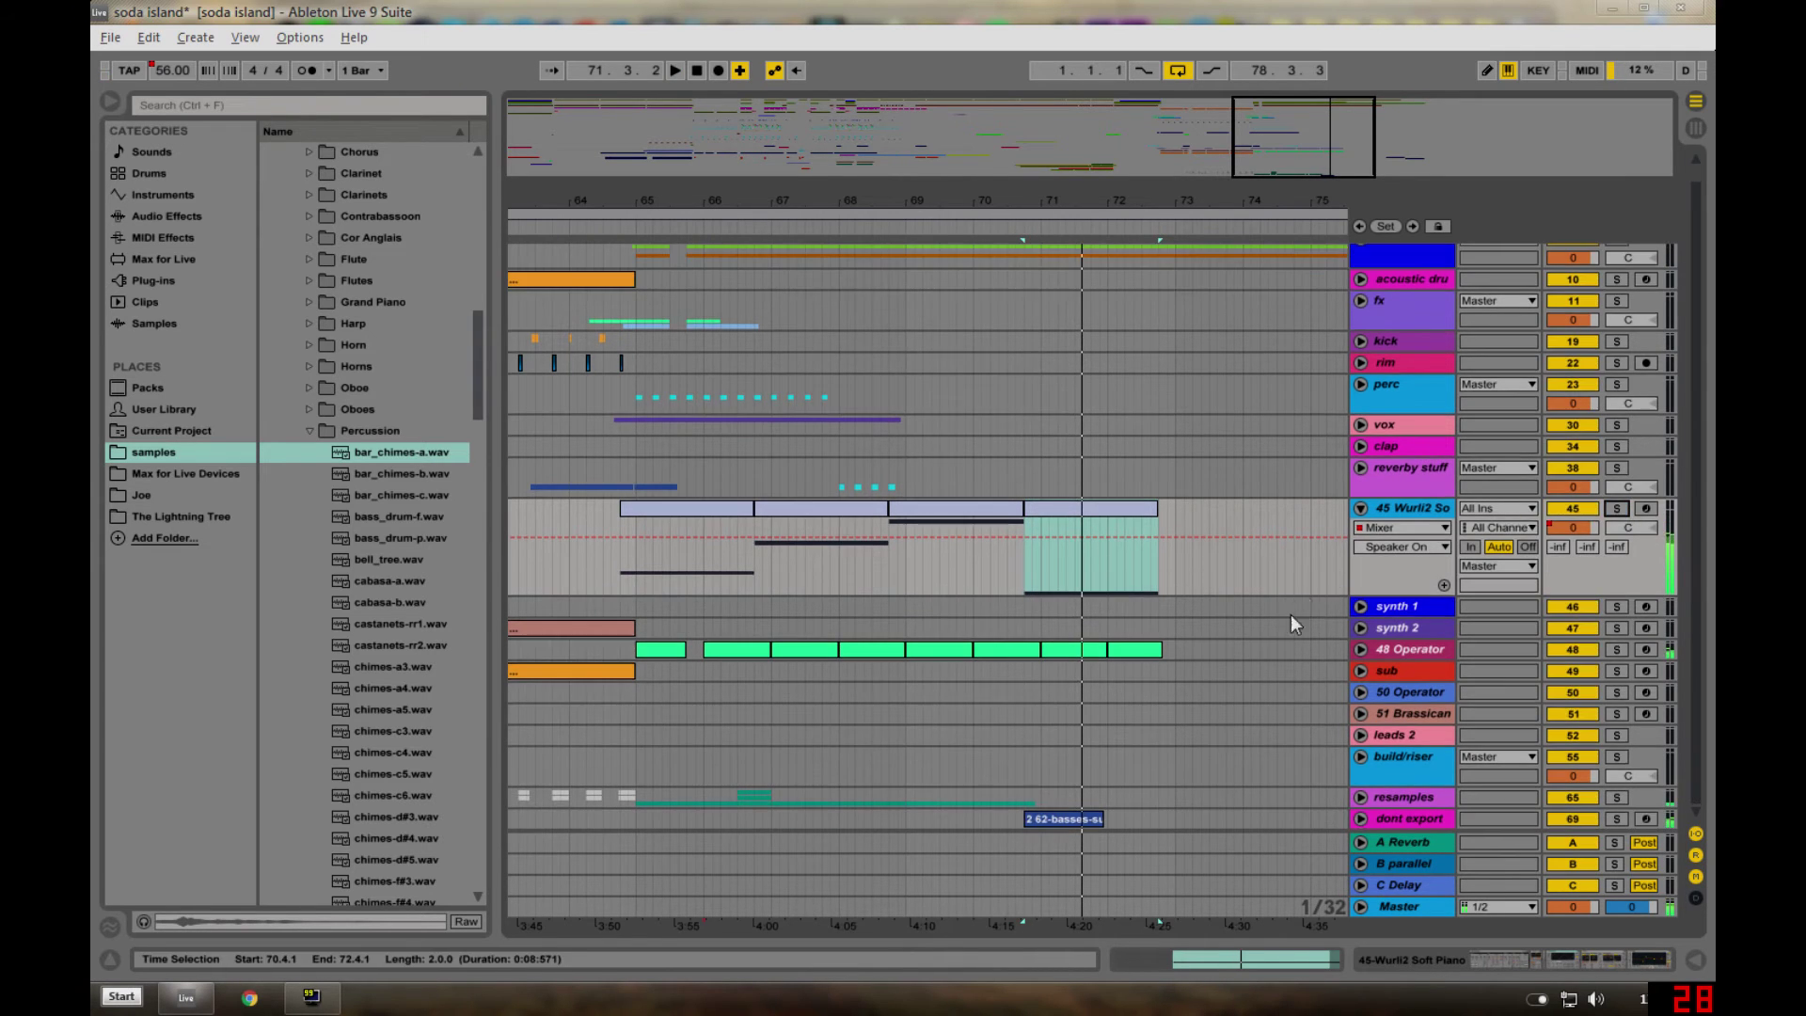
click(1616, 819)
click(1375, 820)
click(1363, 819)
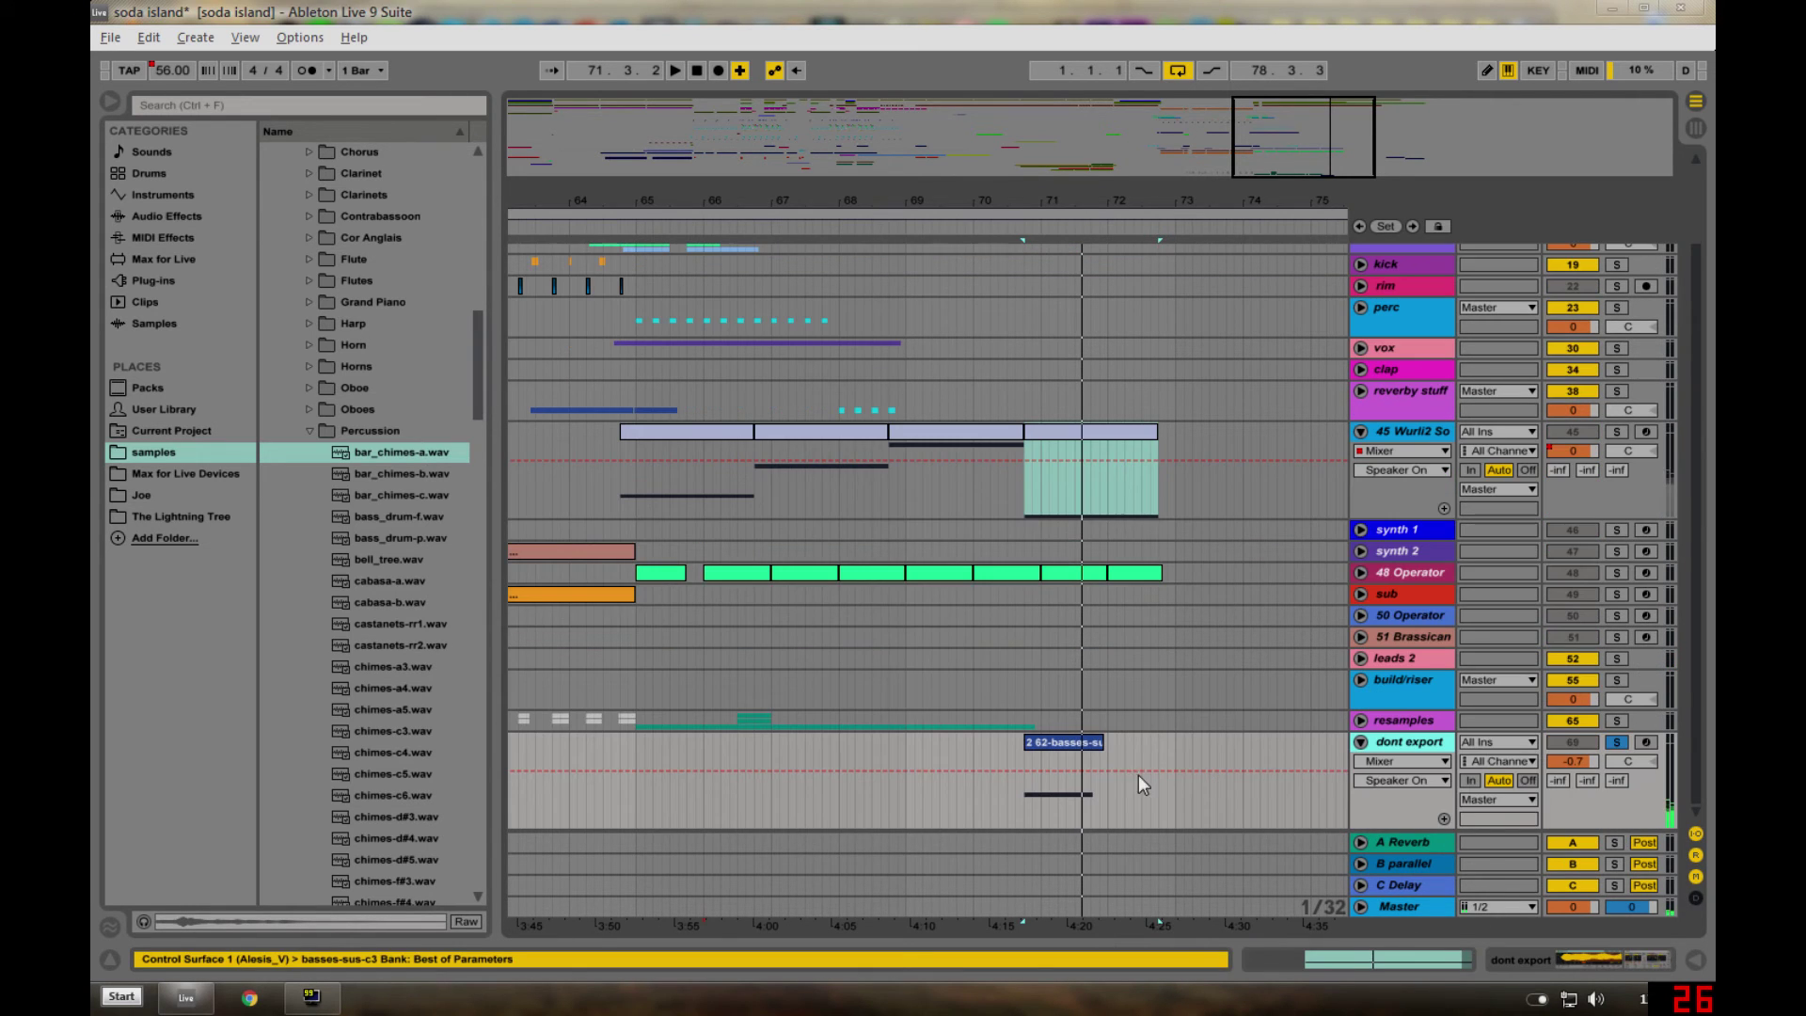
drag(990, 205, 997, 264)
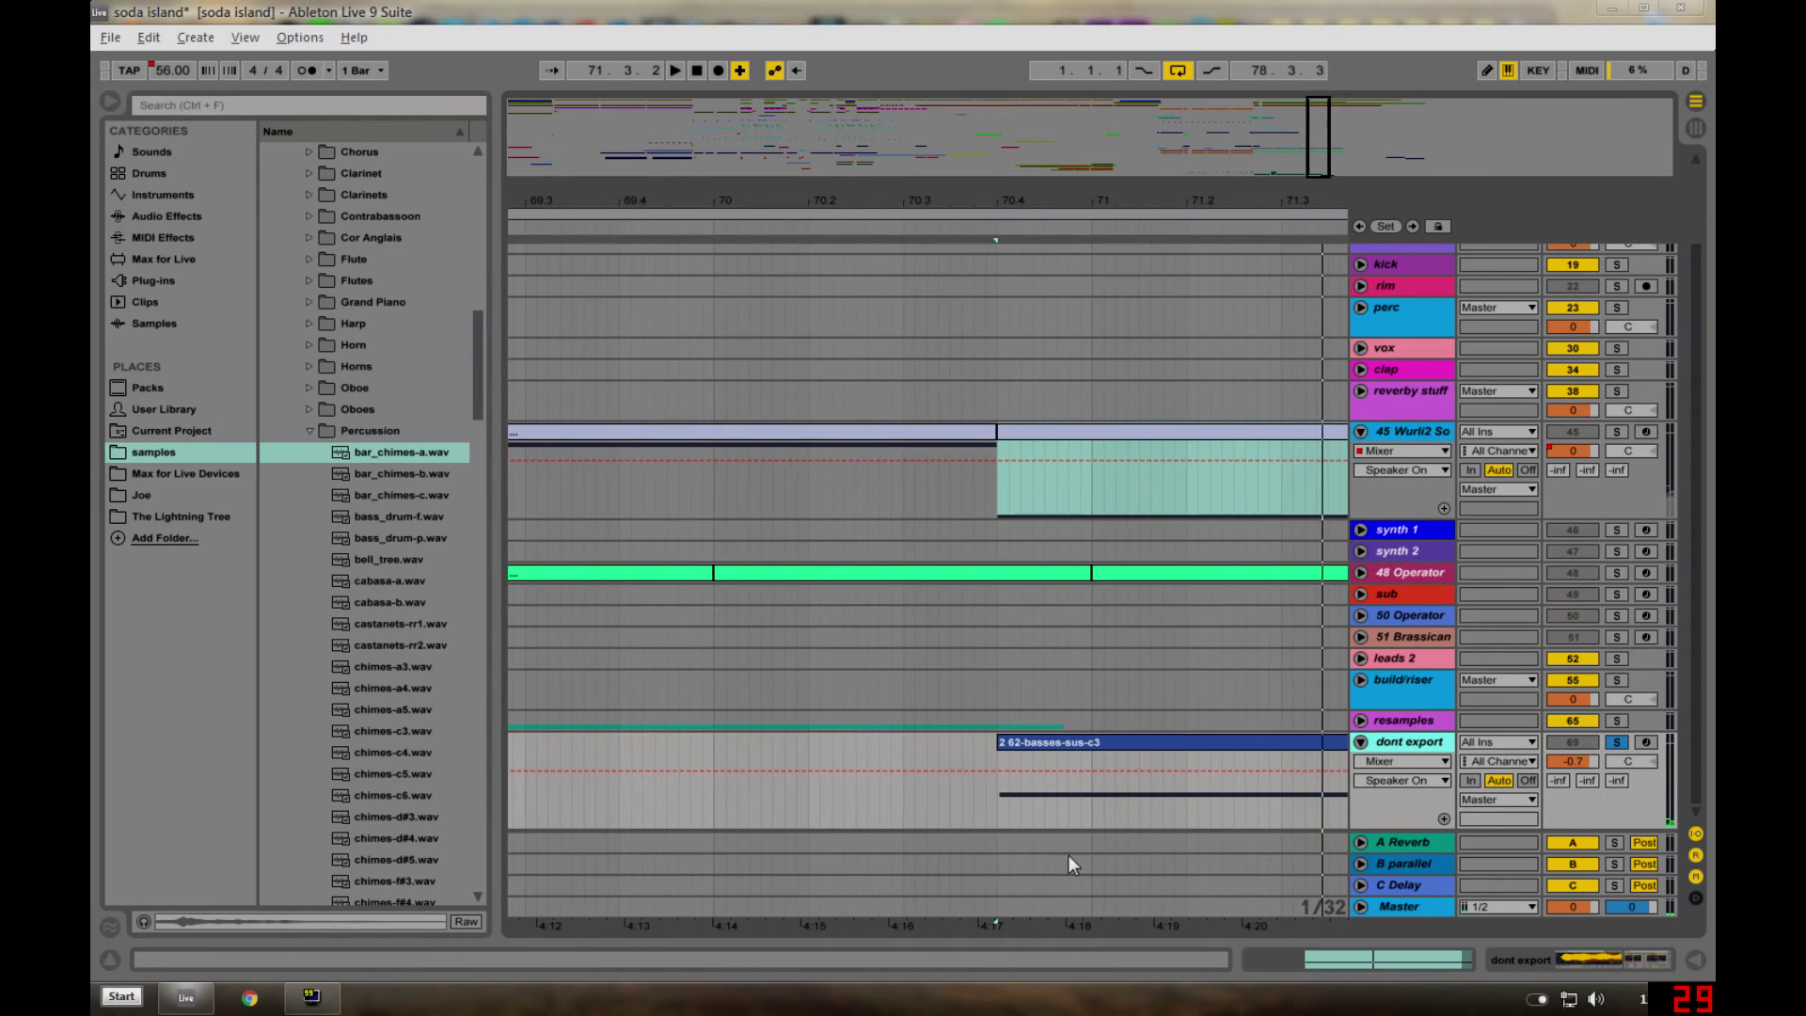
click(1053, 741)
key(space)
key(space)
- Examine the sampler and Reverb devices on the dont export track, close them and return to the full mix
click(1600, 961)
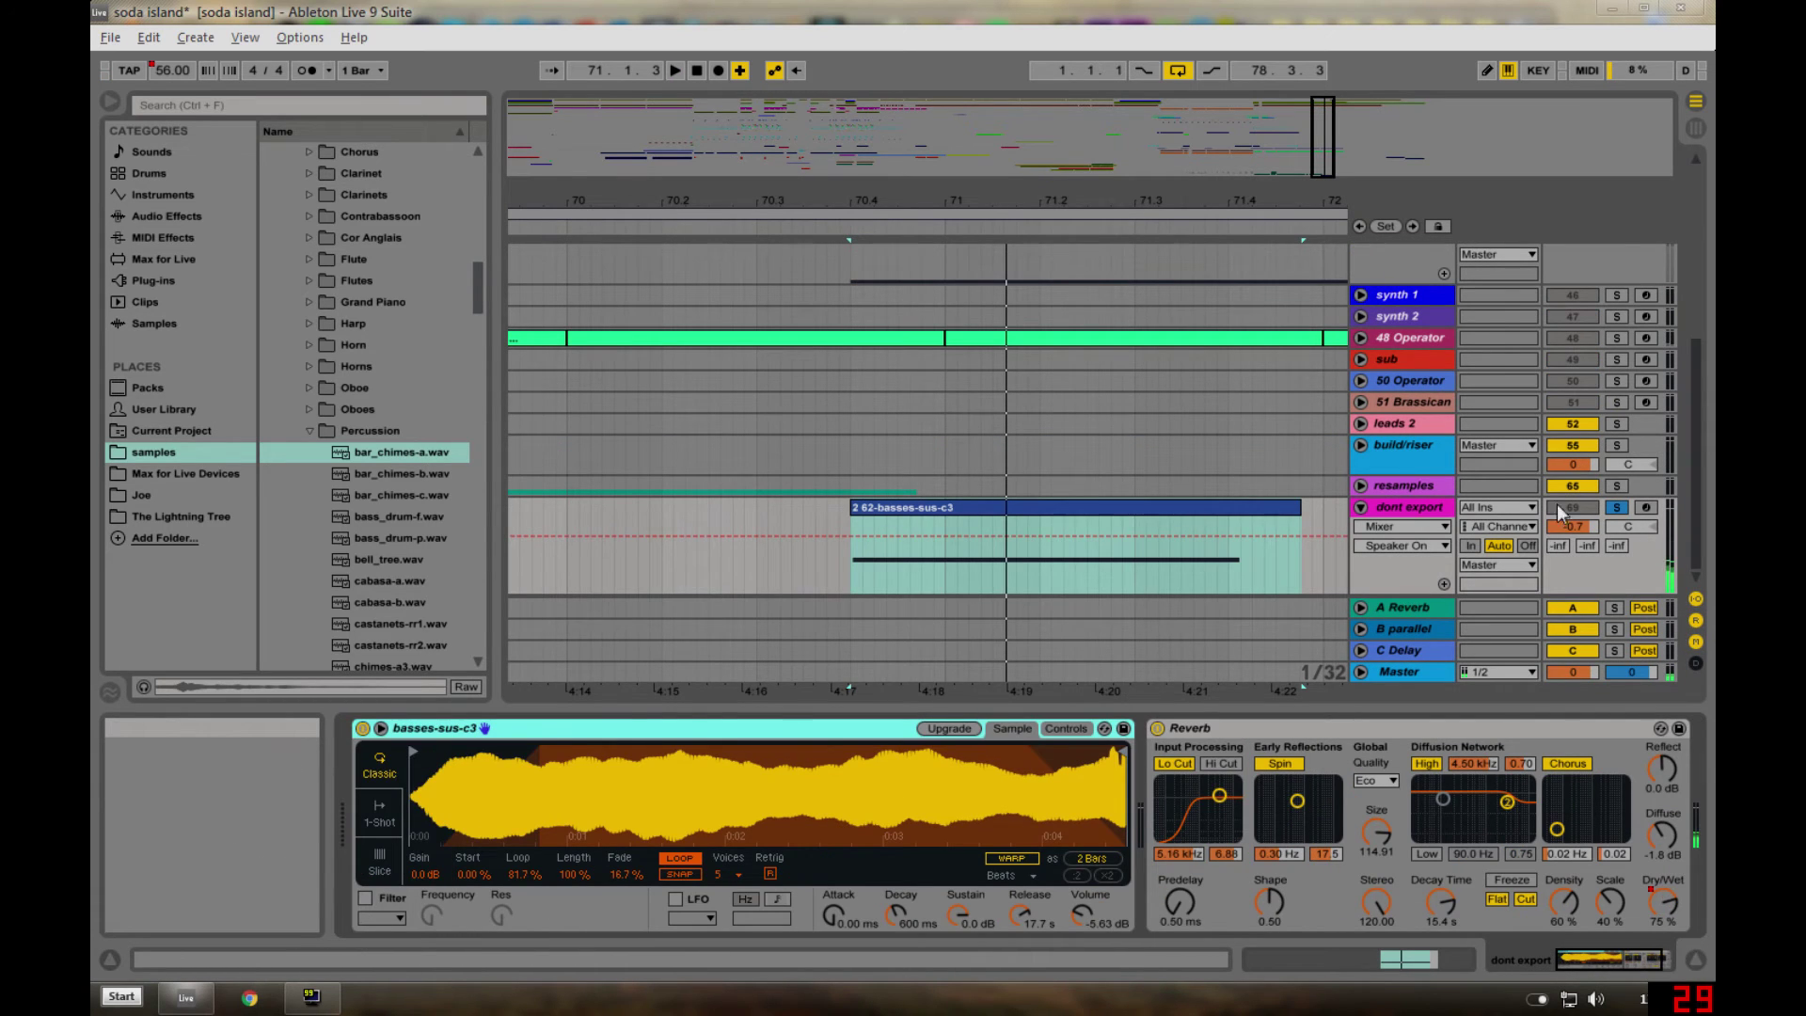
click(1697, 966)
drag(788, 158, 776, 76)
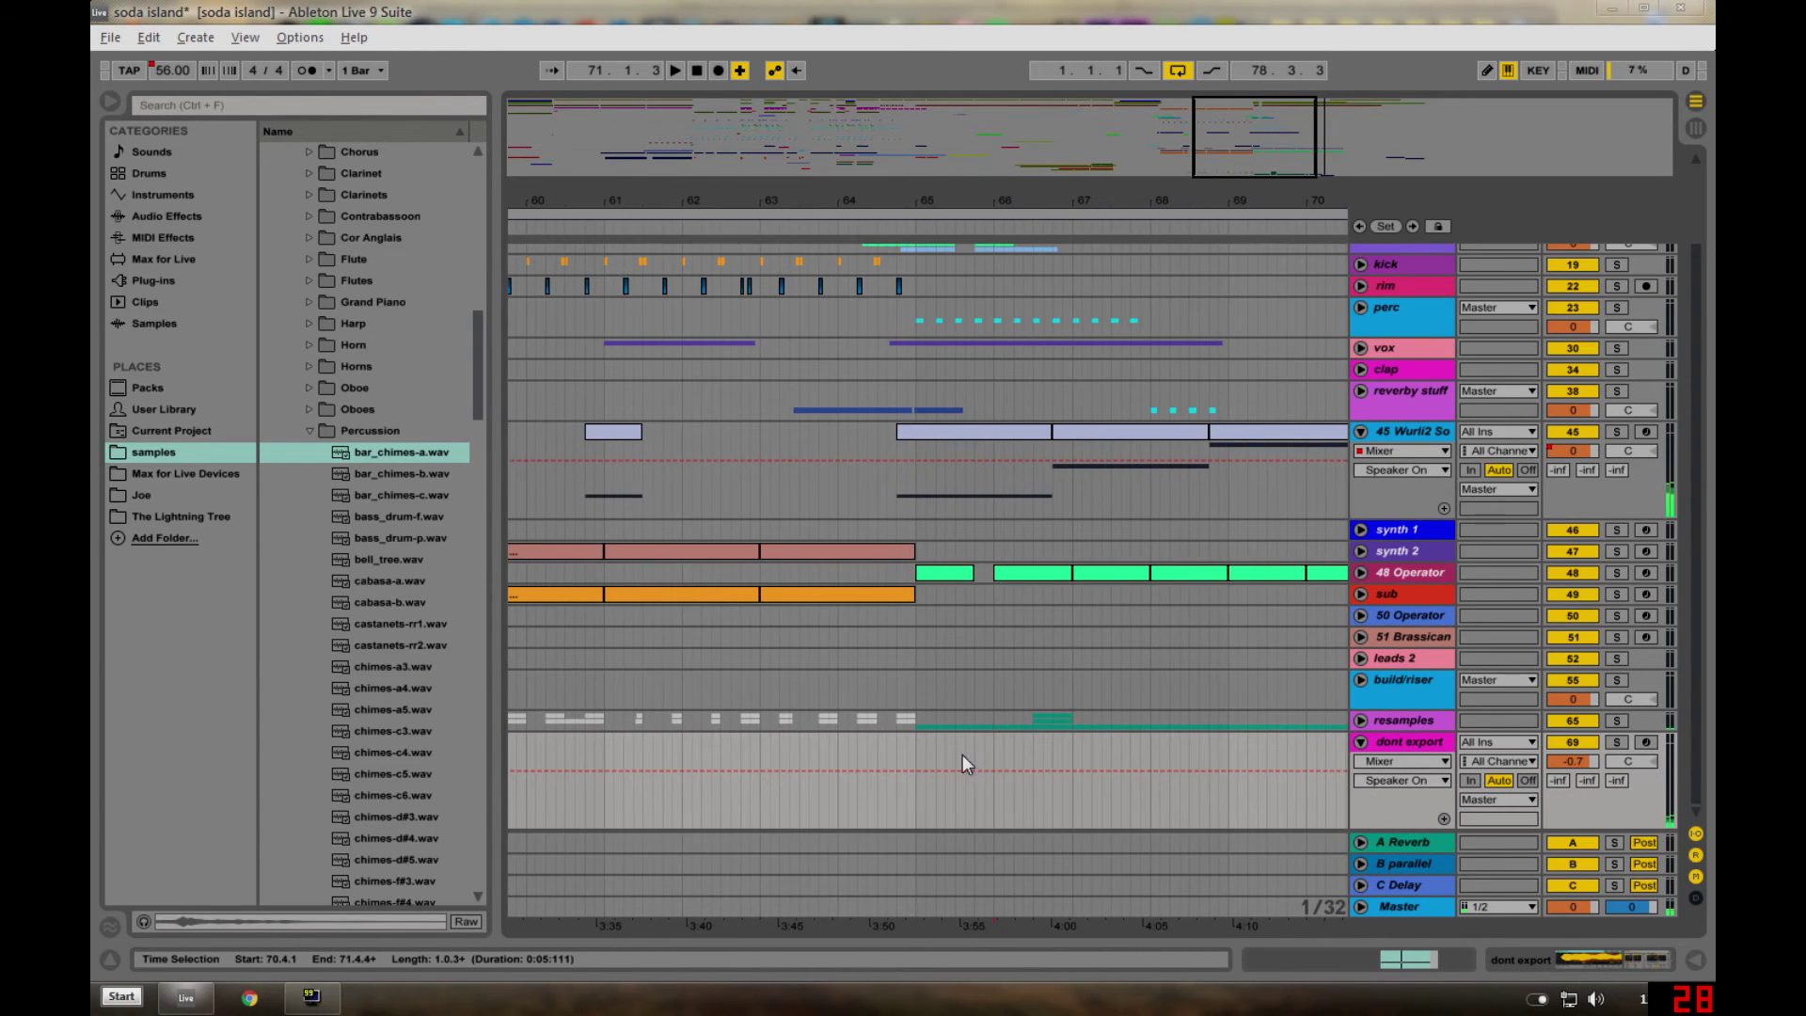
- Unfold the resamples group and its 68 Audio track, and audition that track soloed from 65.1.1
click(916, 706)
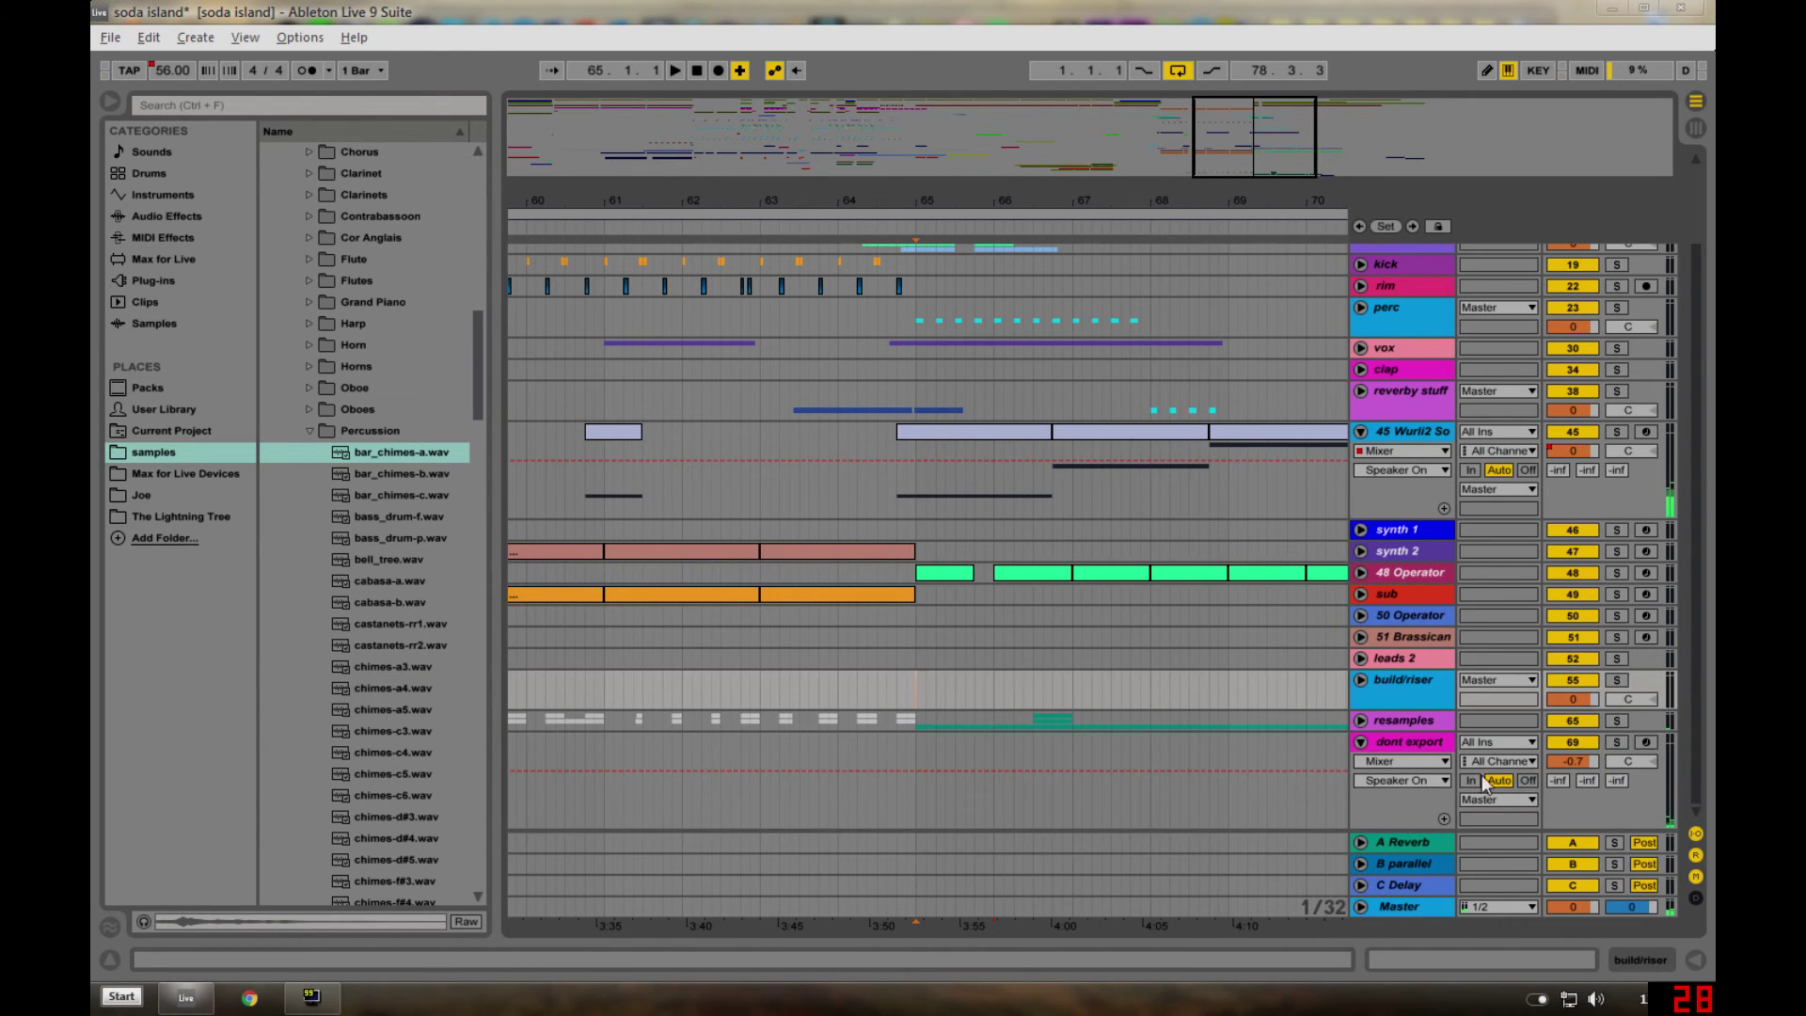
click(1360, 720)
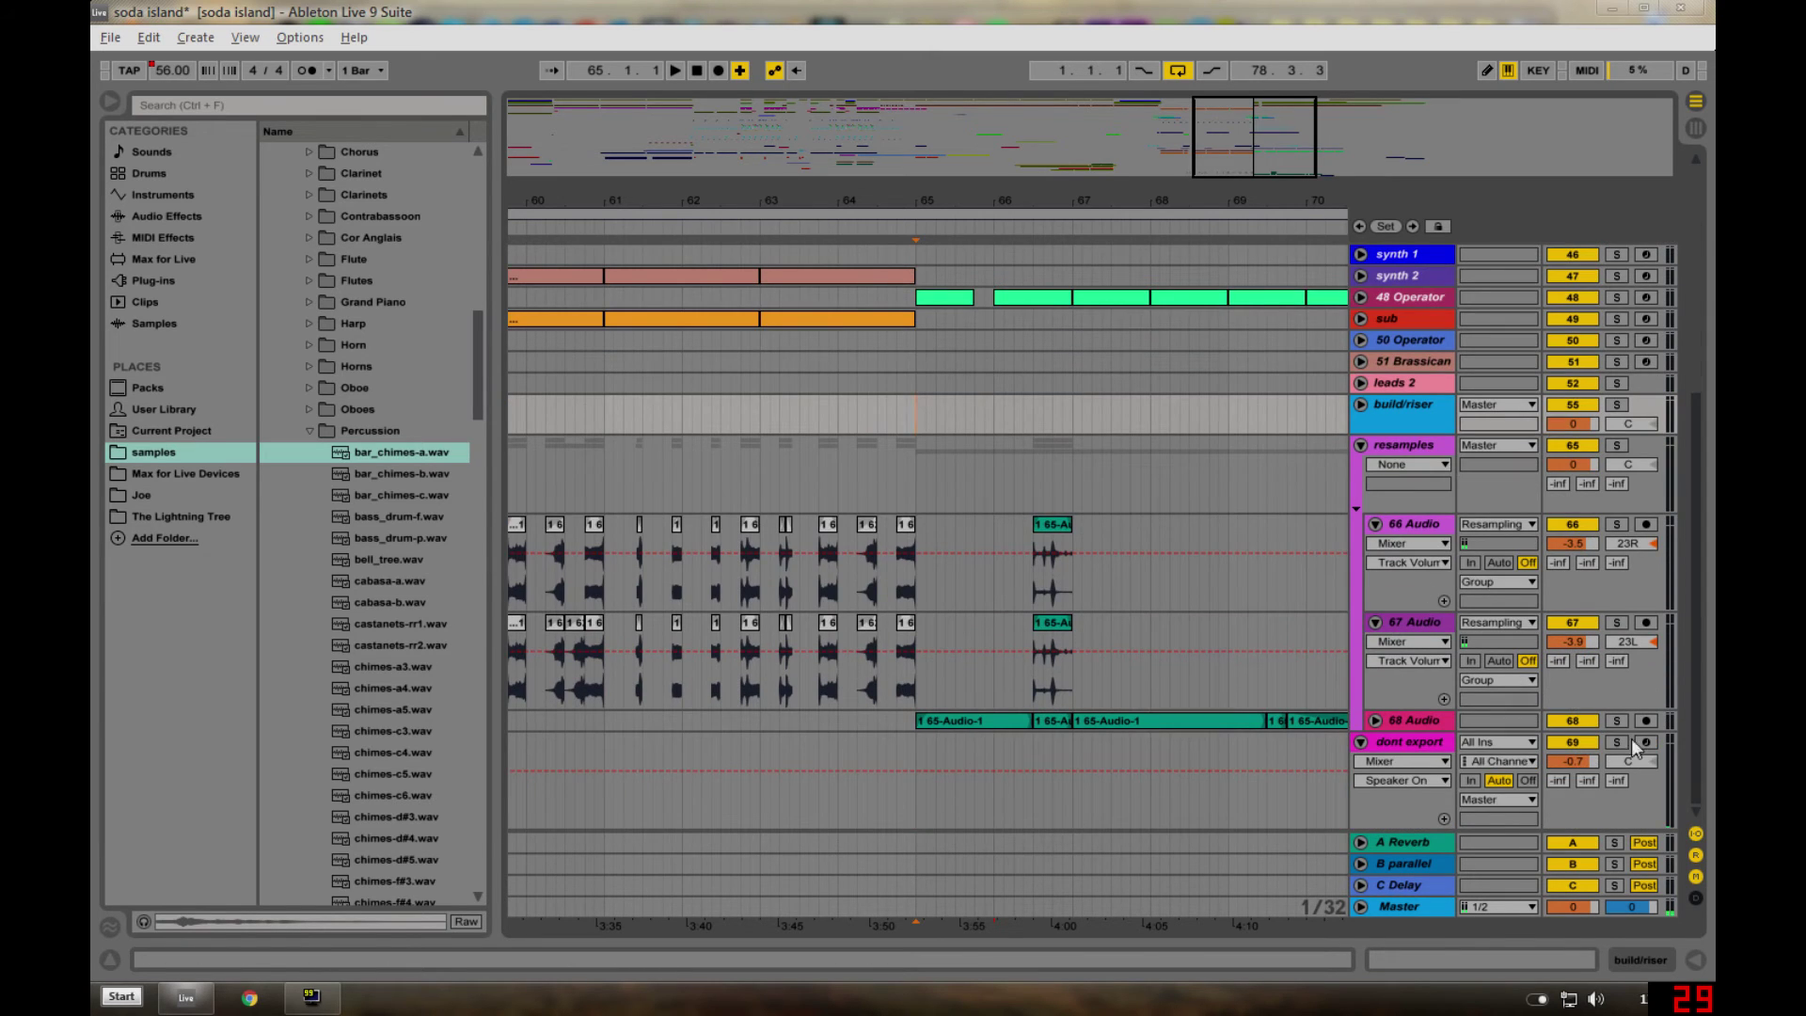
click(1617, 720)
key(space)
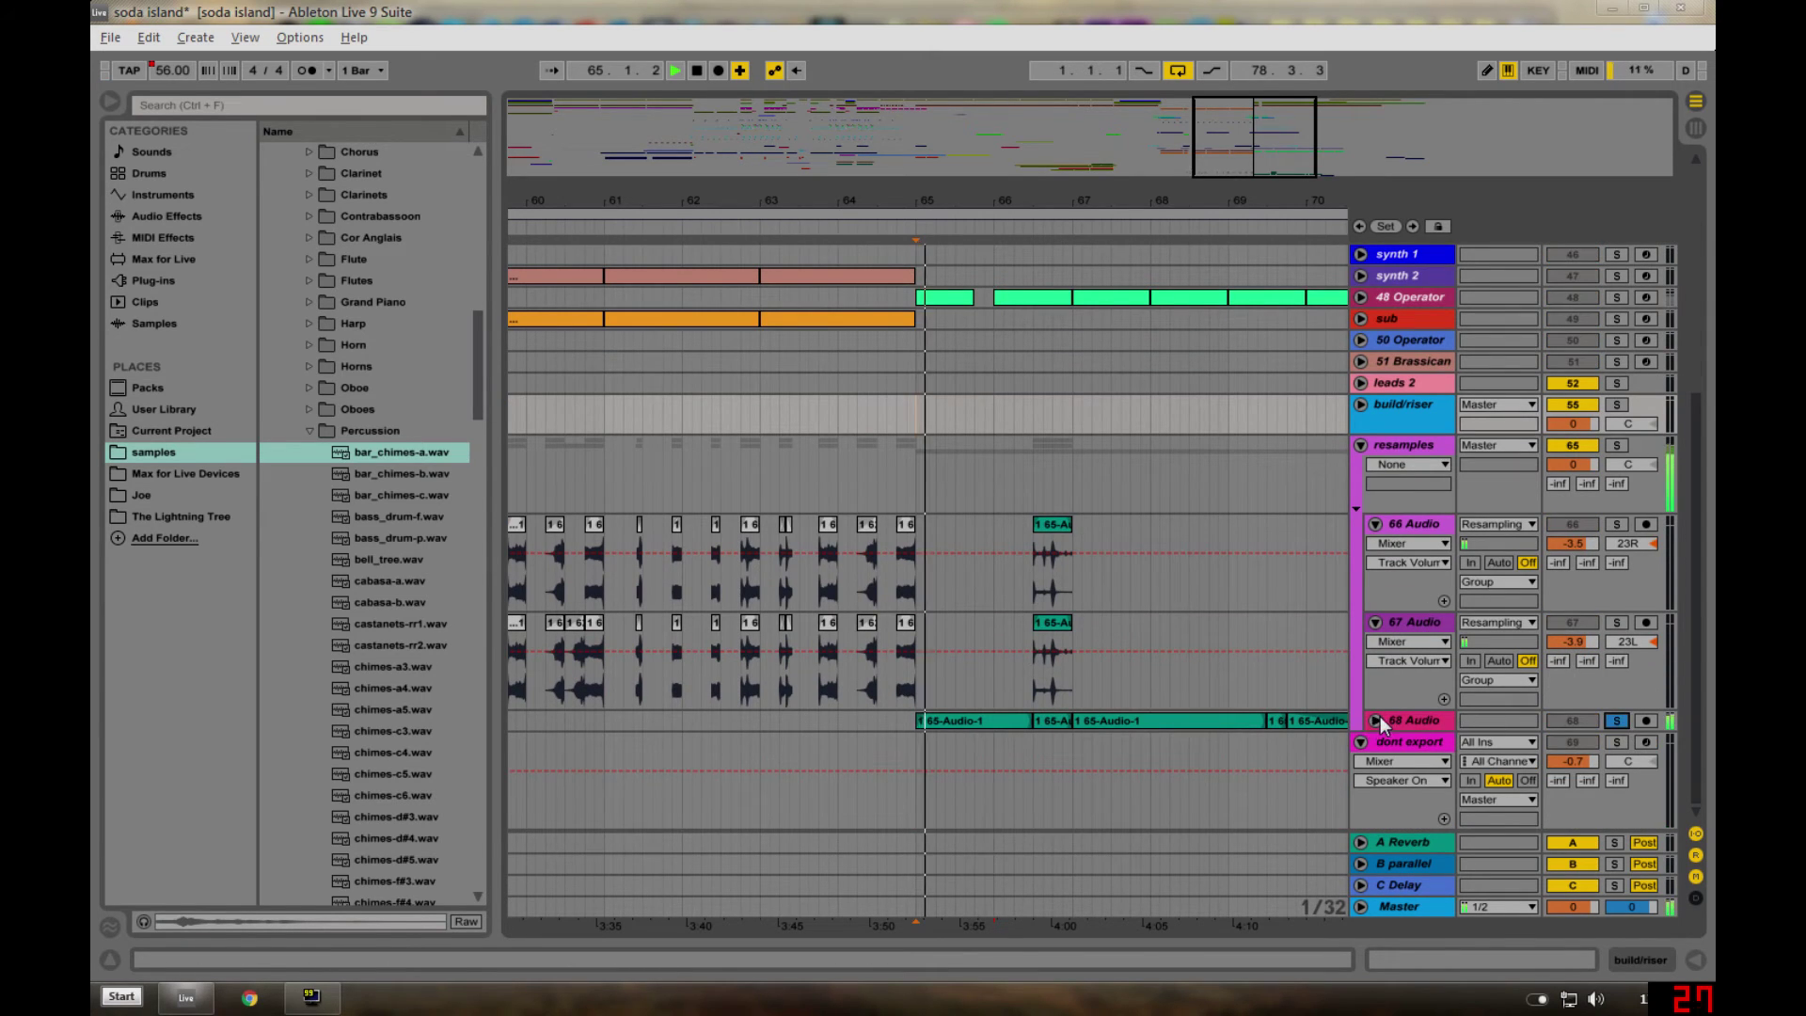
click(1374, 721)
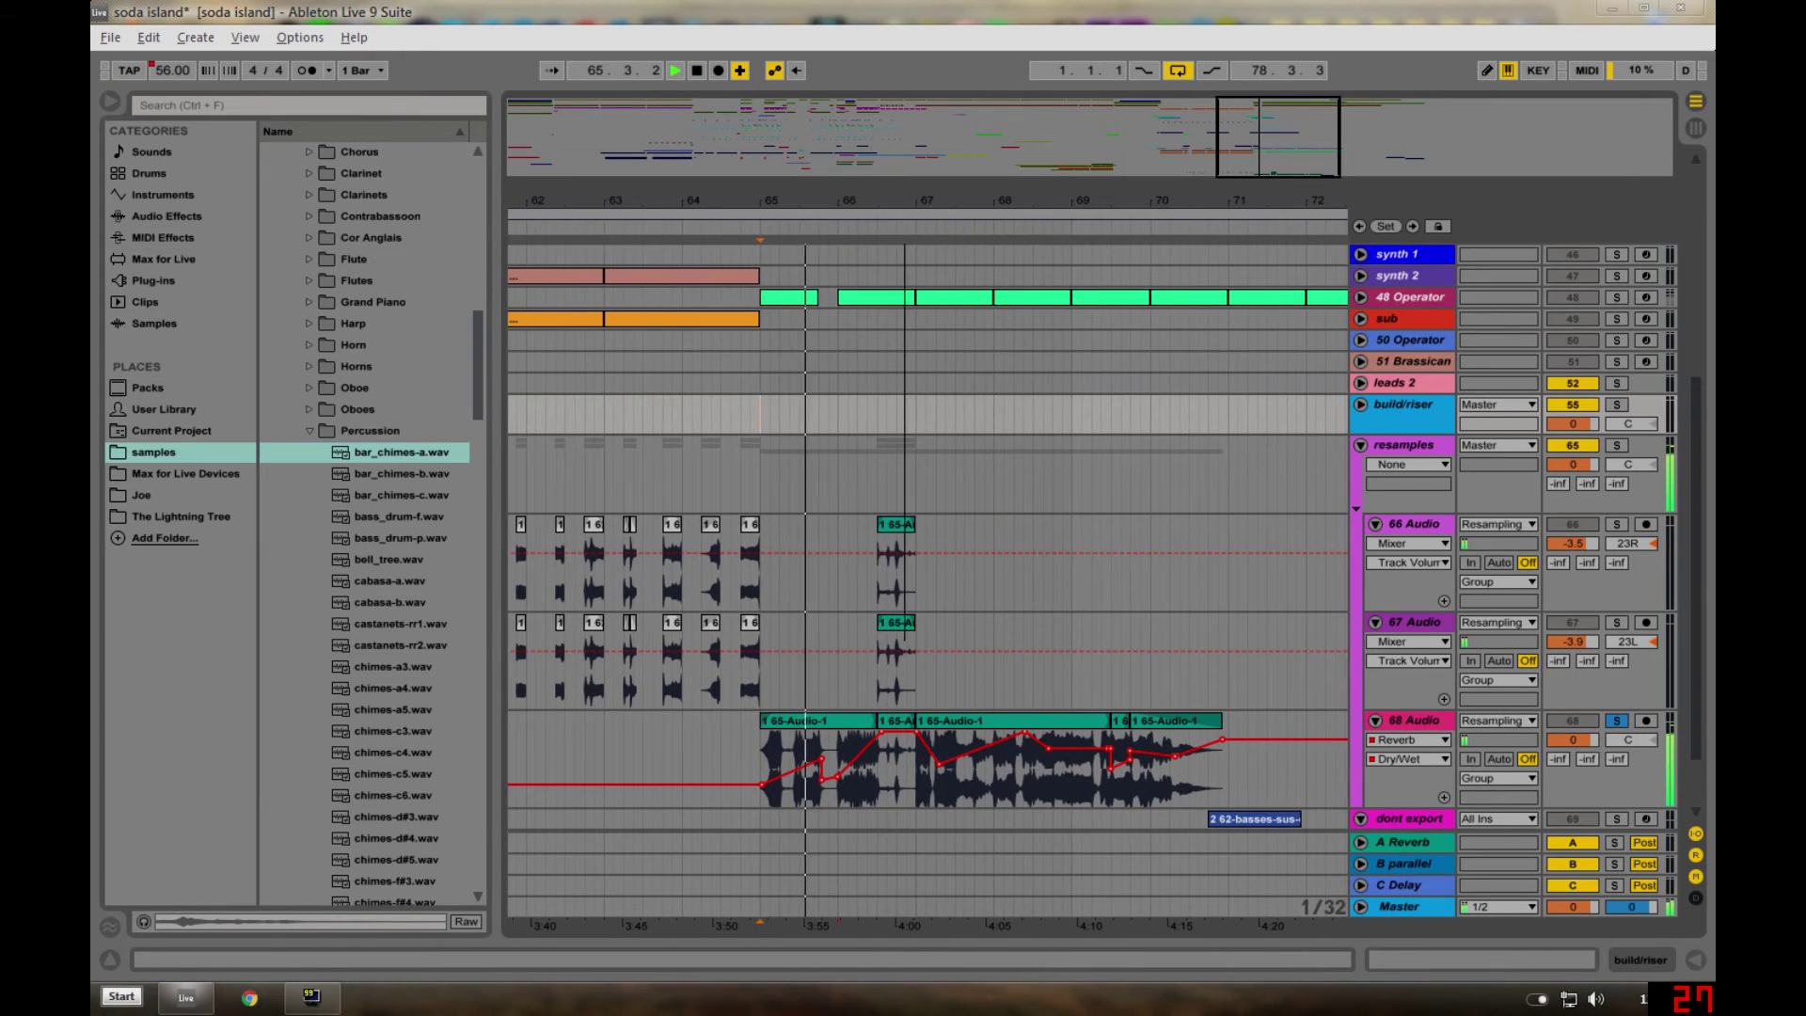
- Check the Reverb device on the 68 Audio track while it plays, close the device view and stop playback
click(1405, 720)
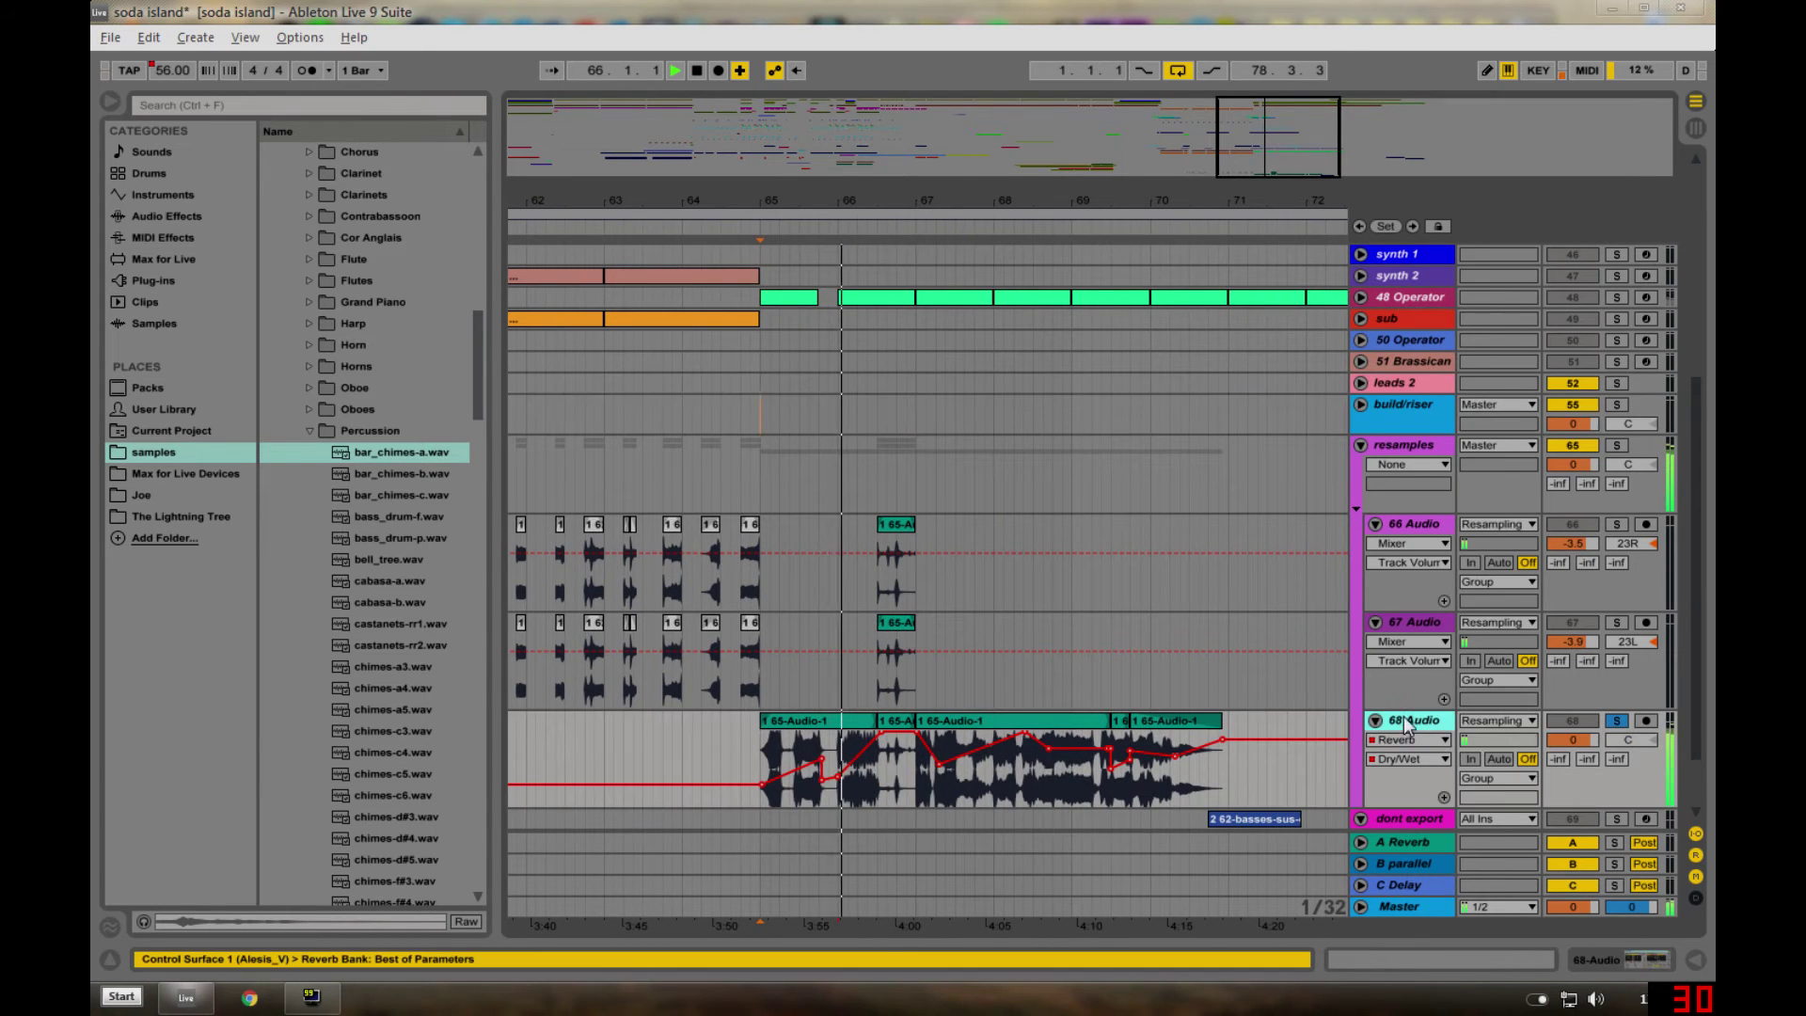
click(1627, 959)
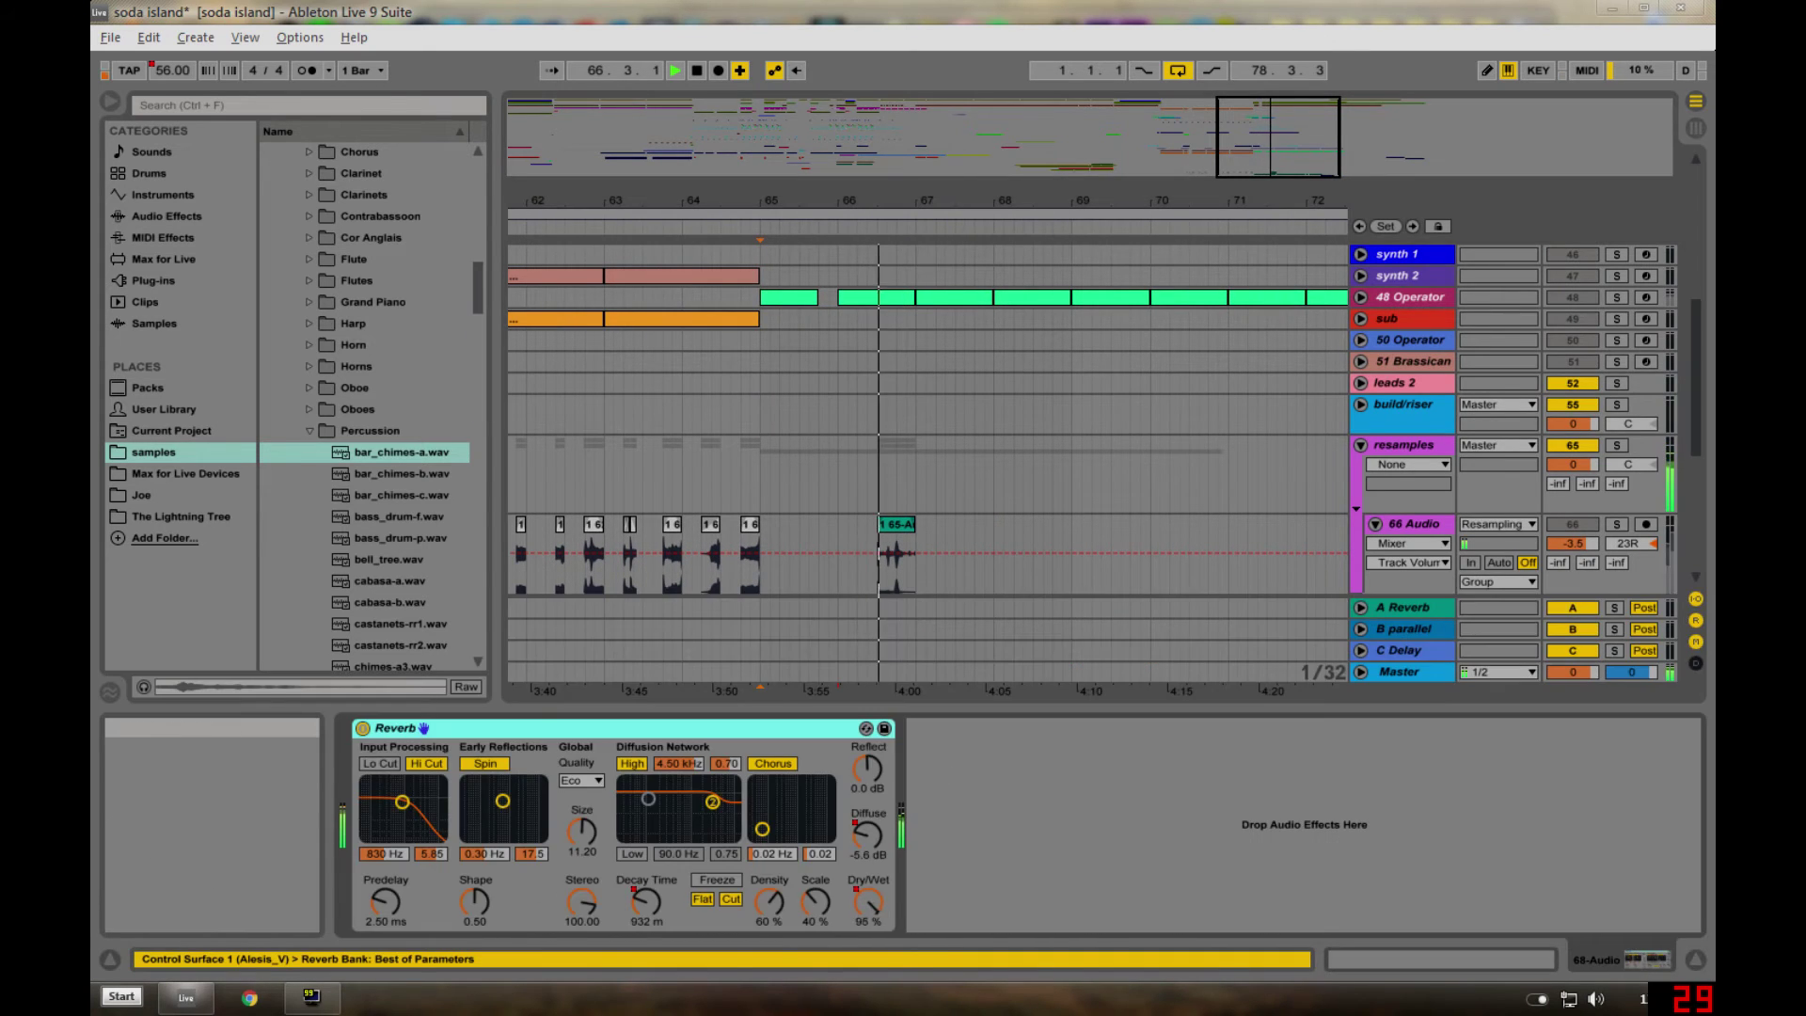
click(1703, 965)
scroll(934, 551, down, 2)
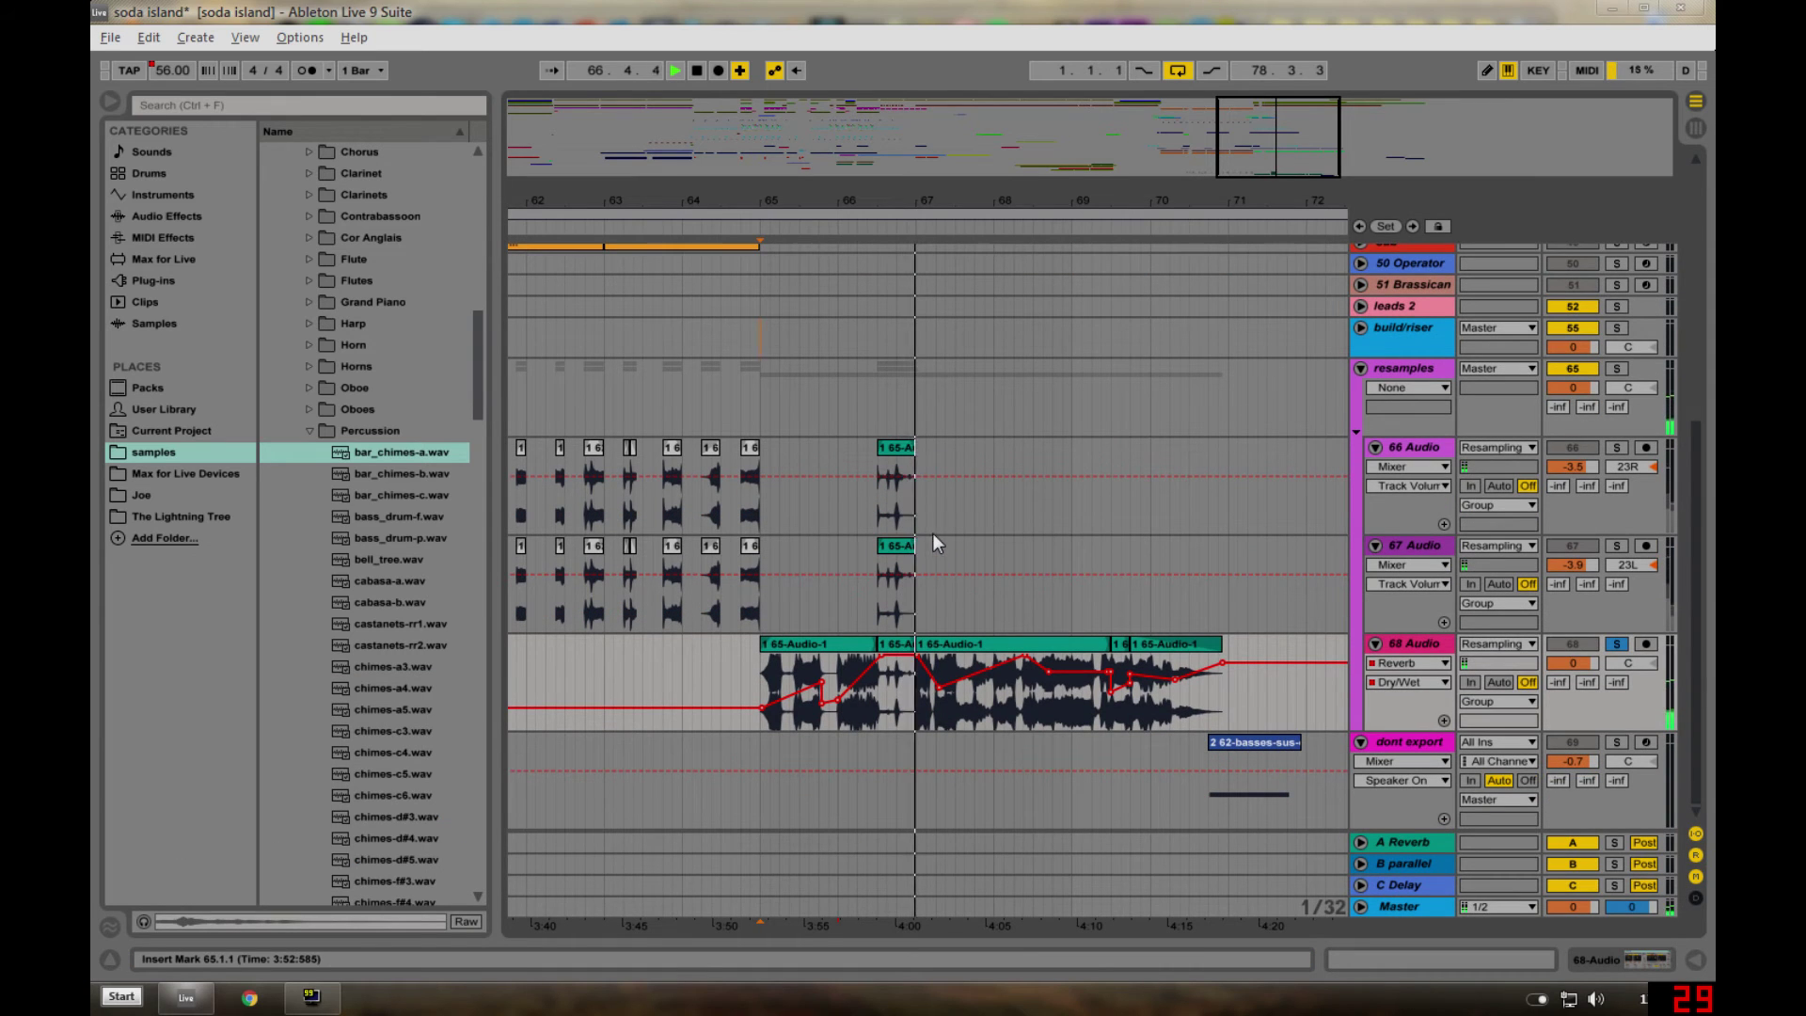
key(space)
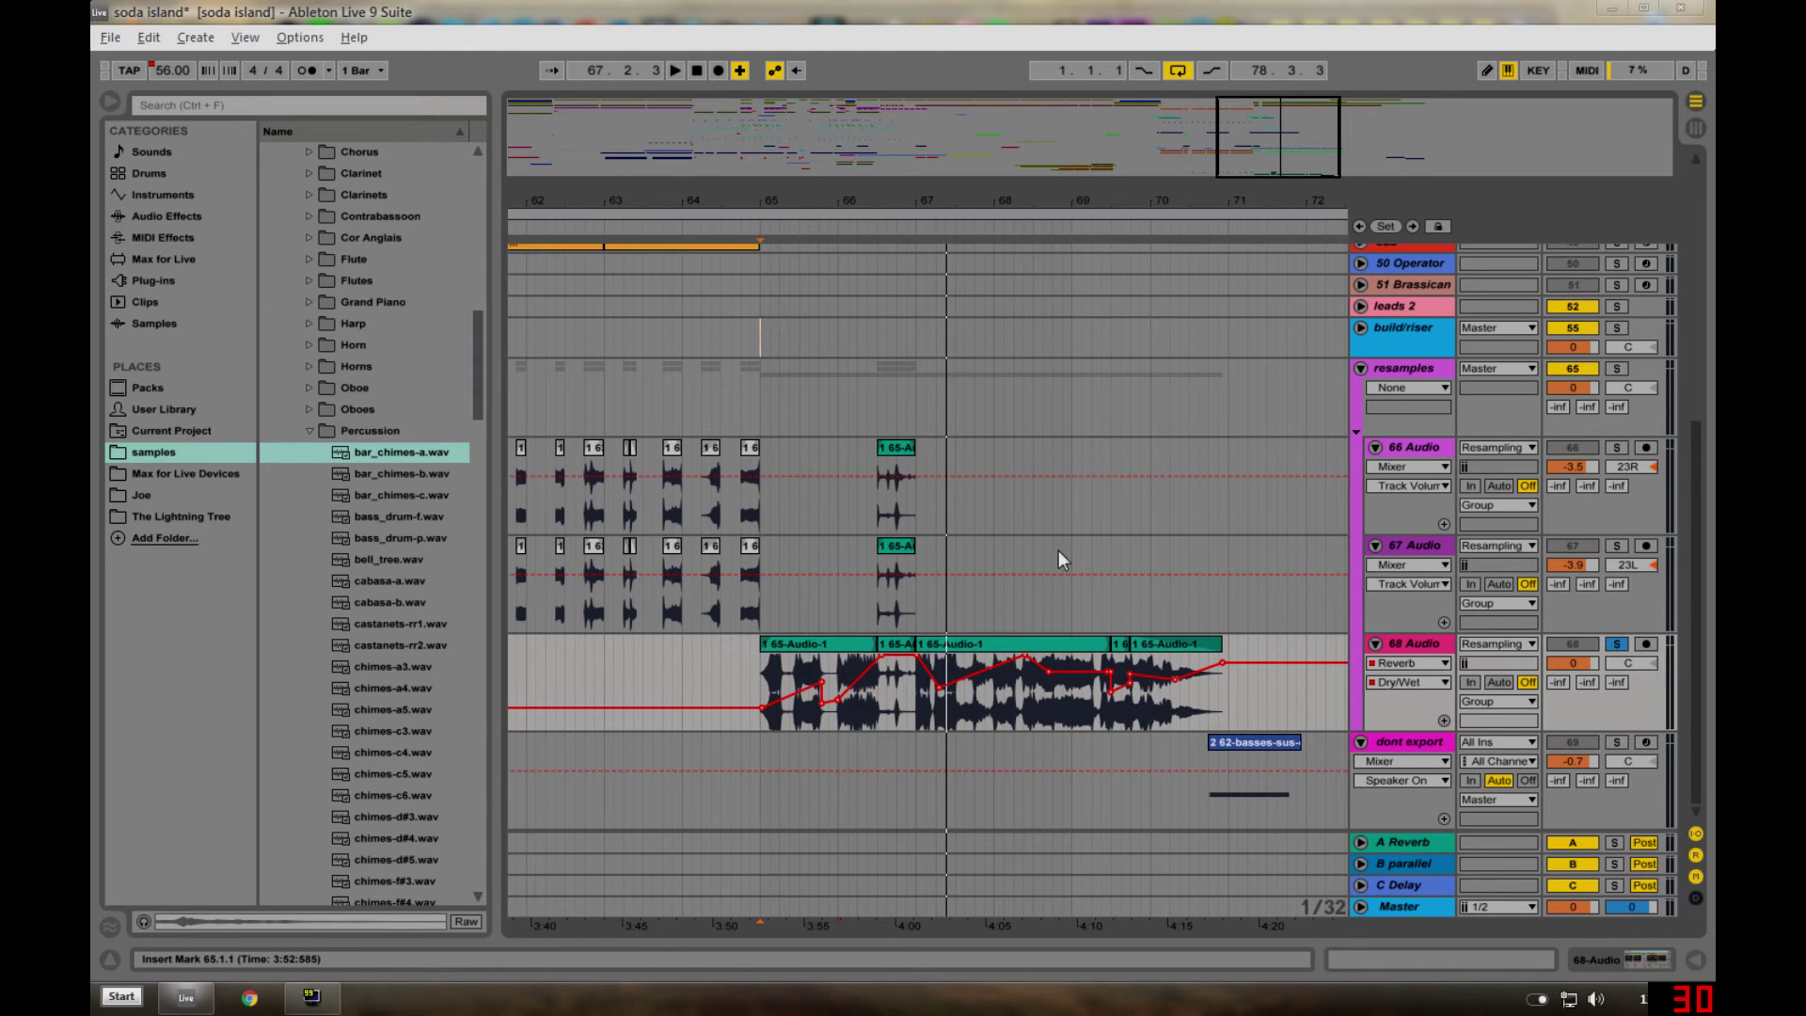
- Select the last 68 Audio clip from 69.4.1 and compare its Reverb device settings with the Dry/Wet automation
drag(945, 209, 1044, 837)
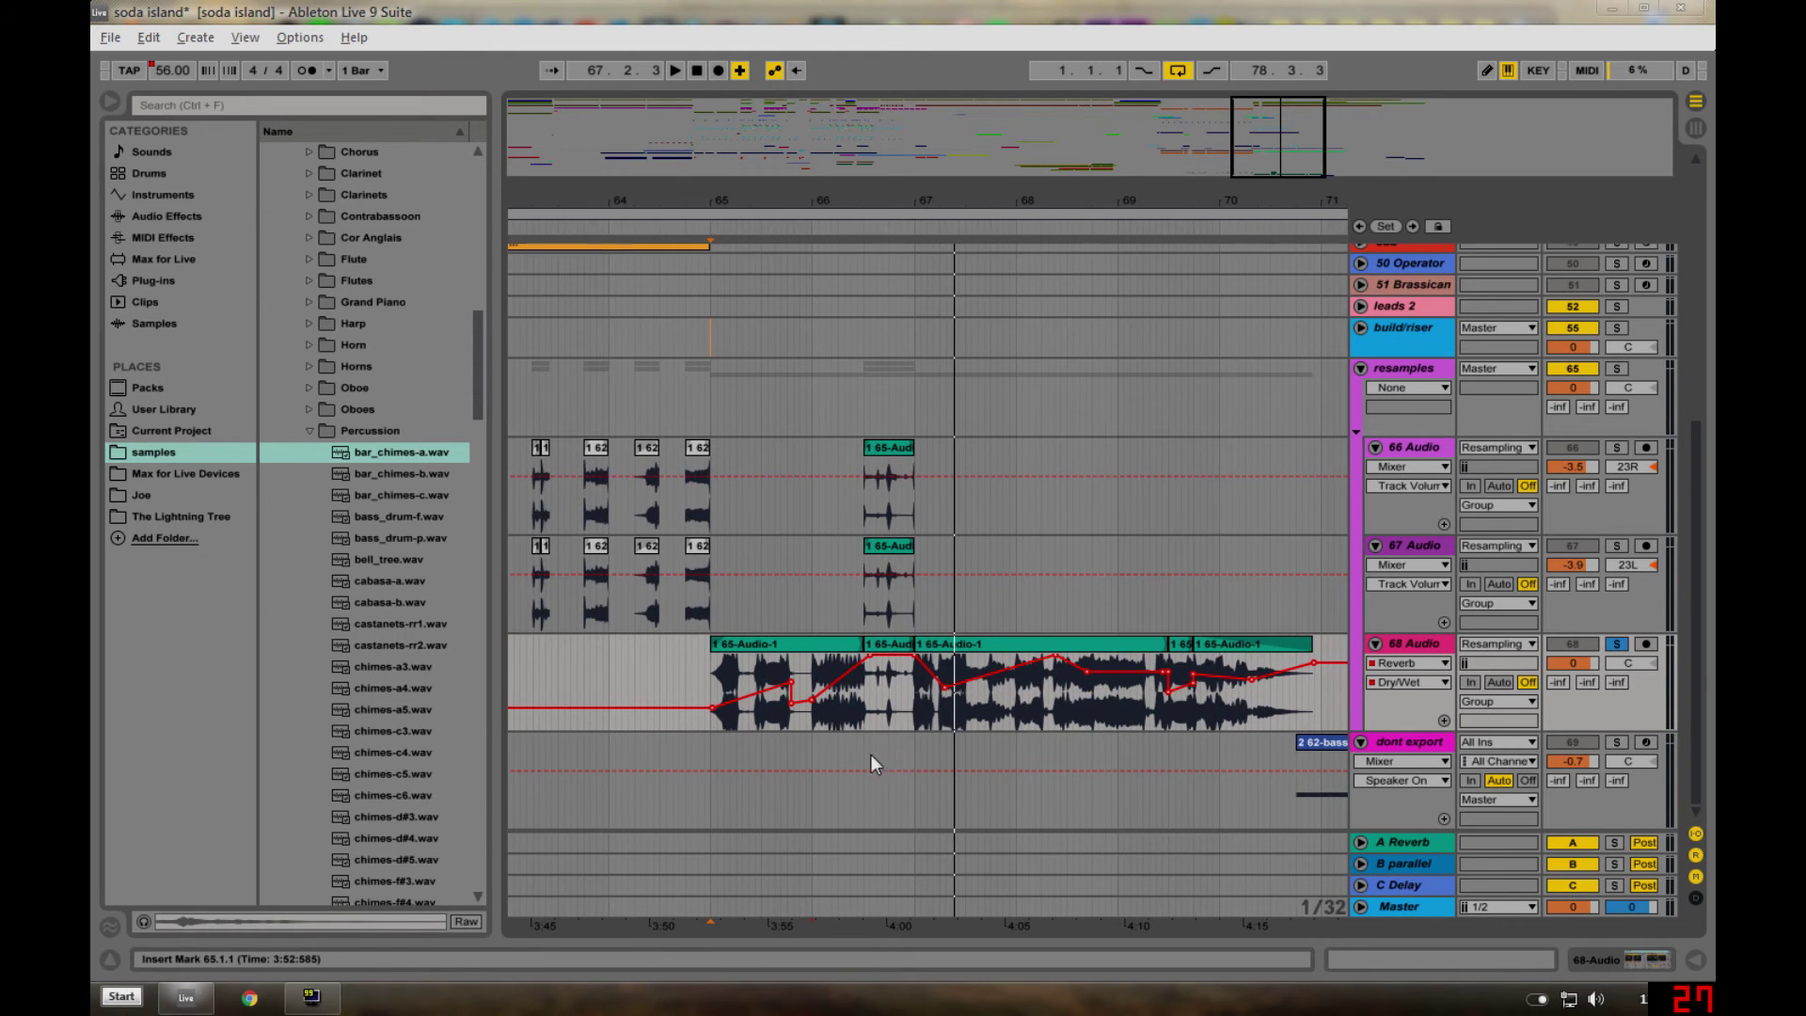
click(809, 649)
click(1288, 664)
click(1614, 961)
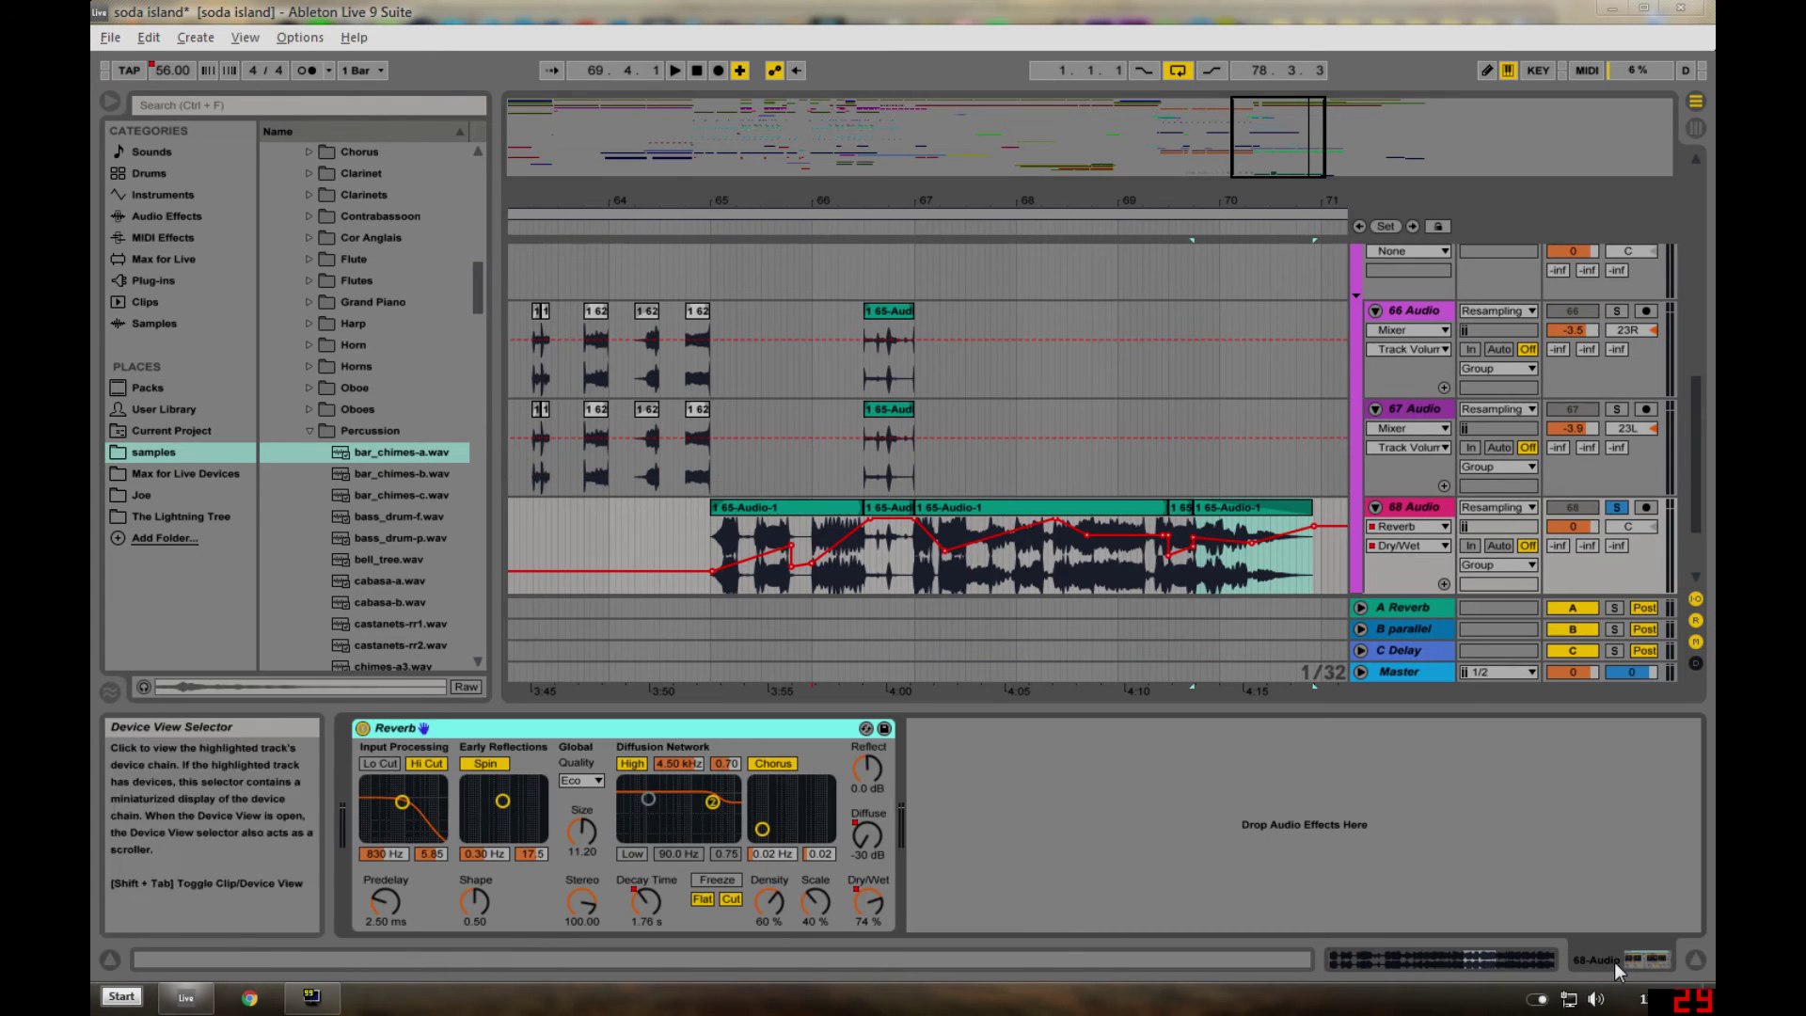
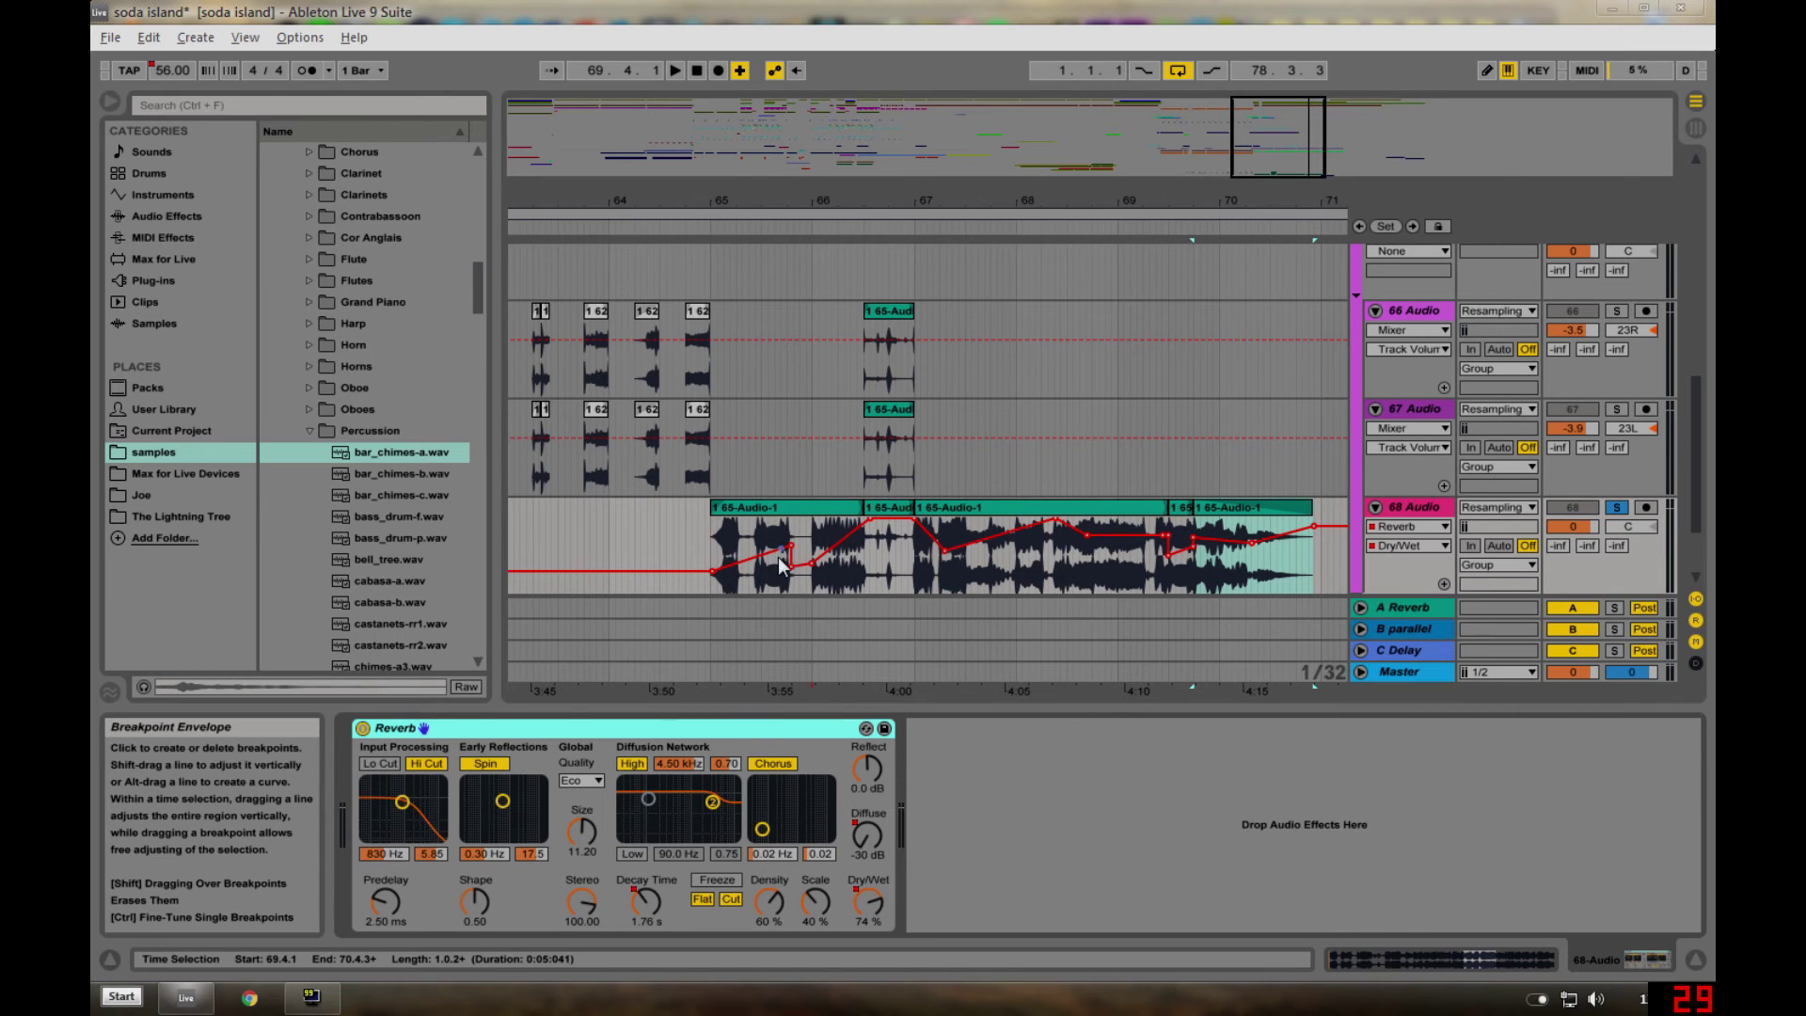
click(1697, 959)
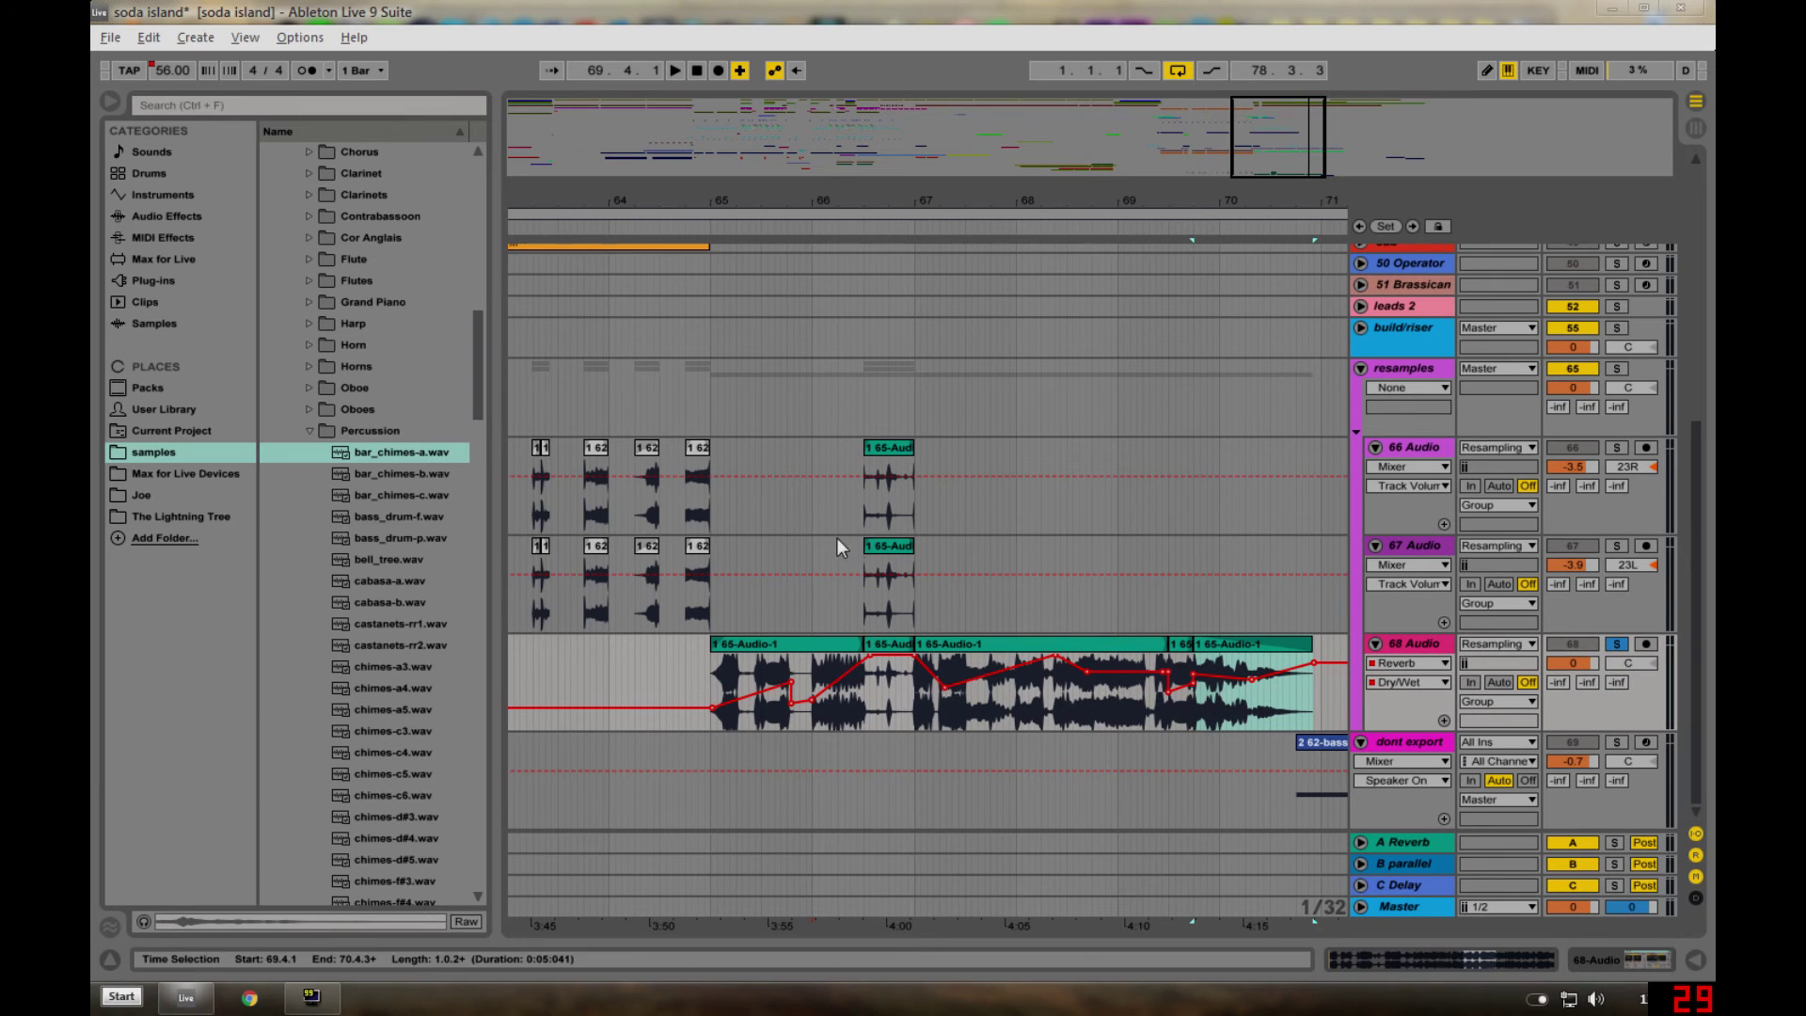
- Audition the clips at 66.3.1 on the 66 Audio and 67 Audio tracks one at a time, and return to the full mix
click(1617, 447)
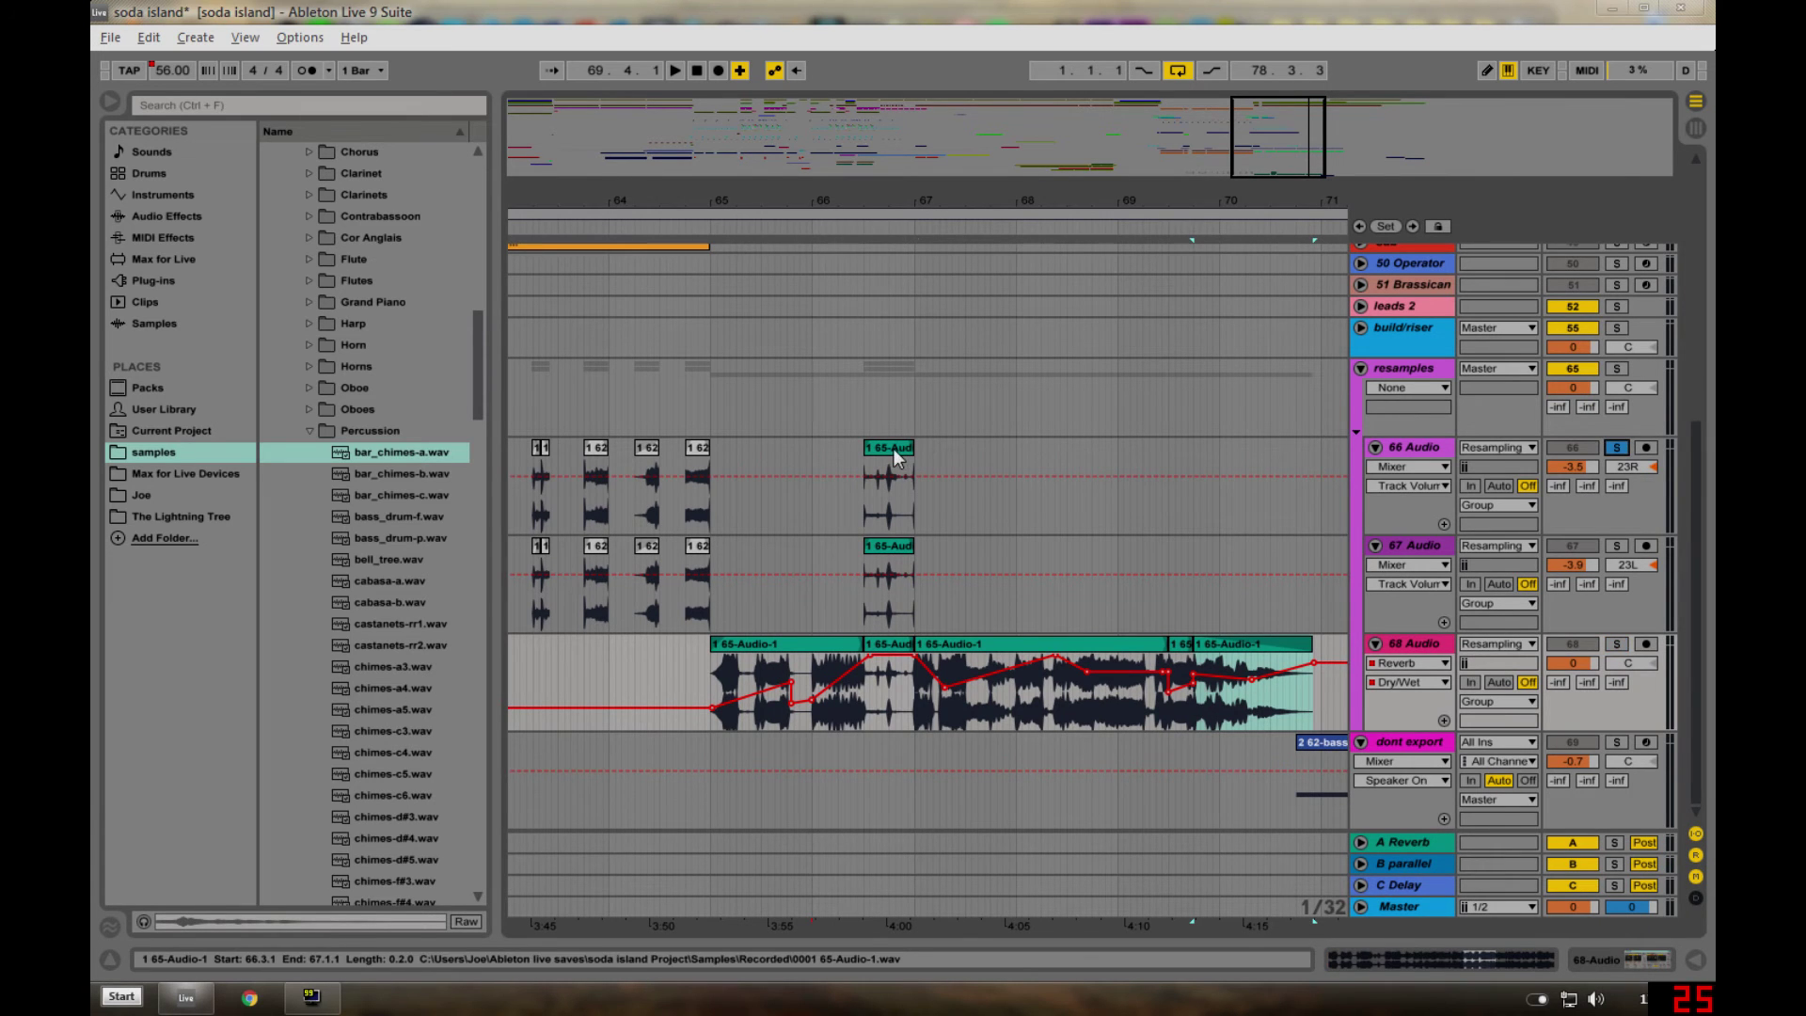
click(888, 447)
key(space)
click(1617, 545)
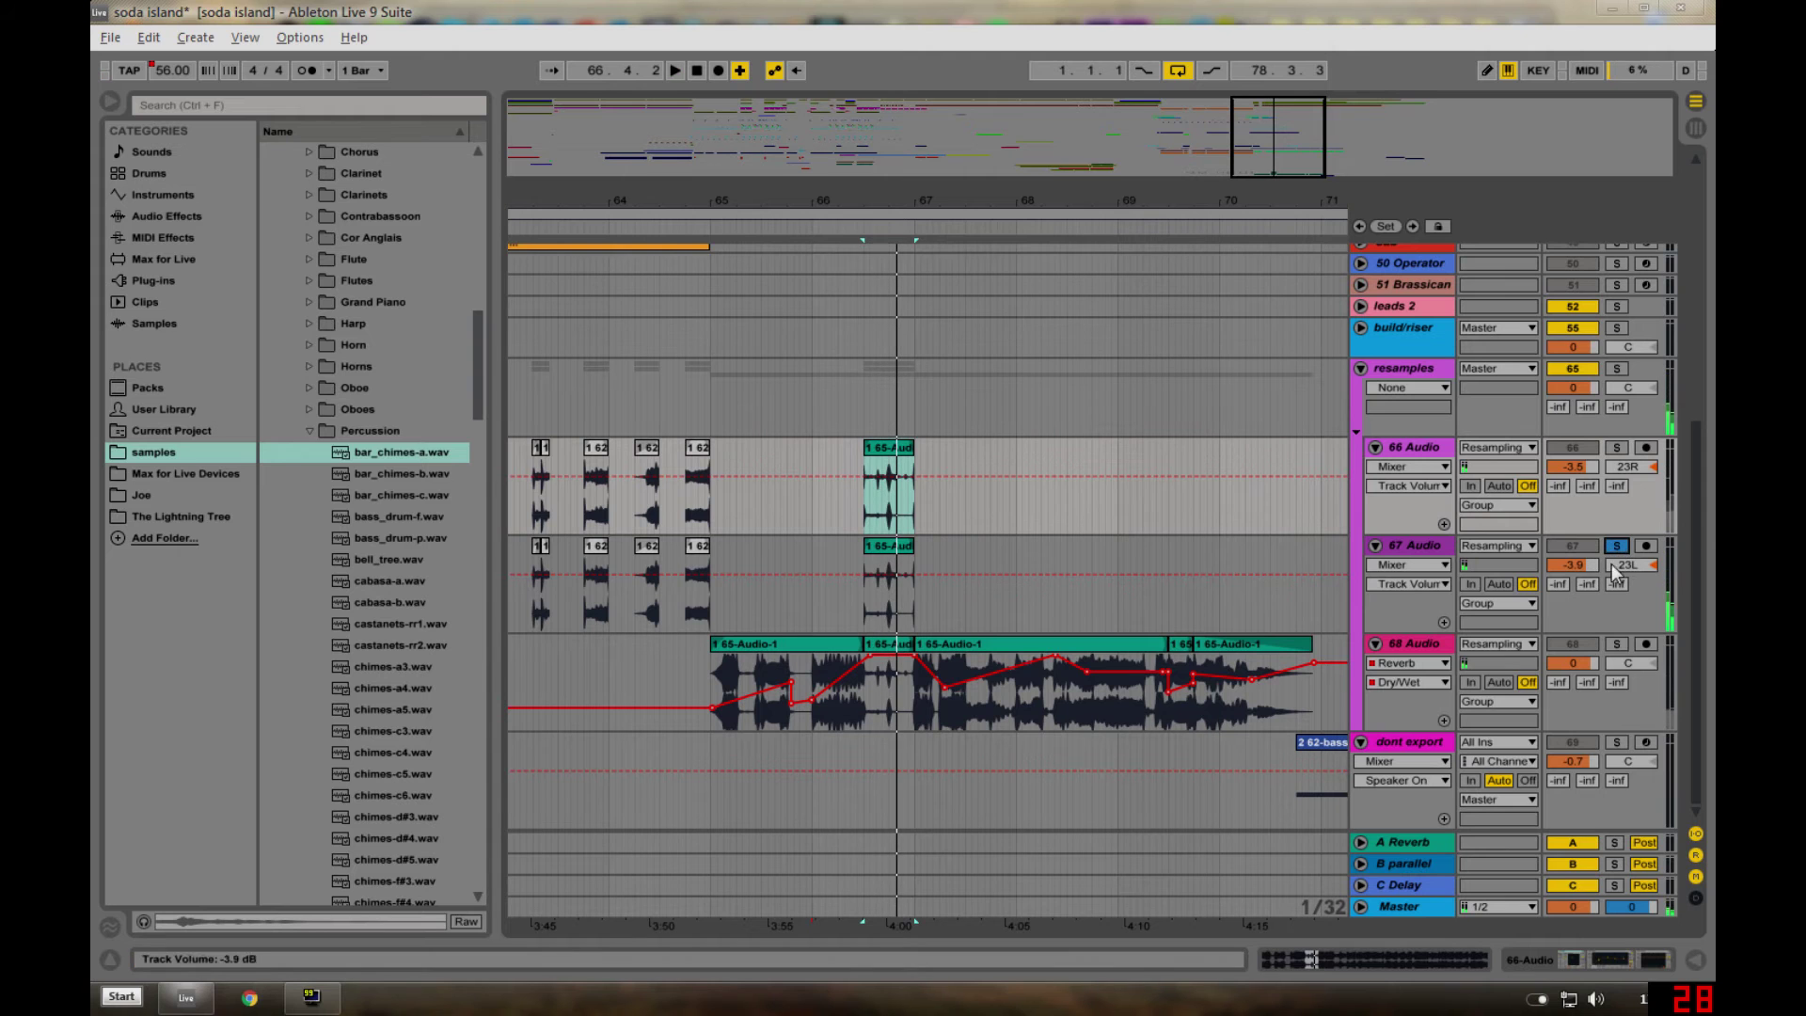
scroll(753, 696, up, 8)
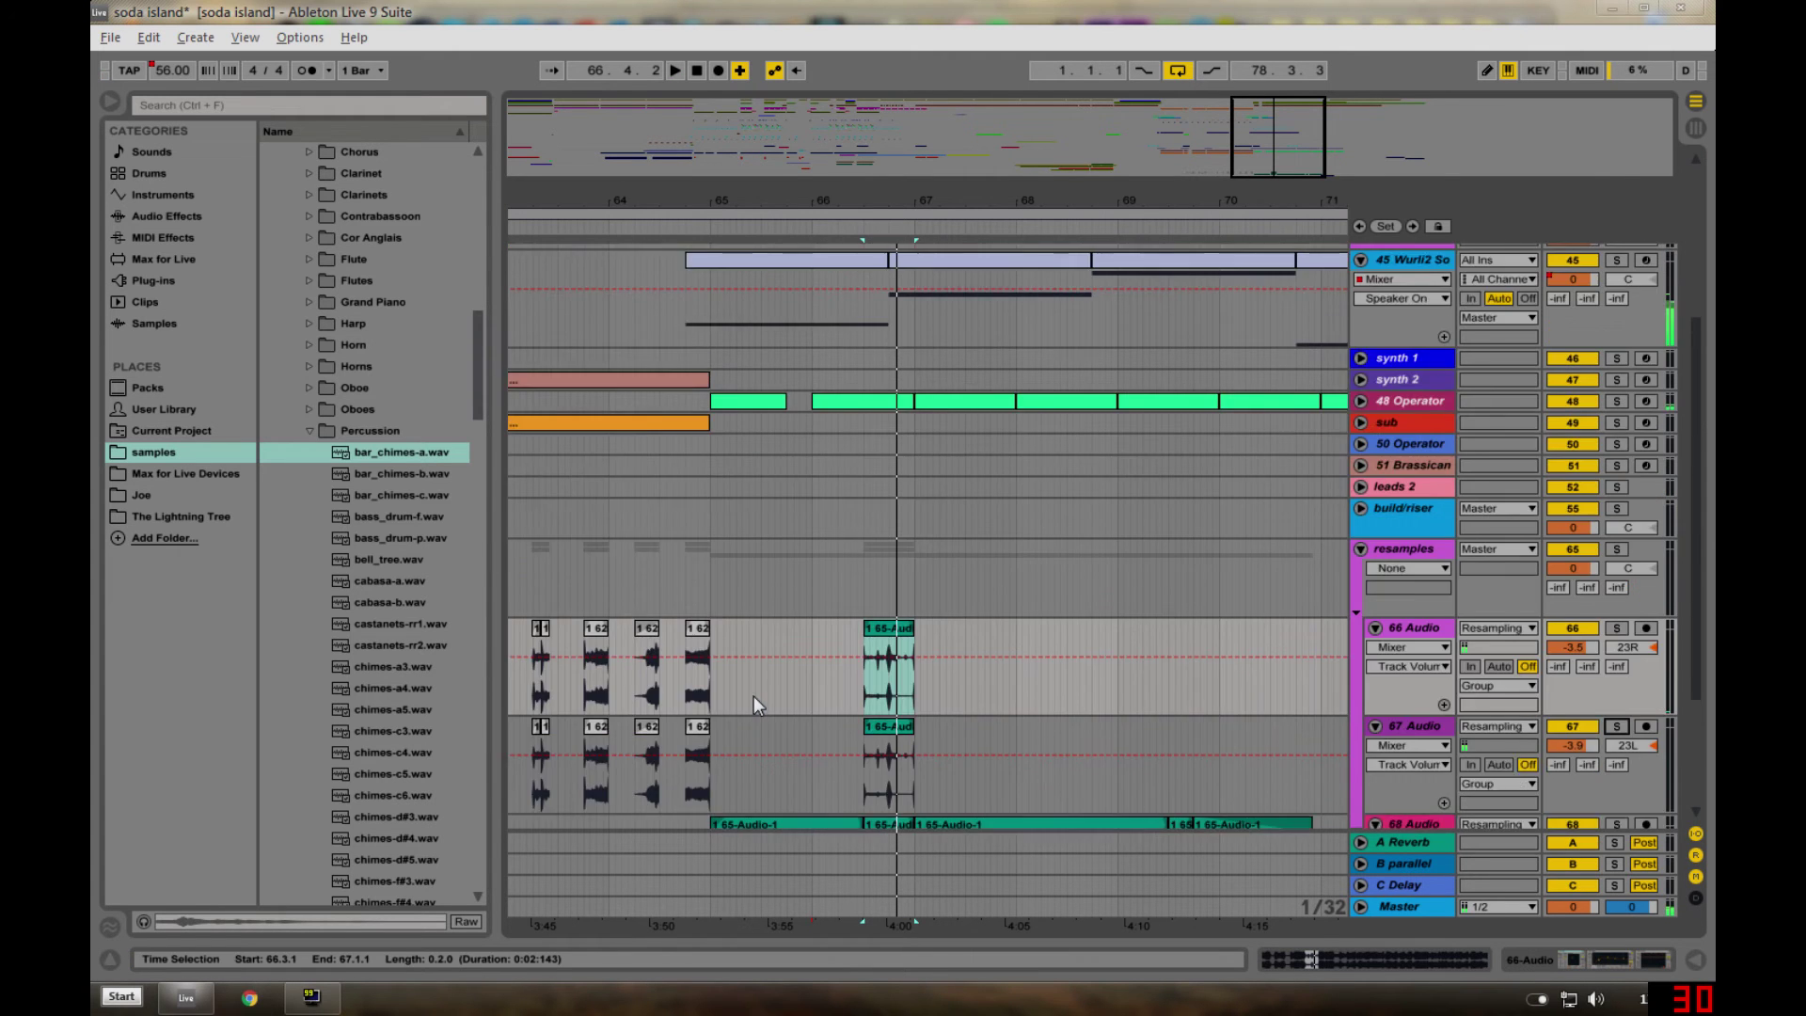
- Unfold and solo the 48 Operator track and audition its first clip from 65.1.1
click(1401, 611)
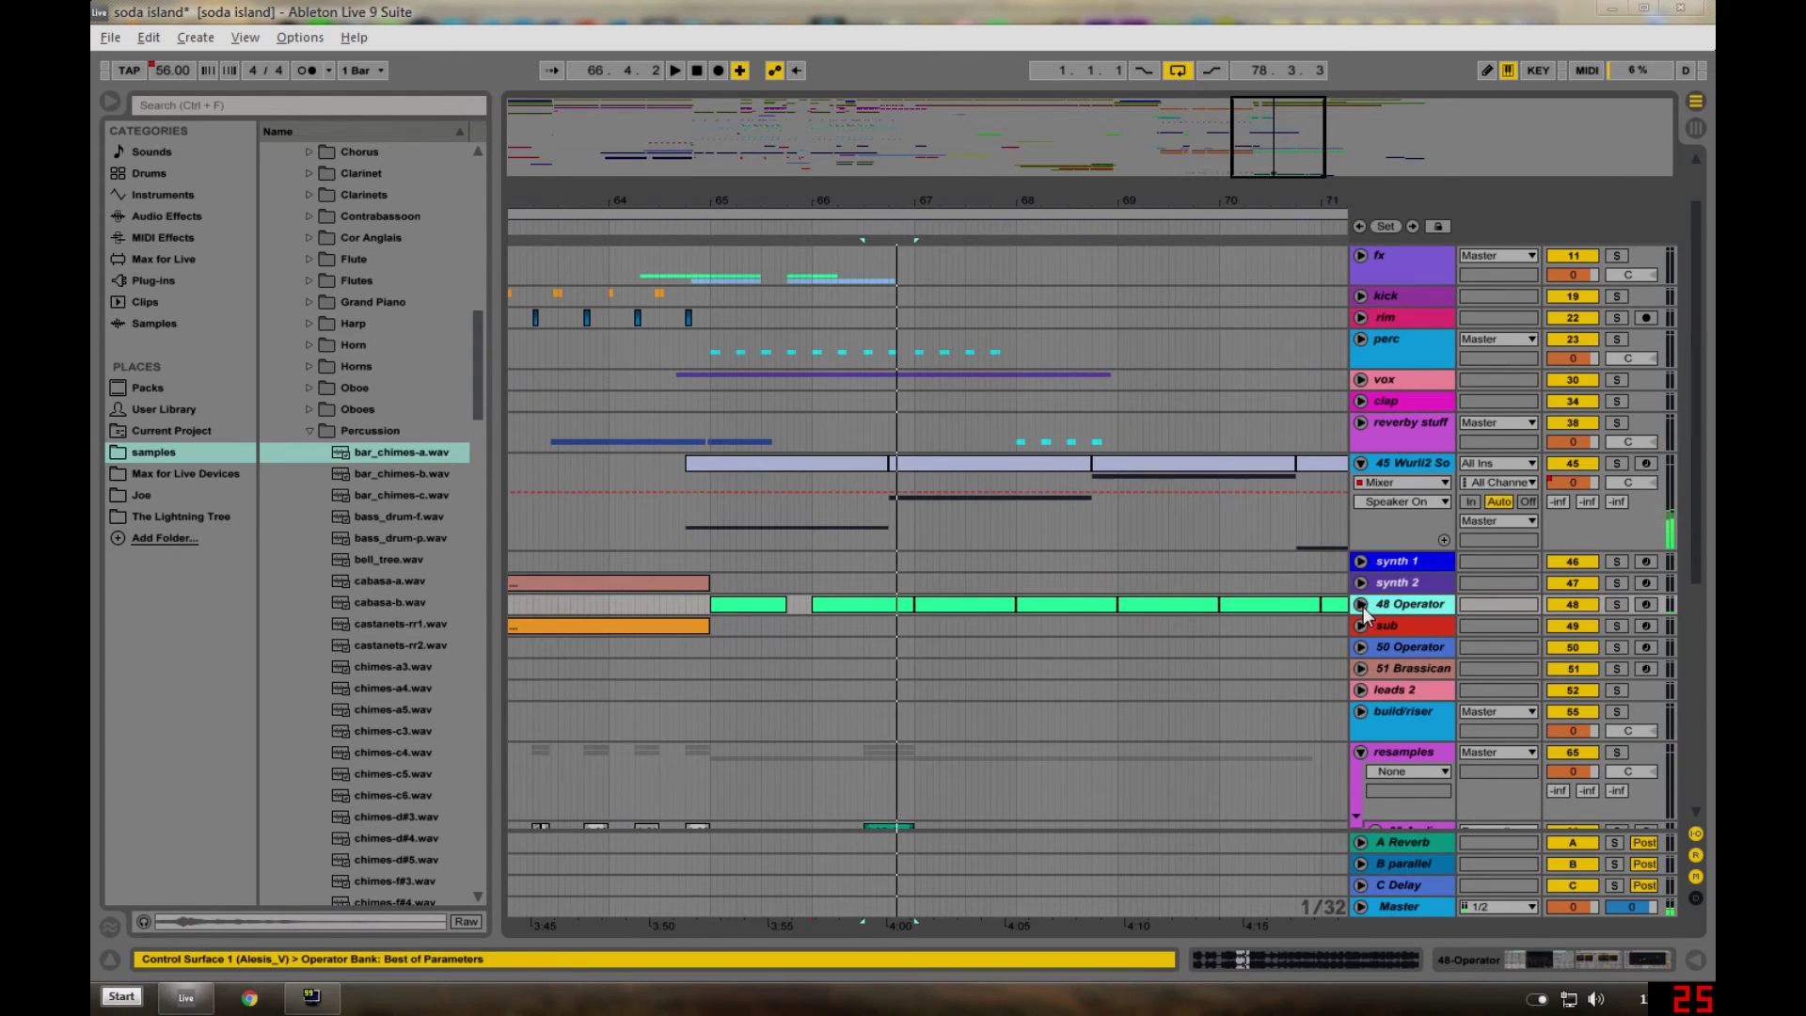
click(1360, 604)
click(766, 610)
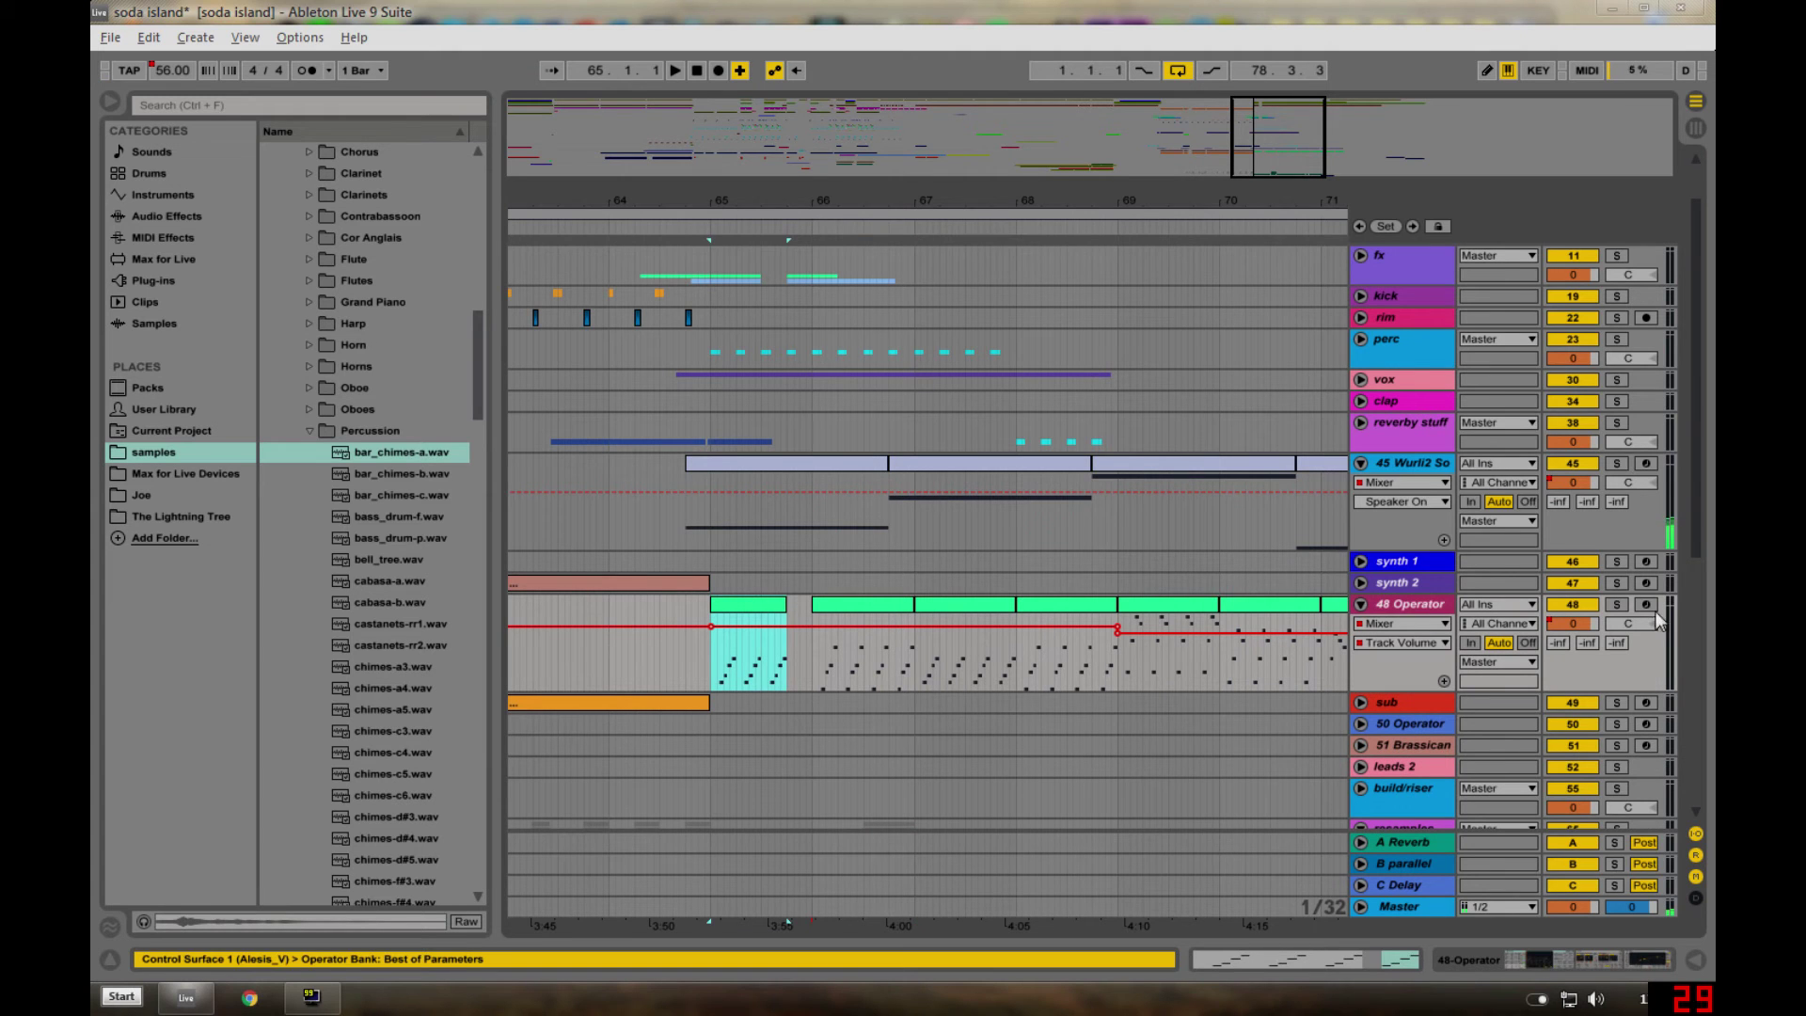
click(1617, 604)
key(space)
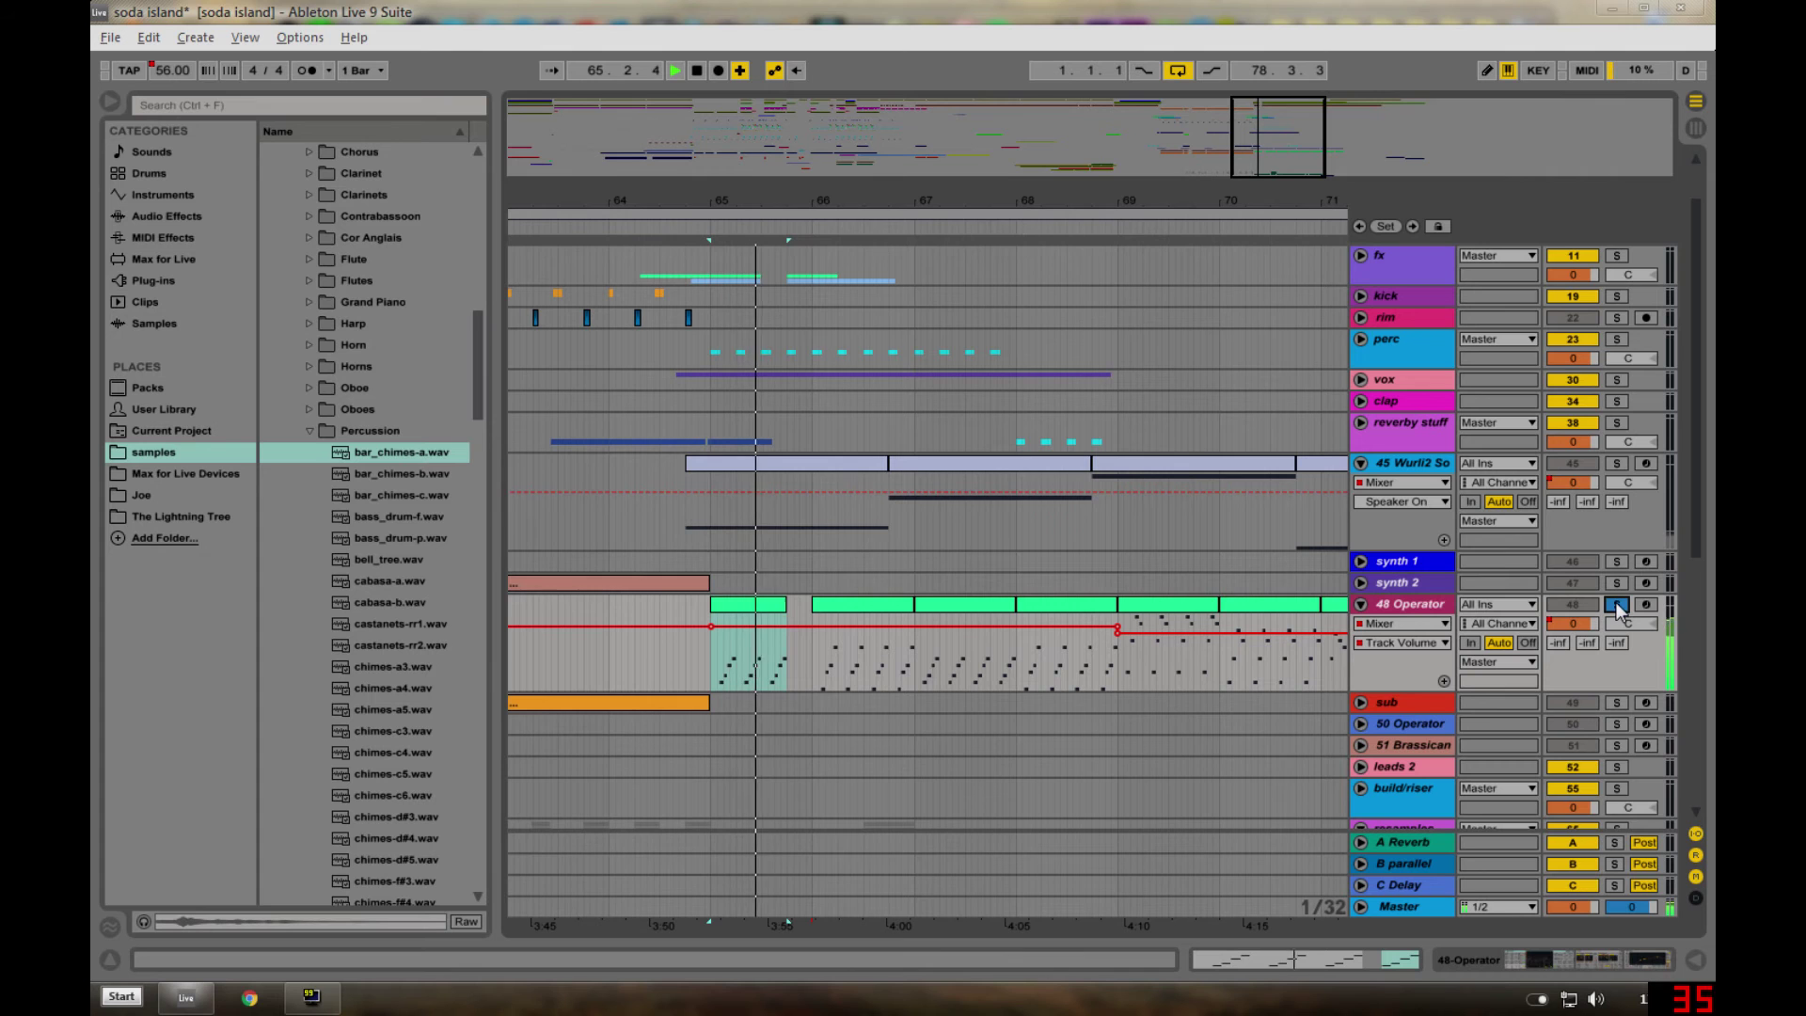
- Stop playback and inspect the 48 Operator track's devices: Operator's pitch envelope and oscillator B, the Reverb and the EQ Eight
key(space)
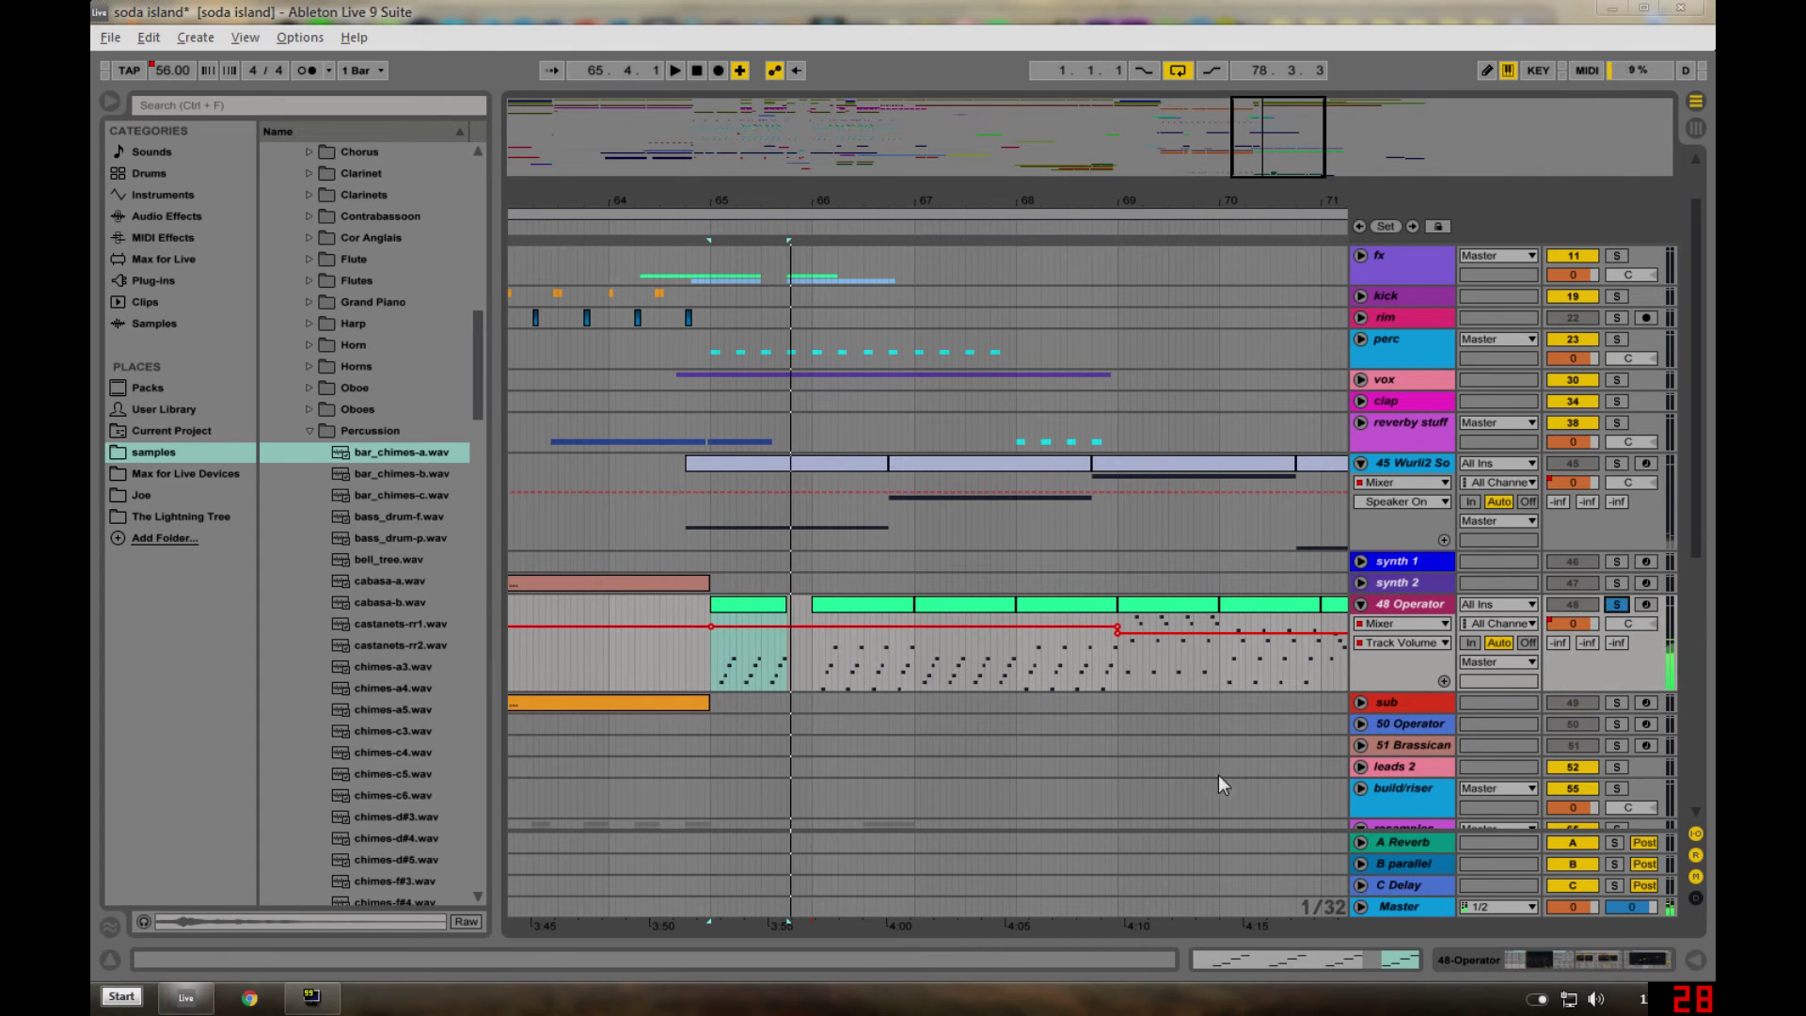
click(1605, 959)
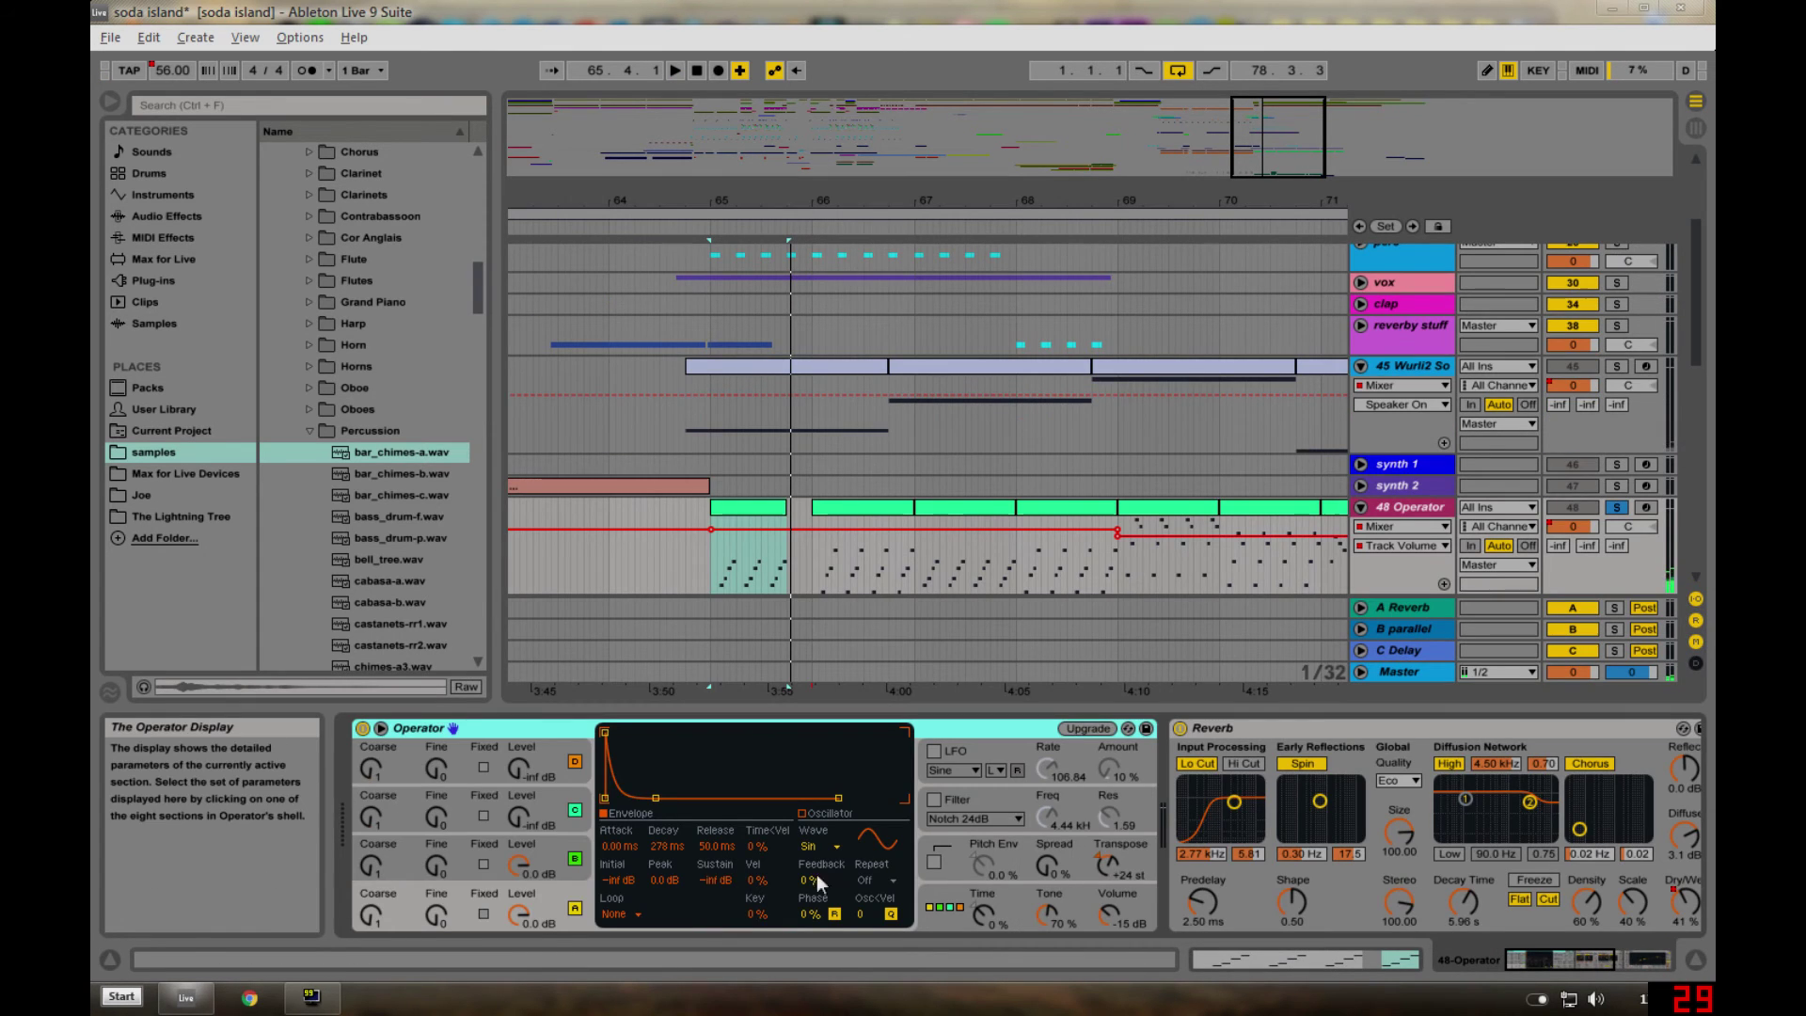
click(946, 878)
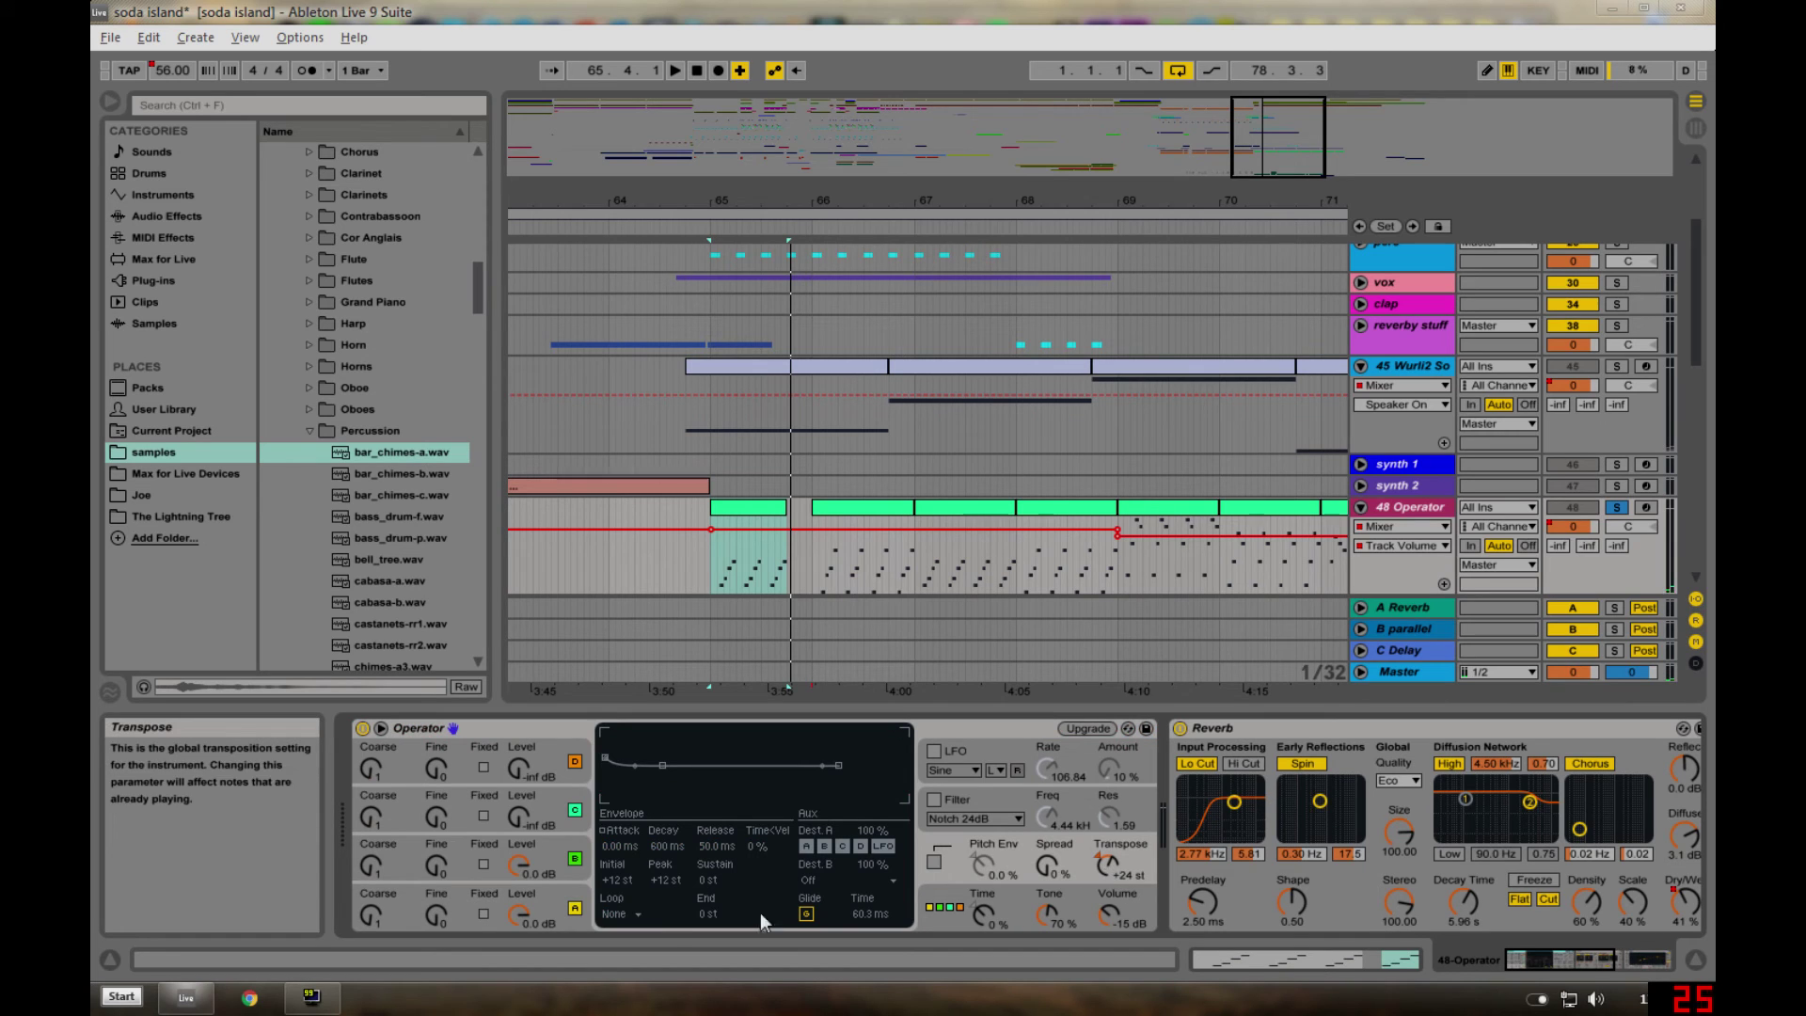
click(538, 873)
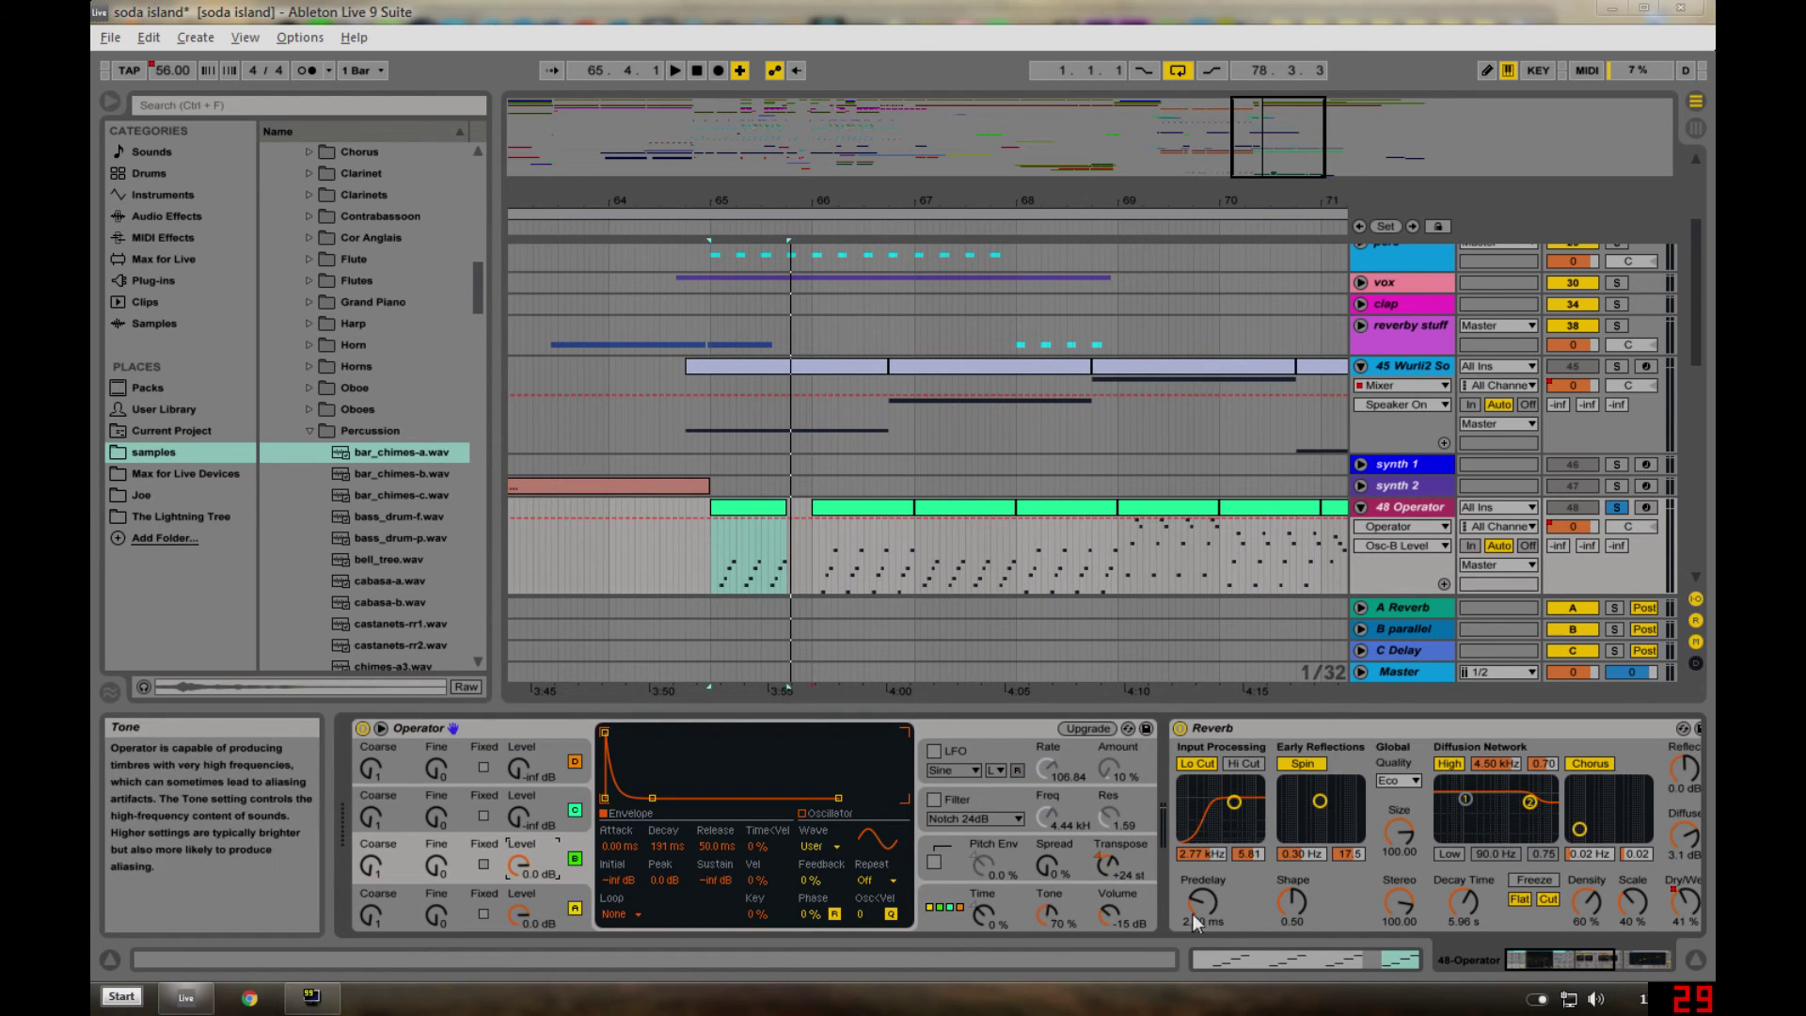
click(1568, 965)
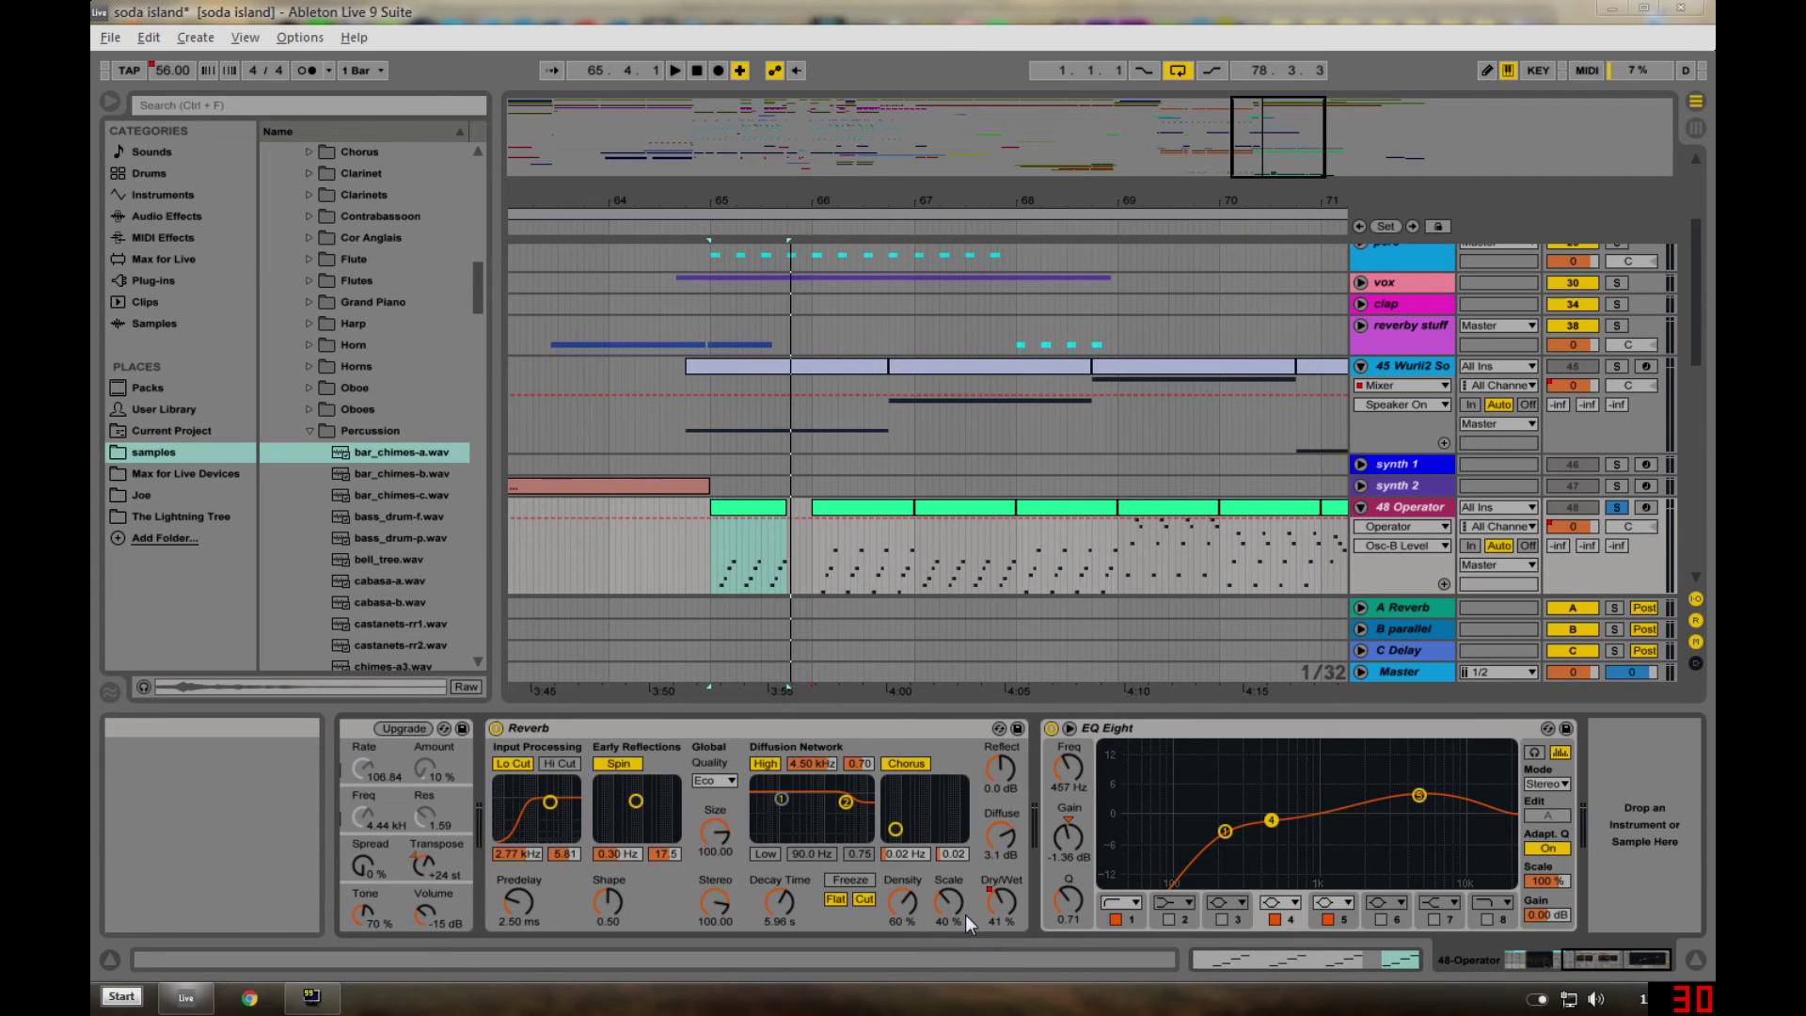
drag(1630, 956, 1422, 962)
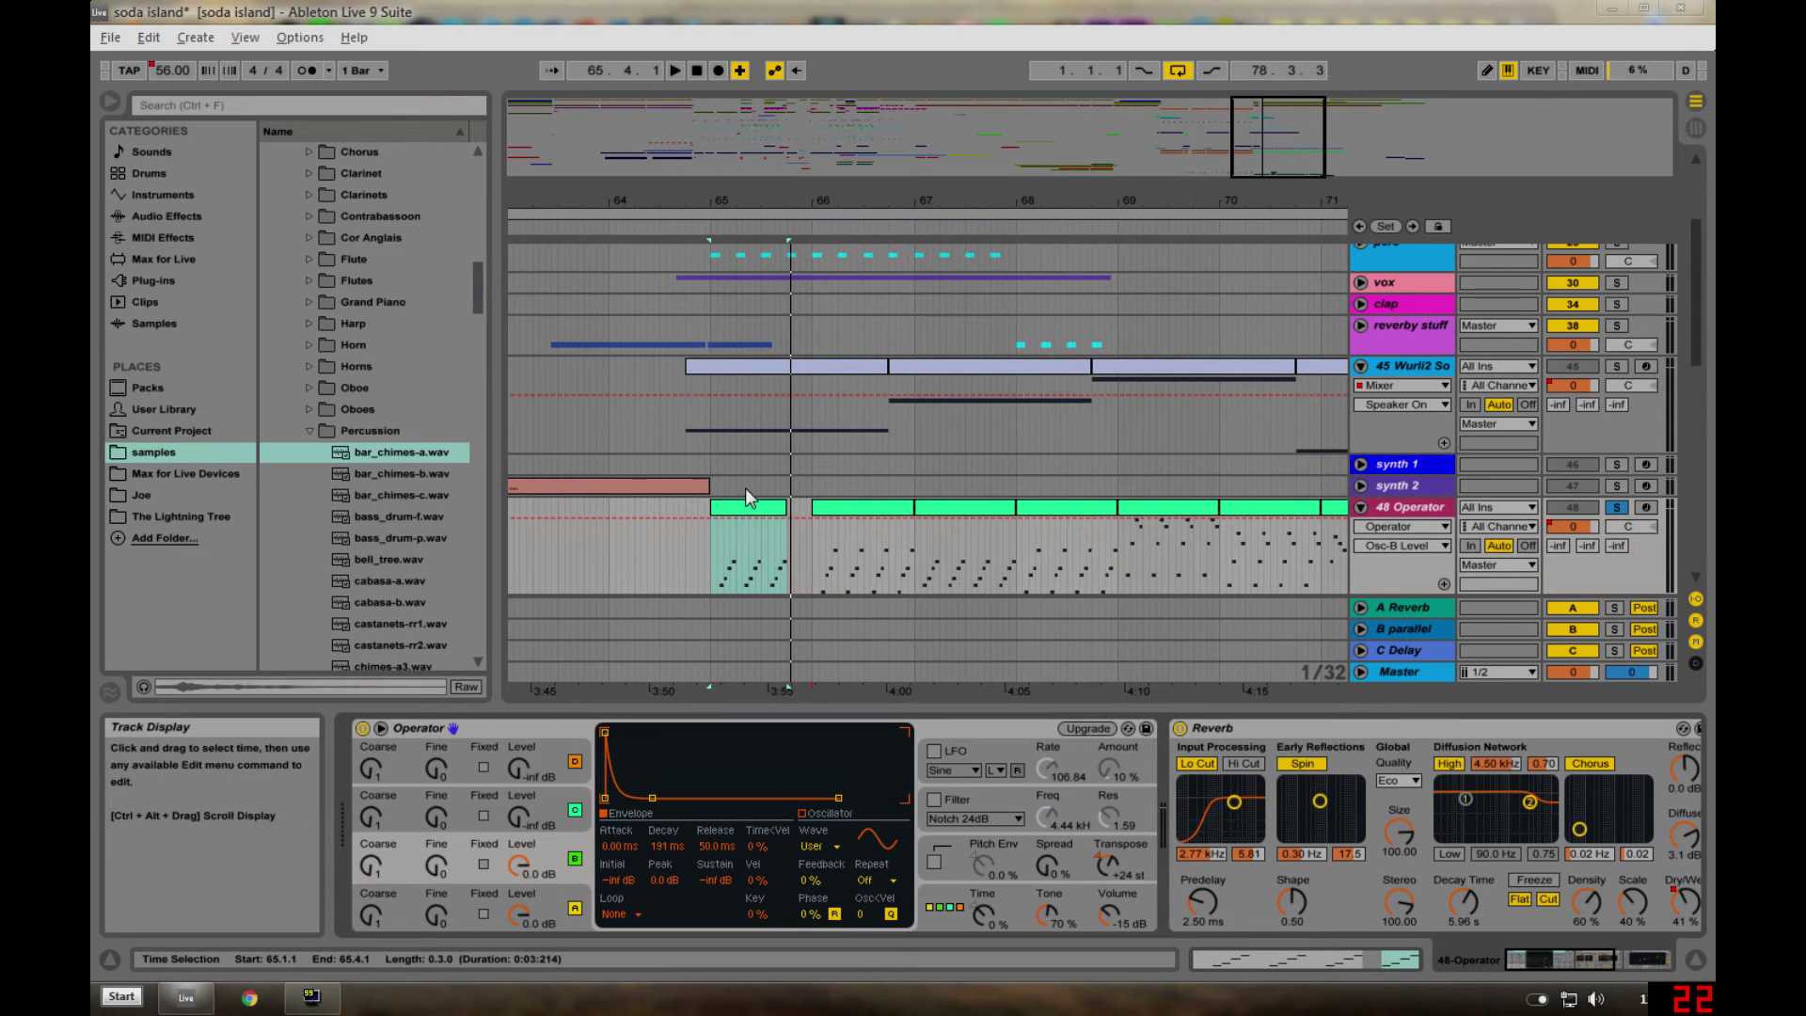
- Audition the first 48 Operator clip with its Reverb bypassed, and switch the Reverb back on
click(1180, 733)
key(space)
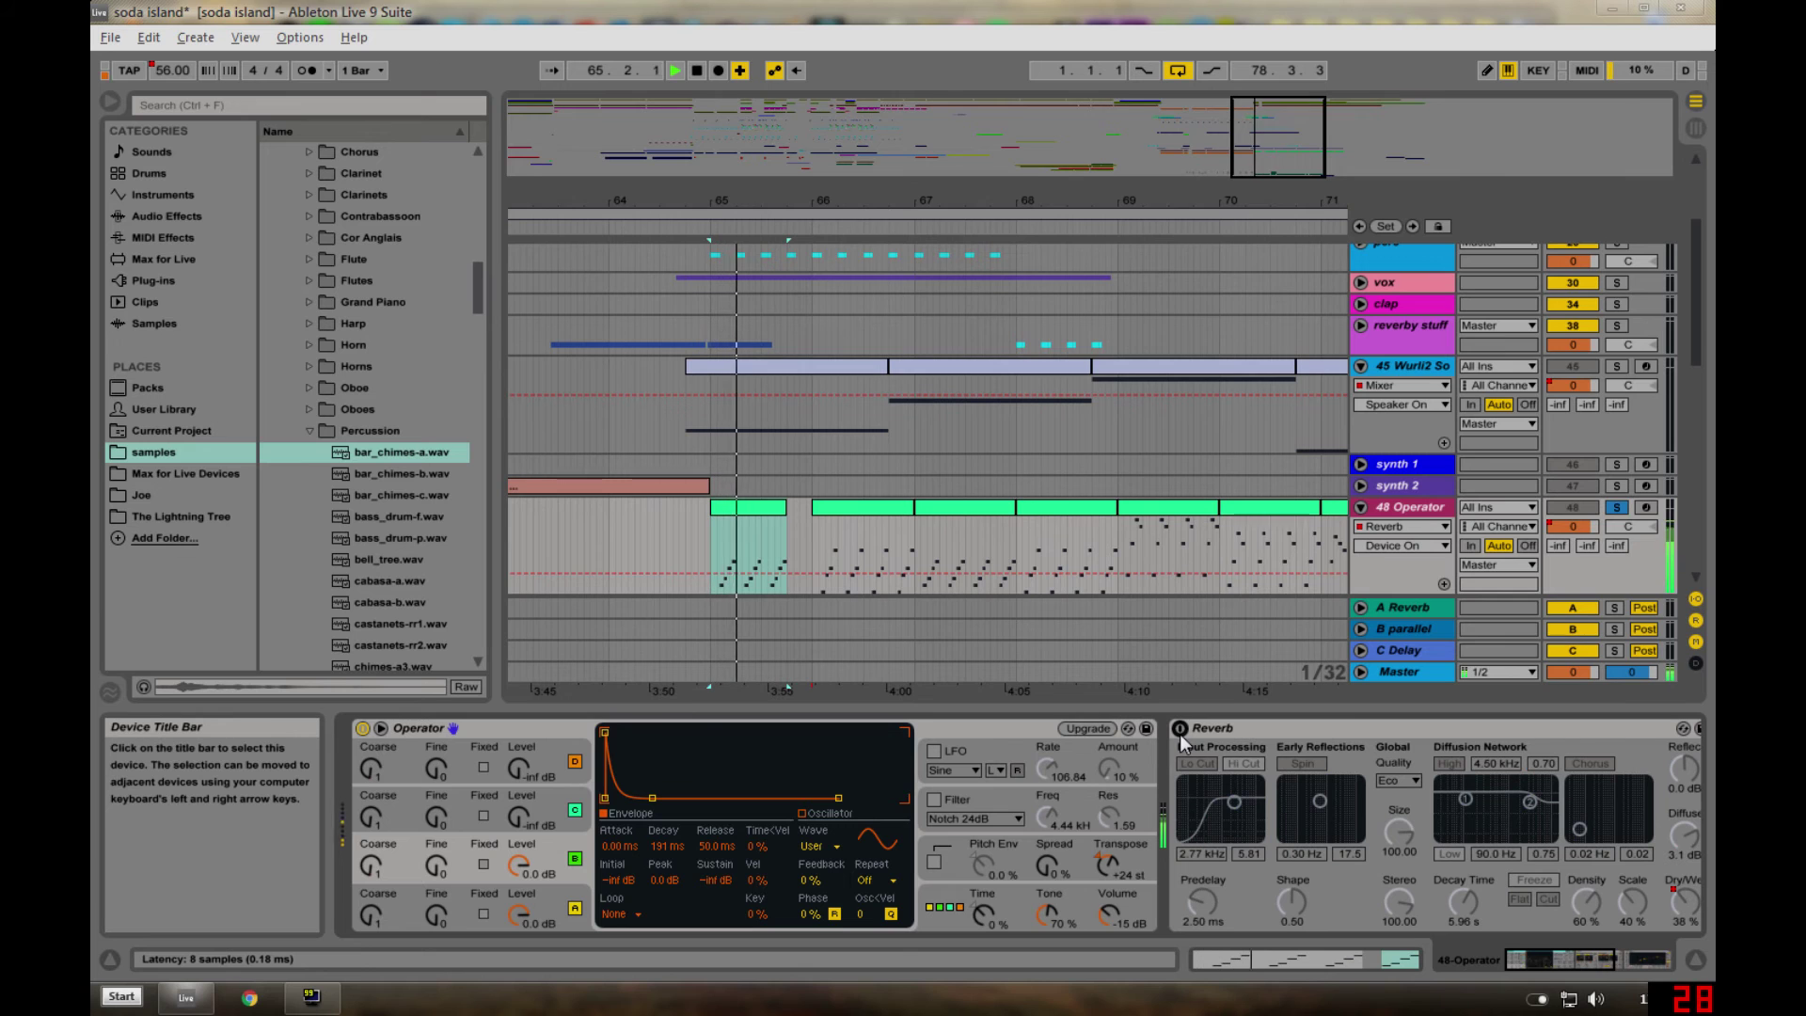
click(1180, 732)
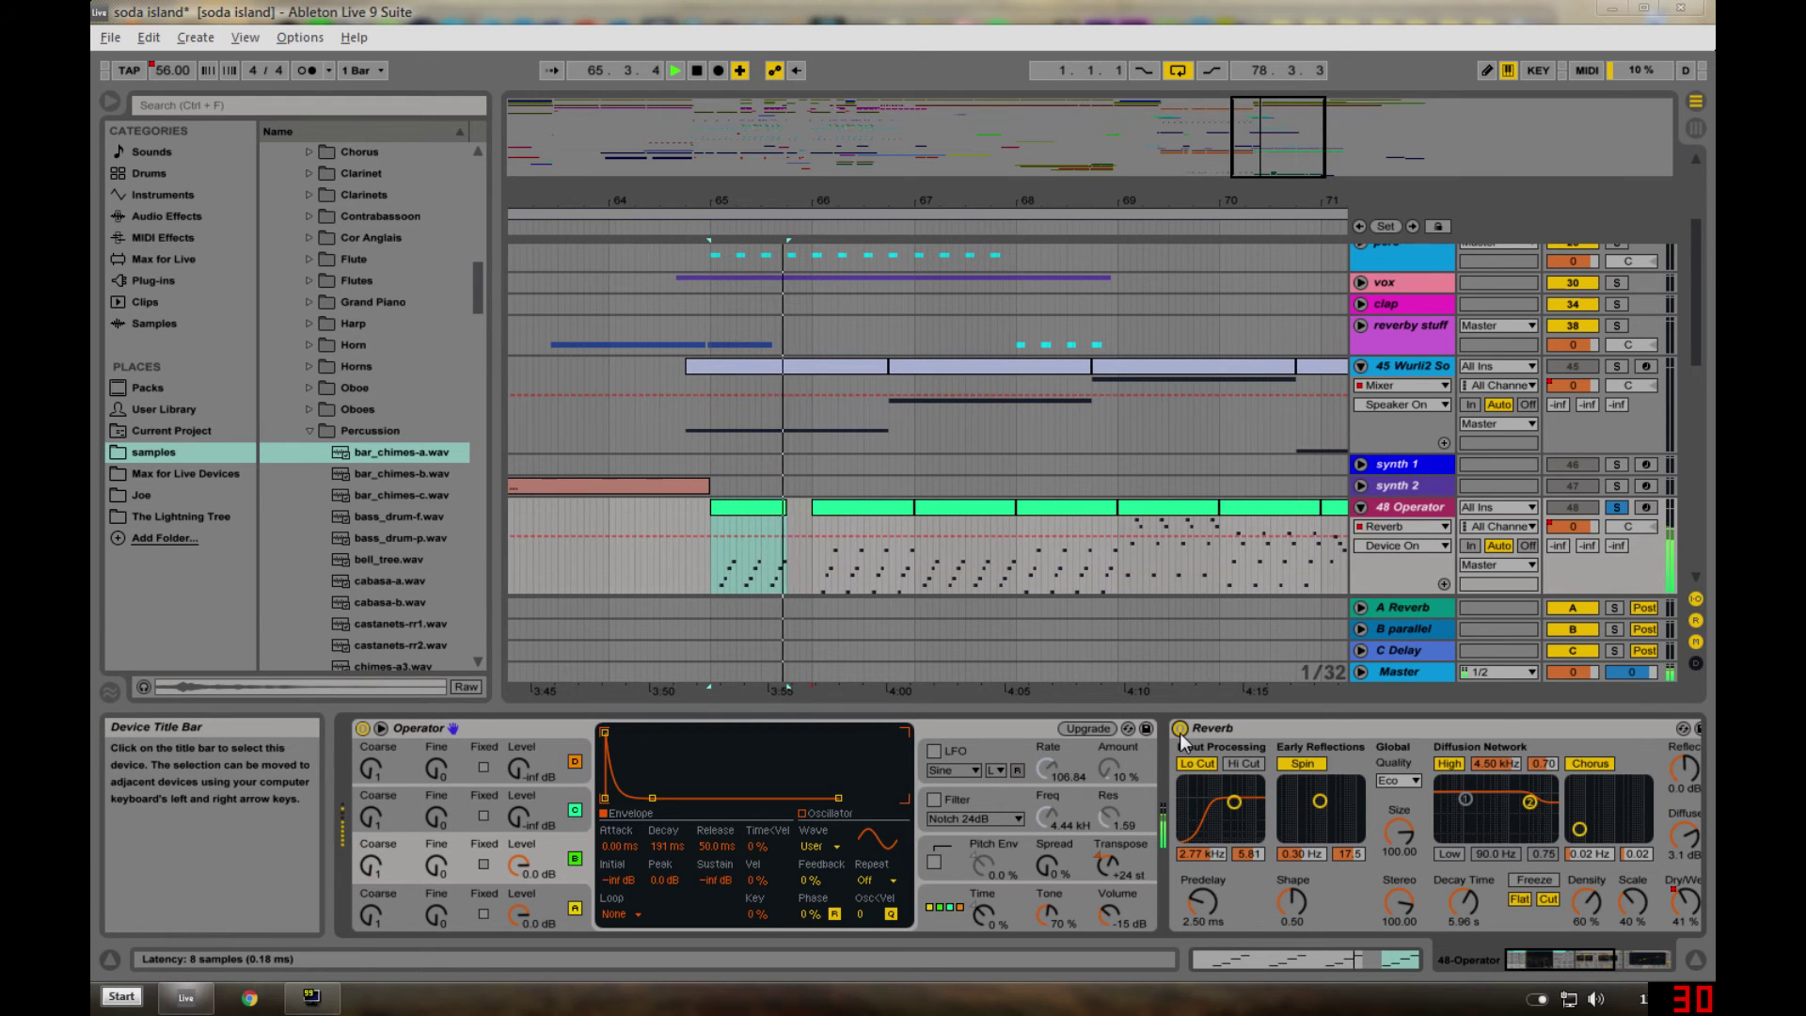
- Select the 48 Operator clip at 66.1.1 and play the soloed track from there
scroll(1272, 783, down, 3)
click(850, 508)
key(space)
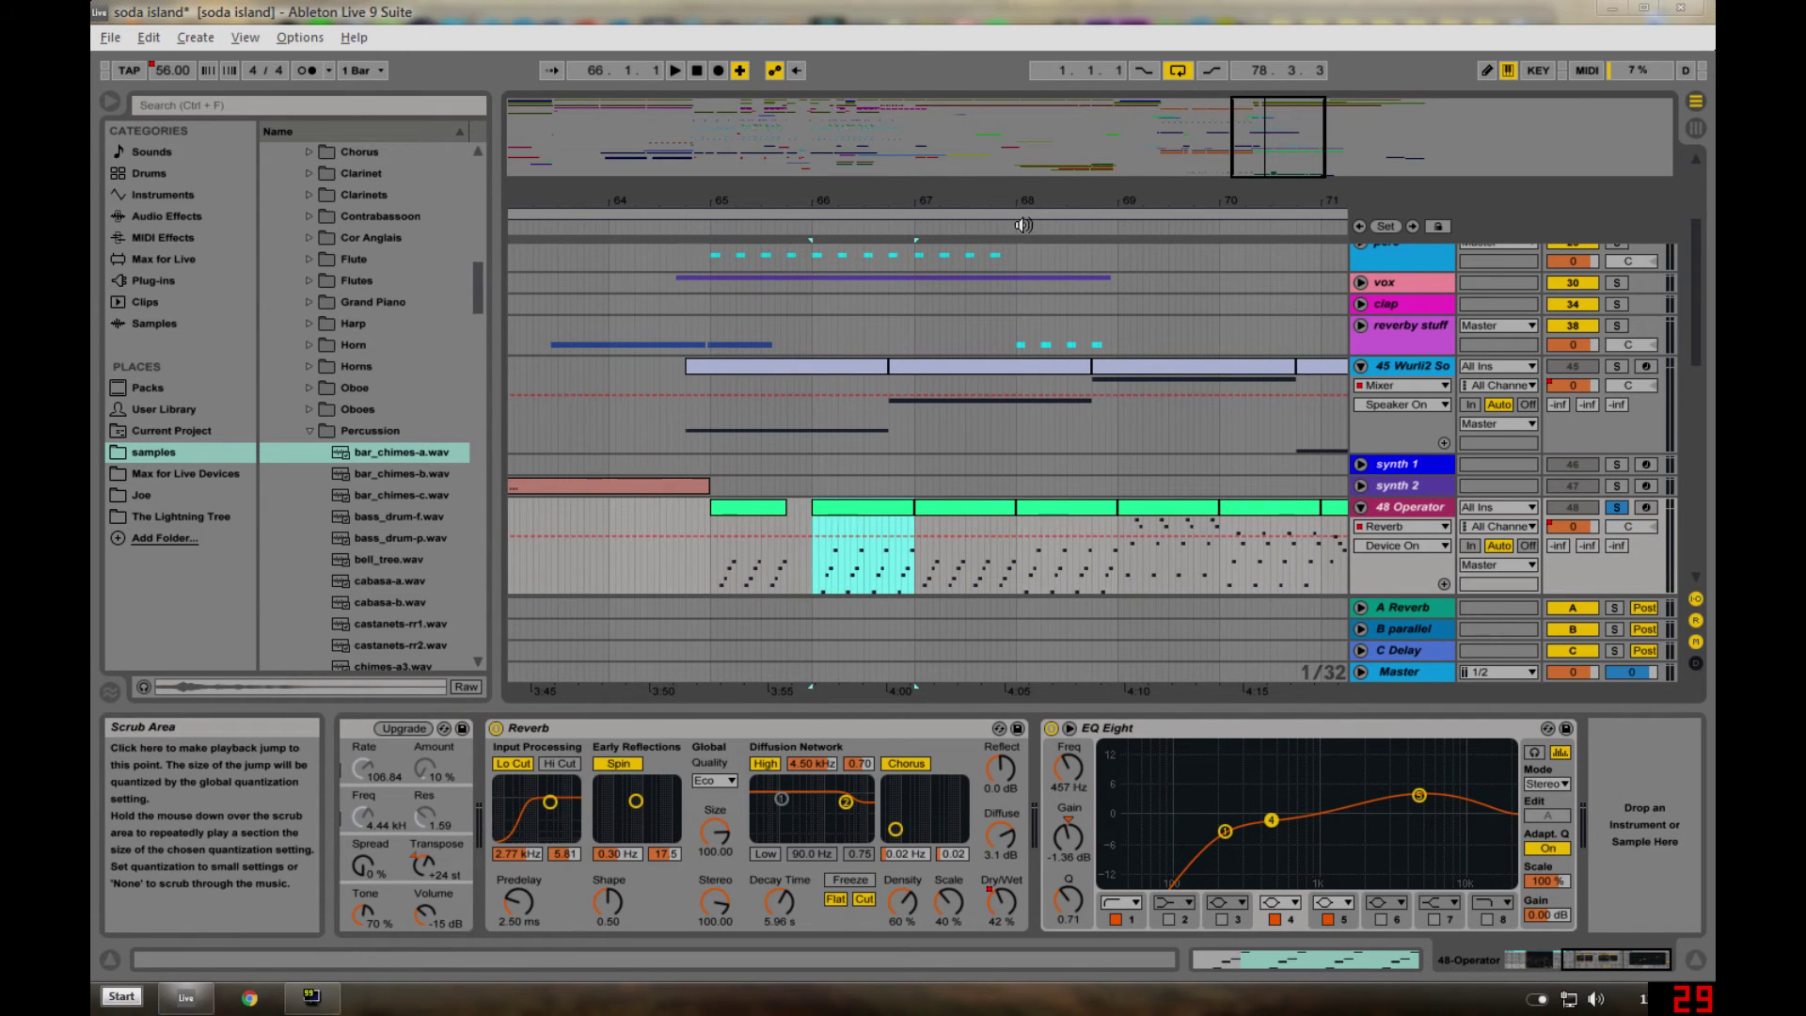
mouse_move(879, 225)
mouse_down()
mouse_move(879, 207)
mouse_move(879, 239)
mouse_up()
key(space)
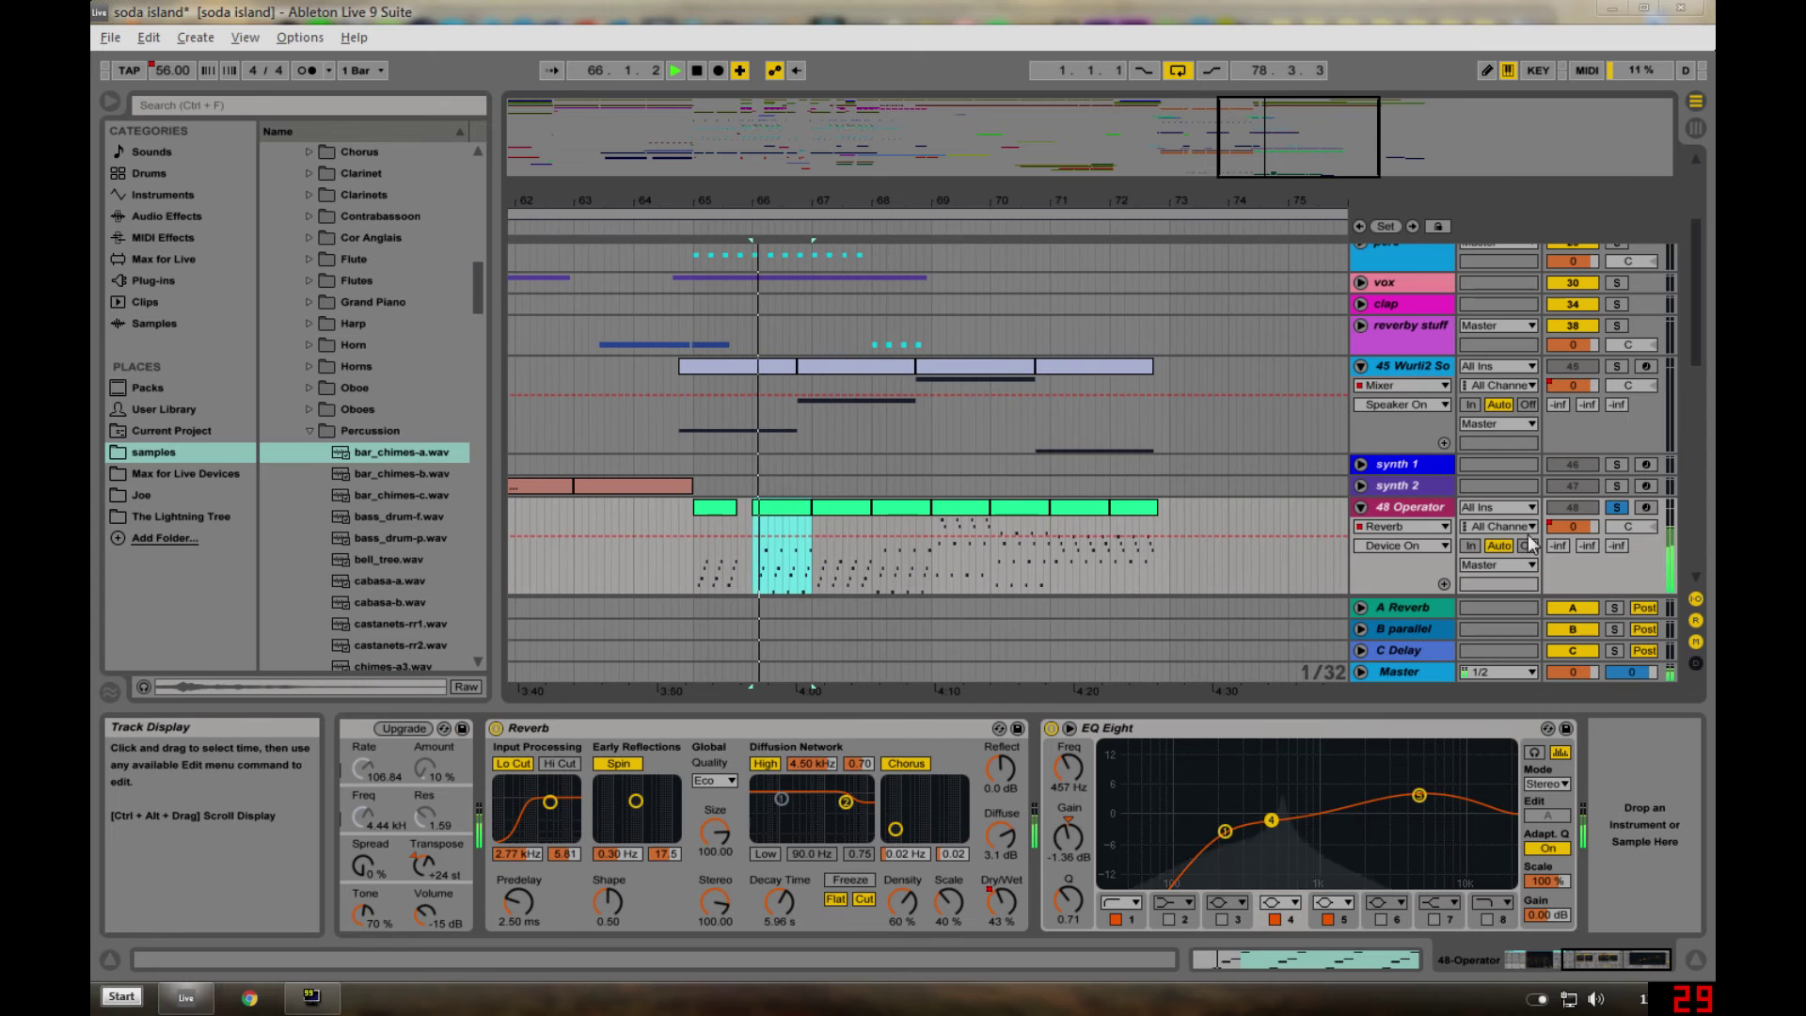
- Examine the MIDI notes of the 48 Operator clip at 67.1.1, stop playback and close the clip's note editor
double_click(820, 506)
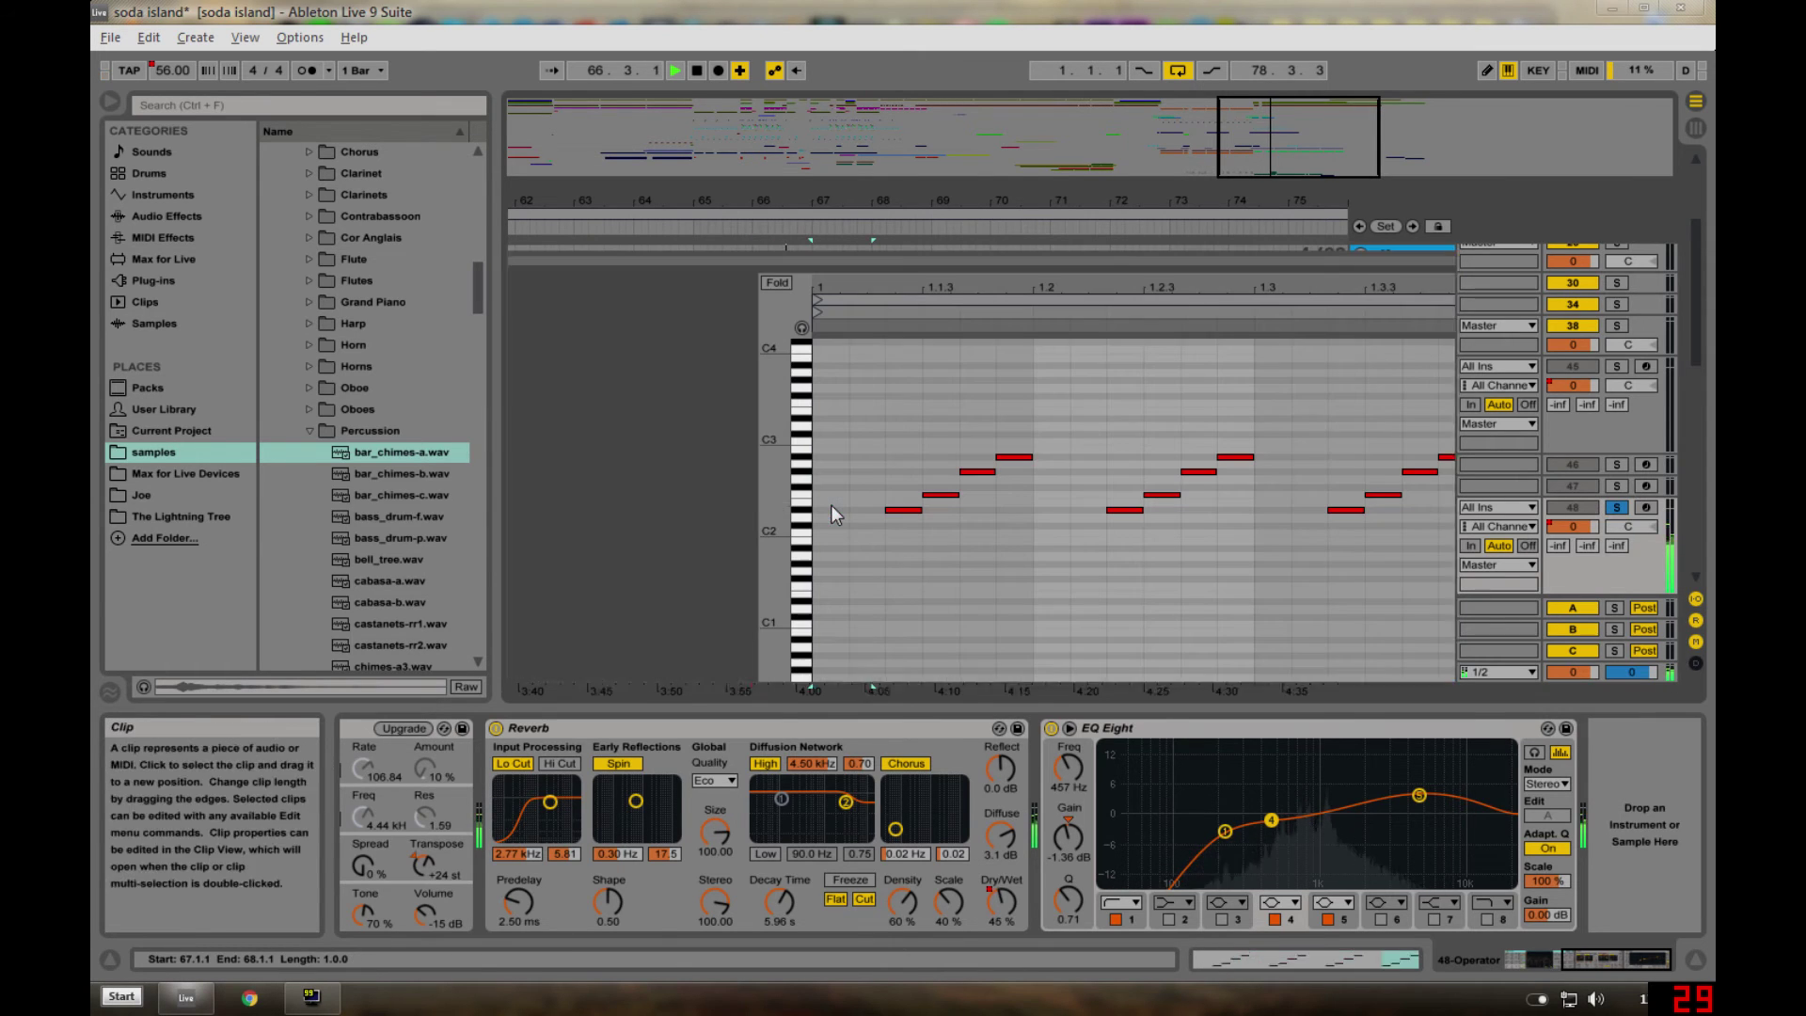
scroll(1144, 775, up, 5)
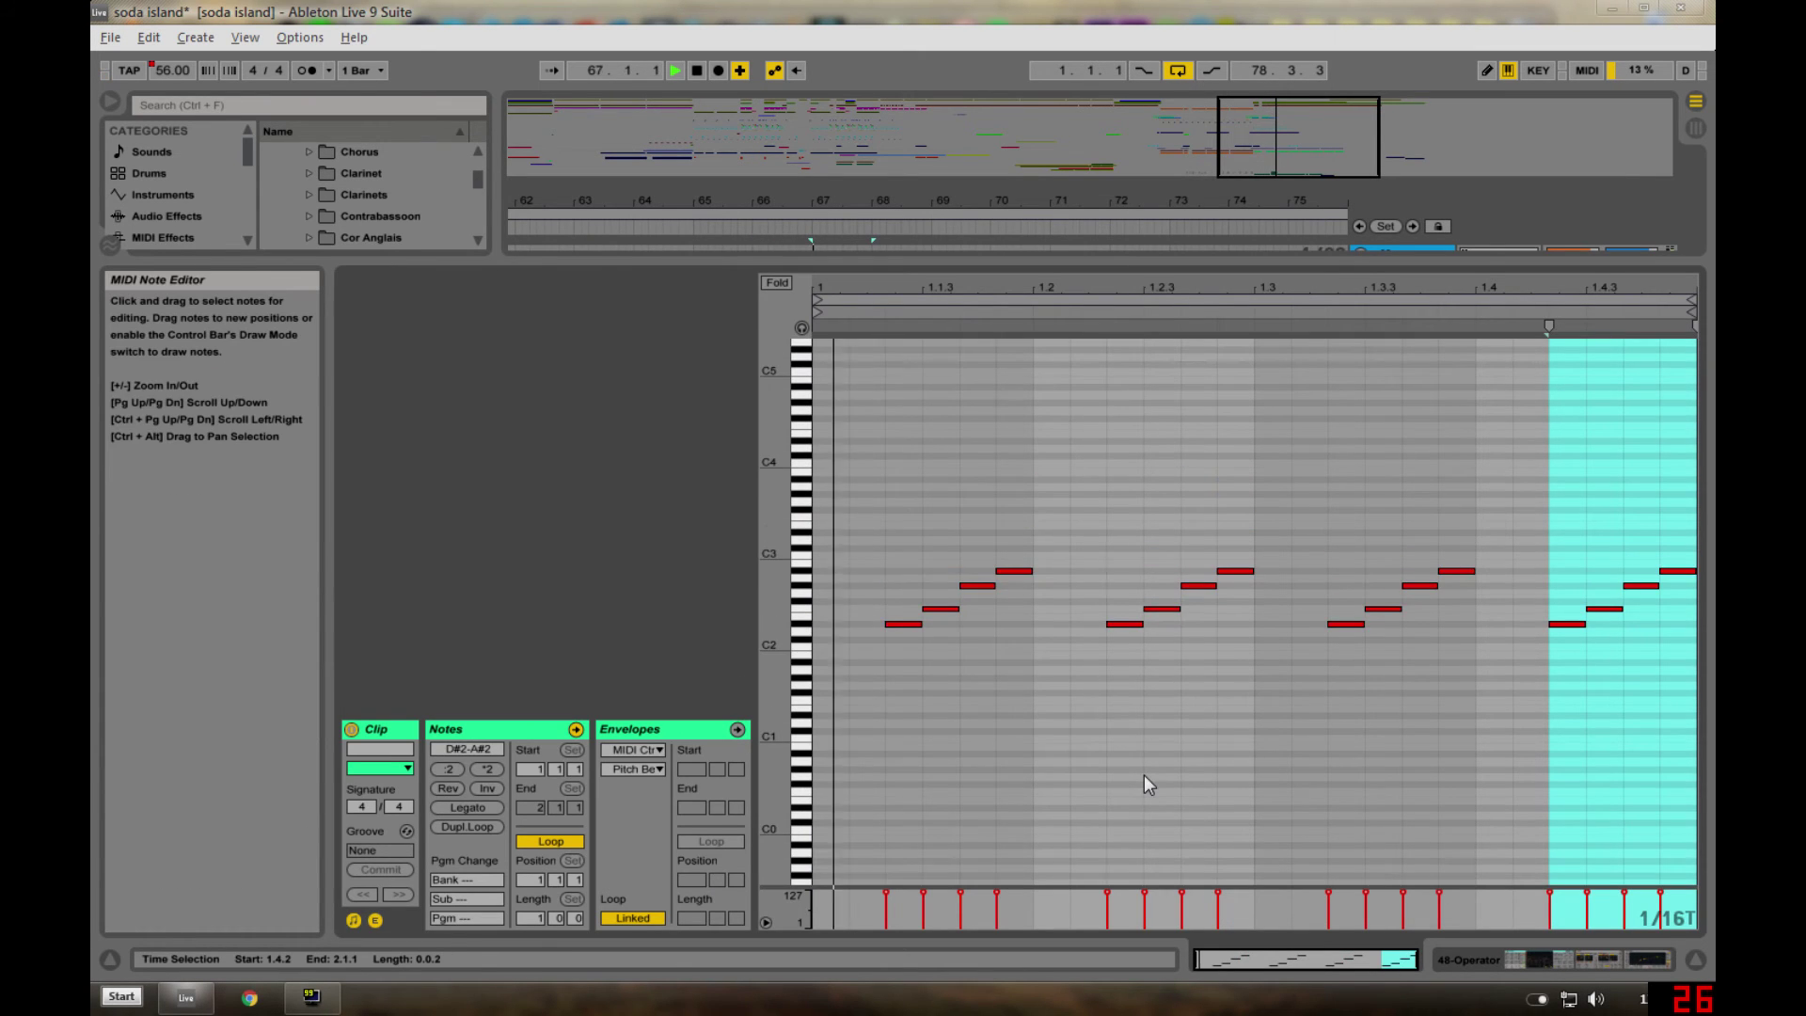
key(space)
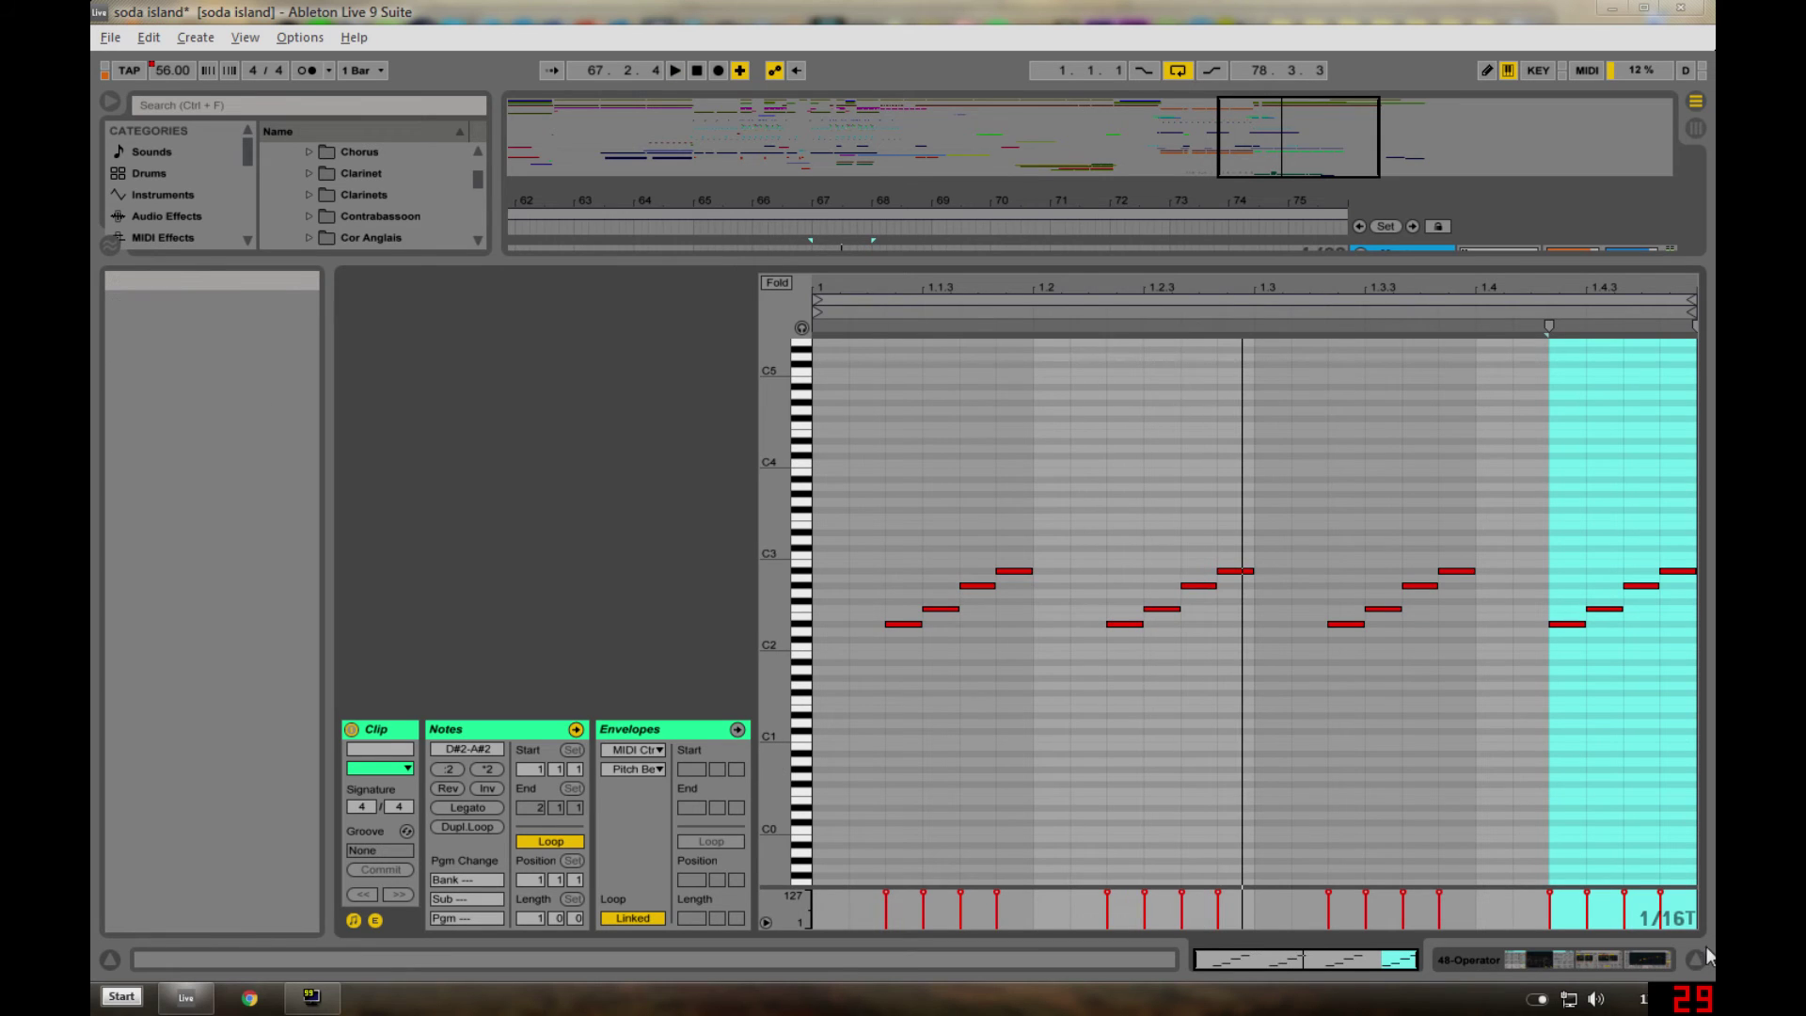
click(1698, 952)
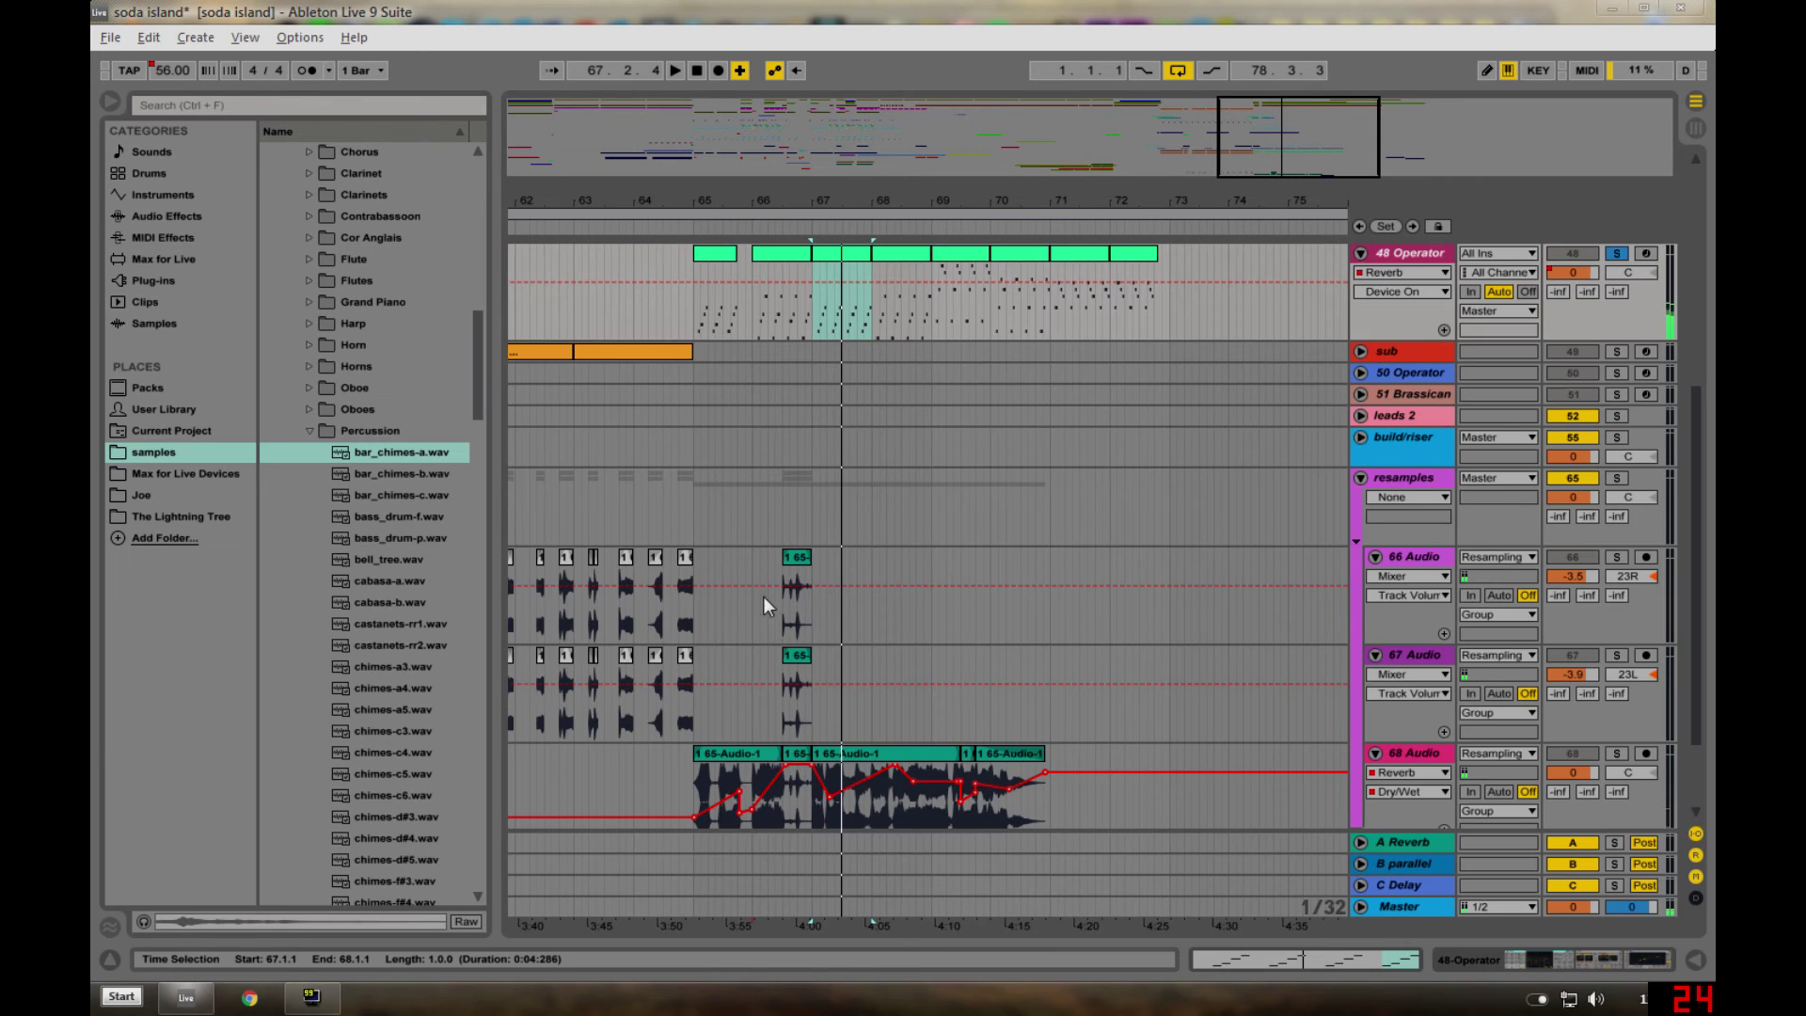
scroll(830, 617, up, 5)
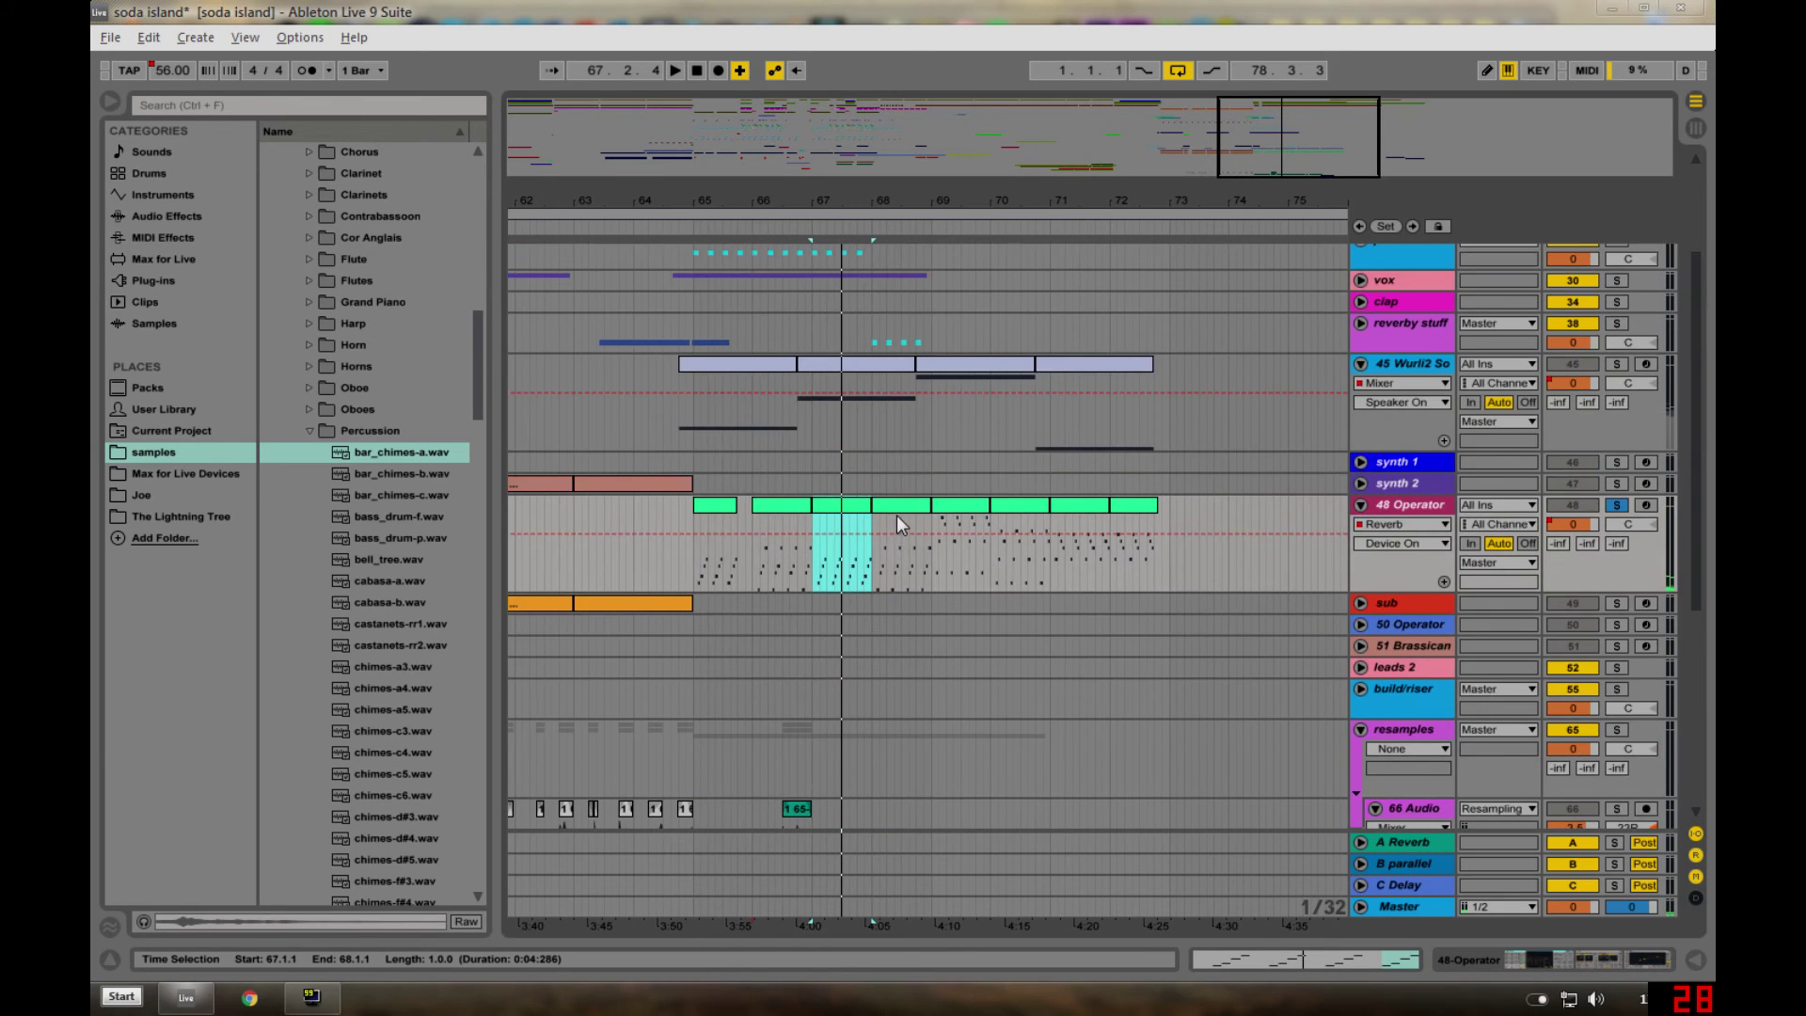
- Select the 45 Wurli2 track's first clip, starting at 64.4.1
click(893, 507)
click(704, 364)
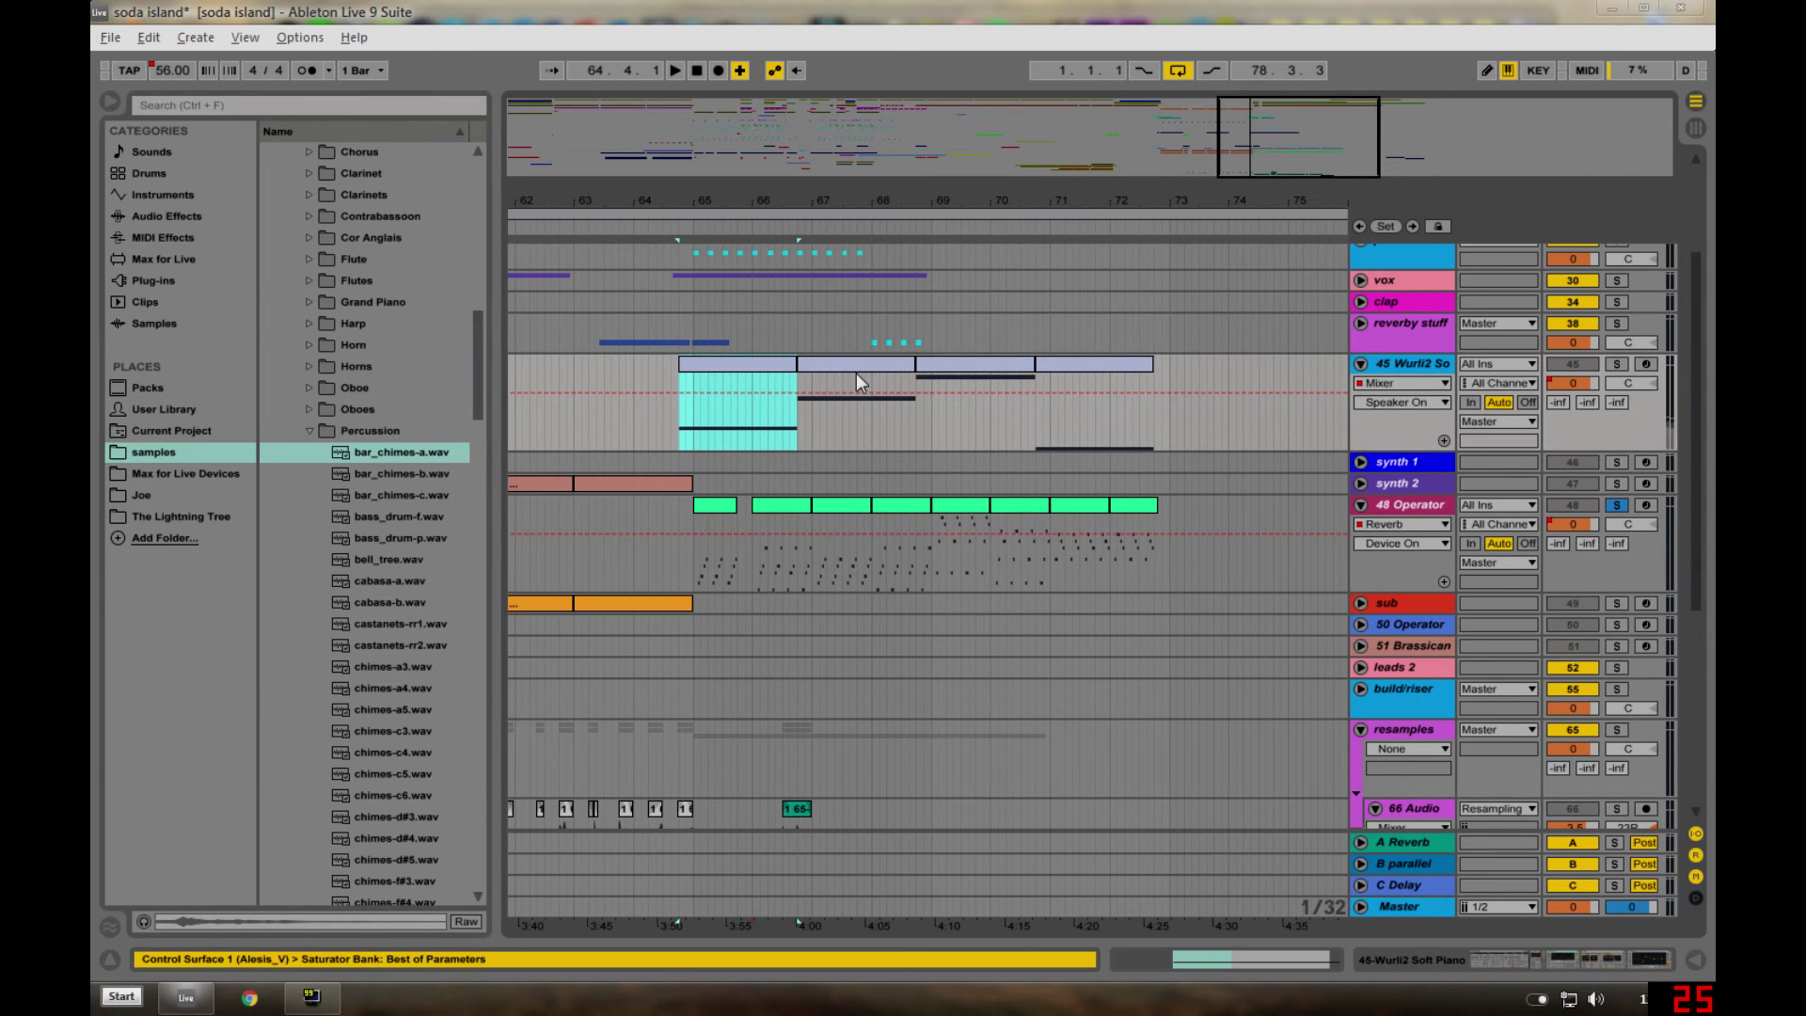
scroll(908, 520, up, 3)
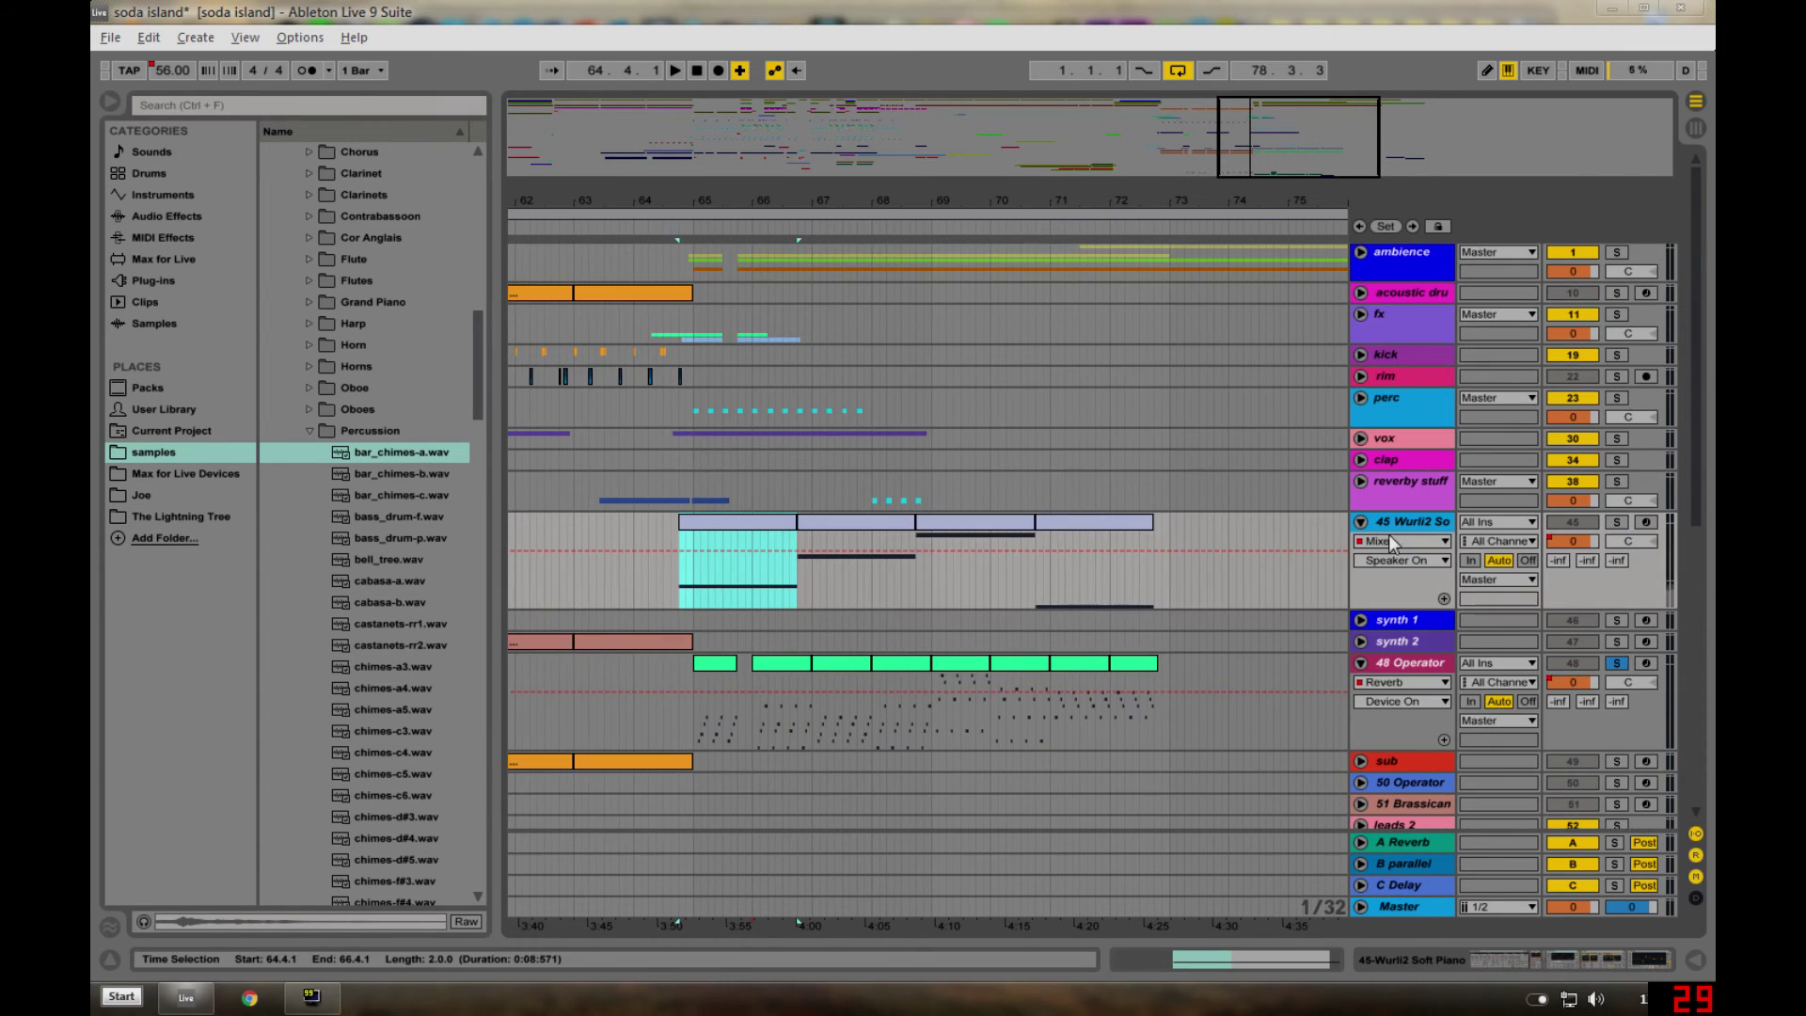
- Unfold the reverby stuff group, check the ZOOM0005-1 clip inside the vox group, and fold the vox group again
click(1360, 484)
click(679, 508)
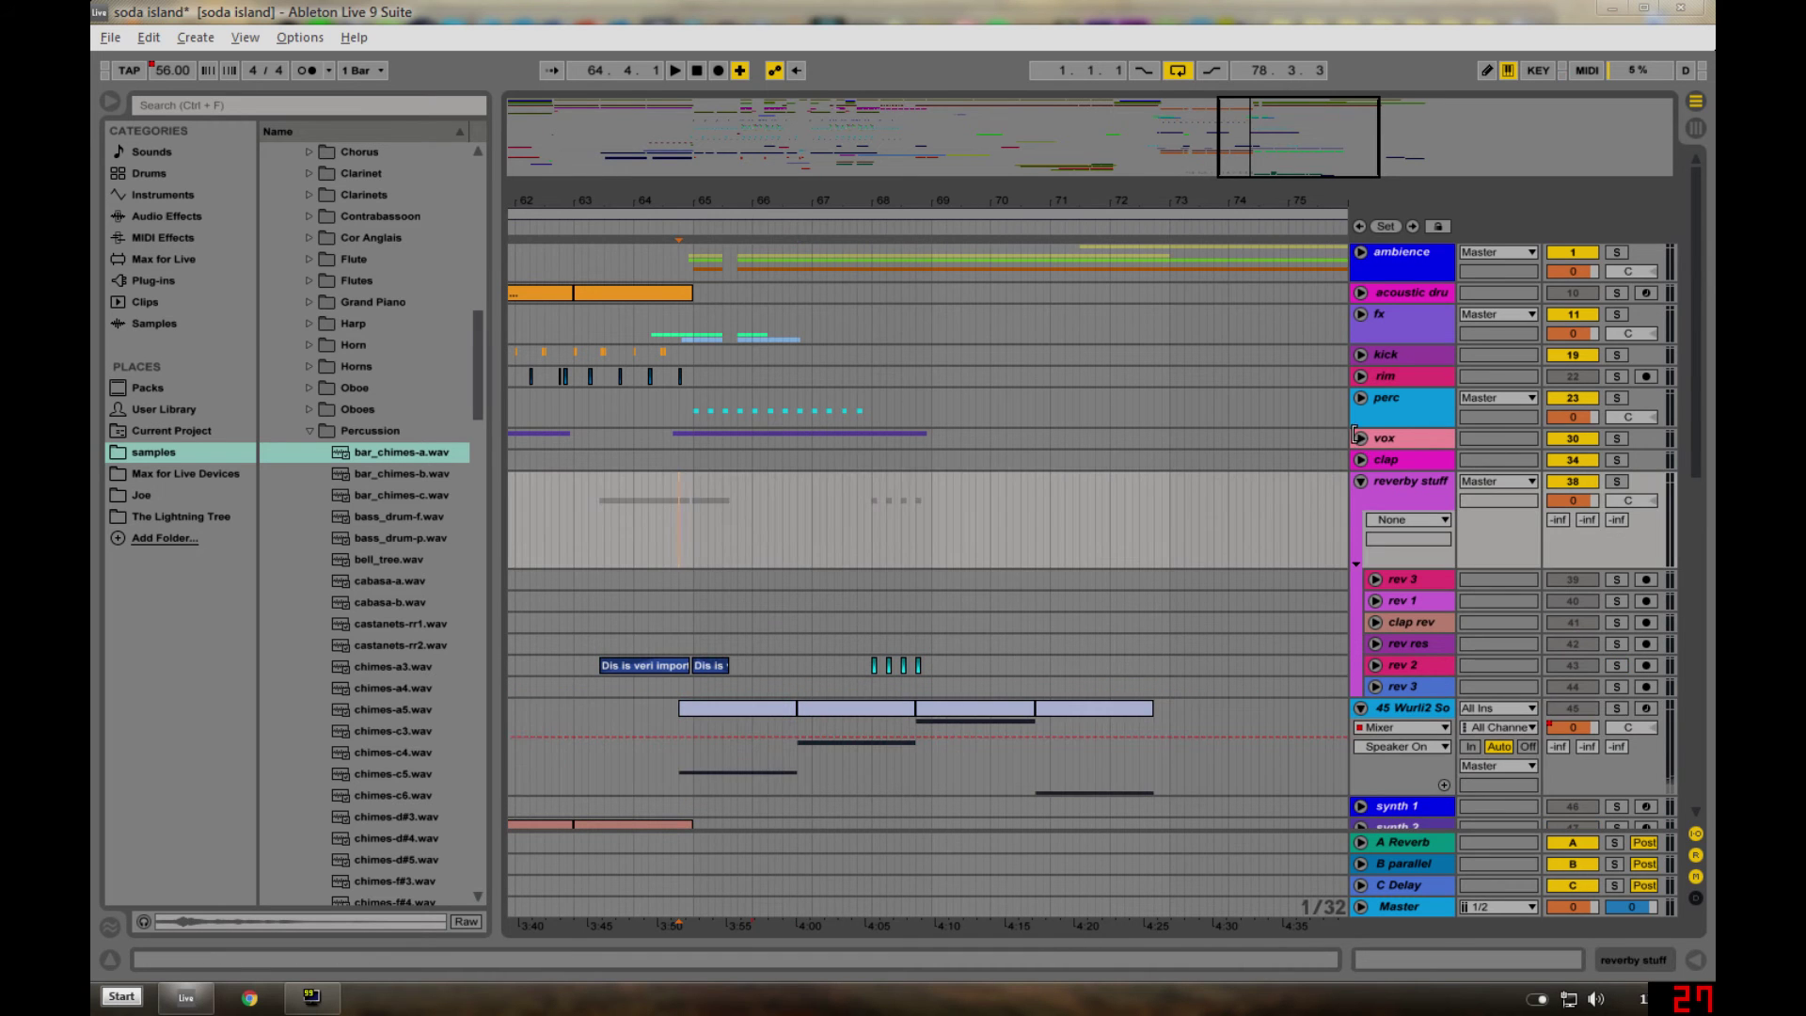
click(1360, 438)
click(760, 516)
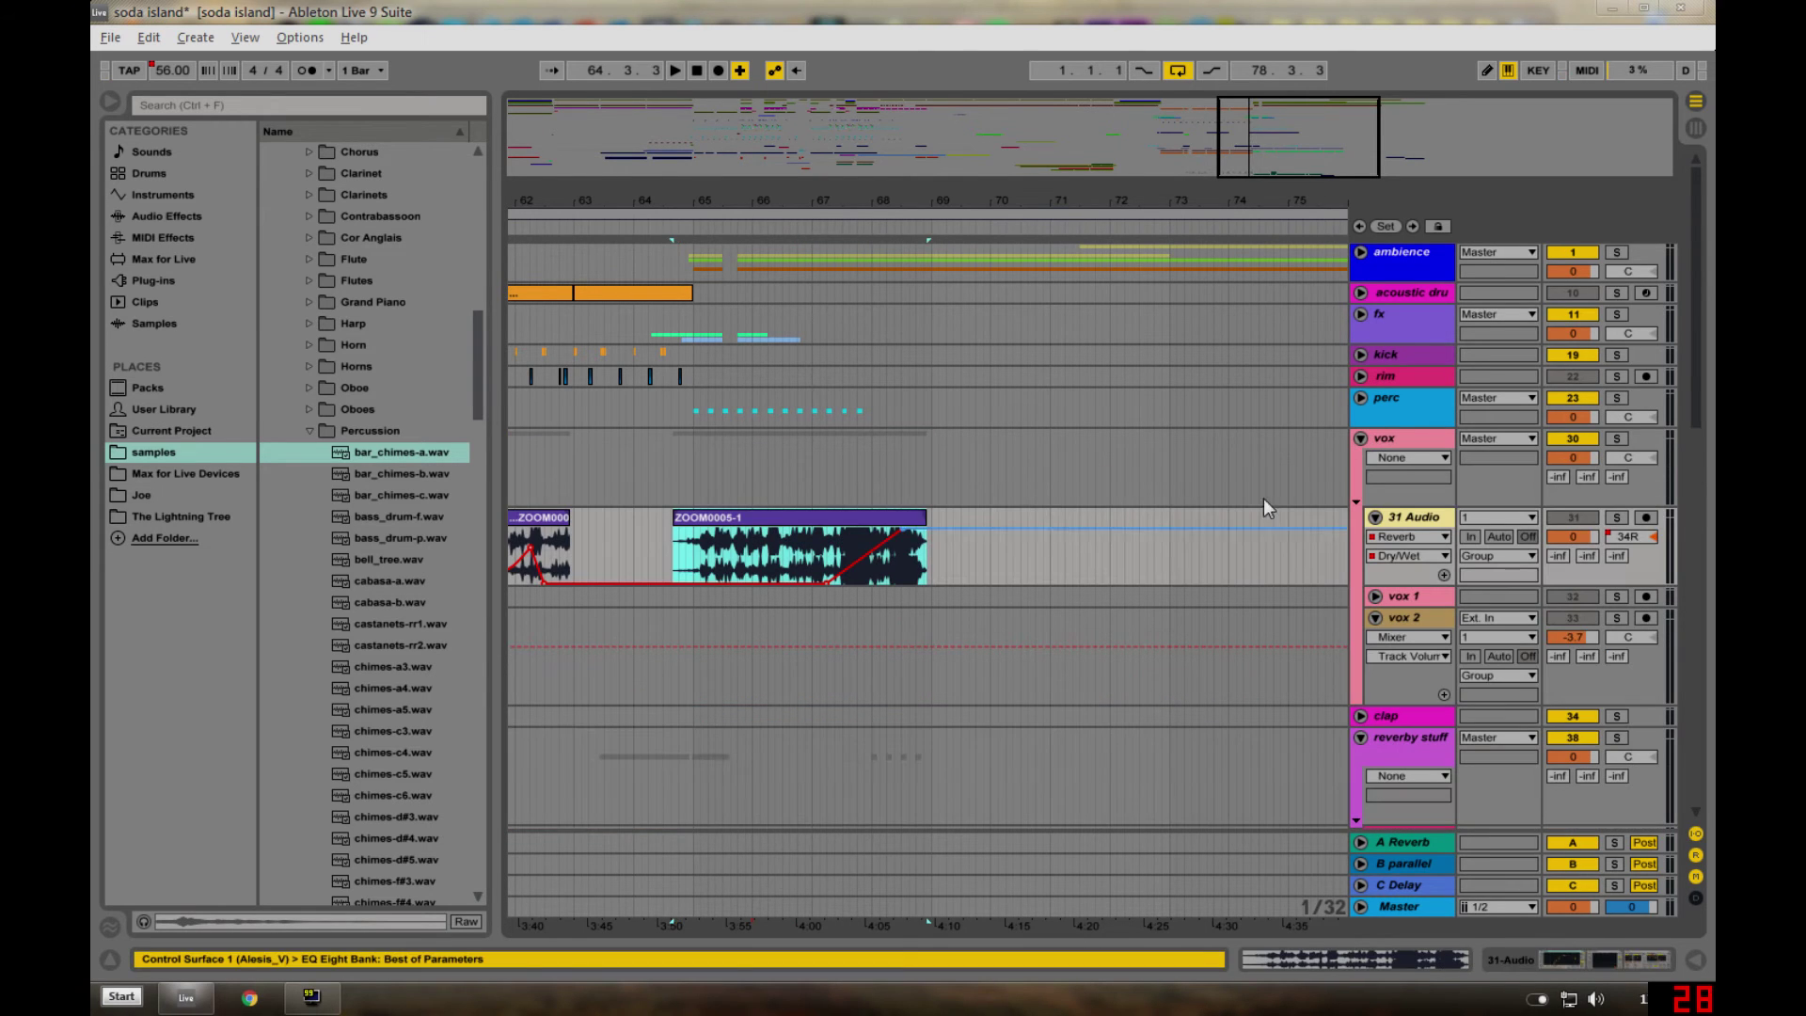
click(1360, 439)
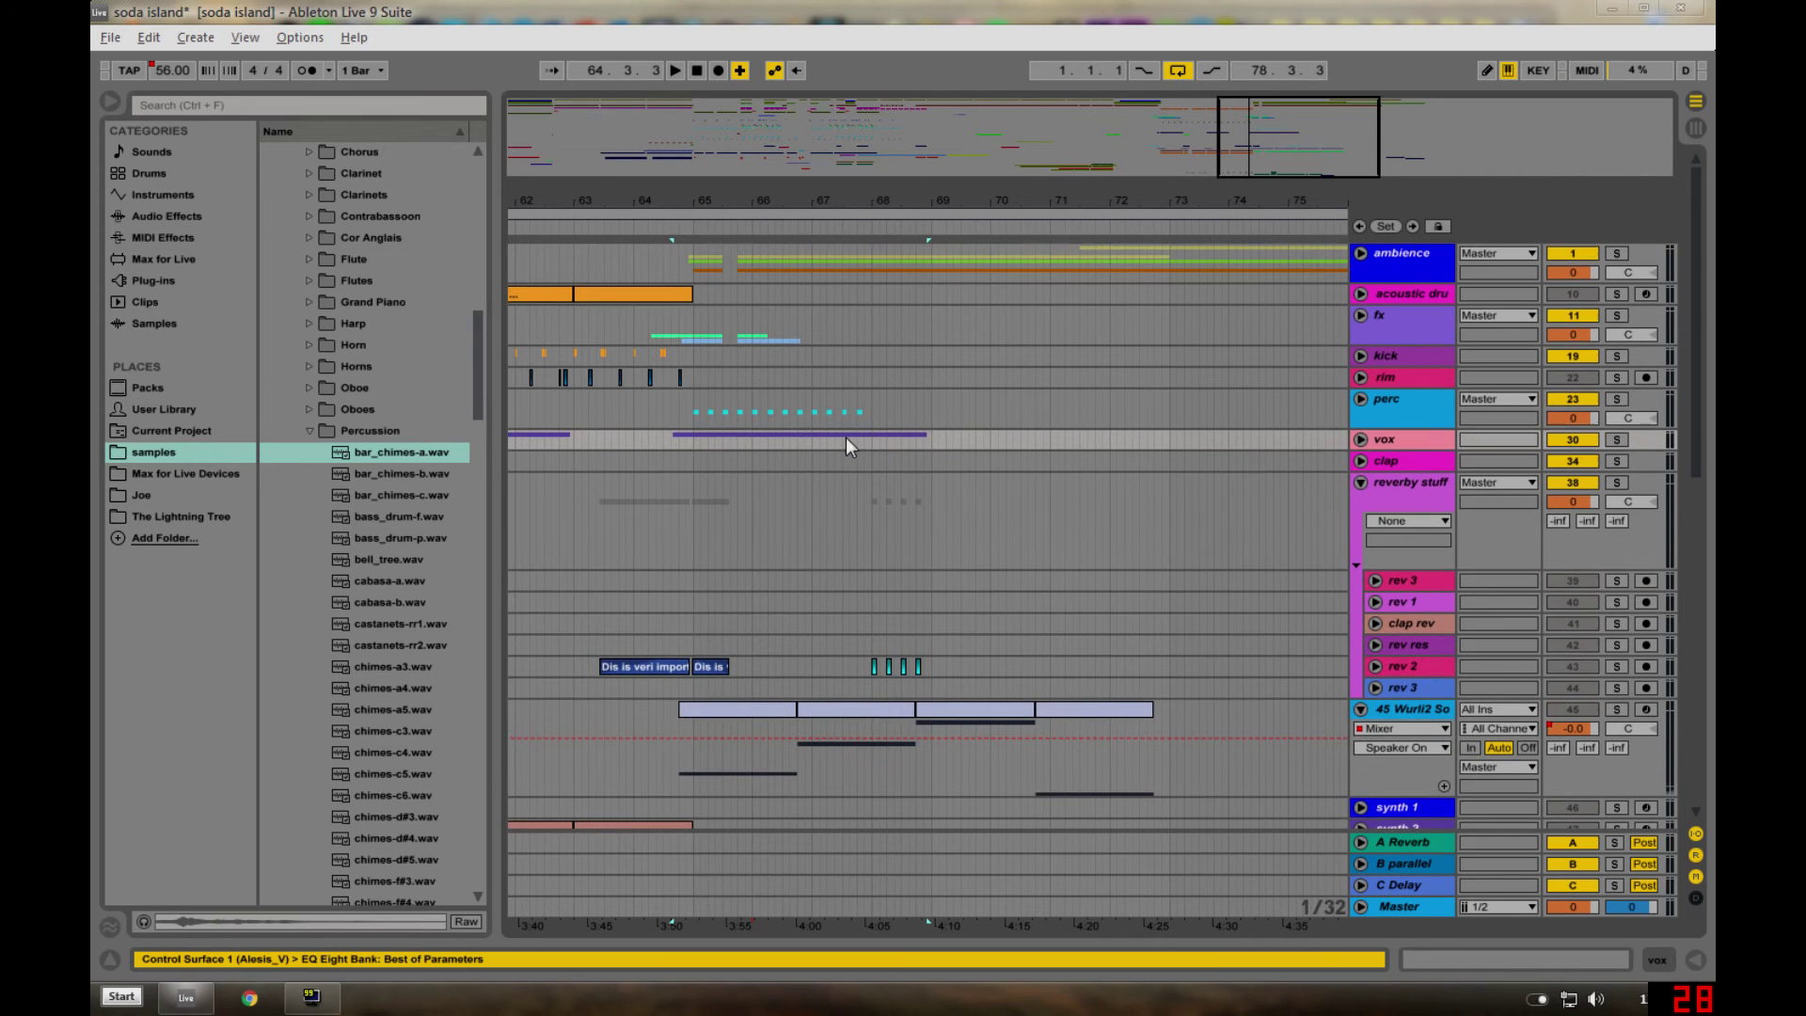
- Unfold the perc group and audition the soloed perc trian track from 65.1.1
click(1360, 399)
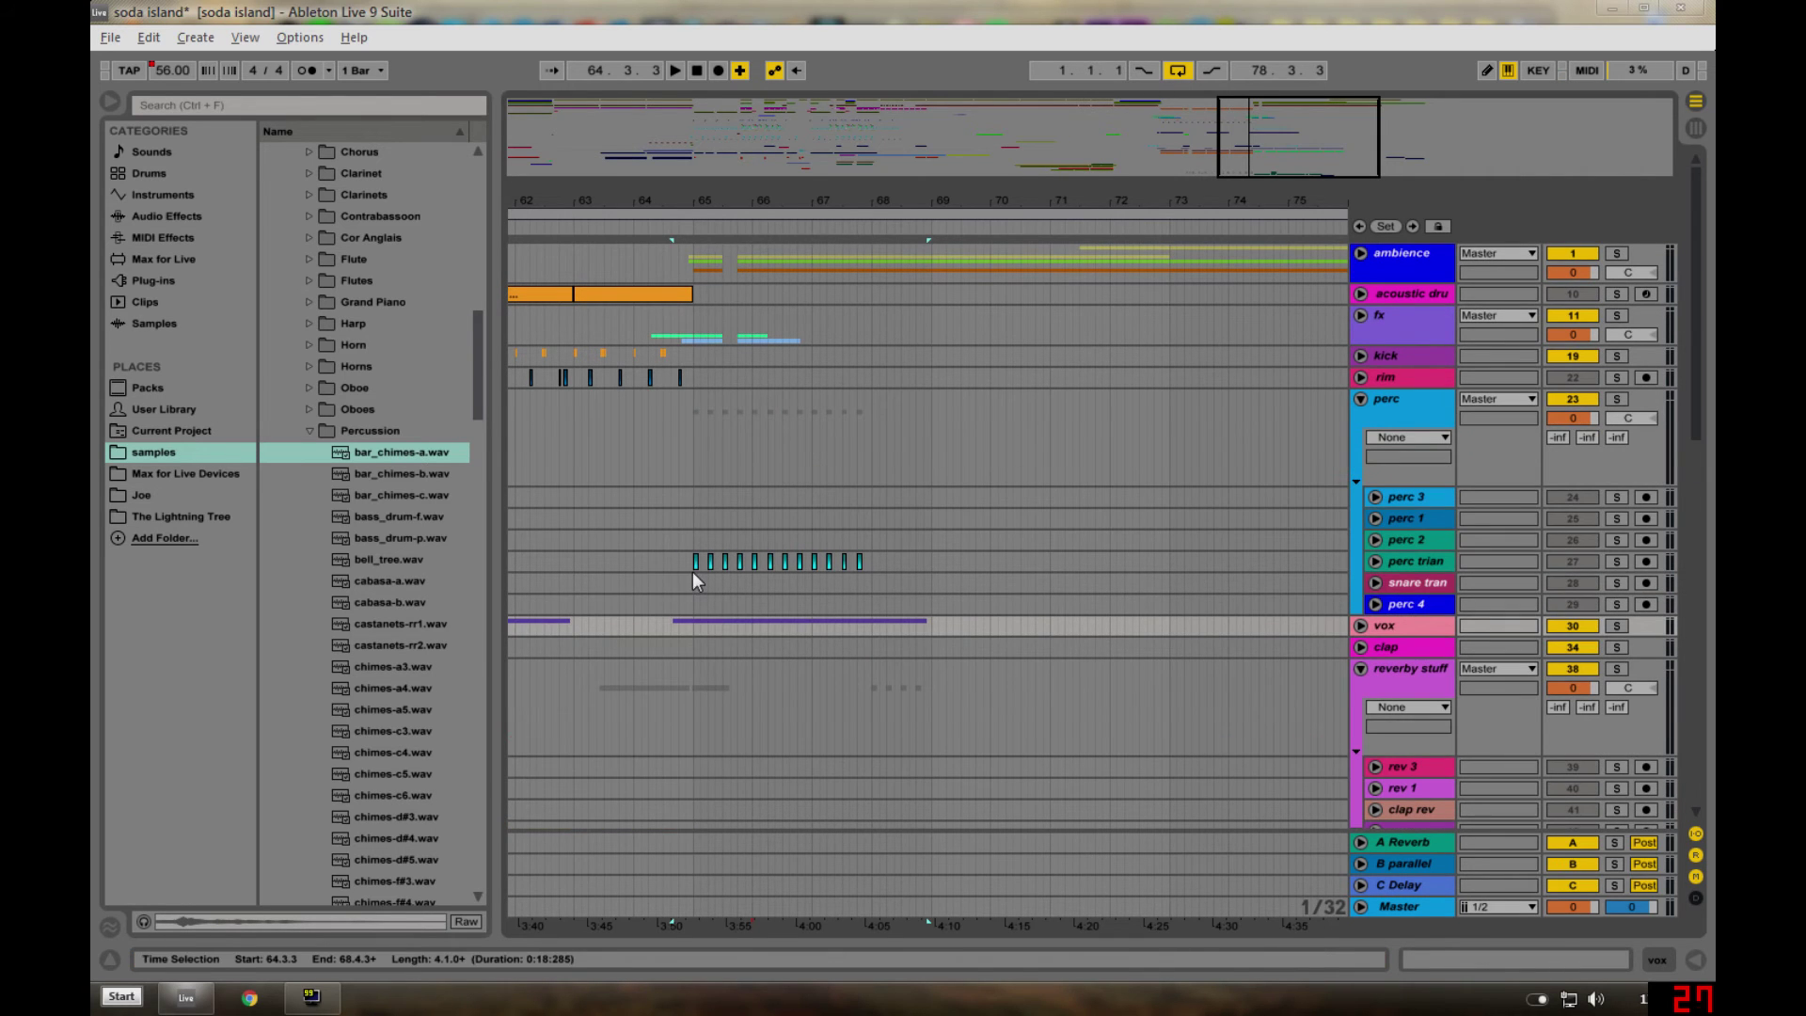
click(693, 581)
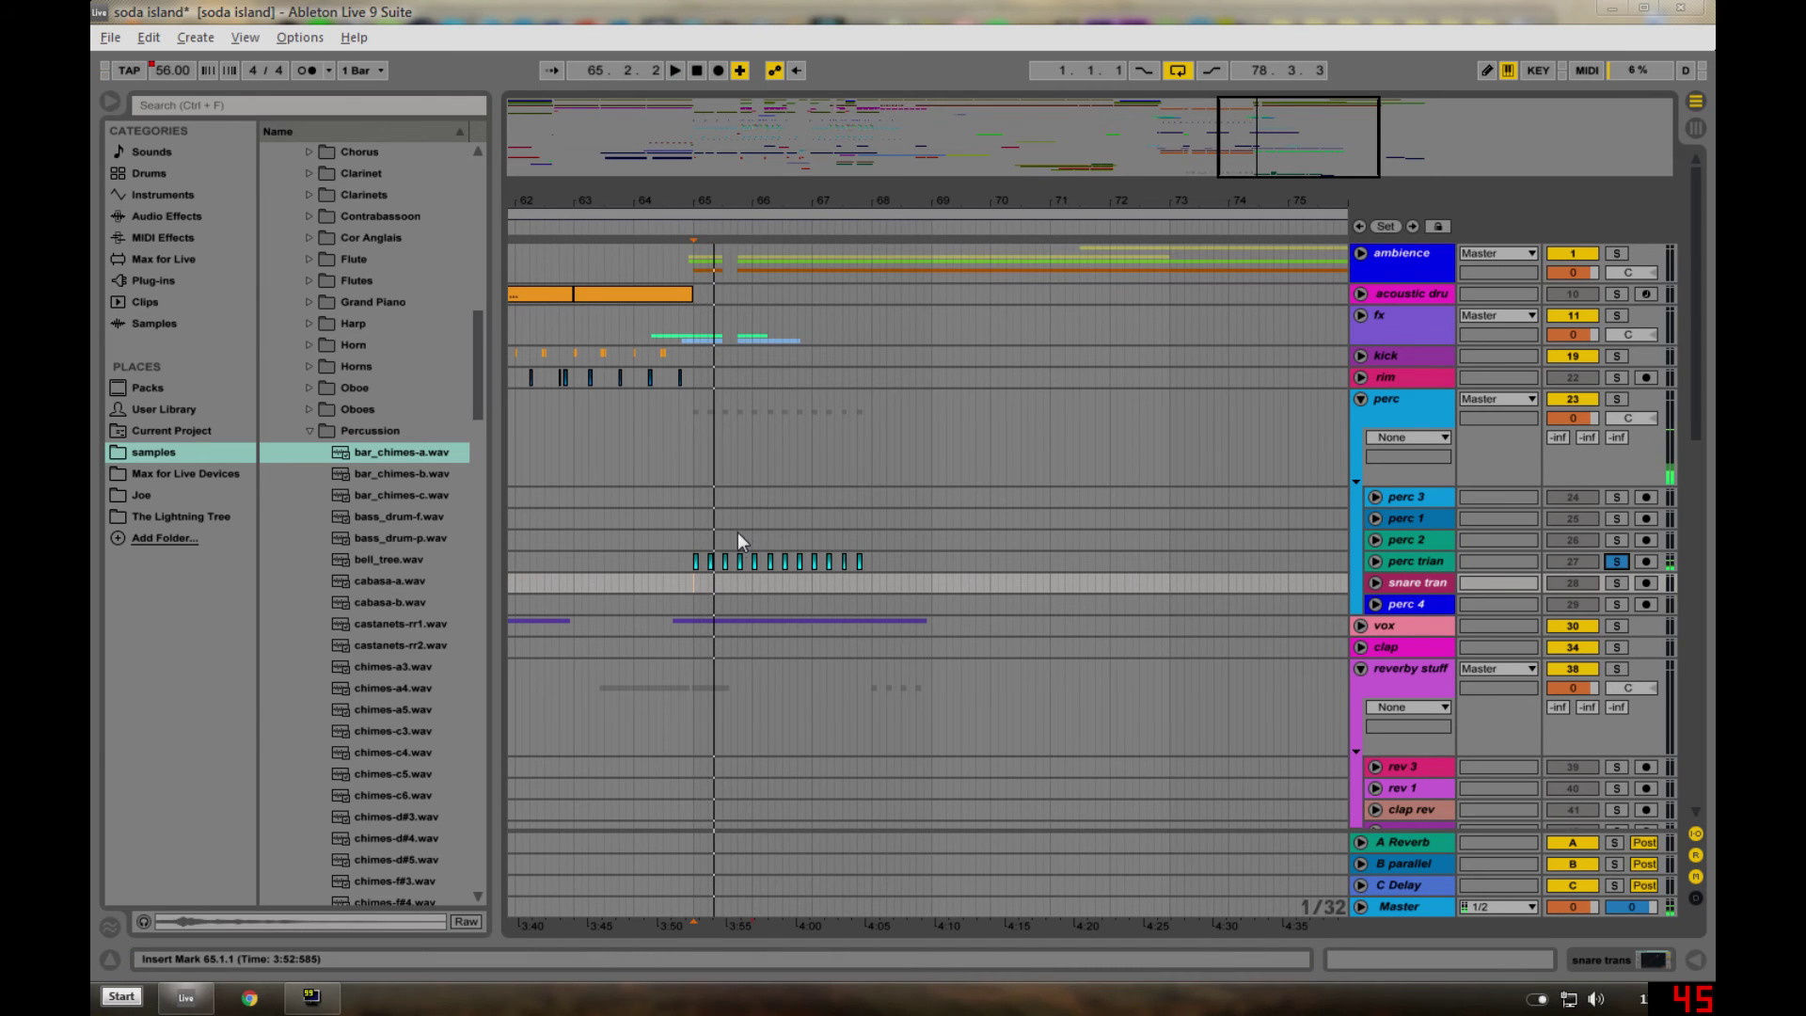
- Unfold and solo the fx group, and audition its cymbal roll and bar_chimes-a clips from 65.1.1
click(1359, 316)
scroll(839, 449, down, 3)
scroll(598, 551, up, 3)
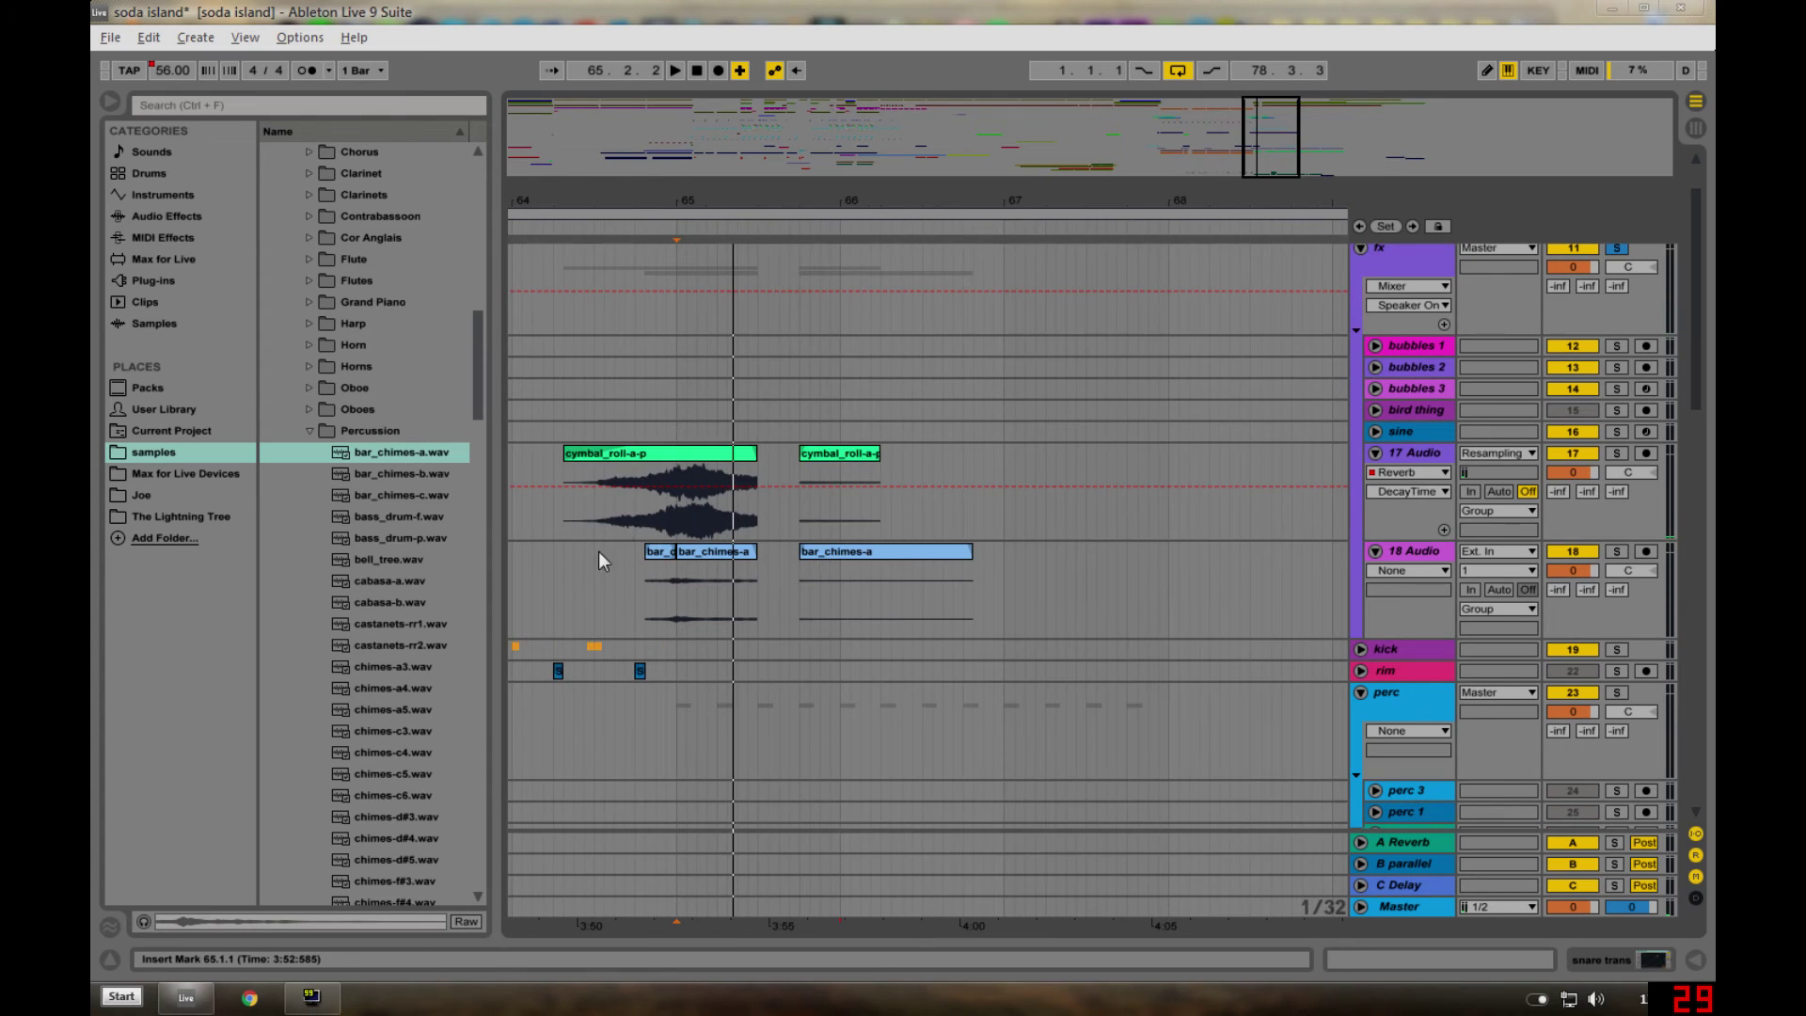
click(666, 460)
click(710, 558)
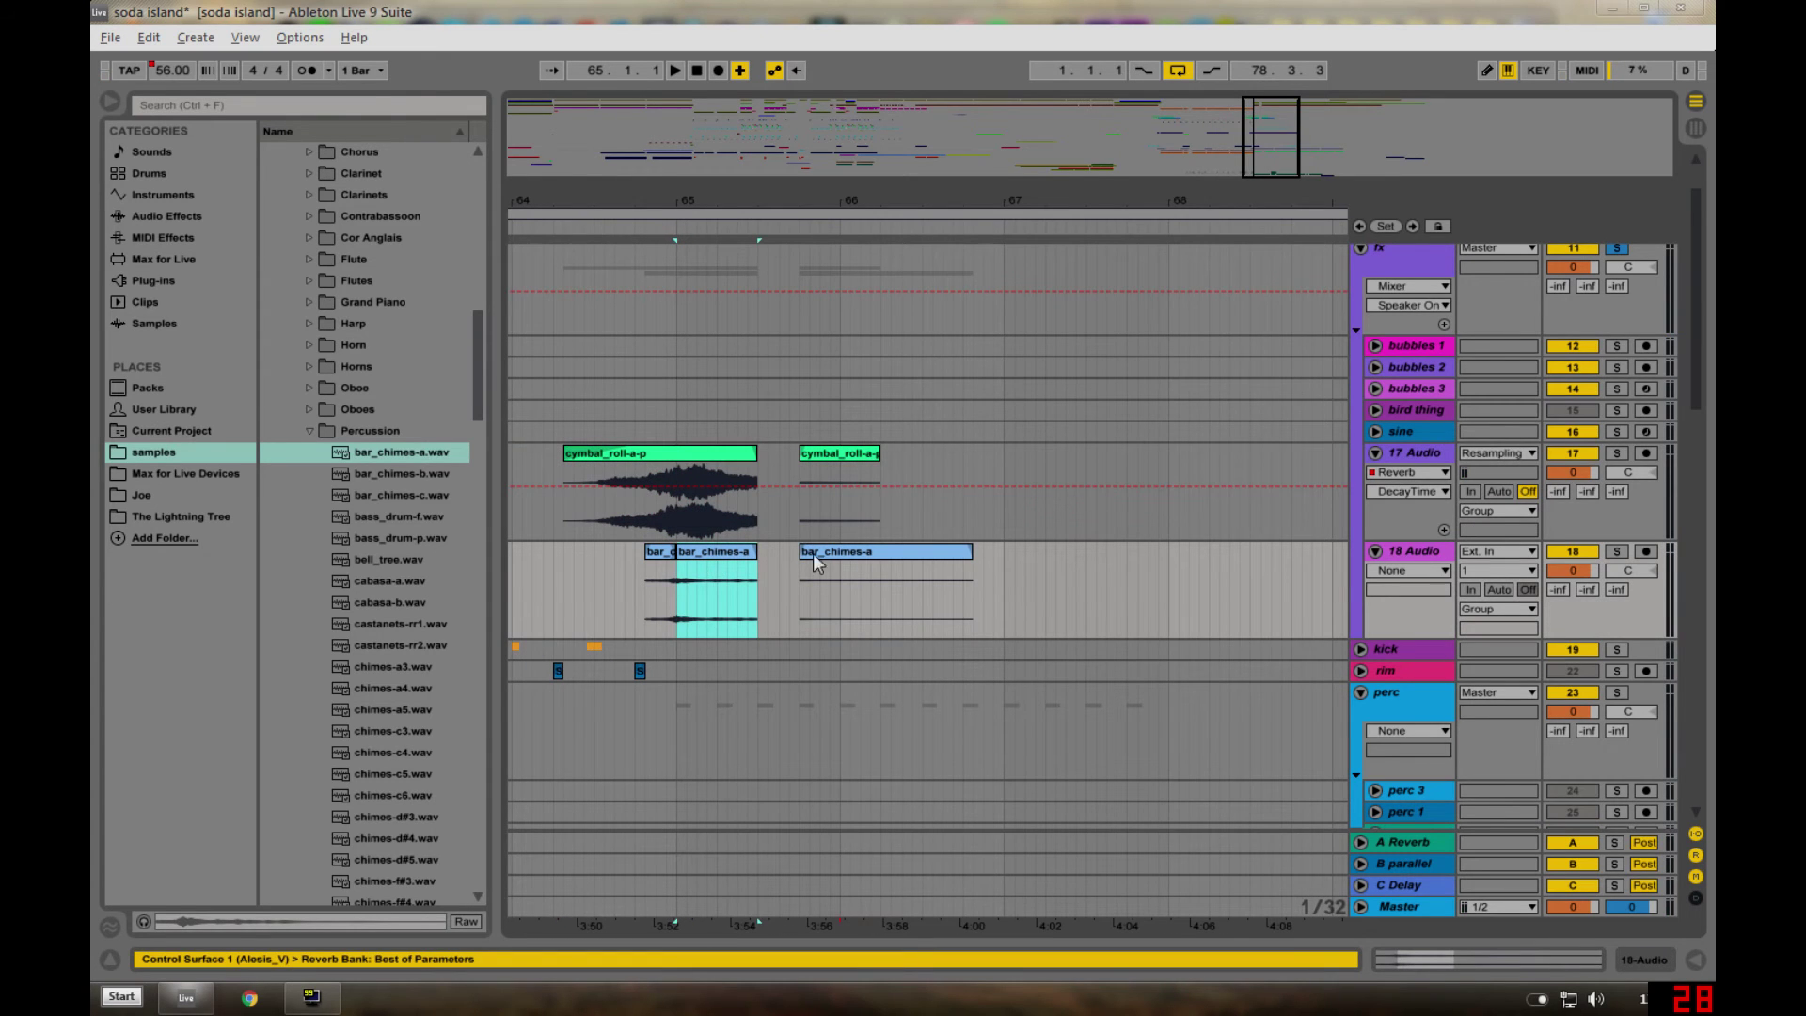
key(space)
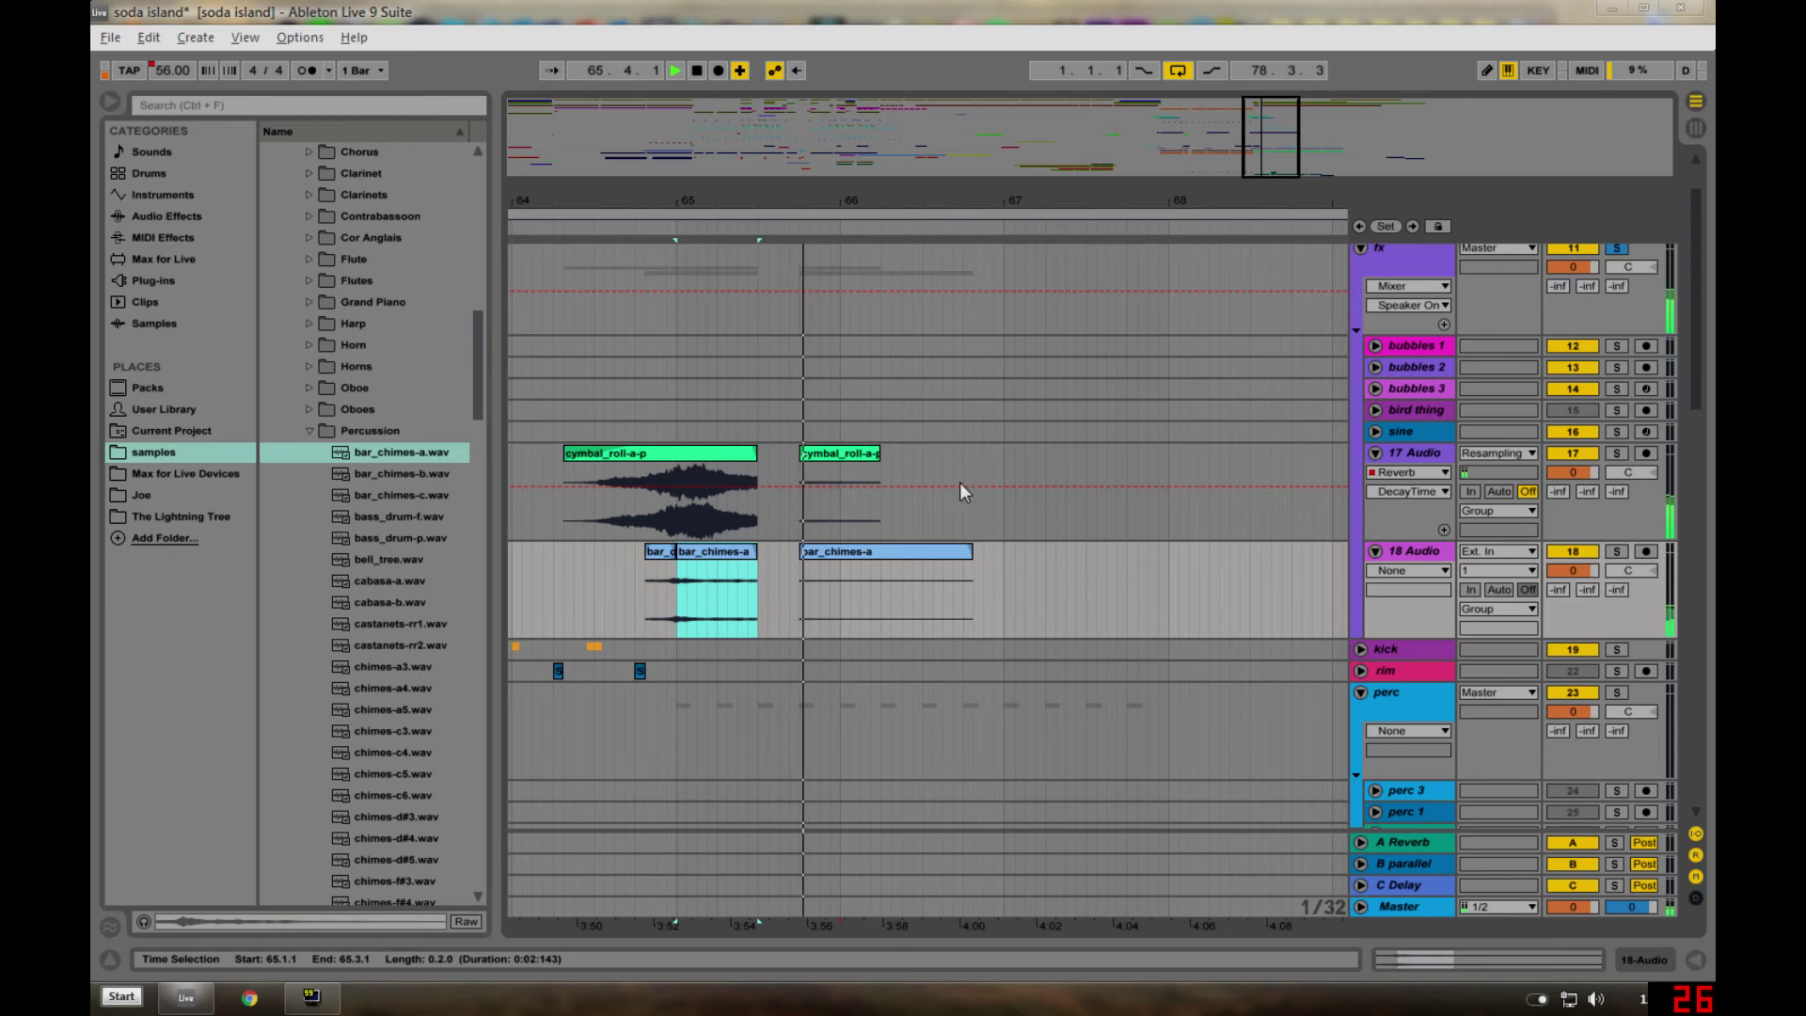
key(space)
- Delete the bar_chimes-a and cymbal roll clips that start at 65.4.1 on the 18 Audio and 17 Audio tracks
scroll(968, 527, up, 3)
scroll(940, 555, down, 2)
click(862, 575)
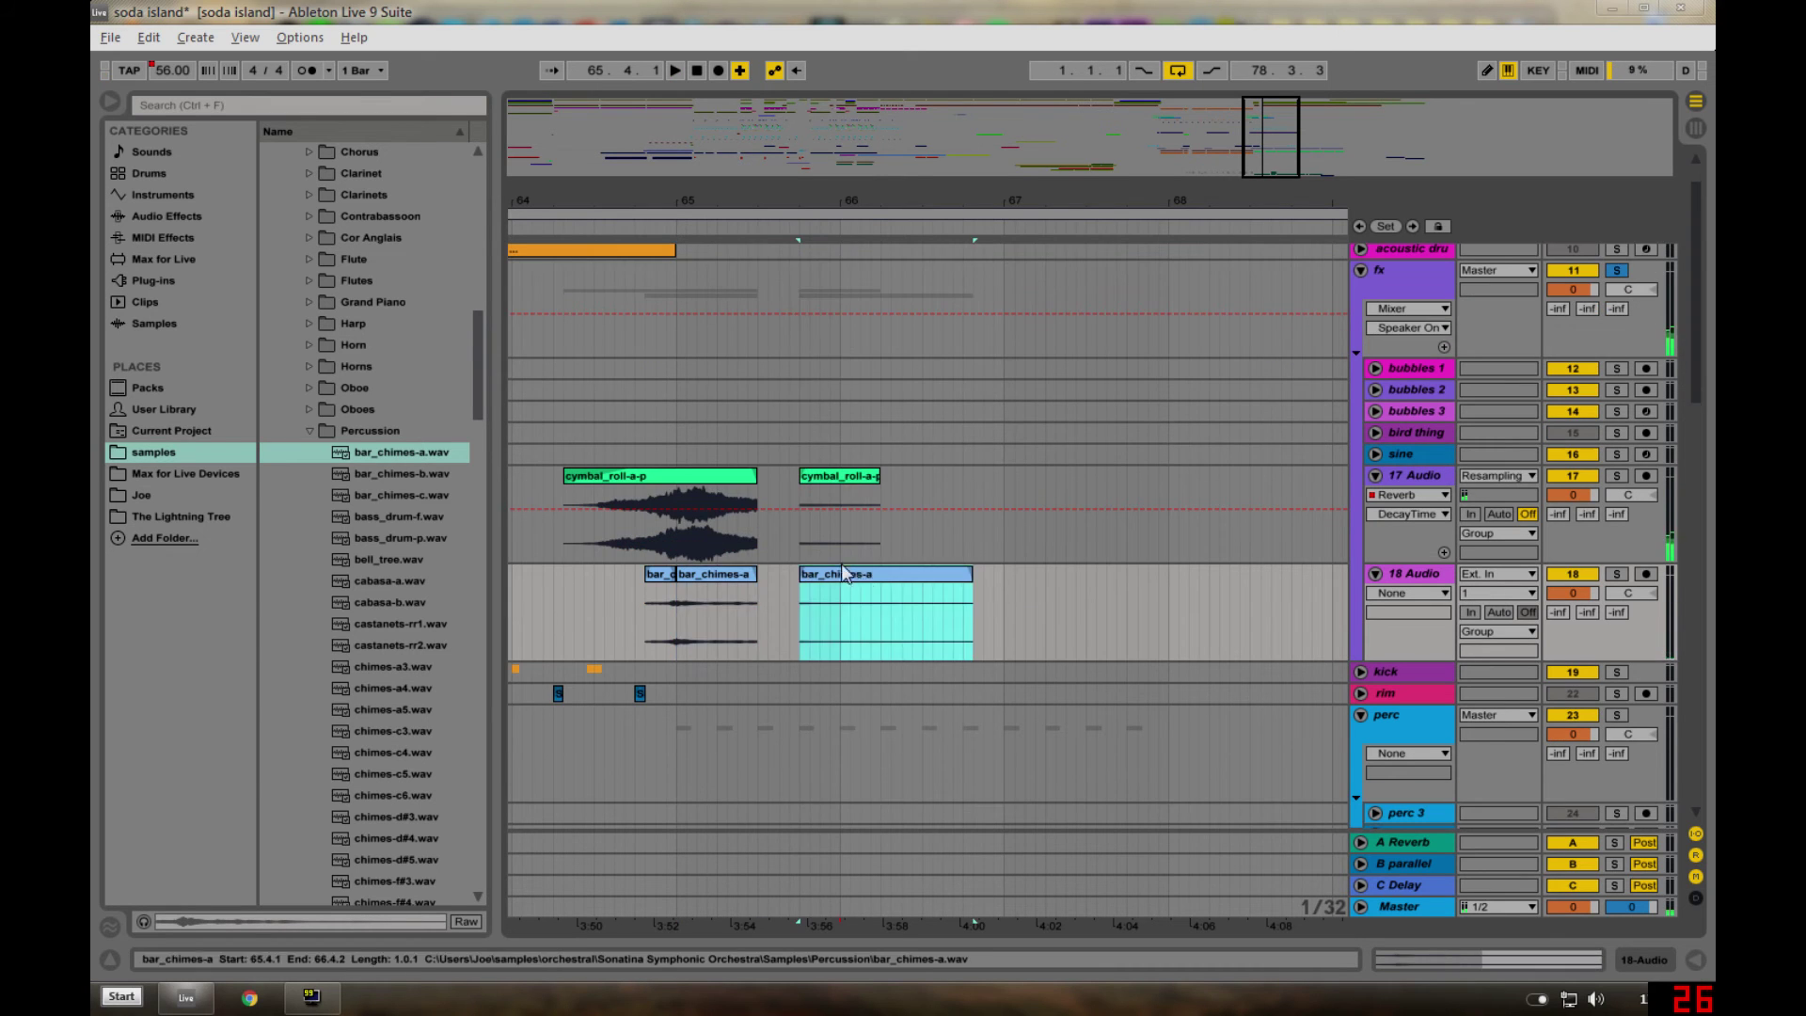
click(827, 485)
key(Delete)
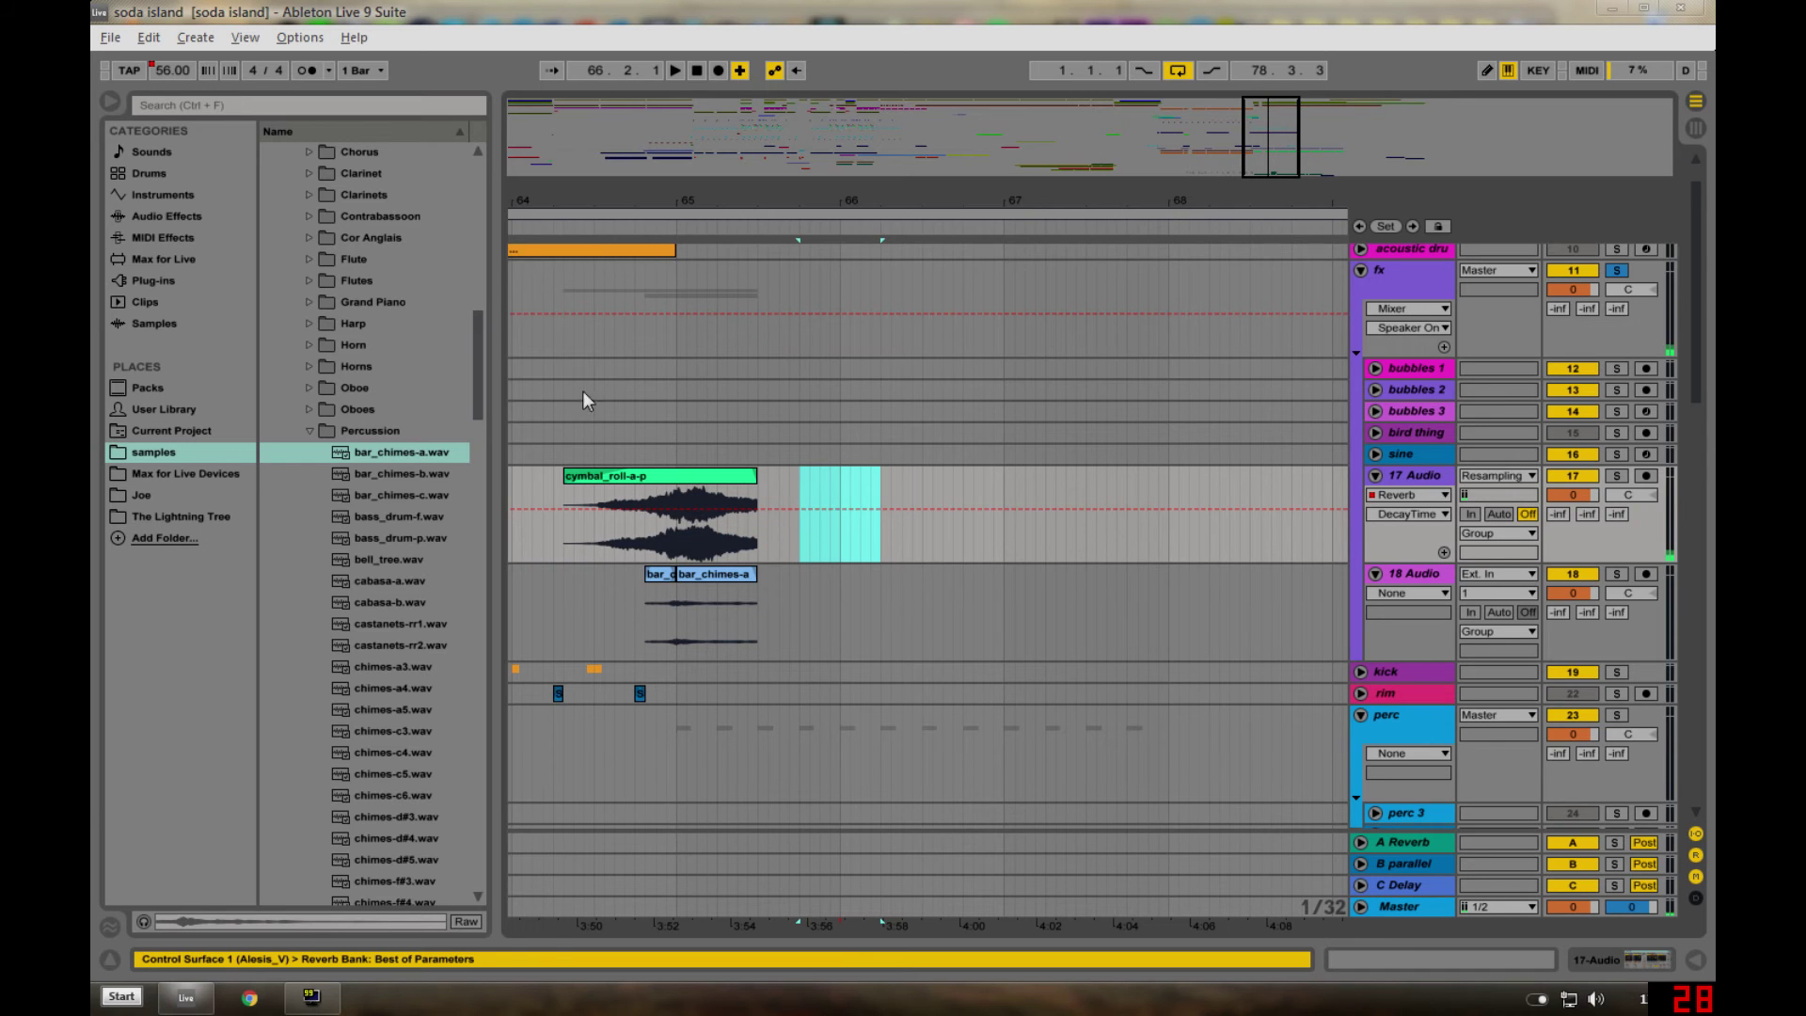
- Solo the ambience group, audition it from the first man-made concepts clip on amb 2, and return to the full mix
scroll(871, 378, up, 2)
scroll(883, 384, up, 14)
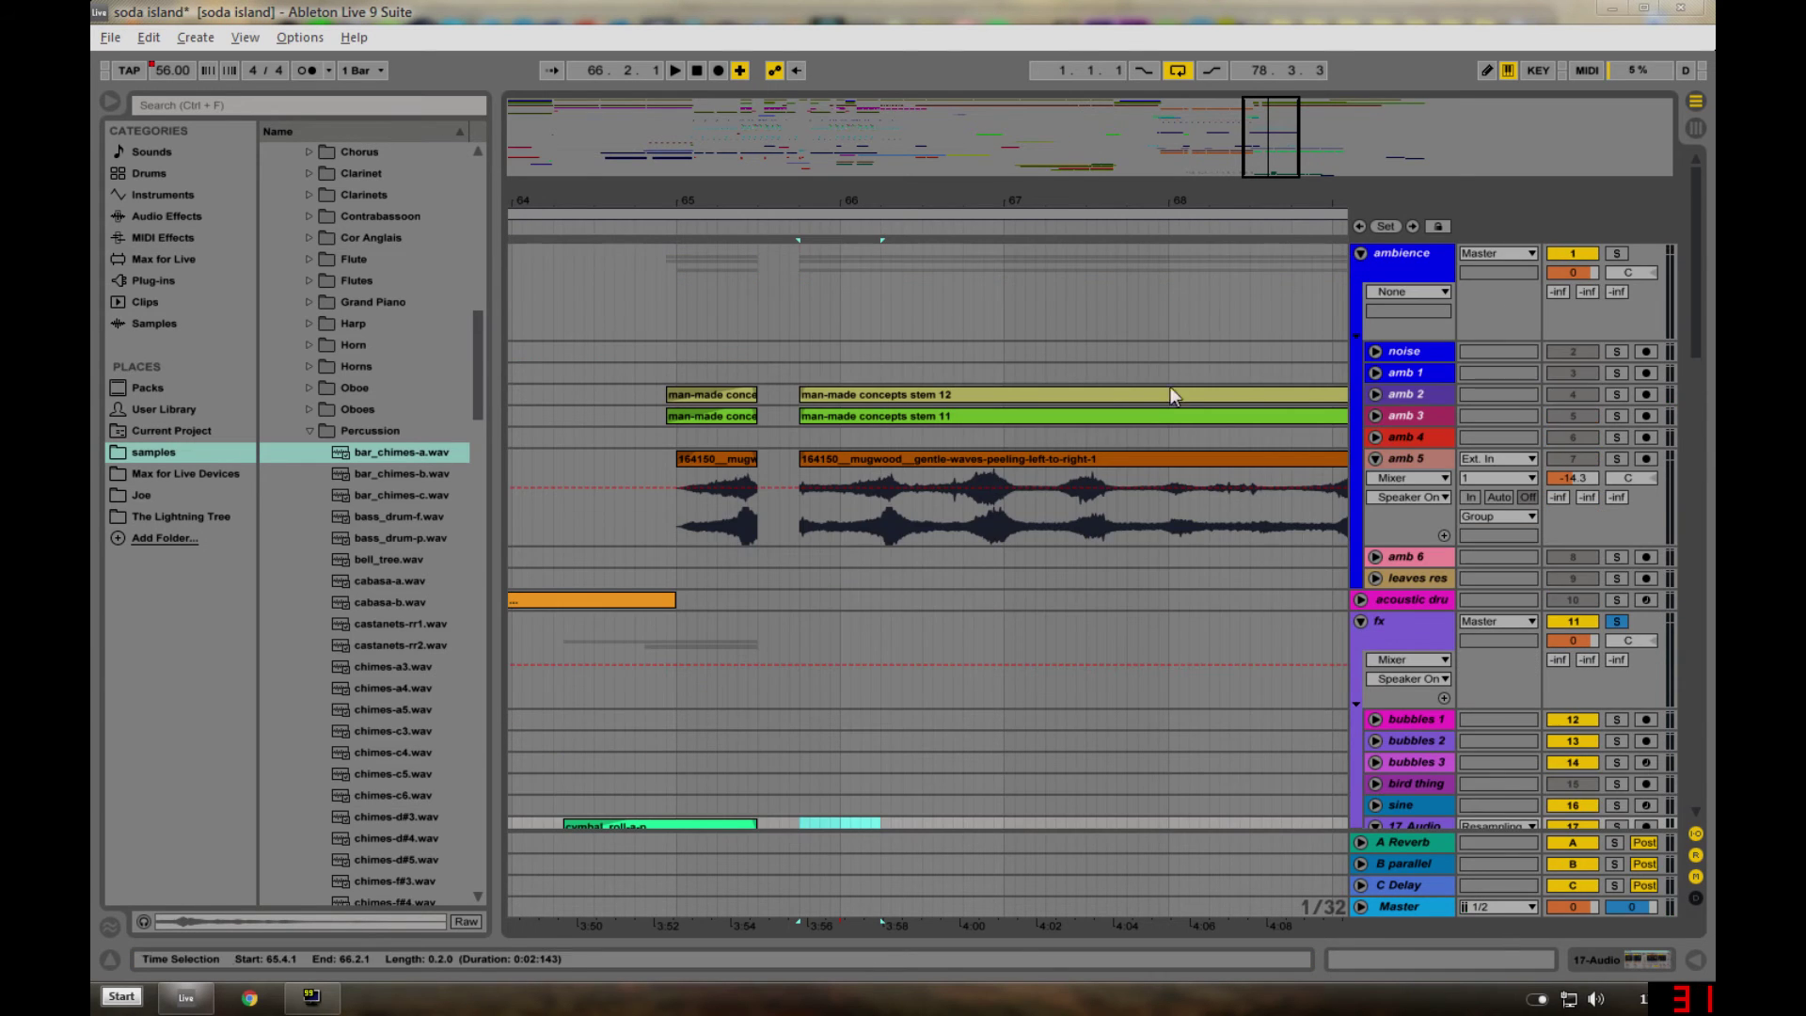
click(726, 395)
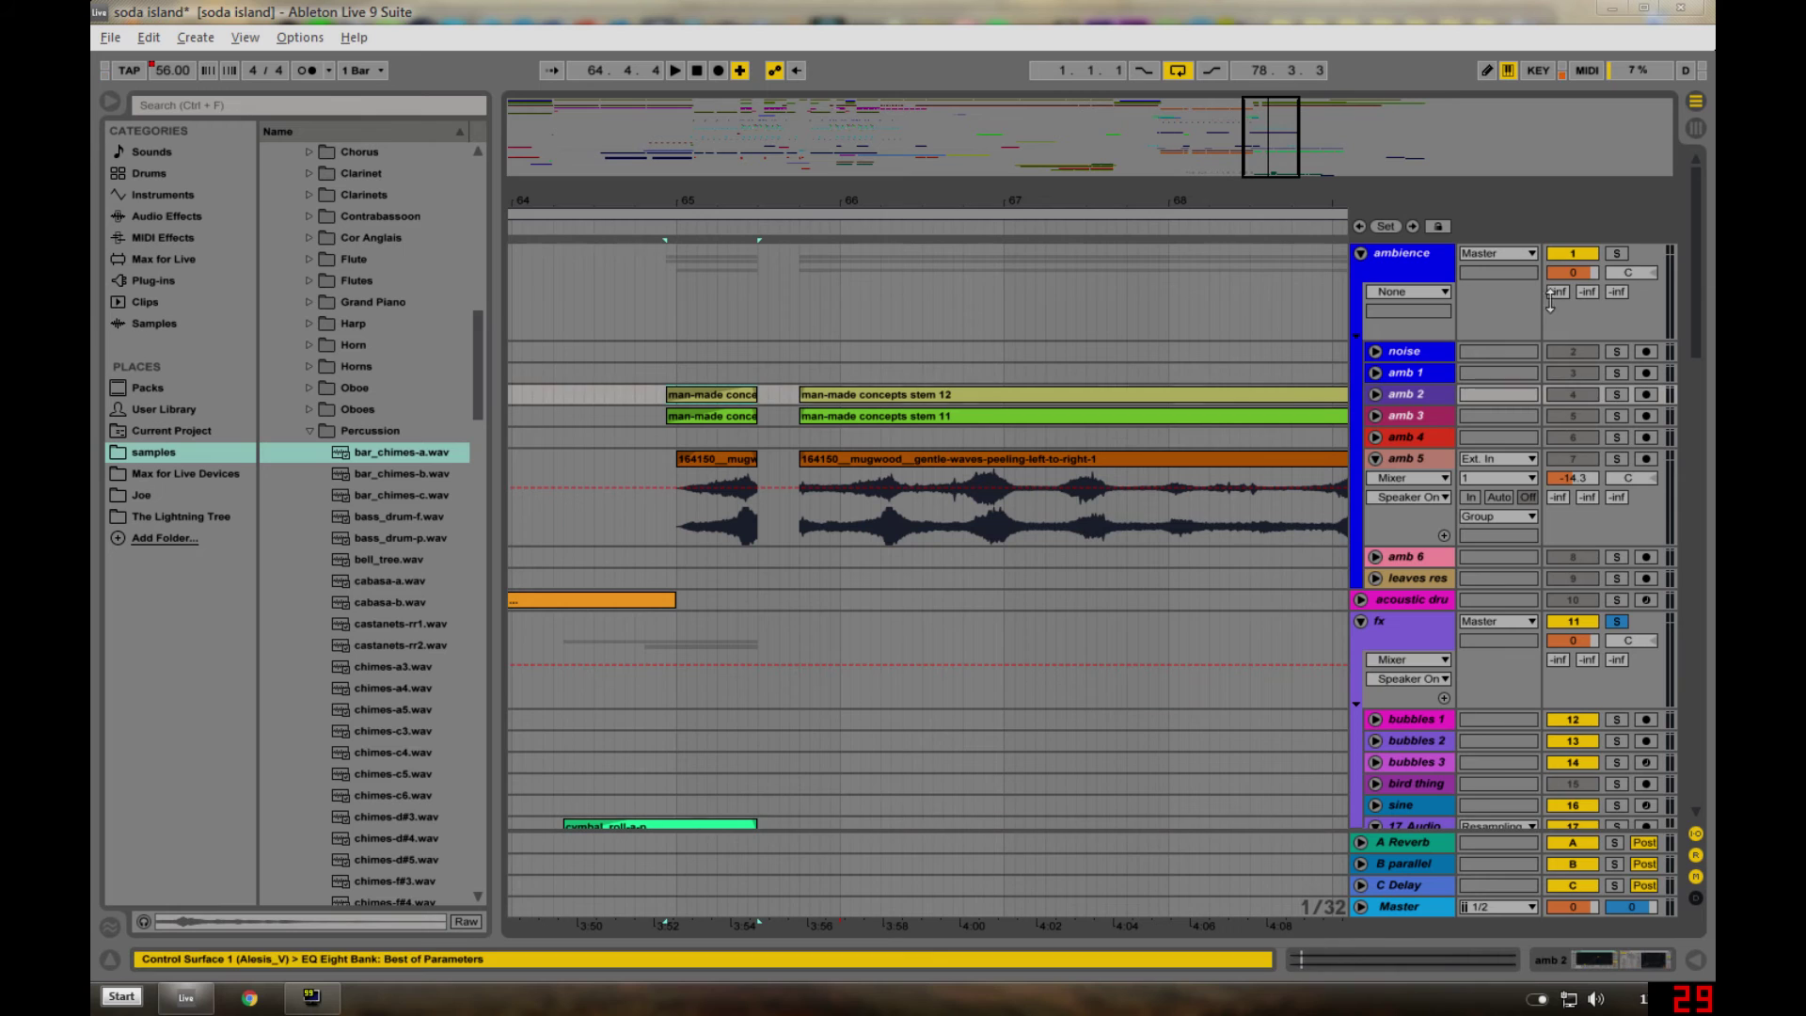
click(1621, 252)
key(space)
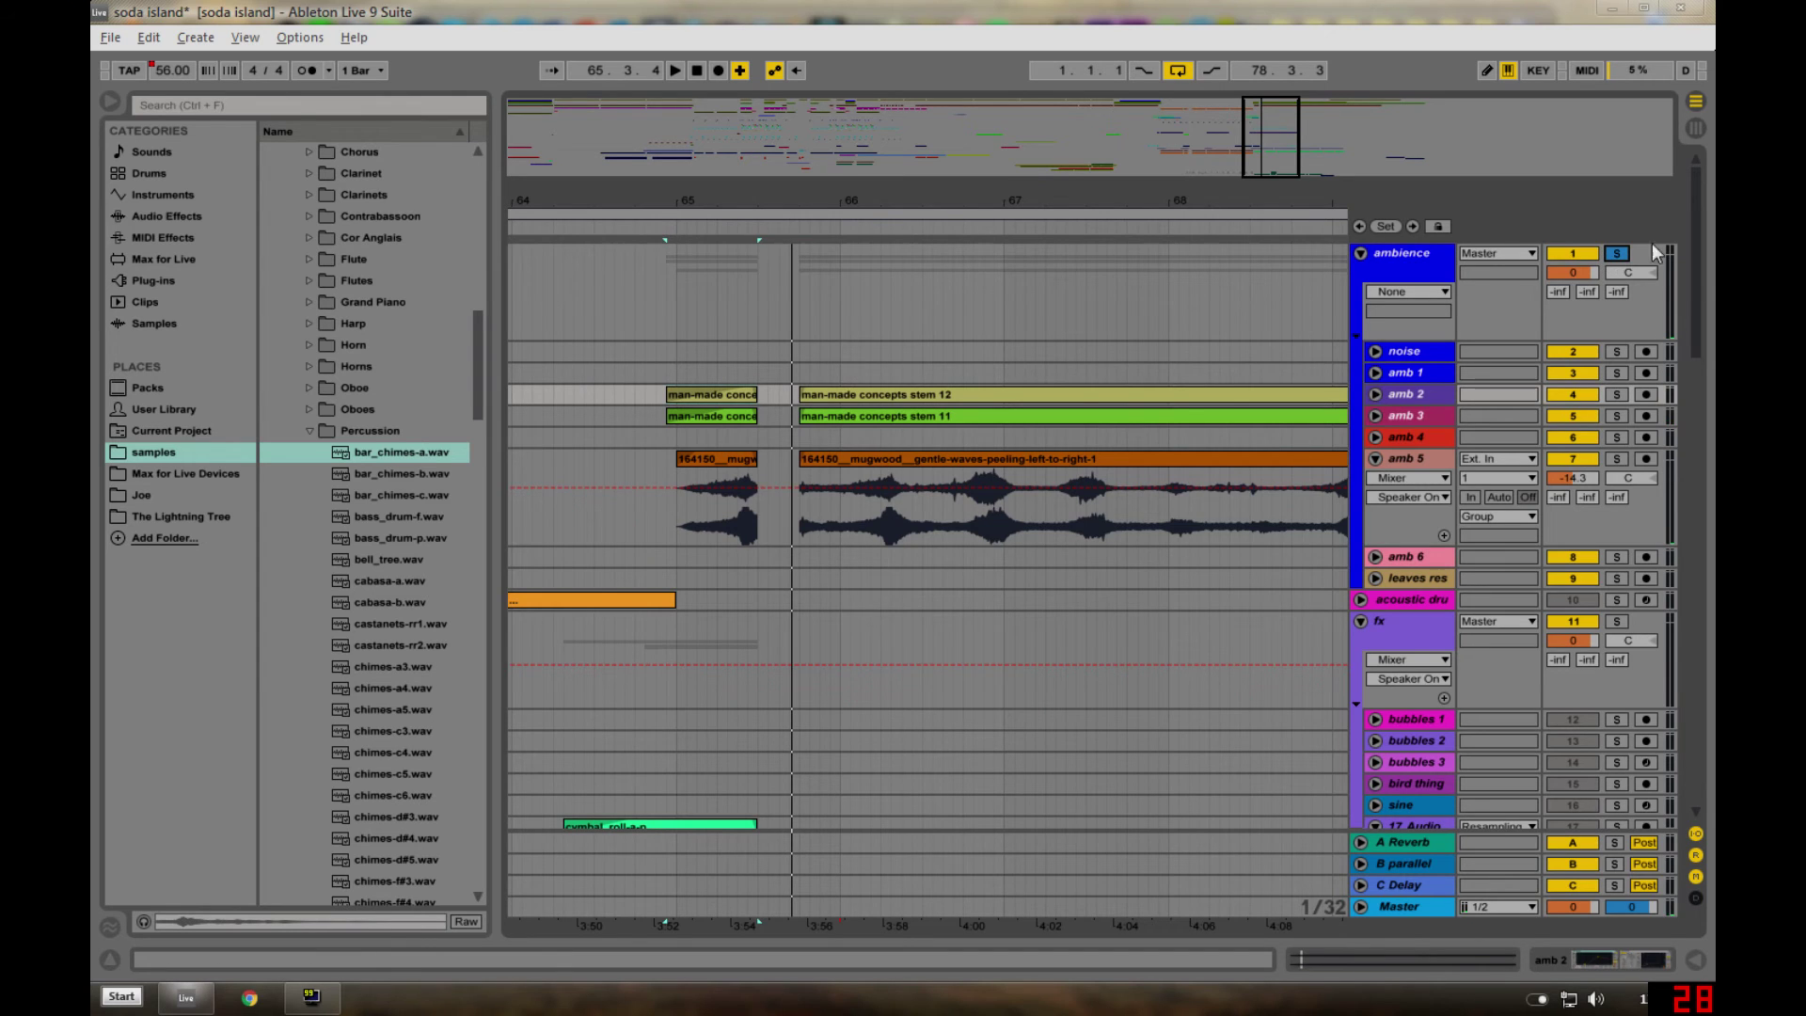
click(1616, 255)
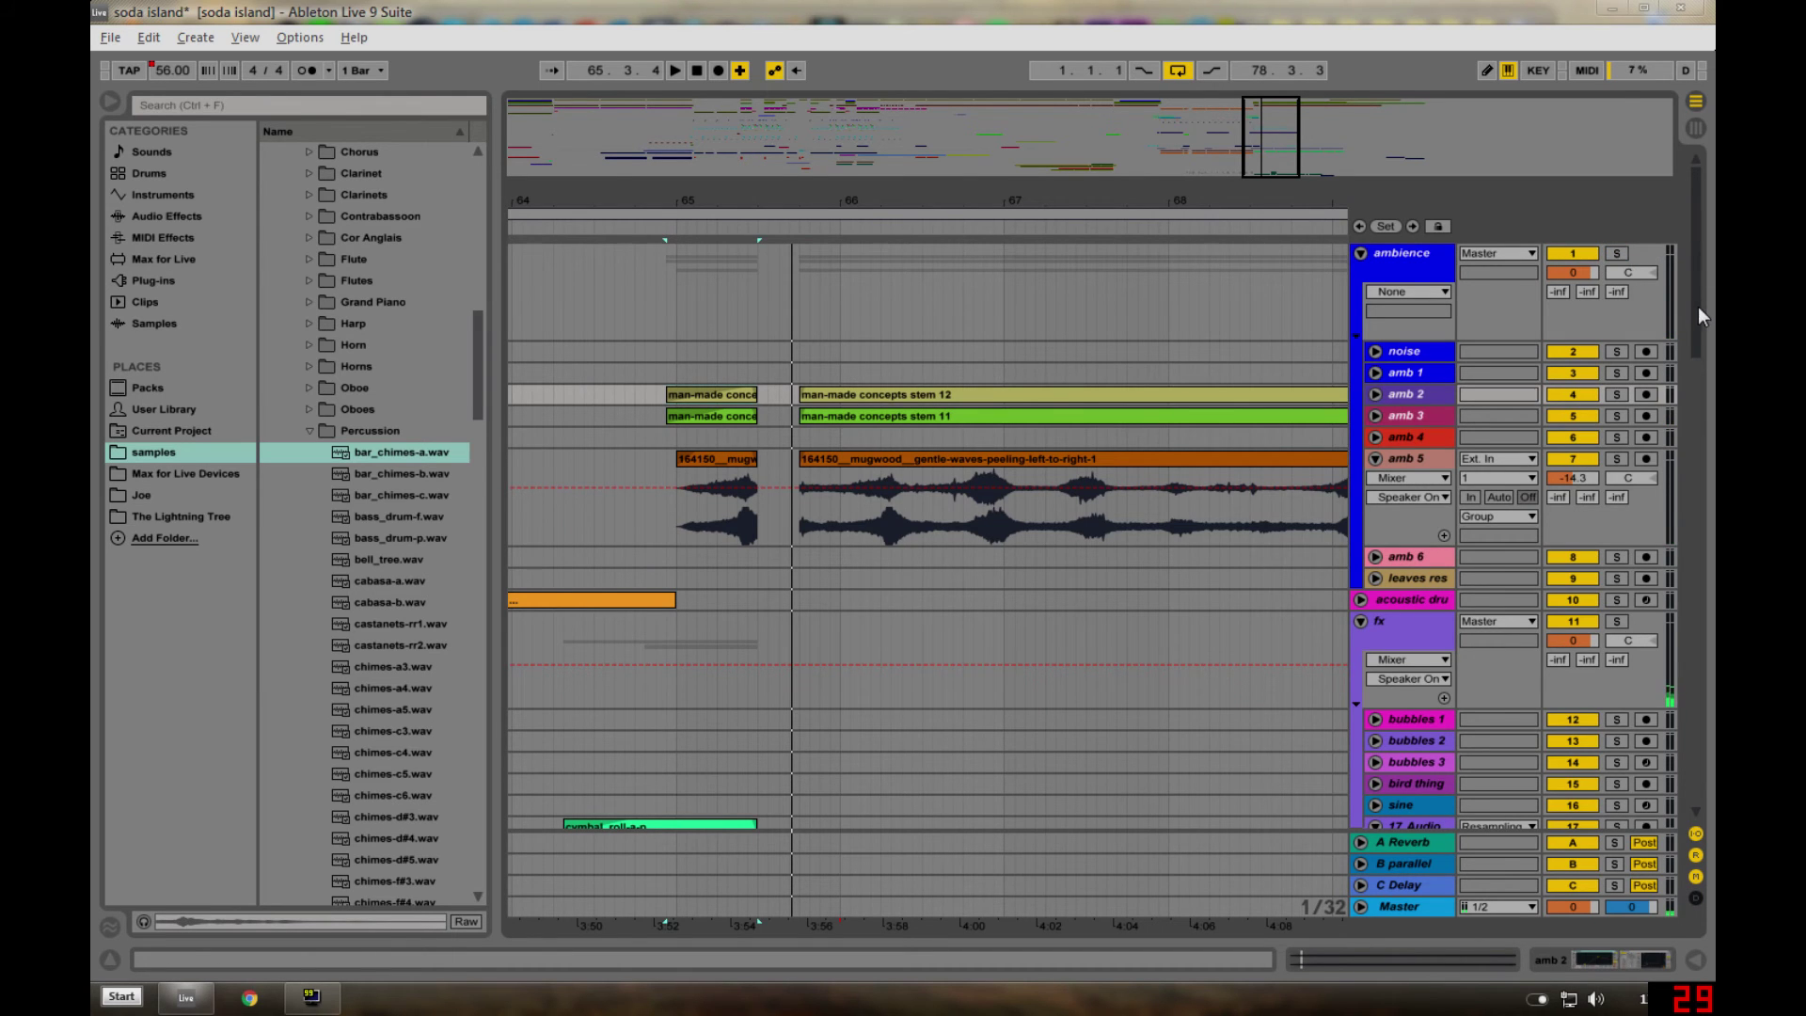
- Play the full mix from 65.1.1, stop it and place the insert mark at 65.4.1
drag(1690, 288, 1679, 628)
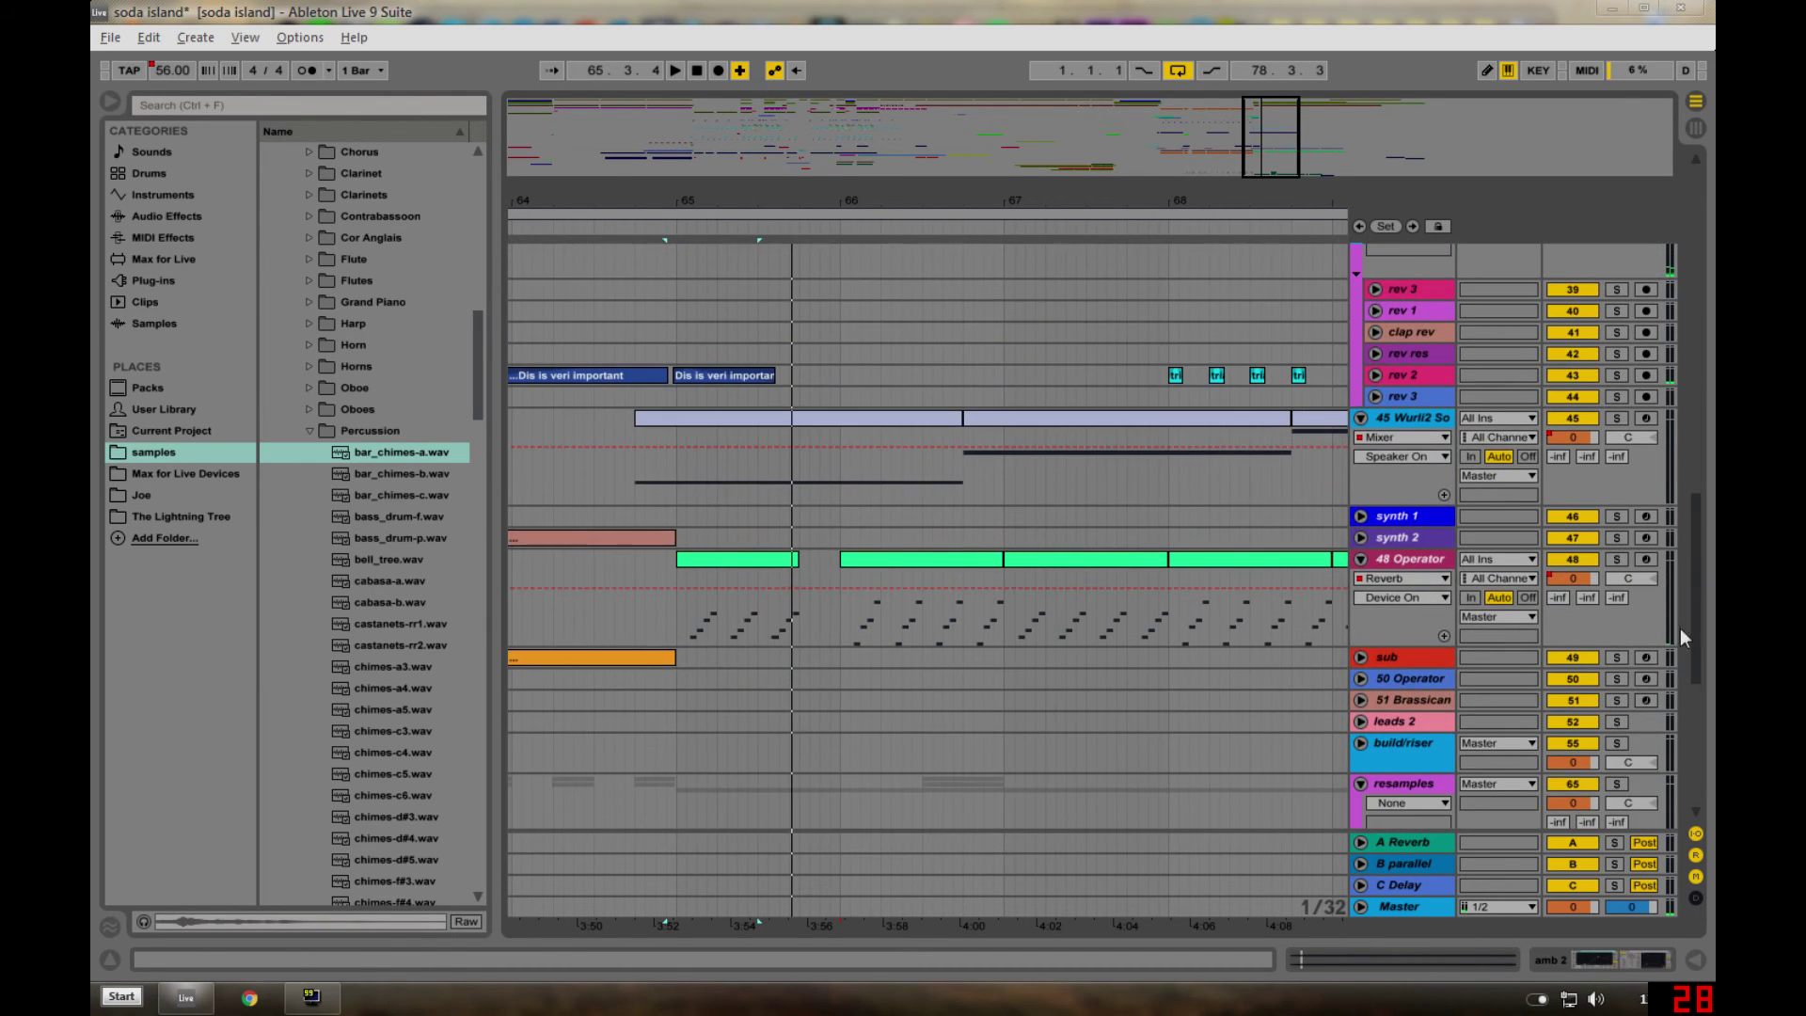
click(679, 623)
key(space)
scroll(762, 534, down, 5)
scroll(809, 547, down, 4)
click(804, 551)
key(space)
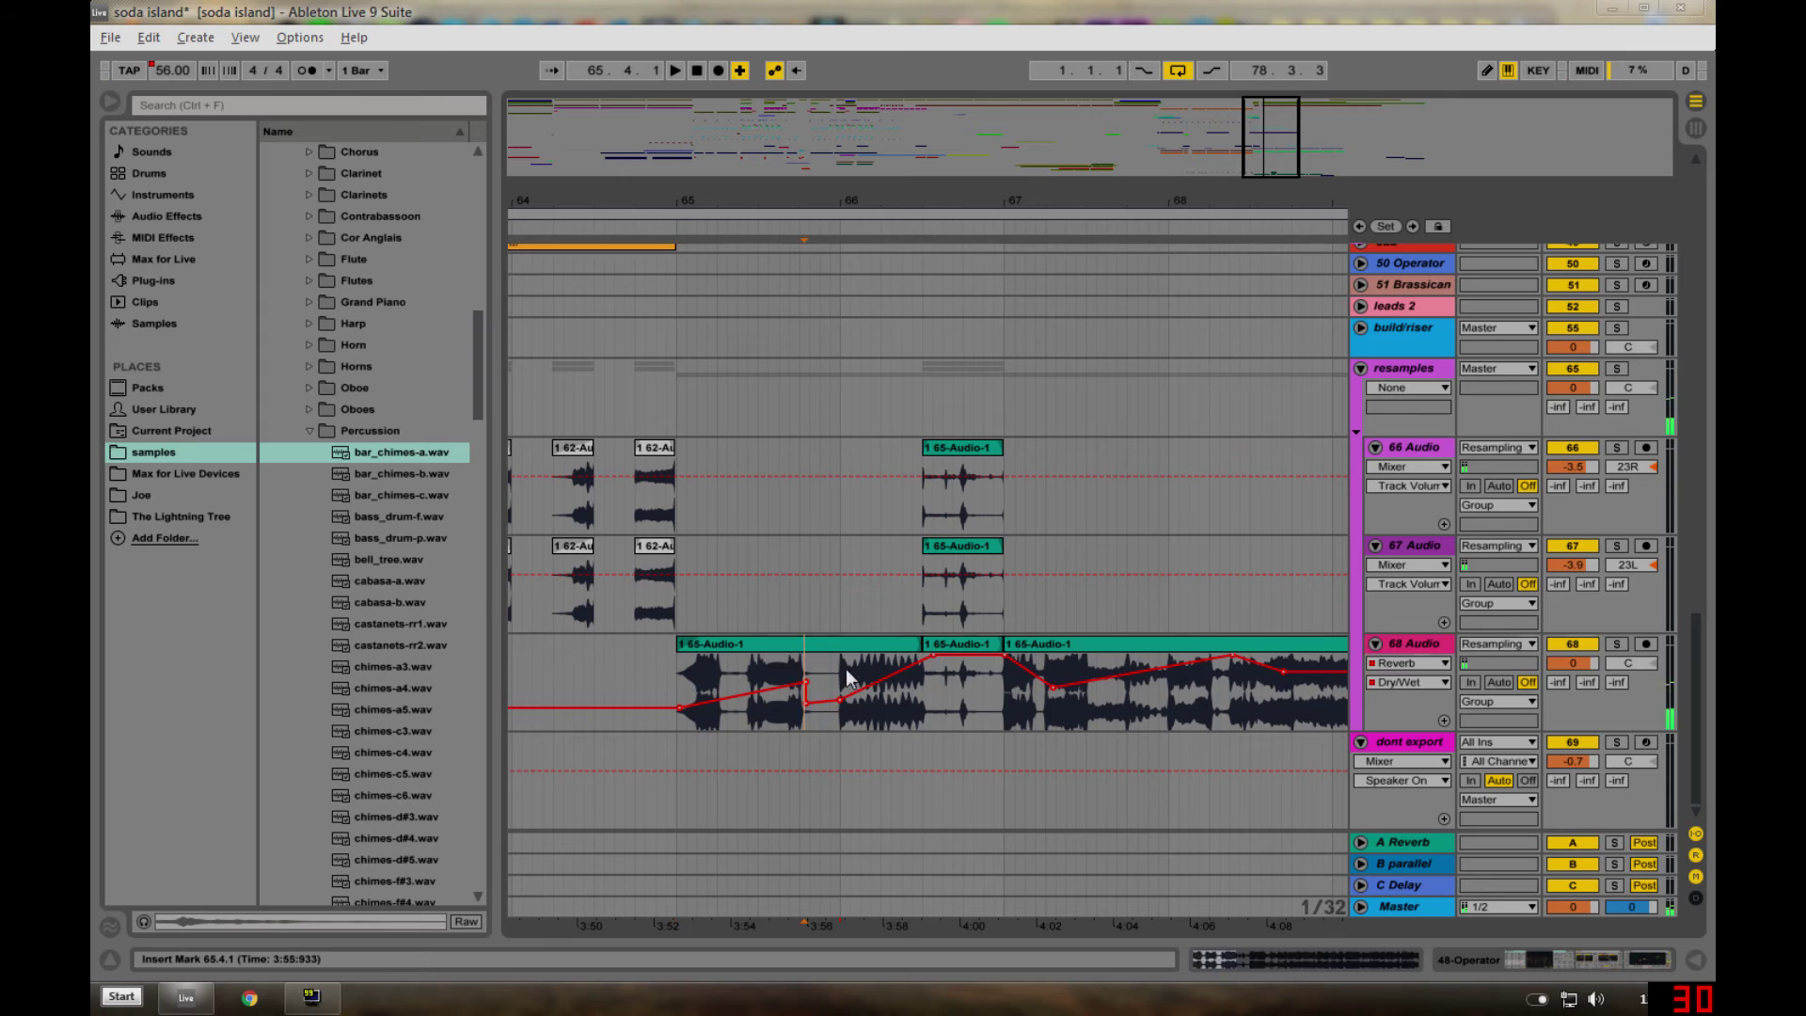
- Select the range from 66.1.1 to 66.3.1 on the 68 Audio track
click(844, 675)
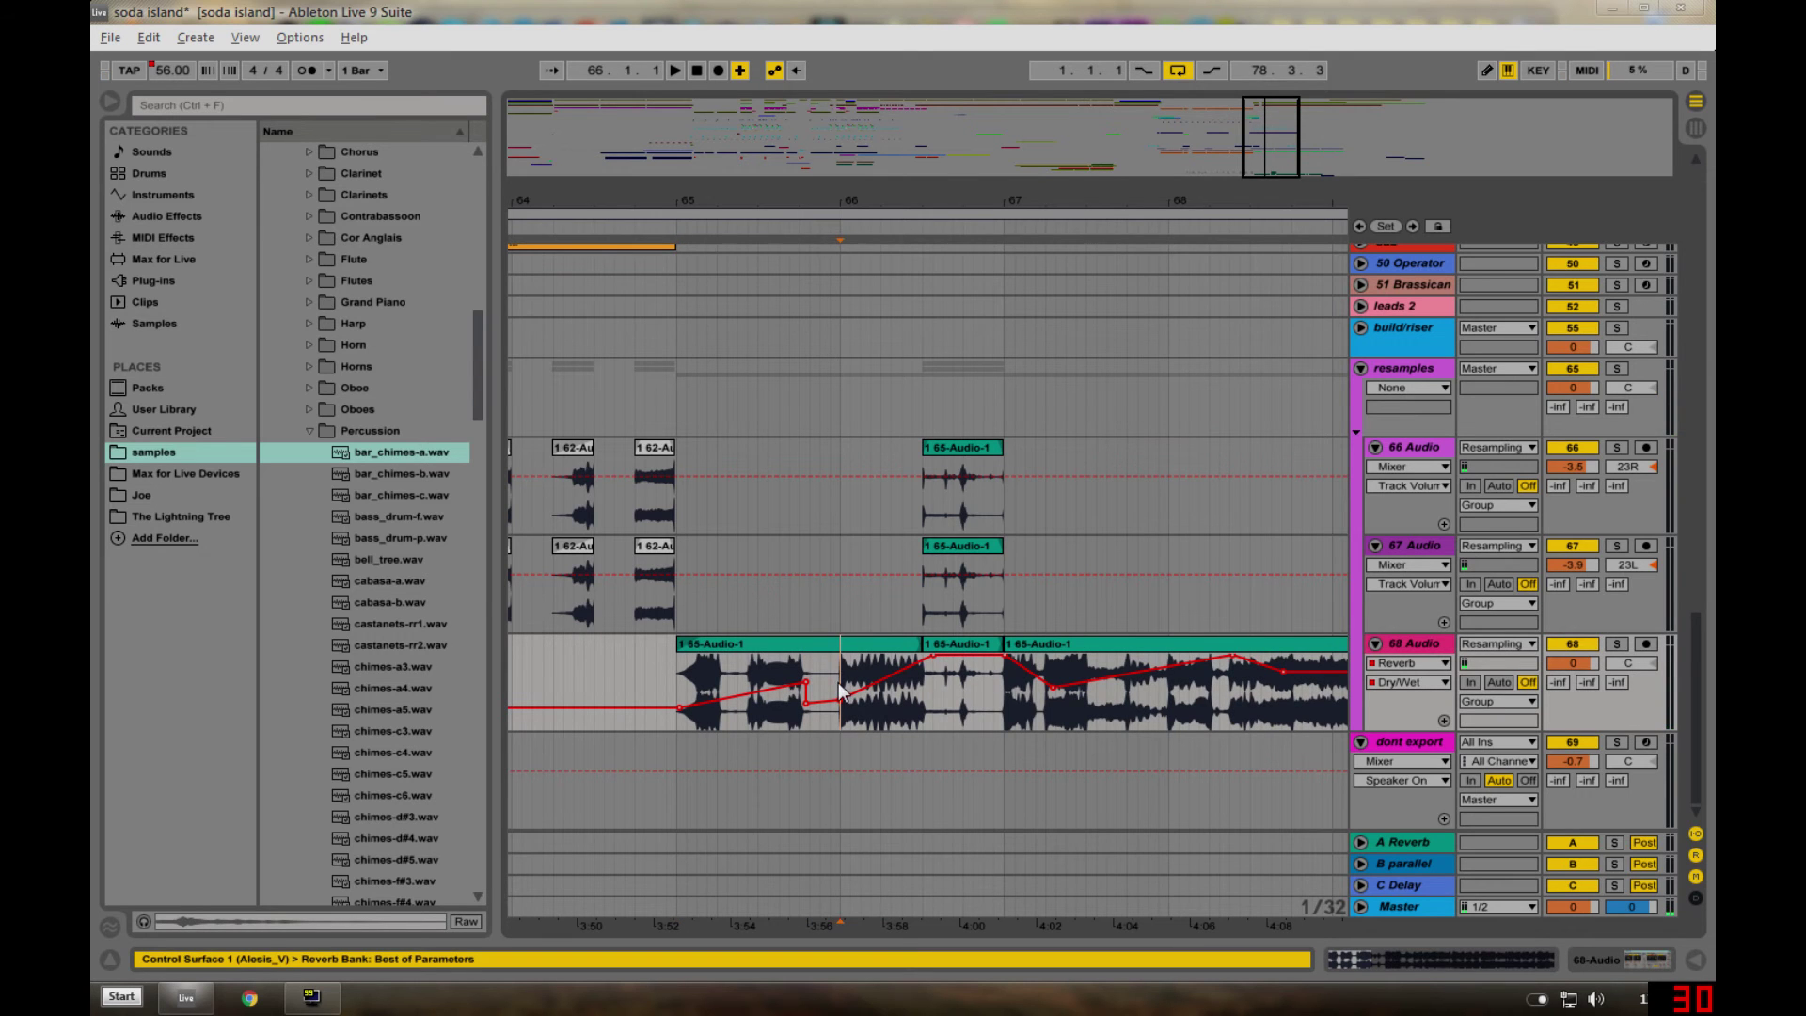
drag(841, 691, 921, 699)
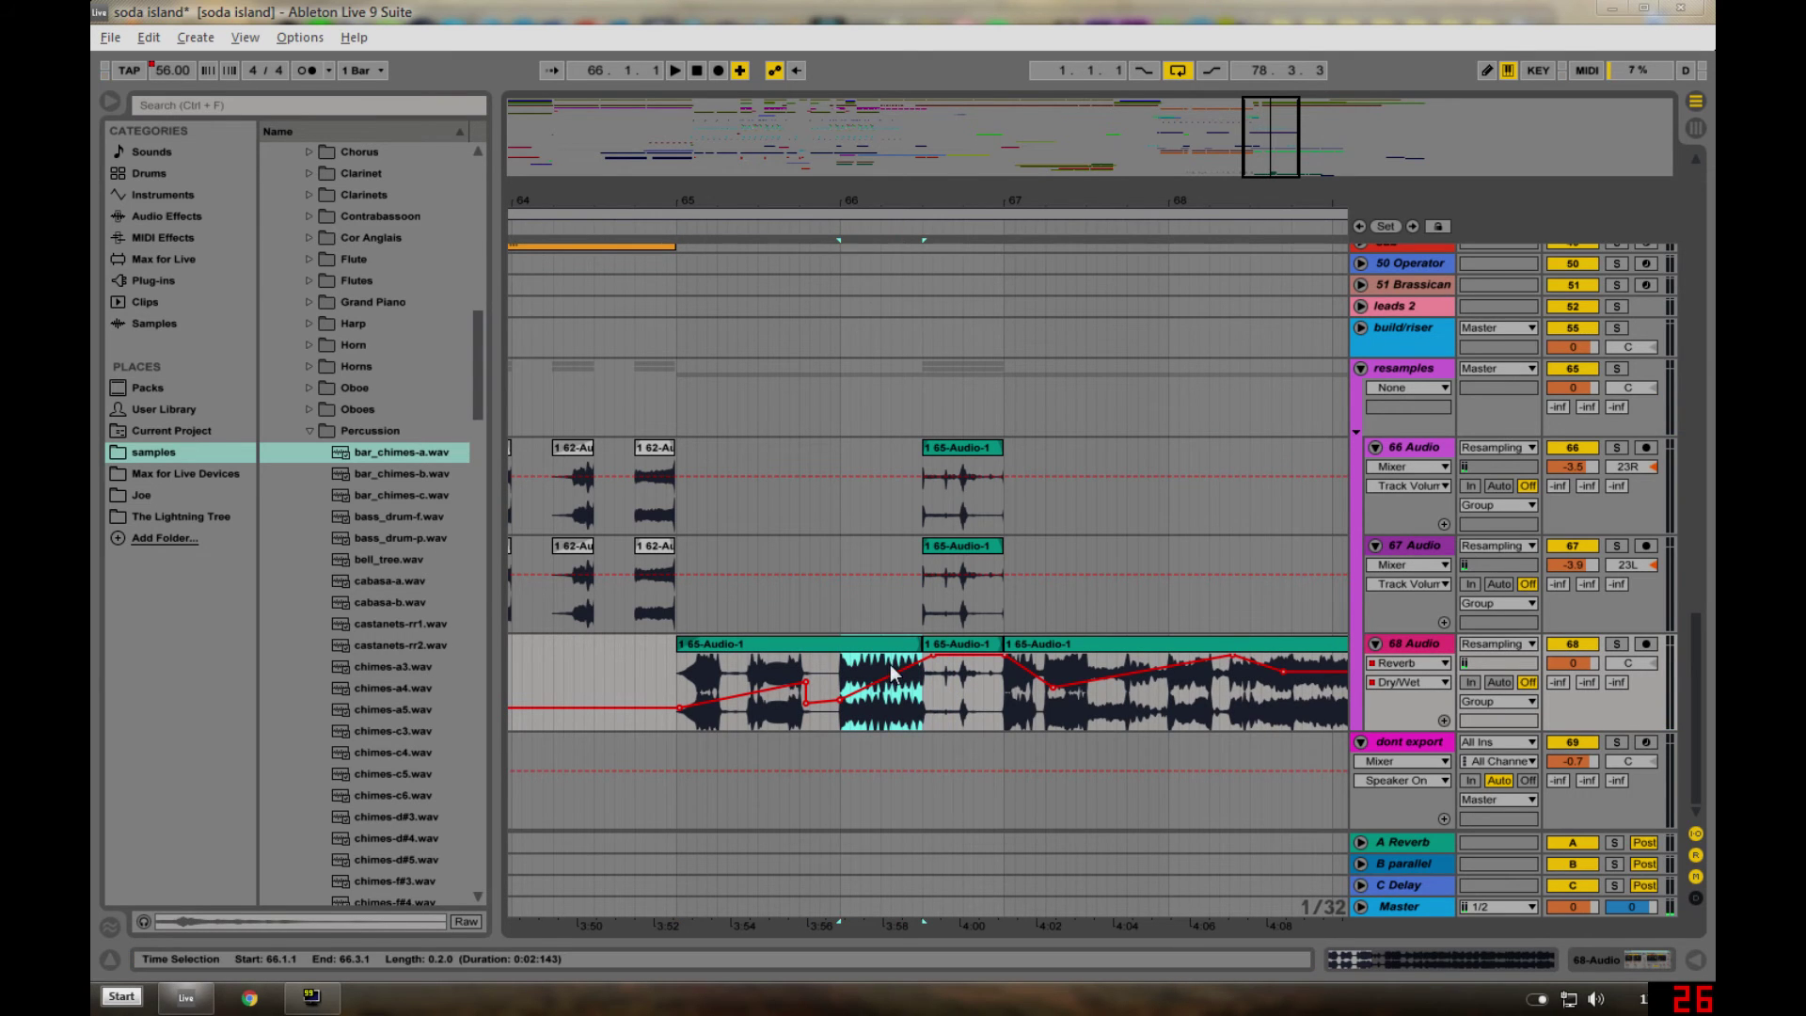
- Solo the 68 Audio track and audition its selected range from 66.1.1 to 66.3.1
click(835, 684)
drag(924, 725, 849, 716)
key(space)
click(1614, 643)
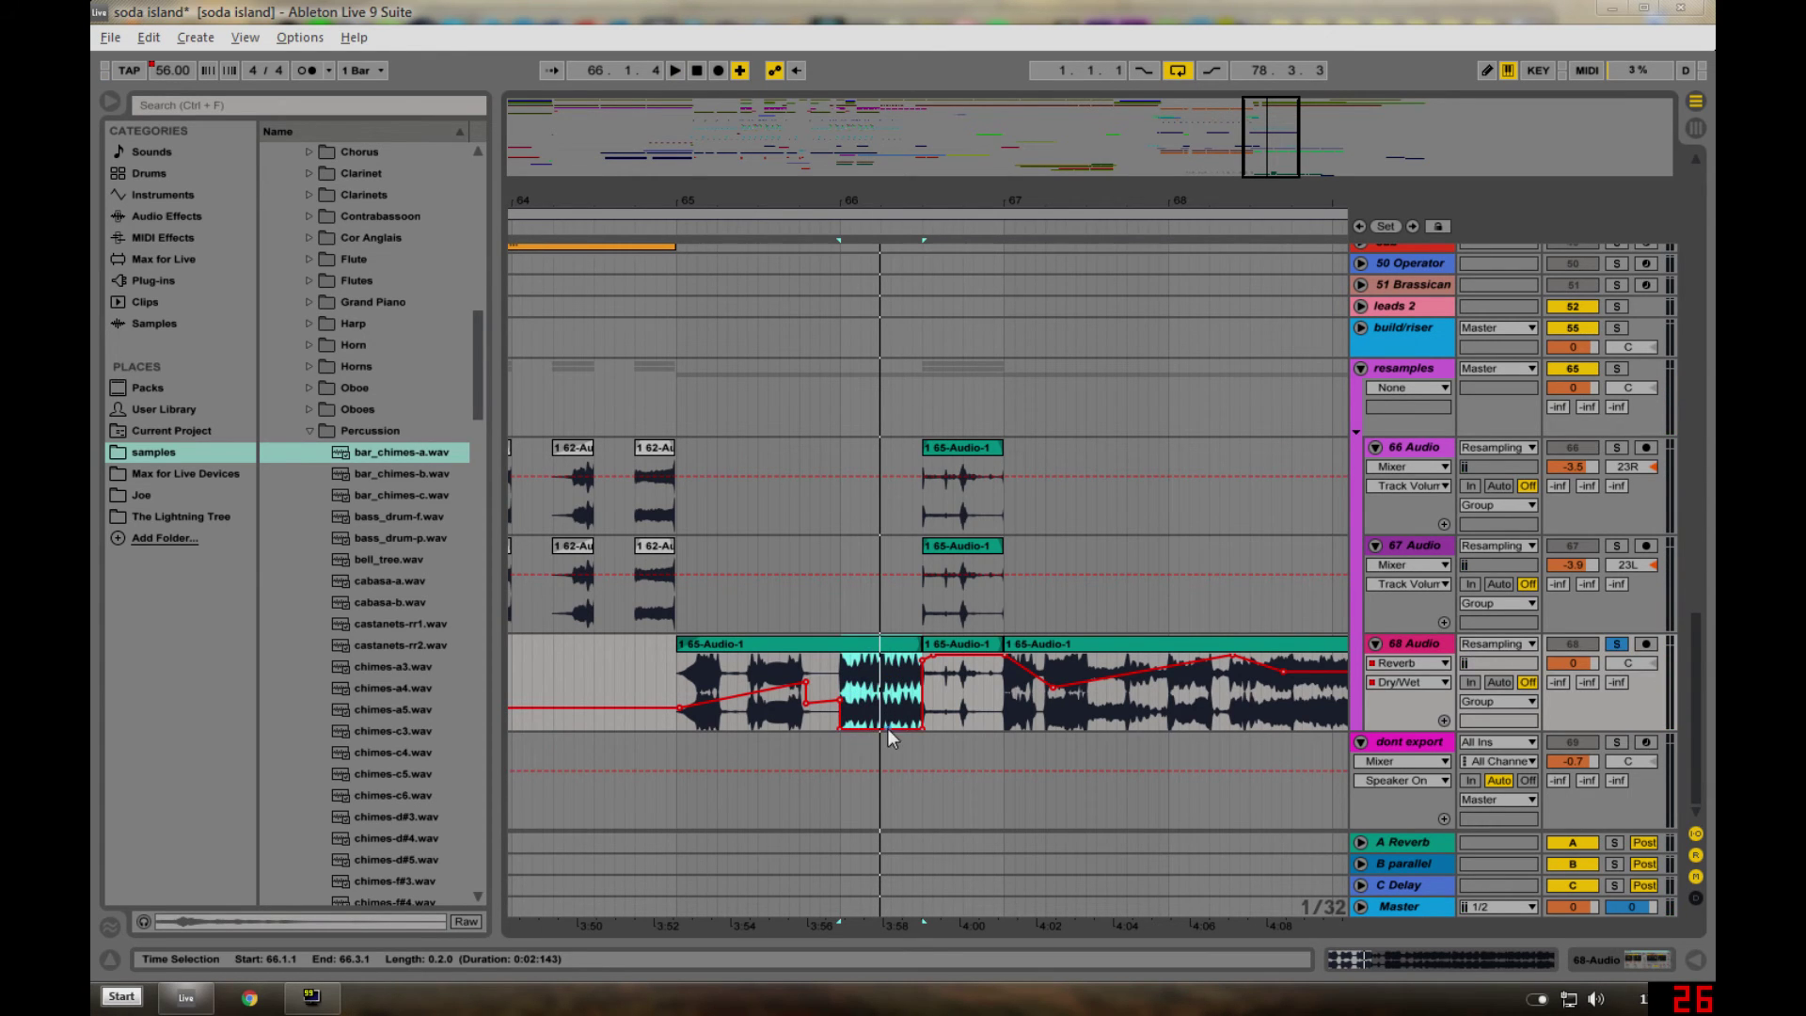
key(space)
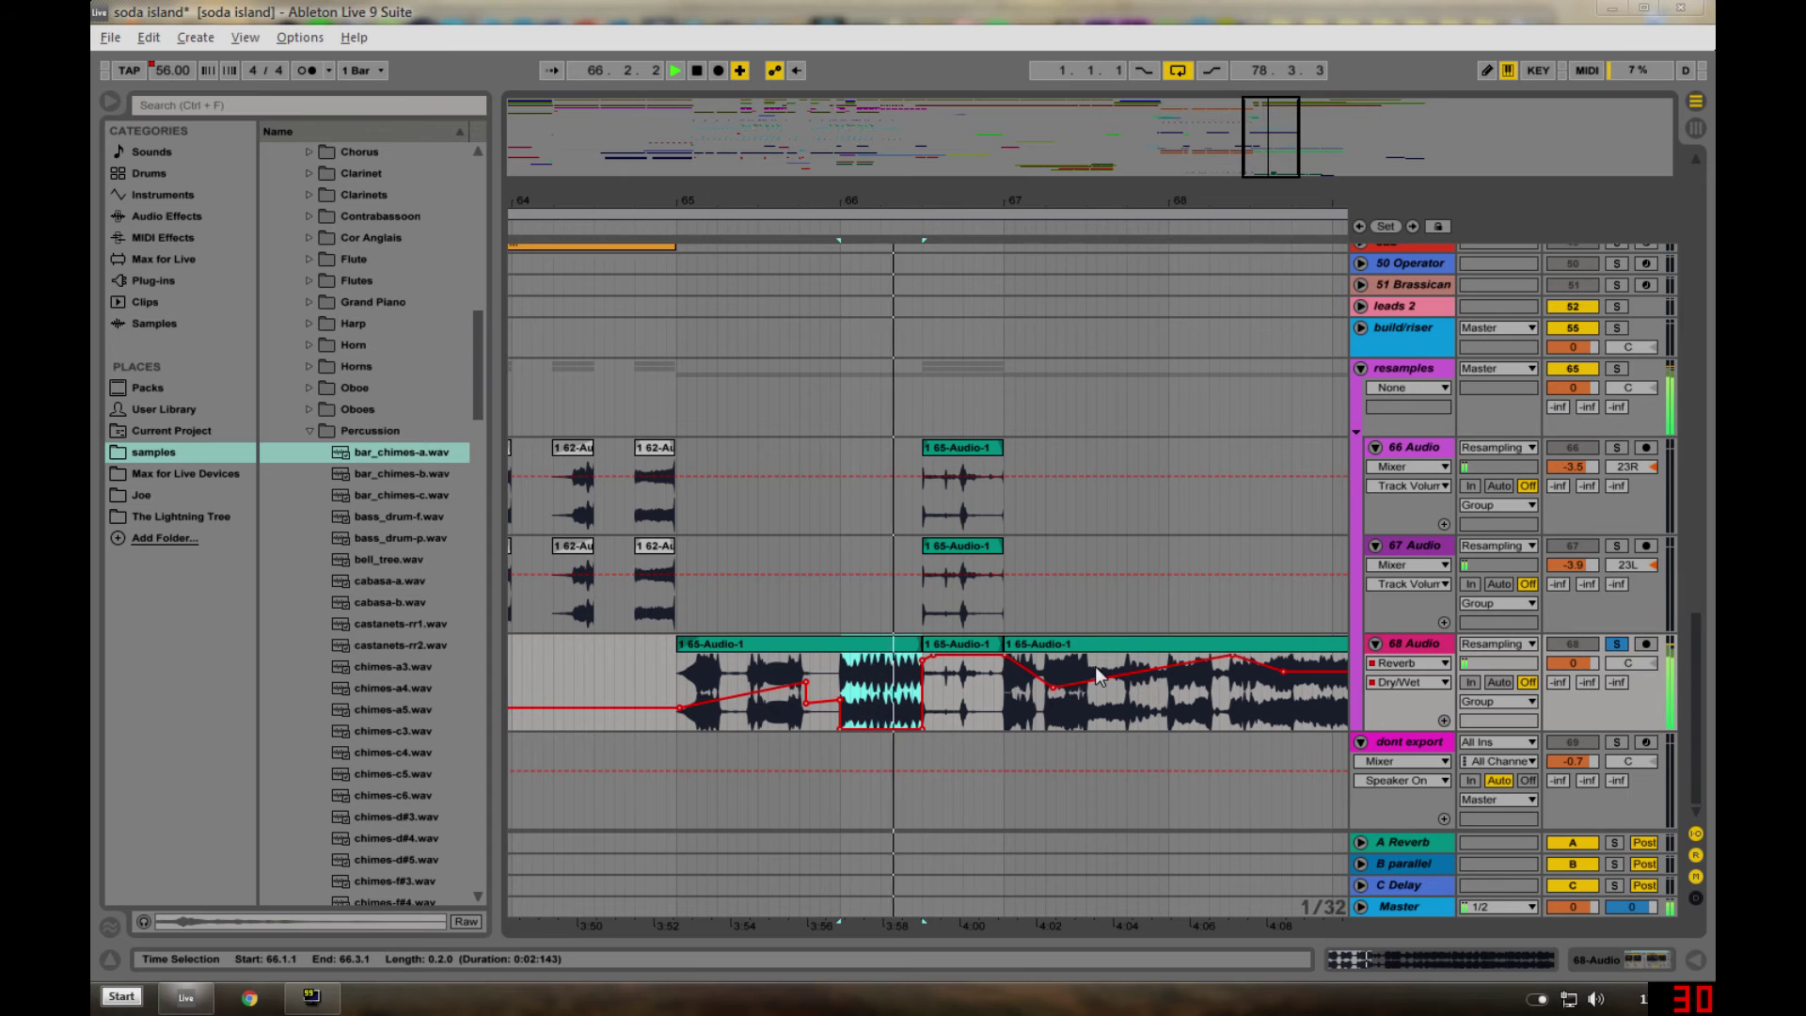
key(space)
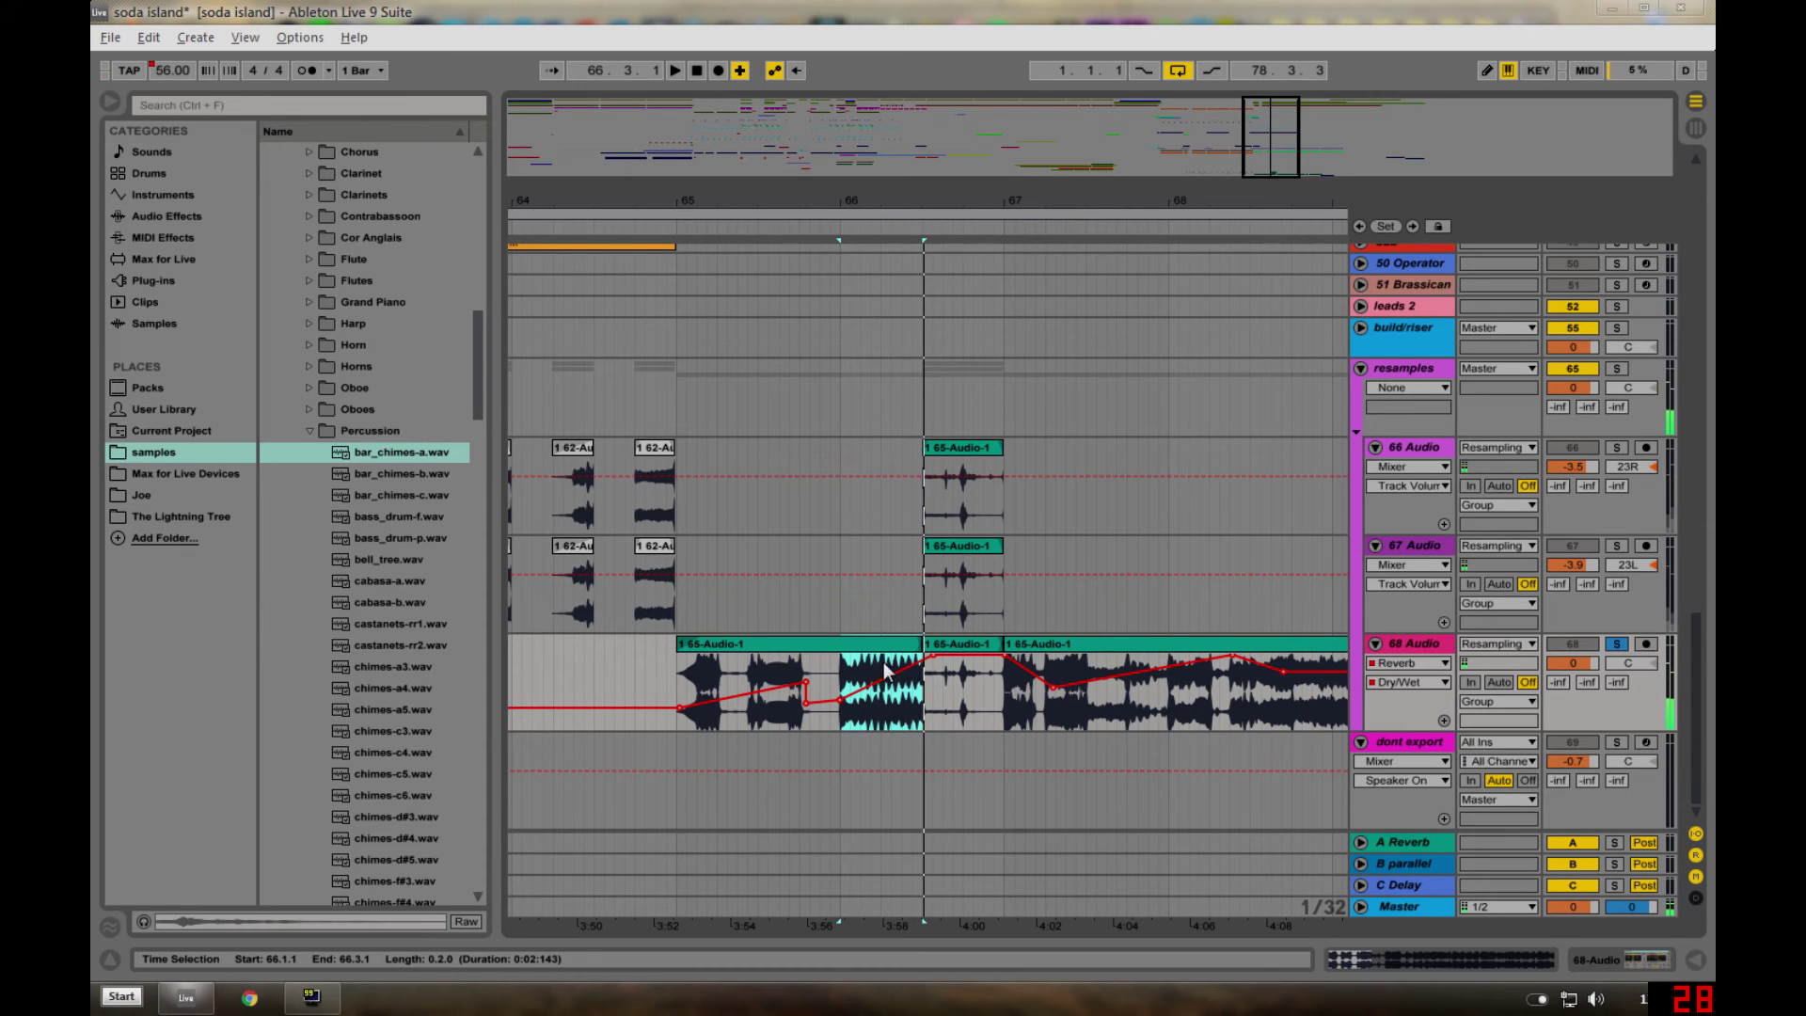
- Select the 65-Audio-1 clip spanning 67.1.1 to 69.3.1 on the 68 Audio track and audition it
key(minus)
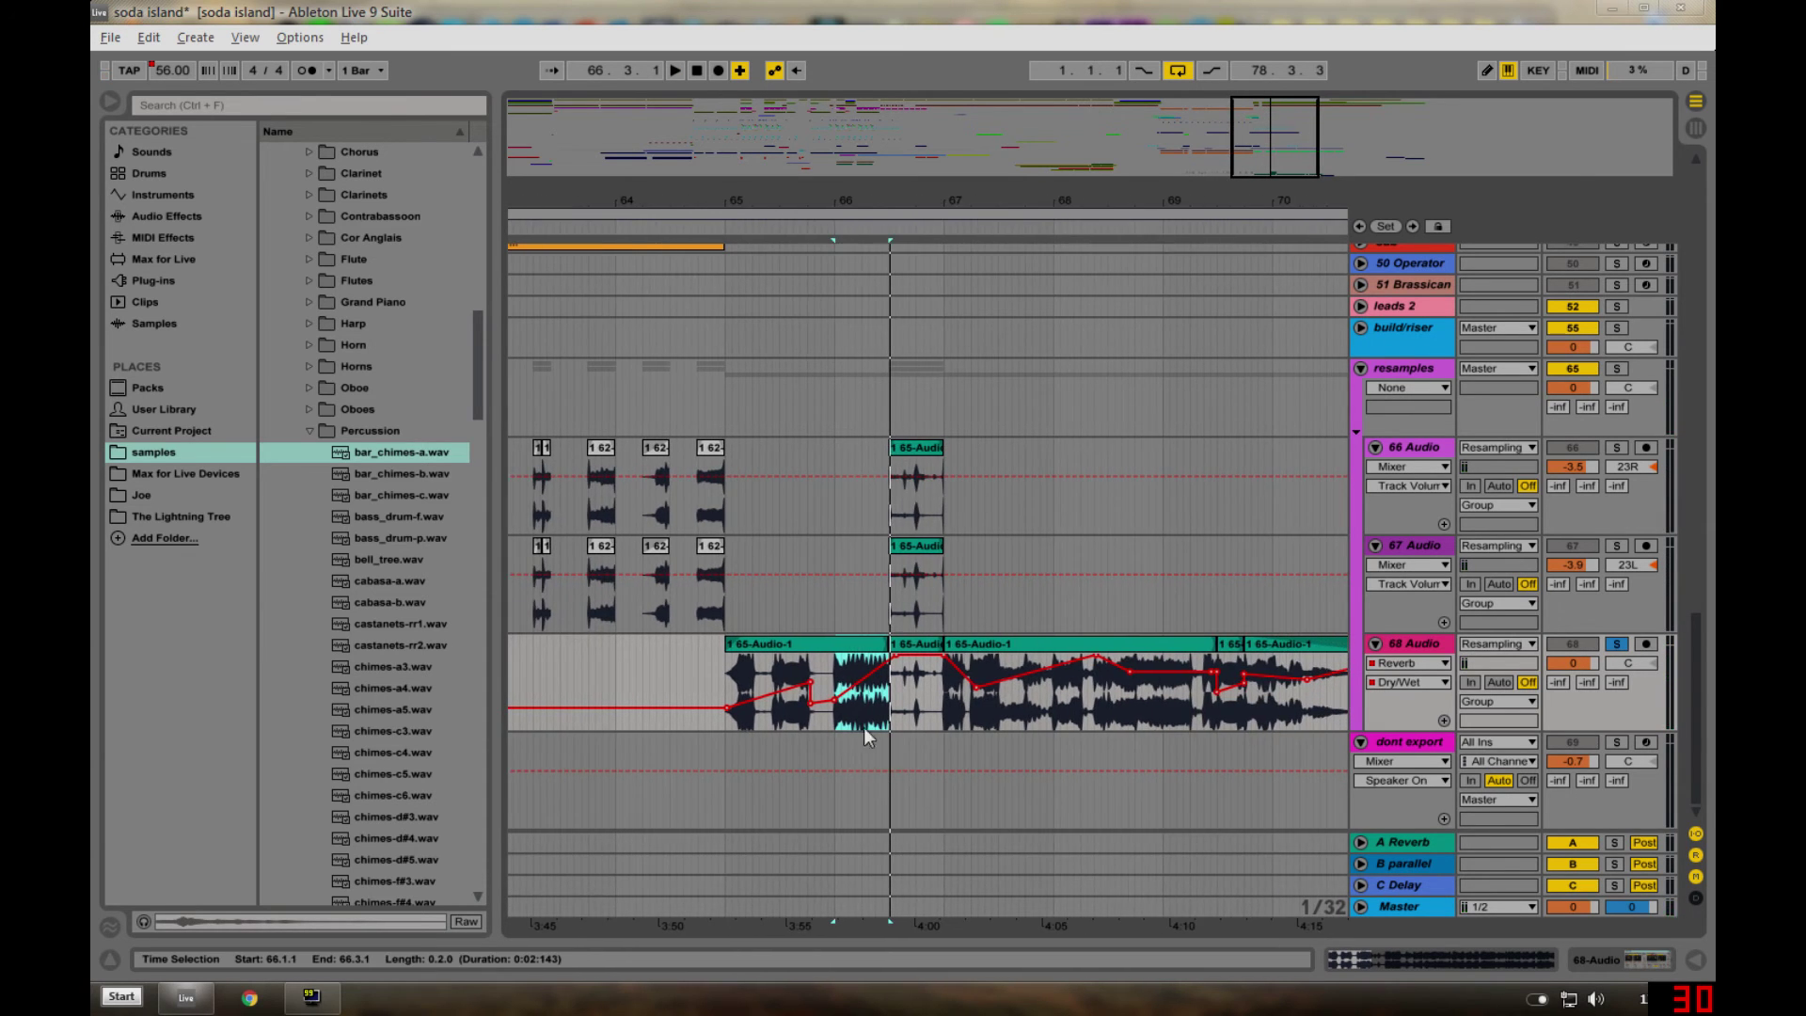
scroll(924, 665, up, 10)
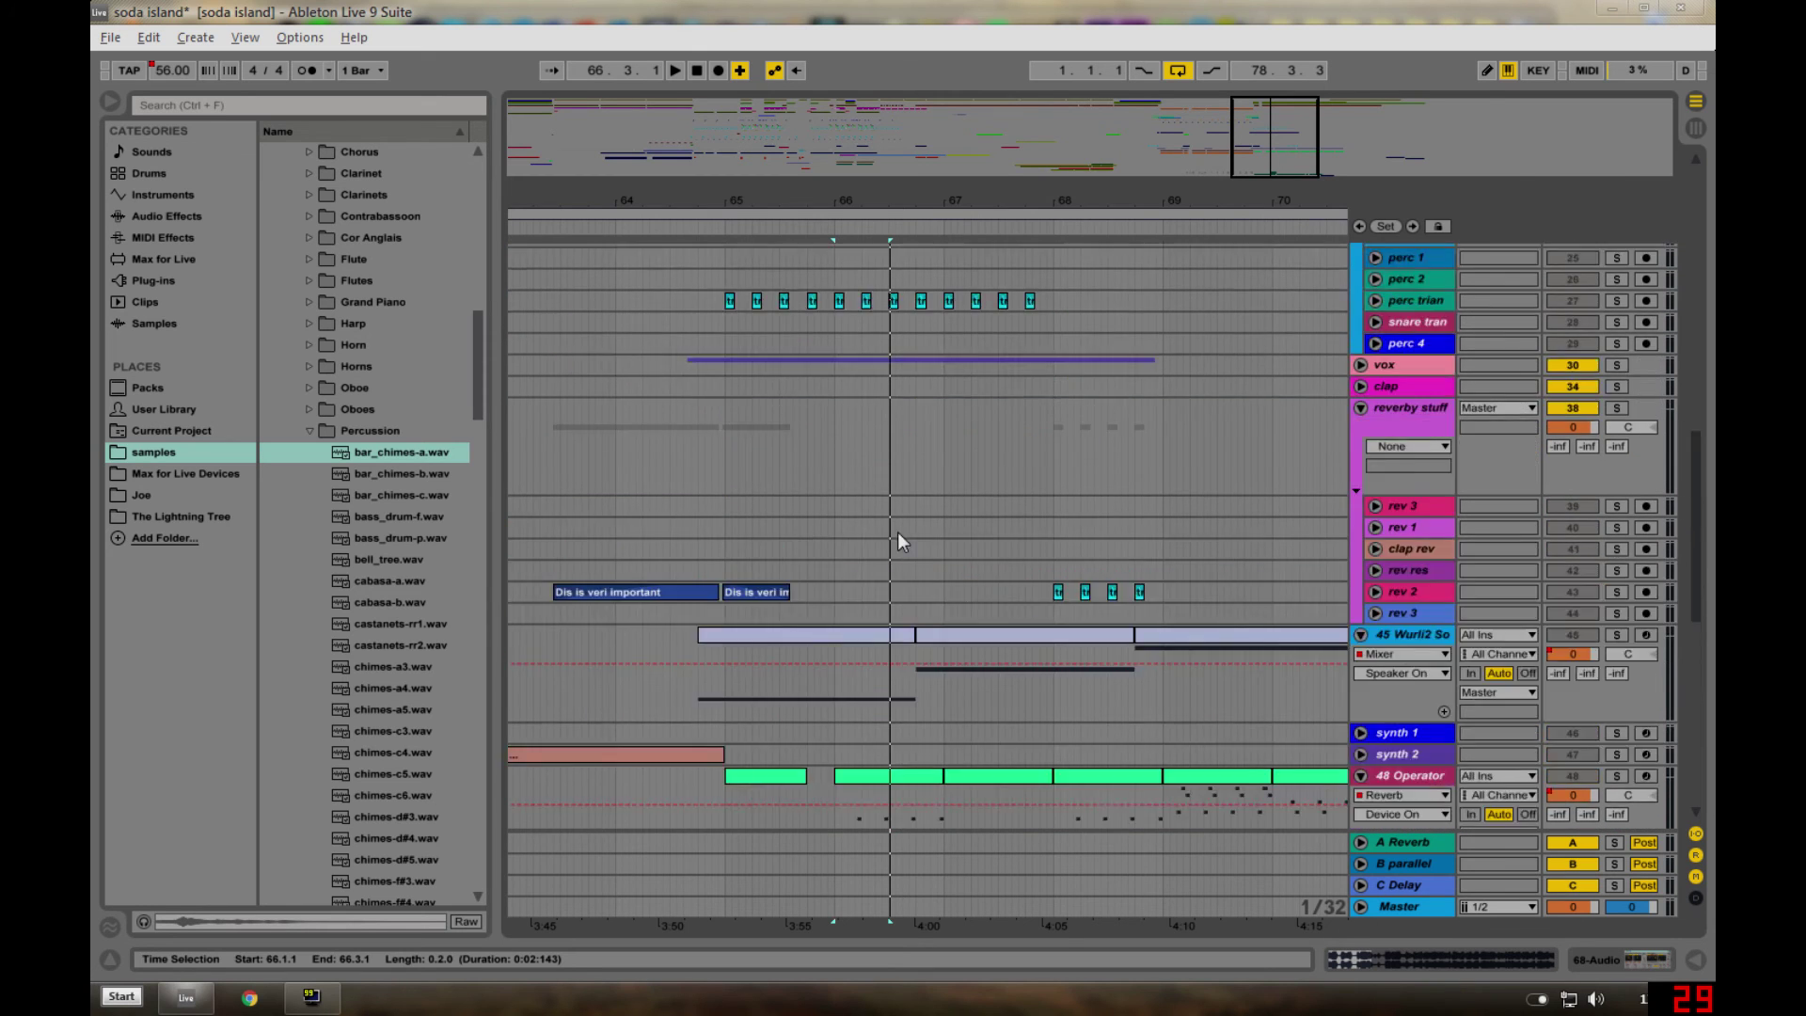
scroll(899, 526, down, 8)
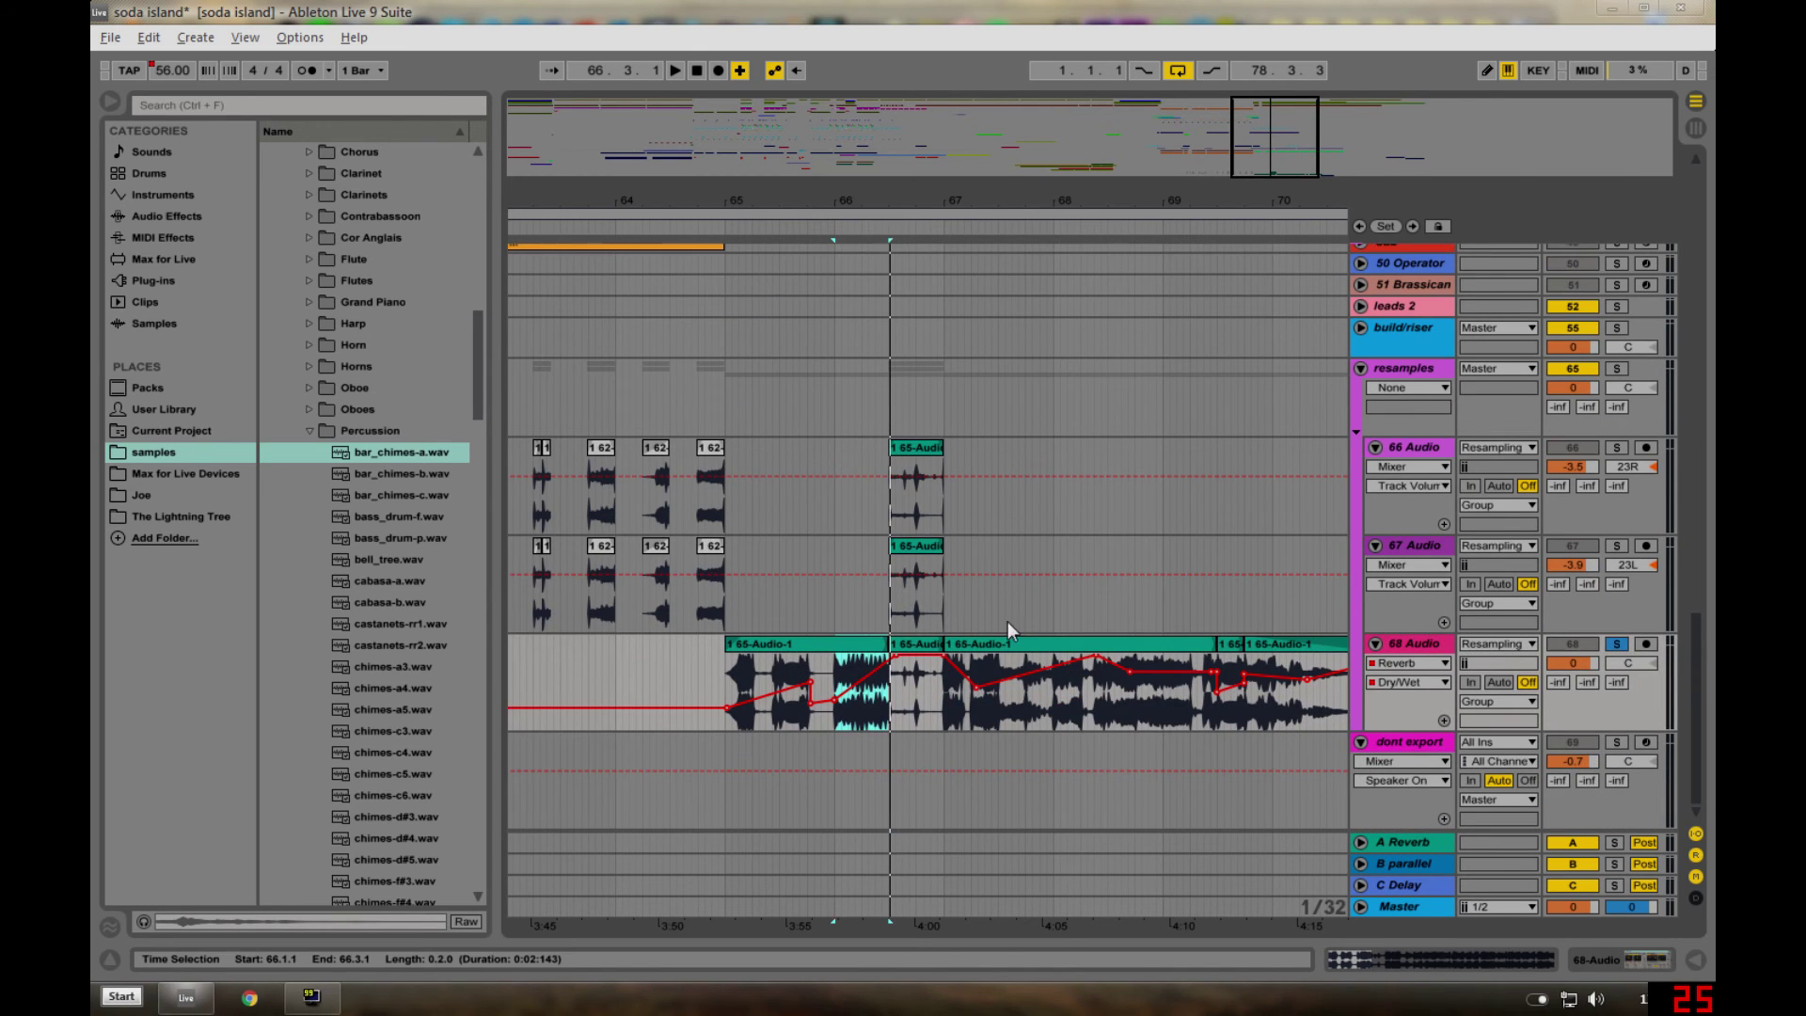
click(999, 644)
scroll(992, 504, up, 3)
scroll(991, 504, down, 3)
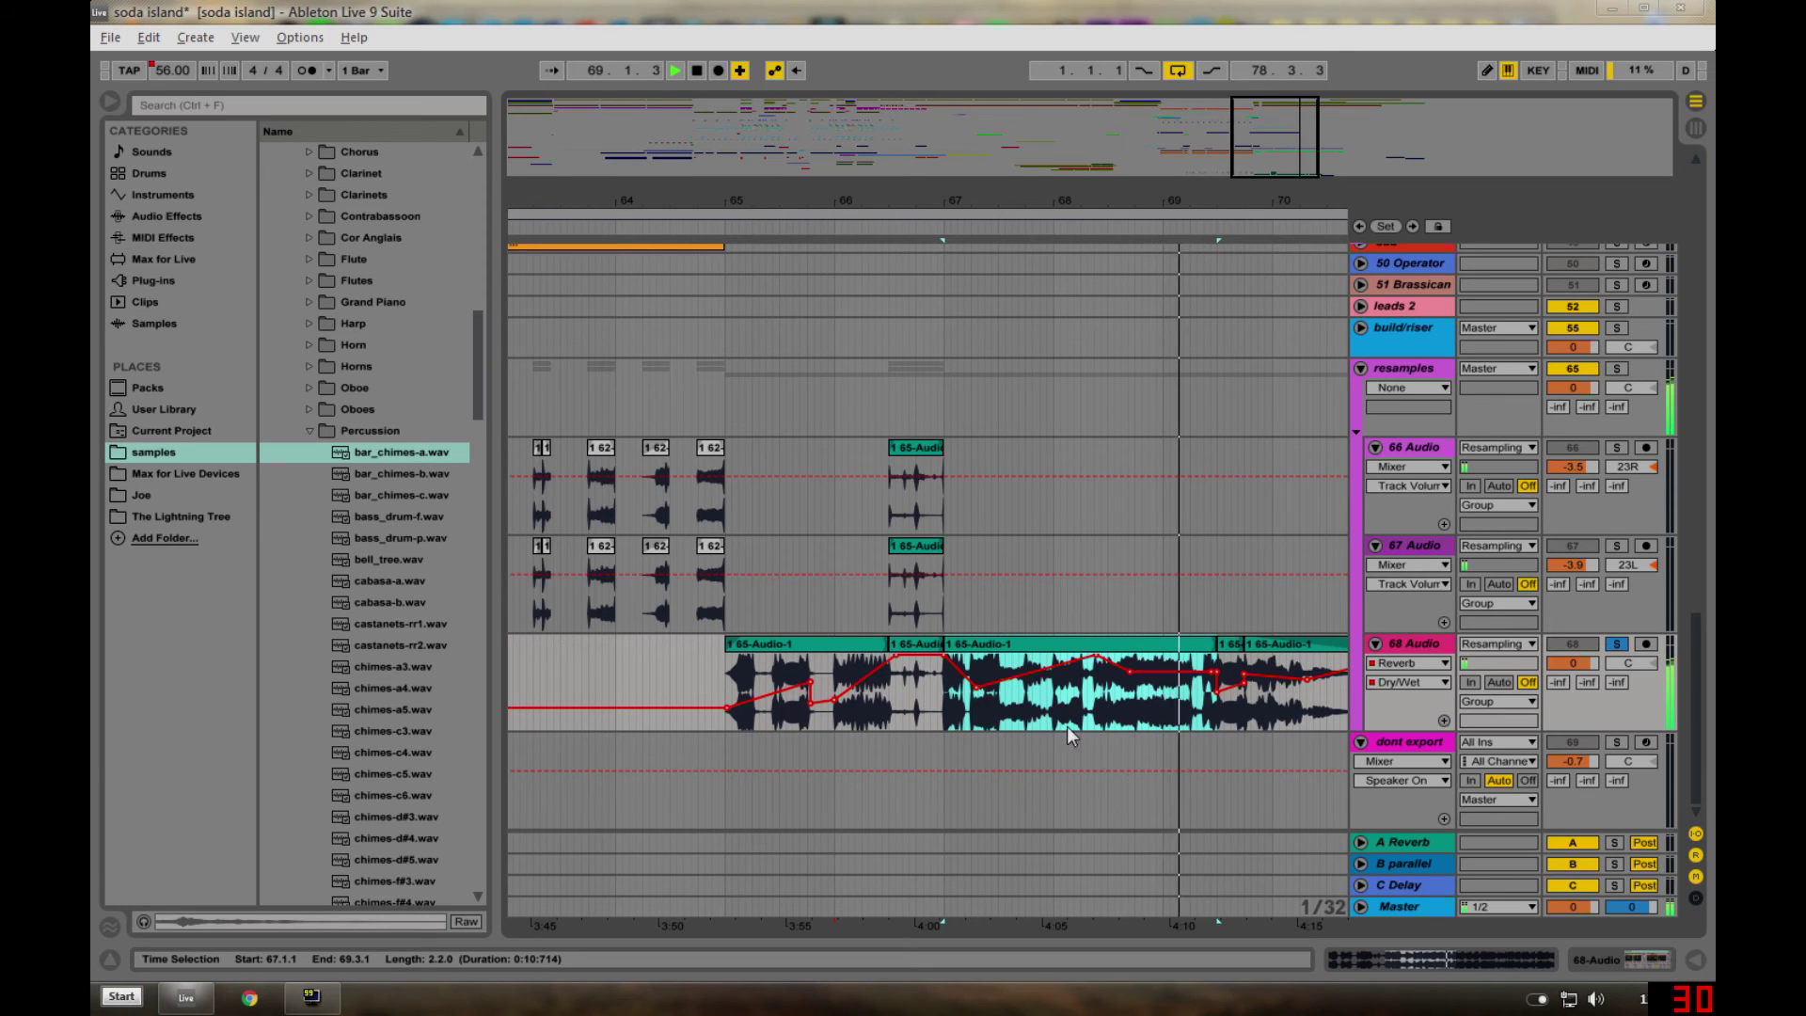
key(space)
- Place the insert mark at 69.1.1 on the 68 Audio track
click(1160, 722)
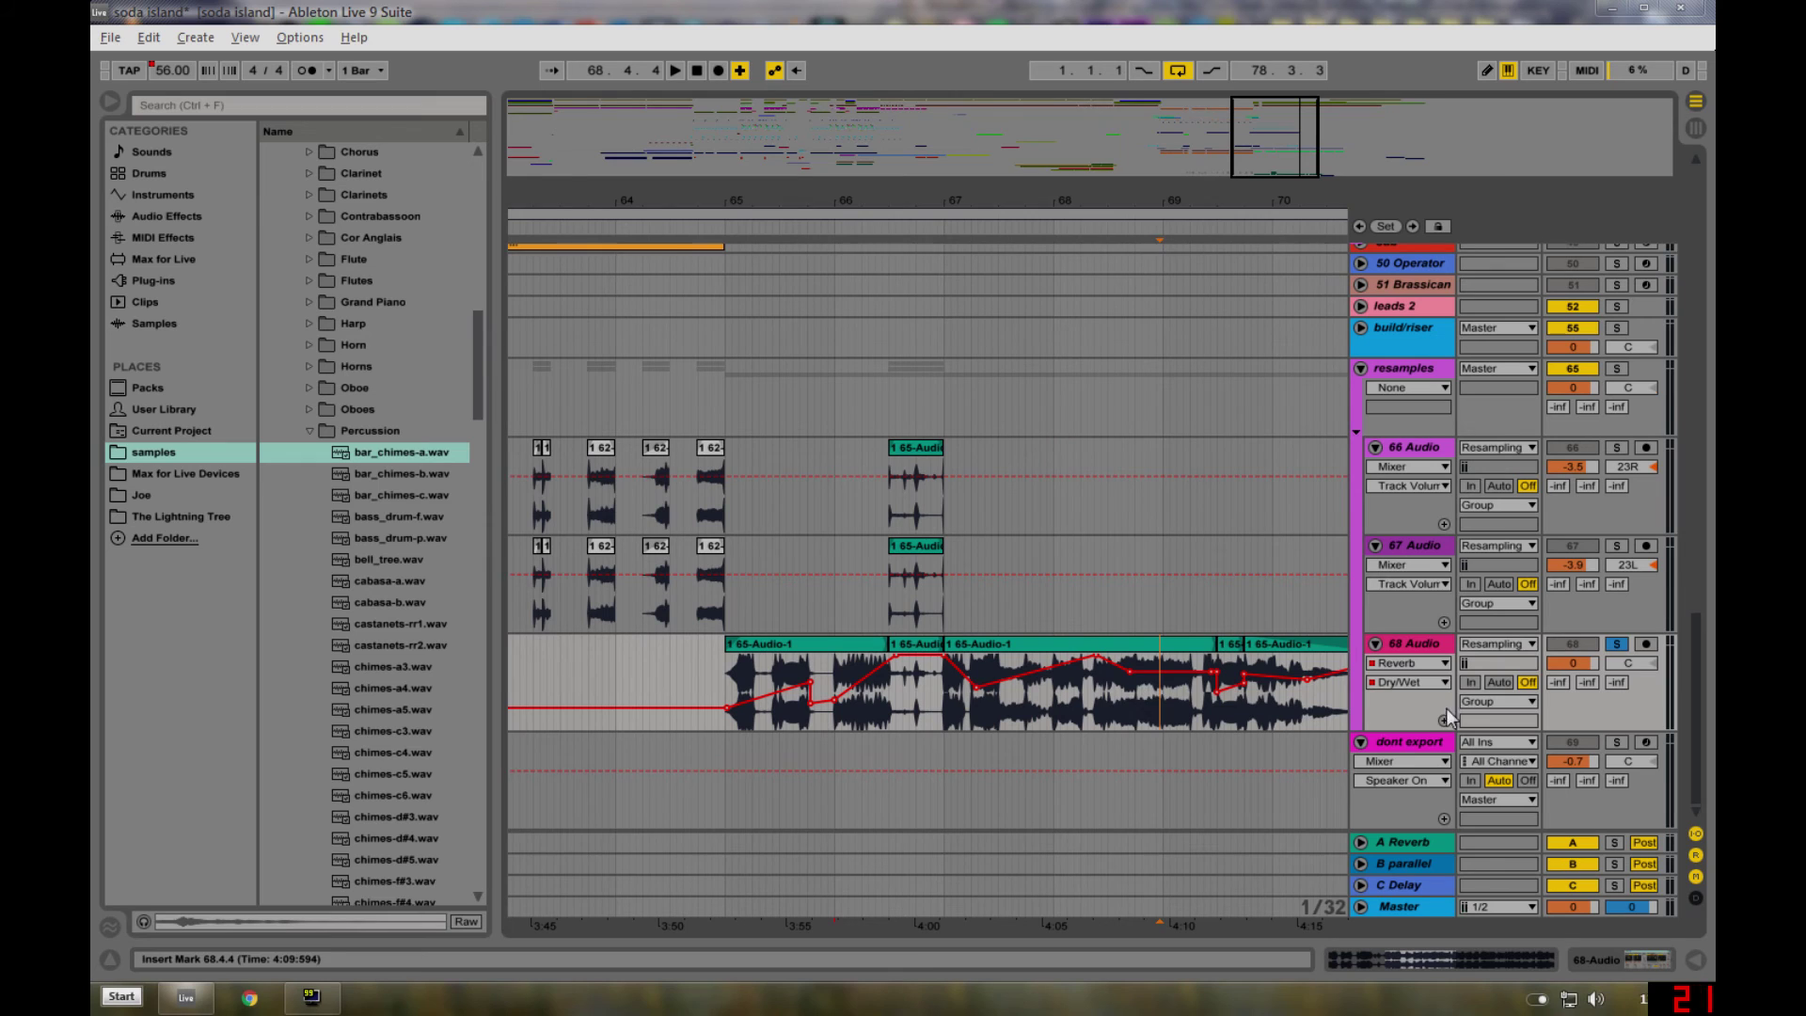
click(1162, 718)
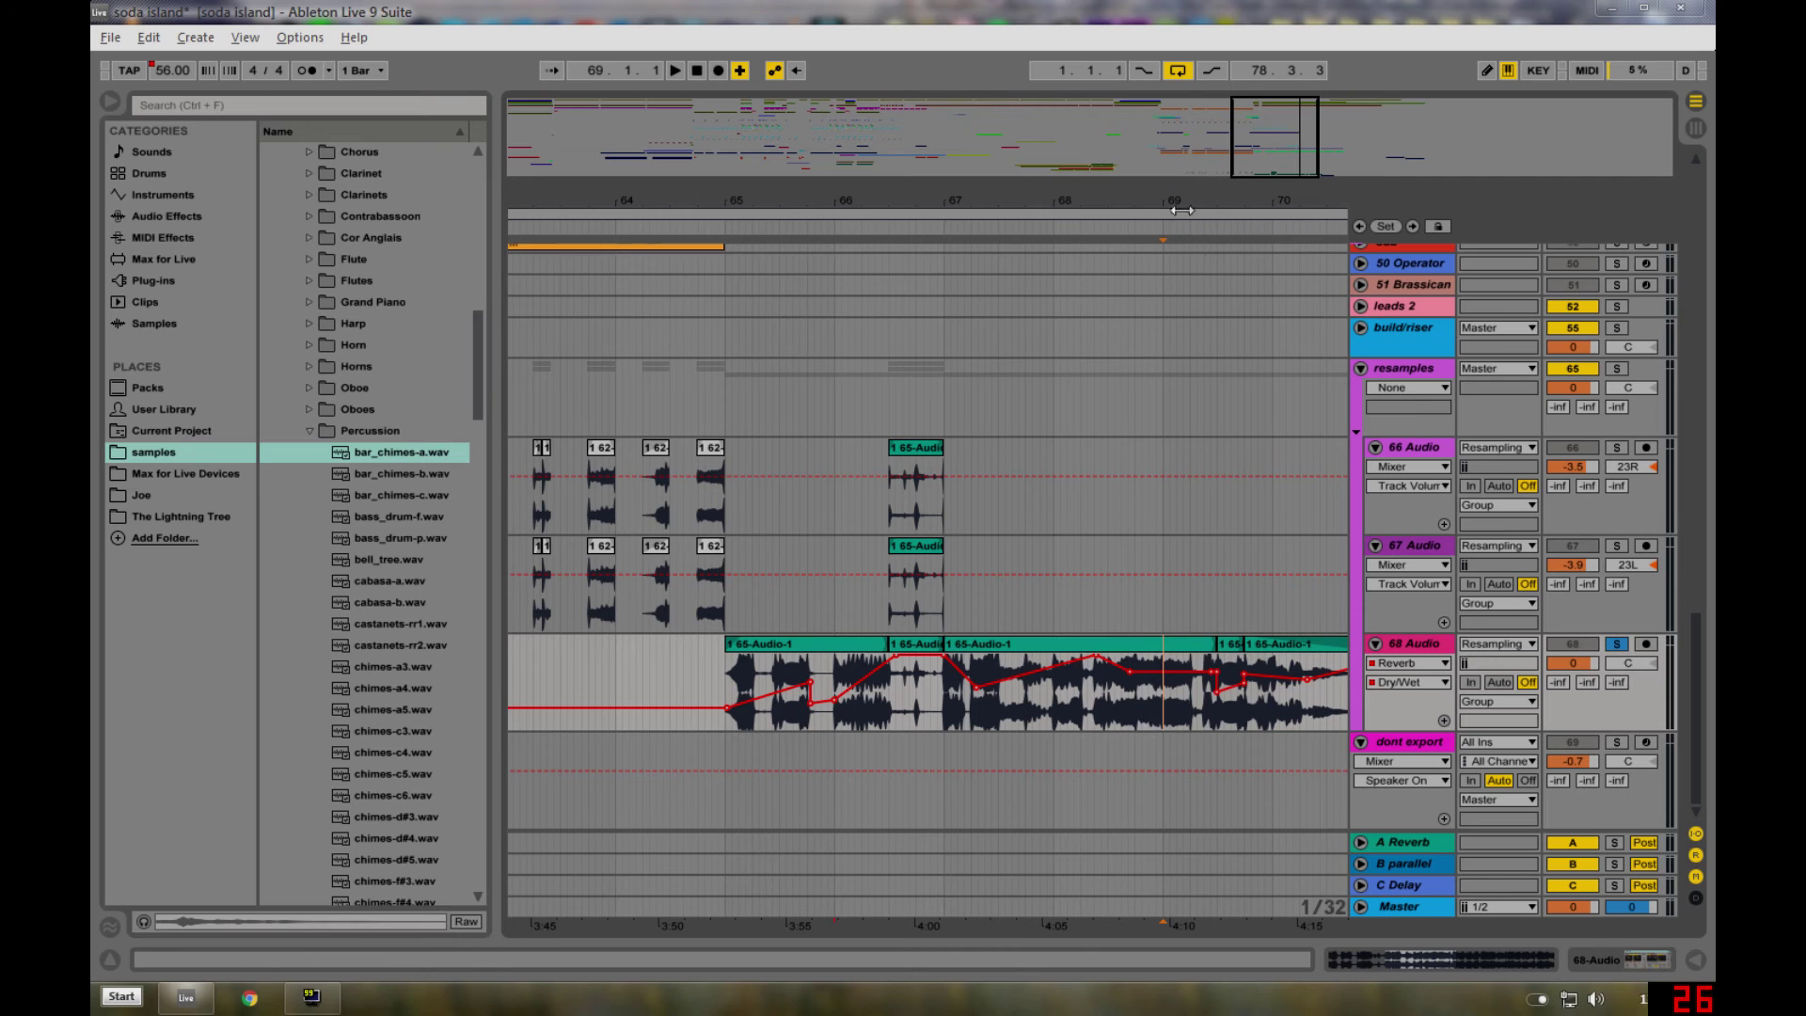
drag(1193, 212, 1098, 278)
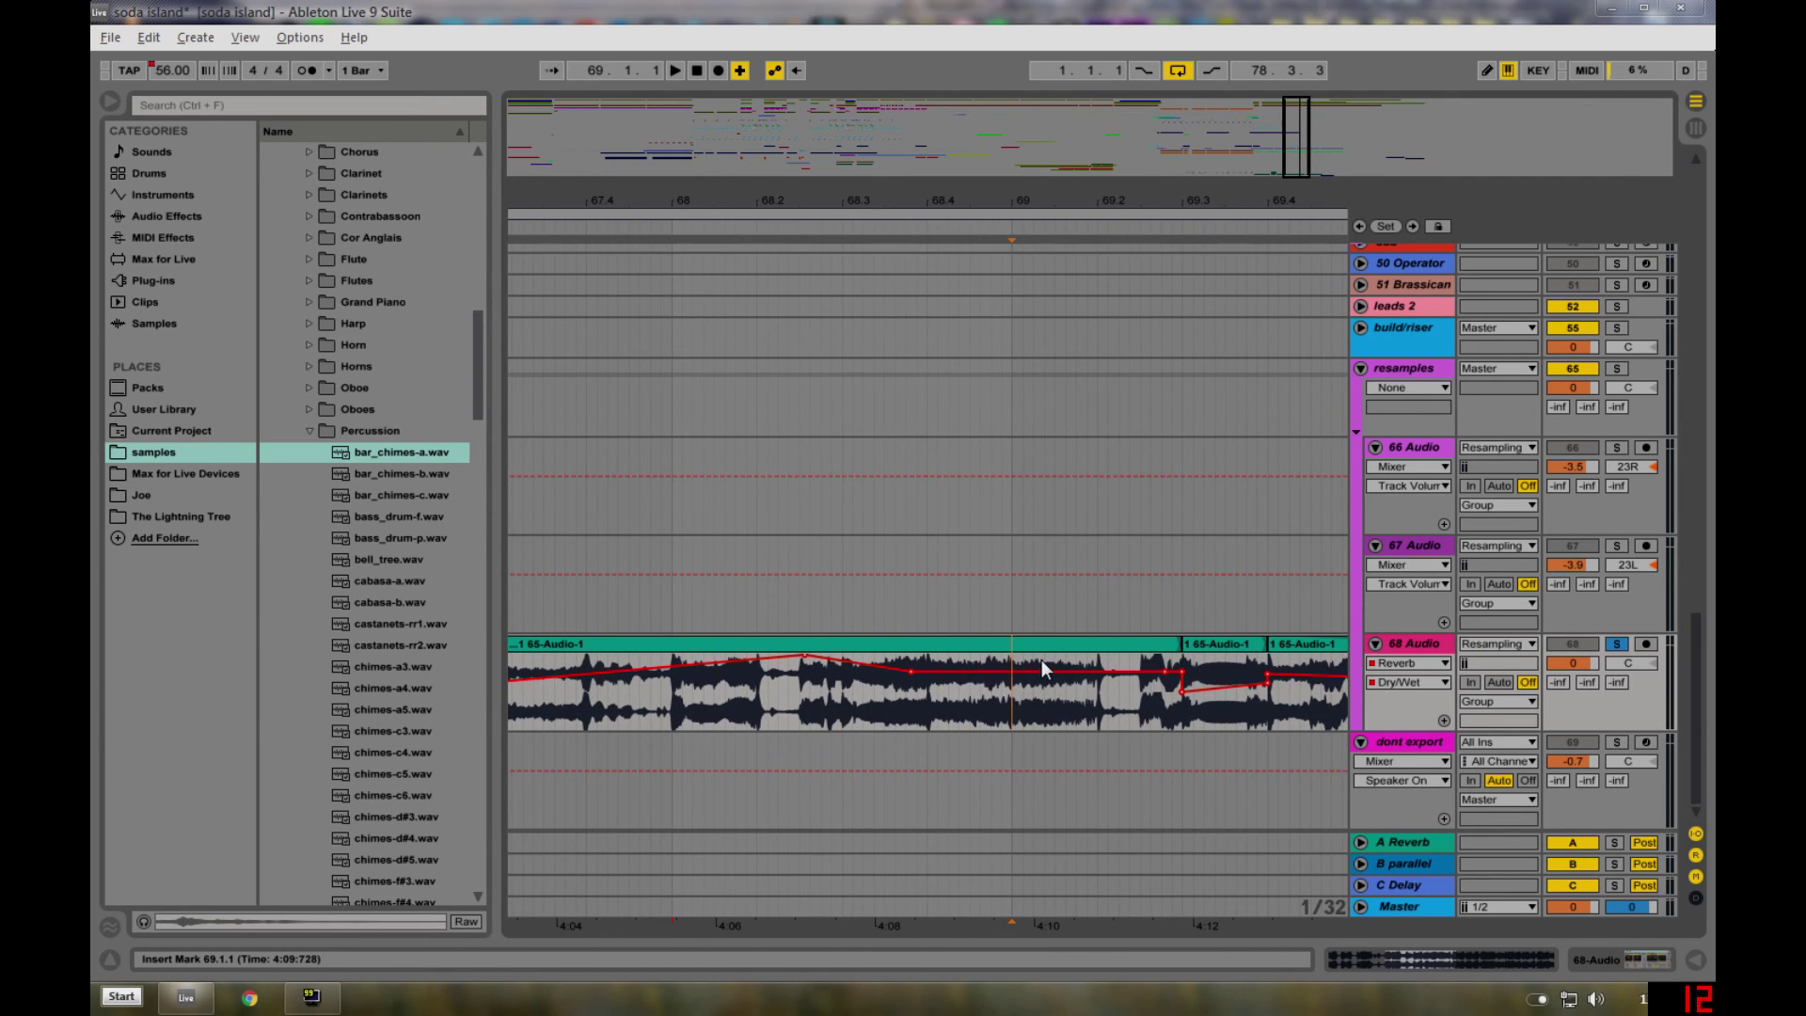
- Try a transposition envelope in the 65-Audio-1 clip that falls from +5 semitones at the clip's start, and undo it
double_click(1003, 651)
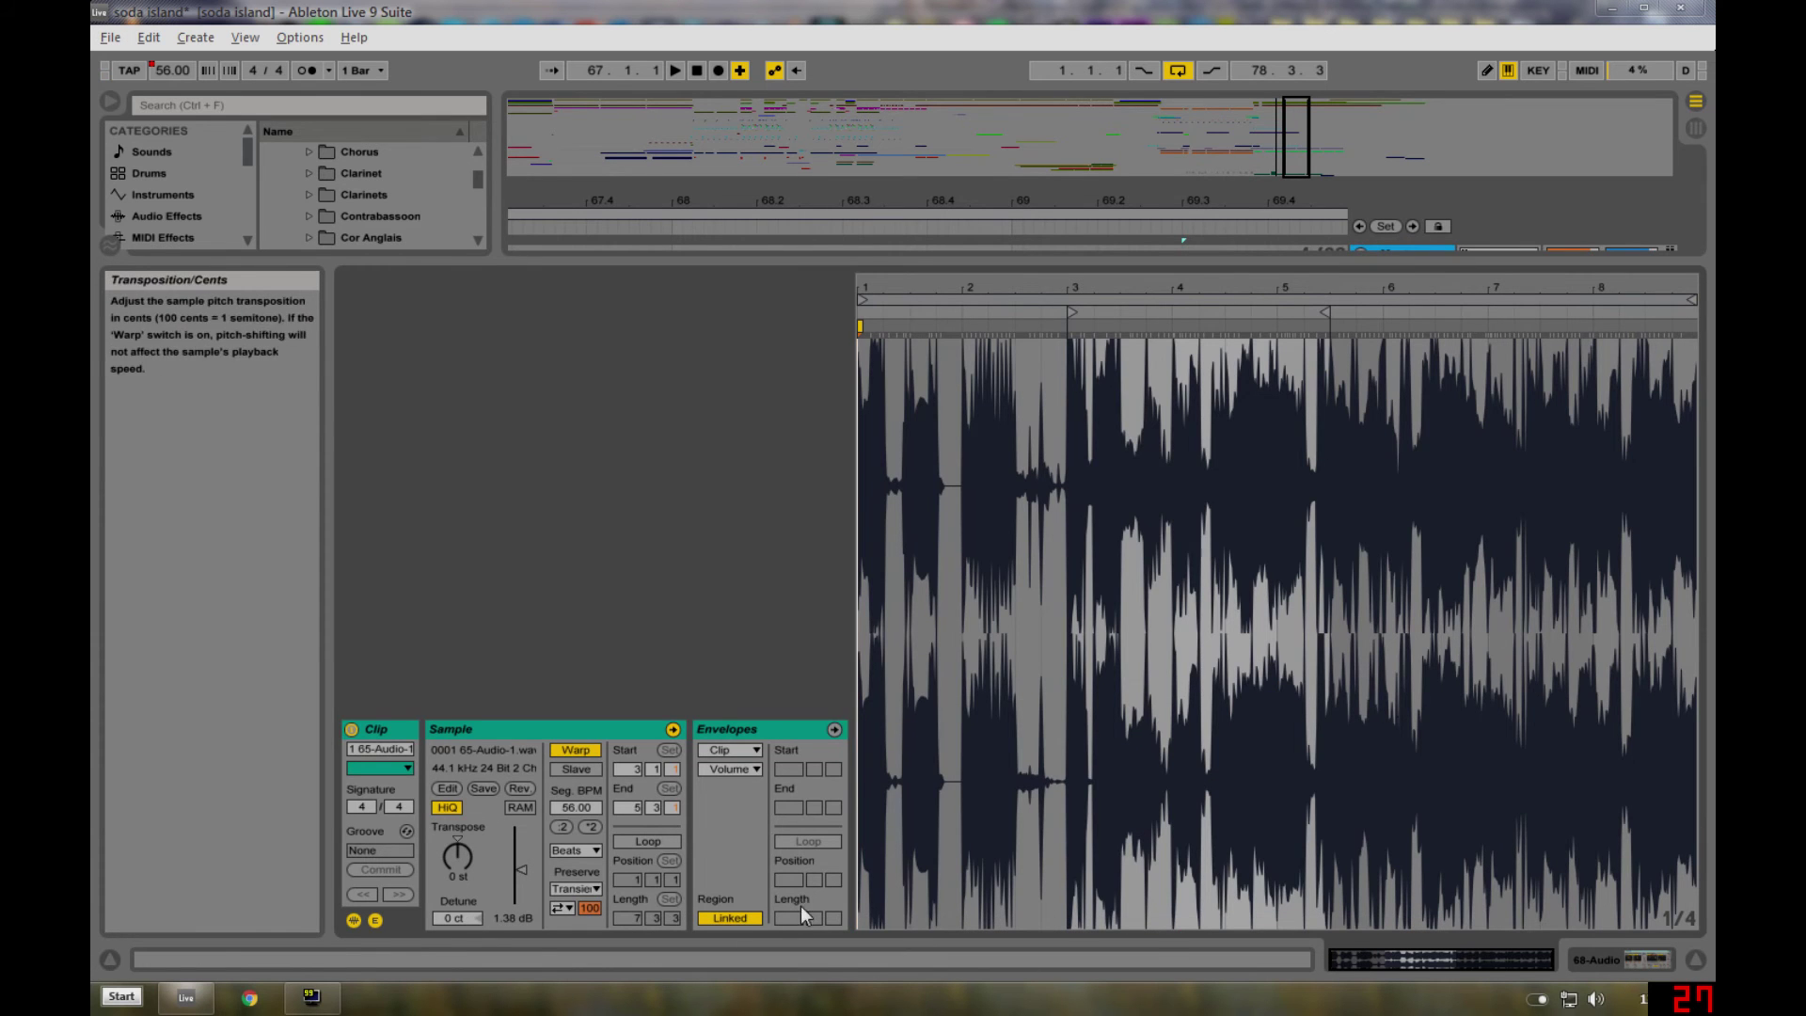
click(730, 765)
click(758, 805)
drag(1243, 294, 1227, 395)
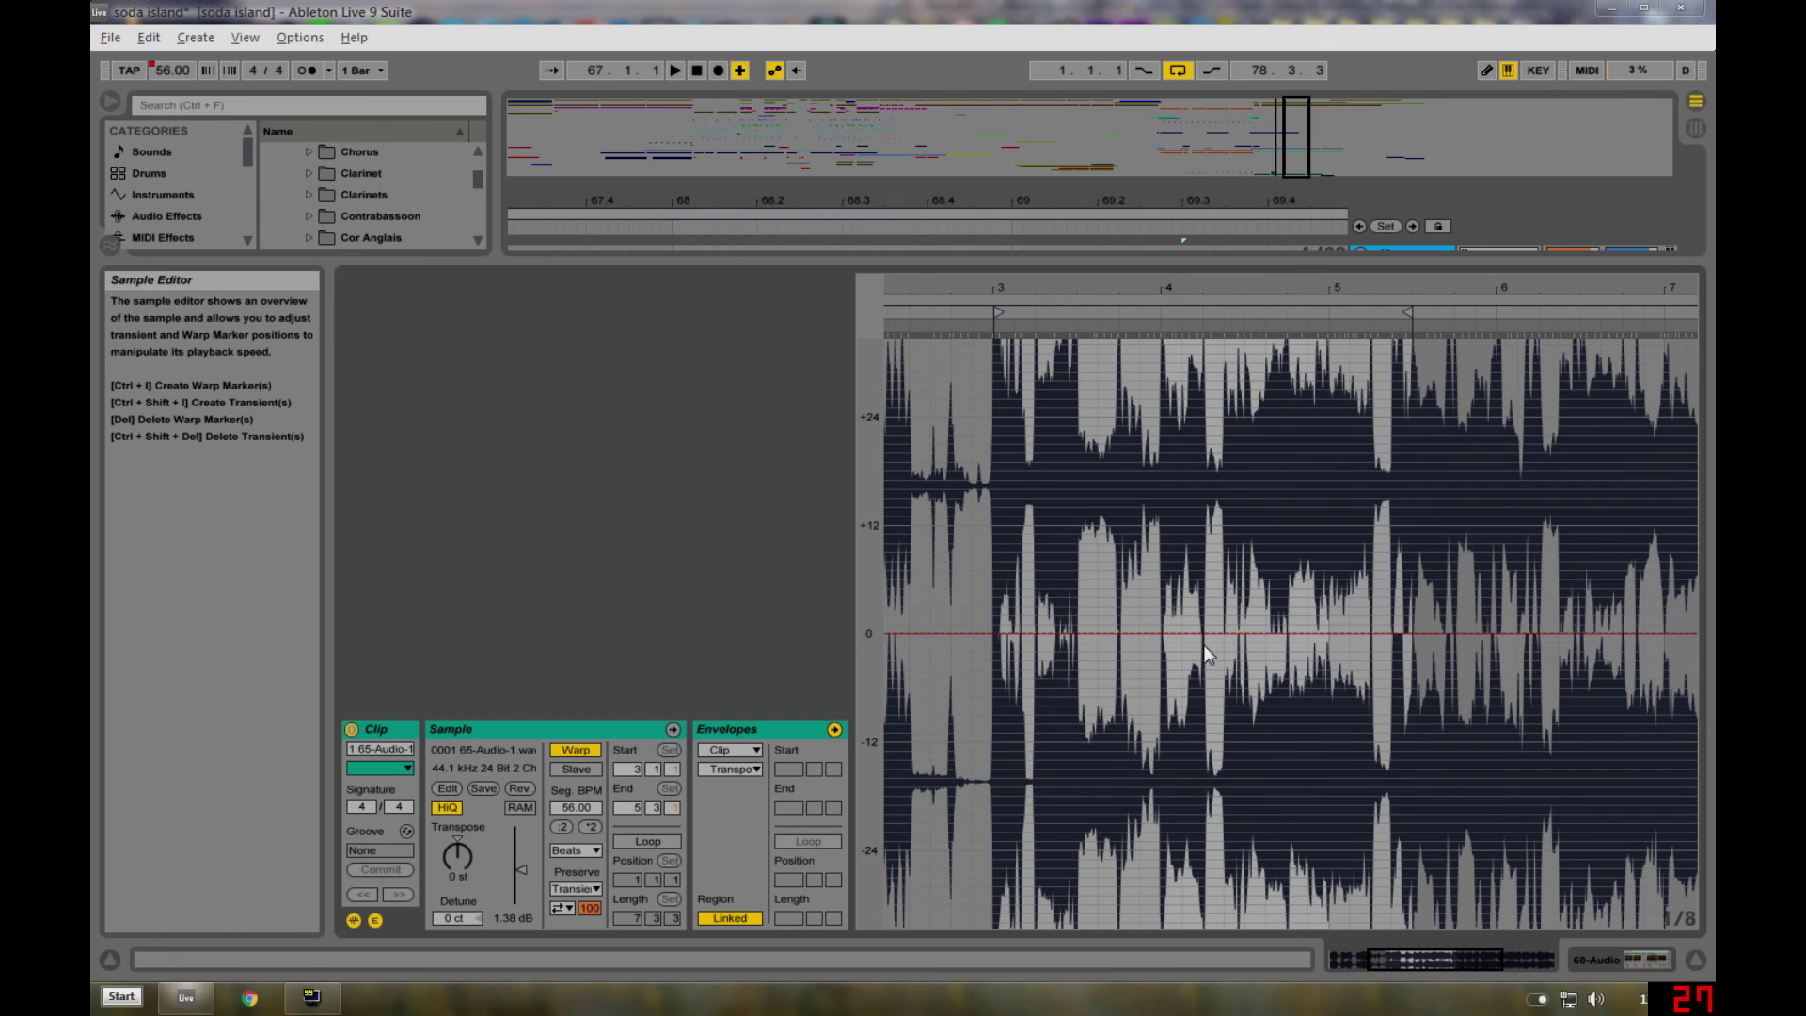
drag(1195, 633, 1004, 597)
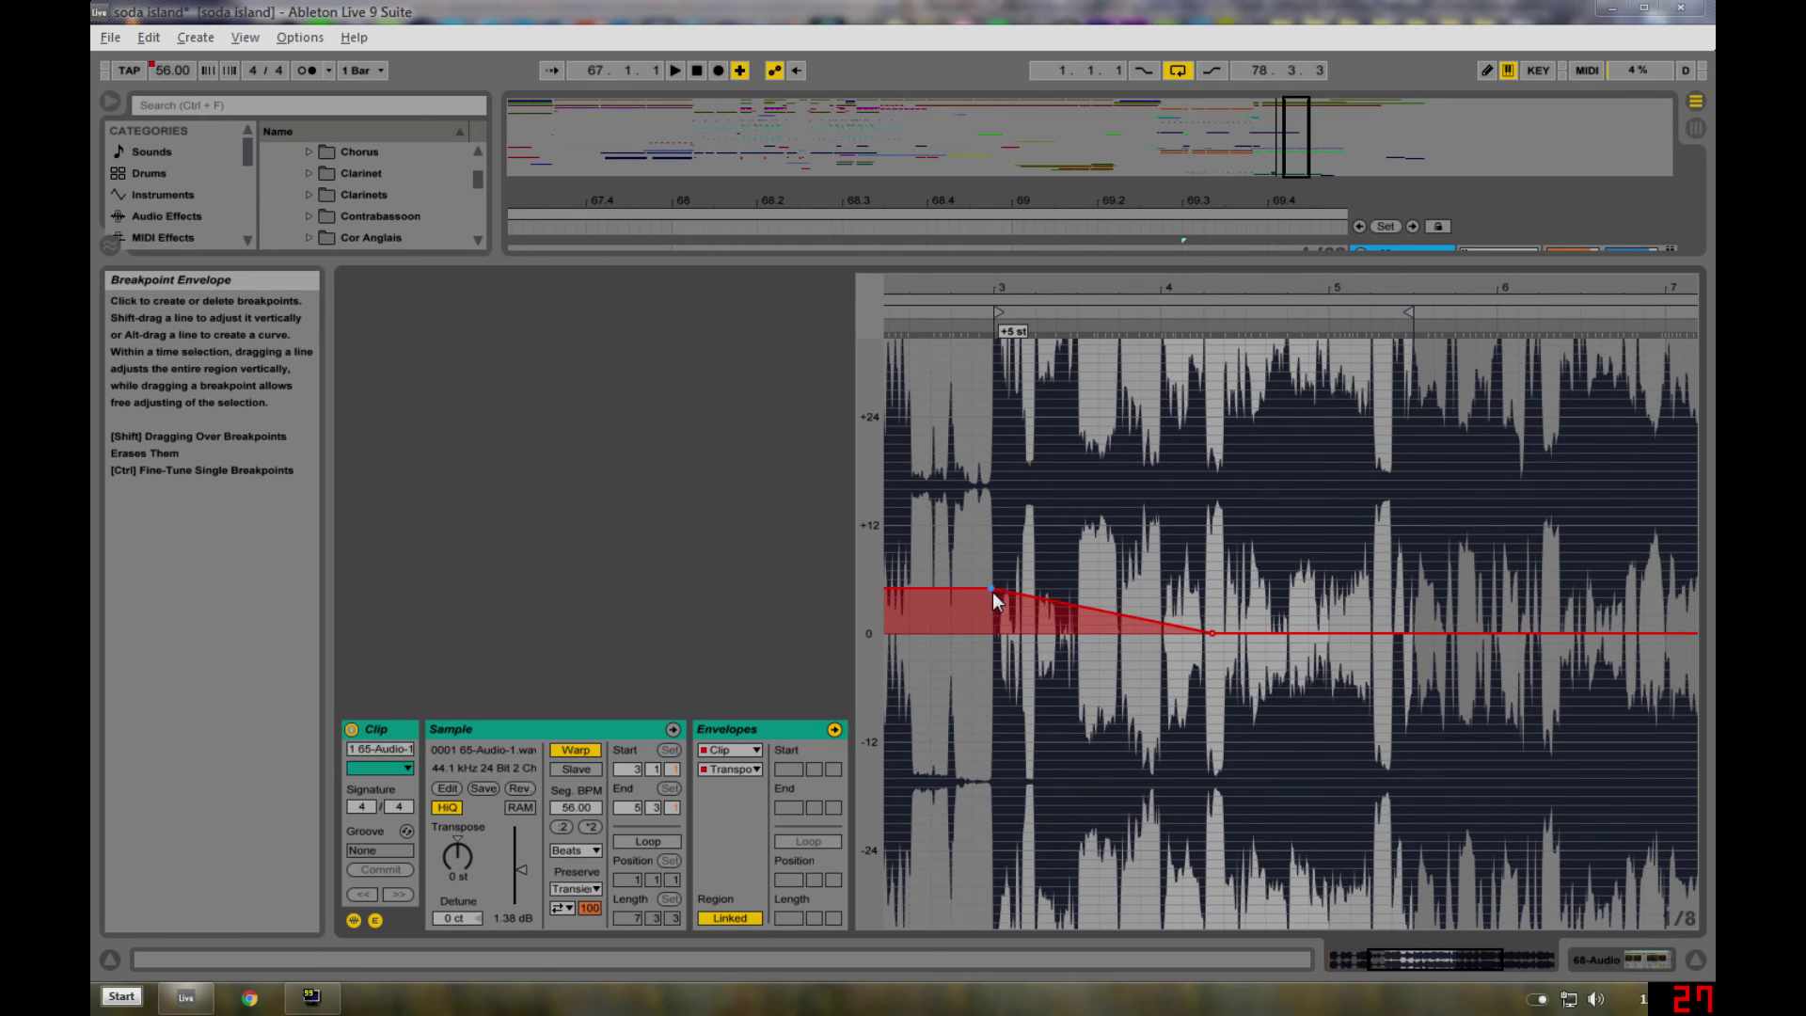
key(ctrl+z)
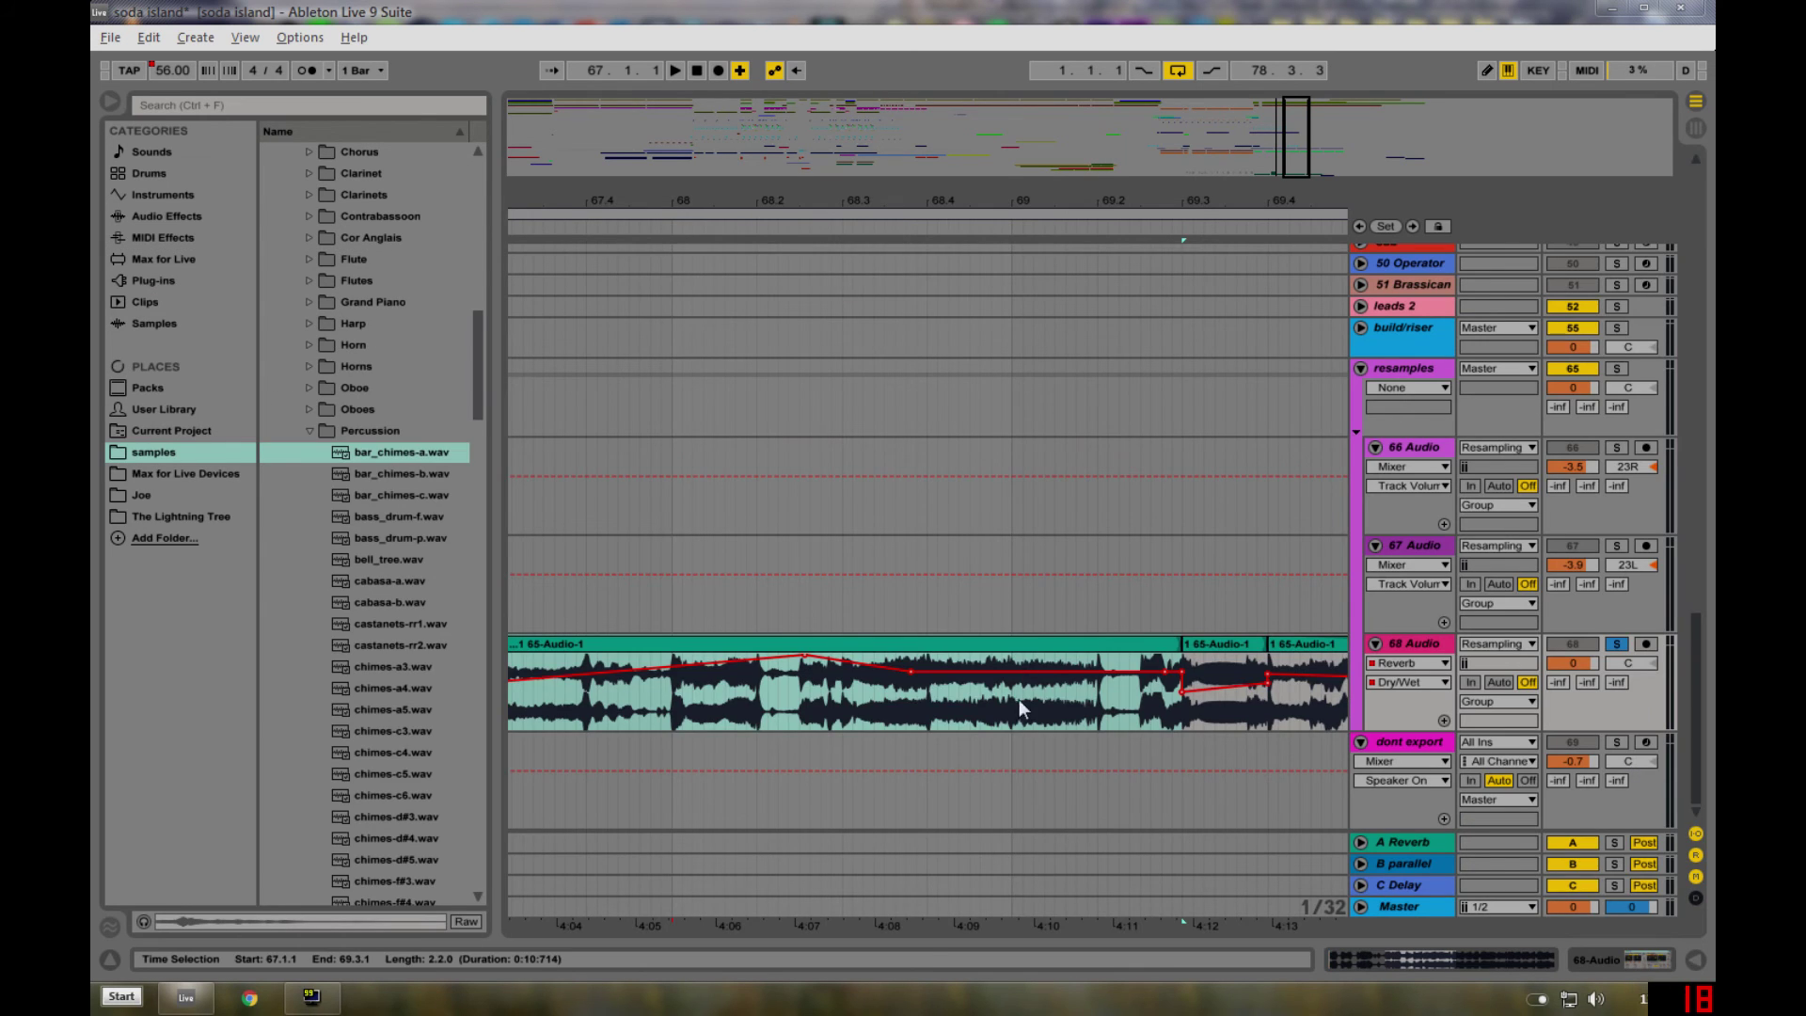
- Audition the soloed 68 Audio track from 69.1.1 and again from 70.1.4, stopping playback after each pass
click(1012, 717)
key(space)
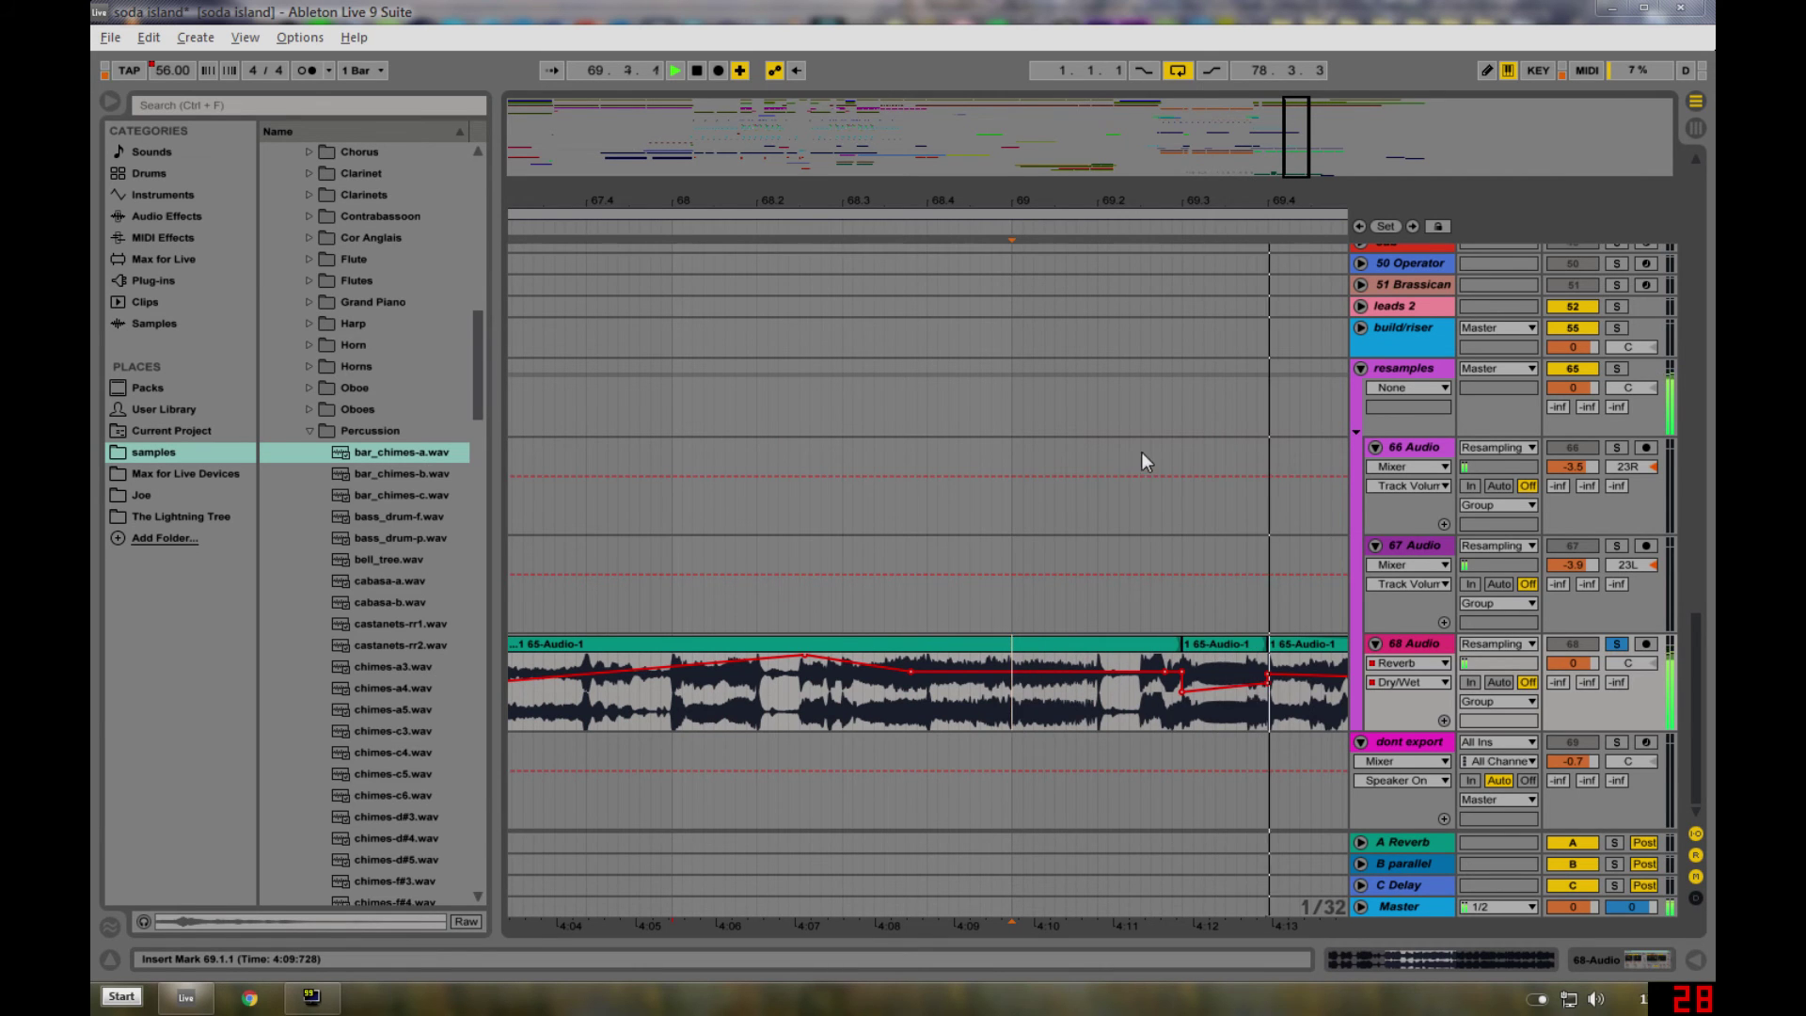
key(minus)
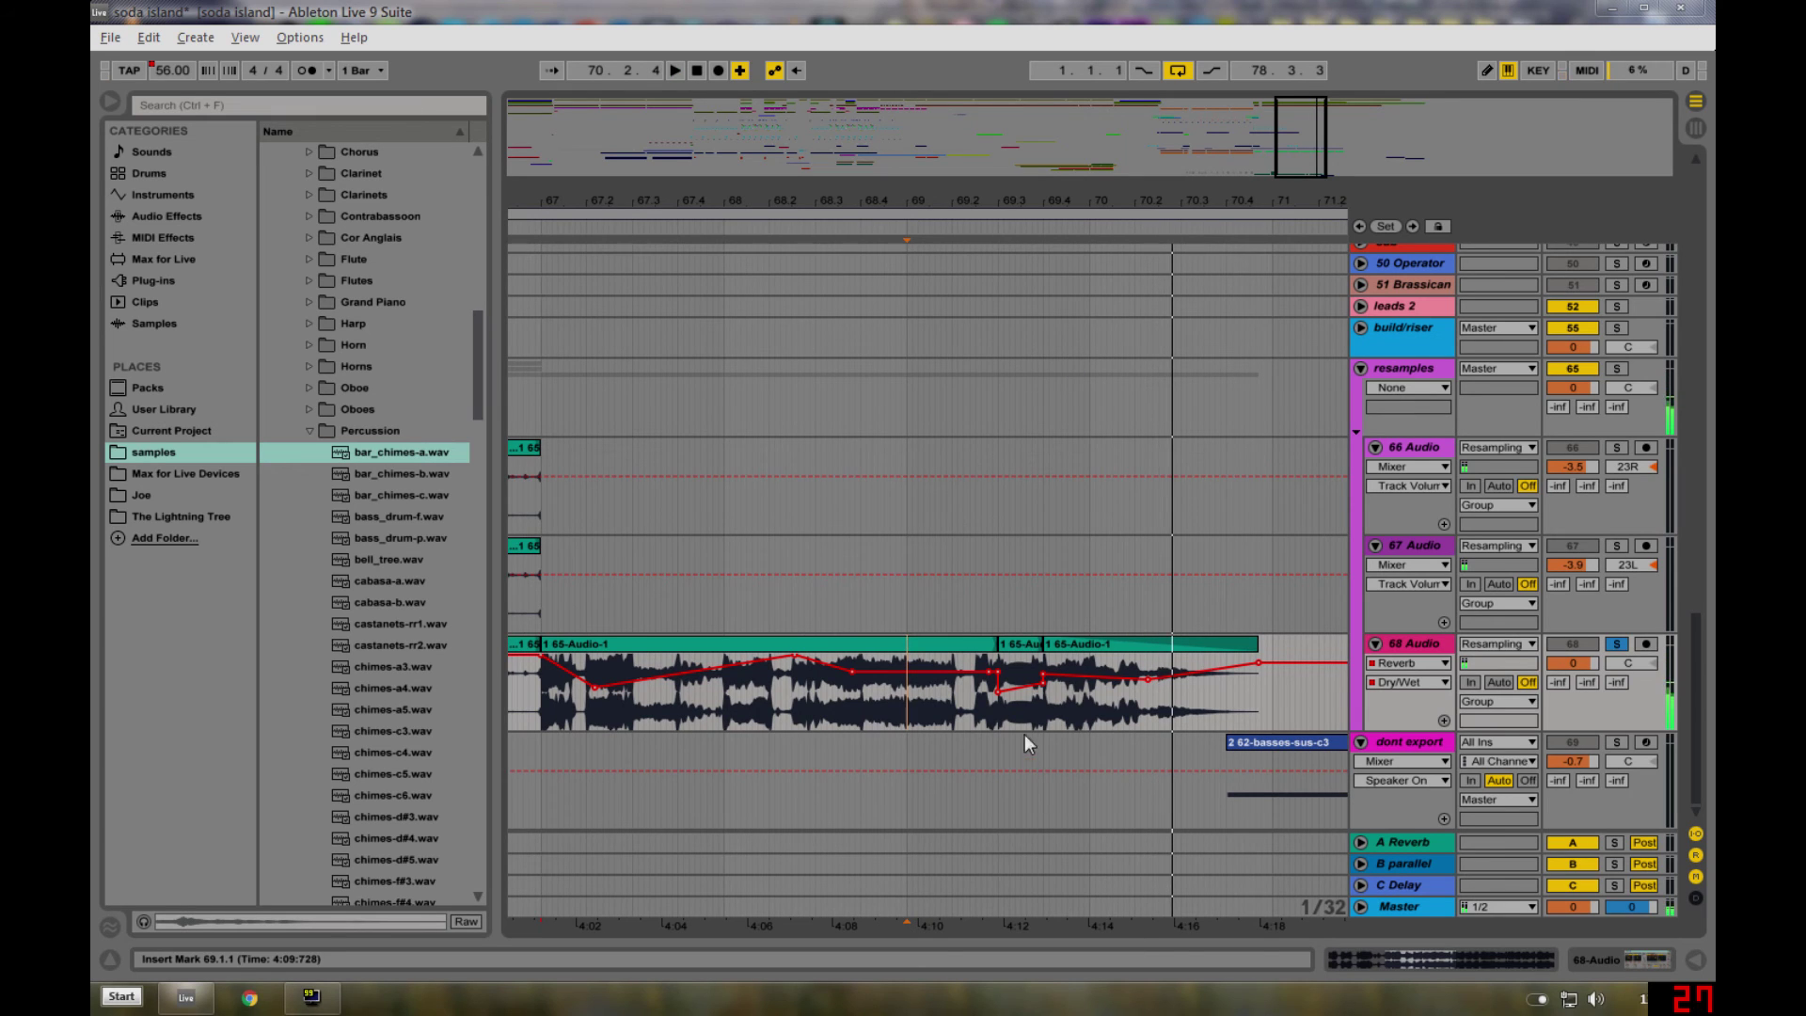
click(1125, 717)
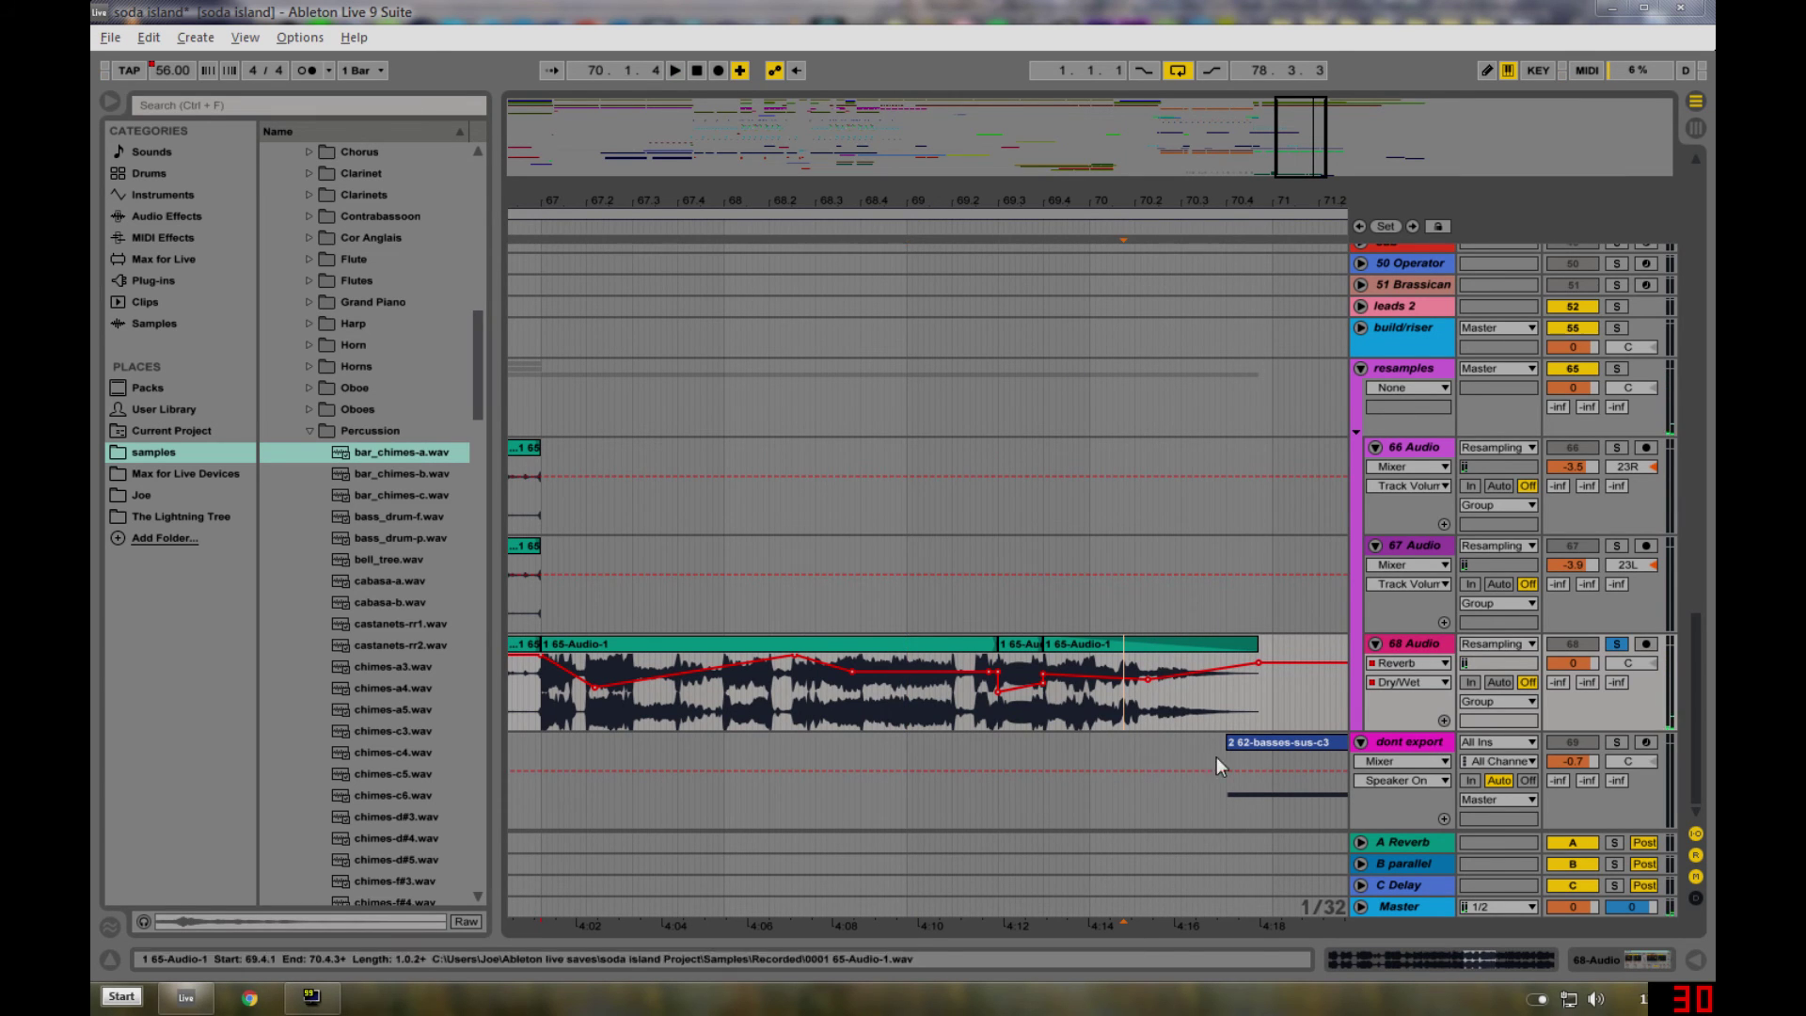
key(space)
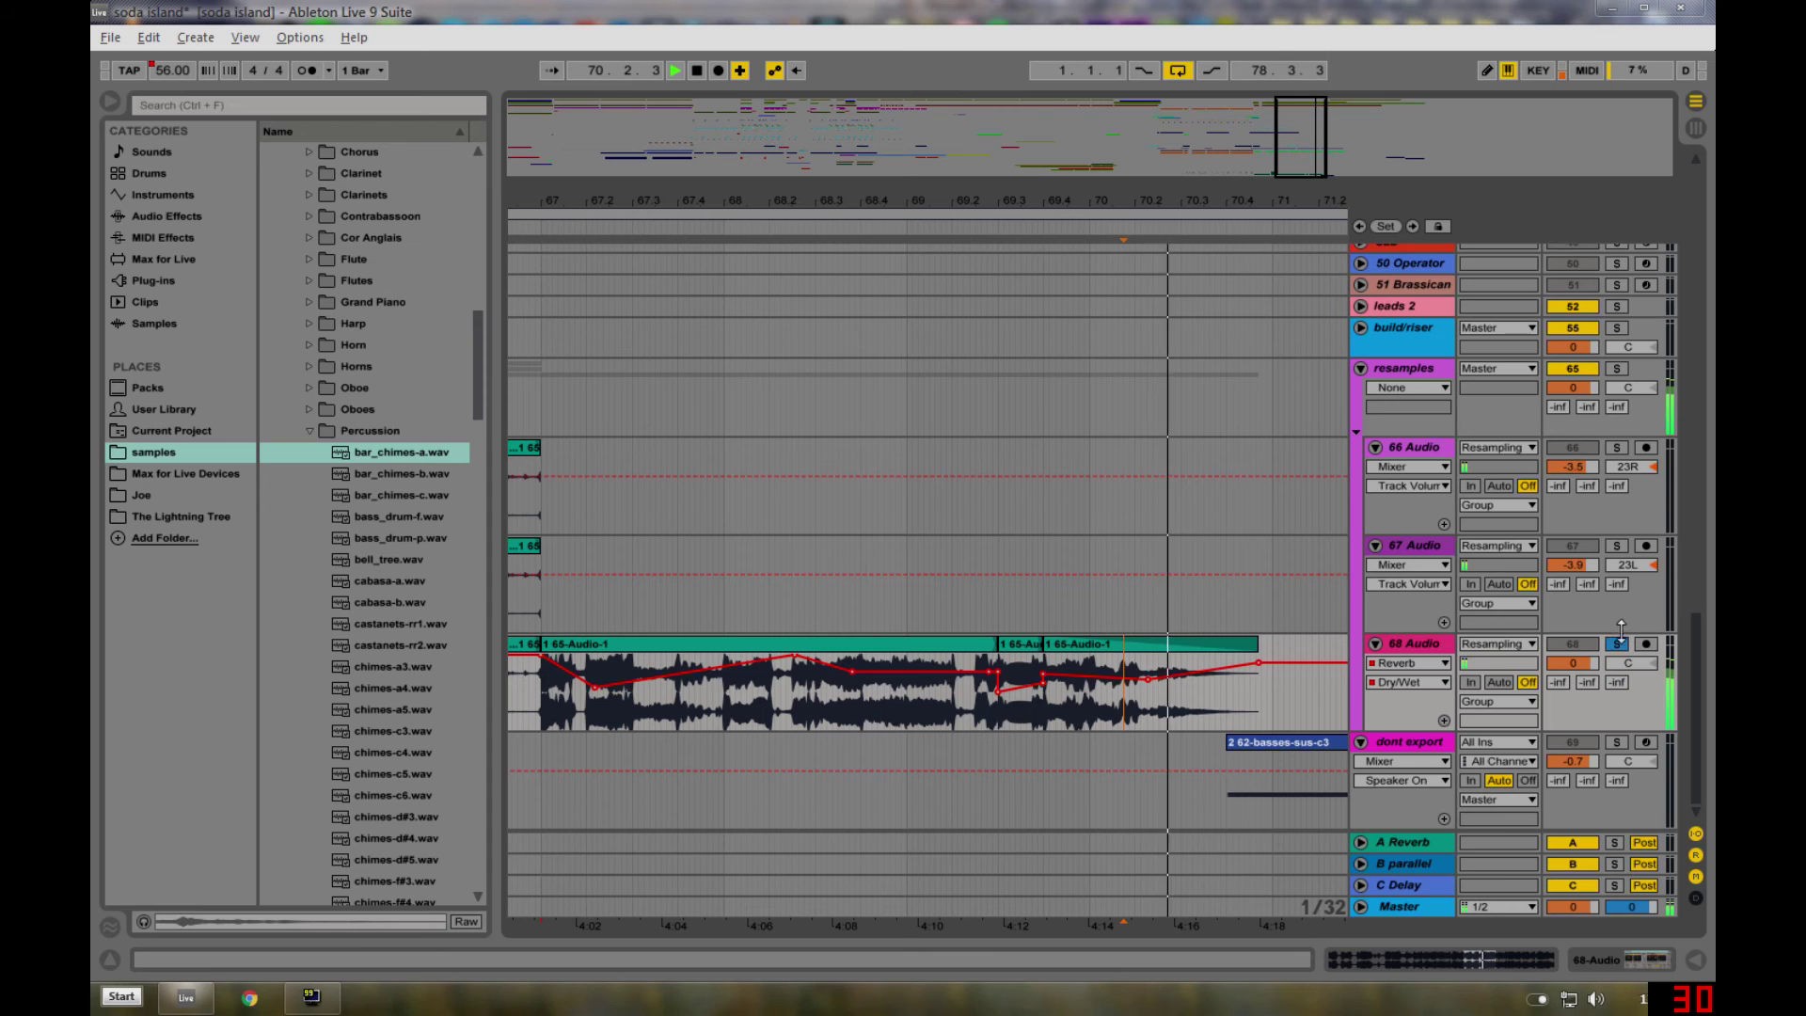
click(1616, 644)
key(space)
drag(976, 202, 827, 331)
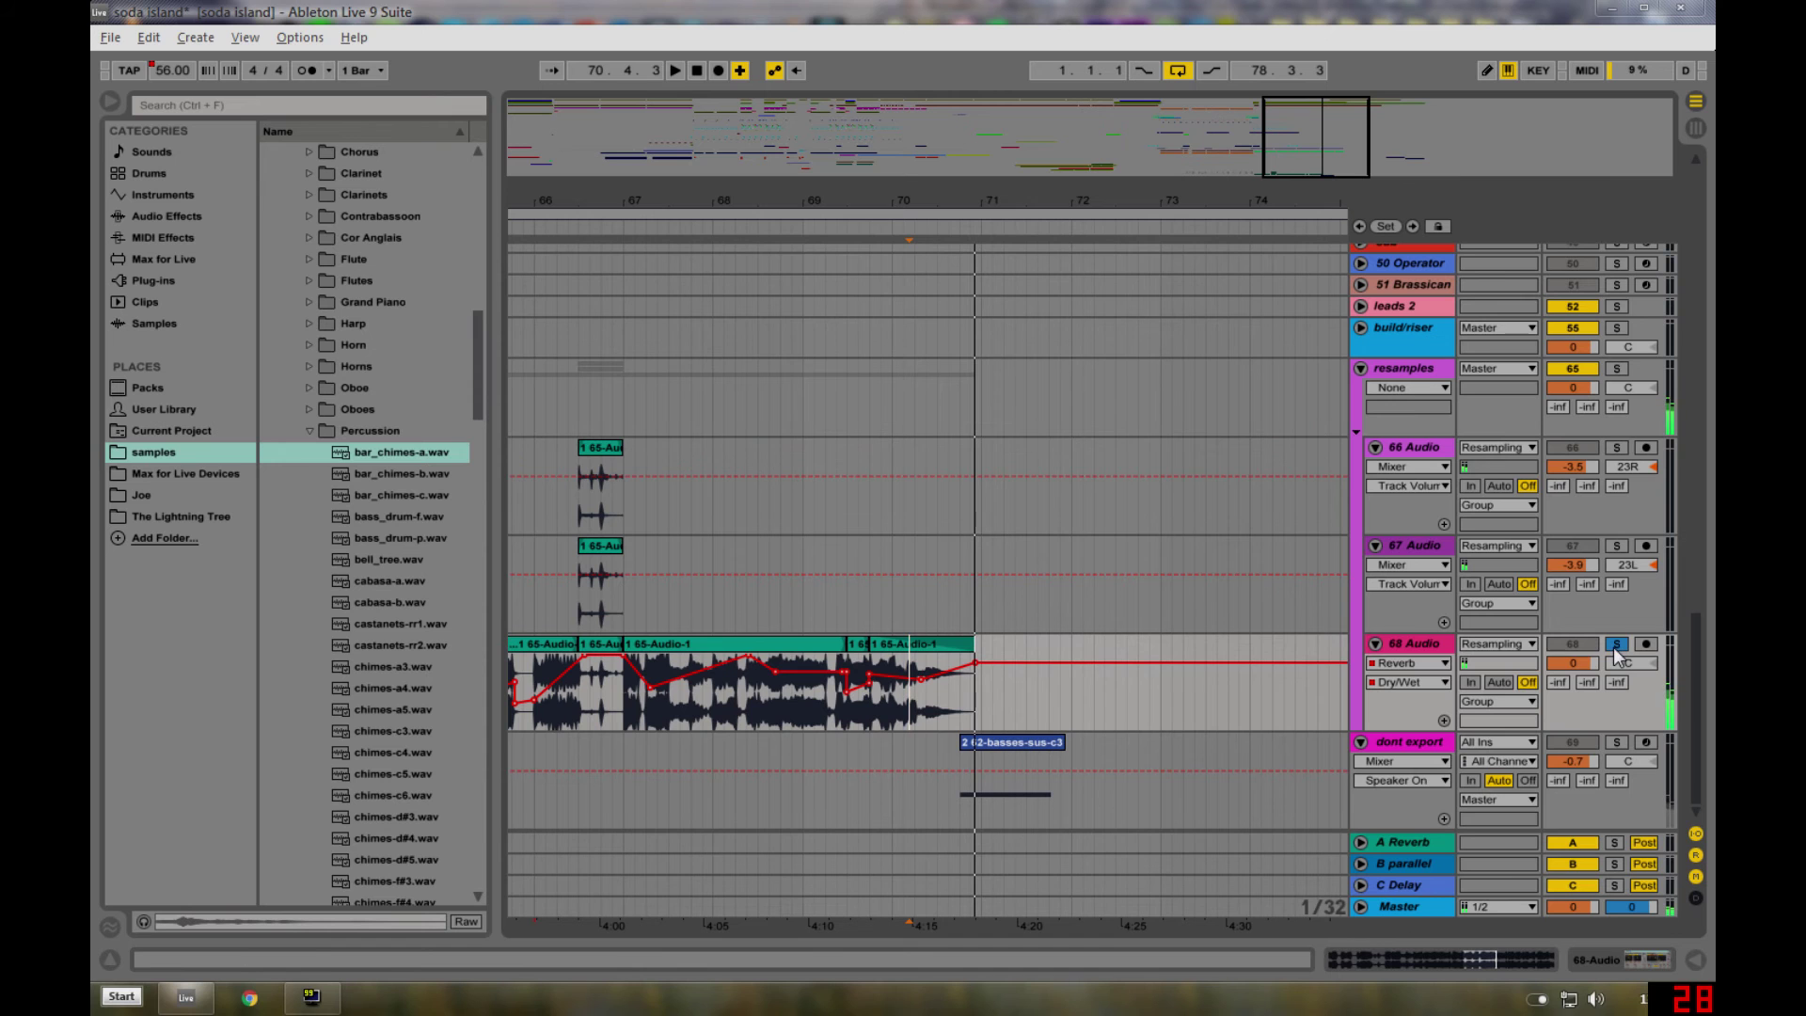
- Select the Wurli track's clip starting at 70.4.1, and place the insert mark at 70.4.3 on the amb 1 track
scroll(939, 732, up, 15)
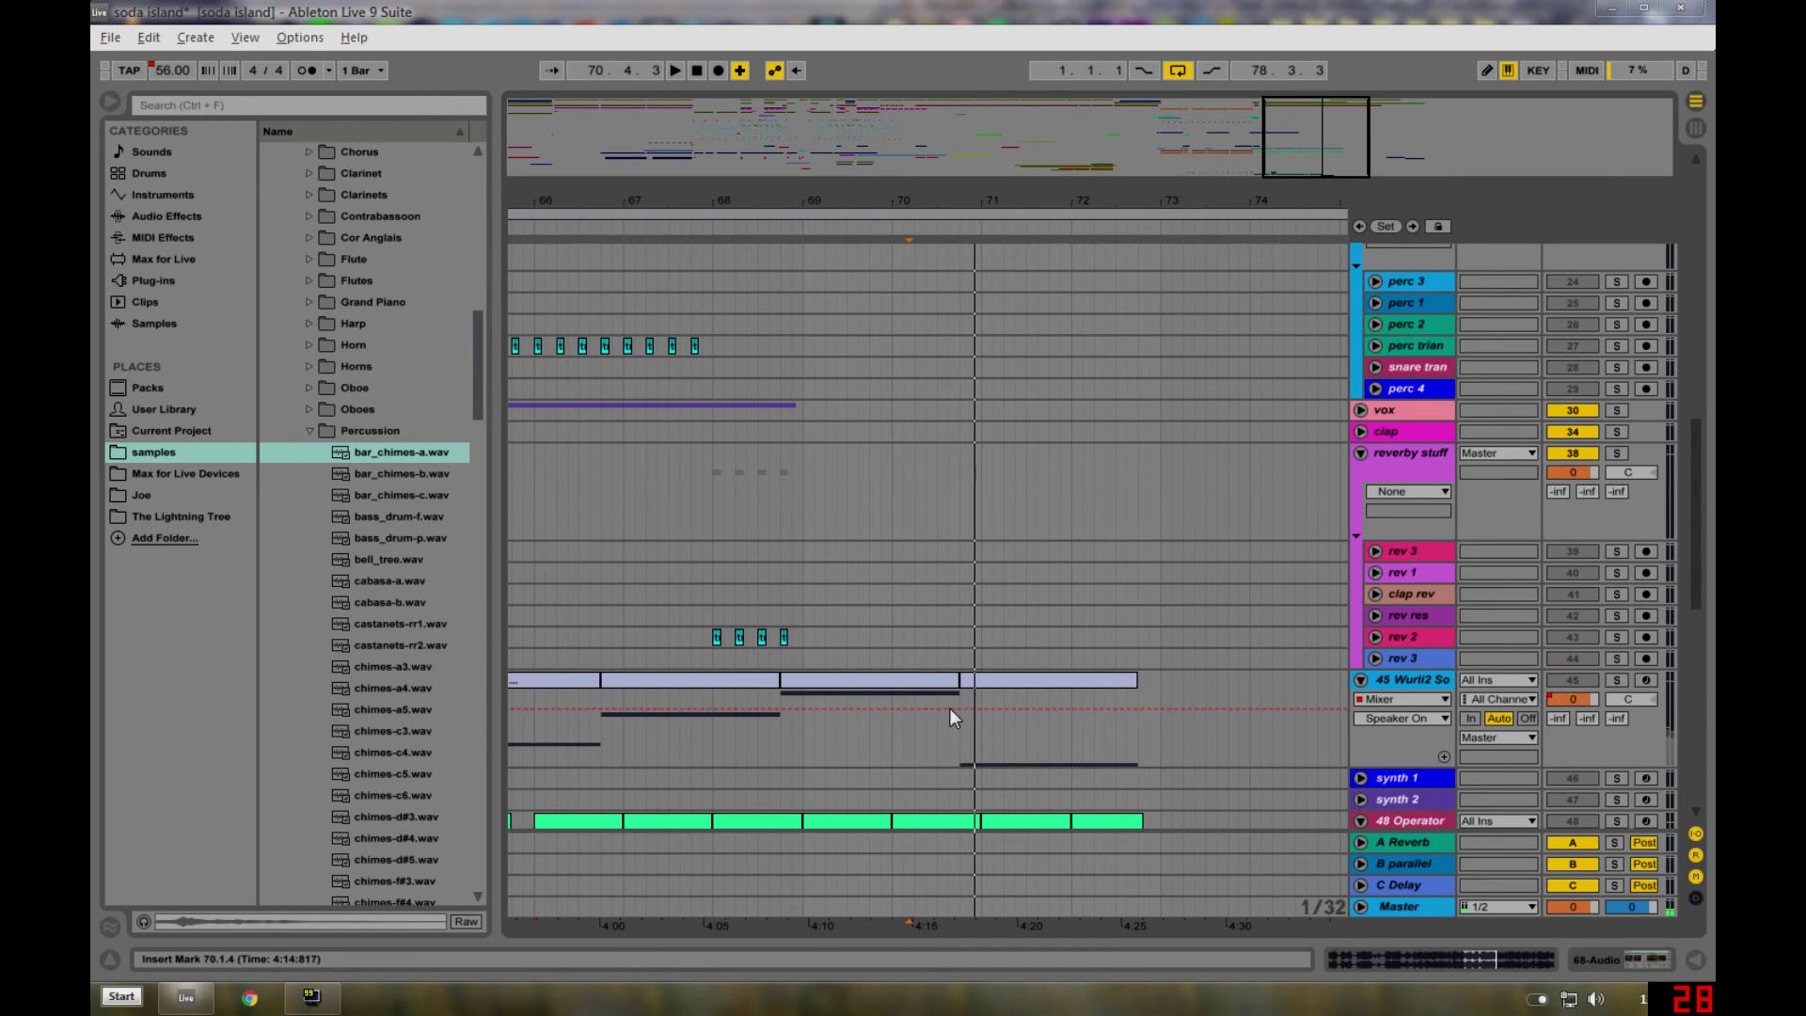
click(979, 681)
scroll(1004, 651, up, 10)
scroll(1035, 649, up, 5)
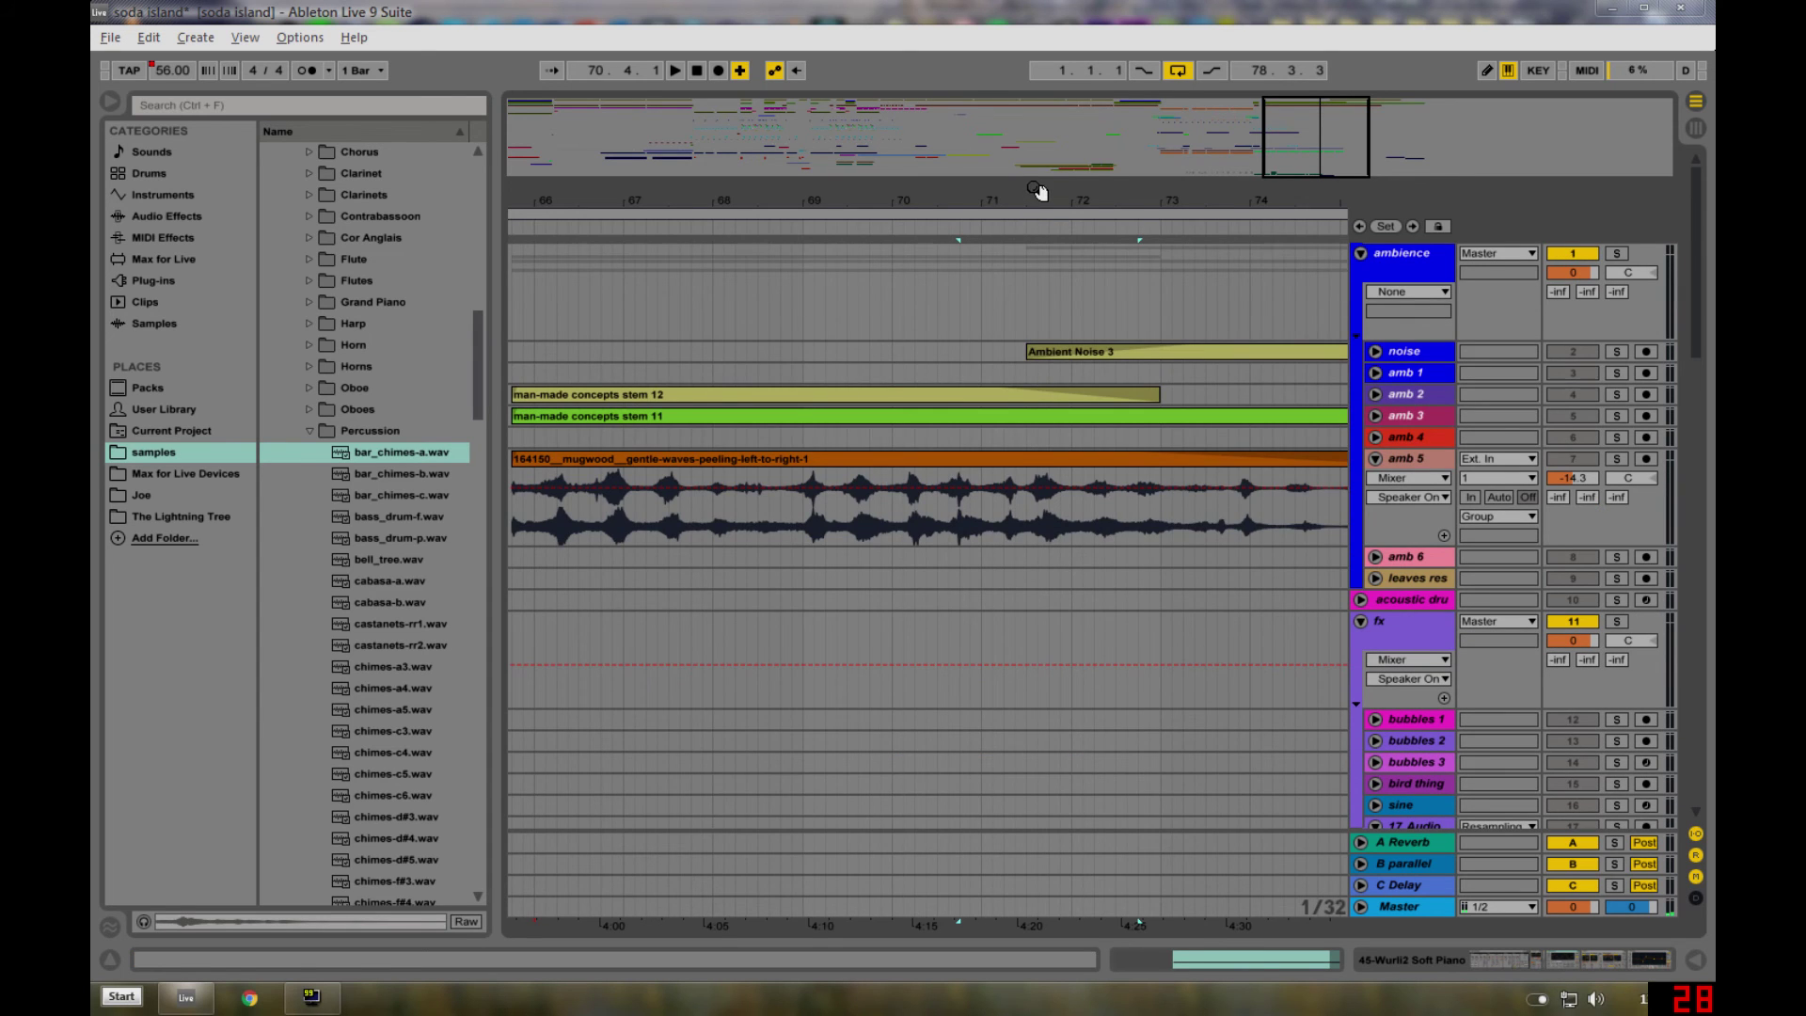
drag(1040, 188, 887, 201)
click(826, 373)
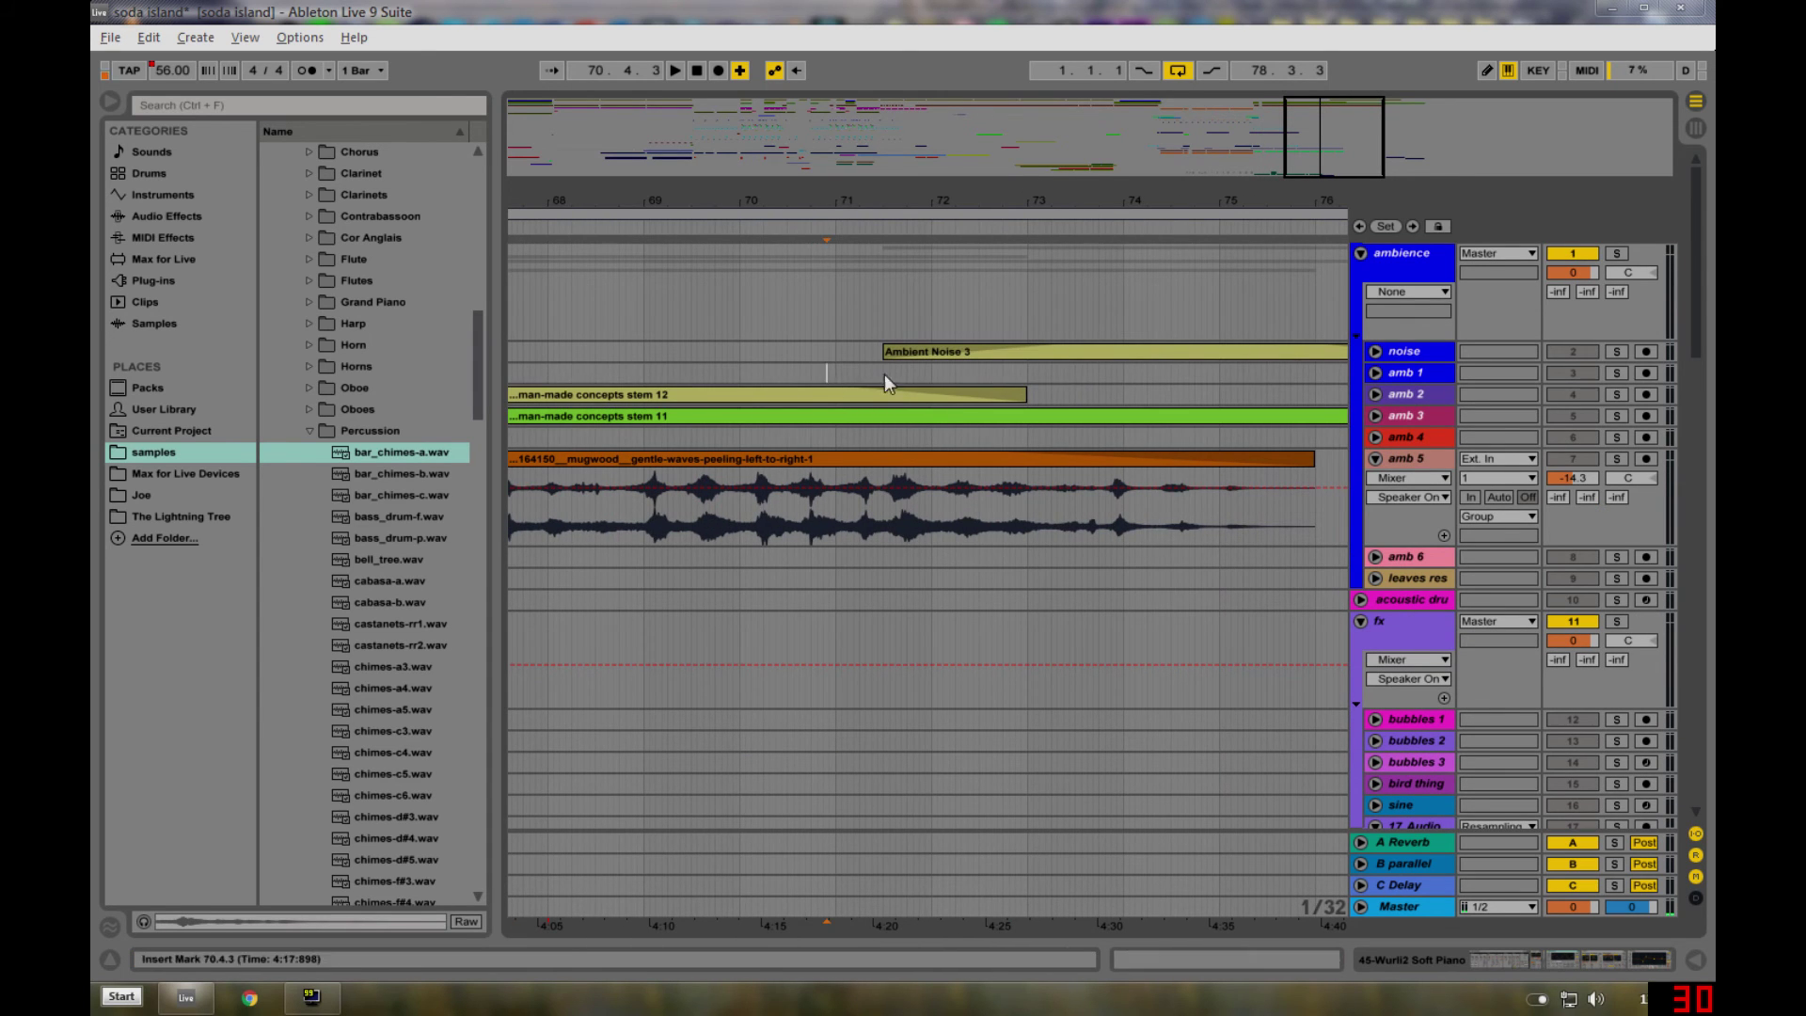
- Return to the full mix and play it from 70.4.3 while looking over the fading ambience clips
click(1617, 438)
key(space)
scroll(1277, 508, down, 3)
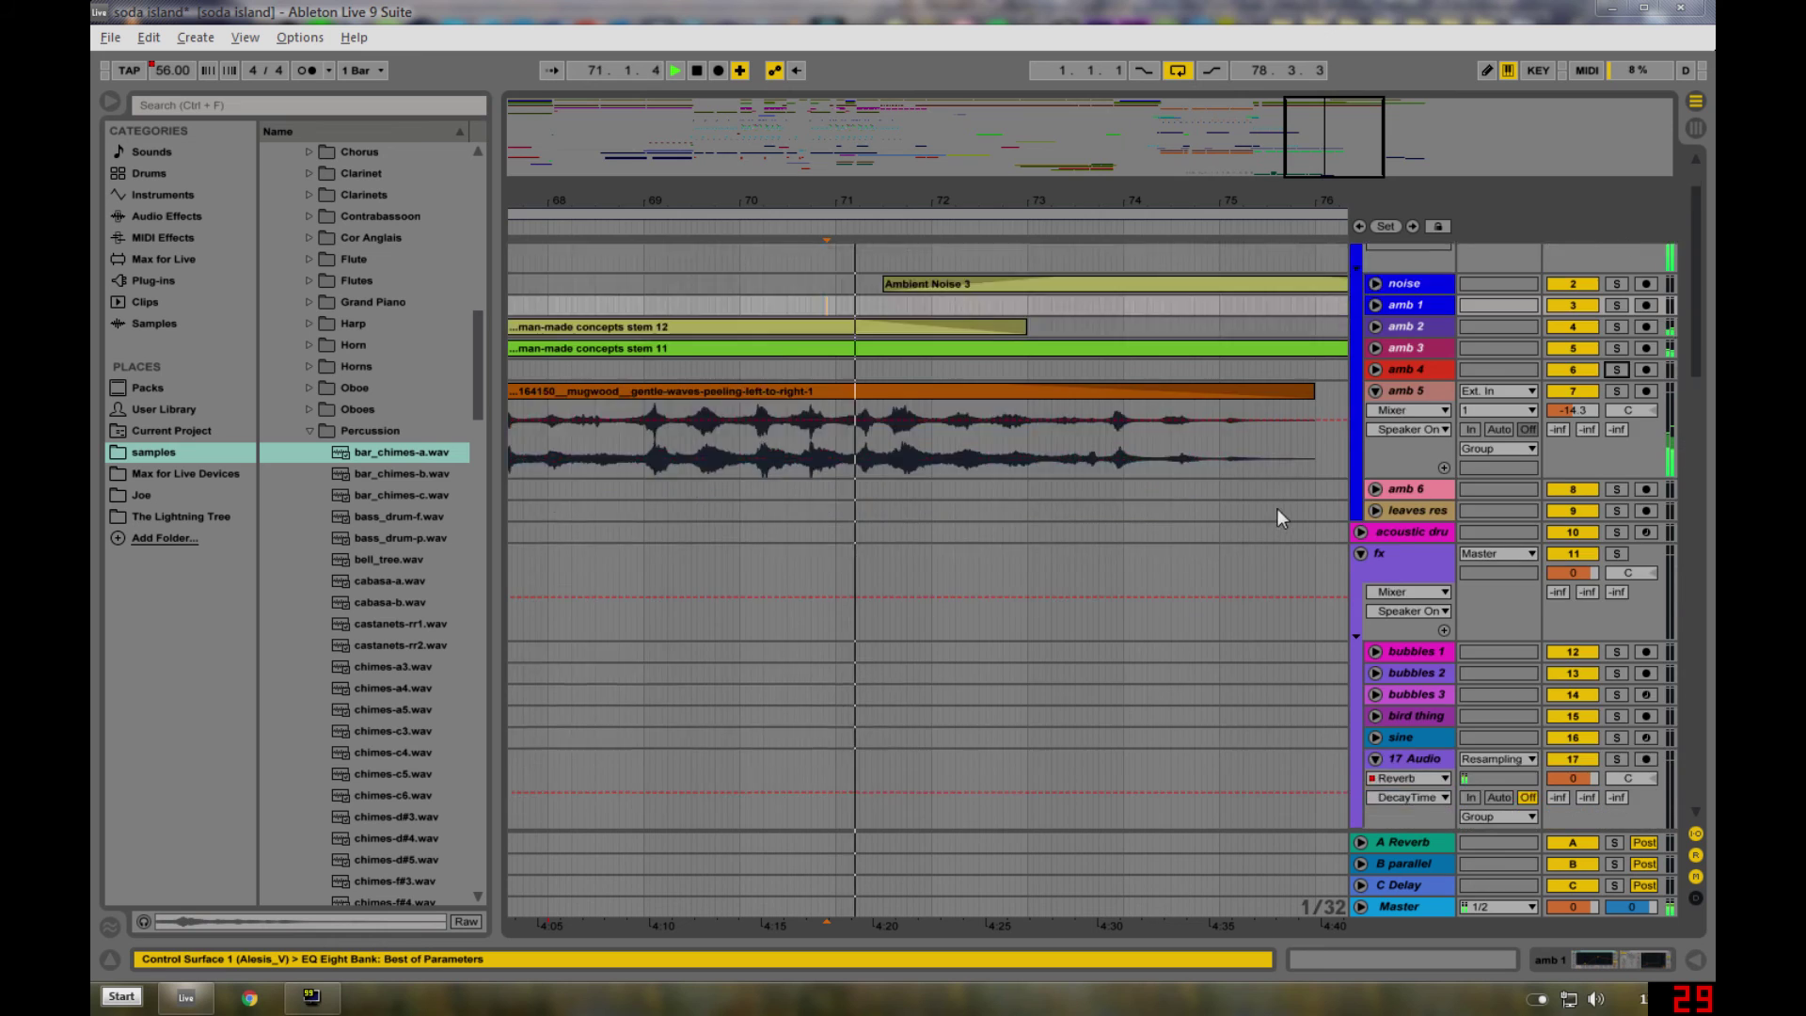
scroll(1238, 526, up, 3)
scroll(1238, 527, down, 3)
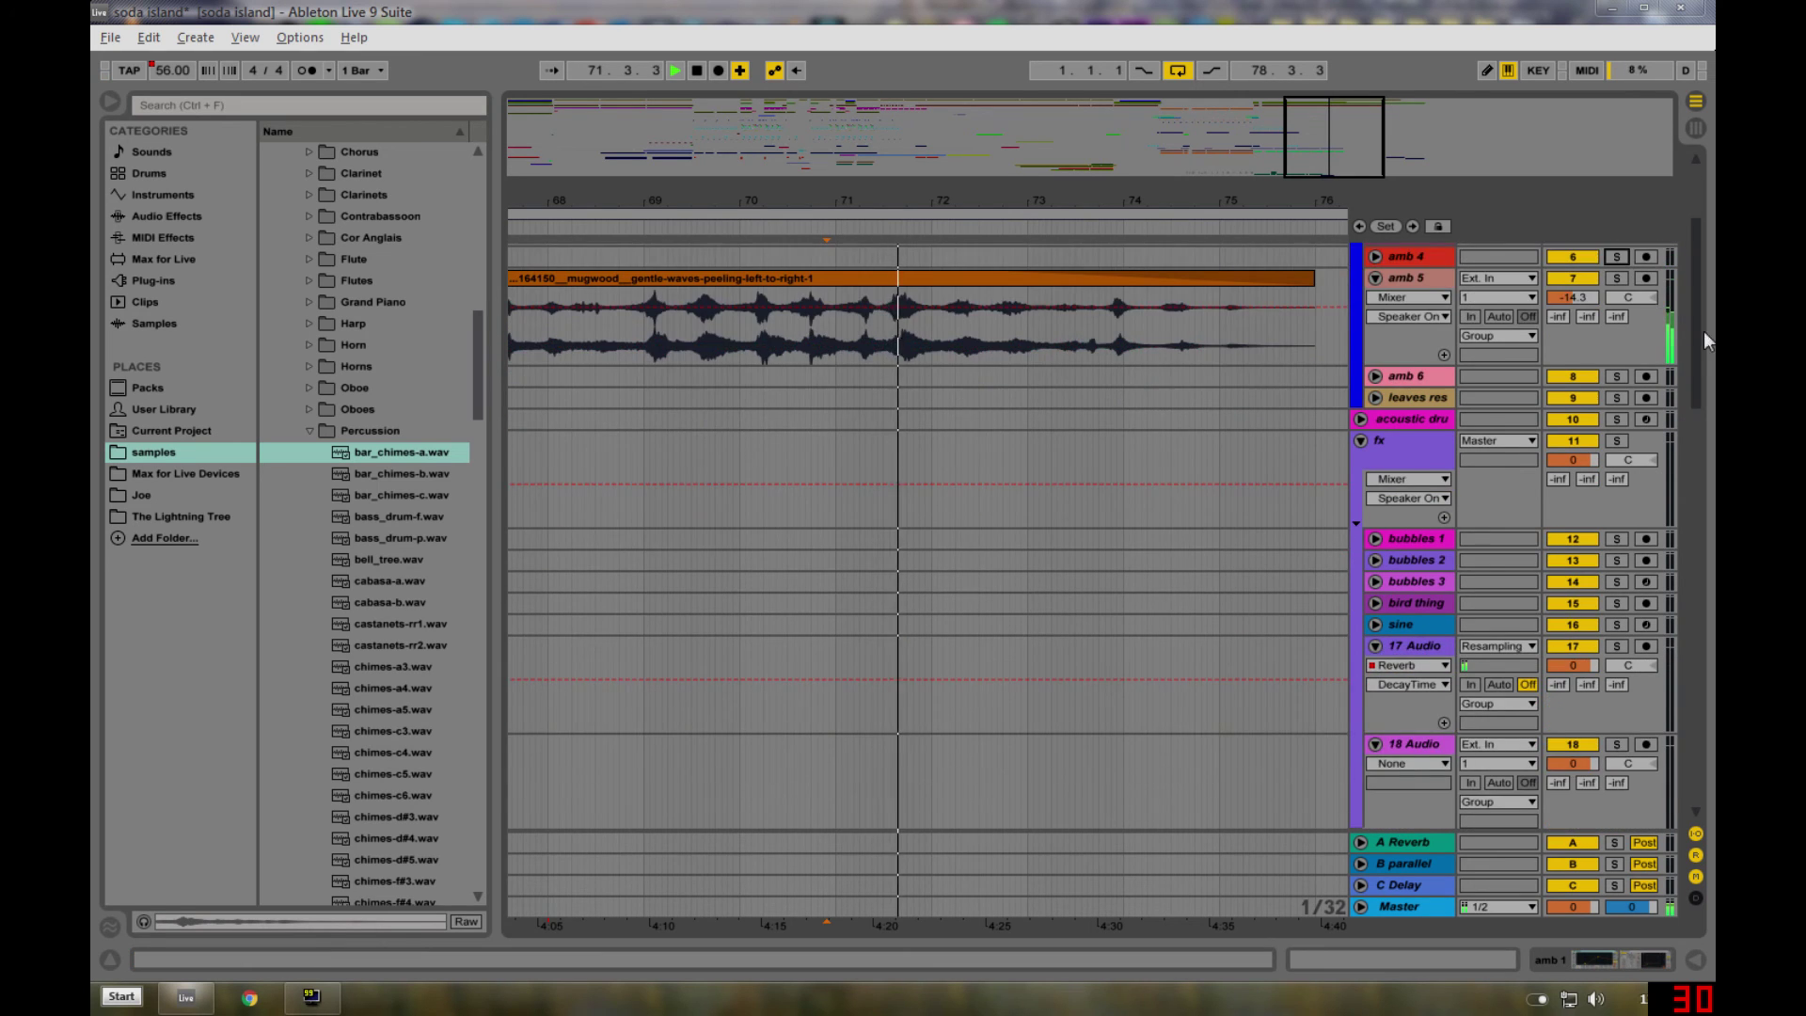
drag(1702, 331, 1700, 212)
click(1204, 311)
drag(1205, 201, 885, 151)
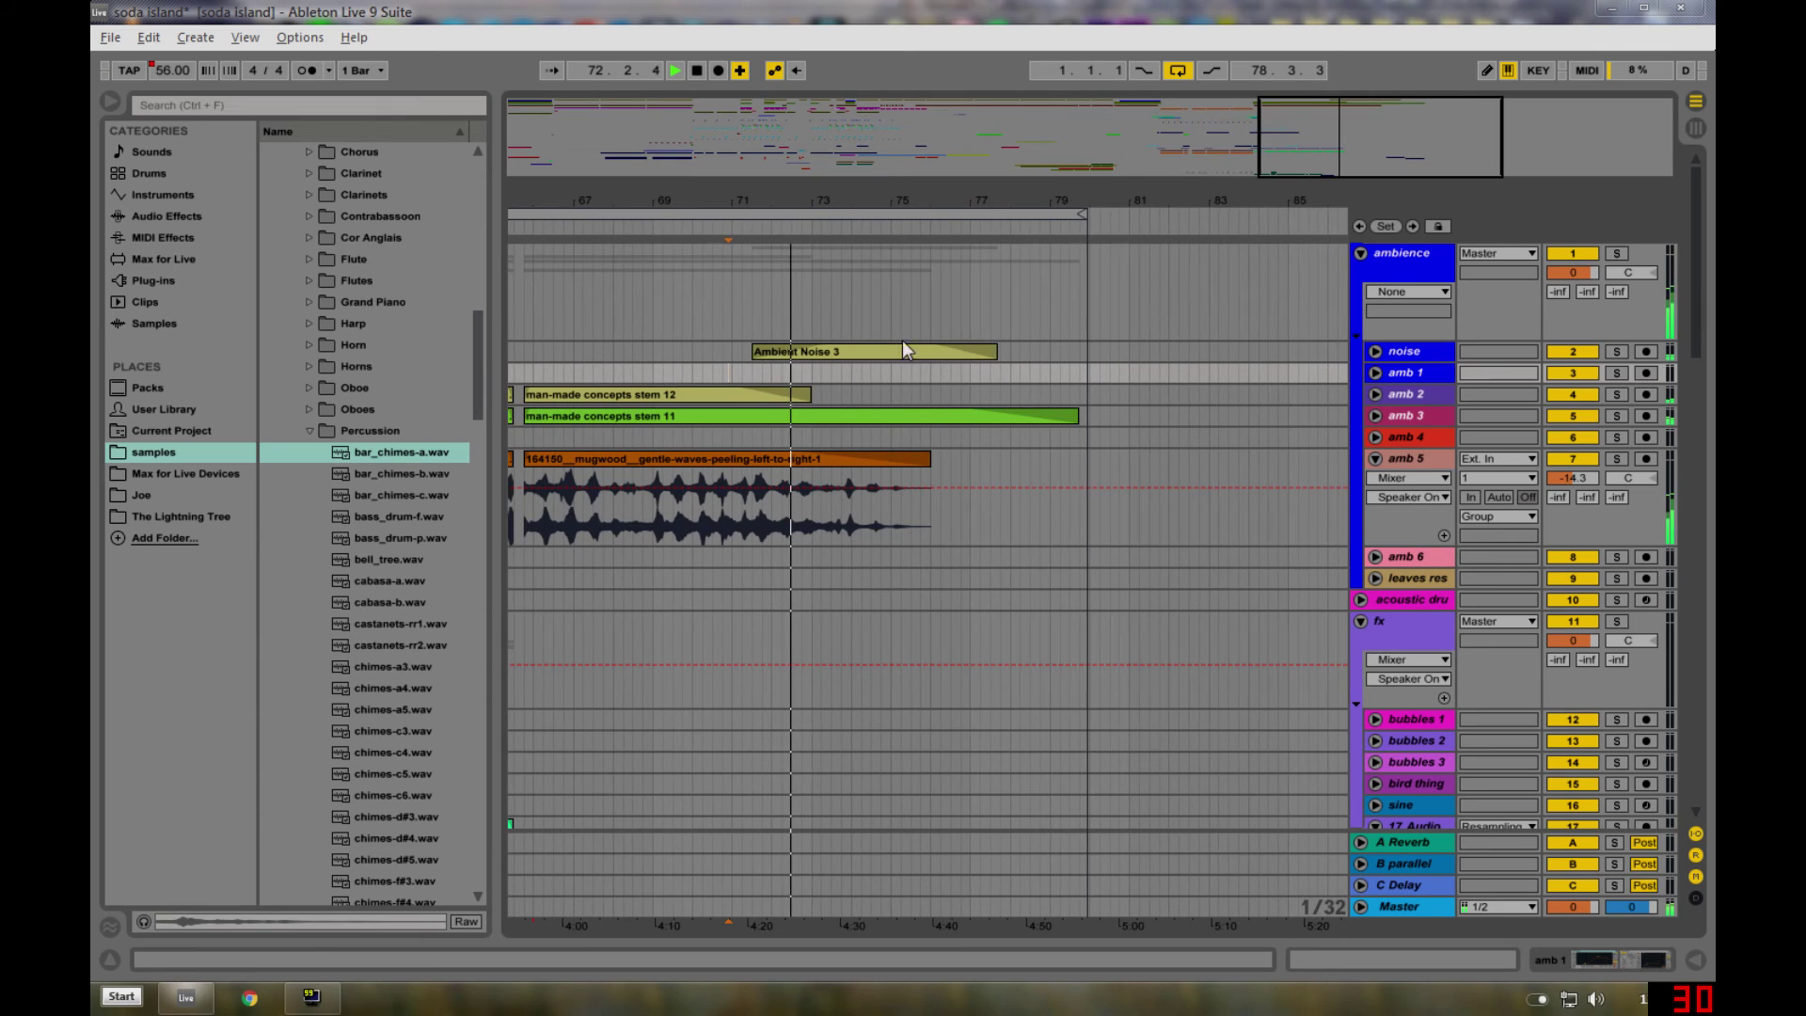
- Place the insert mark at 76.2.1 on the ambience group and play a short stretch of the full mix
click(934, 437)
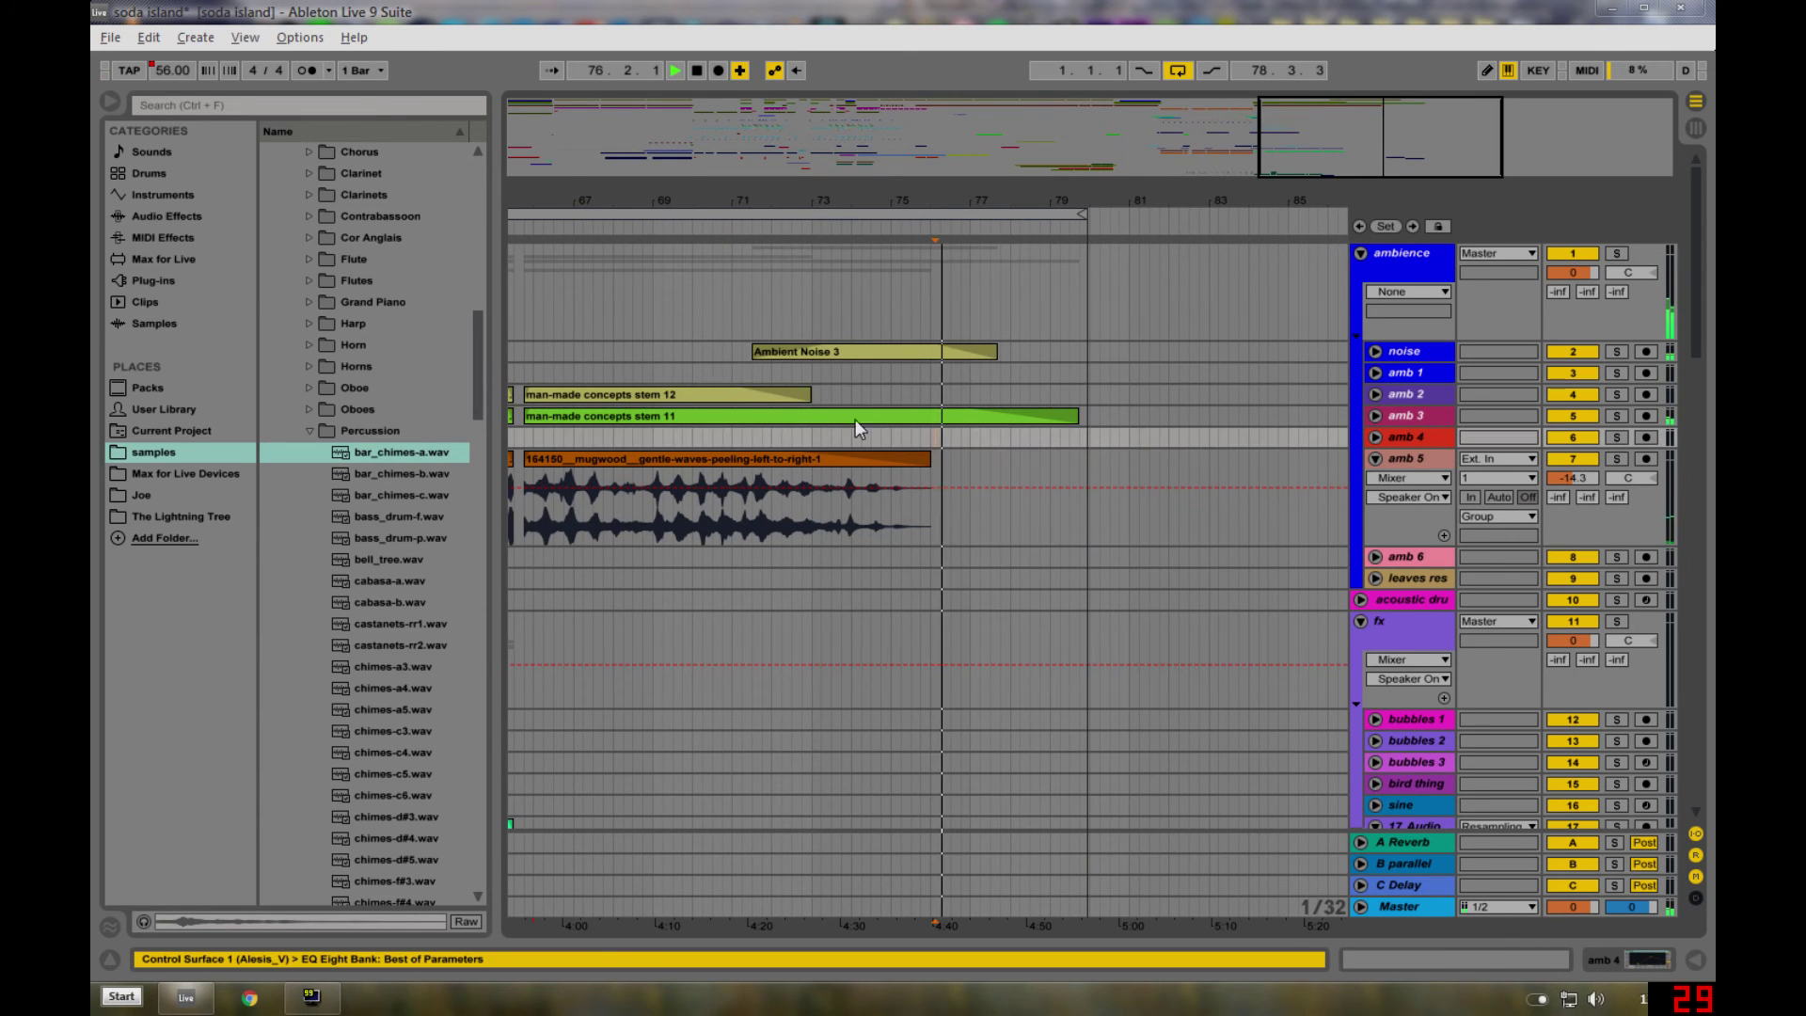
drag(879, 200, 1015, 202)
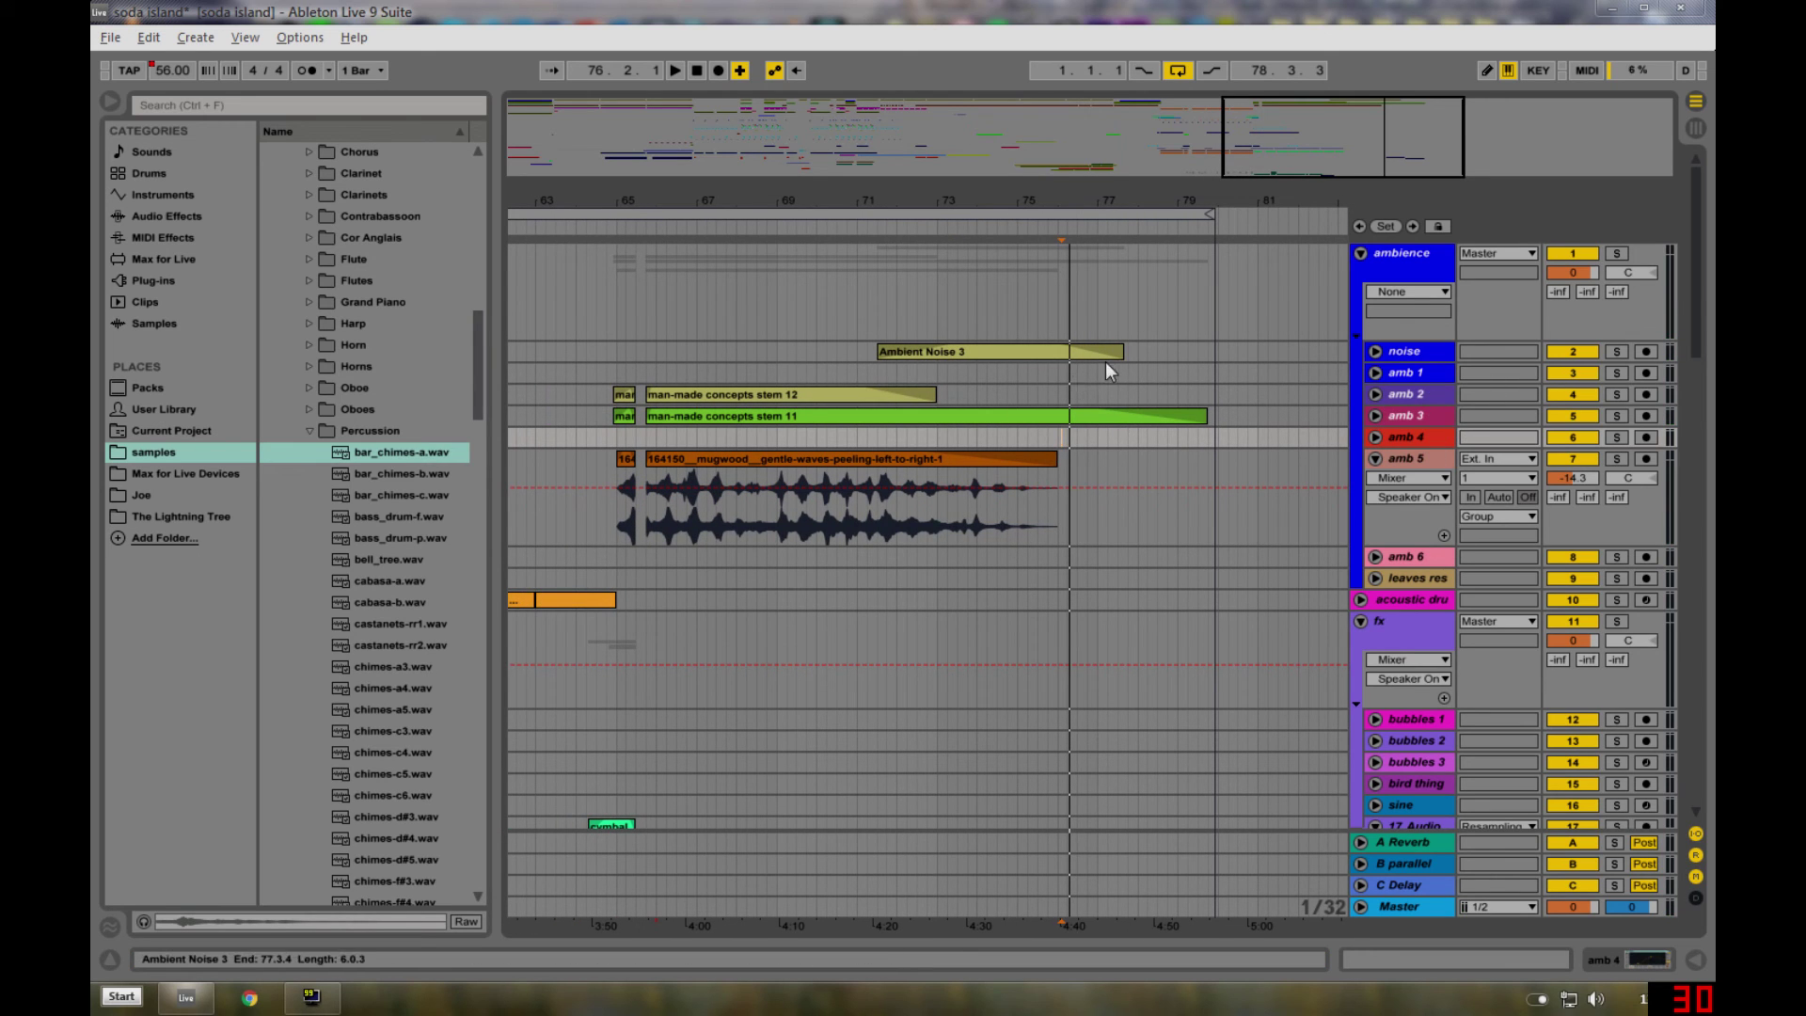
click(1069, 333)
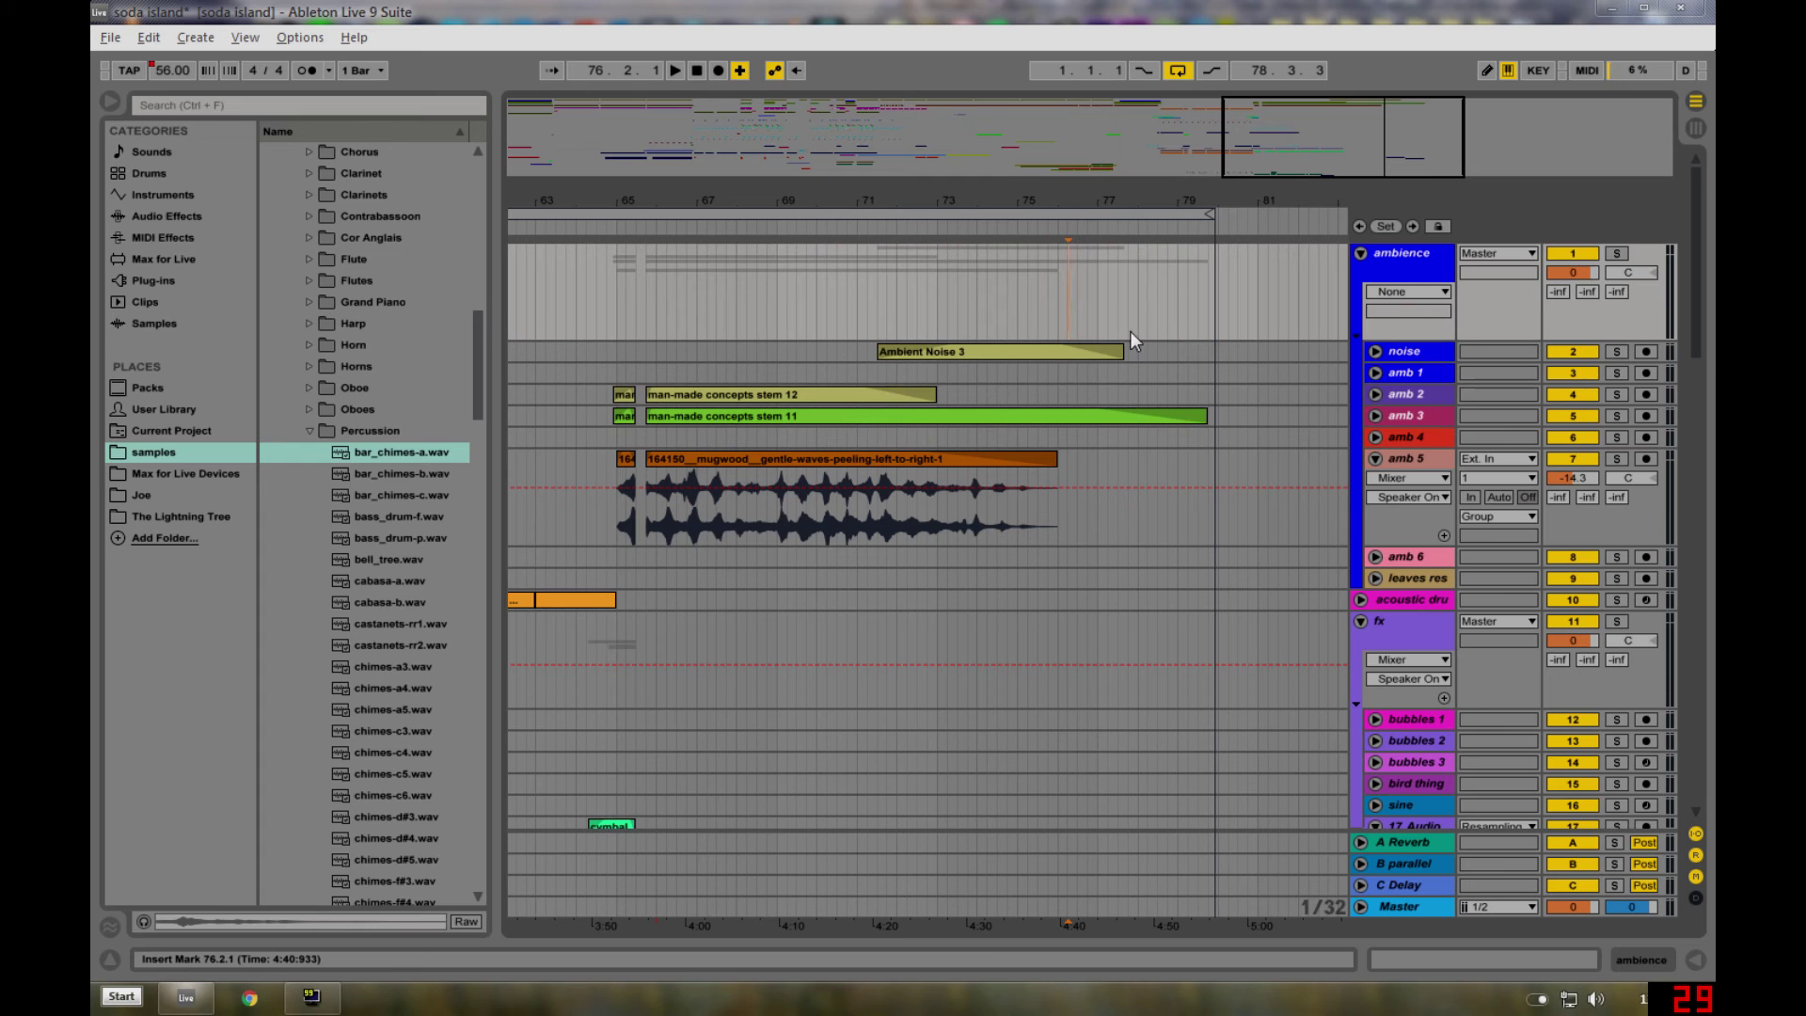
key(space)
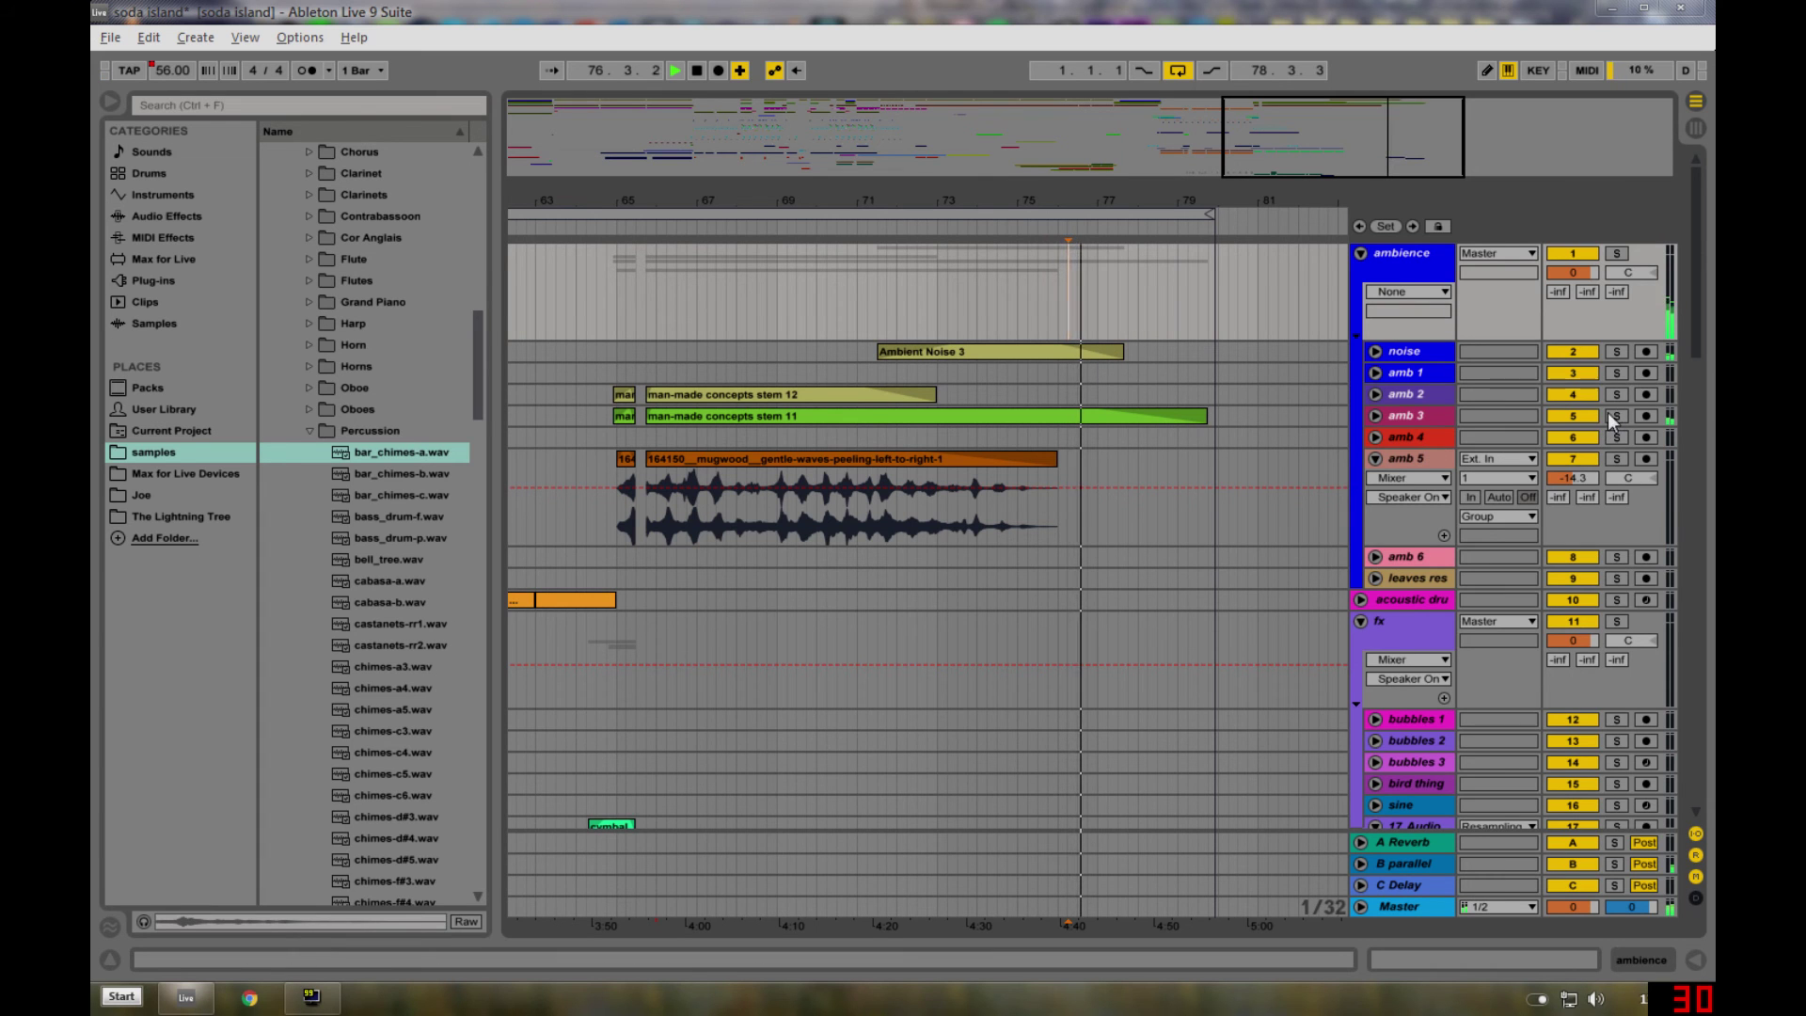
scroll(1645, 358, down, 3)
key(space)
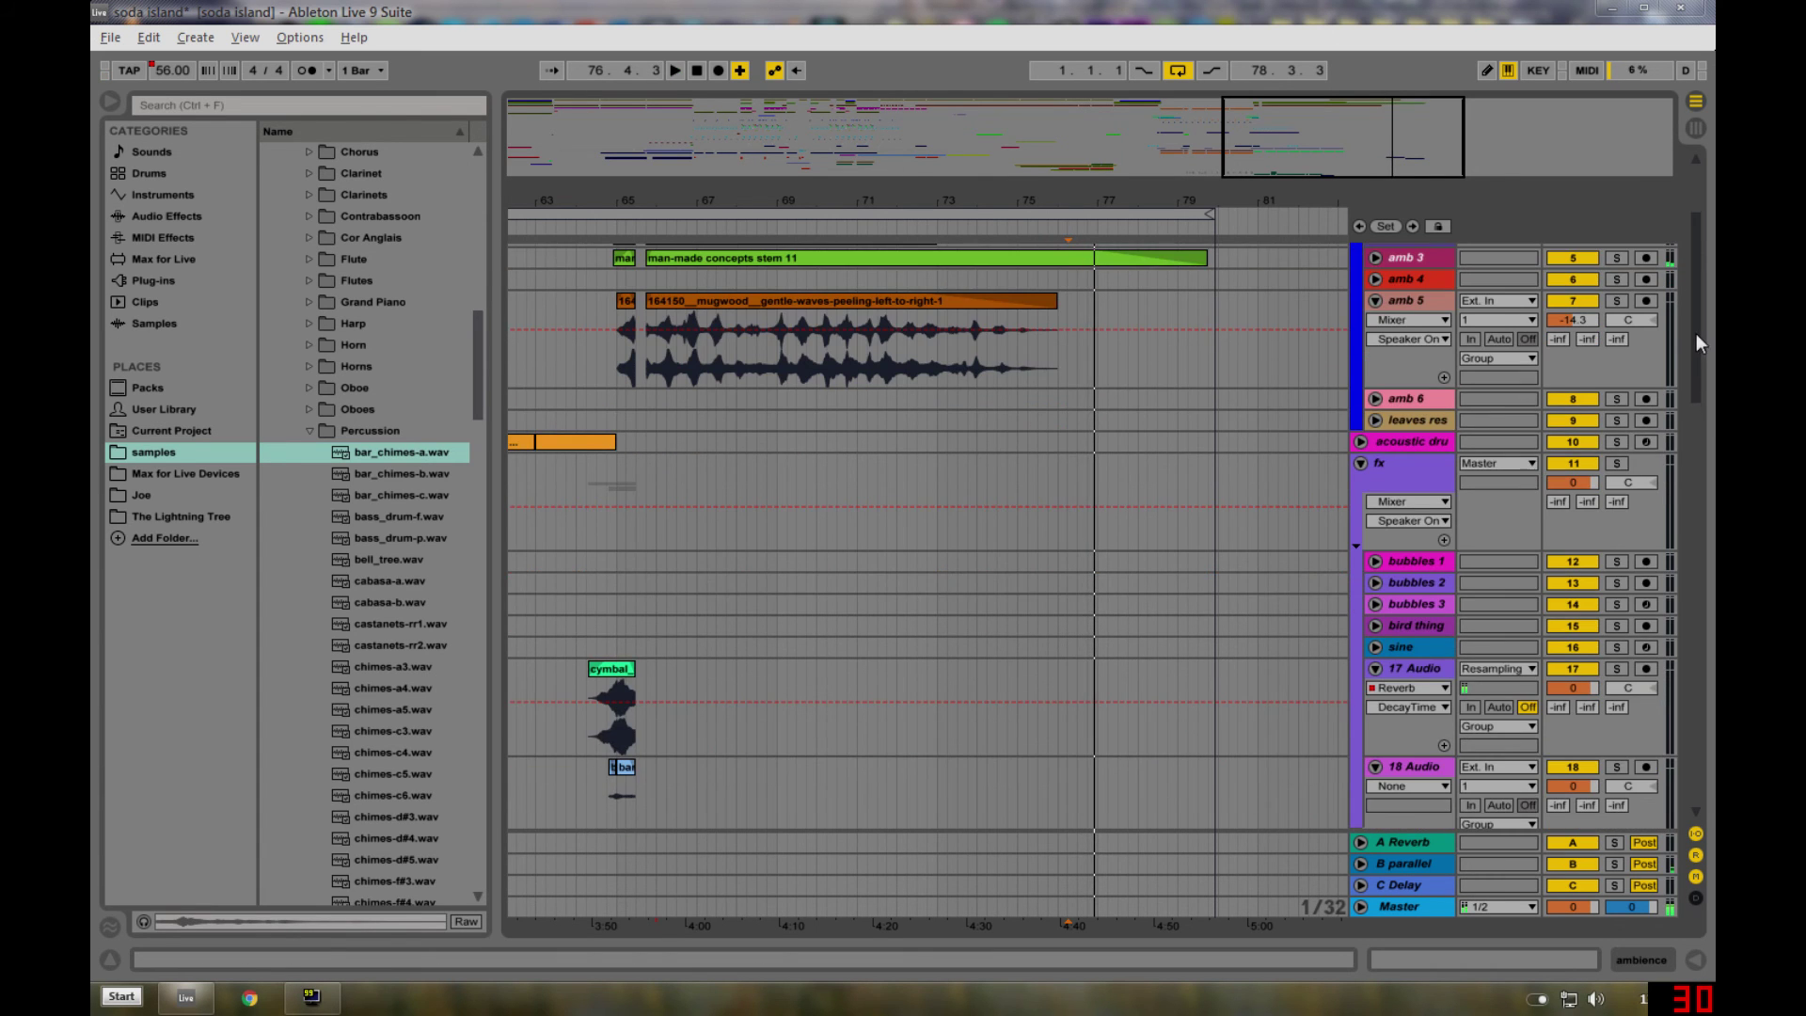
- Expand the leads 2 group and select the Mello Flute Winds clip starting at 76.2.3 on track 53
scroll(1696, 333, down, 15)
click(1360, 323)
click(1115, 404)
drag(1110, 203, 1032, 207)
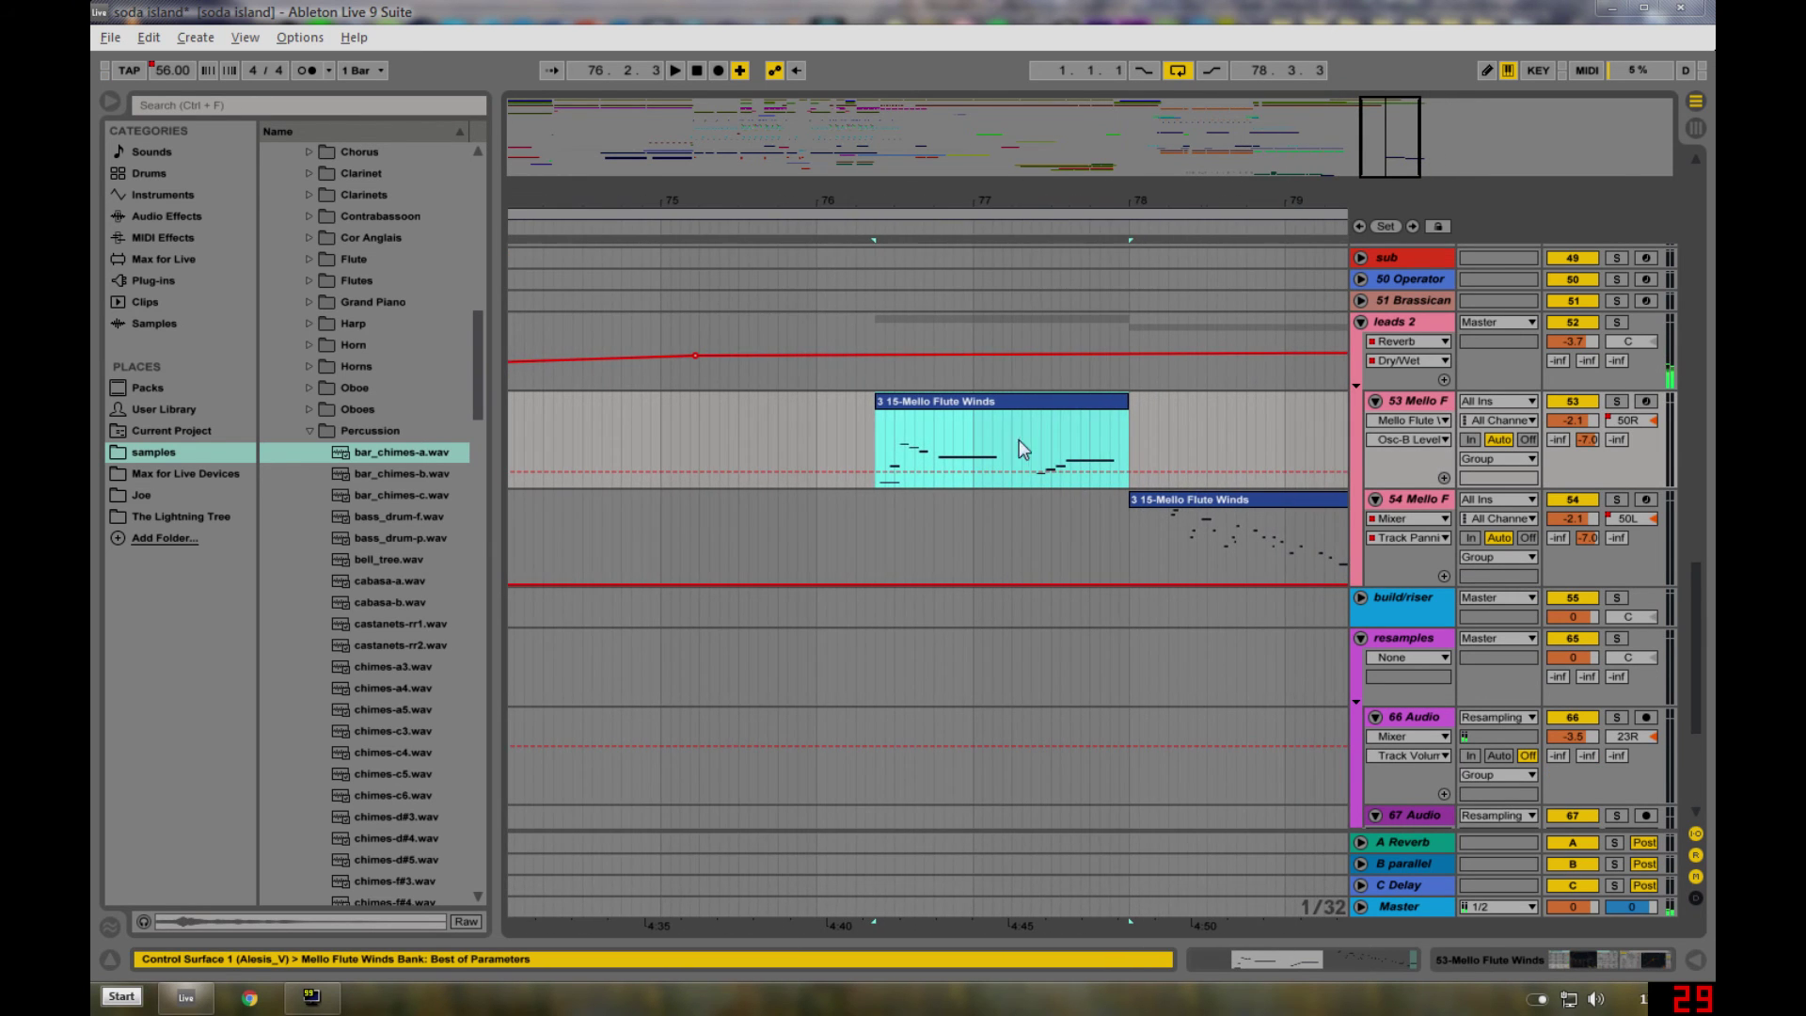
- Solo track 53 and audition its Mello Flute Winds clip from 76.2.3, briefly viewing the clip's MIDI notes
click(1615, 405)
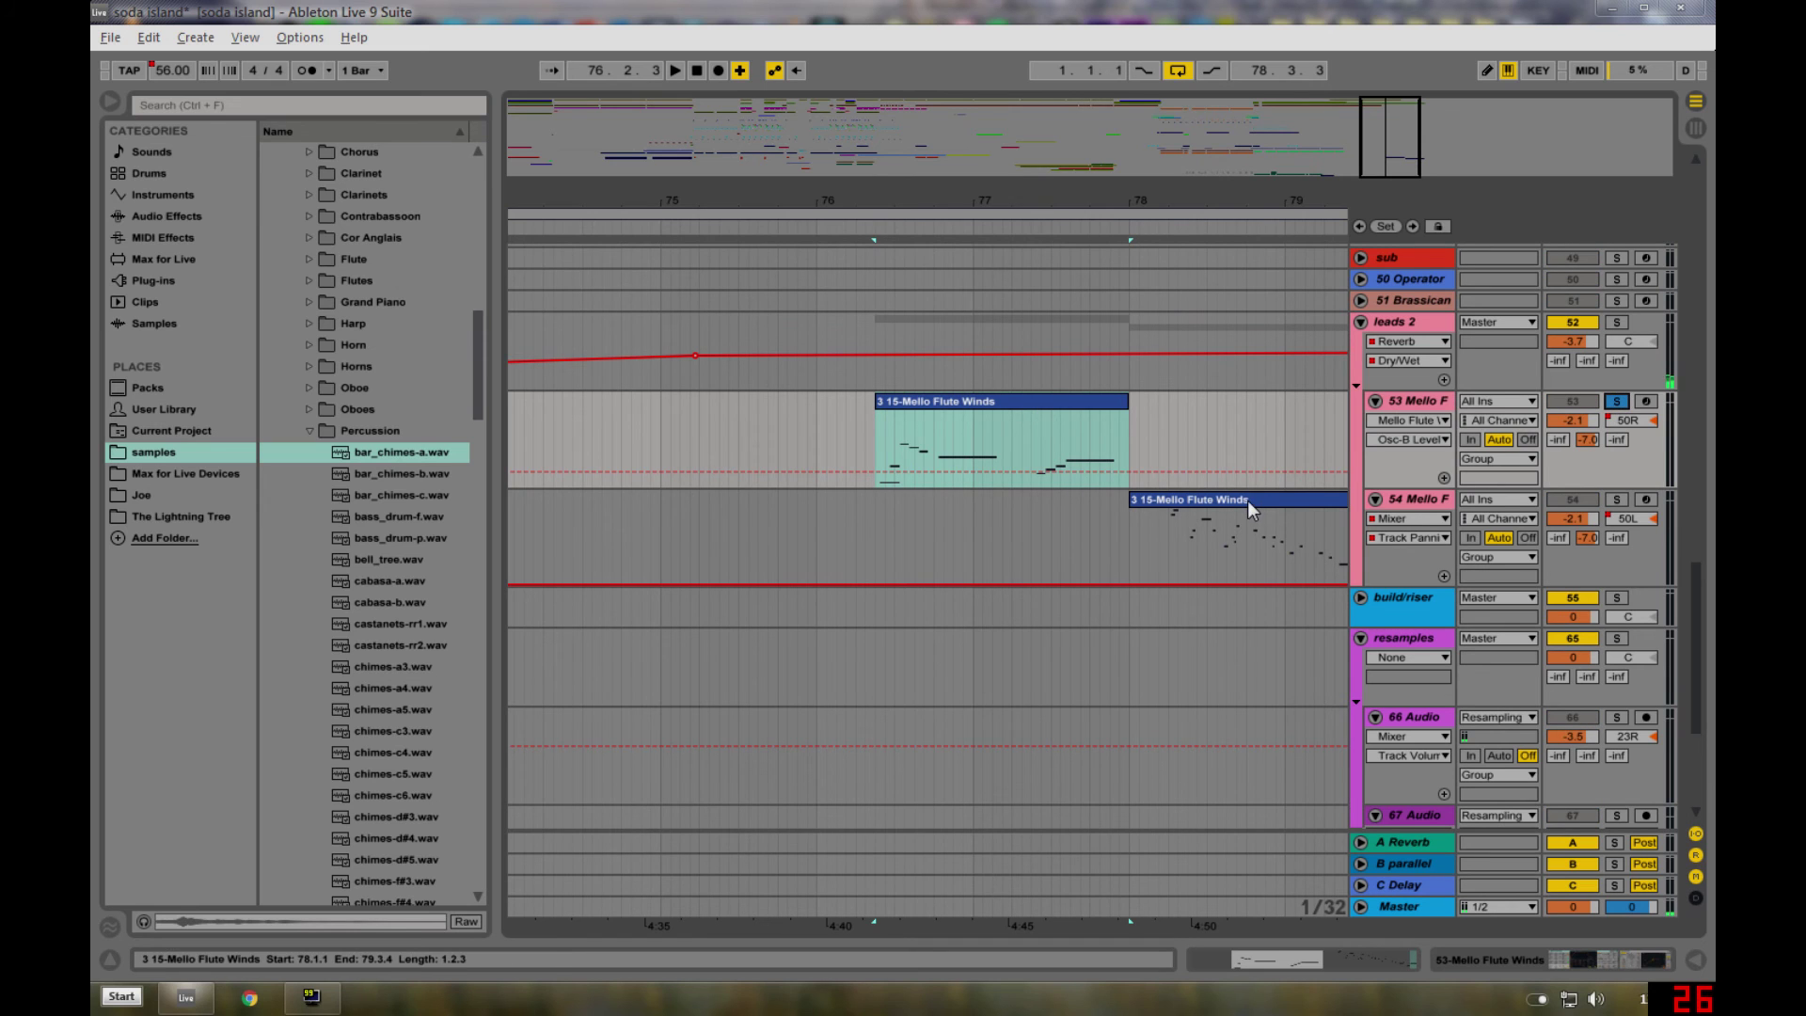
click(1034, 404)
key(space)
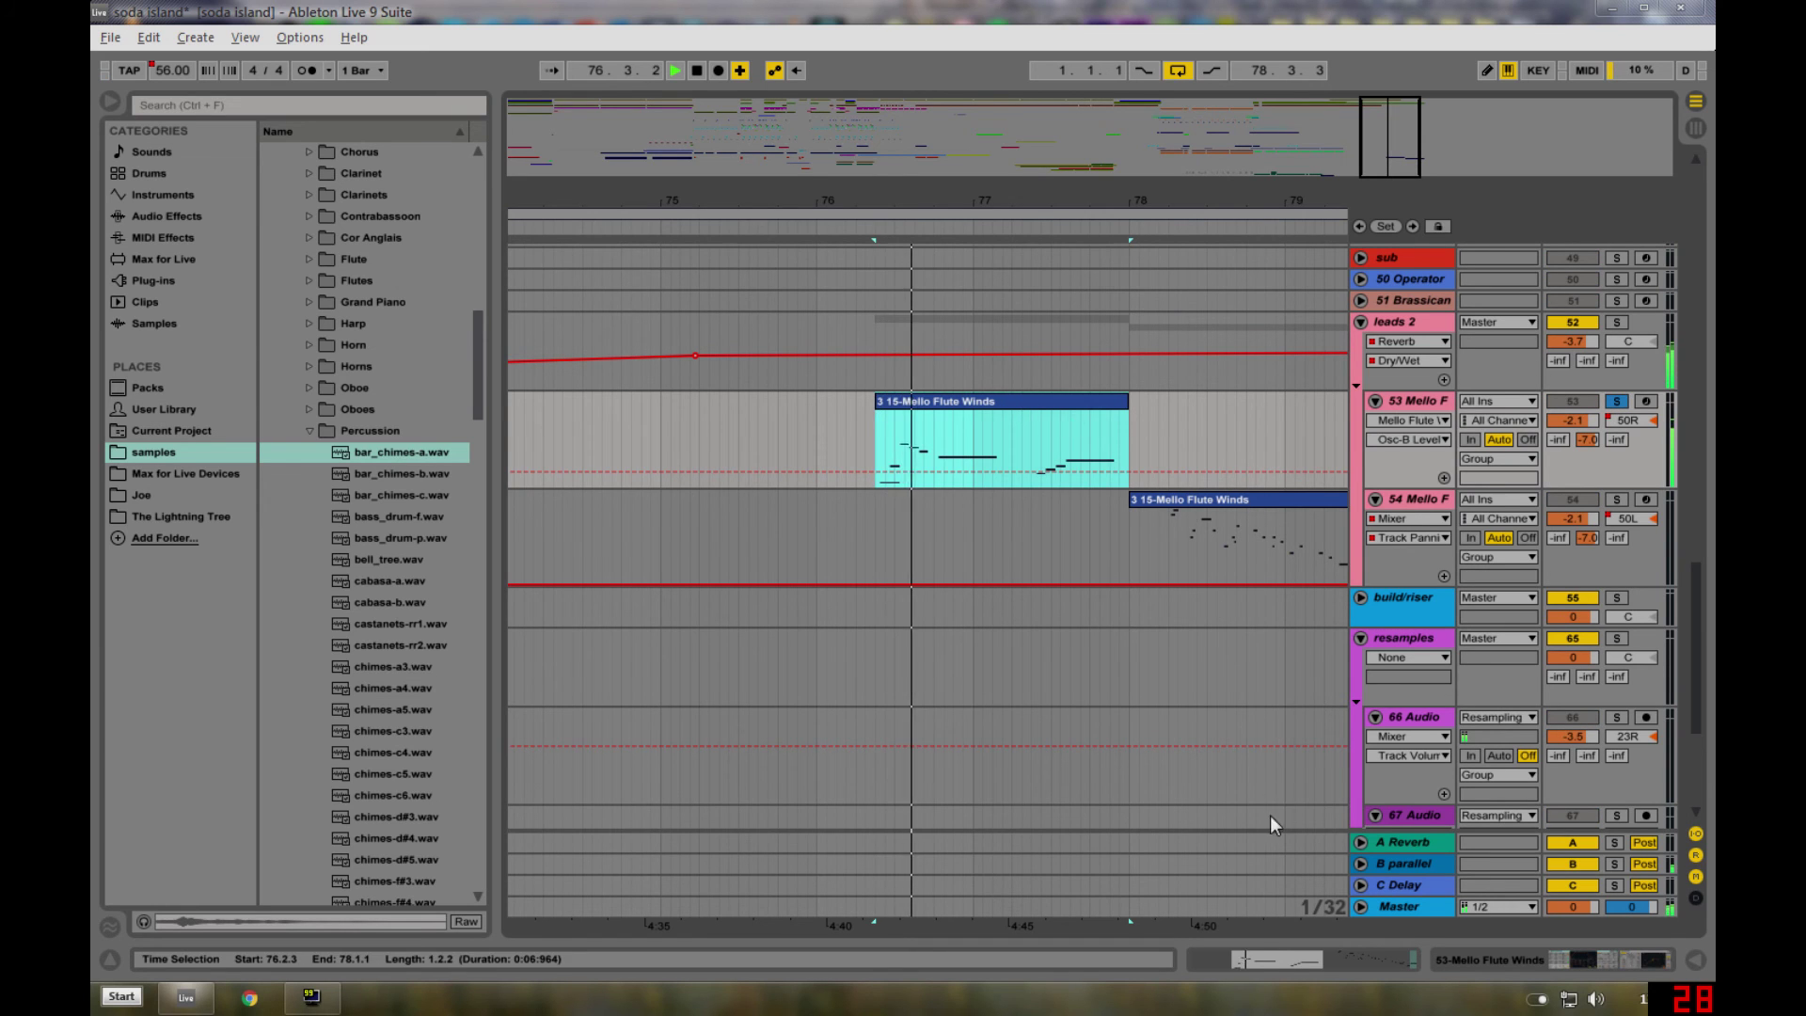
click(1273, 959)
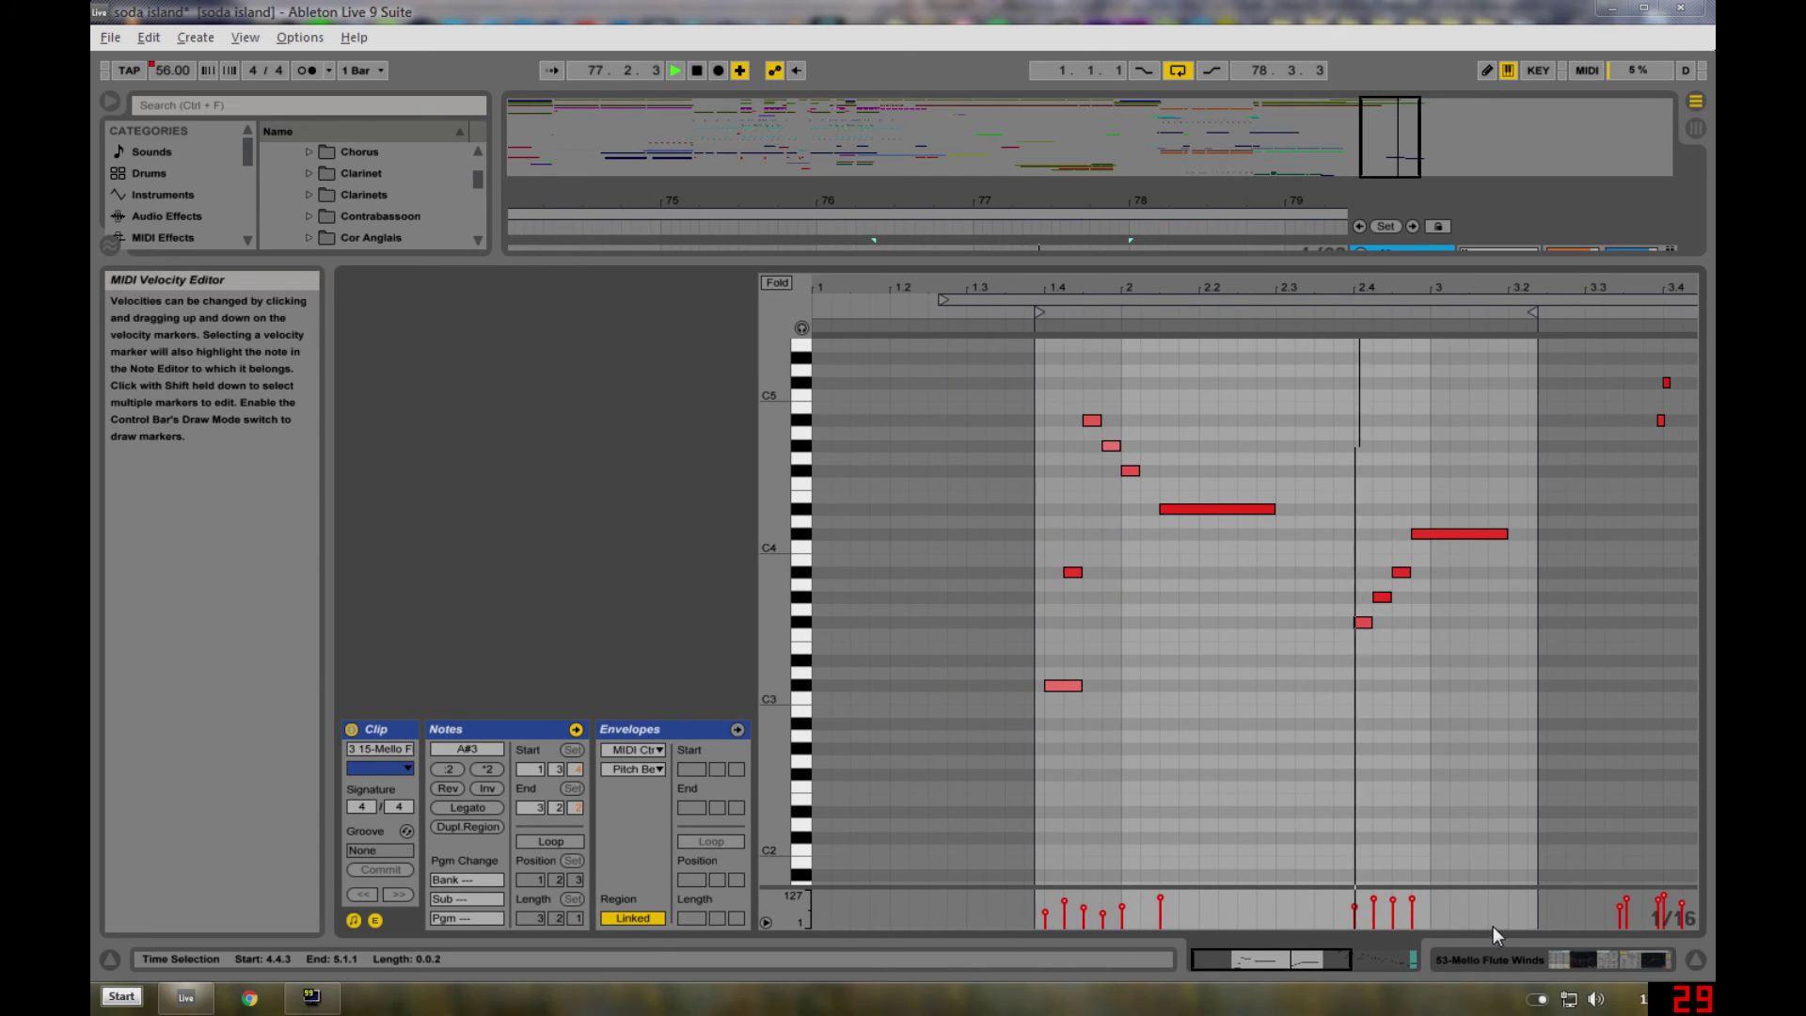
click(1694, 960)
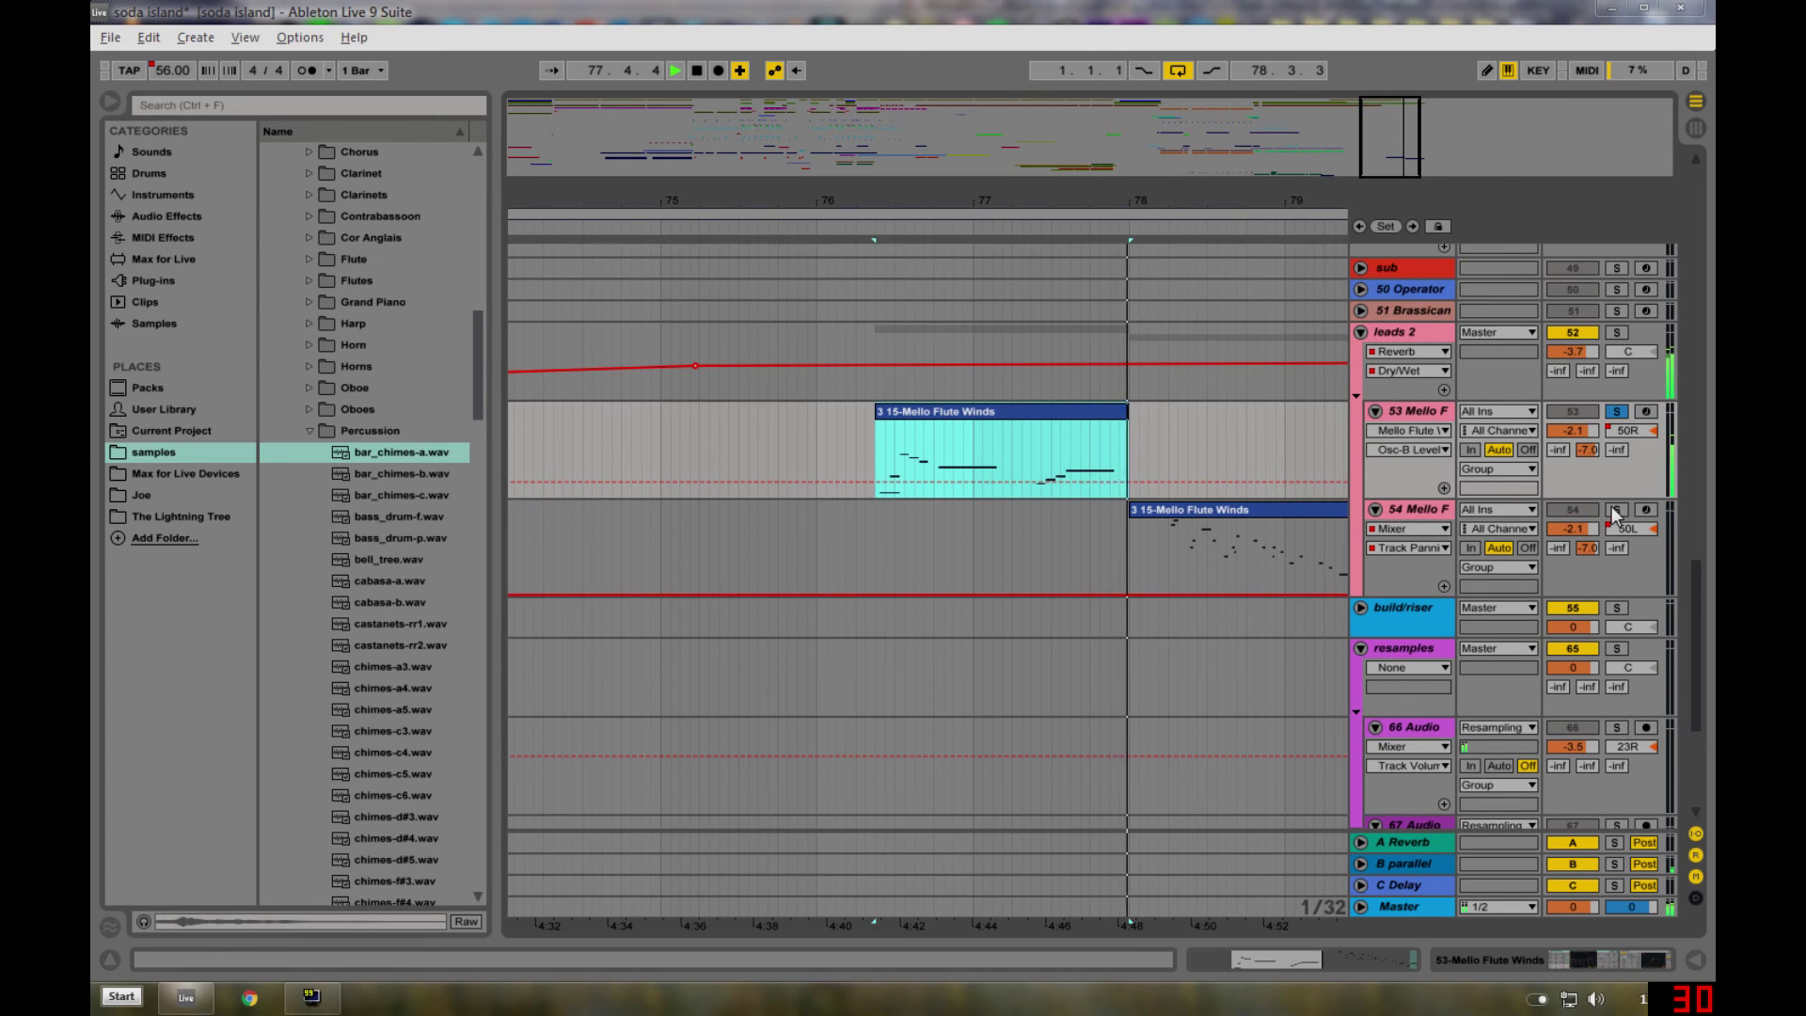
- Solo track 54 and audition its Mello Flute Winds clip from 78.1.1, briefly viewing the clip's MIDI notes
click(1617, 509)
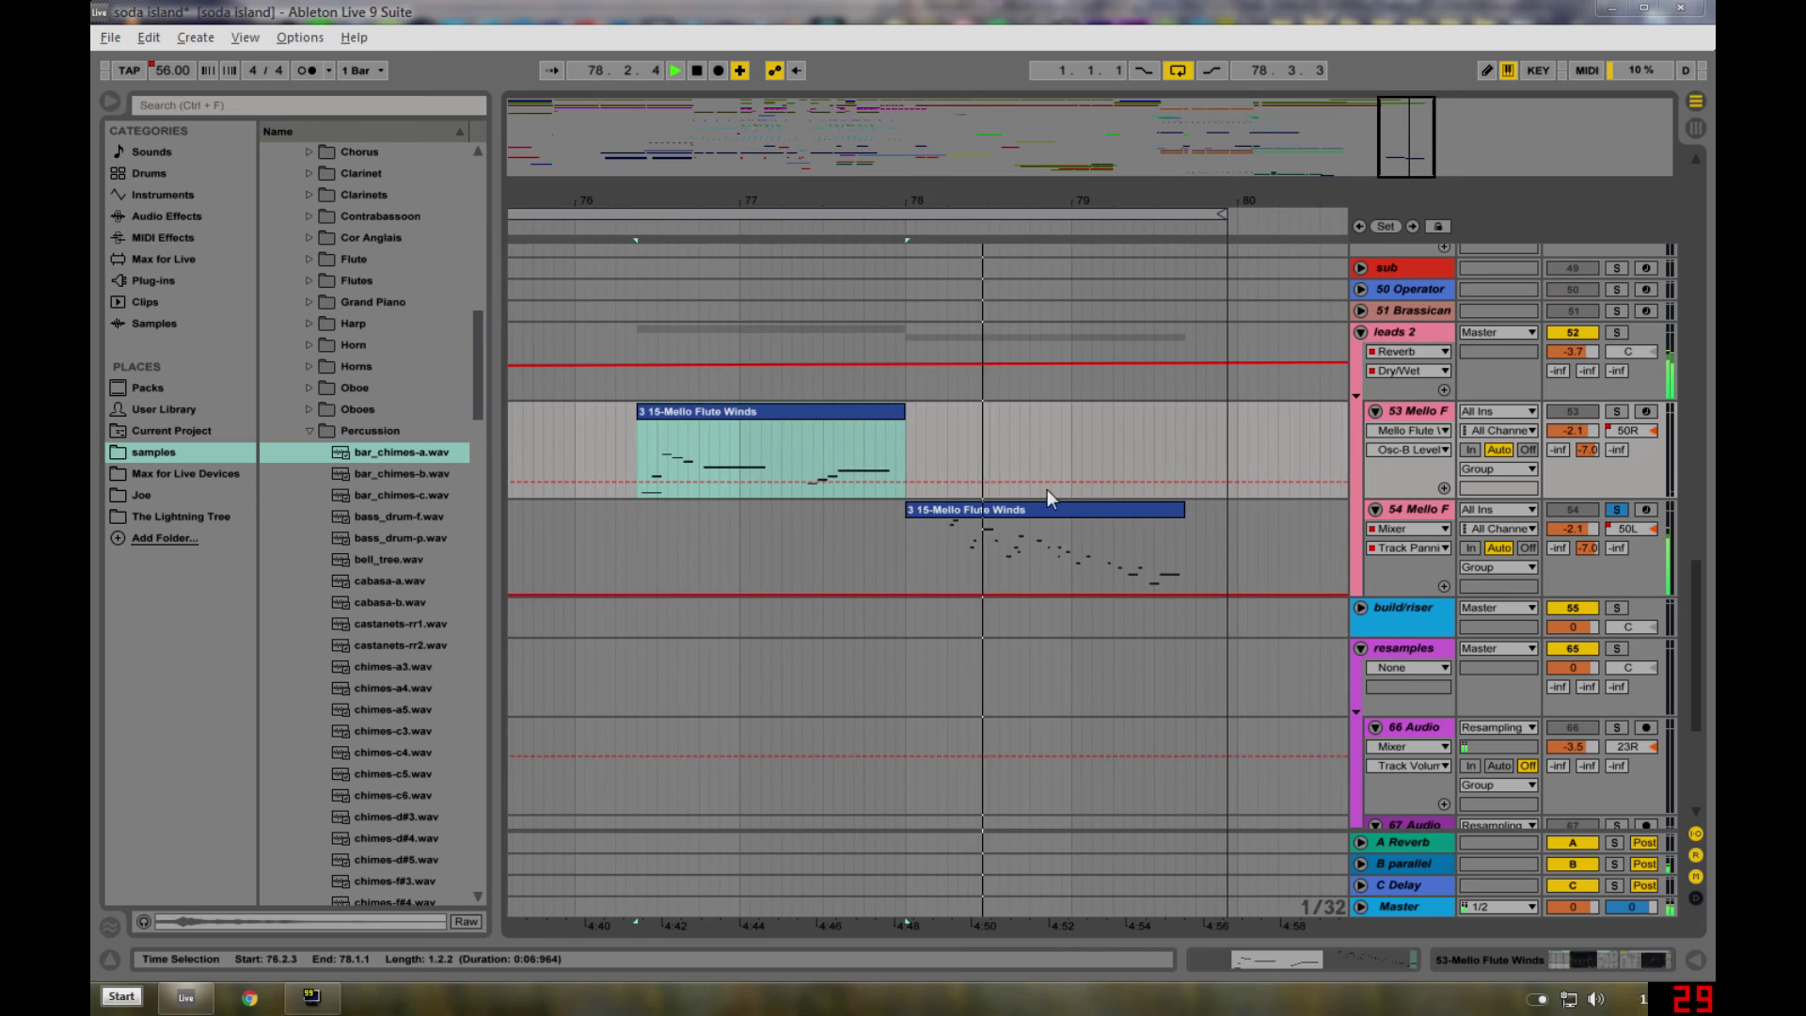
double_click(1047, 527)
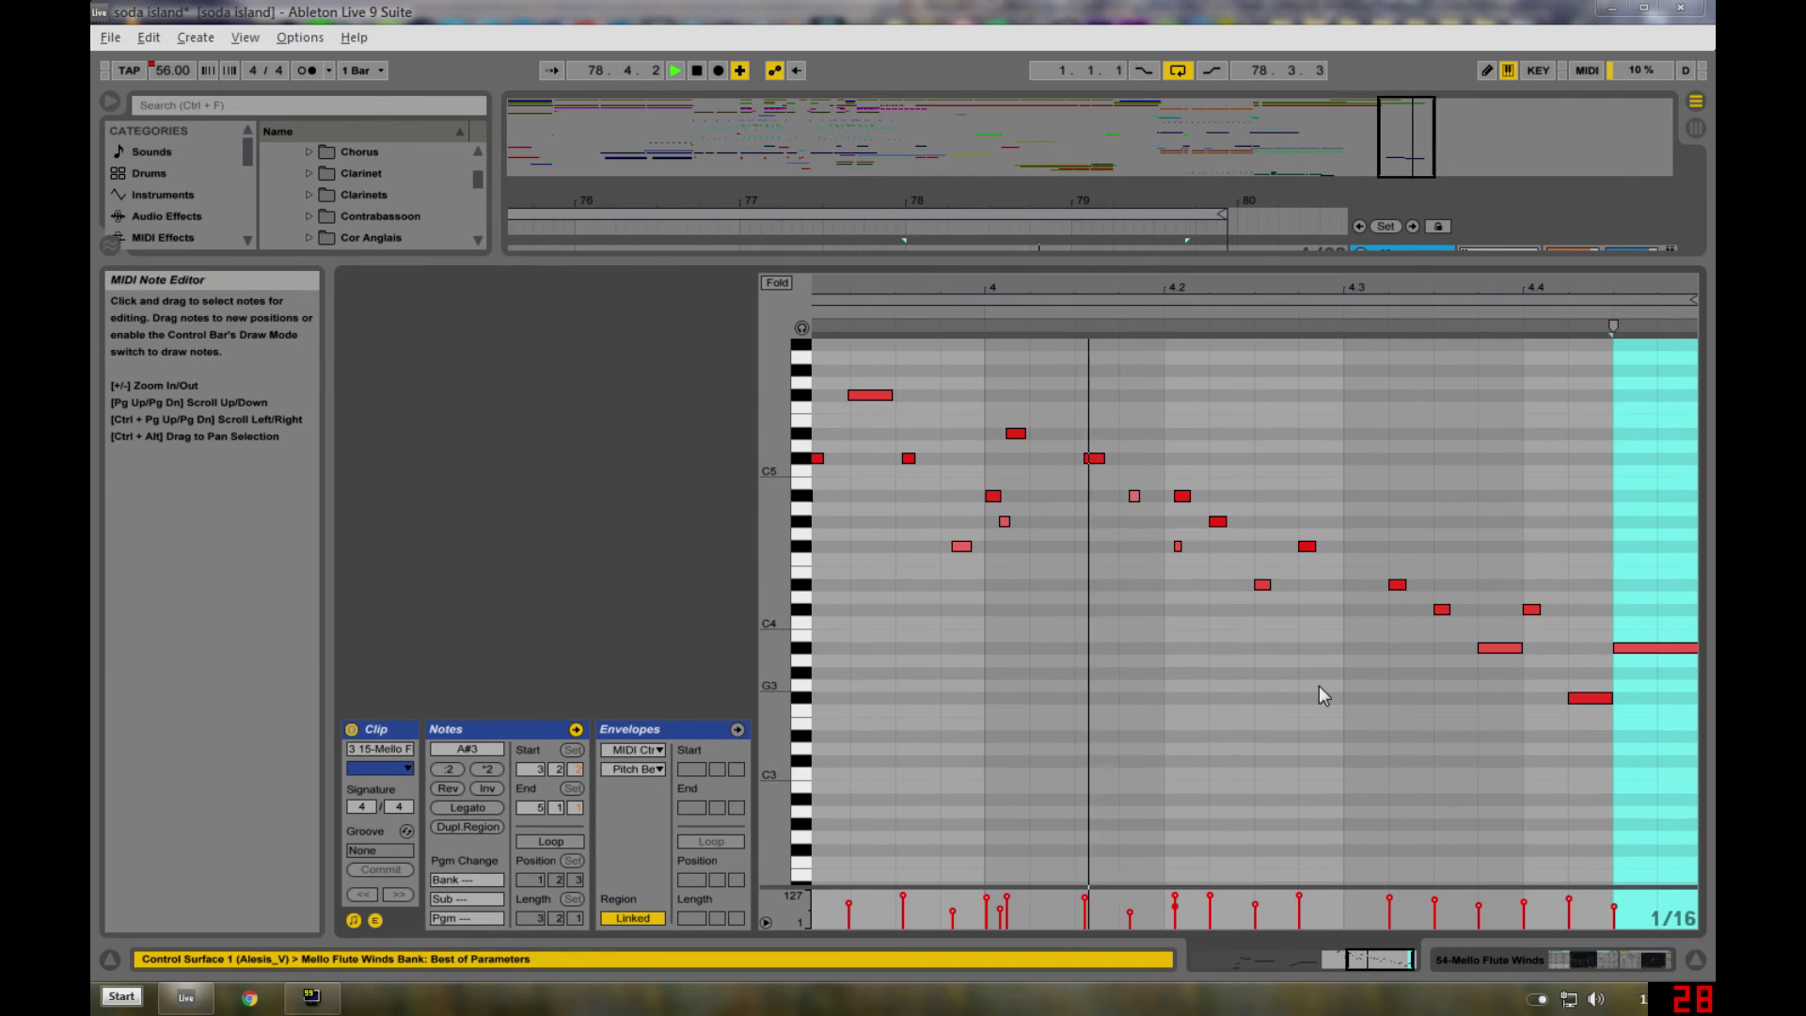
click(1692, 957)
scroll(1312, 573, up, 3)
scroll(1313, 579, up, 3)
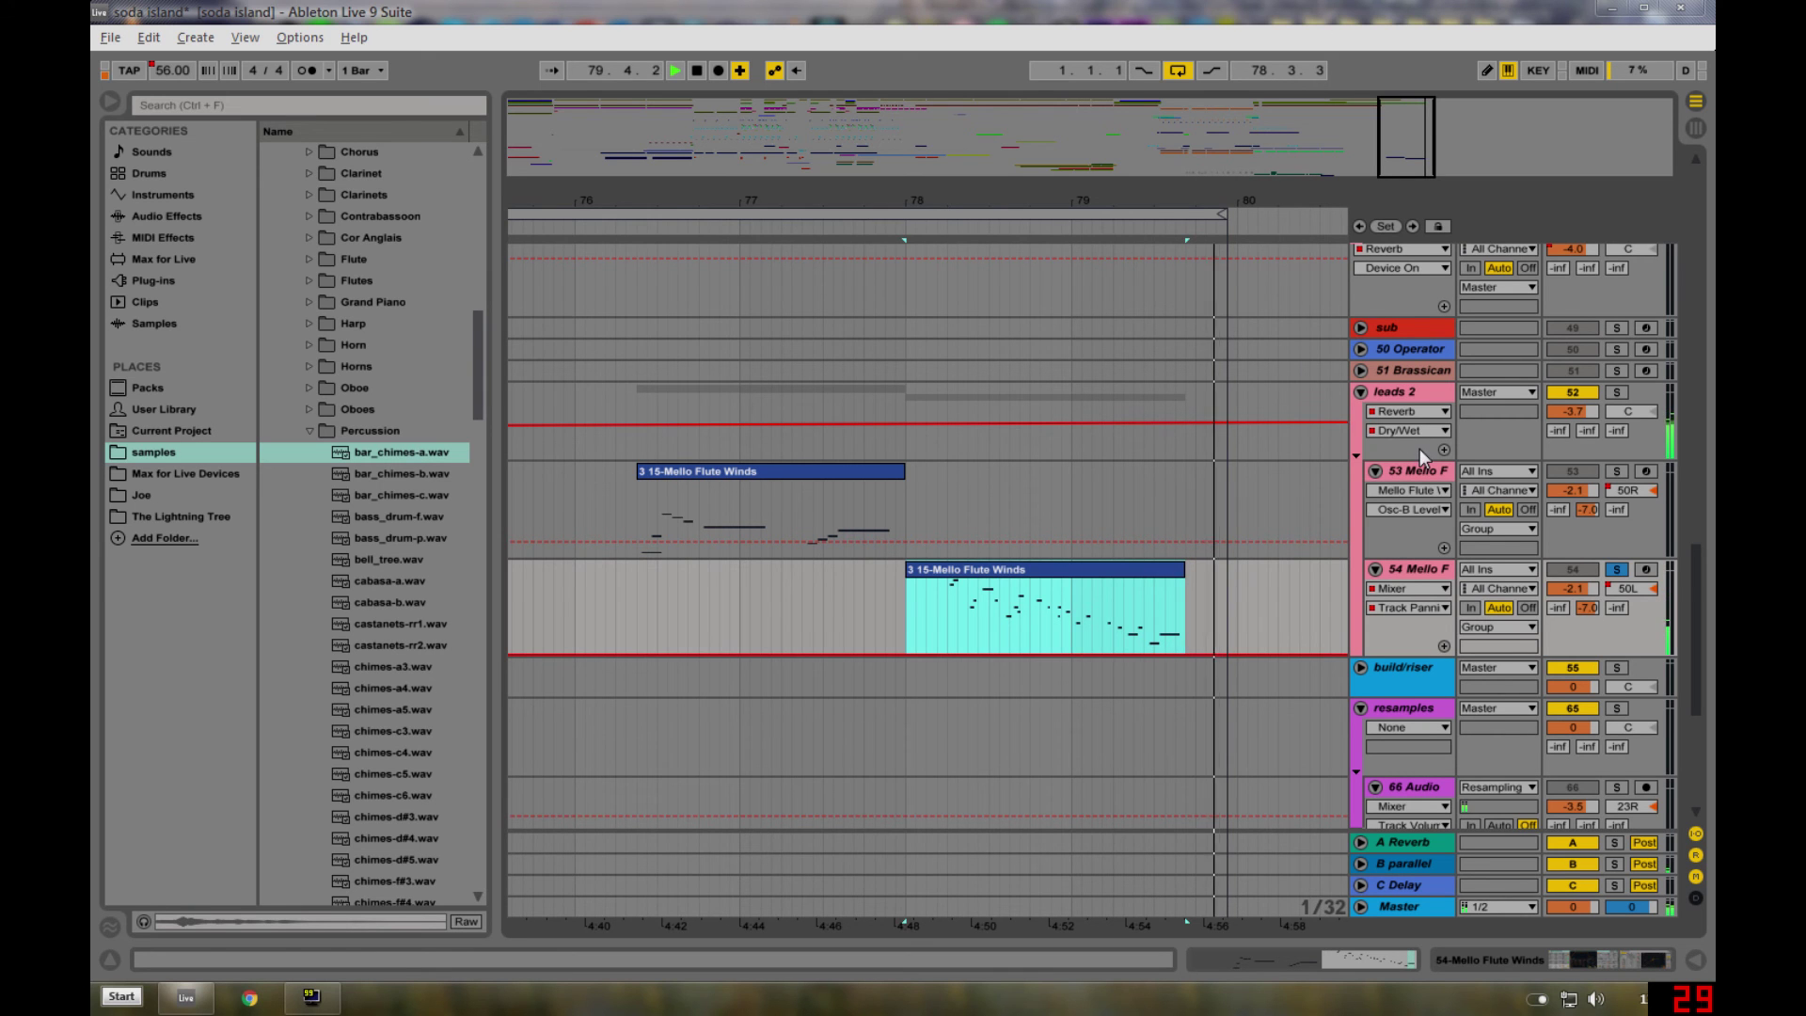
click(616, 603)
key(space)
- Examine where the two Mello Flute Winds clips on tracks 53 and 54 sit relative to the rest of the arrangement
key(minus)
key(minus)
key(minus)
key(minus)
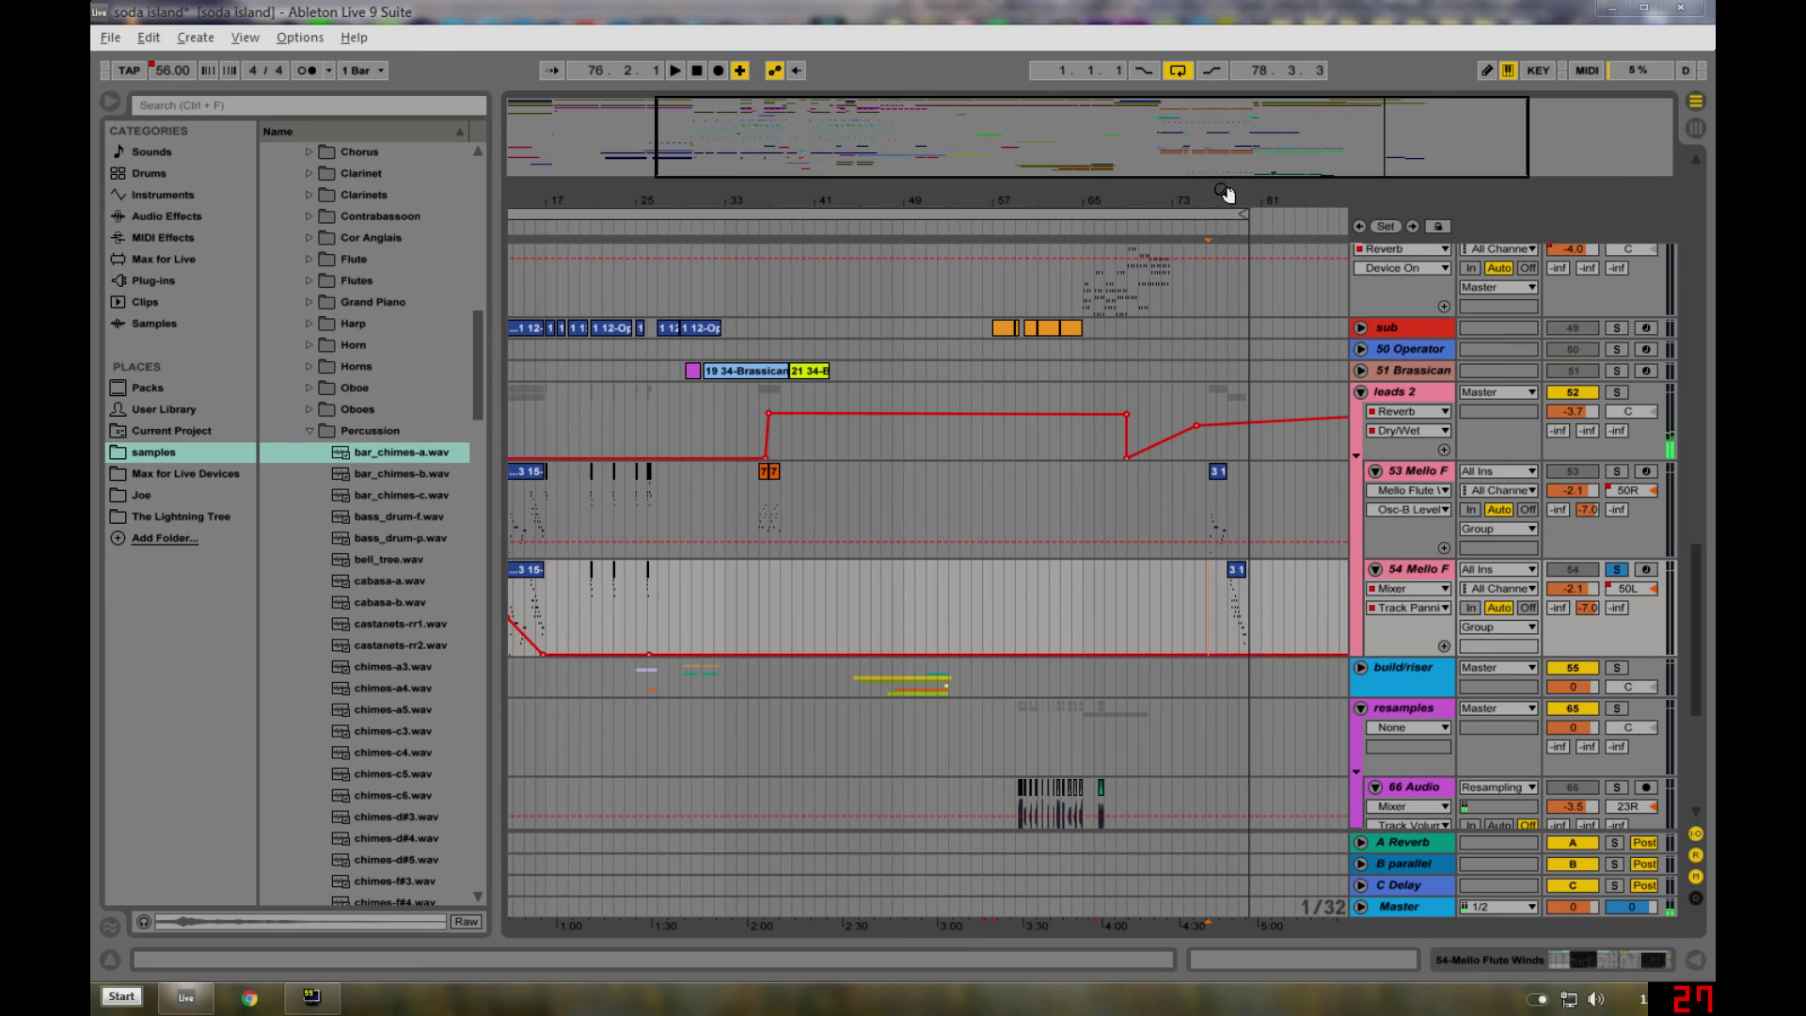
key(plus)
key(plus)
key(plus)
key(plus)
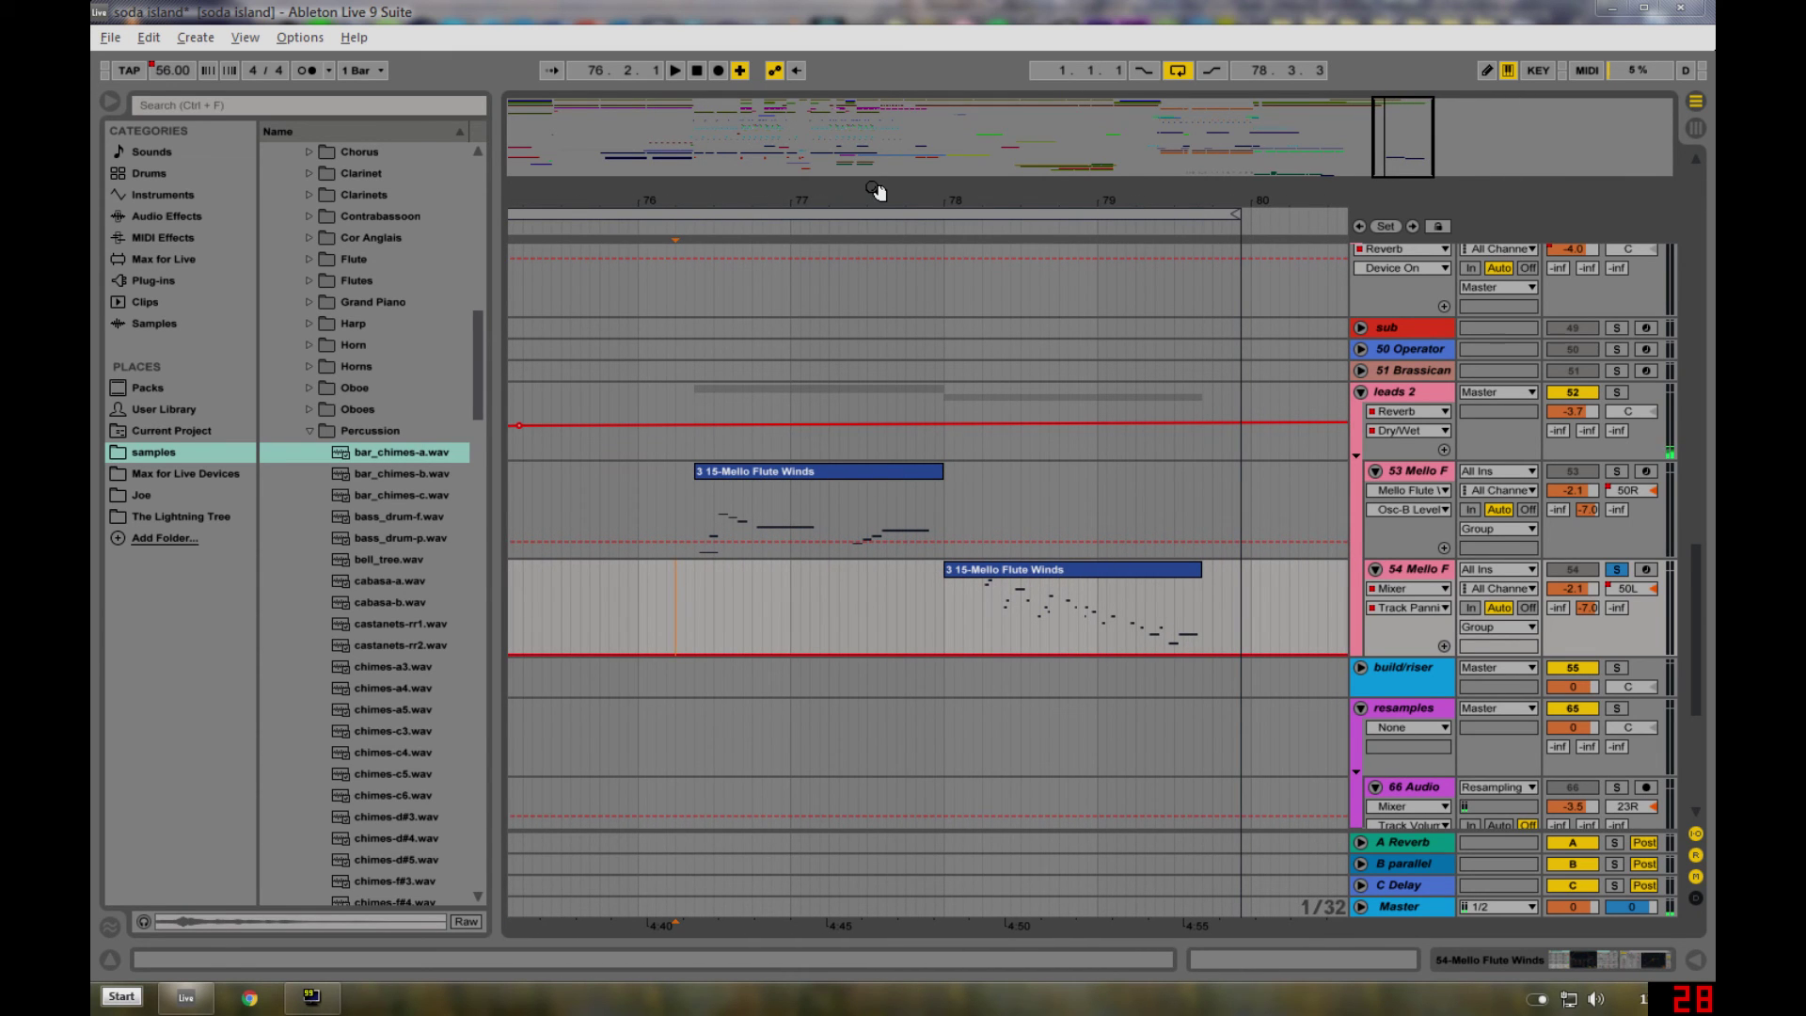
drag(880, 195, 989, 204)
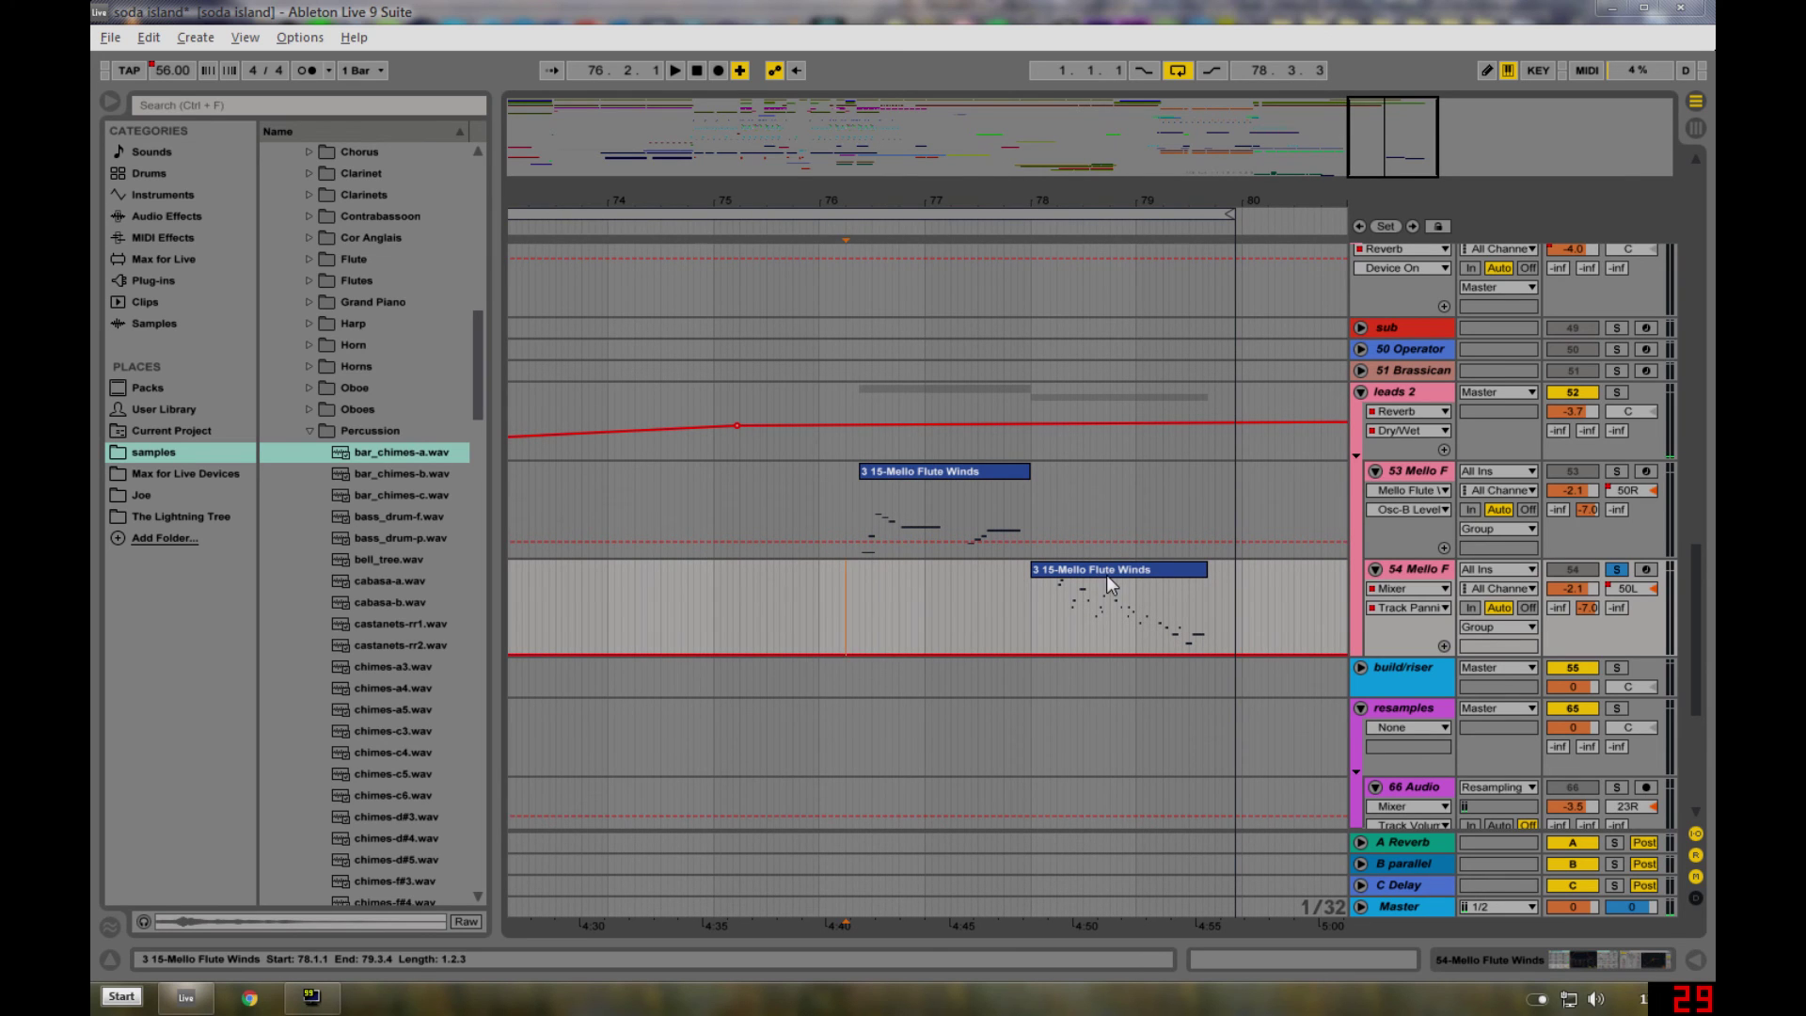
drag(969, 199, 1065, 665)
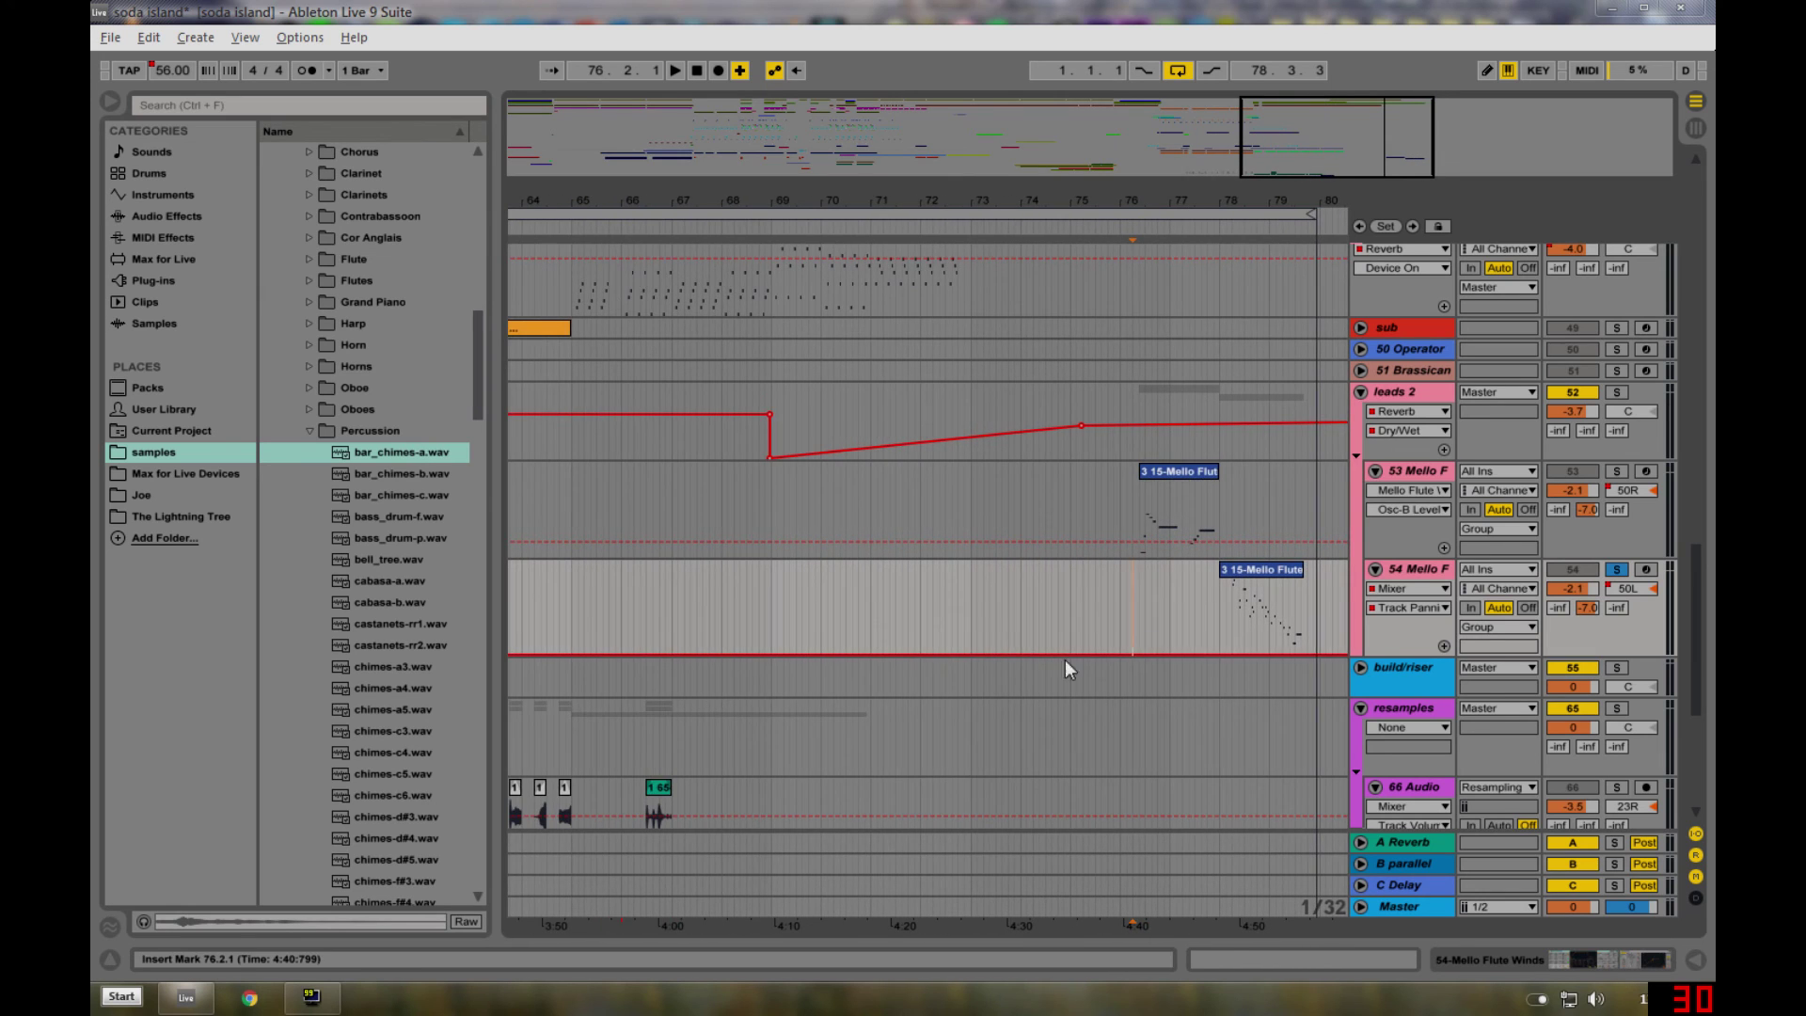
scroll(1296, 691, up, 3)
click(1291, 686)
drag(1265, 202, 1063, 205)
click(1065, 736)
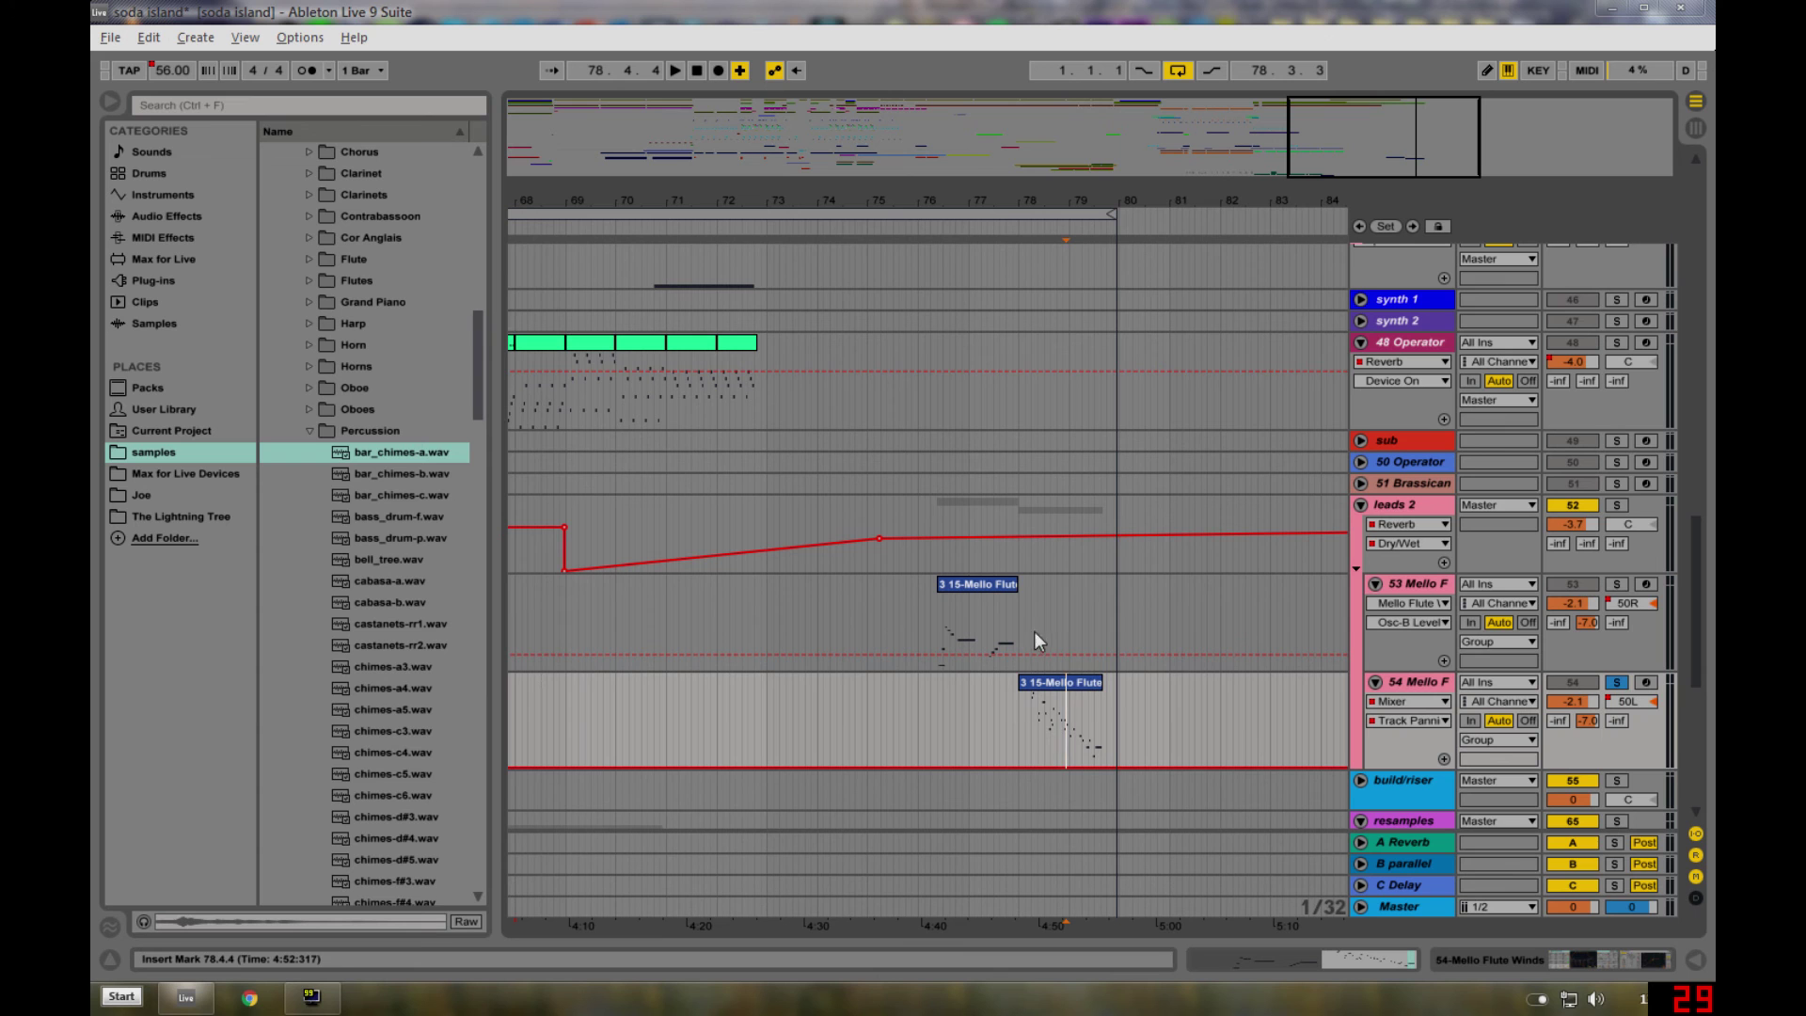
drag(1030, 200, 1029, 141)
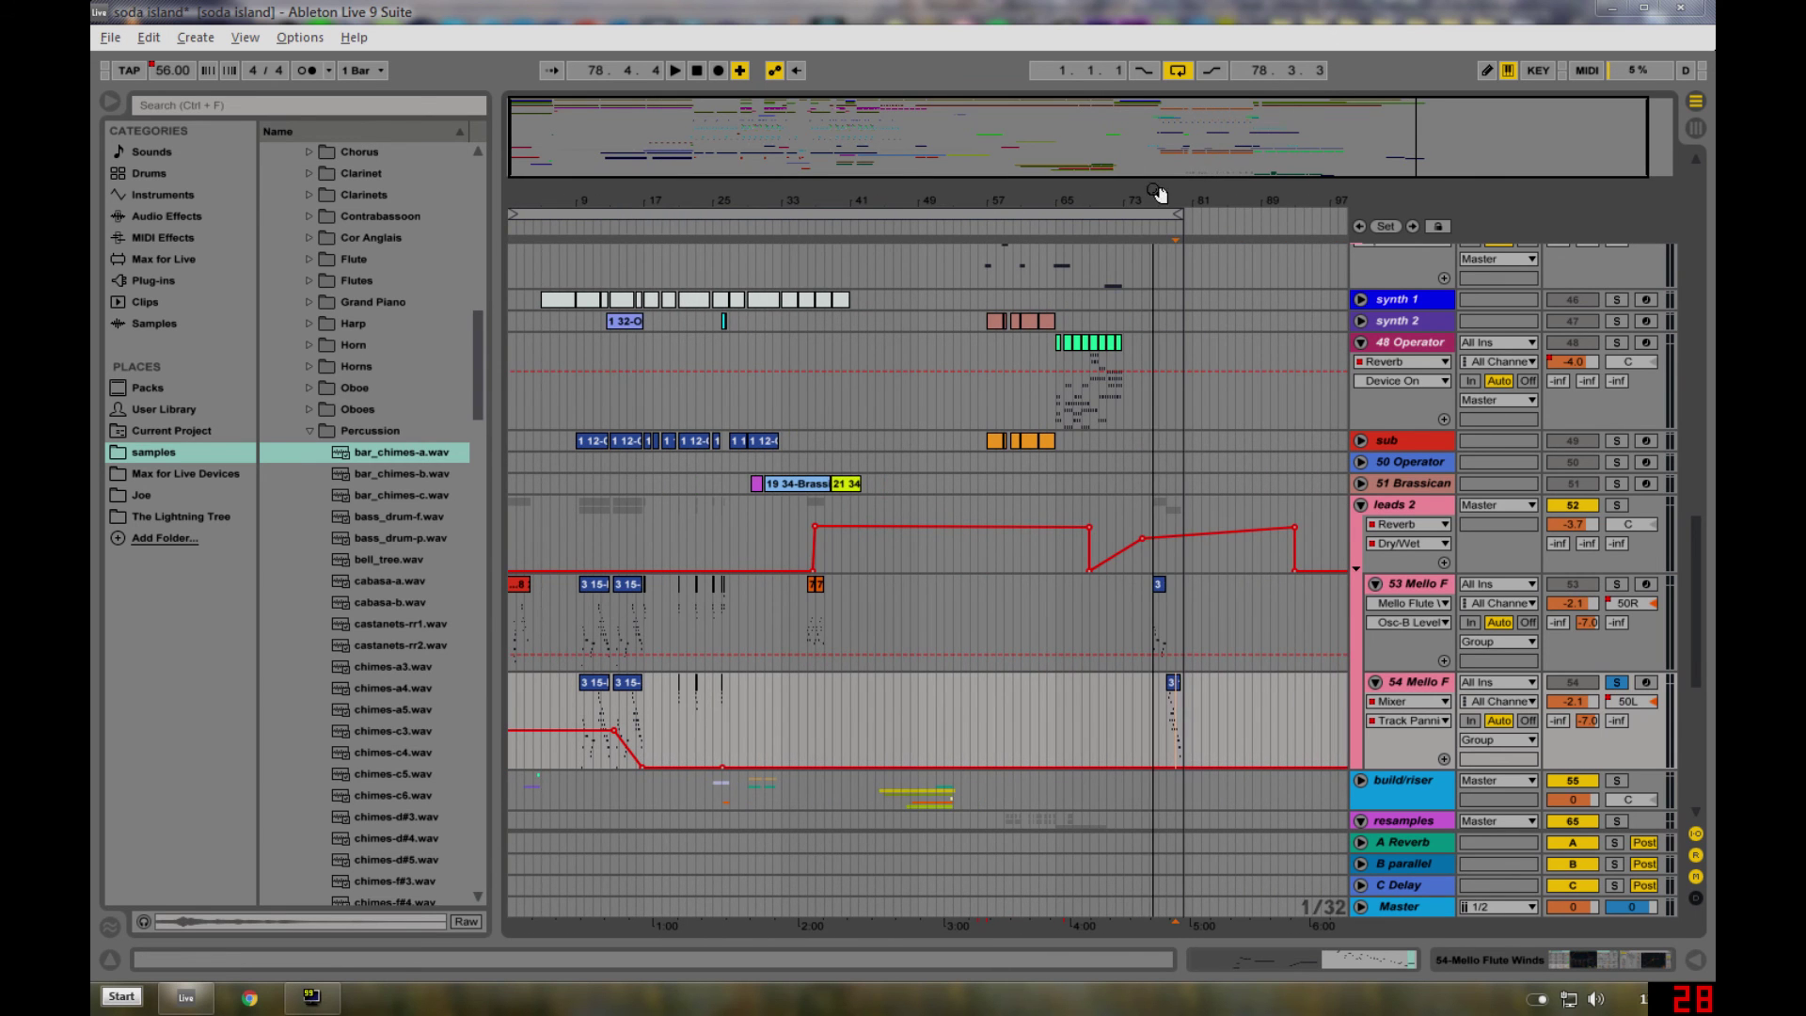
- Place the insert mark at 55.4.4 on the leaves res track and look over the ambience, fx and percussion clips between bars 54 and 68
drag(1001, 195, 1001, 282)
scroll(880, 516, up, 10)
scroll(838, 517, up, 10)
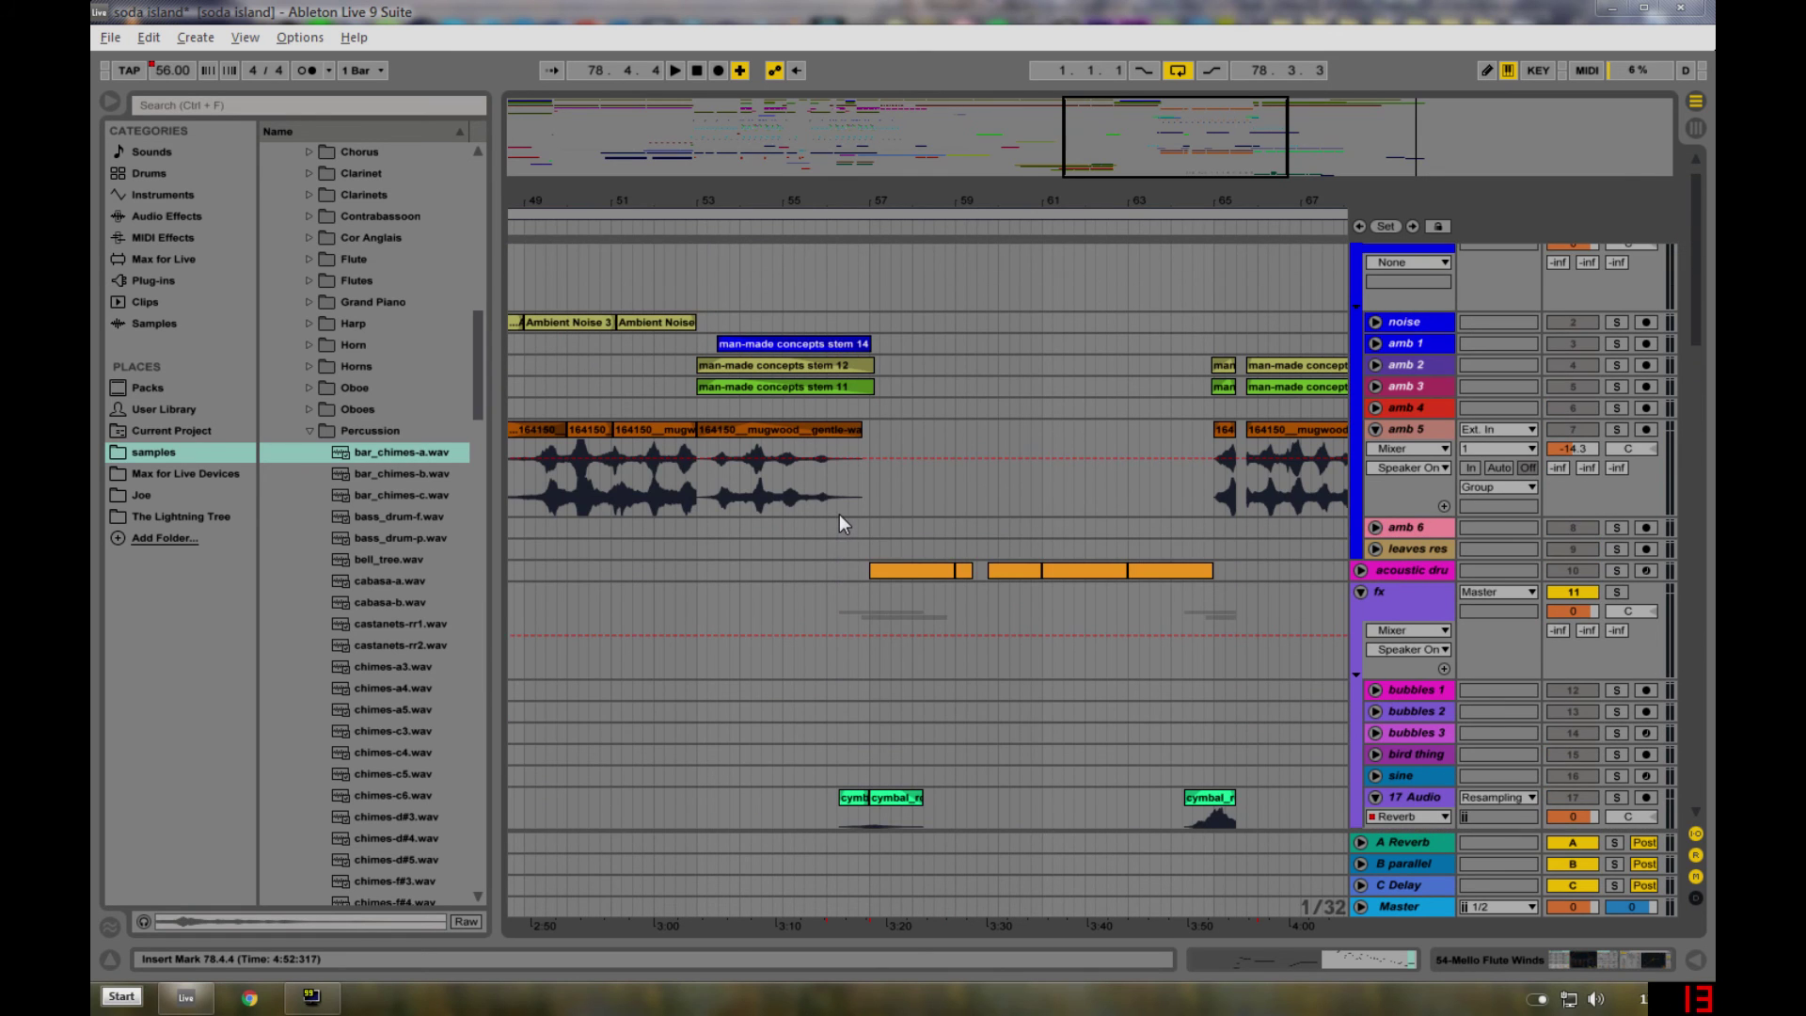
click(825, 546)
drag(985, 195, 870, 241)
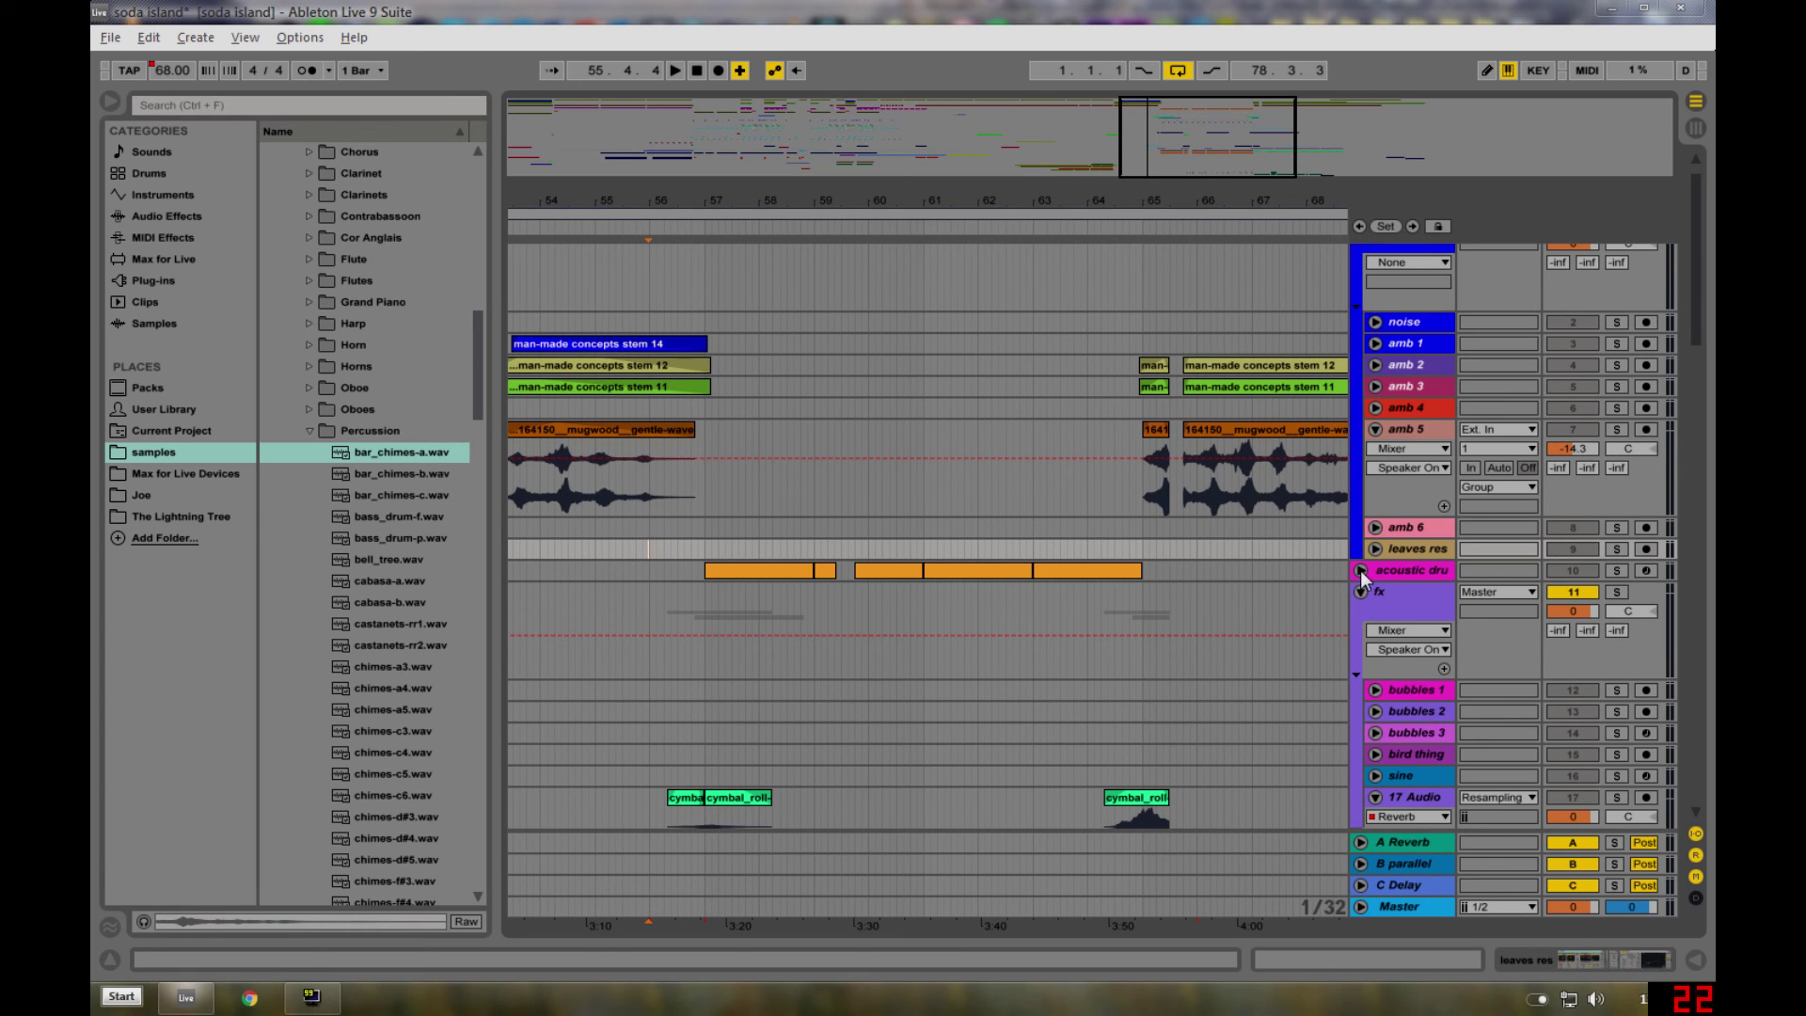
scroll(1104, 512, down, 10)
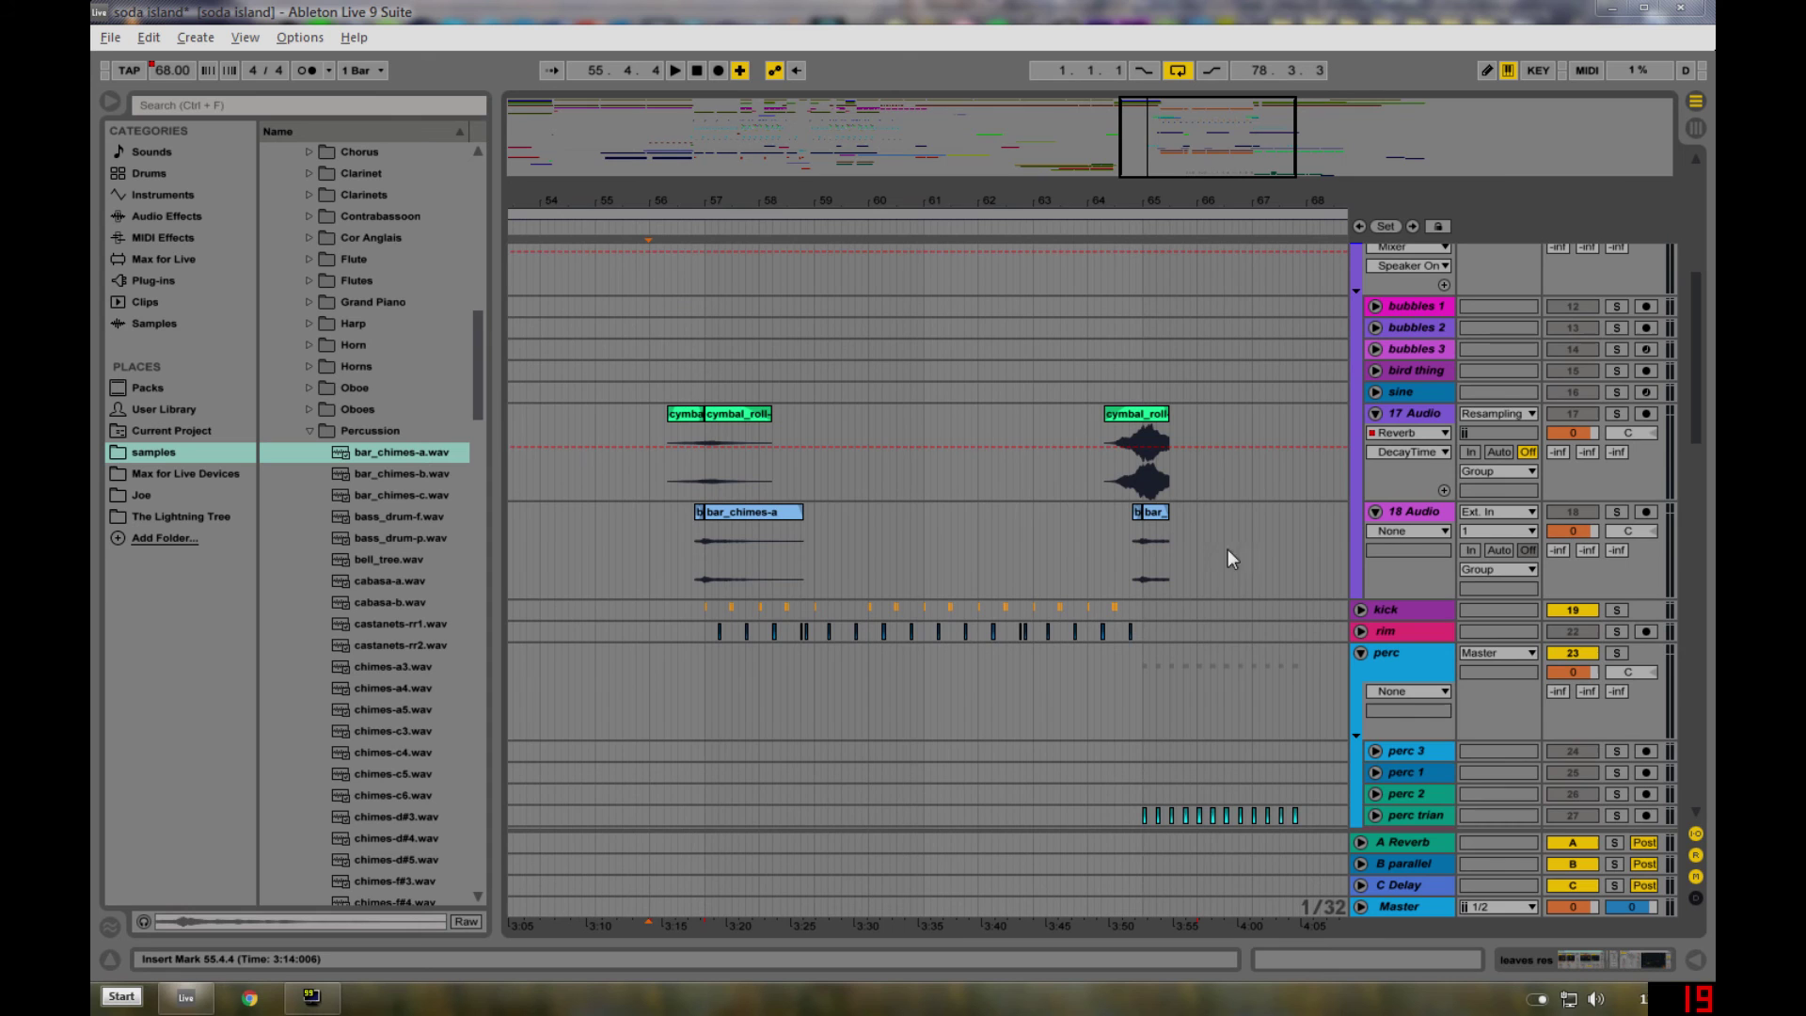
scroll(1010, 535, down, 5)
scroll(788, 495, up, 4)
scroll(796, 512, down, 5)
scroll(796, 513, down, 20)
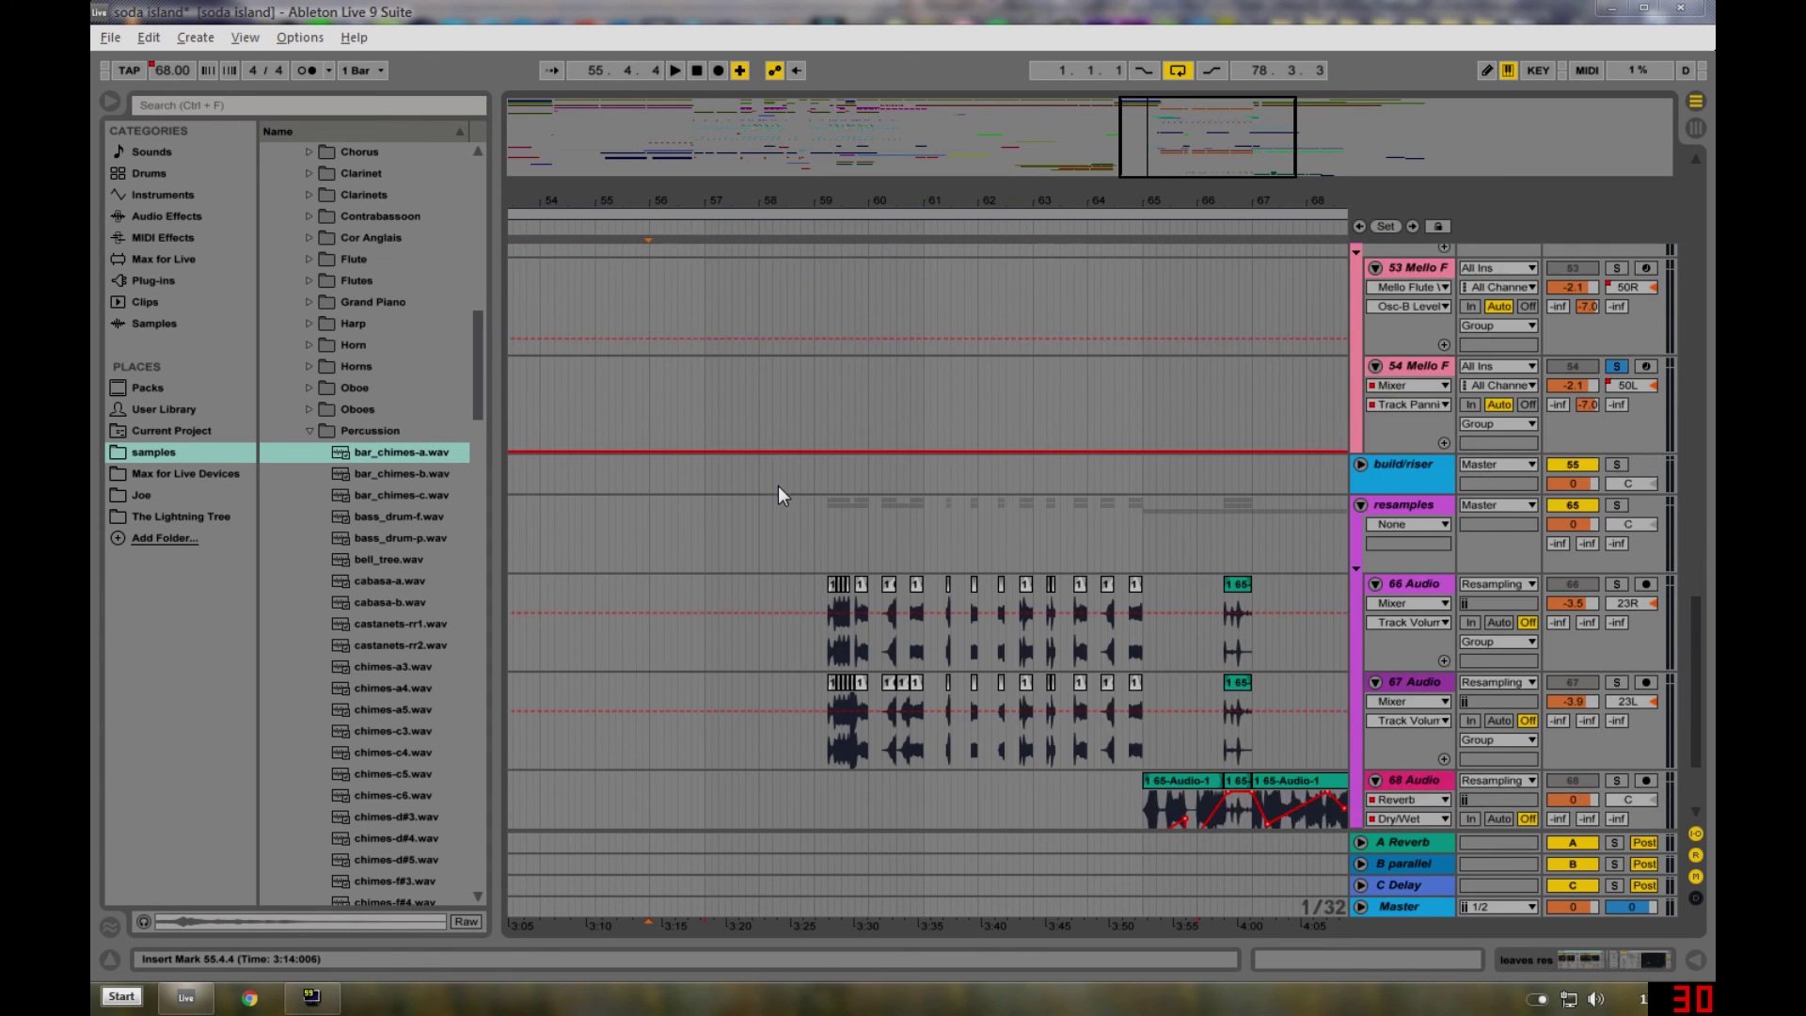
- Look over the resampled clips on tracks 66 to 68 and place the insert mark at 58.1.1 ahead of them
click(770, 476)
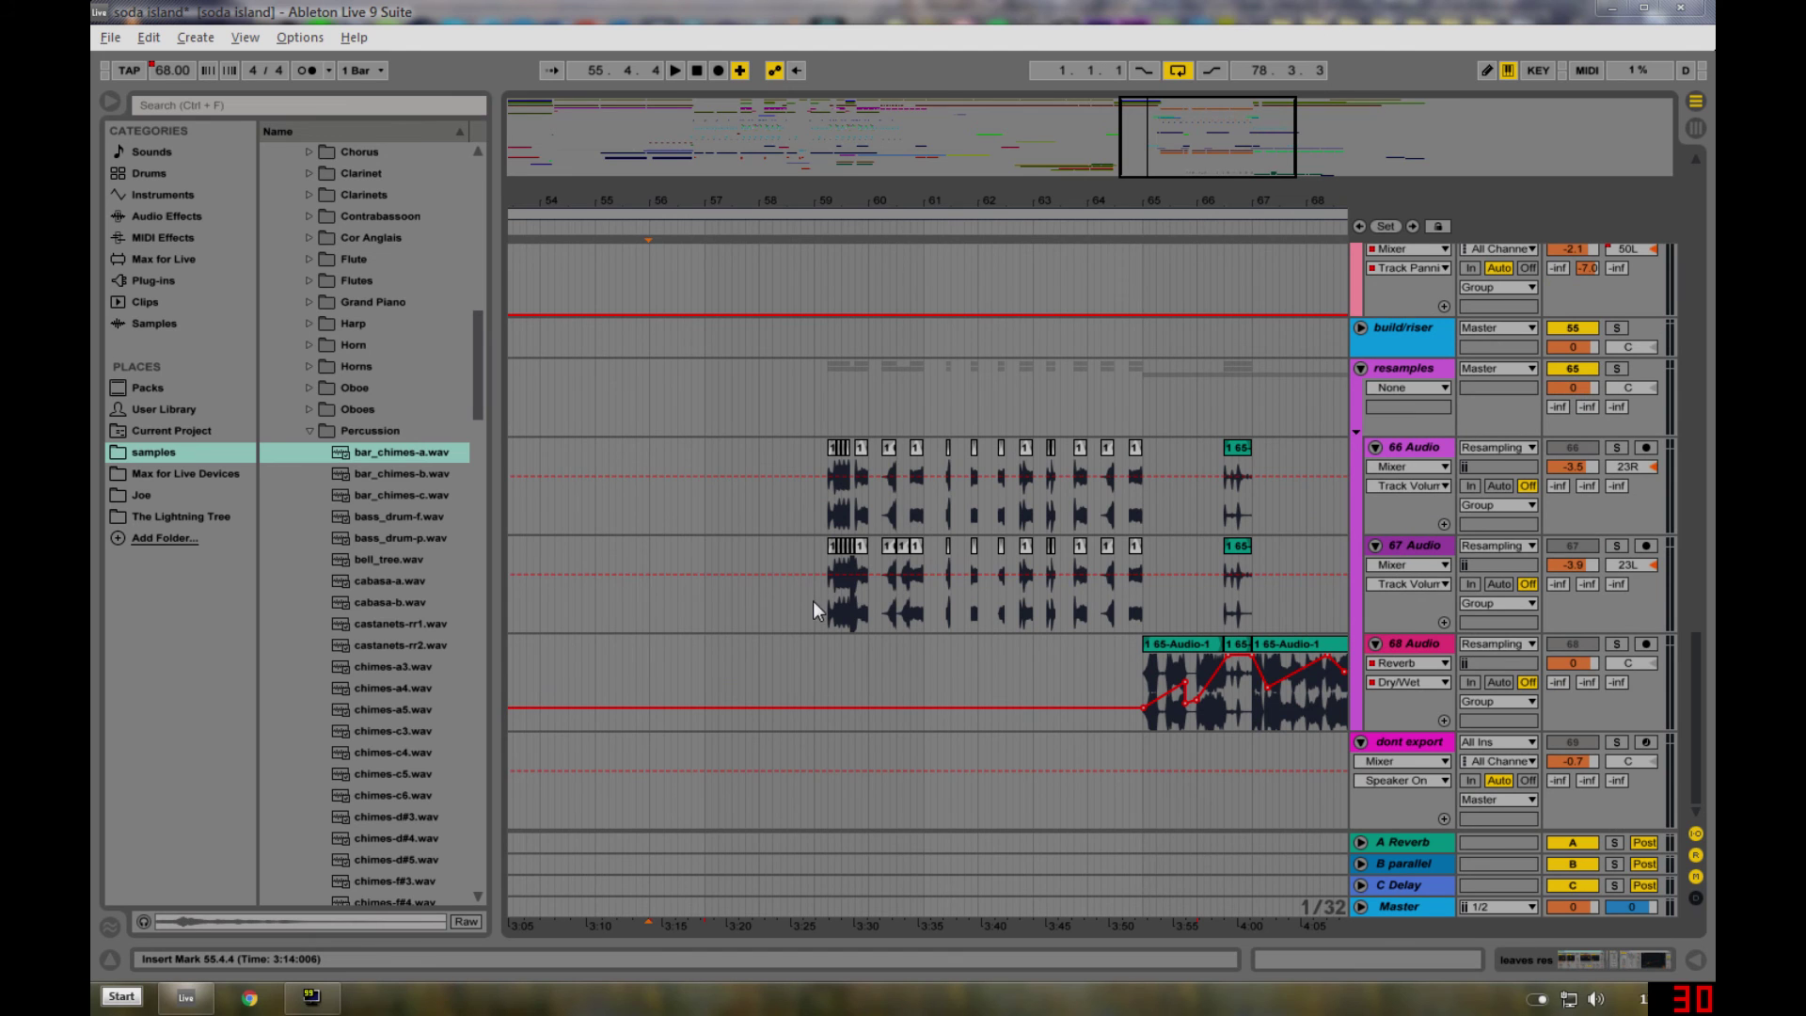
scroll(838, 627, up, 3)
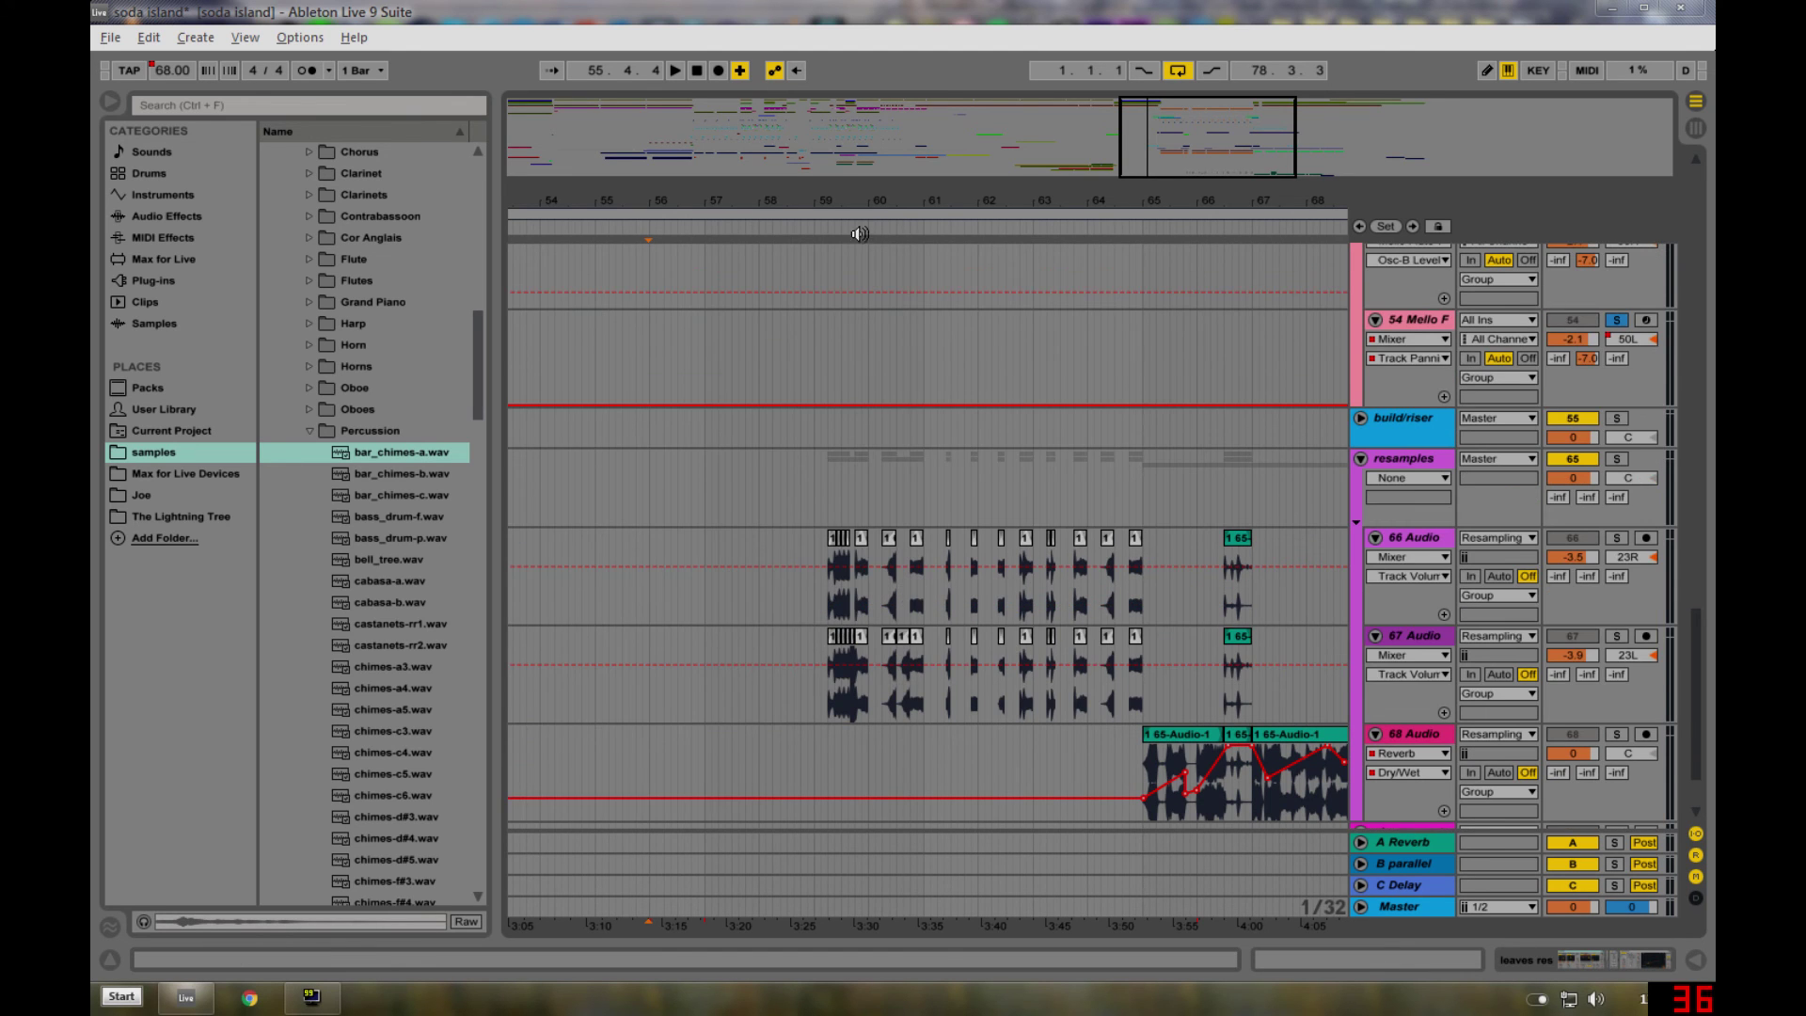
drag(877, 199, 1142, 574)
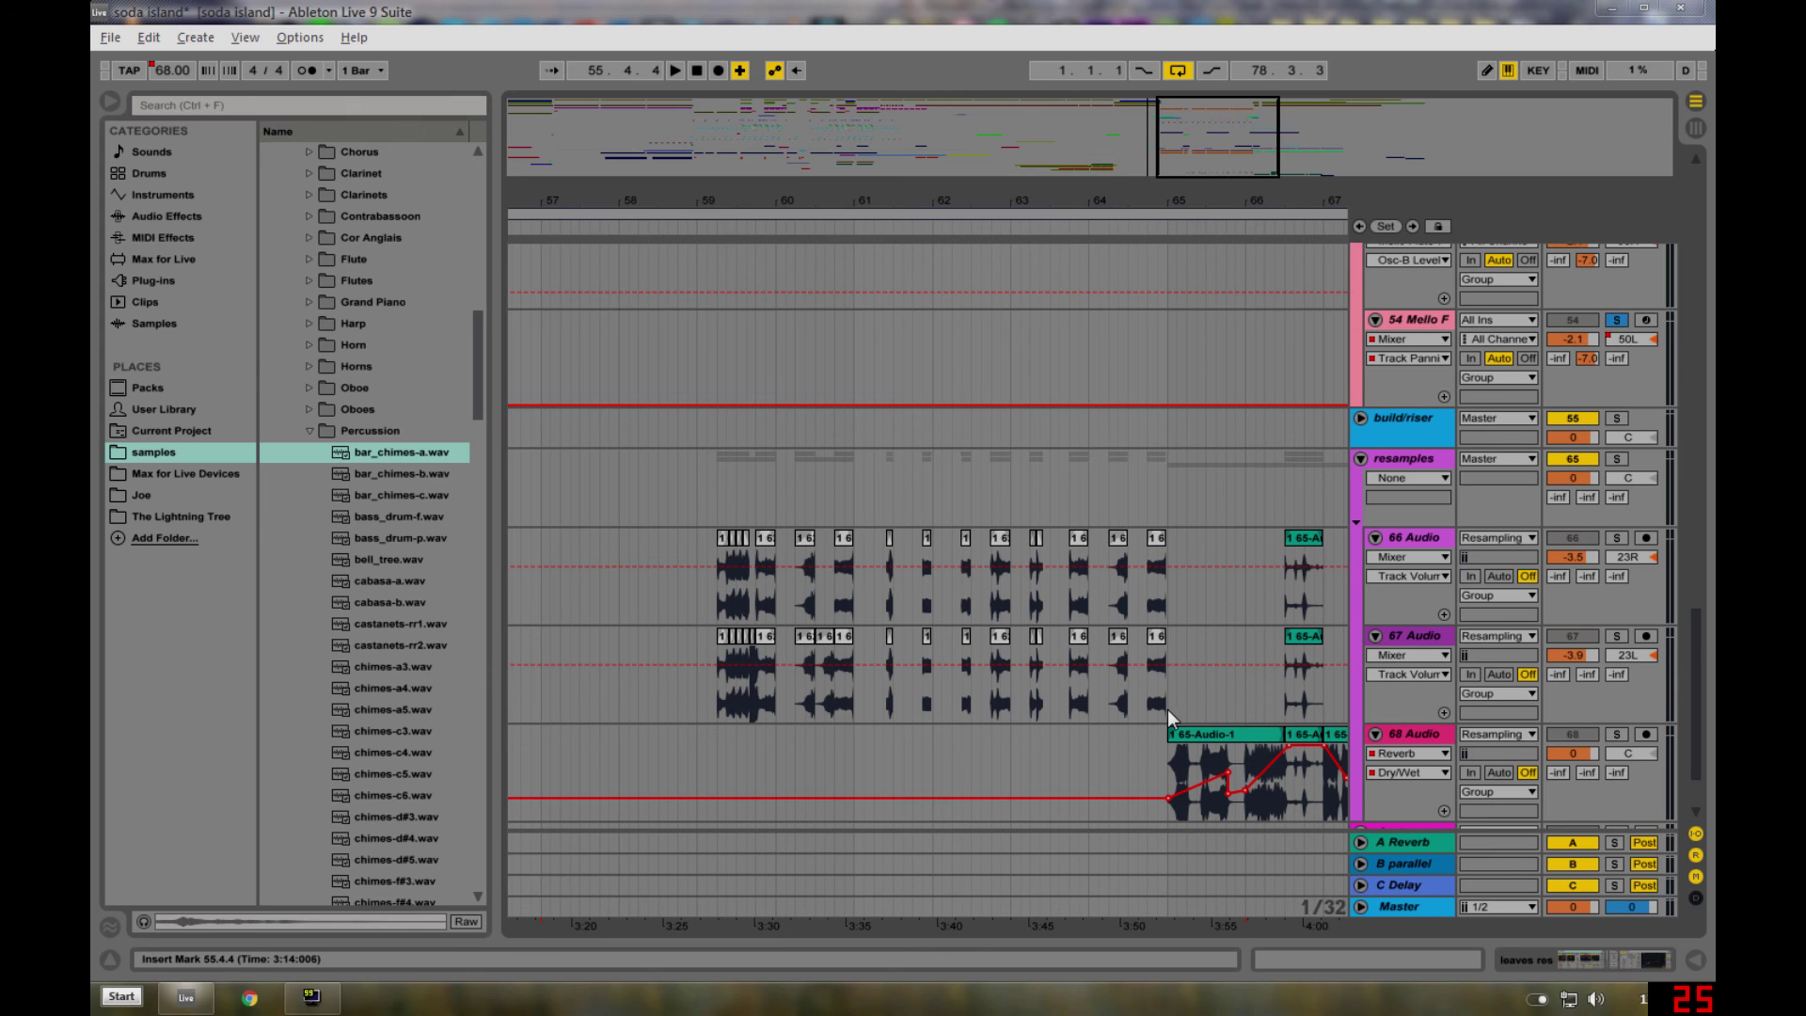
mouse_move(1166, 709)
mouse_down()
mouse_move(918, 681)
mouse_move(696, 602)
mouse_up()
click(619, 632)
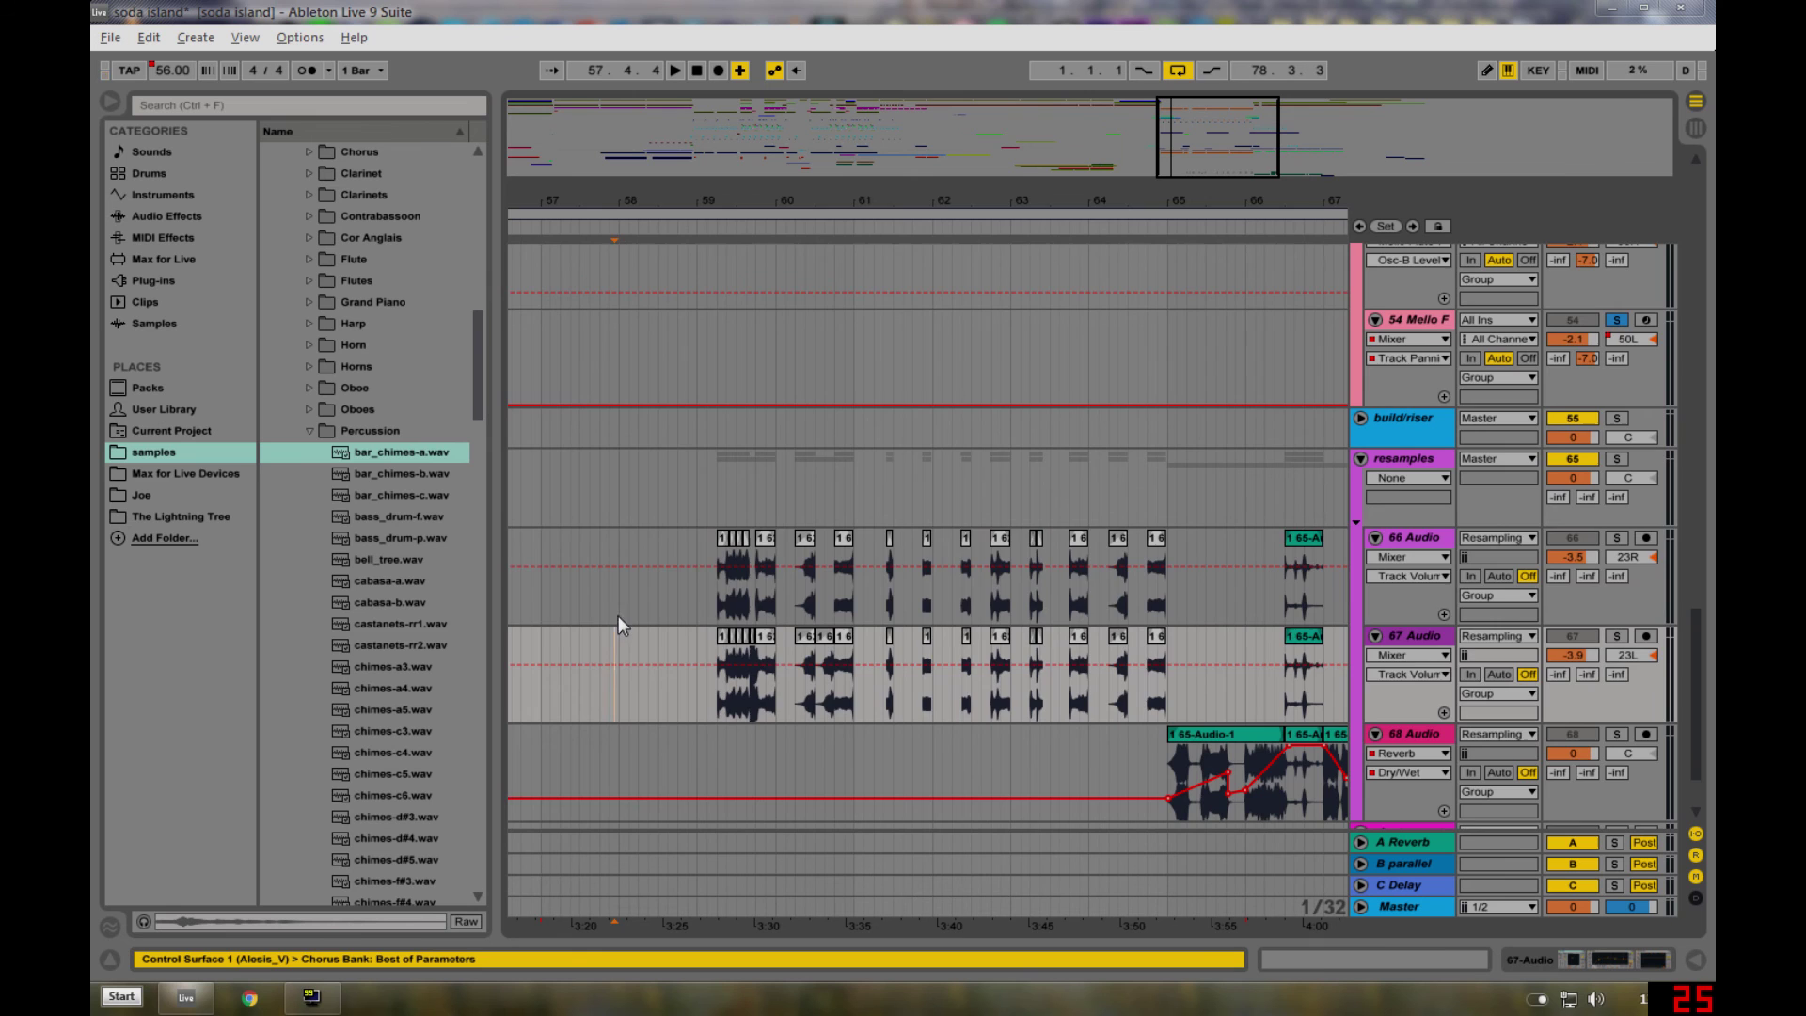
click(619, 611)
- Unfold the synth 2 track to show the notes of its clips from bar 57 onward
scroll(623, 610, up, 12)
scroll(946, 545, up, 3)
click(946, 532)
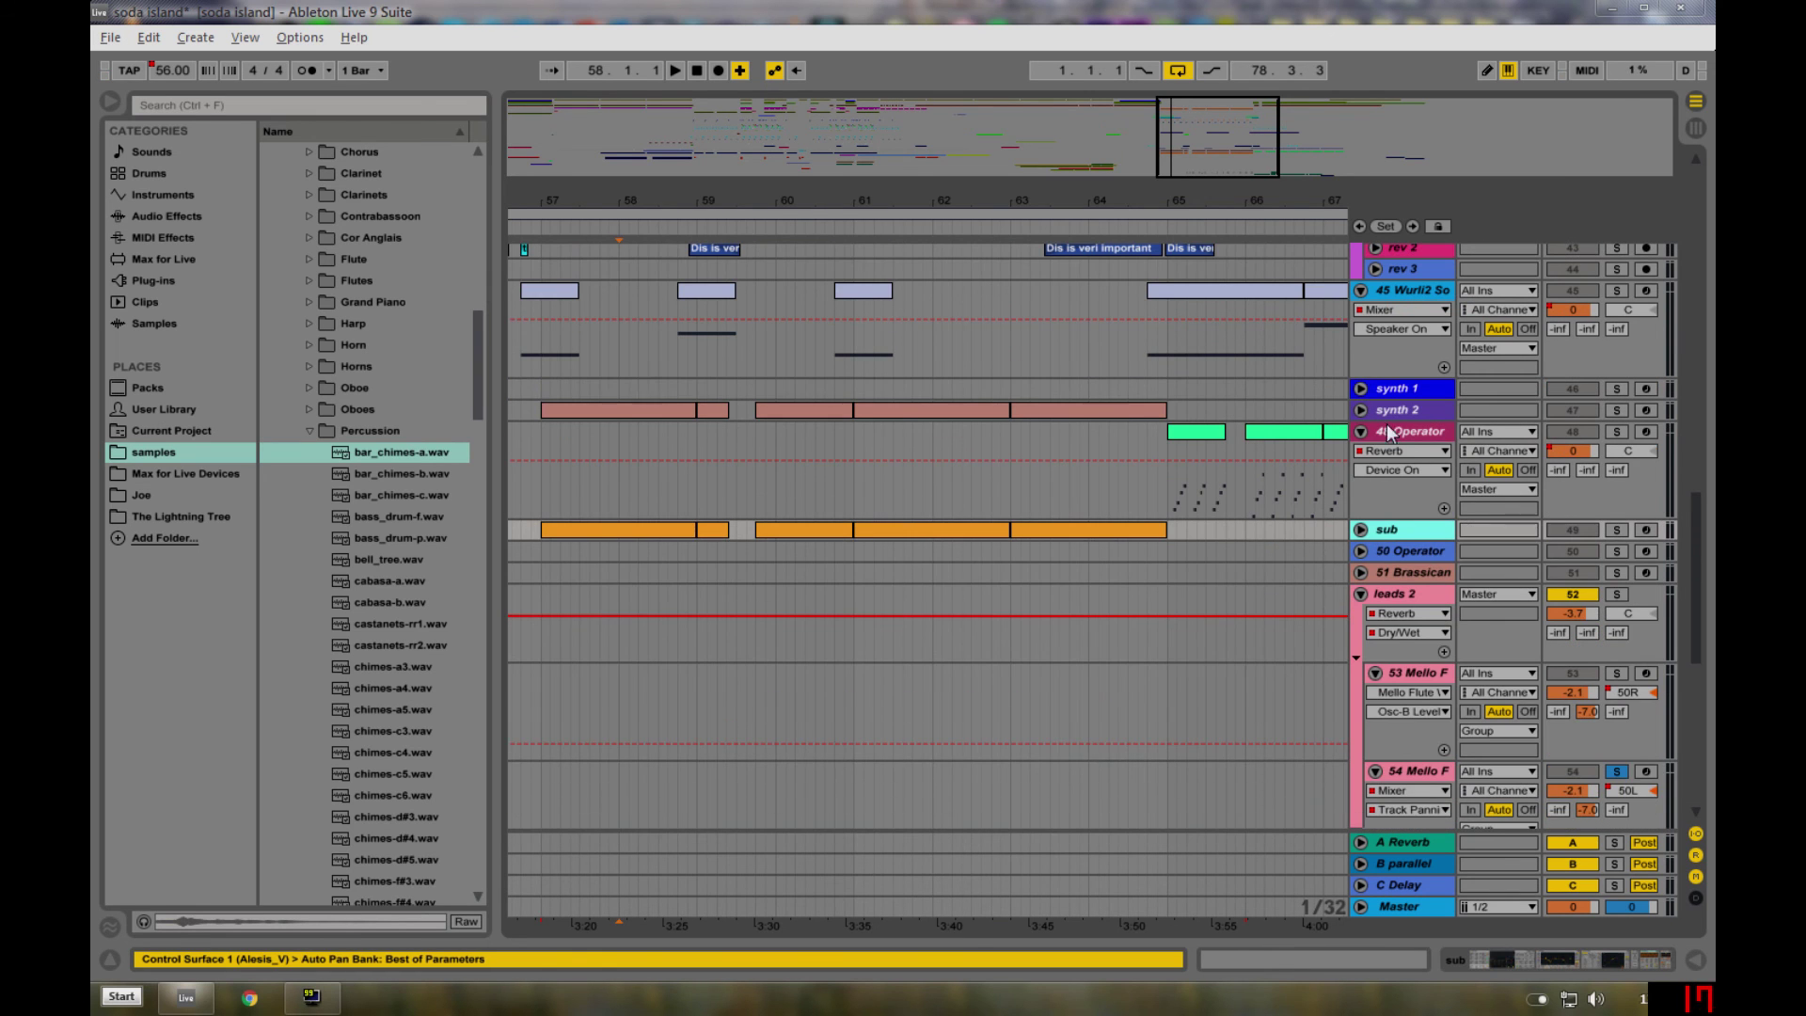
drag(650, 201, 788, 182)
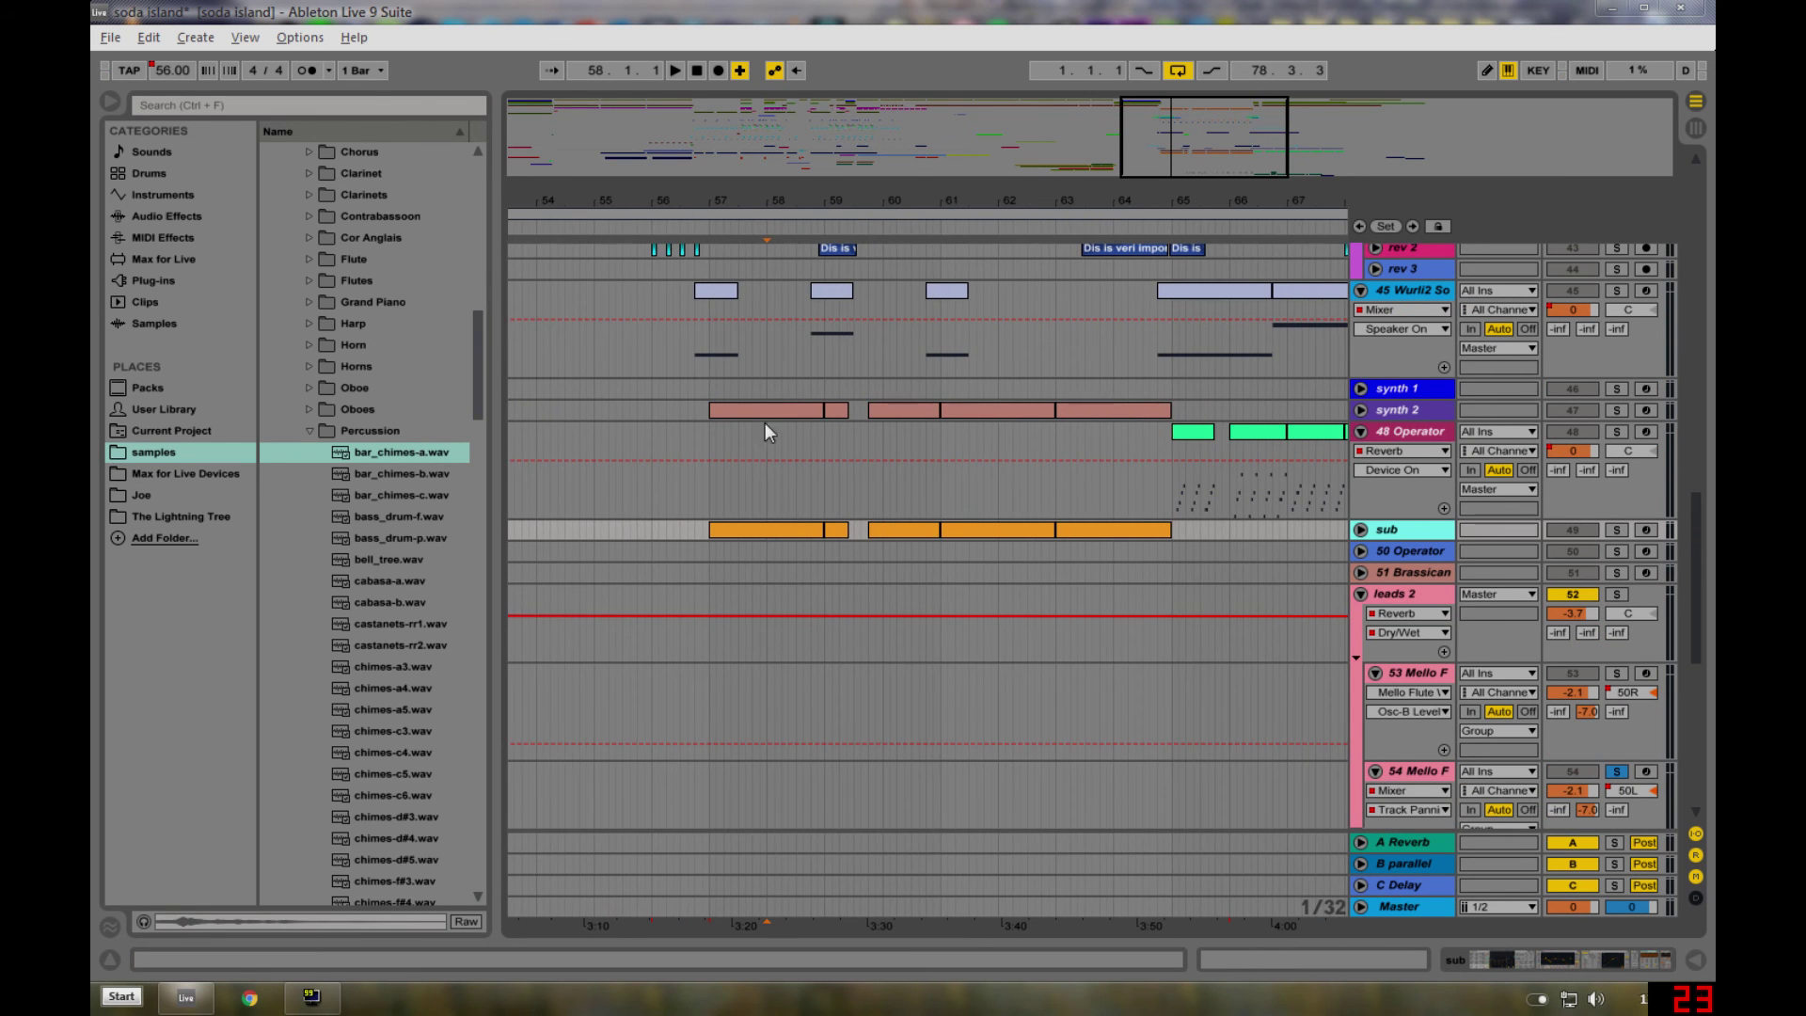
click(1379, 414)
click(1359, 411)
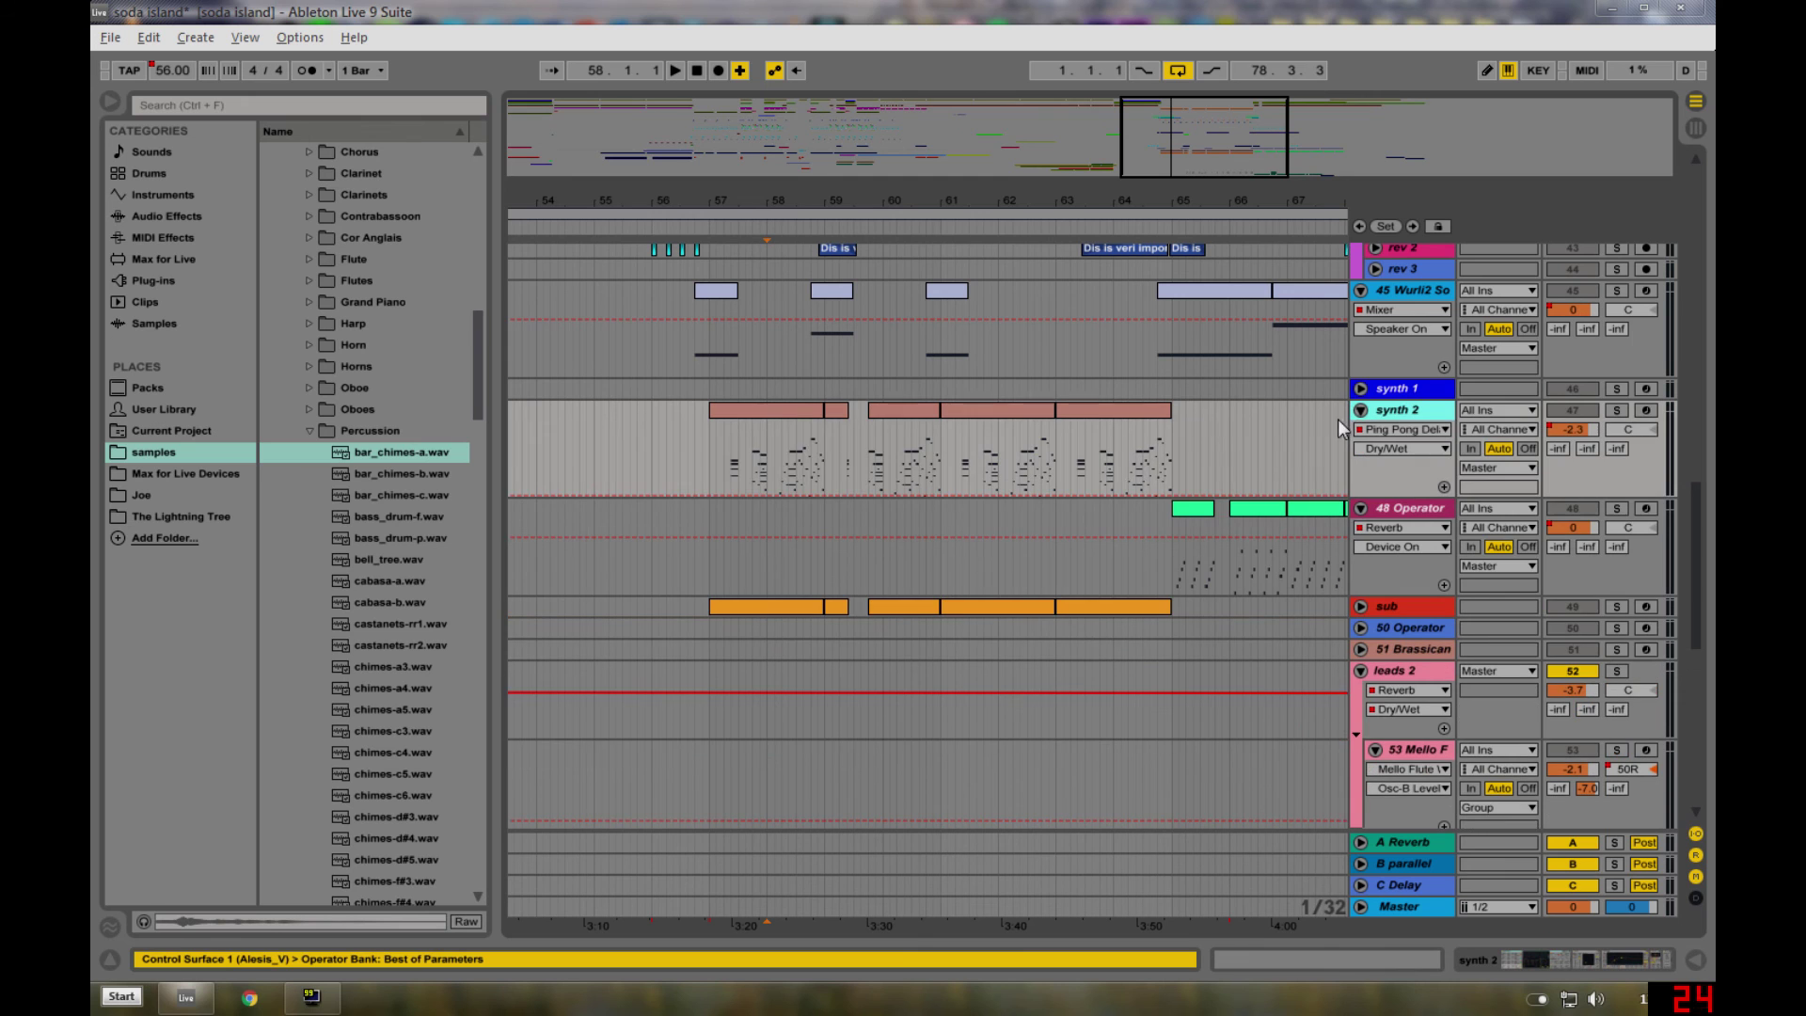
- Select the early synth 2 clip starting at 12.3.3, solo the track and audition the clip alone
click(783, 448)
drag(840, 205, 1108, 174)
click(669, 410)
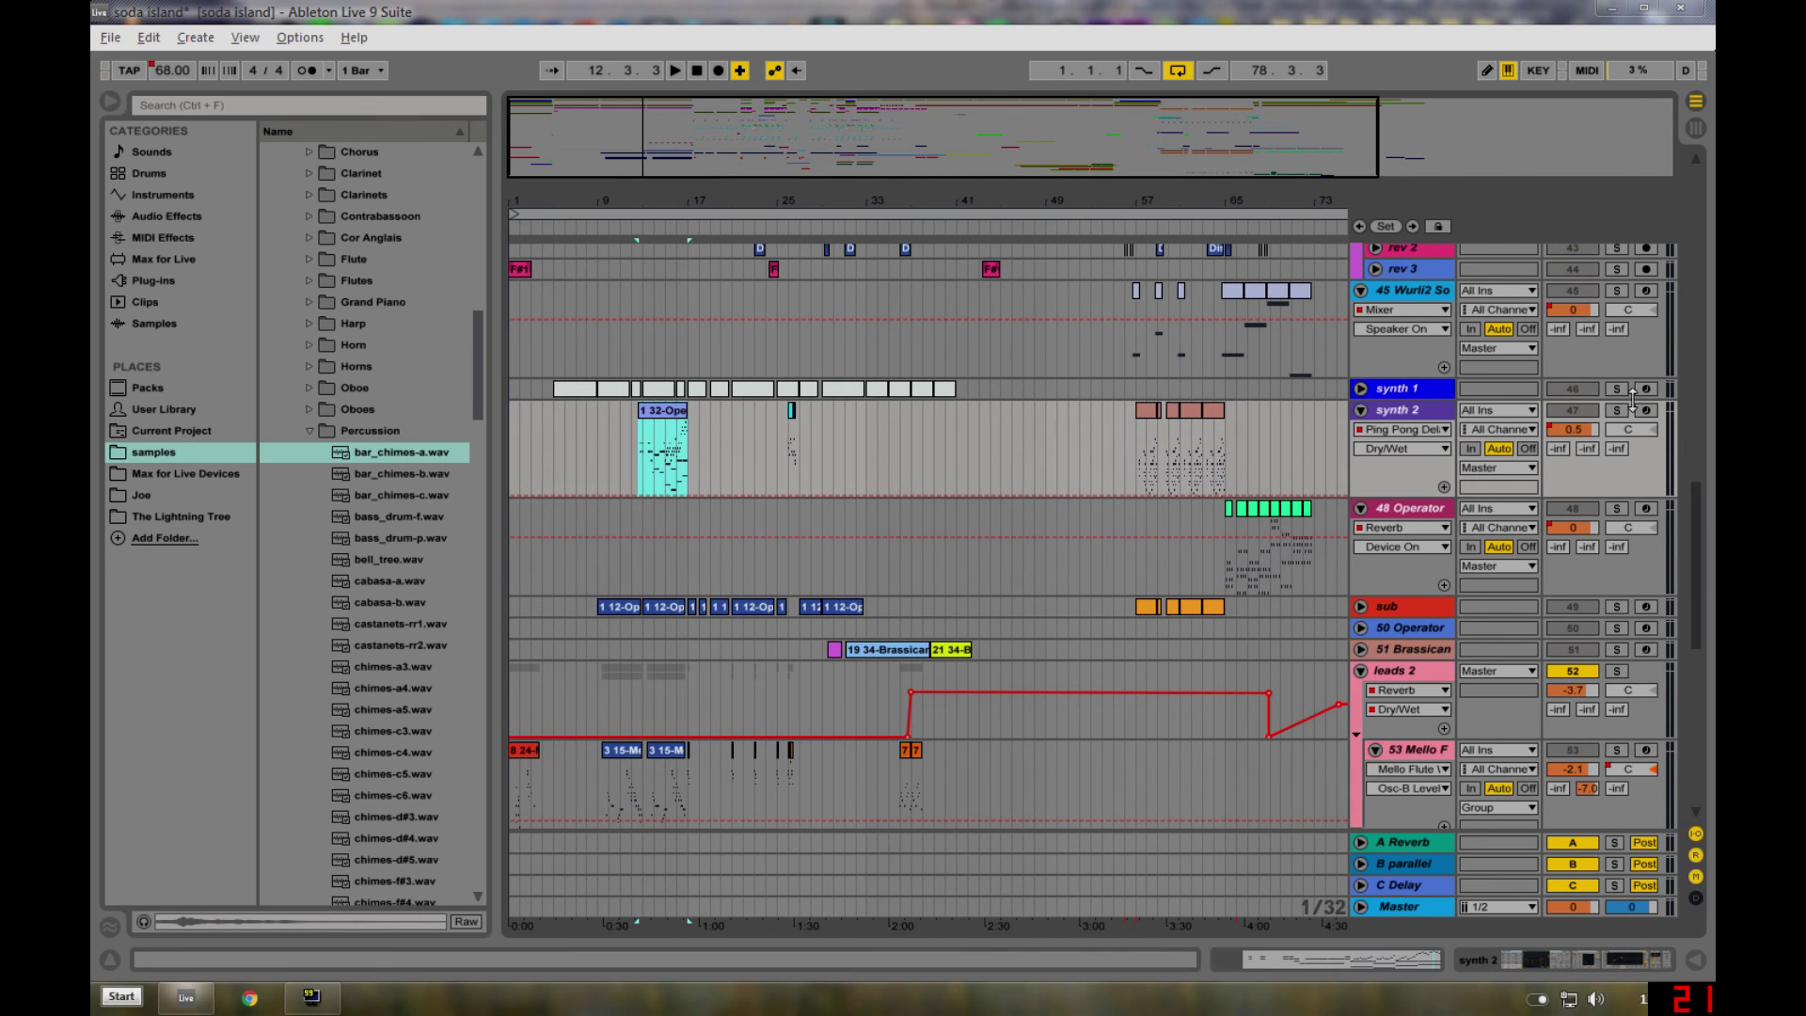
click(1618, 414)
key(space)
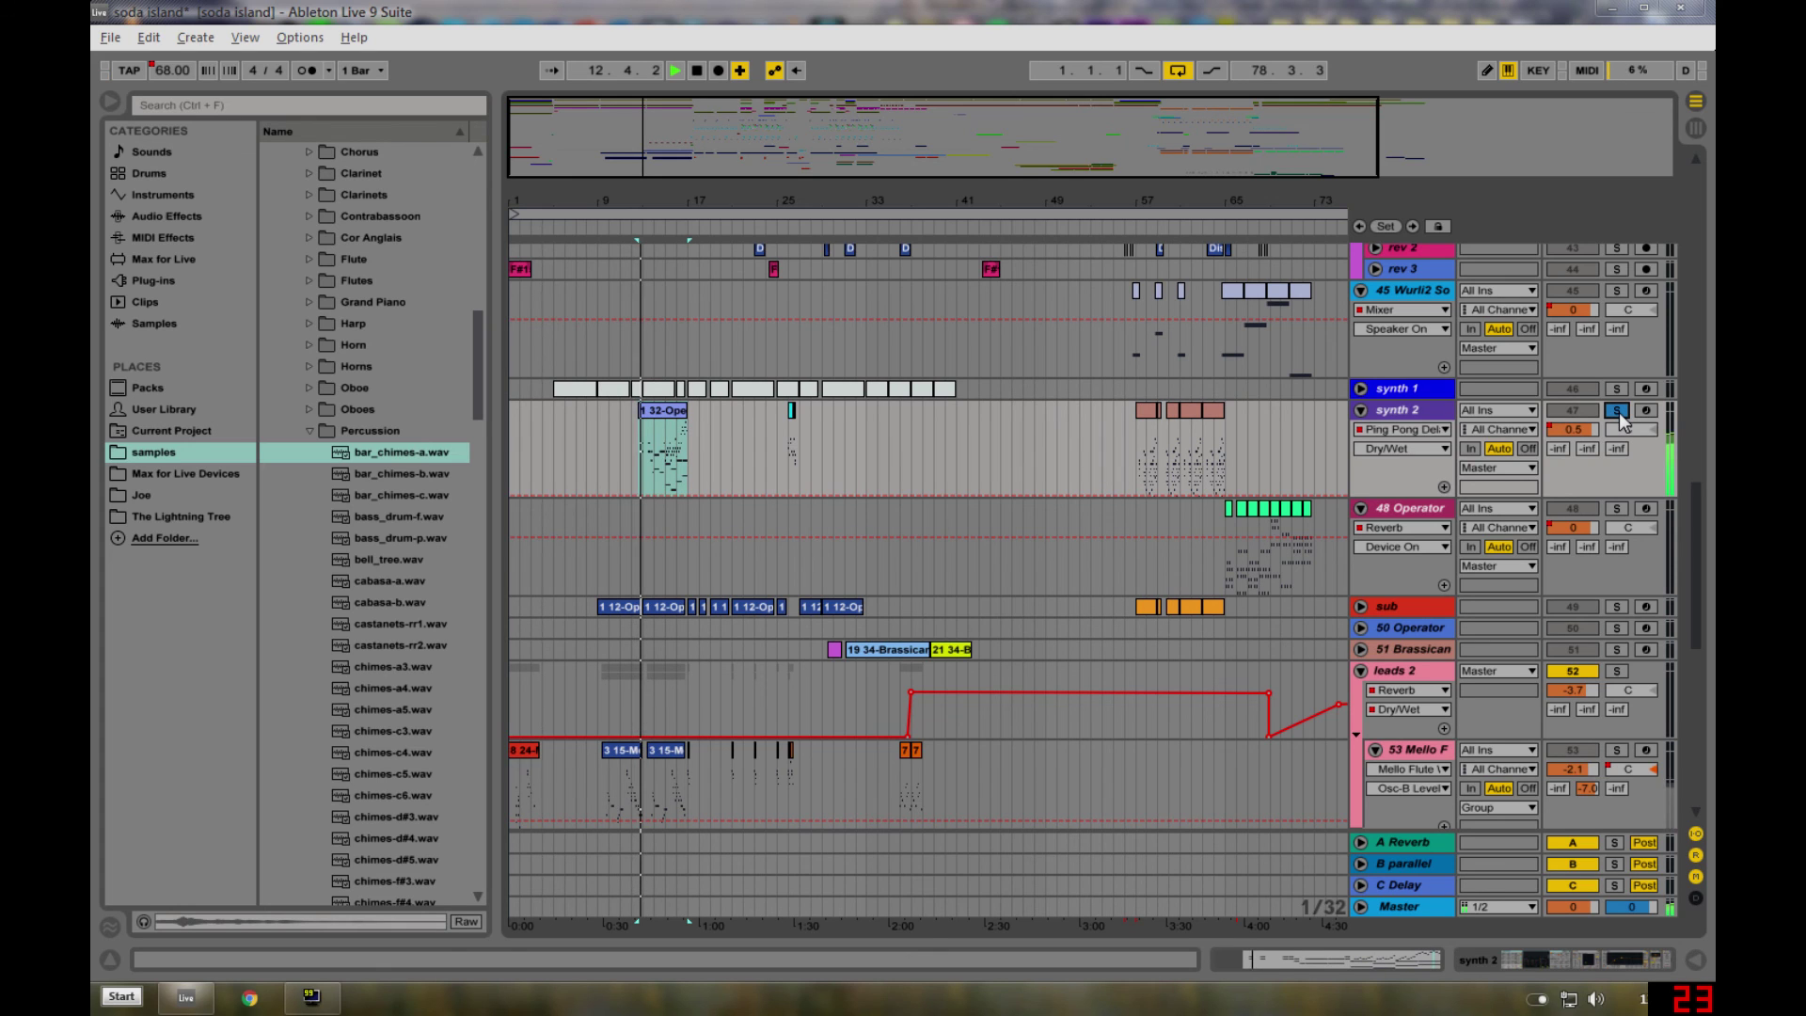
key(space)
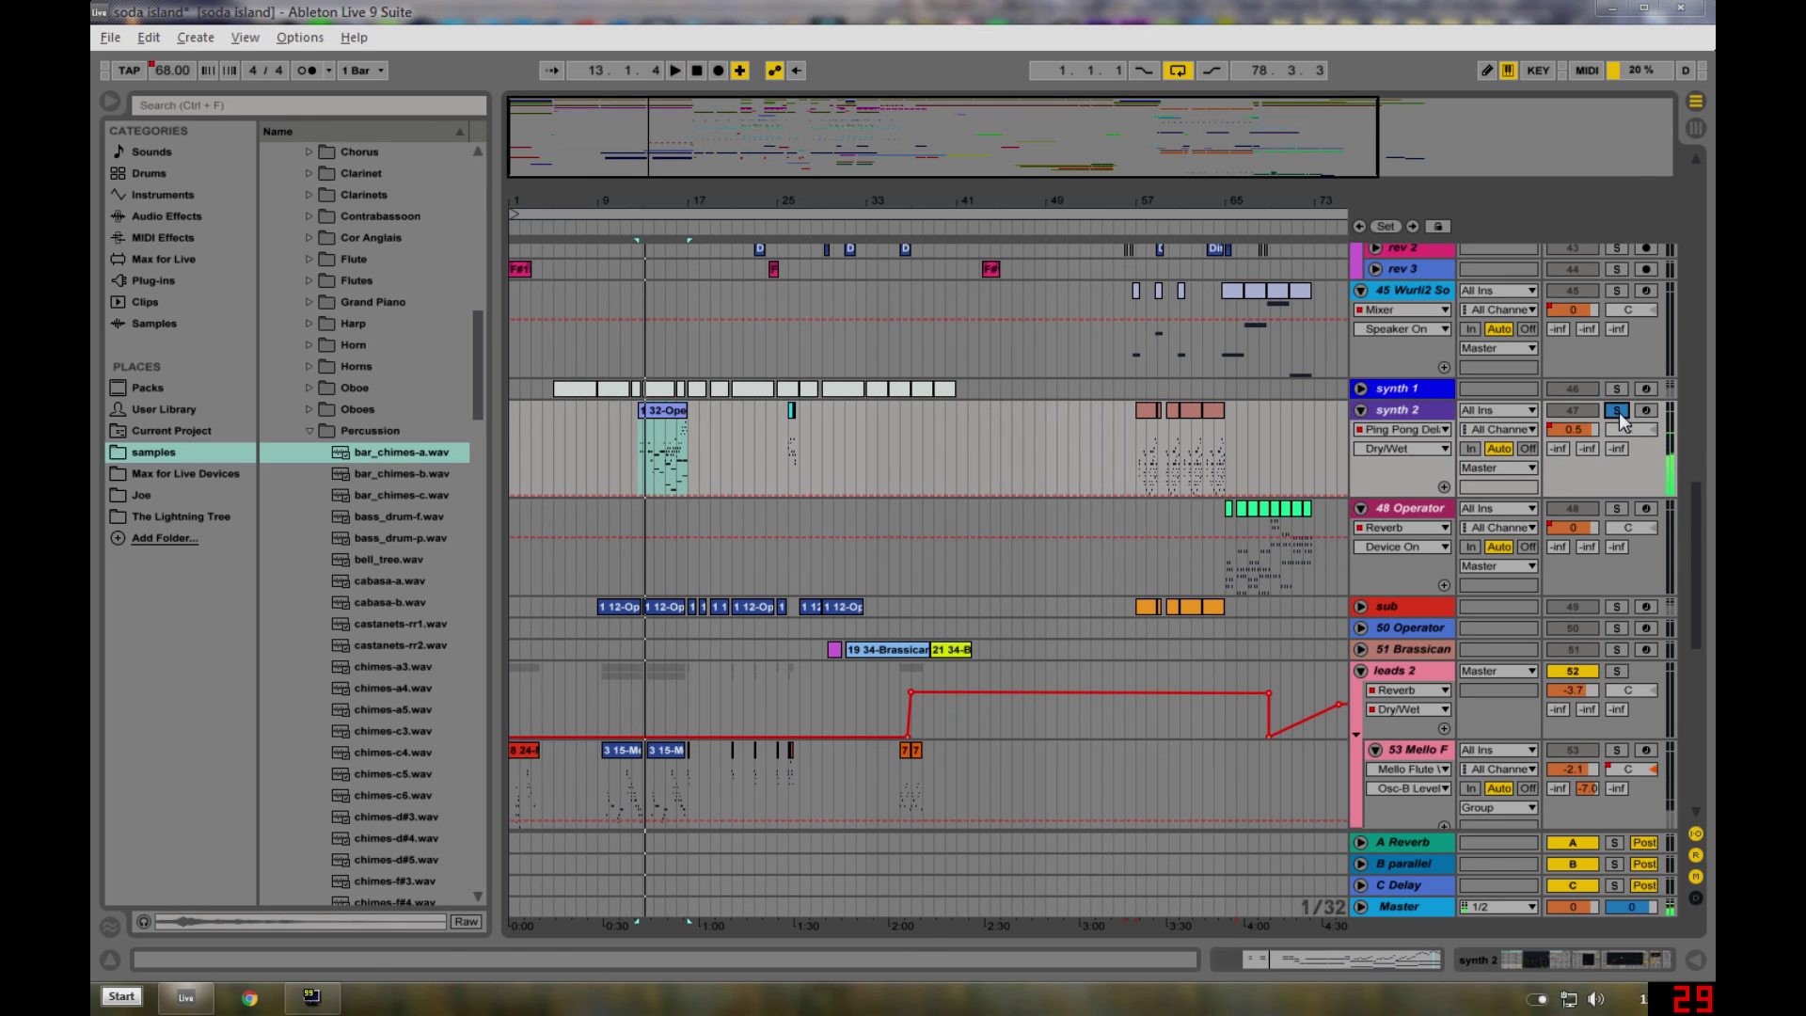
- Select the synth 2 clip at 57.1.1, unsolo the track and play the clip within the full mix
click(1140, 410)
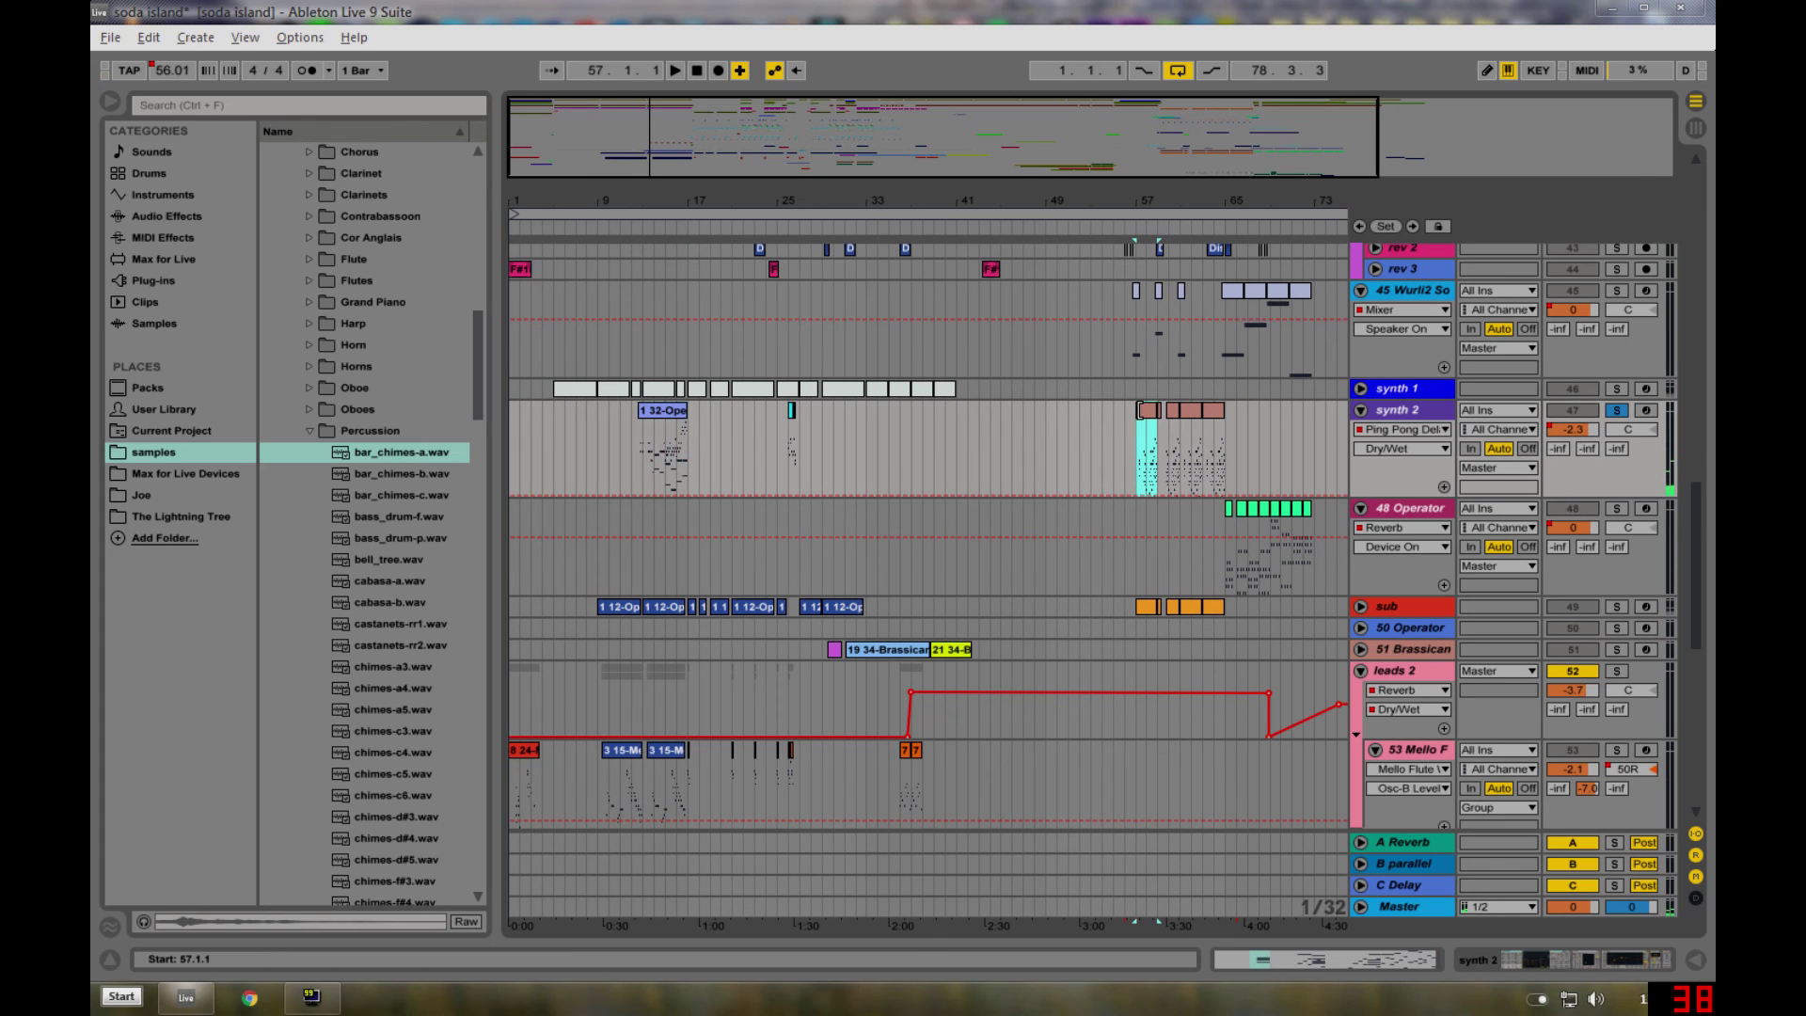
click(1618, 410)
key(space)
key(z)
drag(1157, 199, 1152, 206)
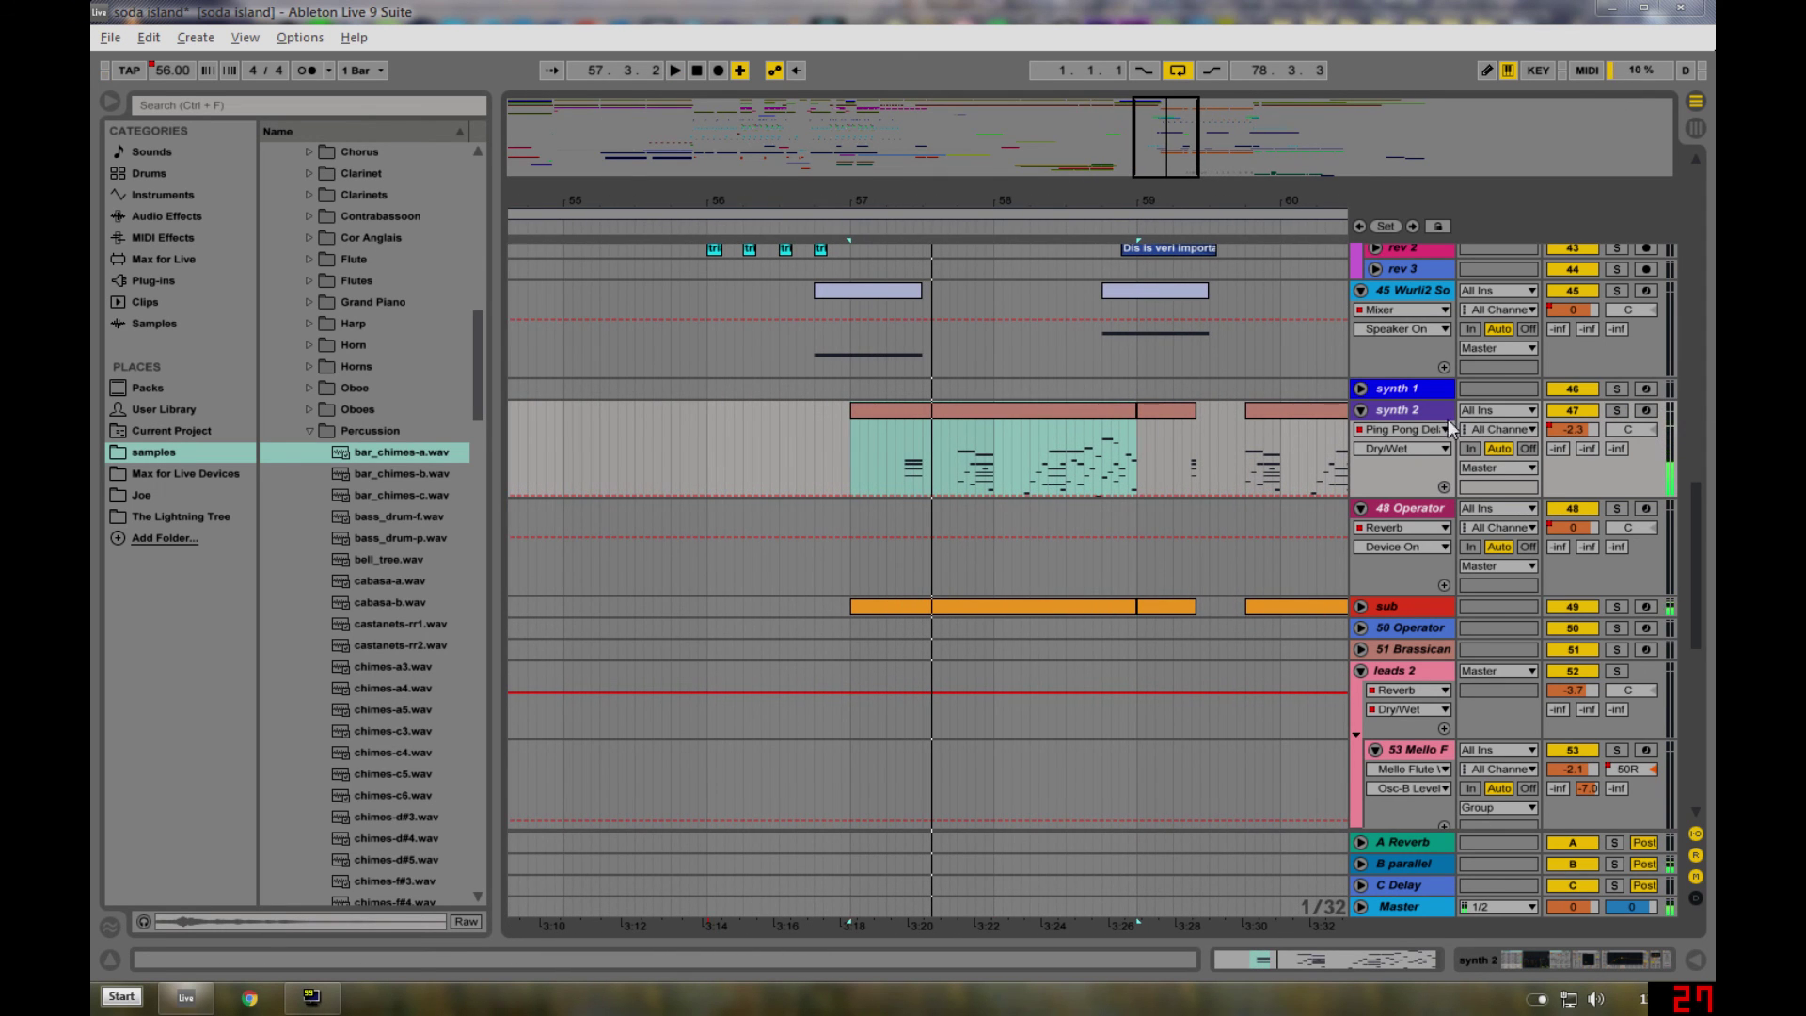
- Open synth 2's device chain, show the Operator's Osc-B Level automation and play a short stretch from 57.2.2
click(1569, 957)
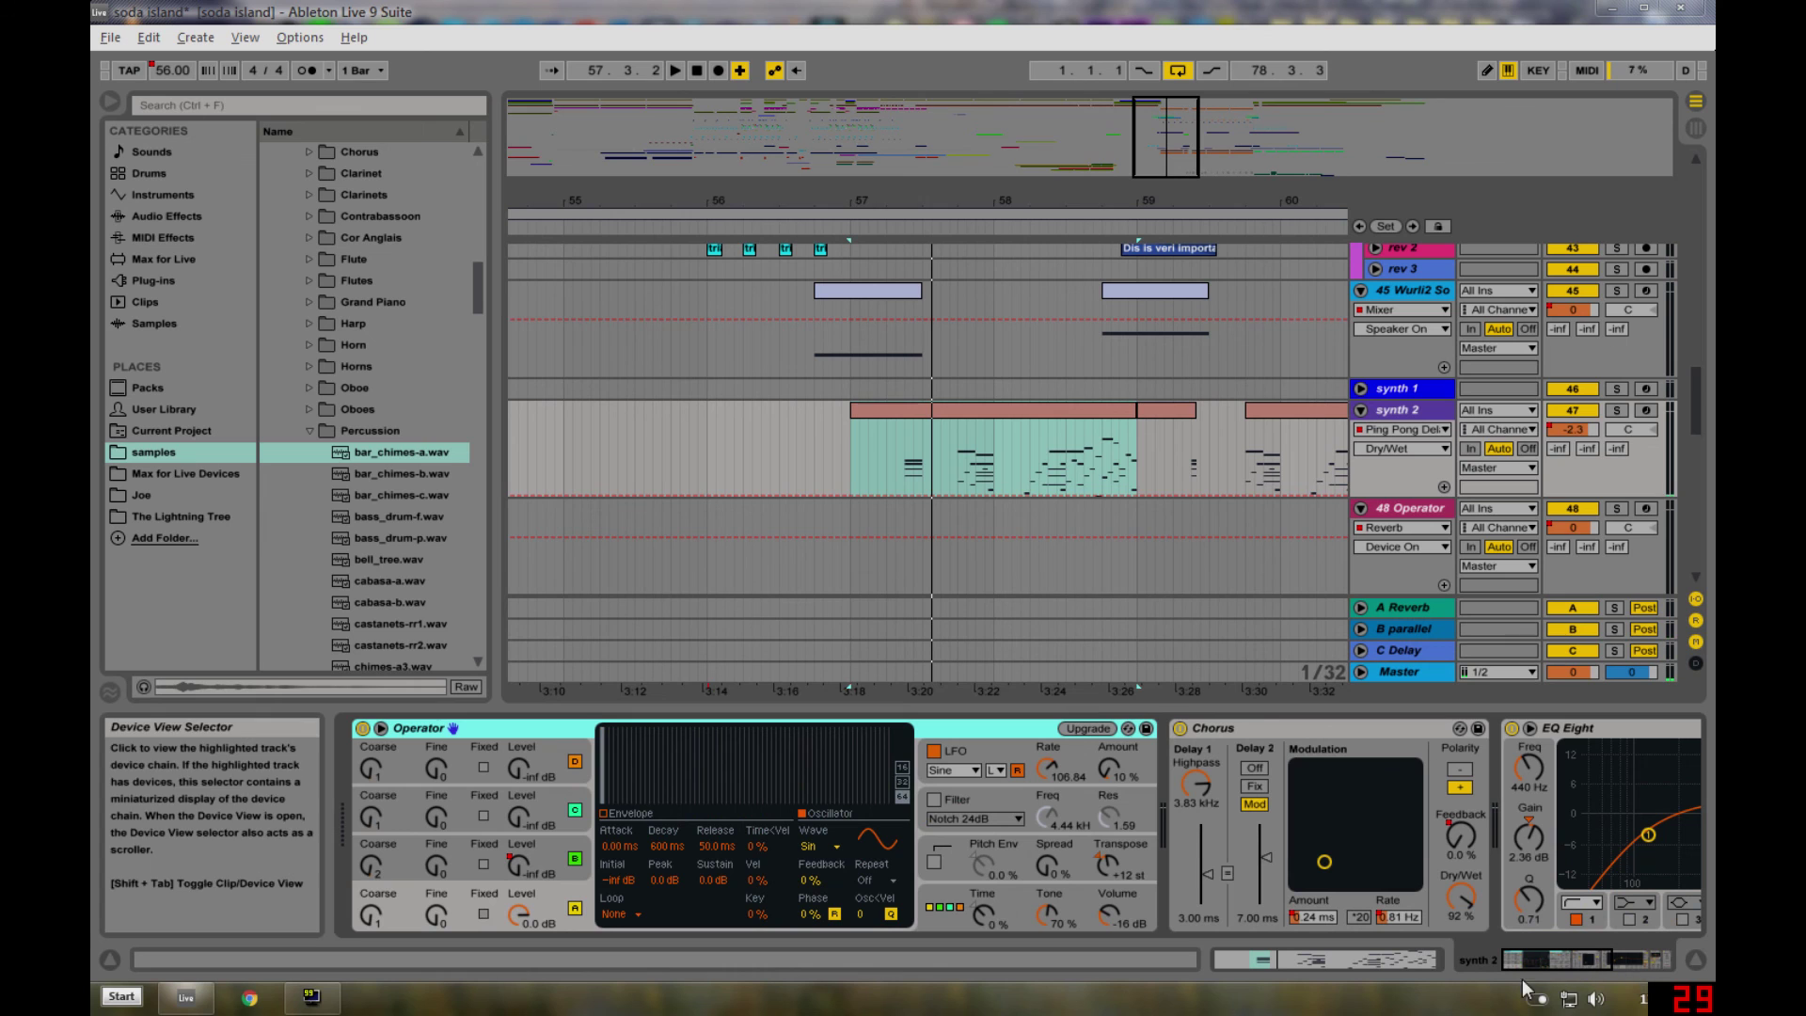
click(514, 867)
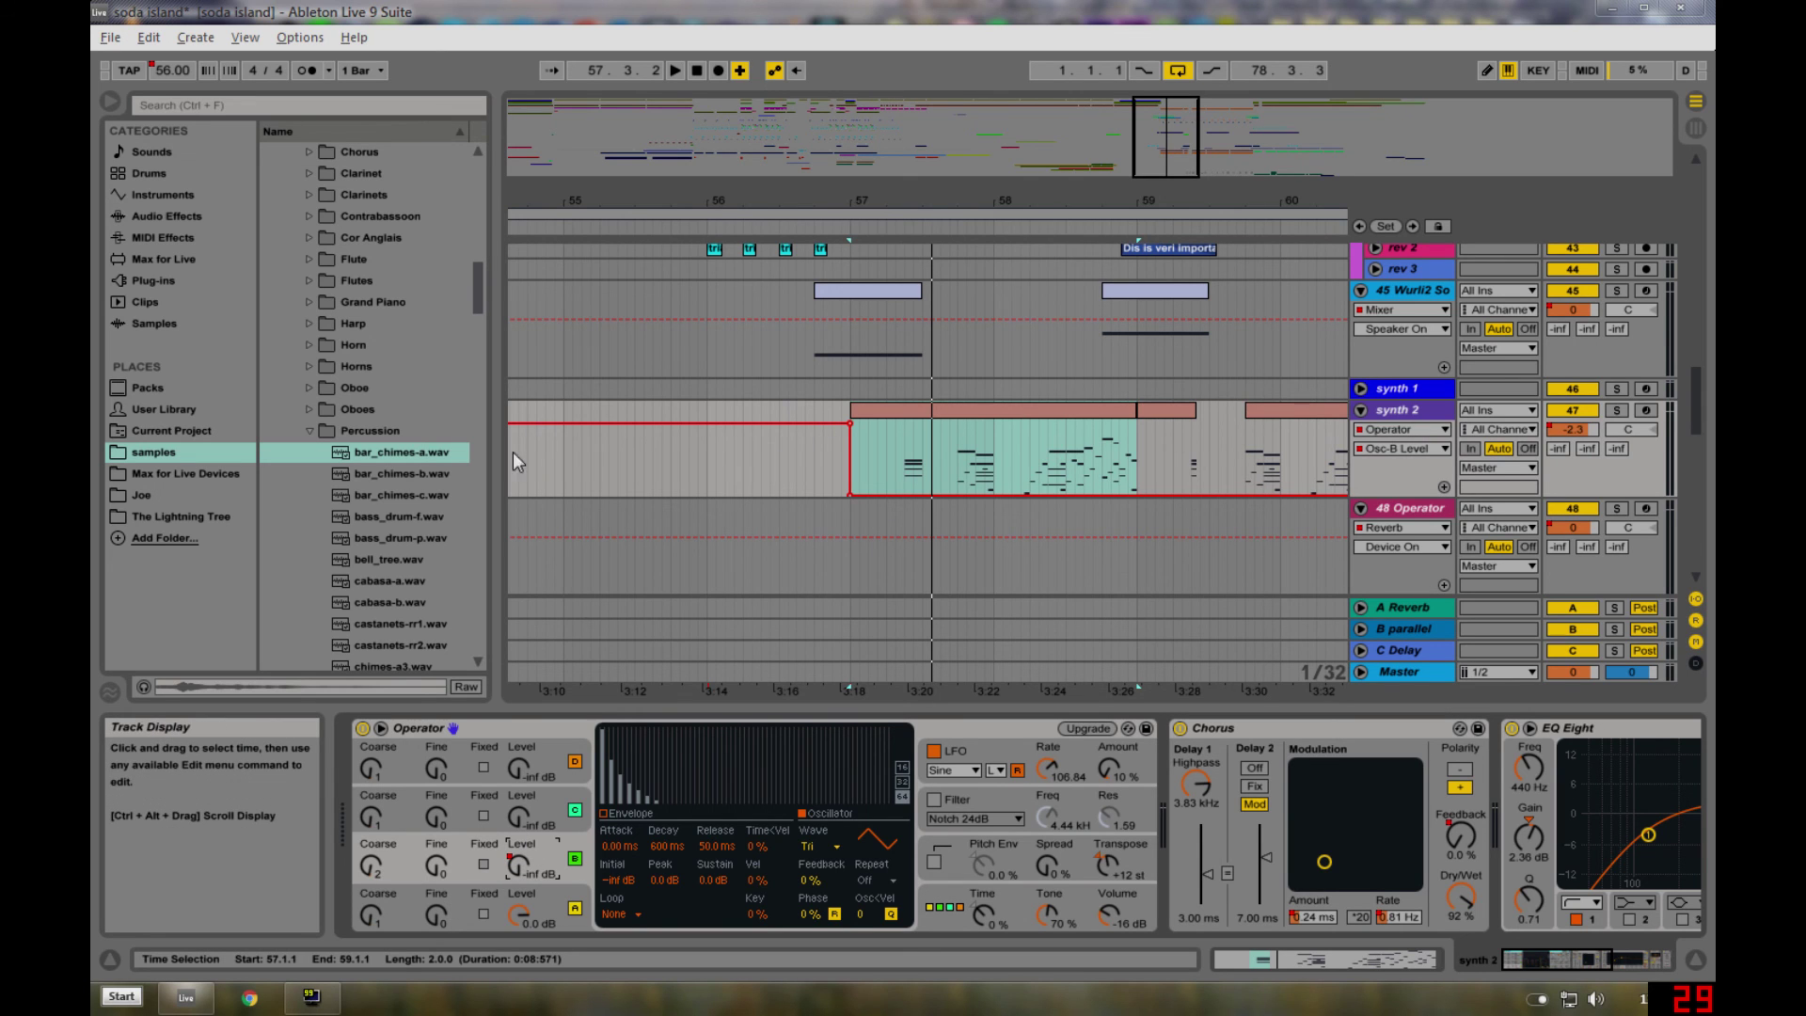
click(901, 461)
key(space)
key(space)
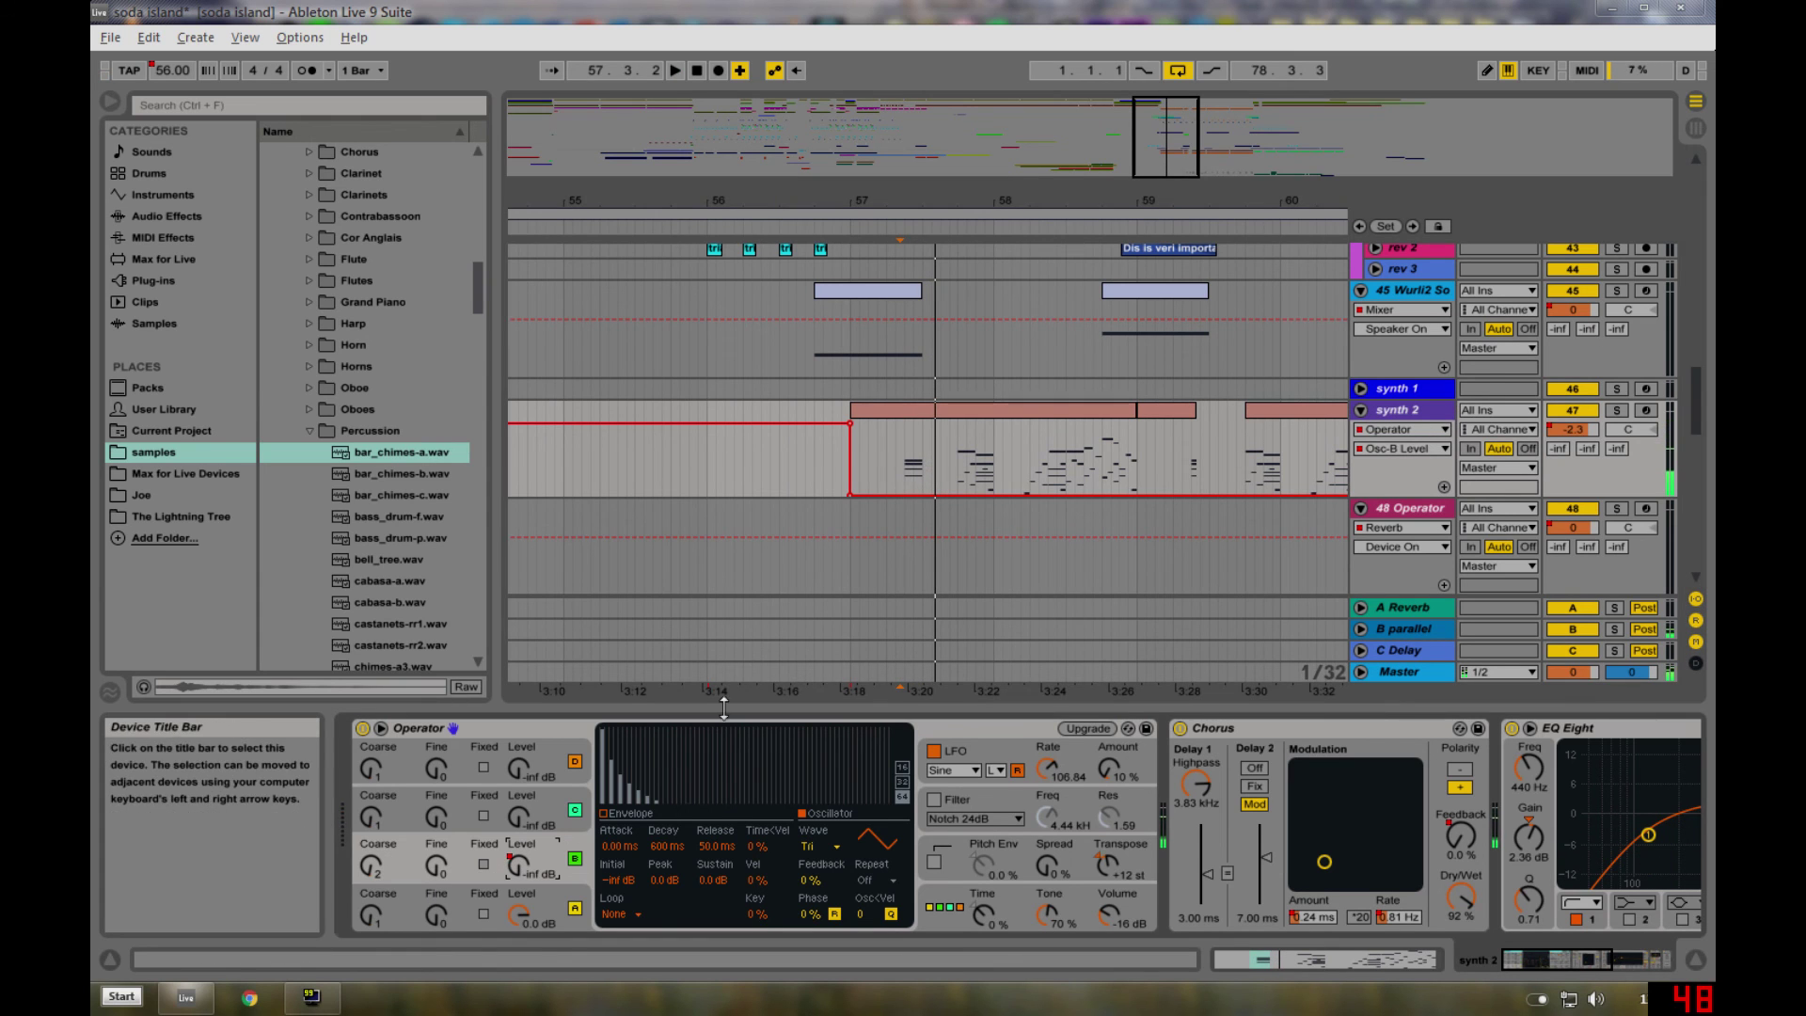
- Try raising synth 2's Osc-B Level automation to -0.7 dB from bar 57, listen to it, and undo the change
drag(913, 494, 912, 438)
key(space)
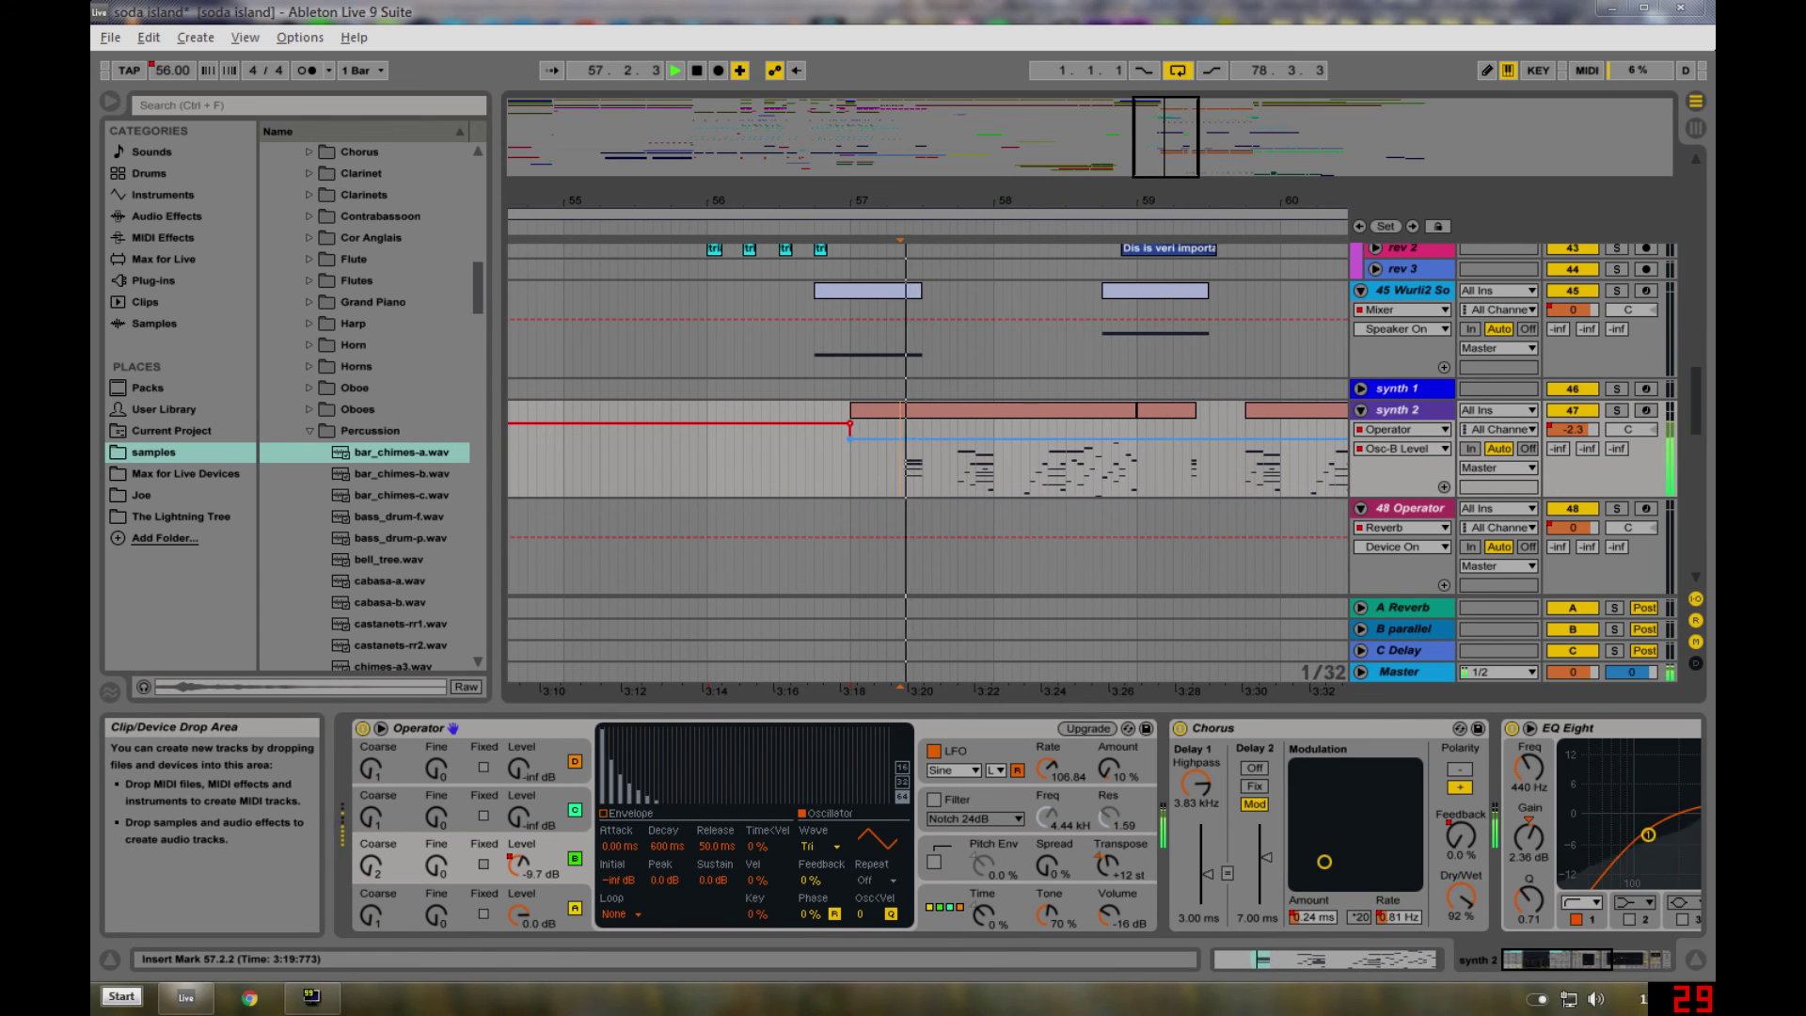
key(space)
key(ctrl+z)
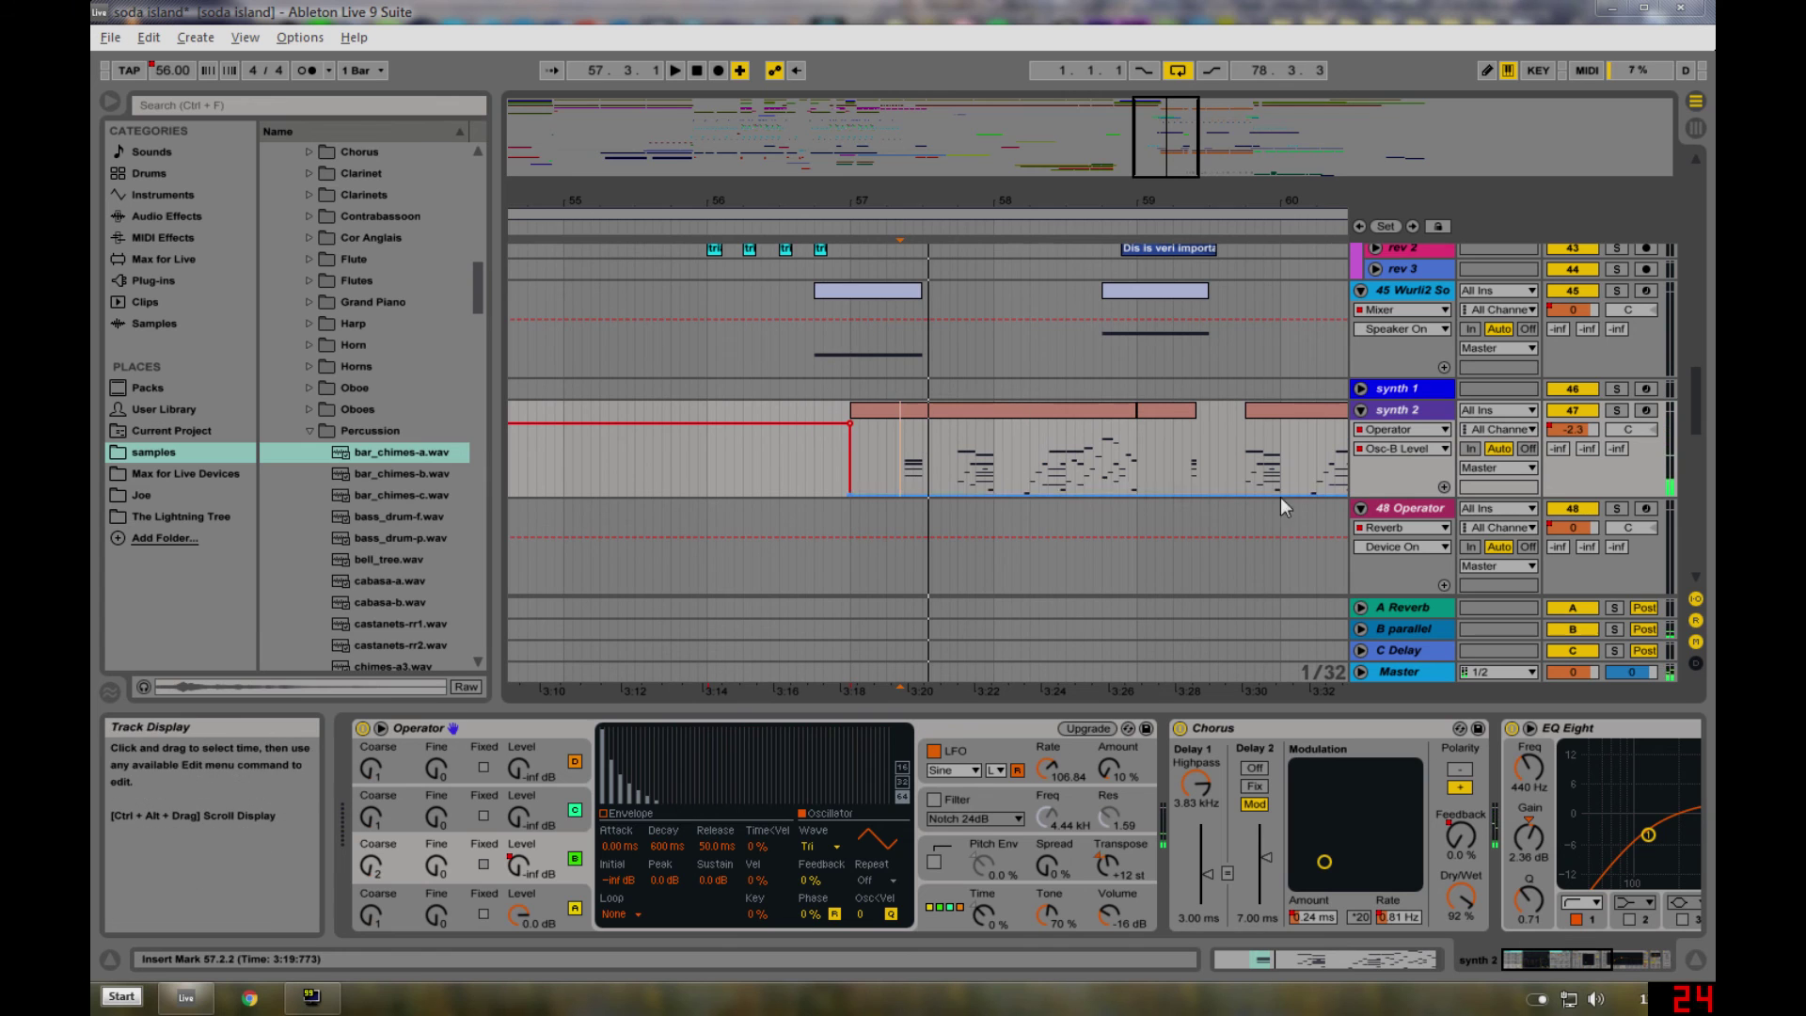
- Hide the device view, select the second Wurli2 clip near bar 59, and fold all the tracks
click(1694, 959)
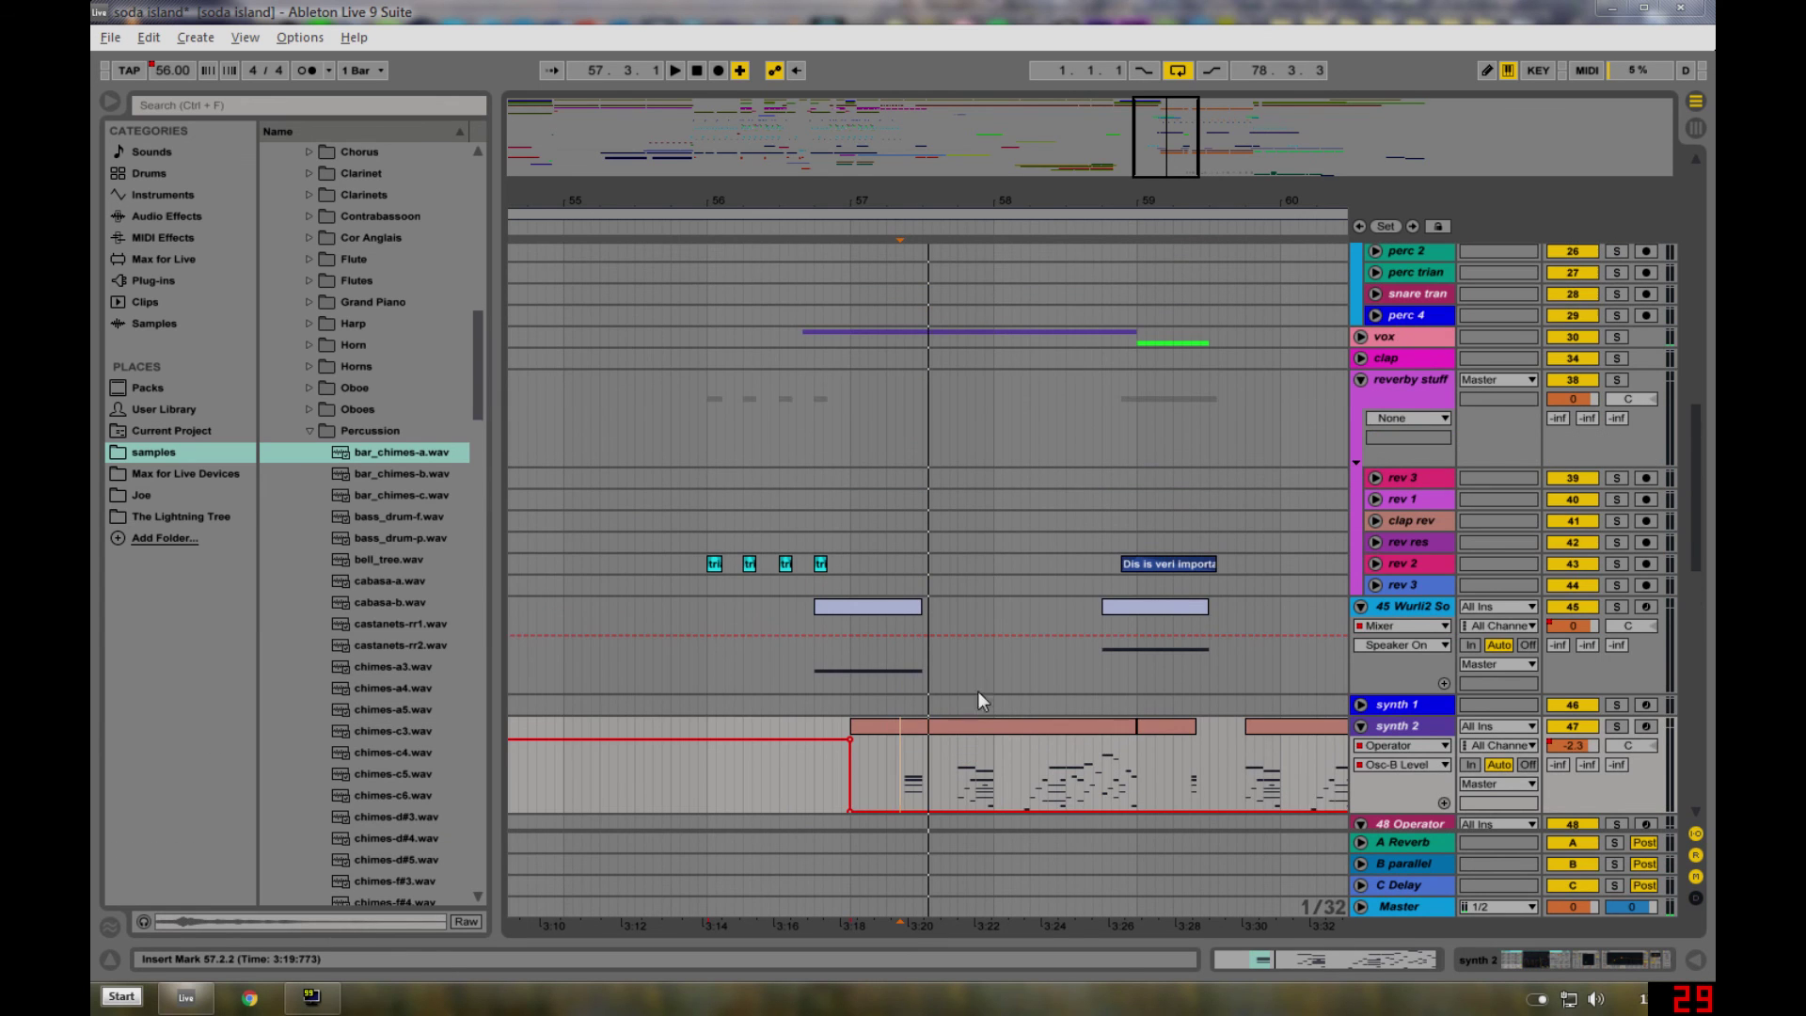
click(1199, 607)
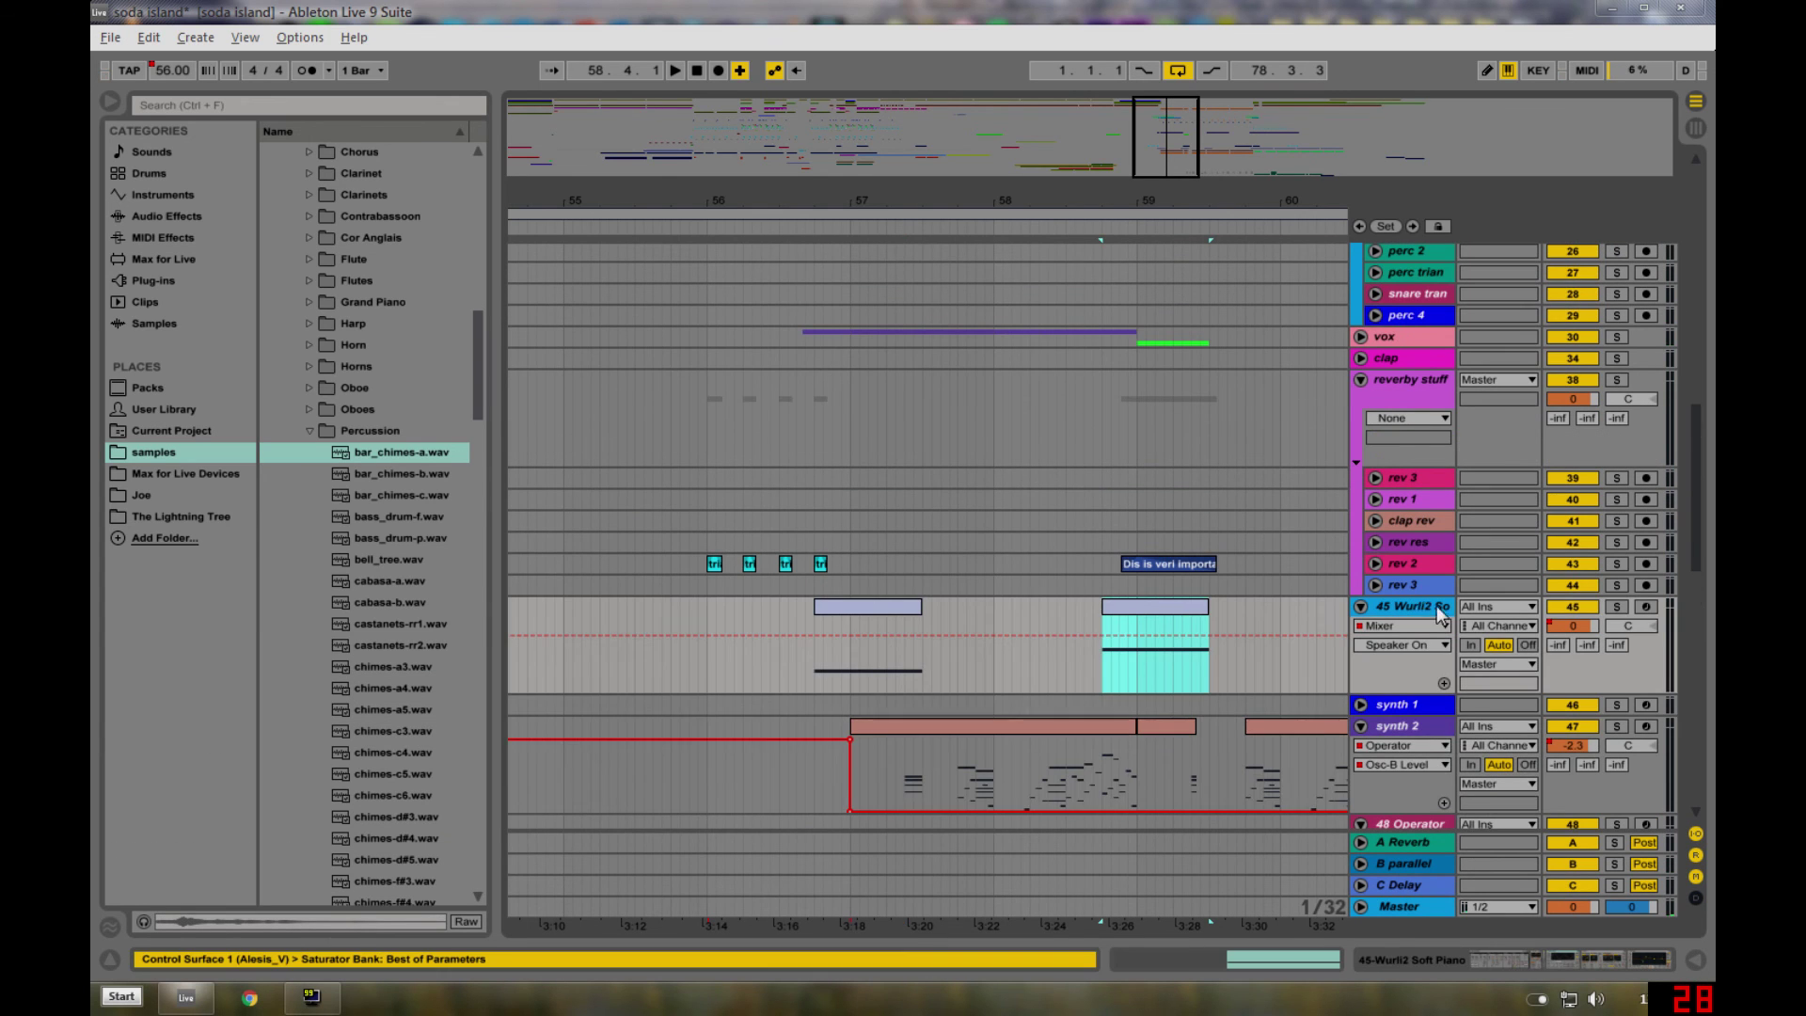
alt+click(1361, 607)
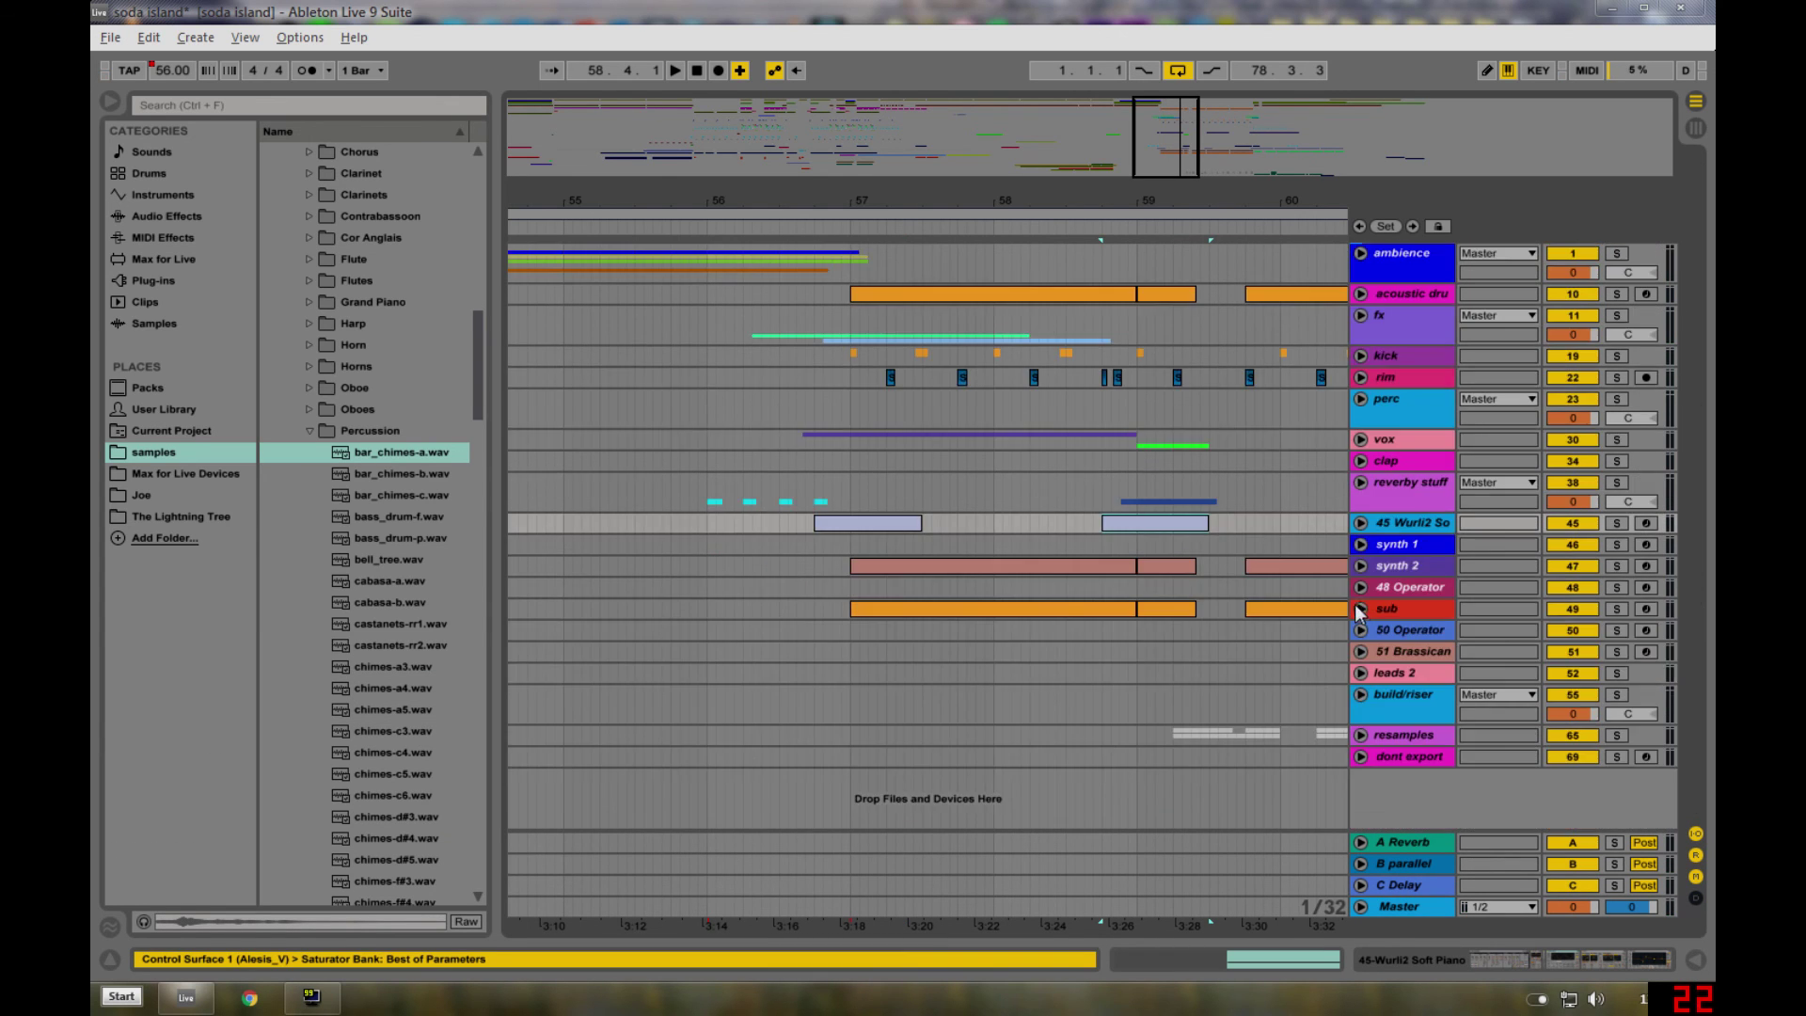
- Place the insert mark at 56.4.2 on the perc group, just before the section starting at bar 57
click(832, 453)
click(830, 395)
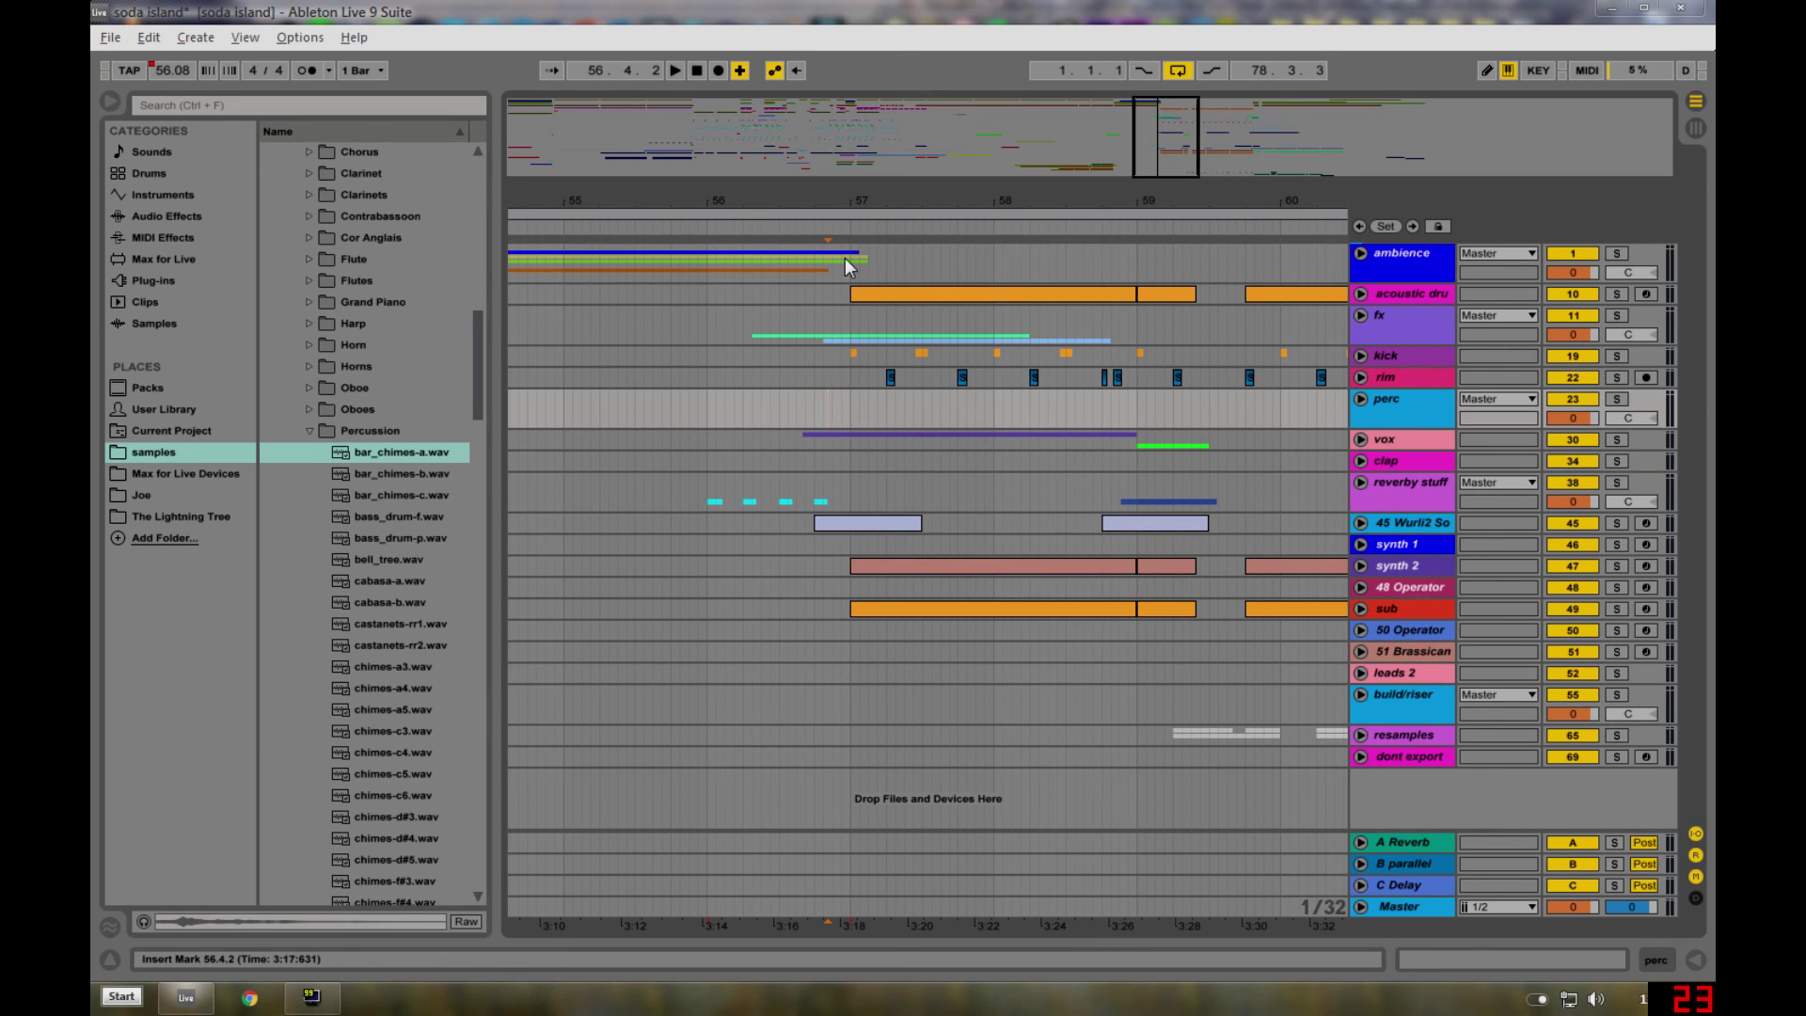
drag(866, 193, 668, 193)
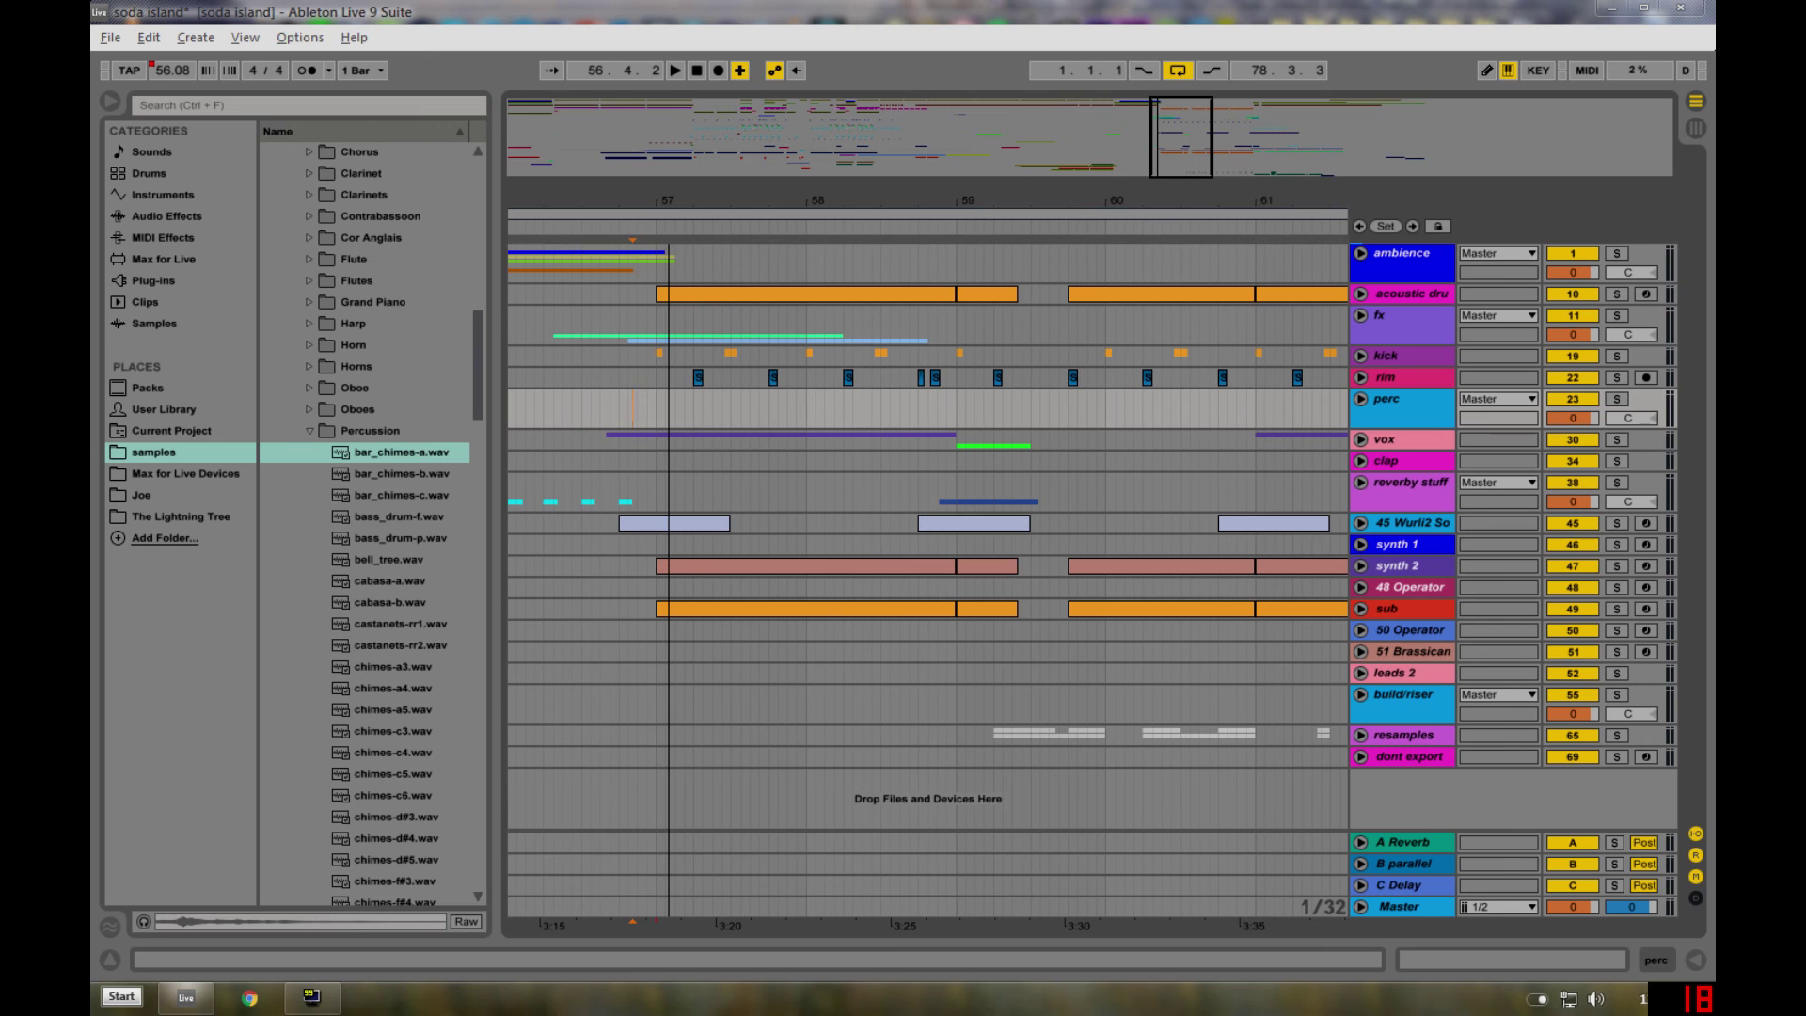
drag(668, 193, 603, 195)
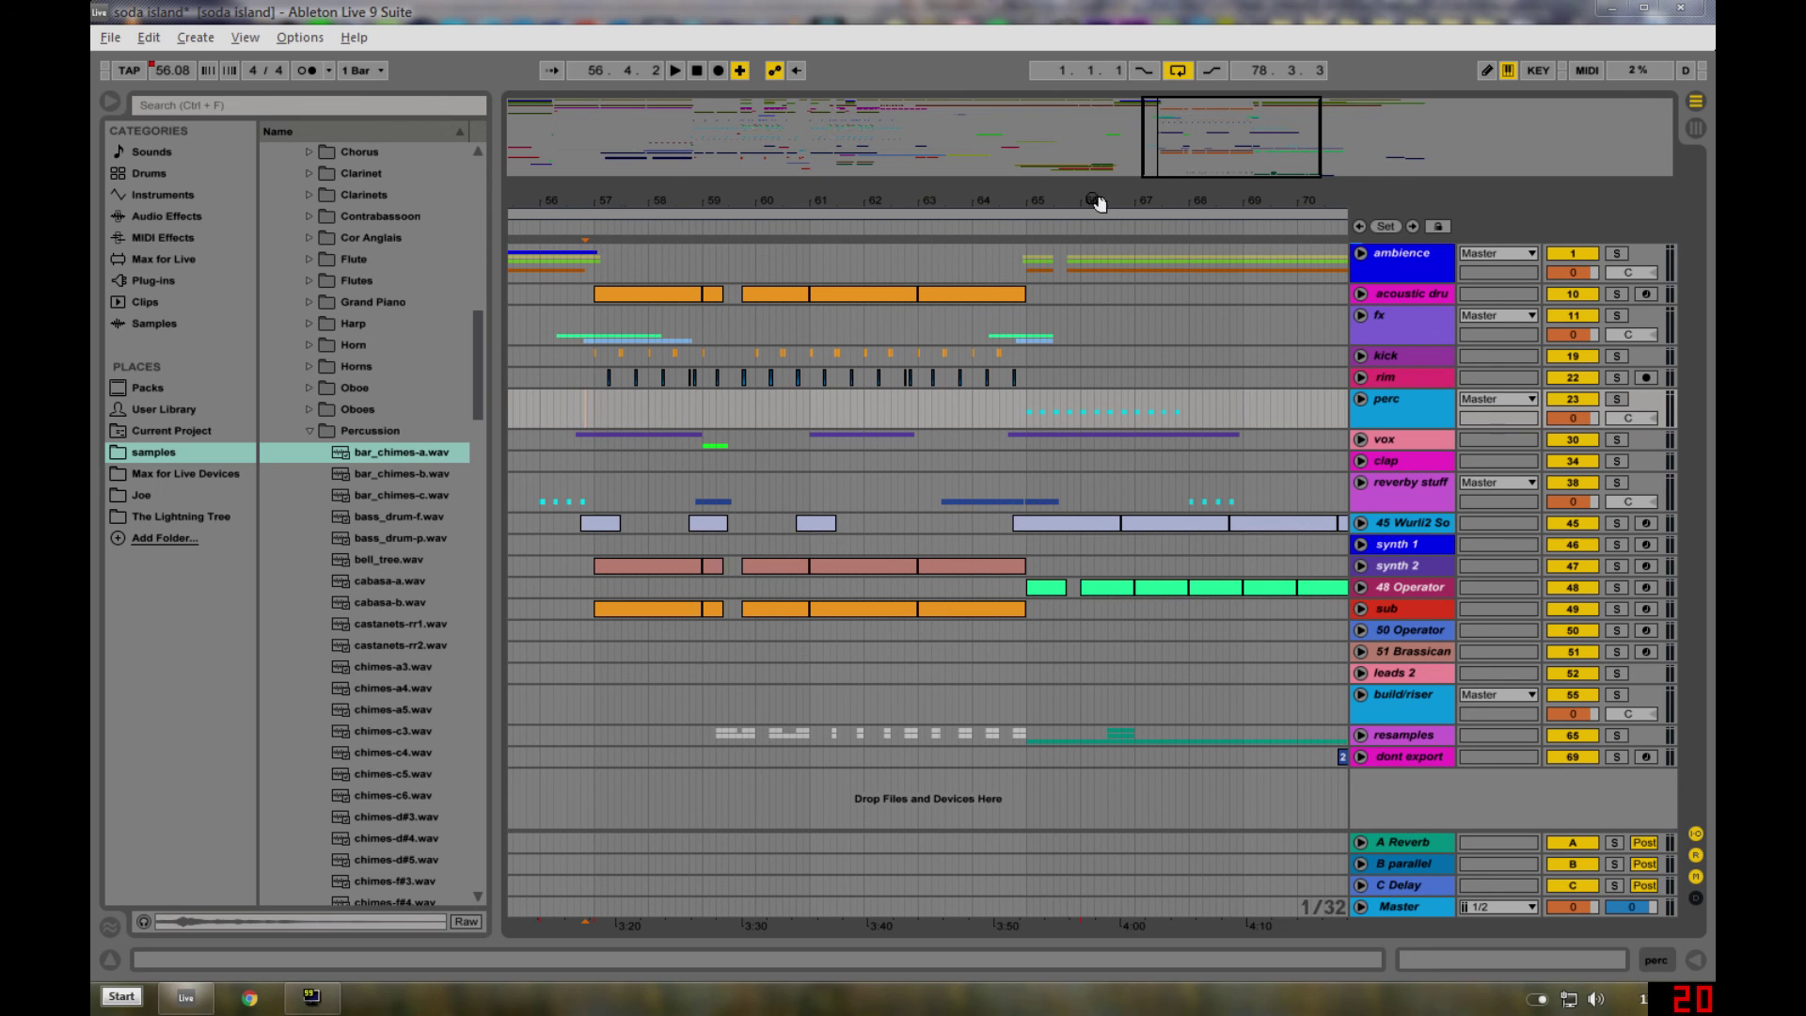
drag(1319, 196, 1042, 205)
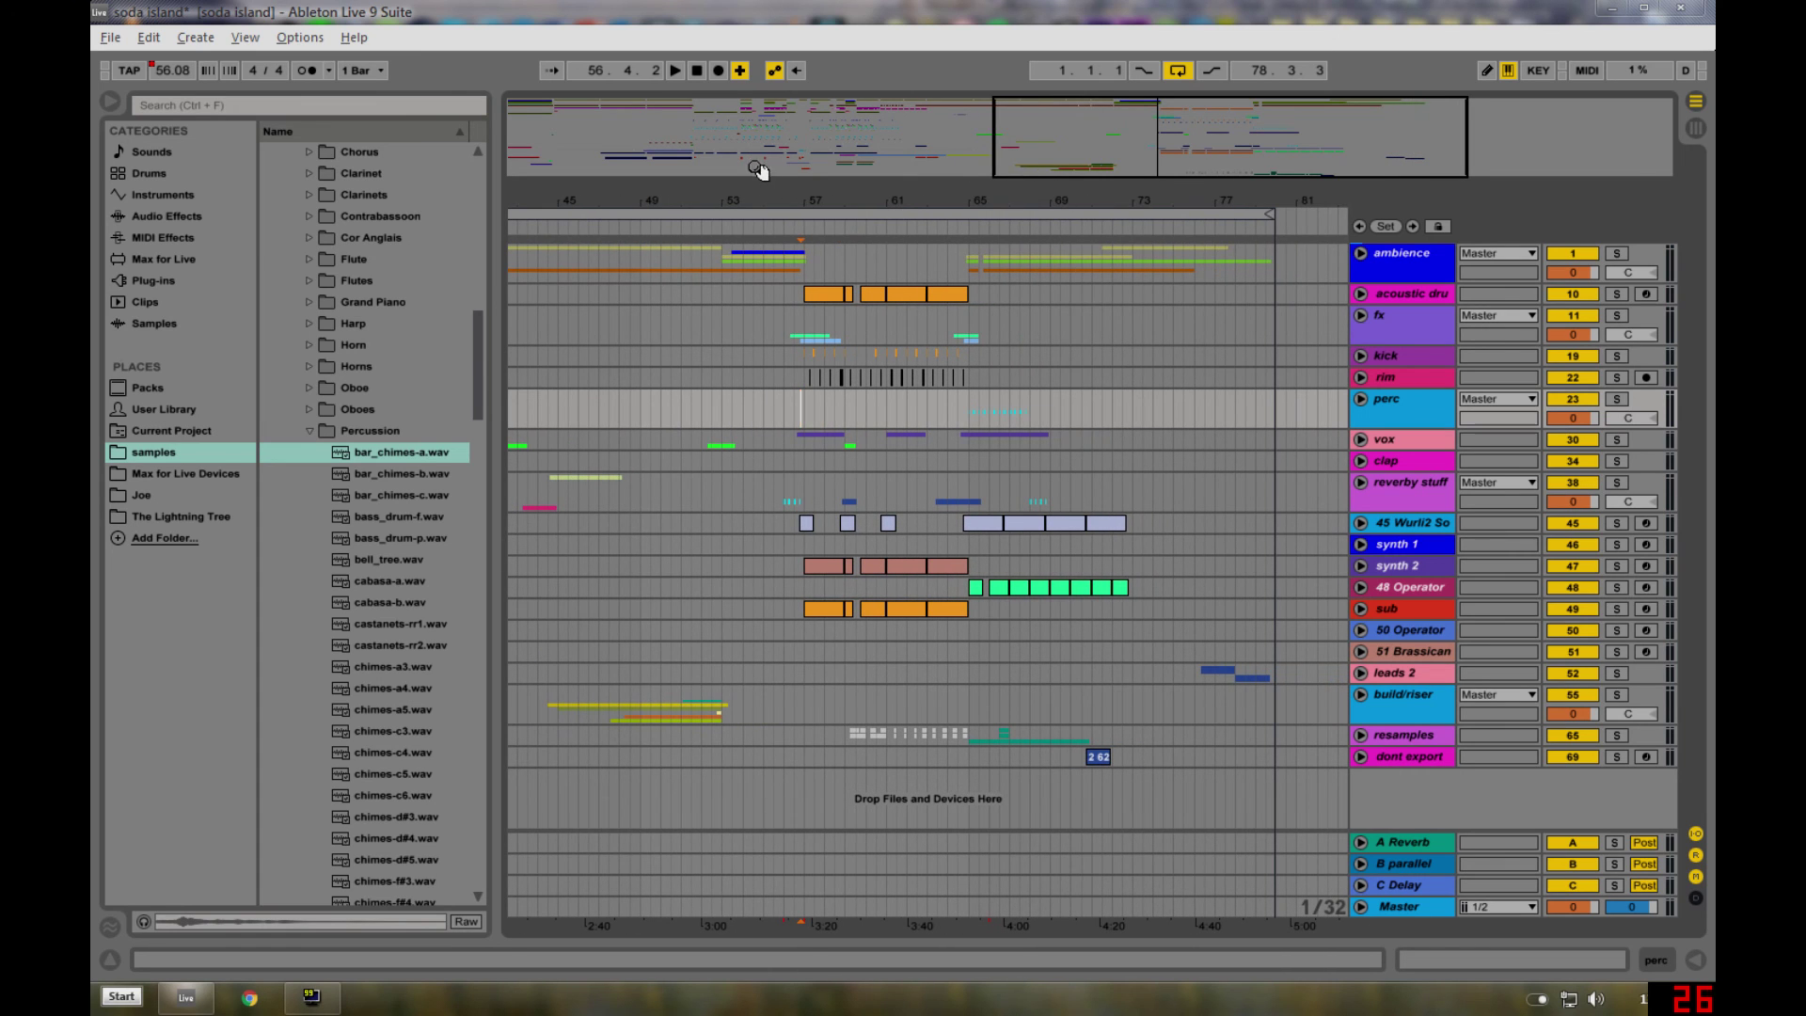
drag(788, 201, 788, 202)
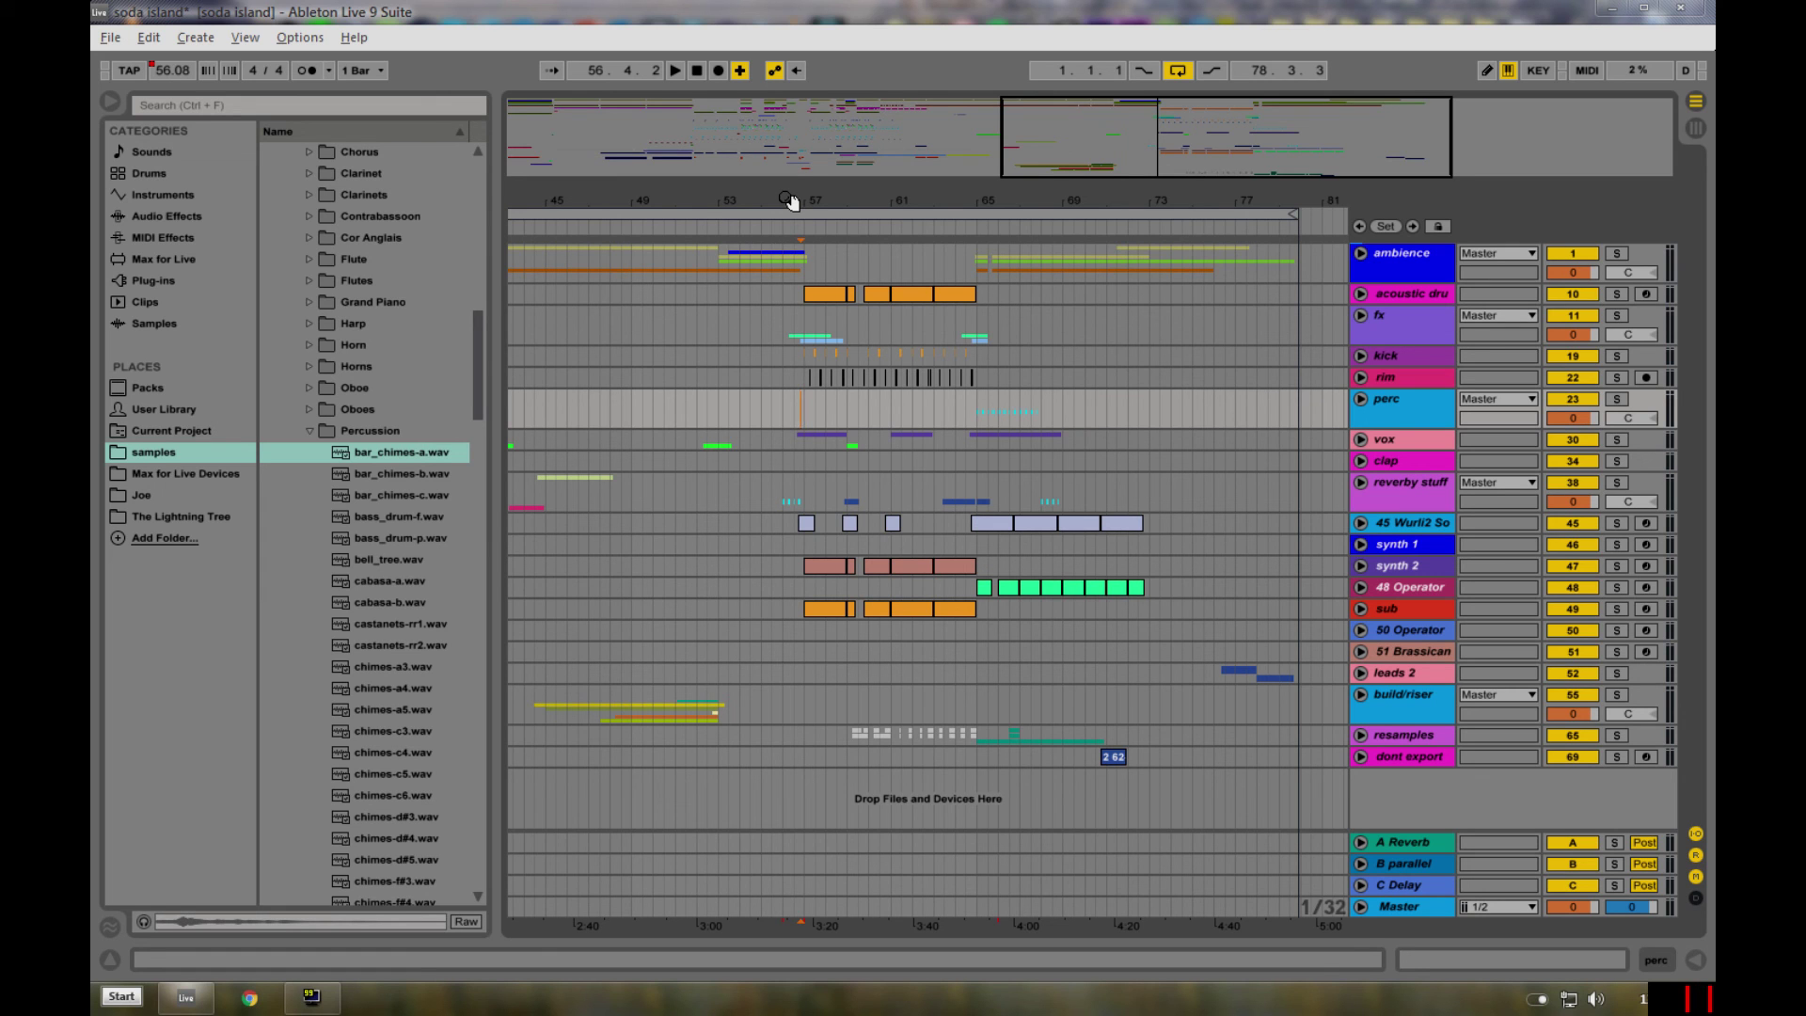
drag(583, 199, 588, 263)
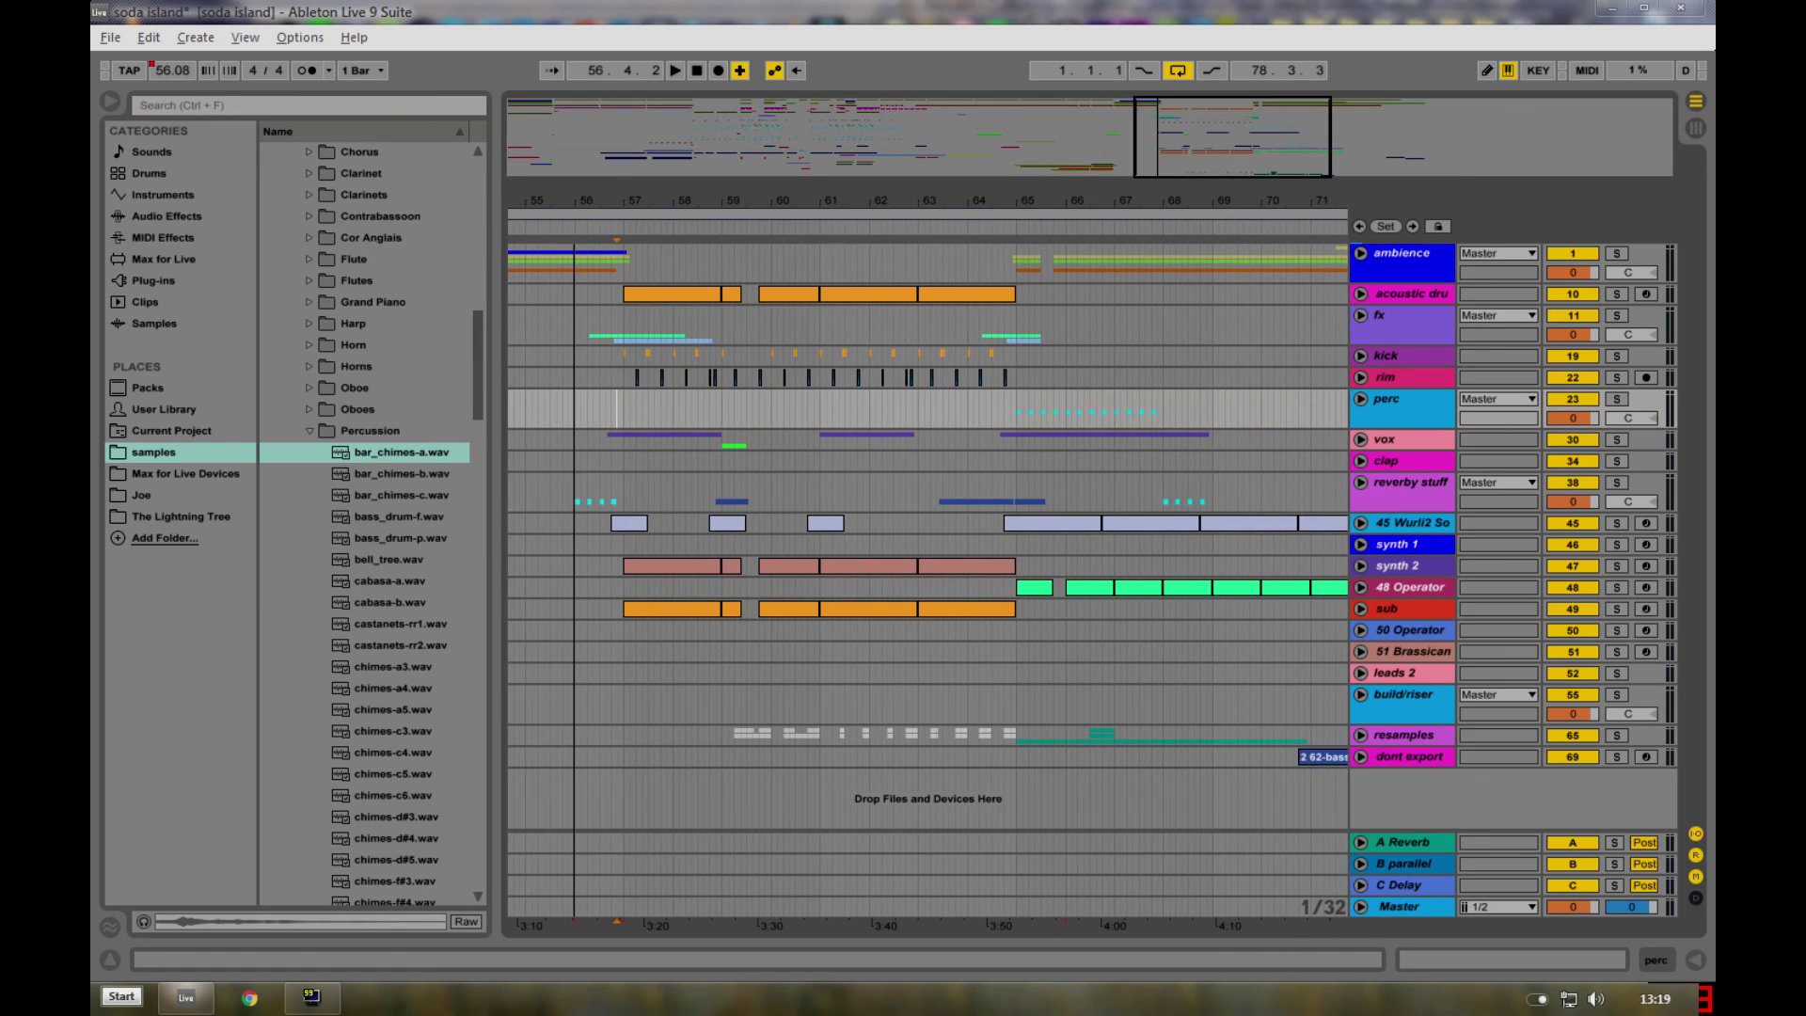
- Place the insert mark at 57.1.1 on the perc group and select its time range from 56.4.1 to 57.1.1
drag(595, 190, 602, 103)
click(725, 410)
key(space)
drag(724, 200, 710, 350)
click(726, 414)
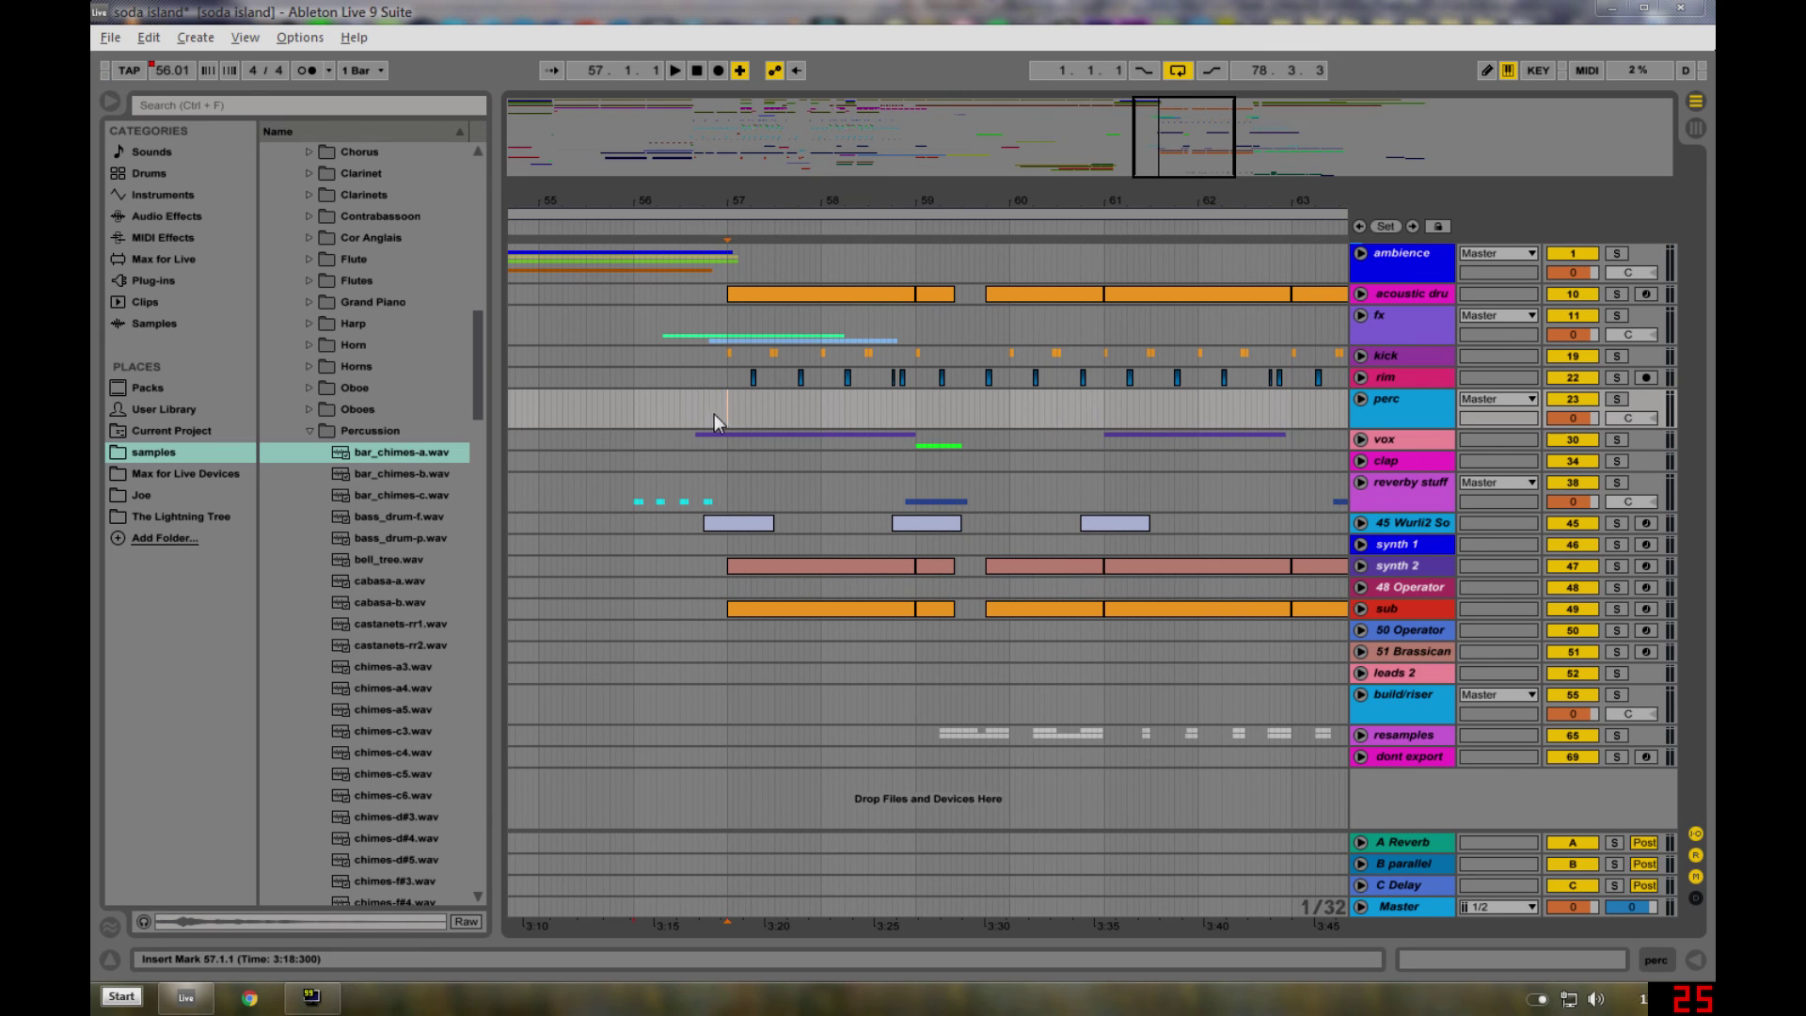
drag(704, 416, 731, 422)
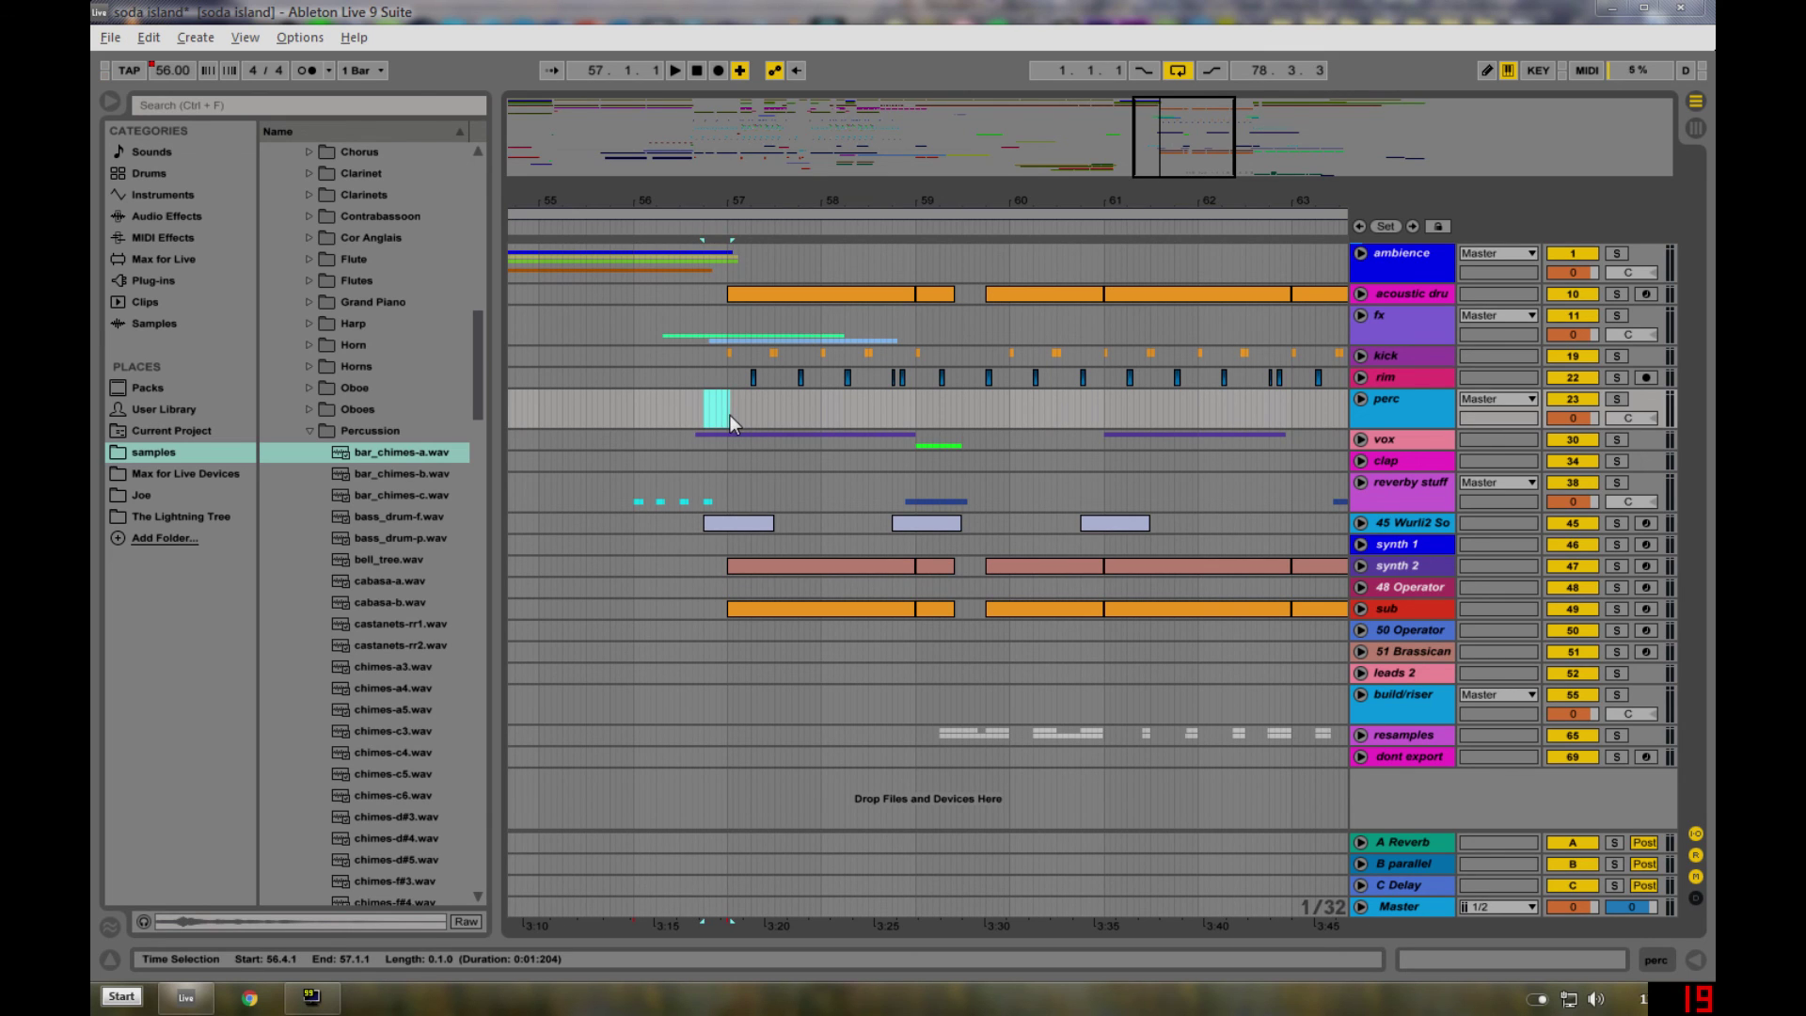
drag(740, 201, 696, 194)
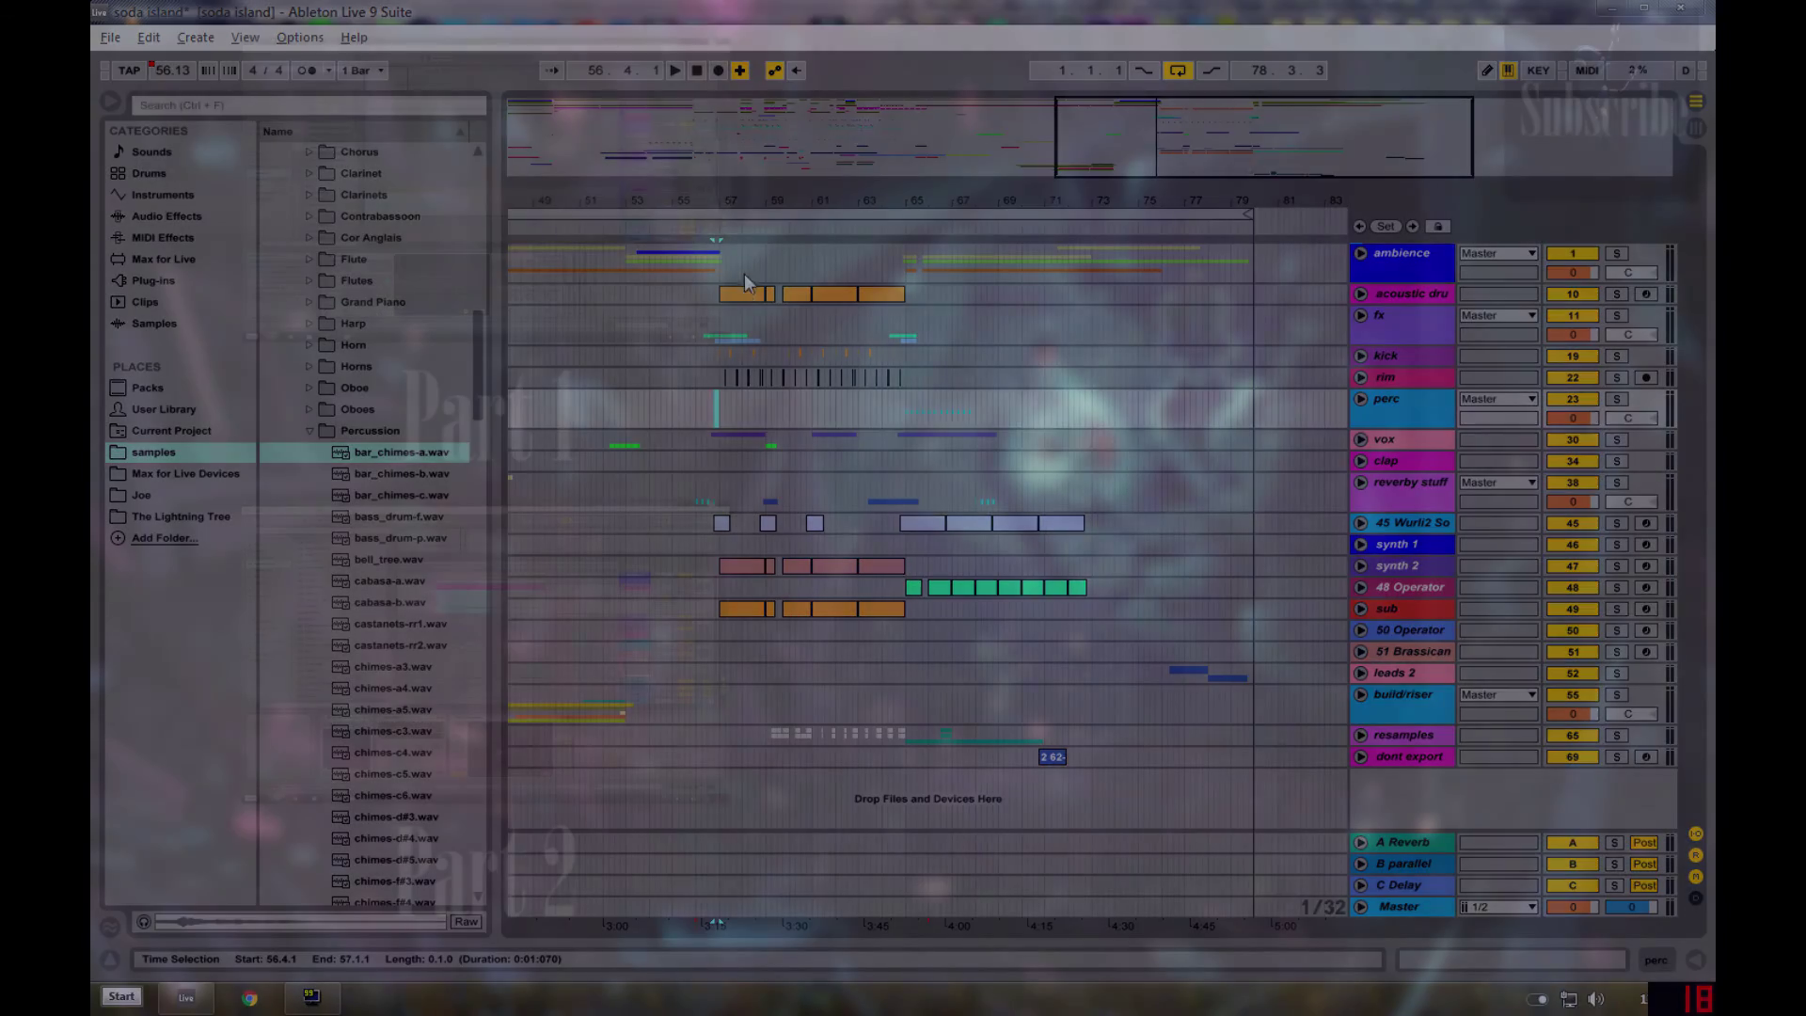